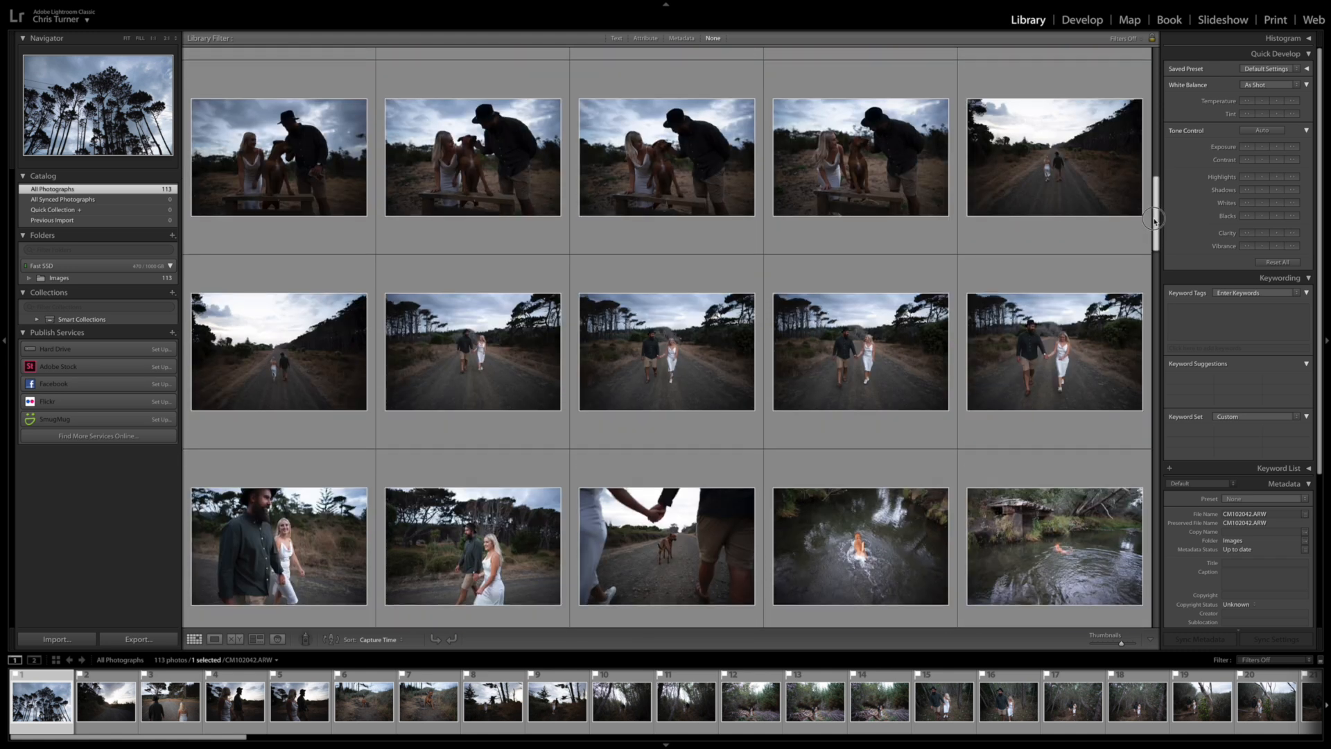
Step: Develop the first tree photo with the CTM5 - Muted Split preset and adjust its temperature and shadows
key(d)
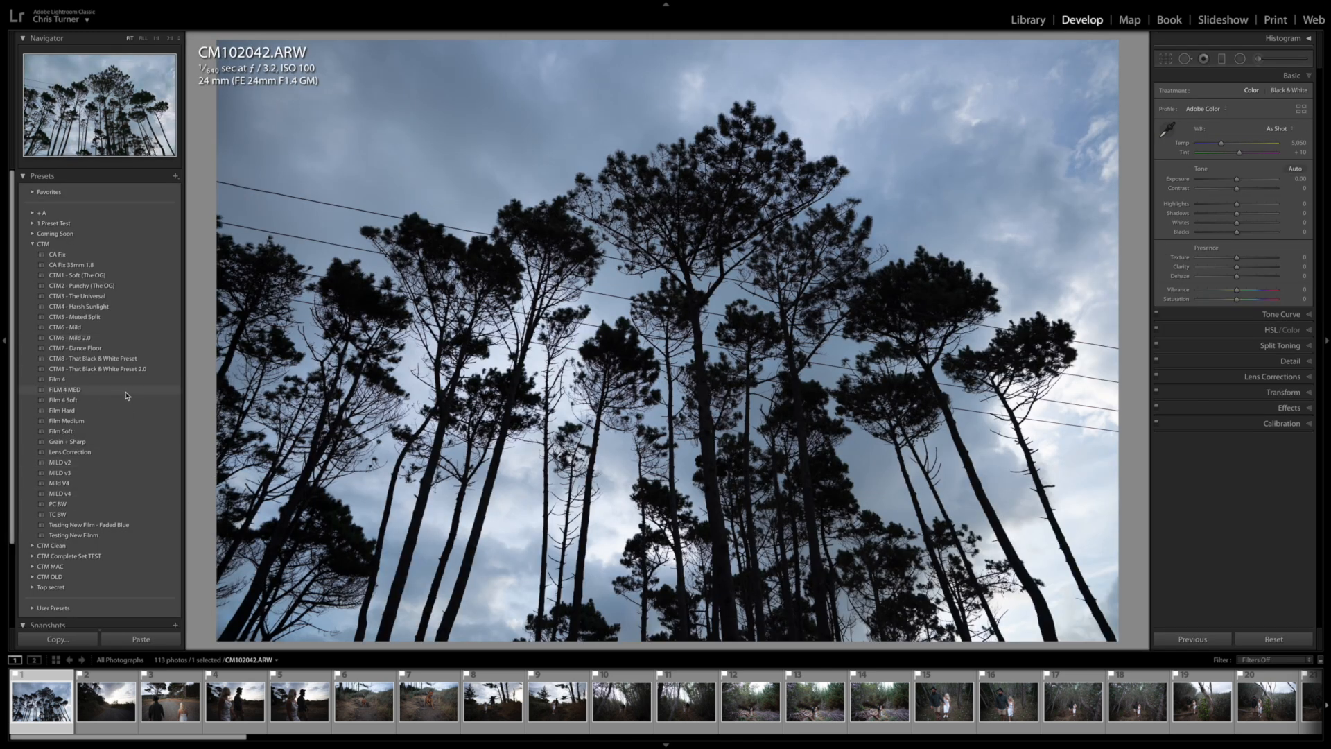
click(105, 317)
click(1229, 144)
drag(1229, 144, 1278, 213)
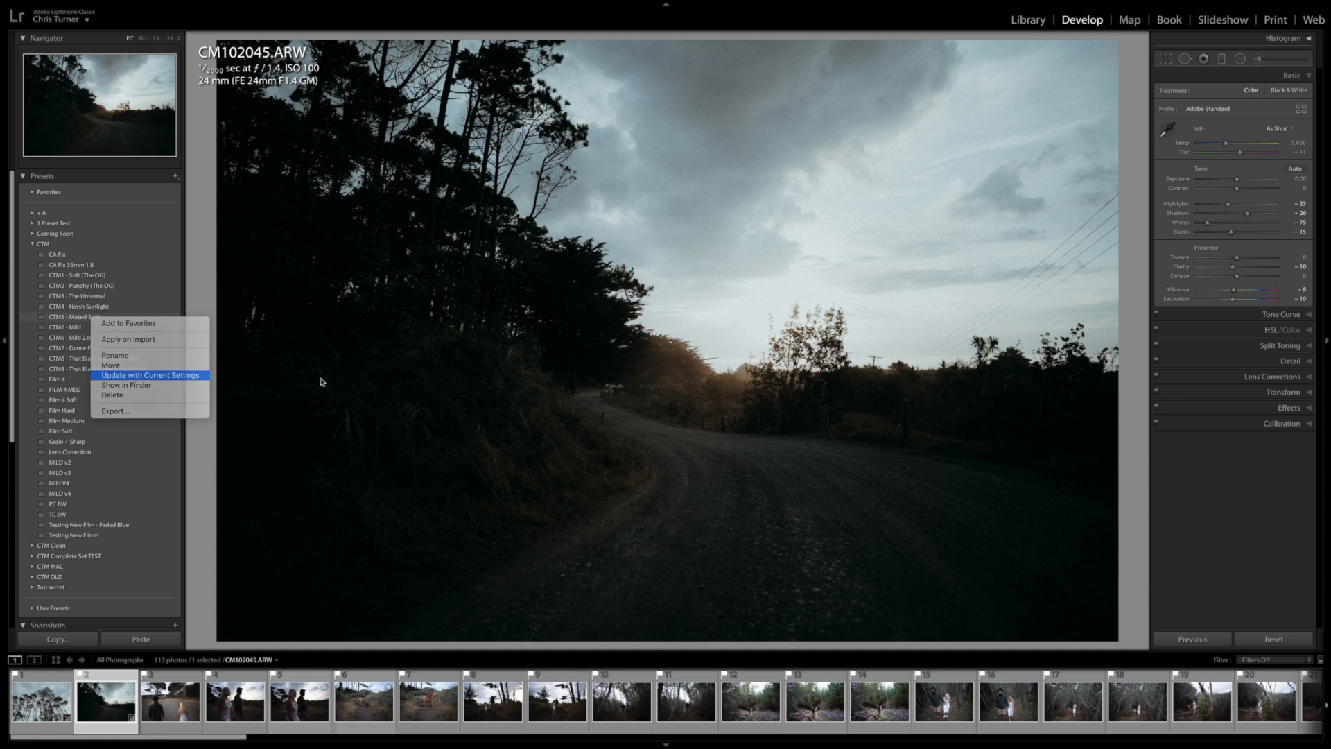
Step: Update the CTM5 - Muted Split preset with the current settings, excluding White Balance
click(149, 375)
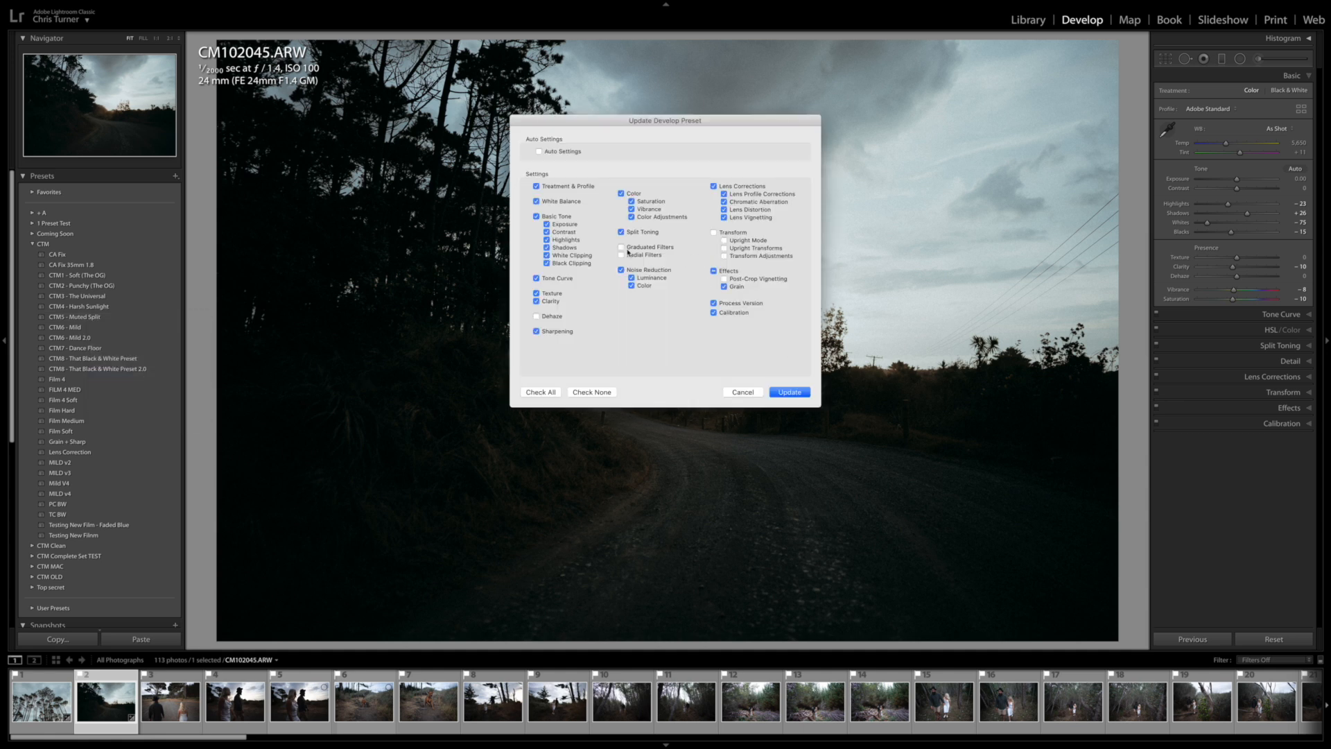
click(555, 201)
click(797, 390)
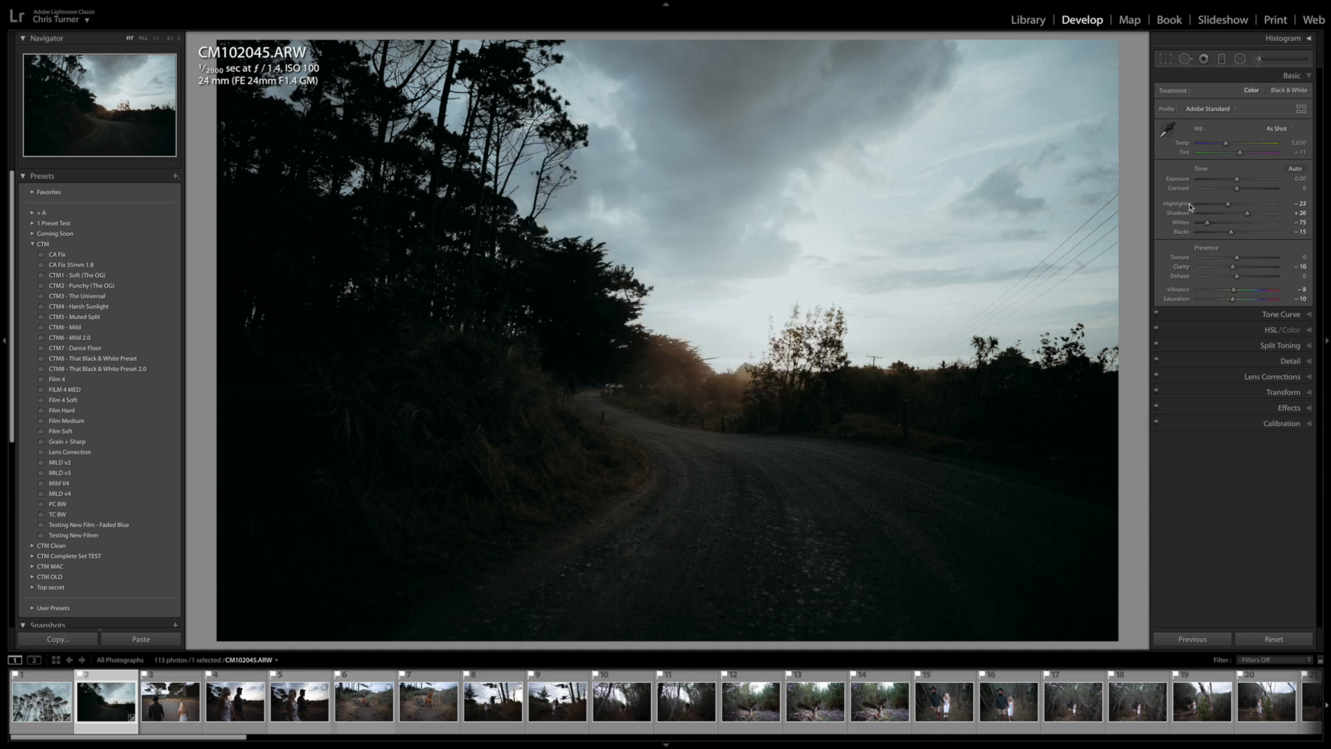
Step: Set the road photo's temperature to 6,314, exposure to +0.30, highlights to -76 and shadows to +64, and straighten it by about -0.56
drag(1228, 204, 1231, 143)
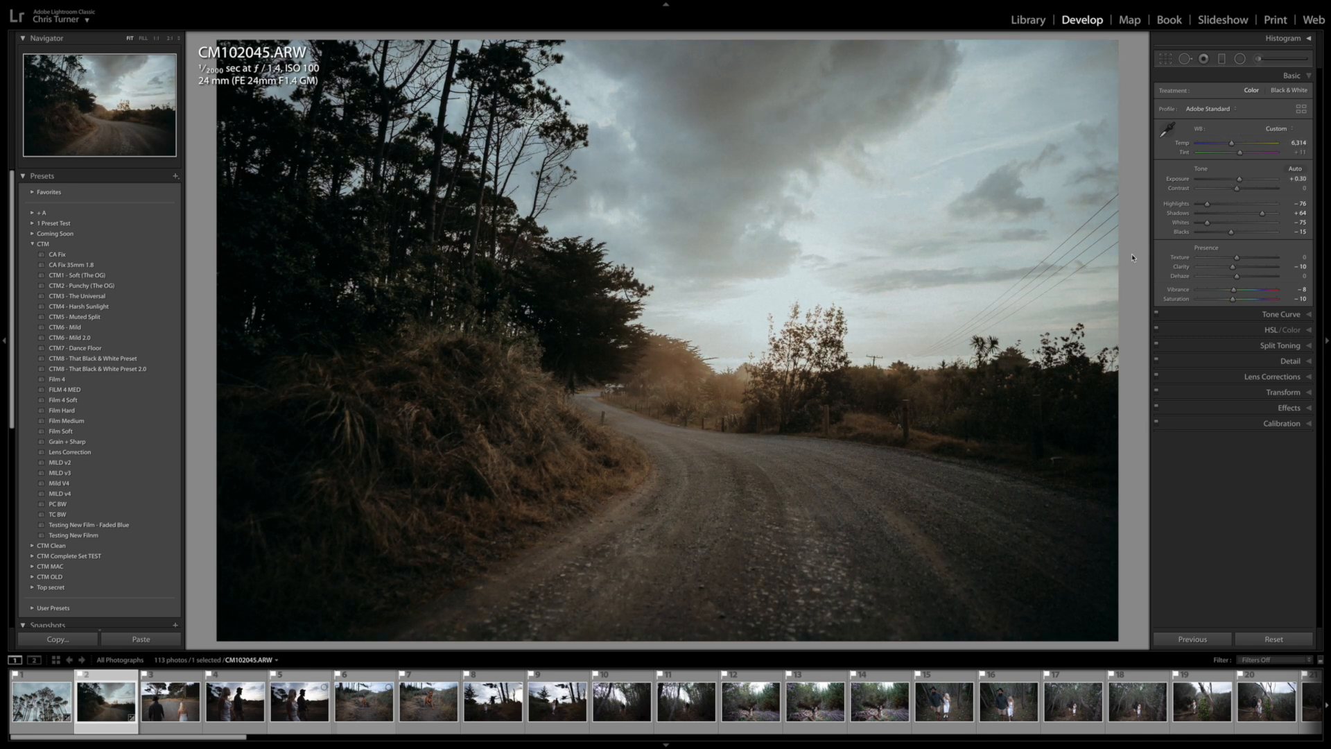
key(r)
drag(1136, 307, 1135, 303)
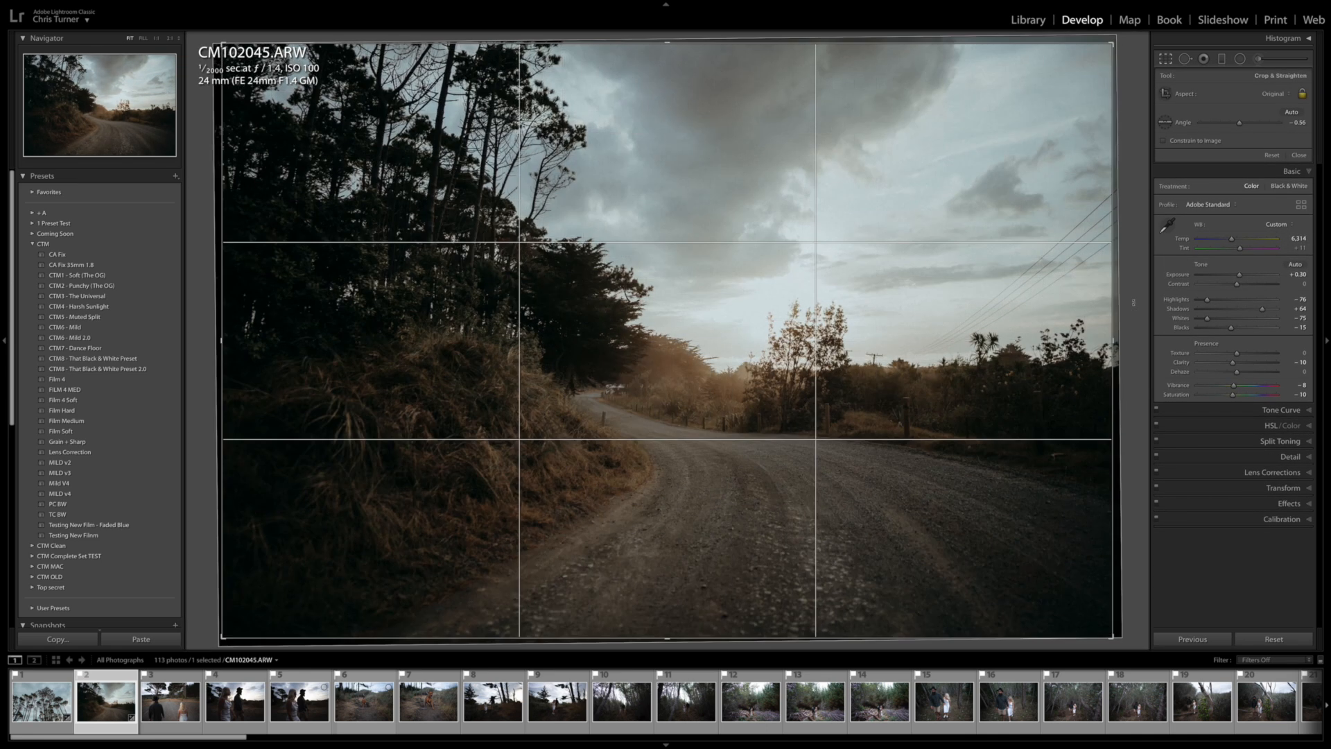
key(r)
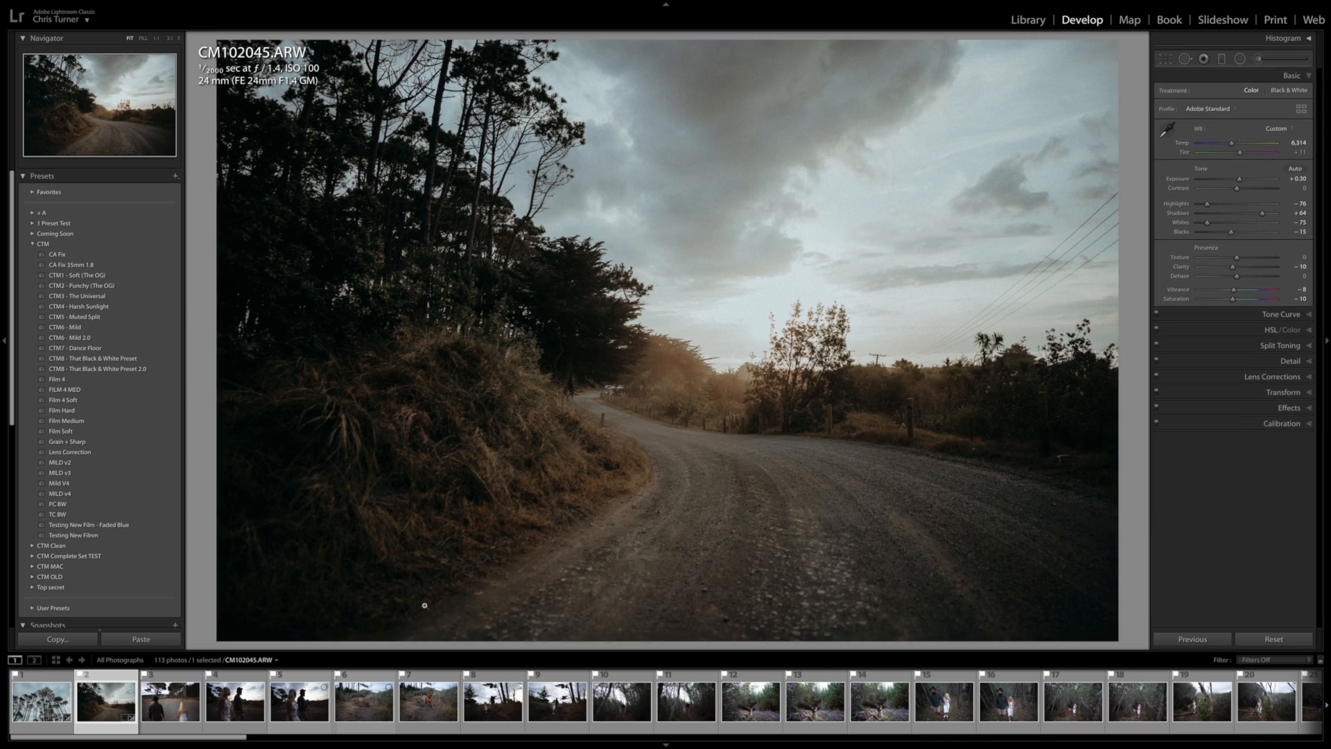
Step: Apply the CTM5 - Muted Split preset to photo CM102054 and set its temperature to 5,698 and shadows to +61
click(185, 706)
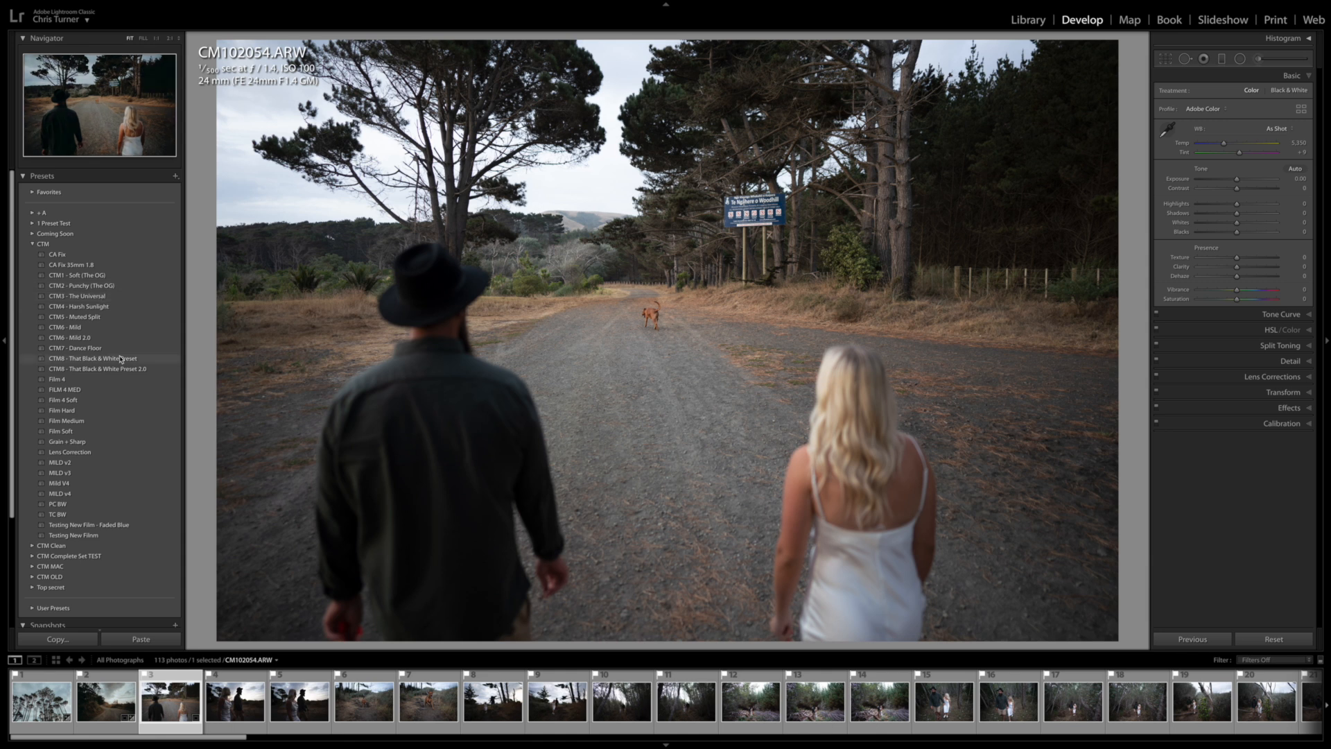
click(79, 317)
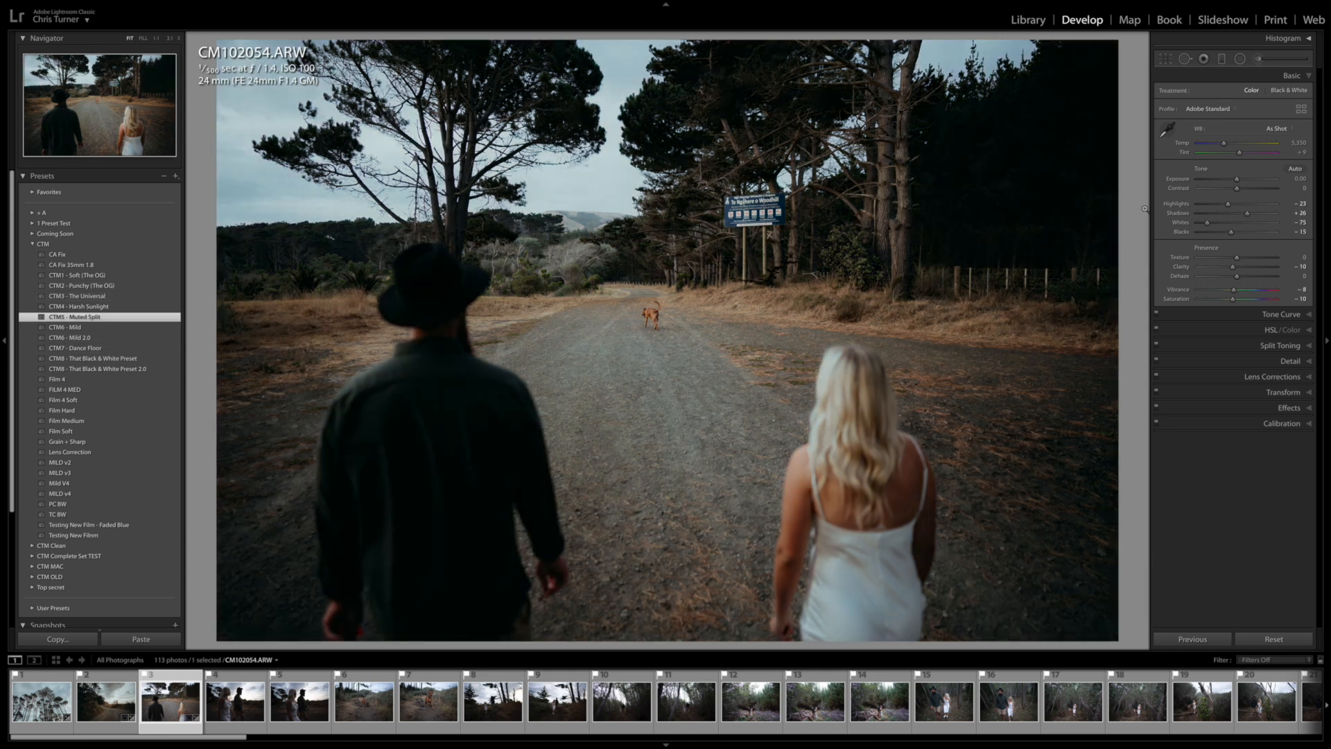
drag(1229, 205, 1227, 145)
double_click(1241, 183)
Step: Straighten photo CM102054 by about 0.96 and set its exposure to +0.30 and highlights to -49
key(r)
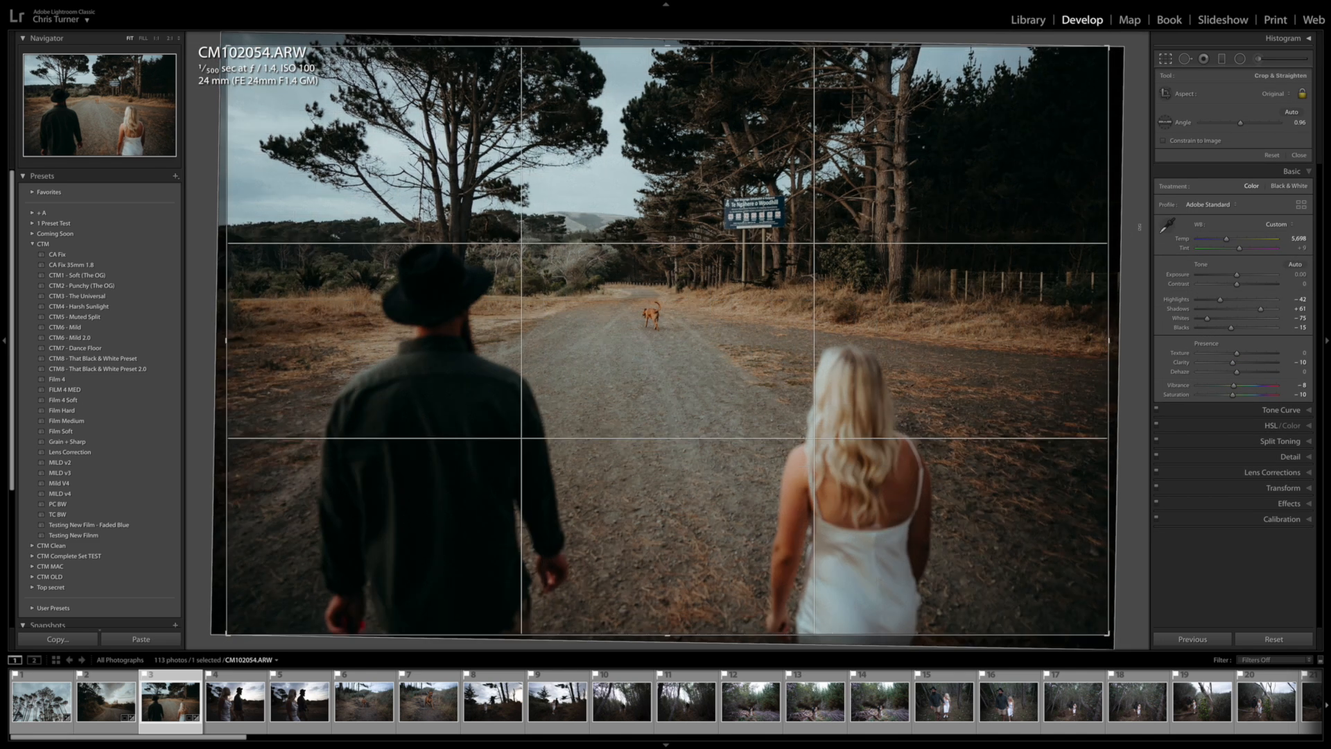
key(r)
drag(1237, 180, 1218, 204)
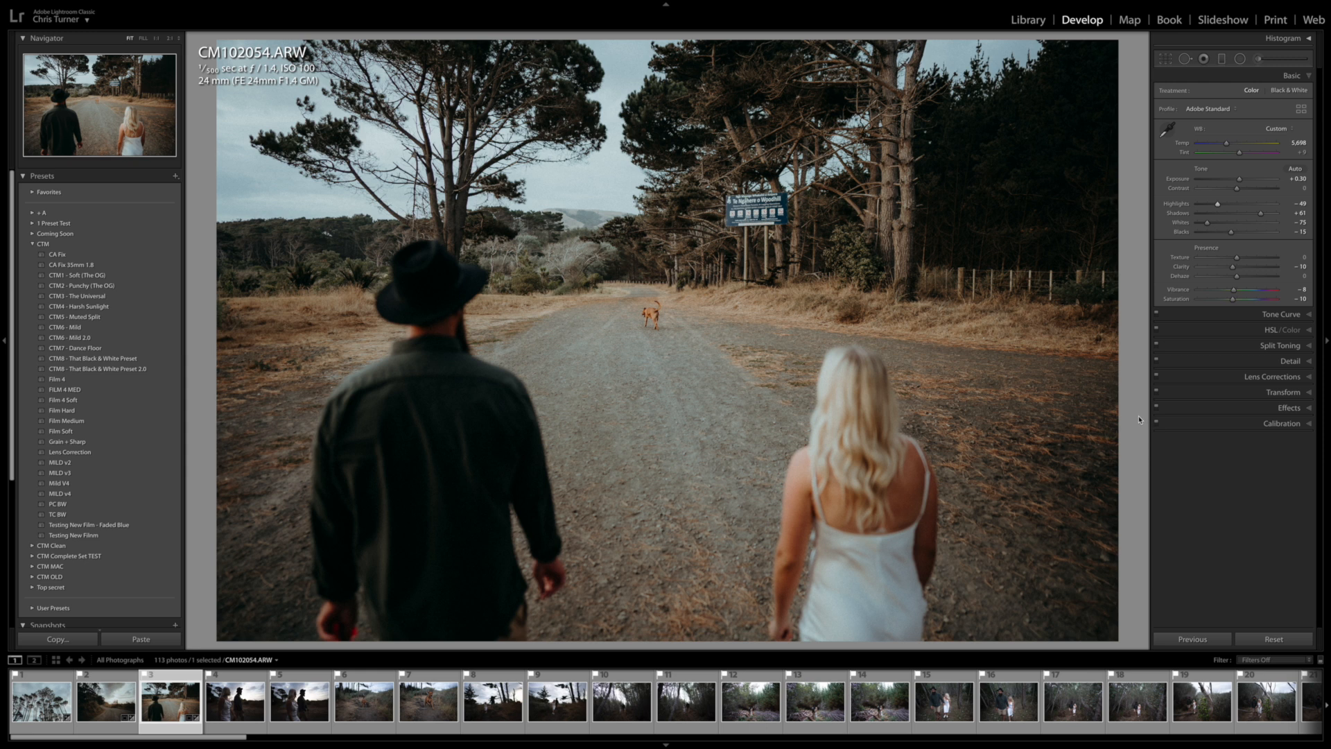
Step: Apply the CTM5 - Muted Split preset to photo CM102056 and set exposure to +1.45, highlights to -62 and shadows to +43
key(Right)
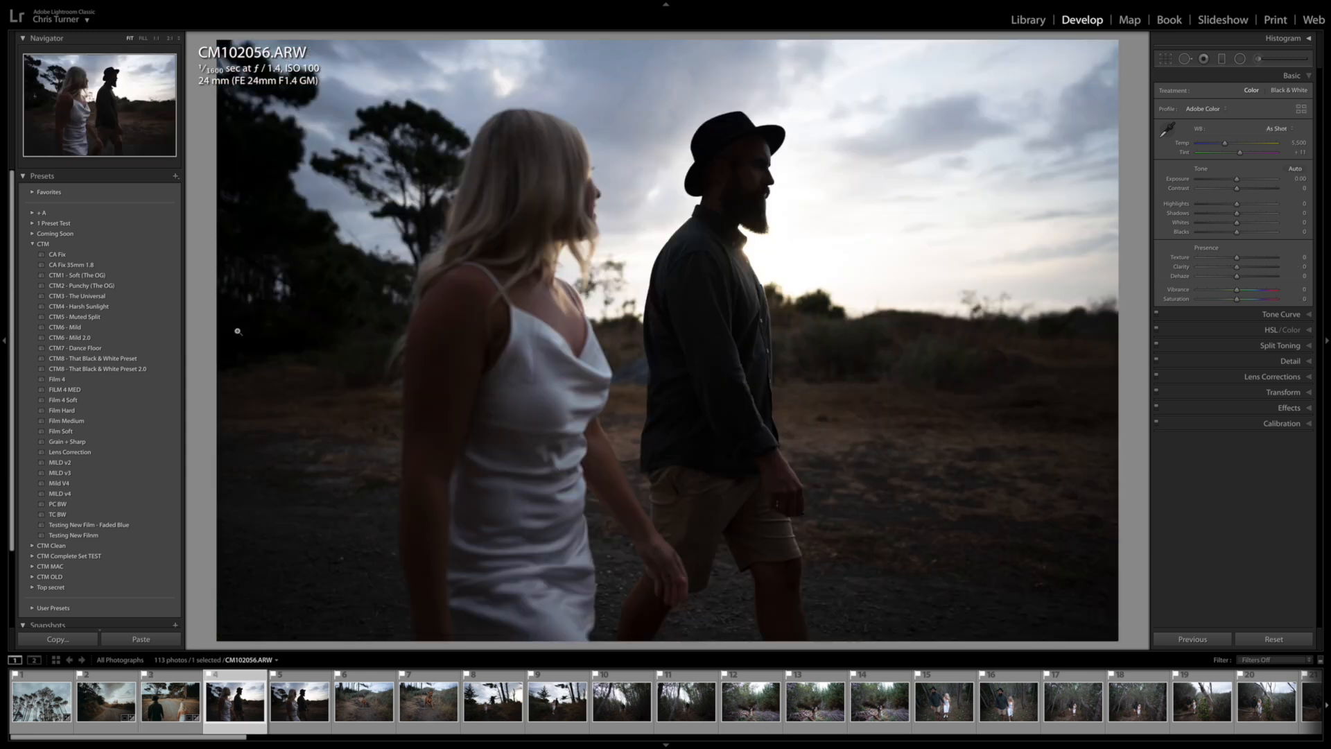
key(Right)
key(Left)
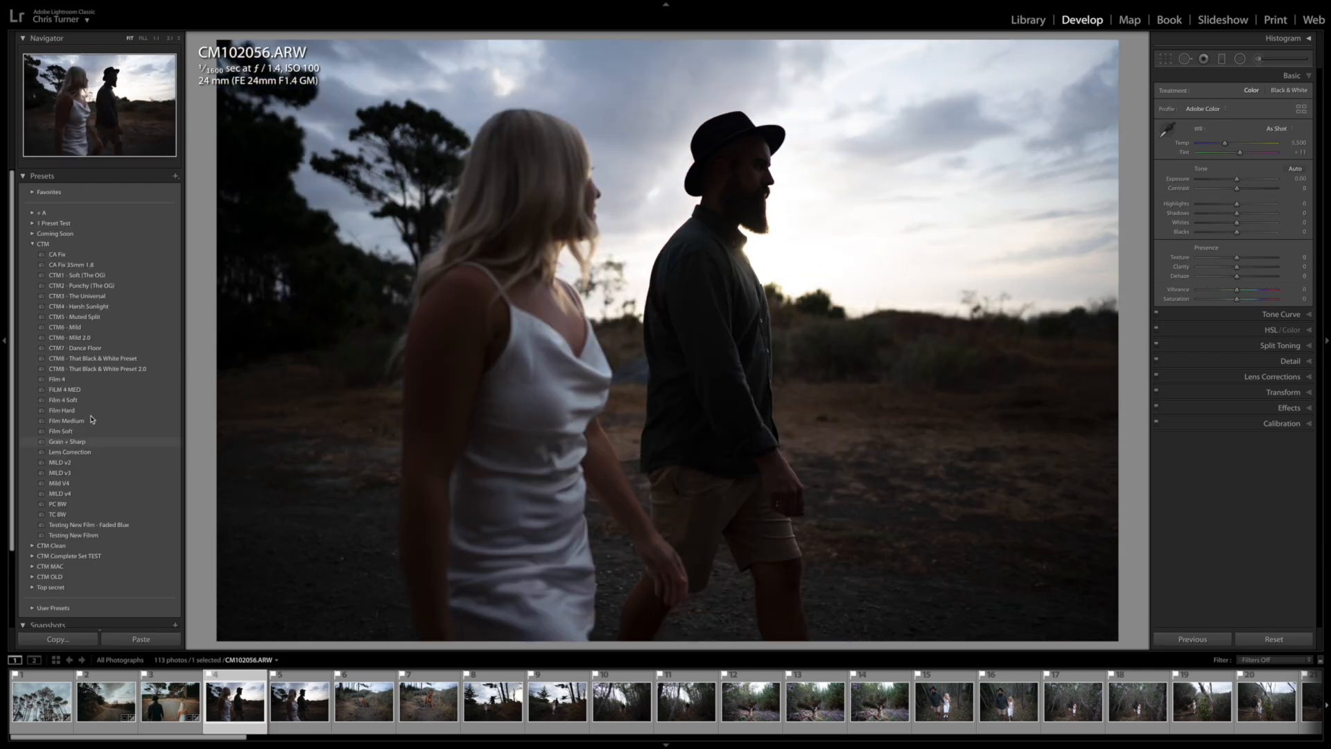
click(98, 318)
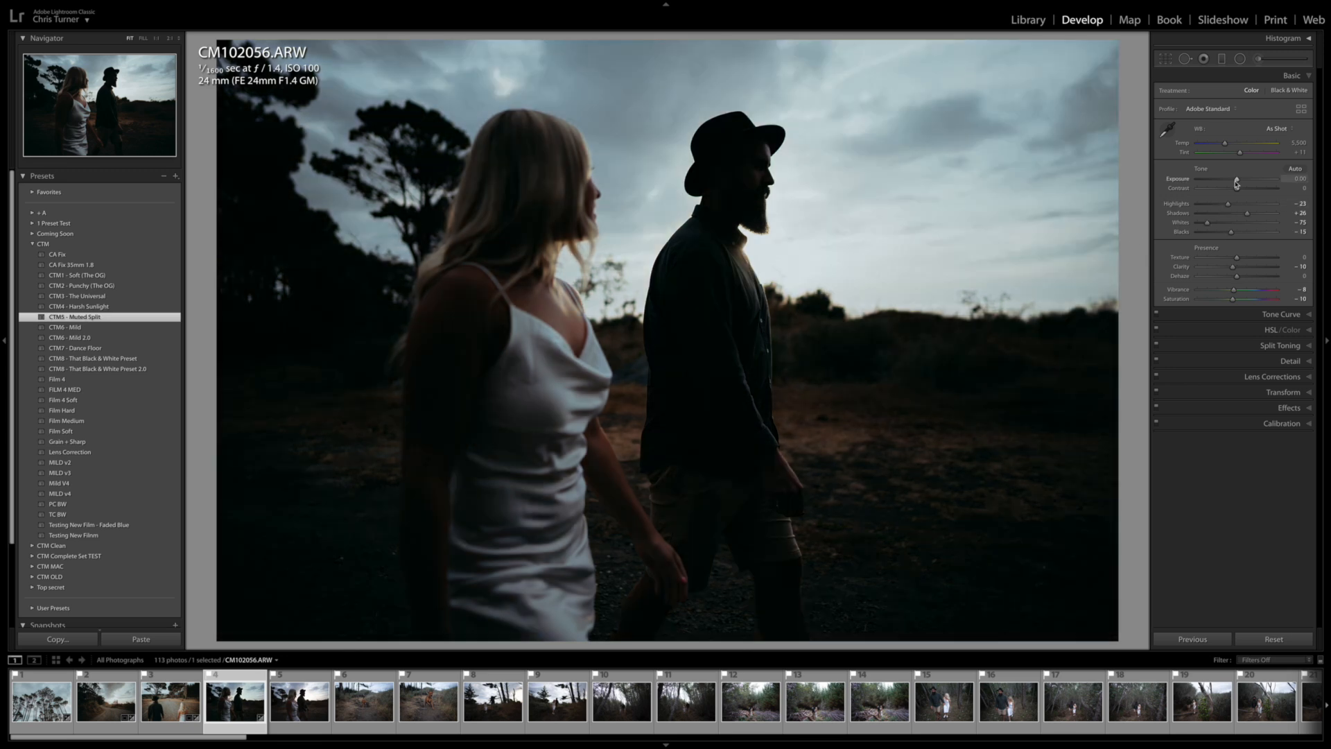
mouse_move(1237, 179)
mouse_down()
mouse_move(1212, 204)
mouse_move(1254, 213)
mouse_move(1248, 181)
mouse_up()
Step: Copy the develop settings with white balance and exposure included, and paste them onto the following photo of the couple, CM102058
key(super+shift+c)
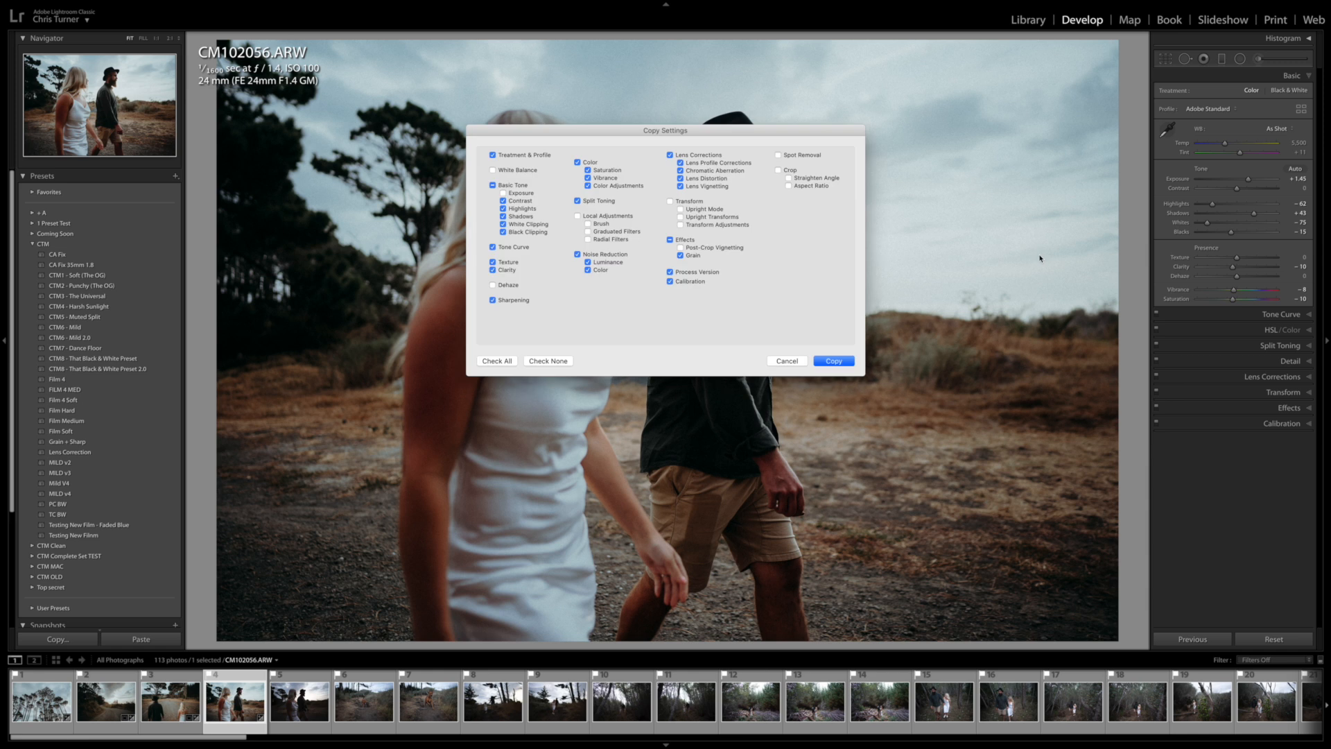
click(518, 170)
key(Return)
key(Right)
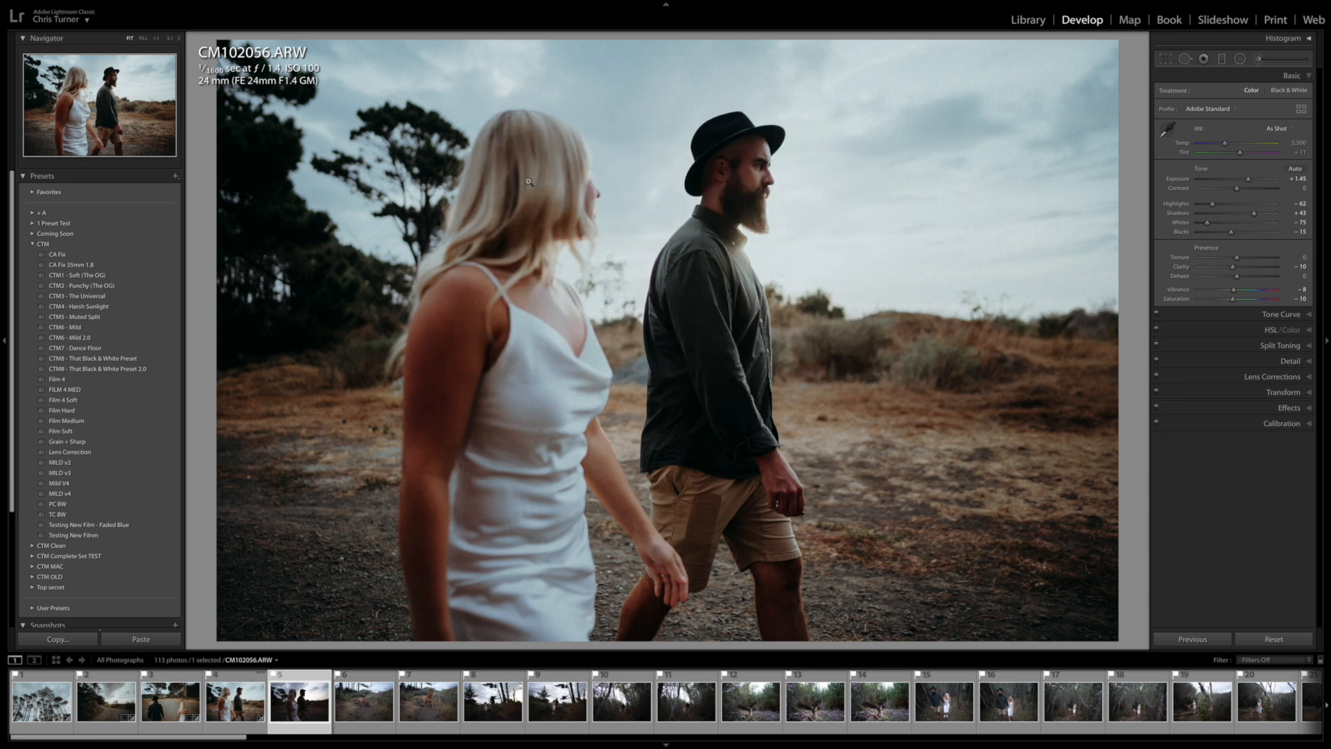
key(super+shift+v)
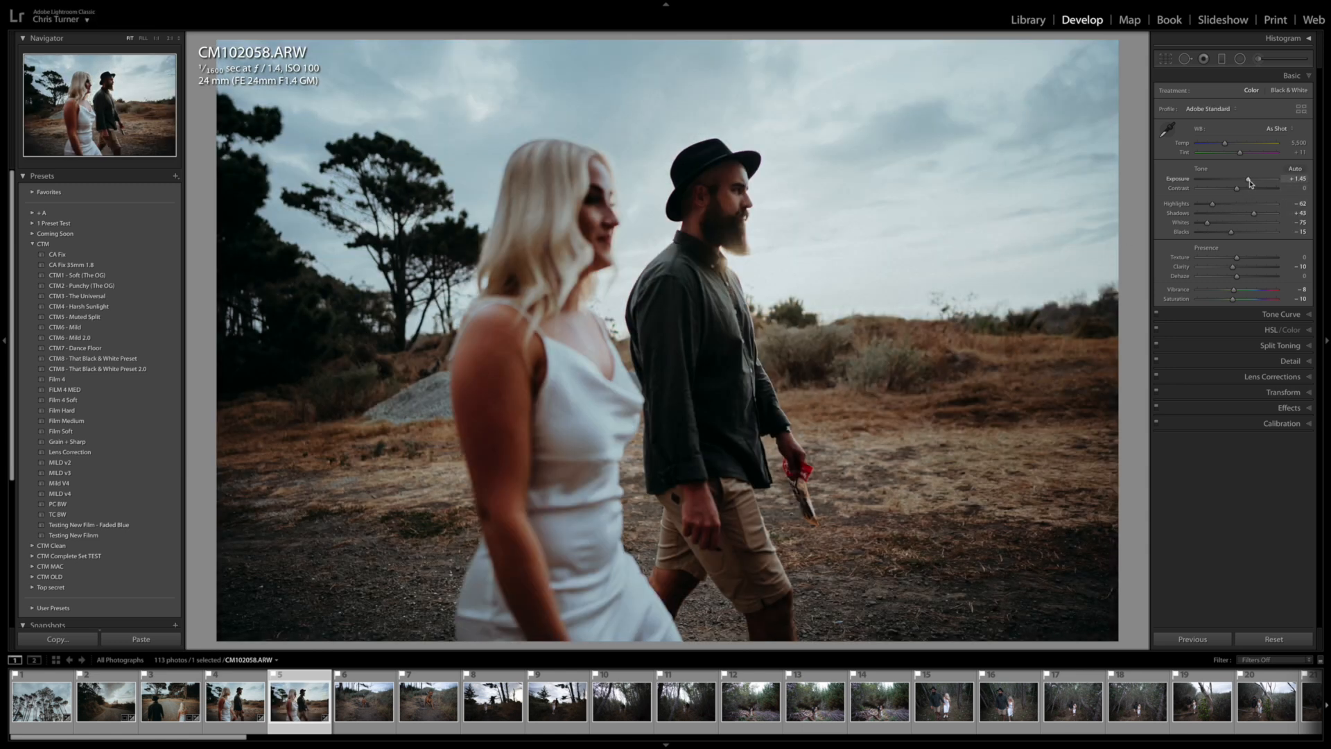
Step: Straighten photo CM102058 by rotating its crop to level the horizon
key(r)
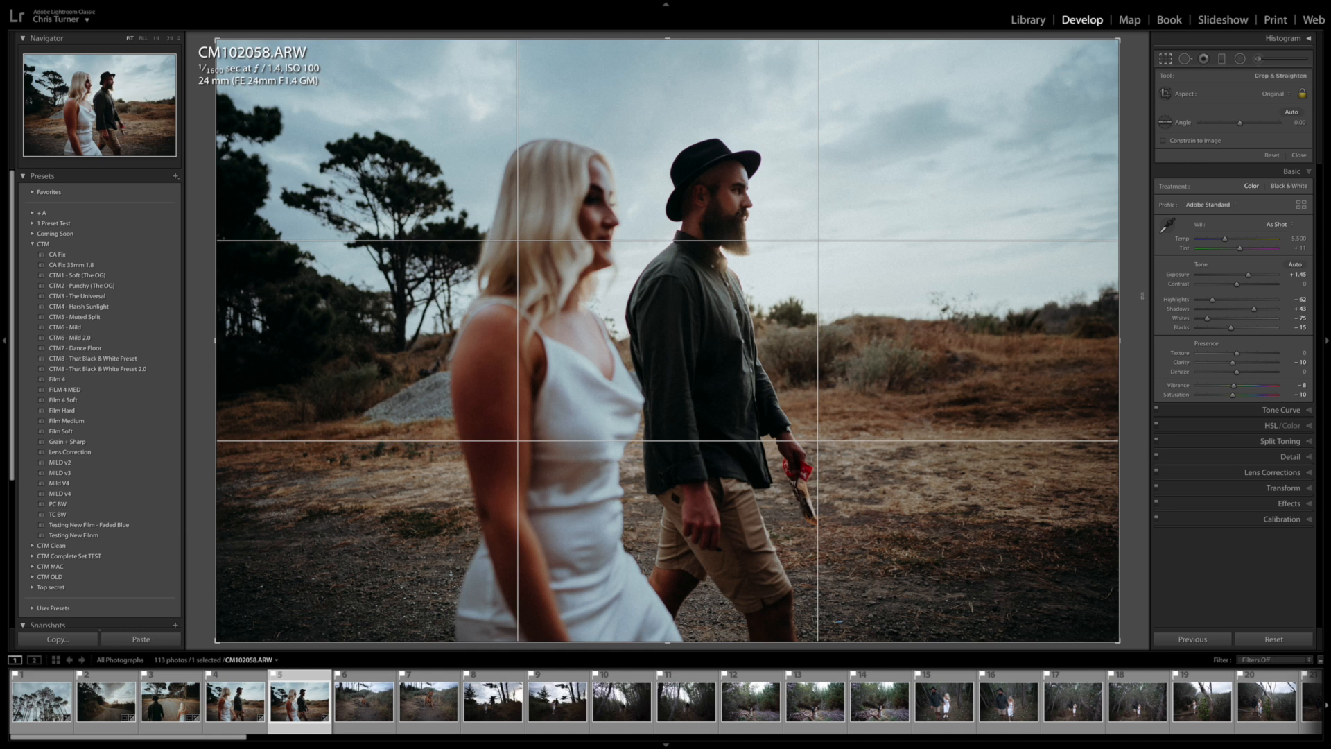
drag(1136, 330, 1136, 313)
key(Return)
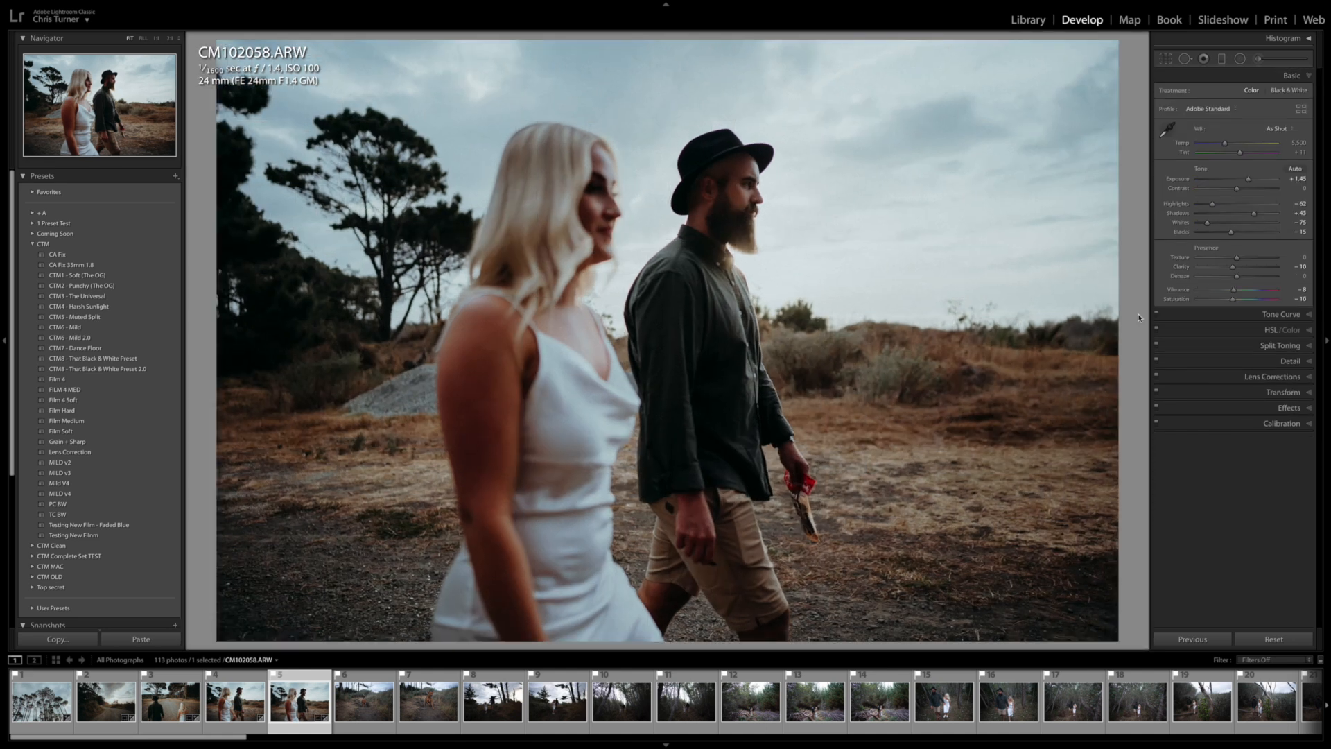
Step: Compare photo CM102058 with its neighbouring shots and apply the CA Fix preset to it
key(Left)
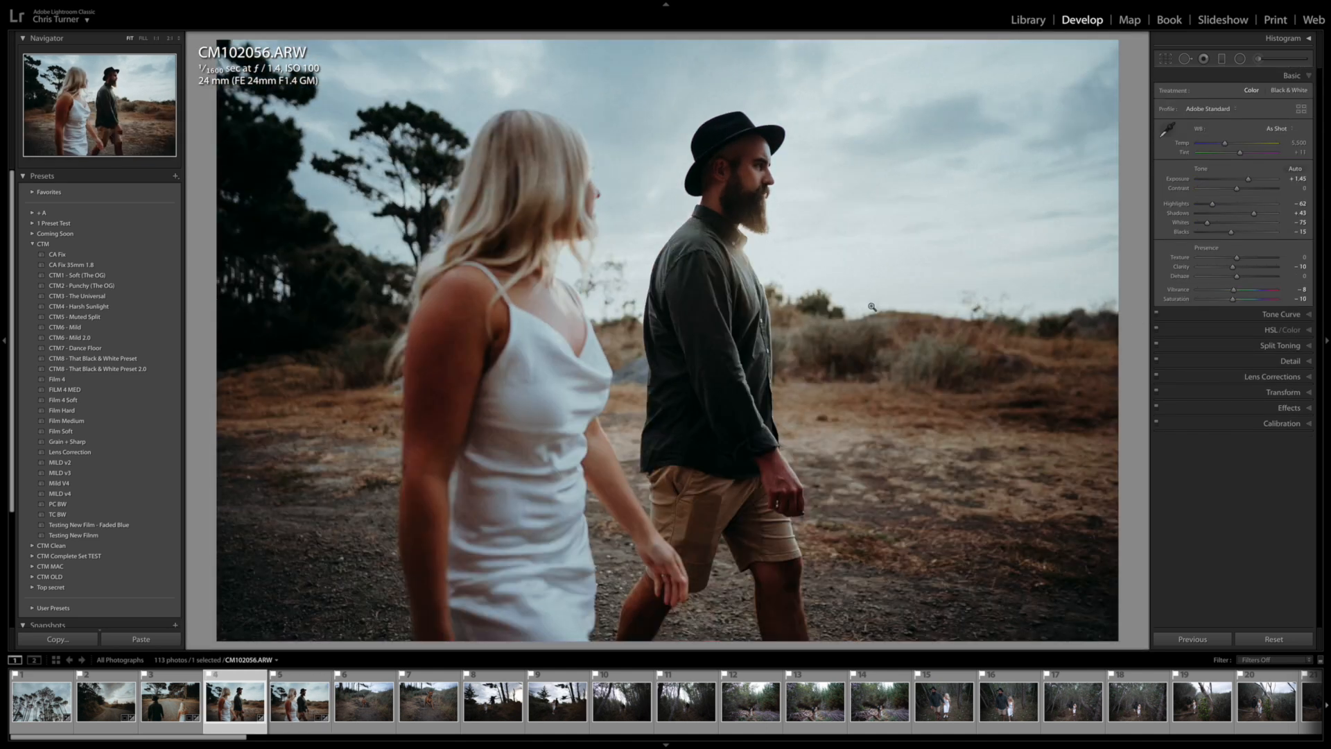
key(Right)
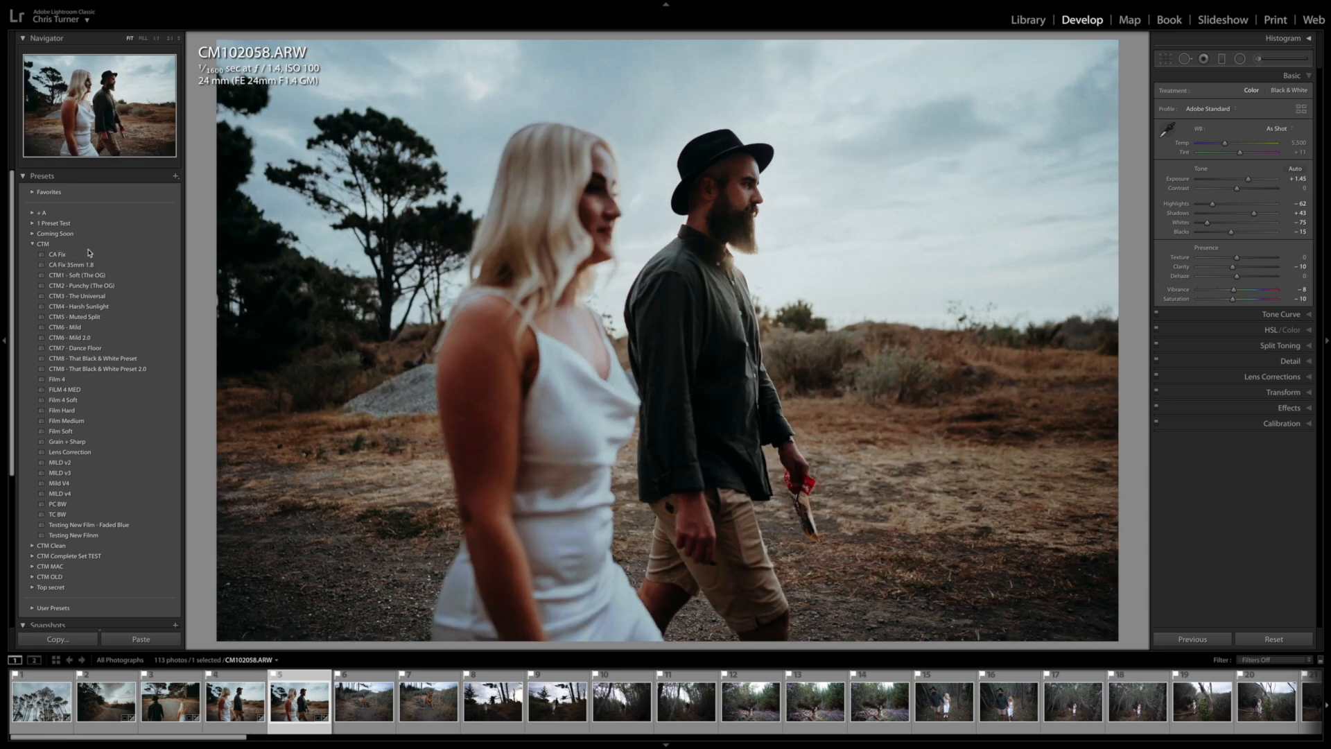
click(82, 255)
key(Right)
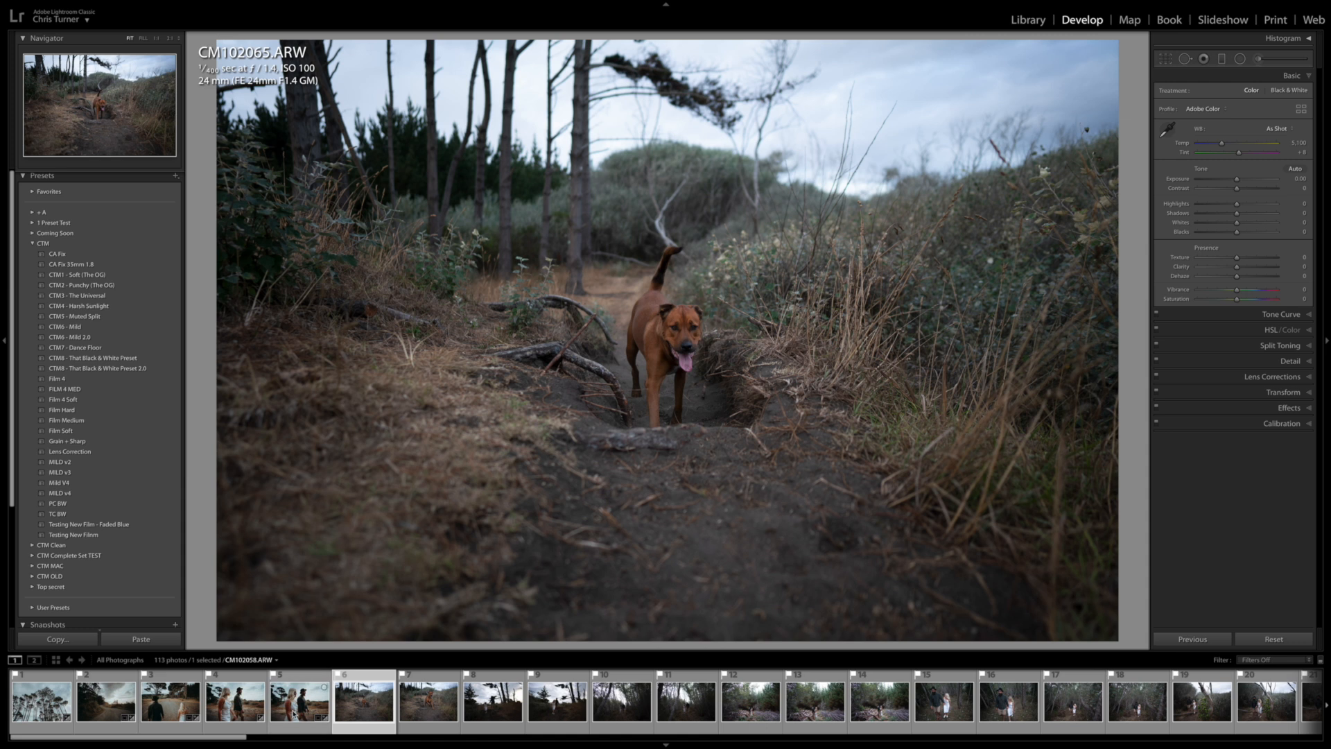
key(Left)
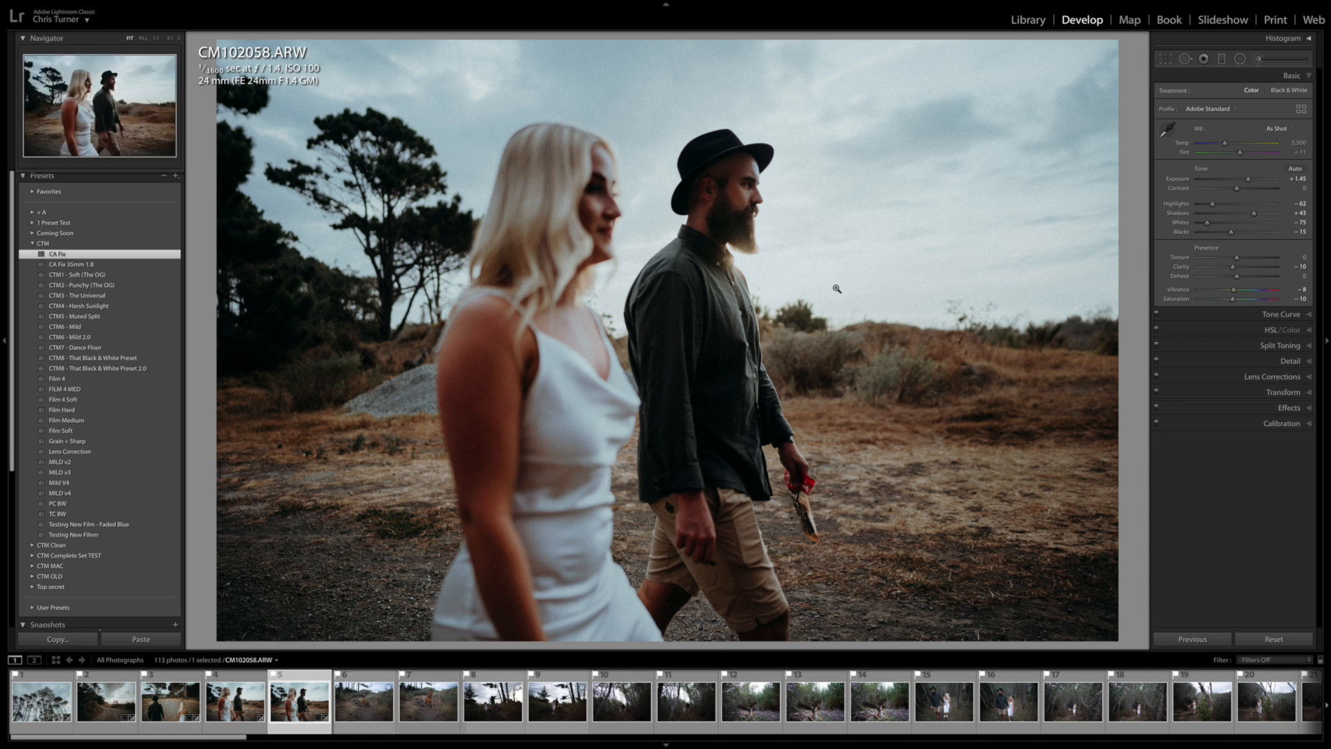
Step: Paste the copied settings onto dog photo CM102065, set temperature to 5,535 and exposure to +0.75, straighten it, and compare before and after
click(346, 690)
key(ctrl+shift+v)
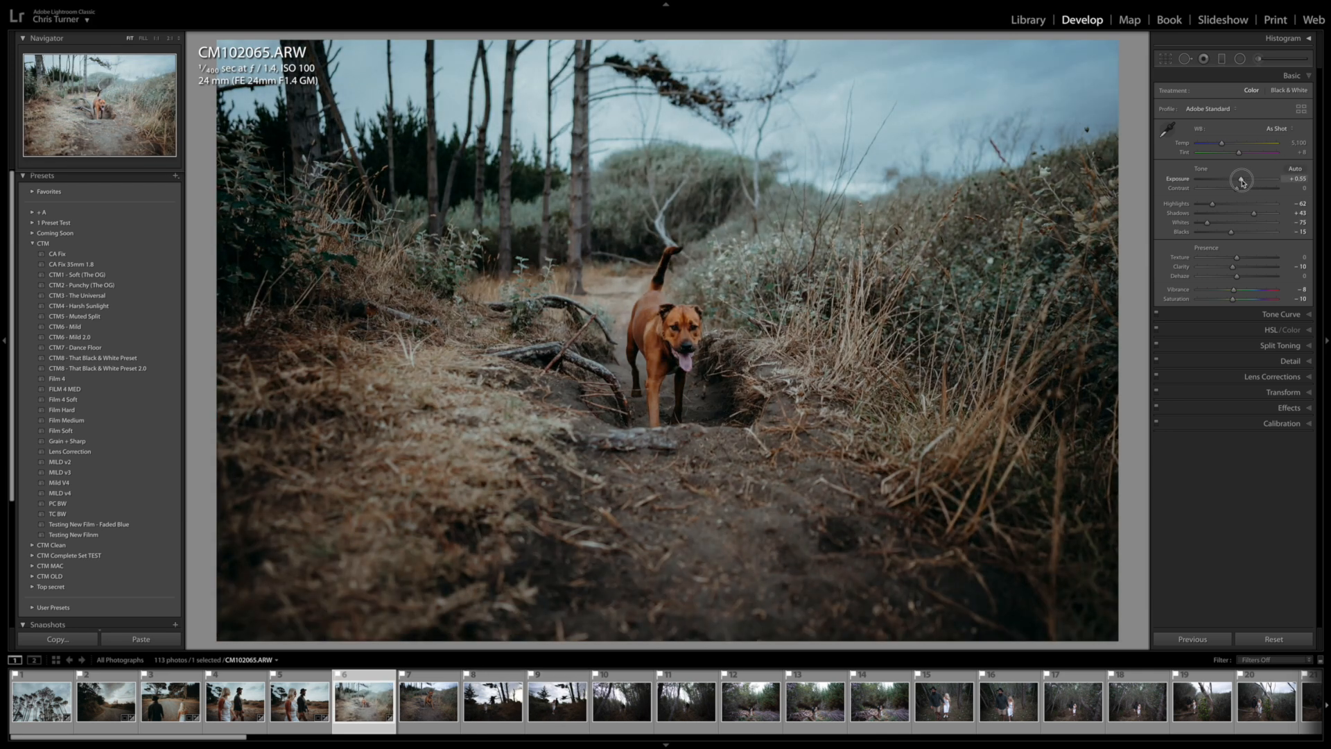
drag(1222, 143, 1226, 146)
key(r)
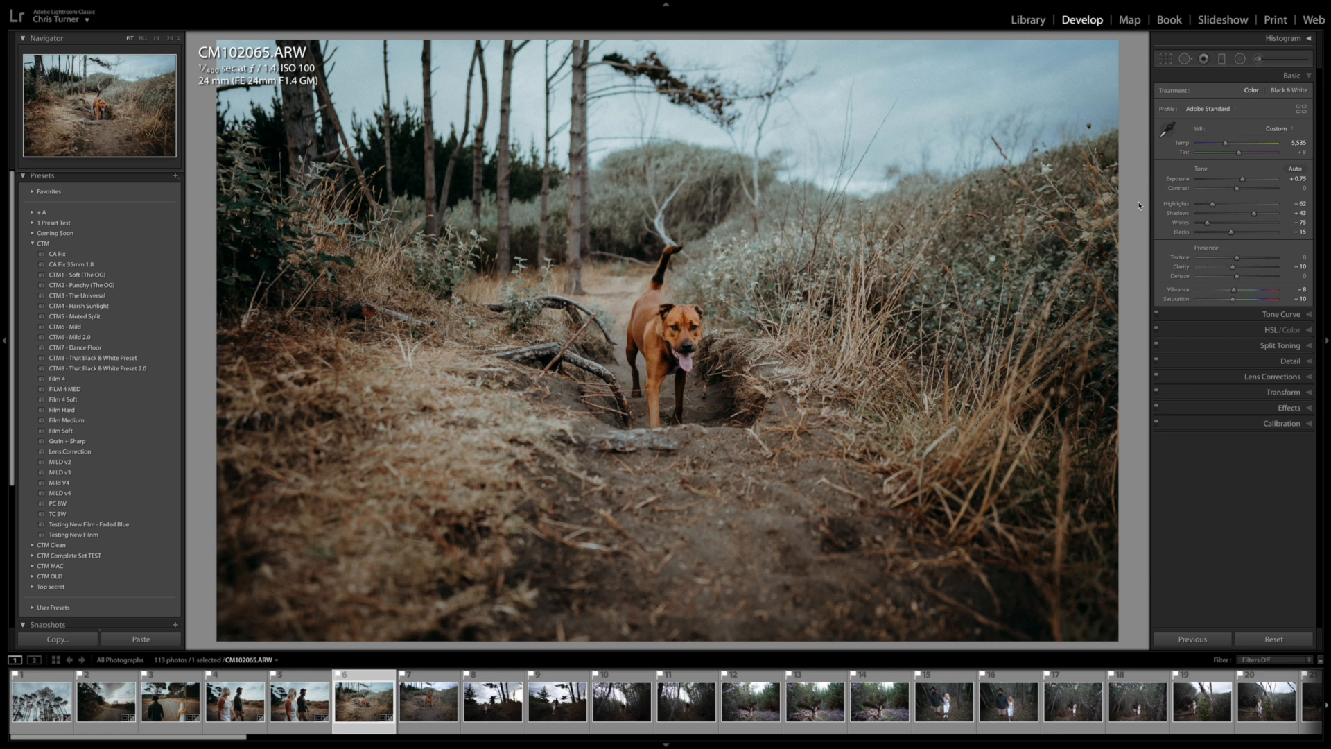
key(backslash)
key(backslash)
Step: Copy the dog photo's develop settings to the running dog photo, CM102067, and fine-tune its exposure
key(ctrl+shift+c)
key(Return)
key(Right)
key(ctrl+shift+v)
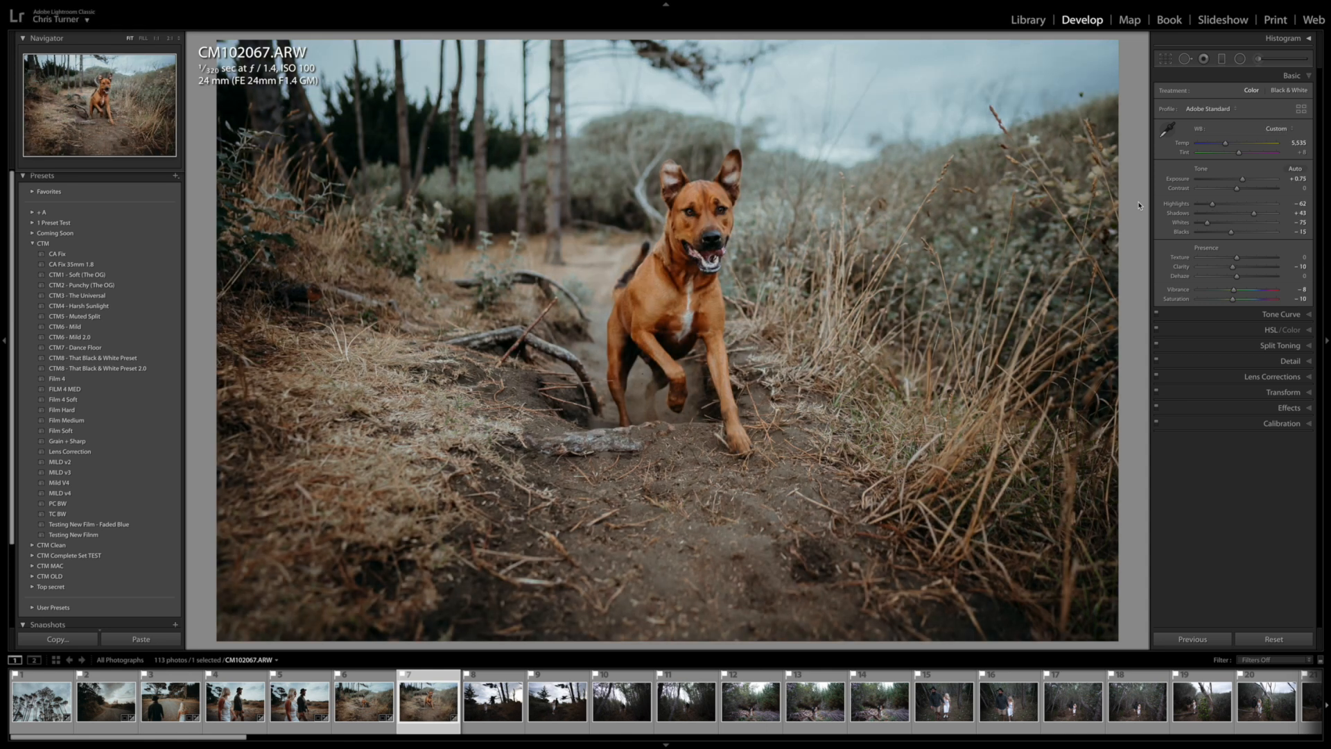
mouse_move(1243, 179)
mouse_down()
mouse_move(1224, 146)
mouse_move(1243, 181)
mouse_up()
Step: Apply the CTM5 - Muted Split preset to photo CM102071 and set temperature to 6,425, exposure to +1.55, highlights to -55 and shadows to +49
key(Right)
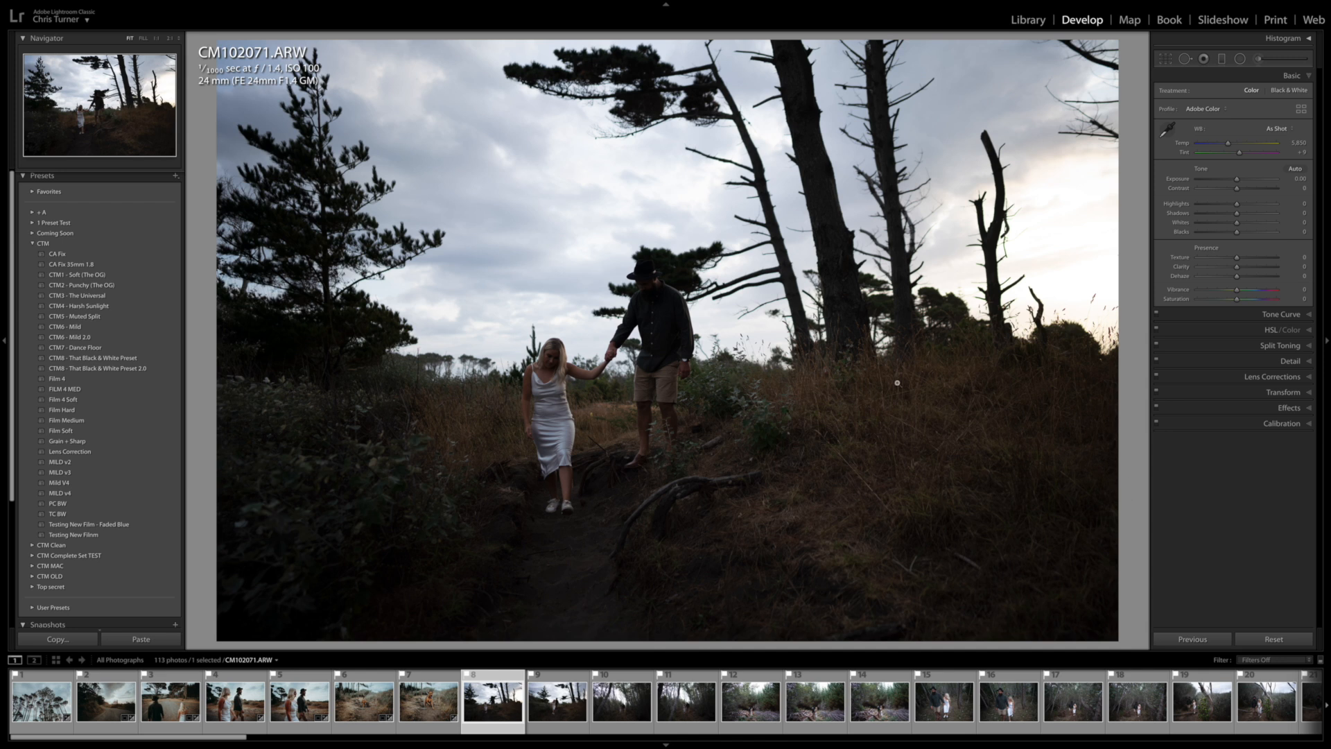
click(1039, 223)
drag(1122, 222, 842, 253)
click(516, 399)
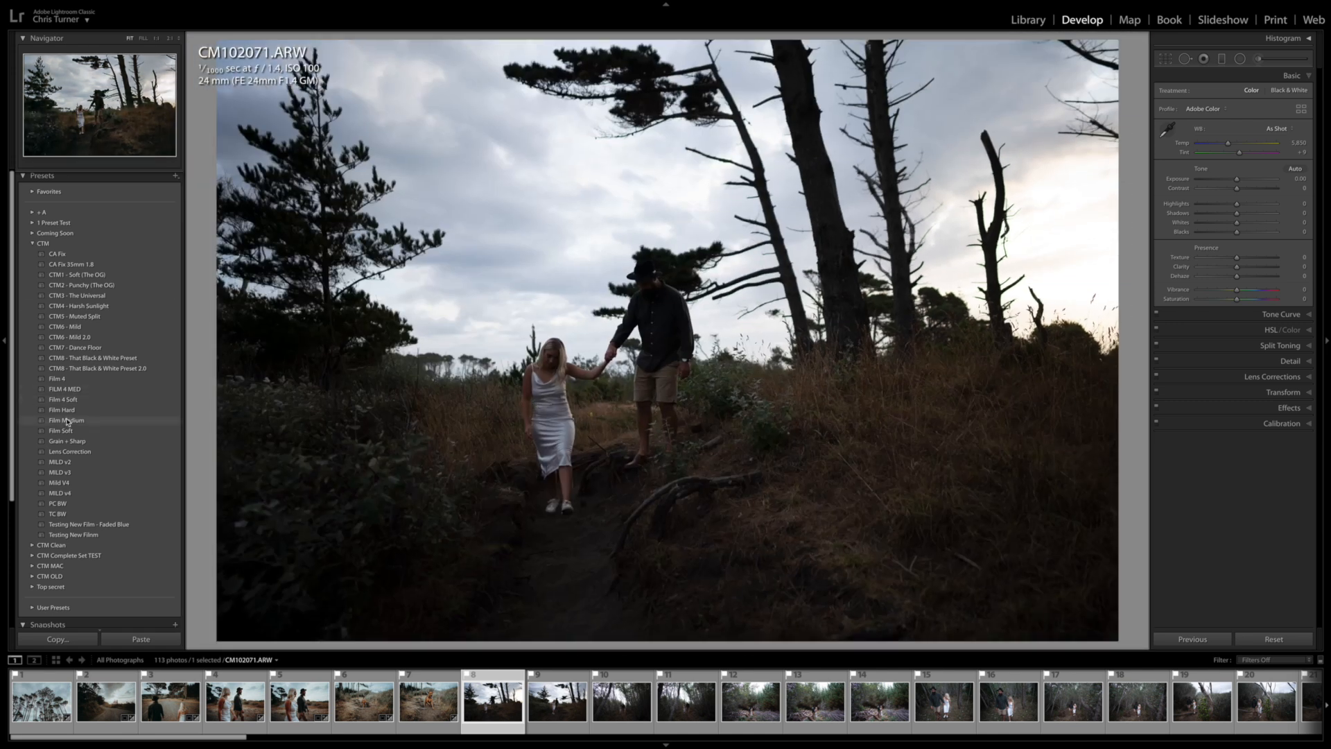
click(111, 317)
drag(1237, 179, 1256, 214)
drag(1228, 143, 1248, 179)
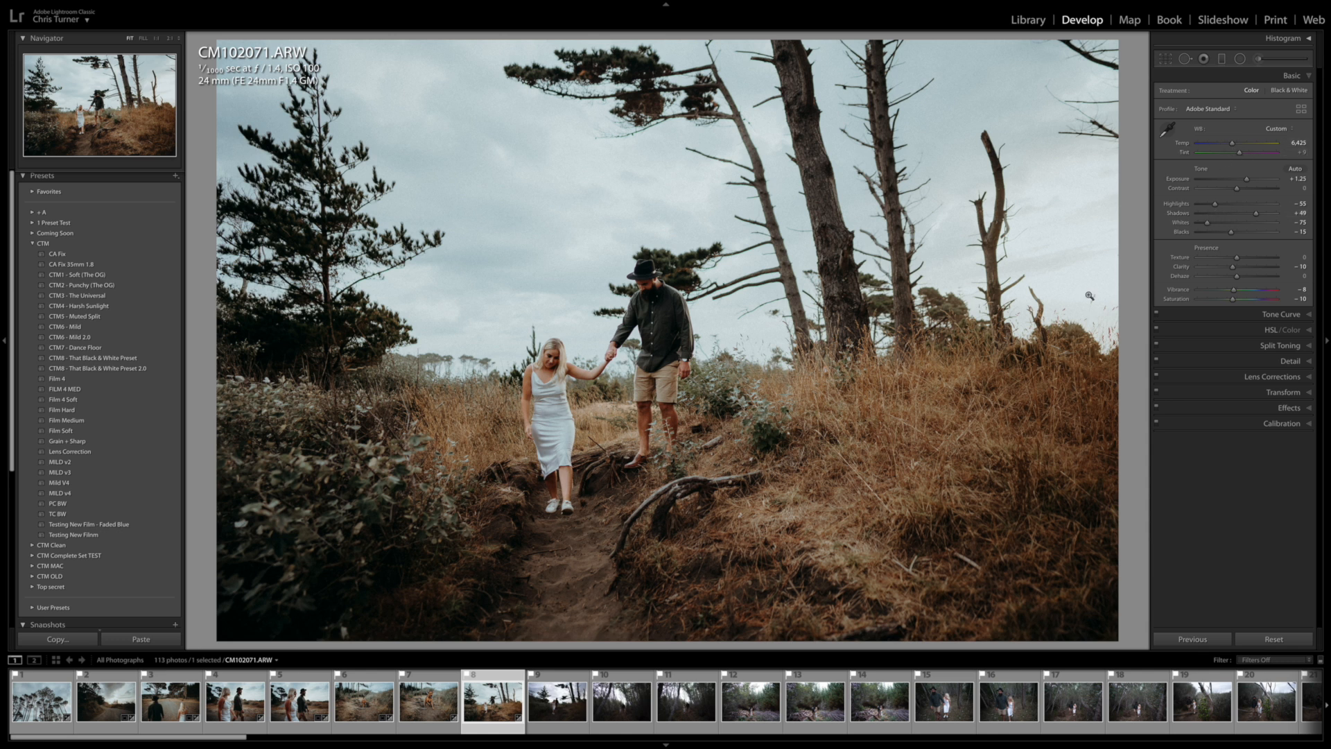
key(shift+equal)
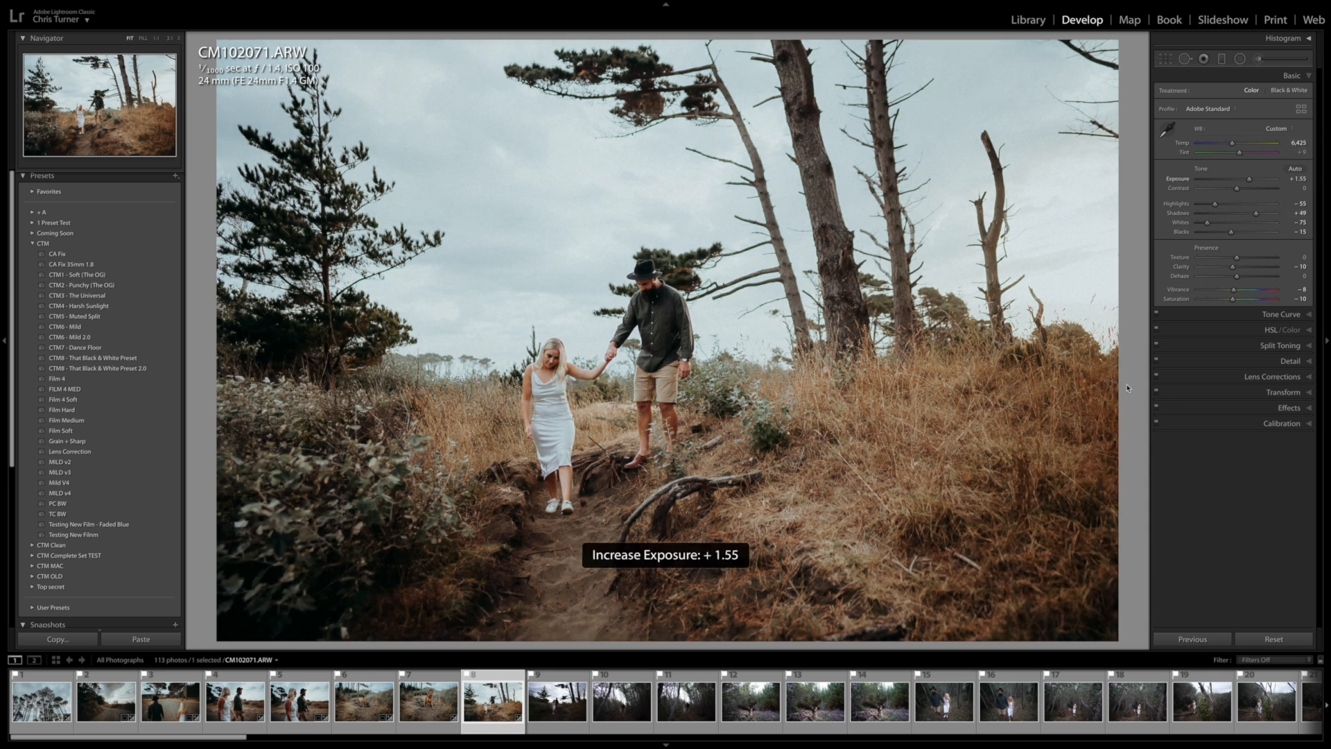
Step: Copy the develop settings from CM102071 to the following photo, CM102077, and lower its exposure to +1.35
key(ctrl+shift+c)
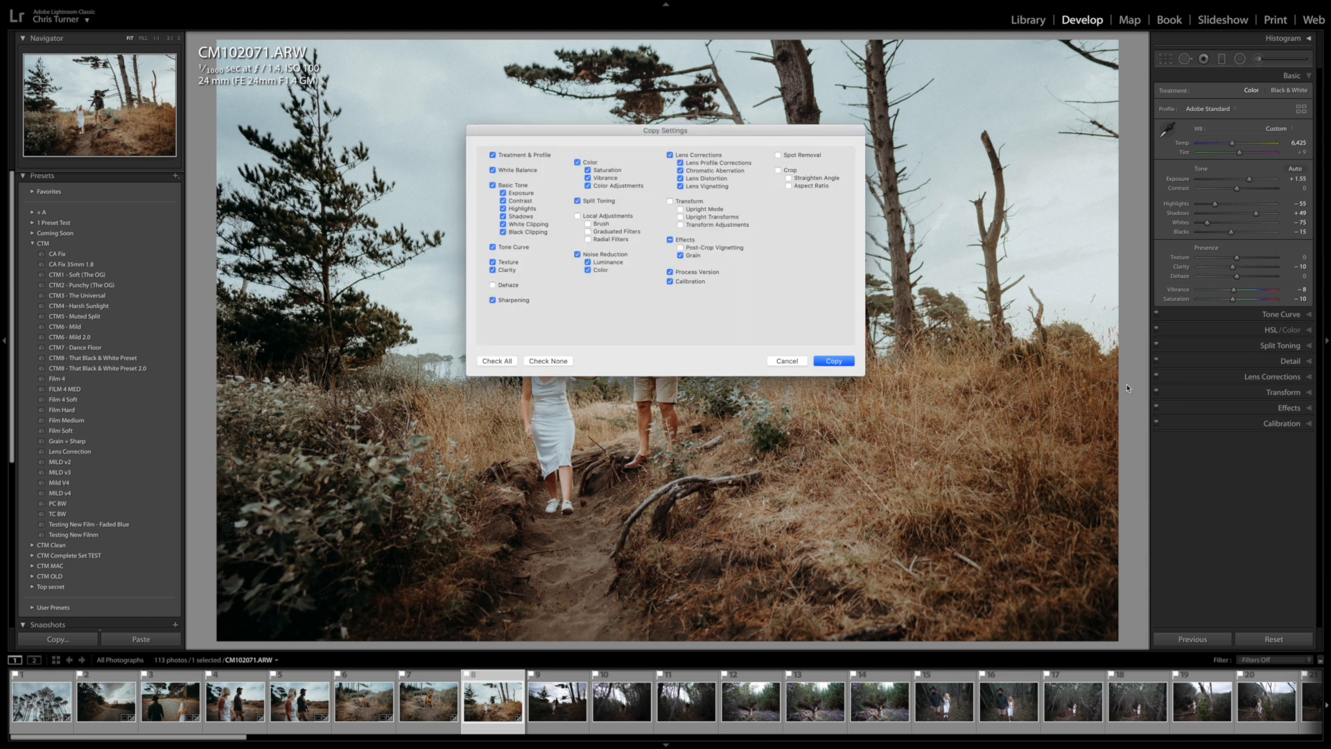
key(Return)
key(Right)
key(ctrl+shift+v)
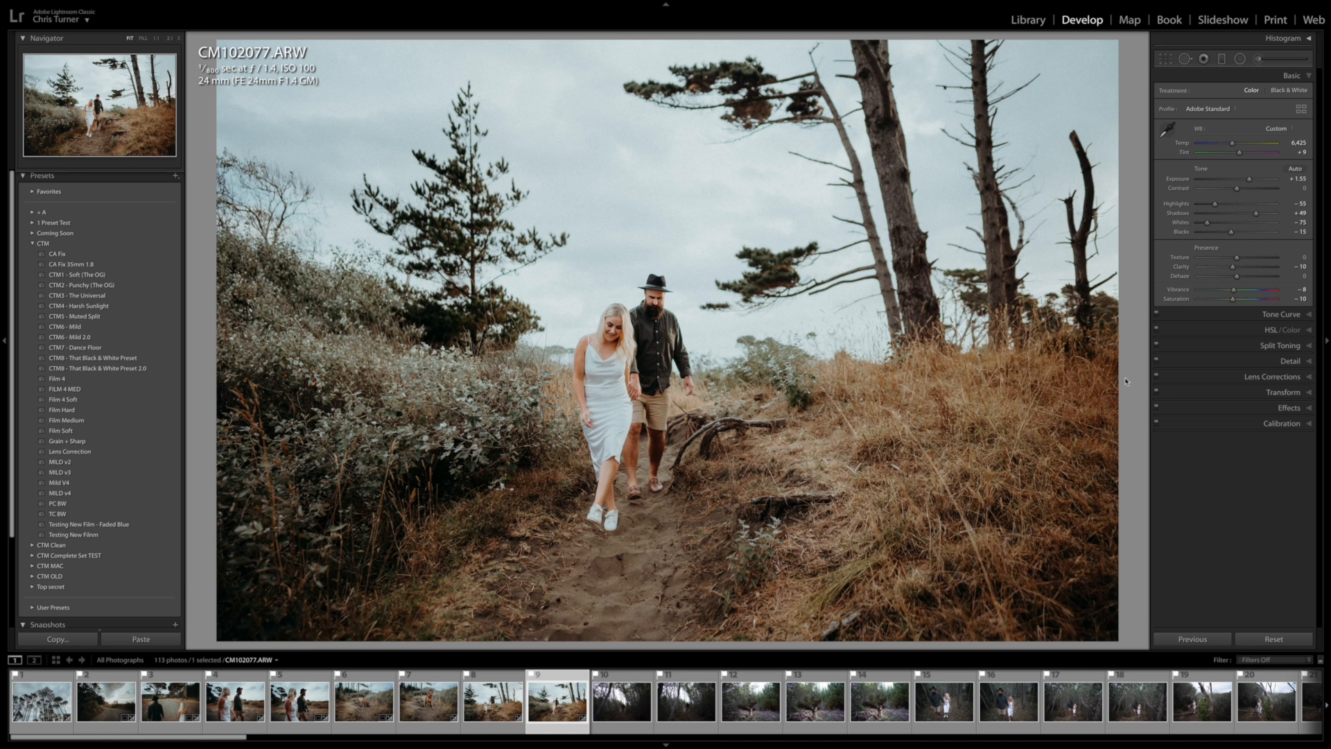
key(minus)
key(minus)
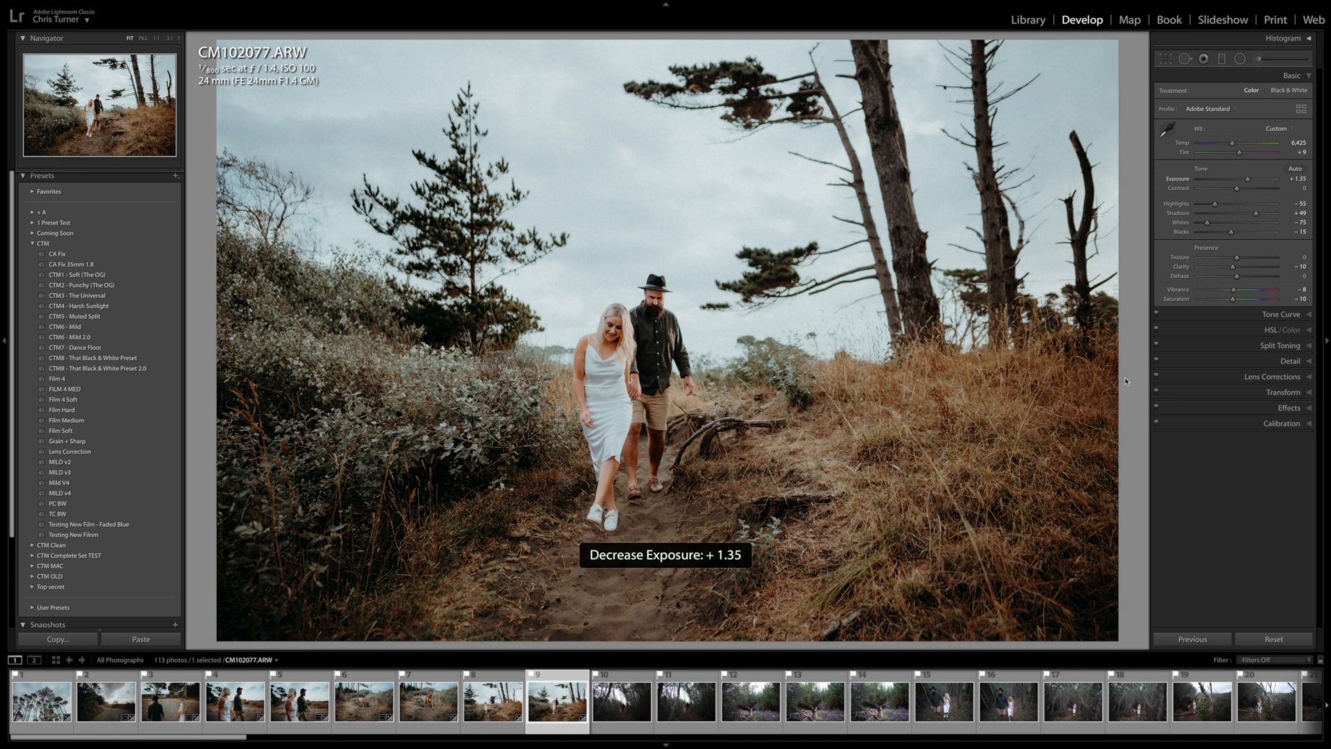
Step: Paste the copied settings onto forest photo CM102088 and set temperature to 6,073, tint to +21 and exposure to +1.65
key(Right)
key(ctrl+shift+v)
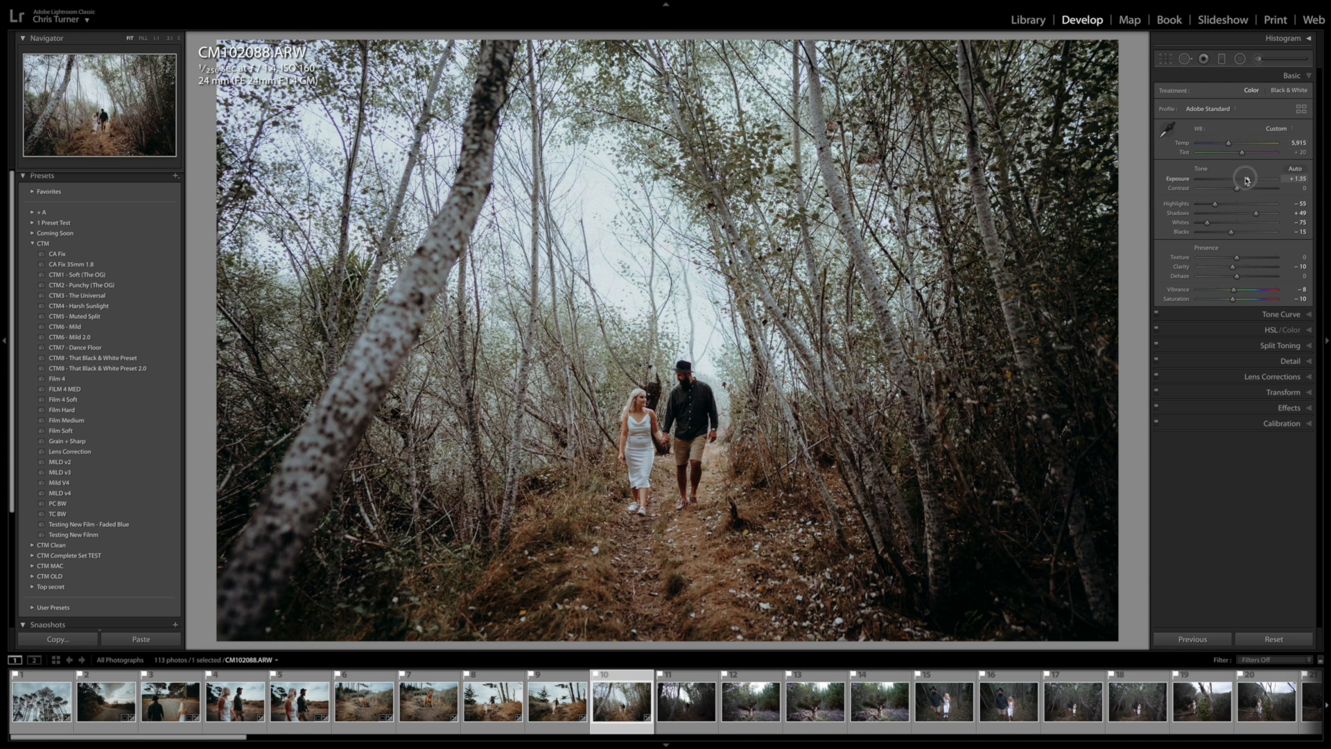
drag(1243, 181, 1254, 187)
drag(1229, 144, 1243, 155)
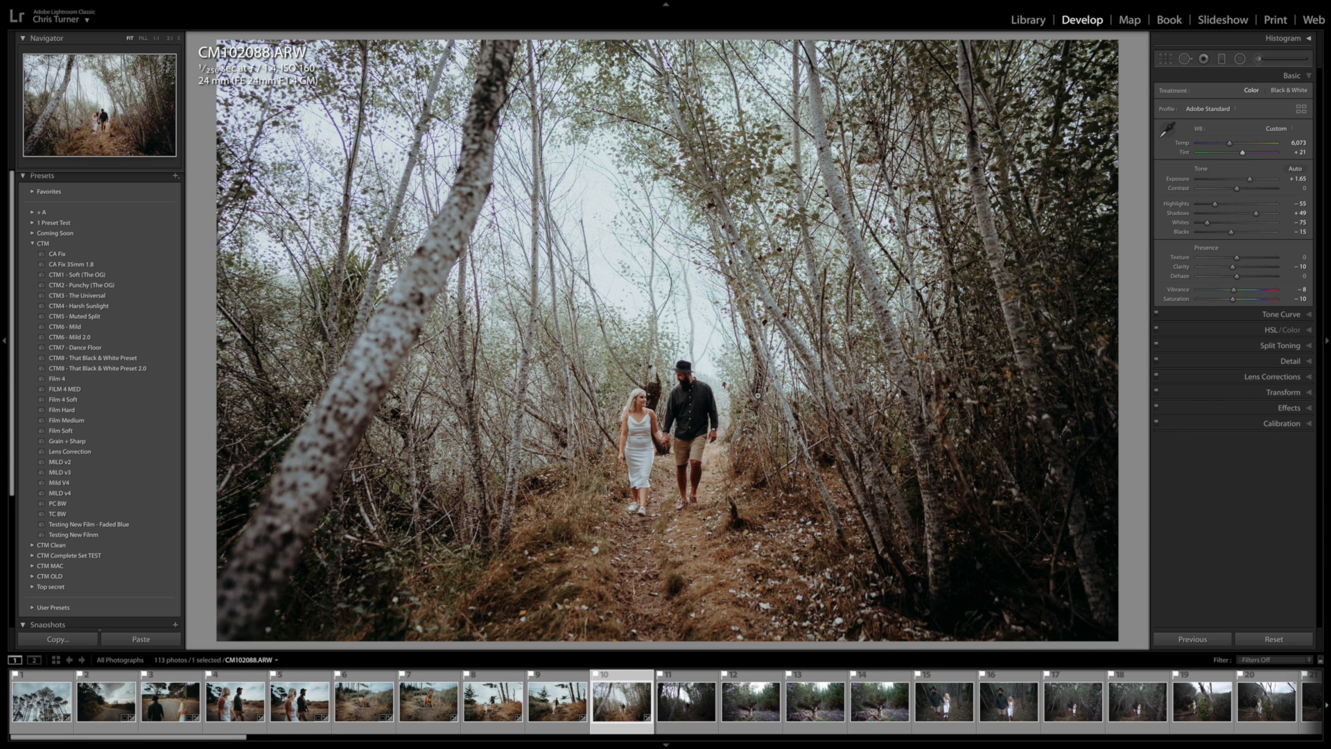
Step: Try the CTM3 - The Universal preset with a cooler temperature on forest photo CM102088, and undo both changes
click(84, 299)
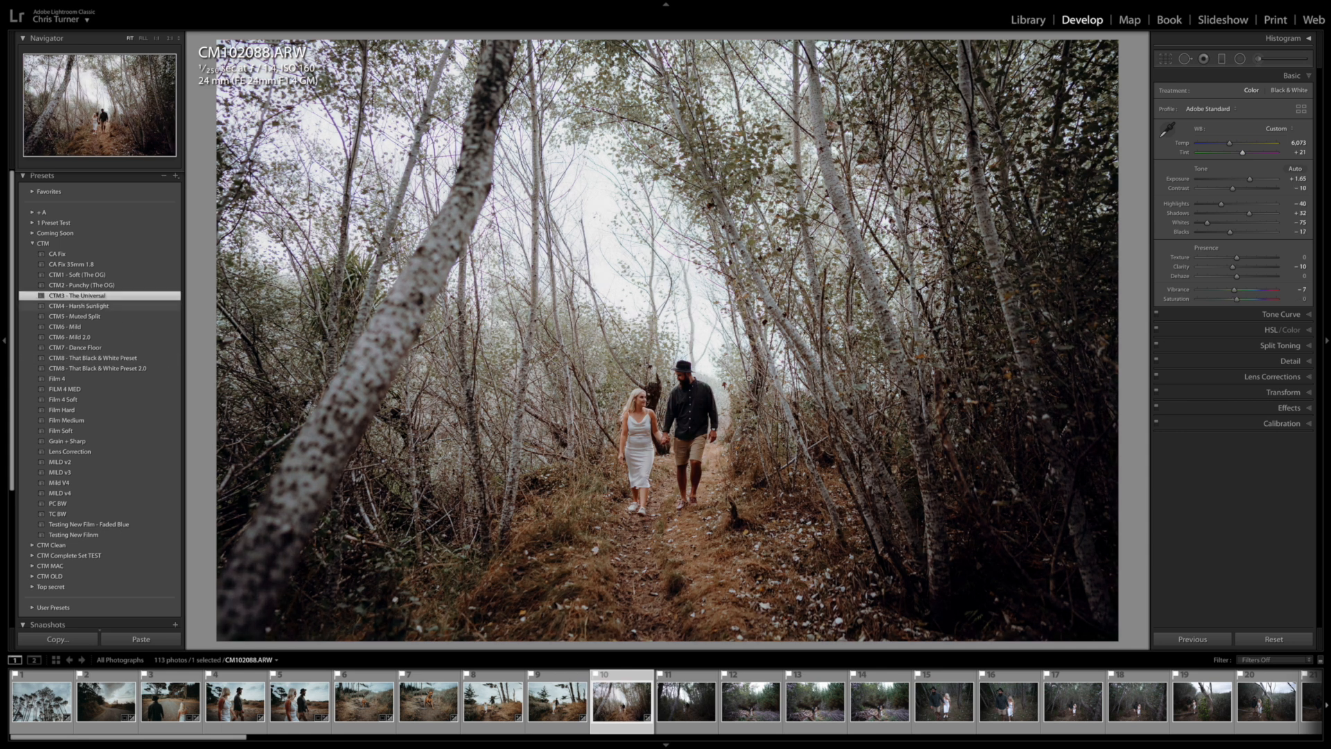
drag(1232, 147, 1228, 146)
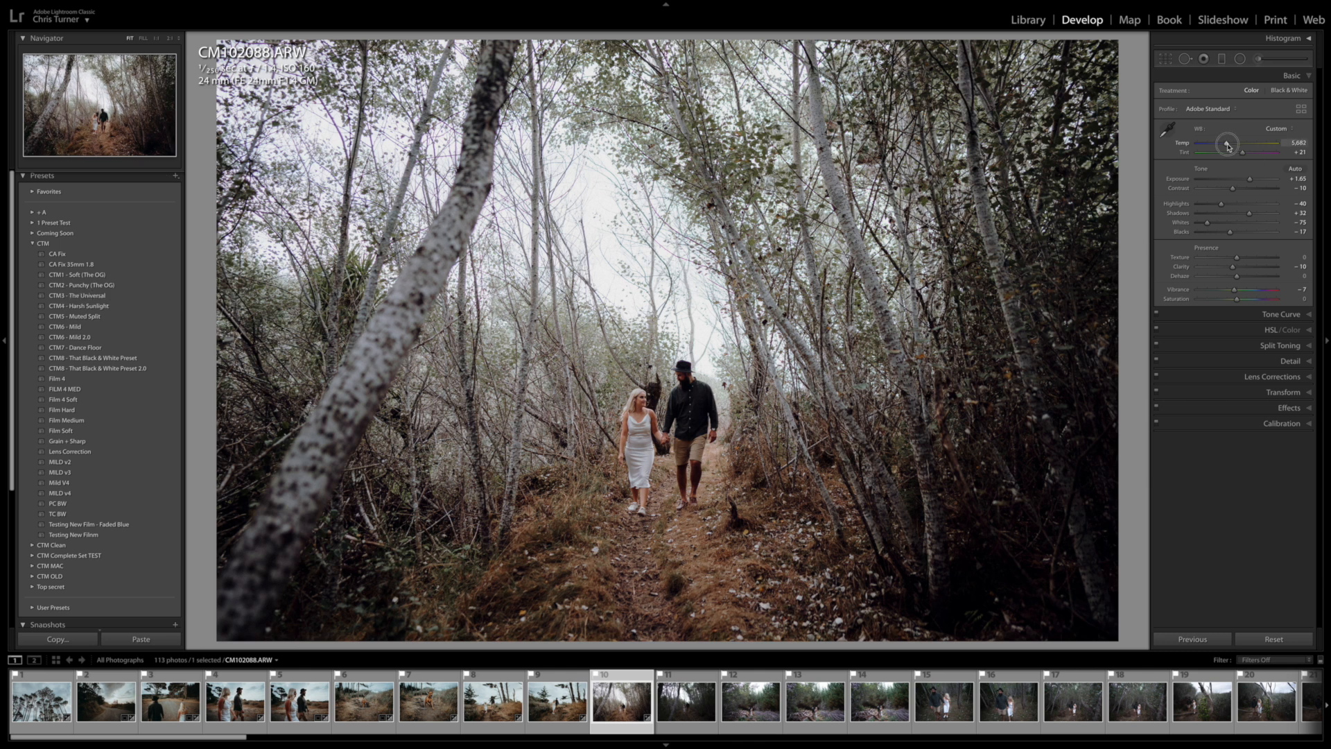
key(ctrl+z)
key(ctrl+z)
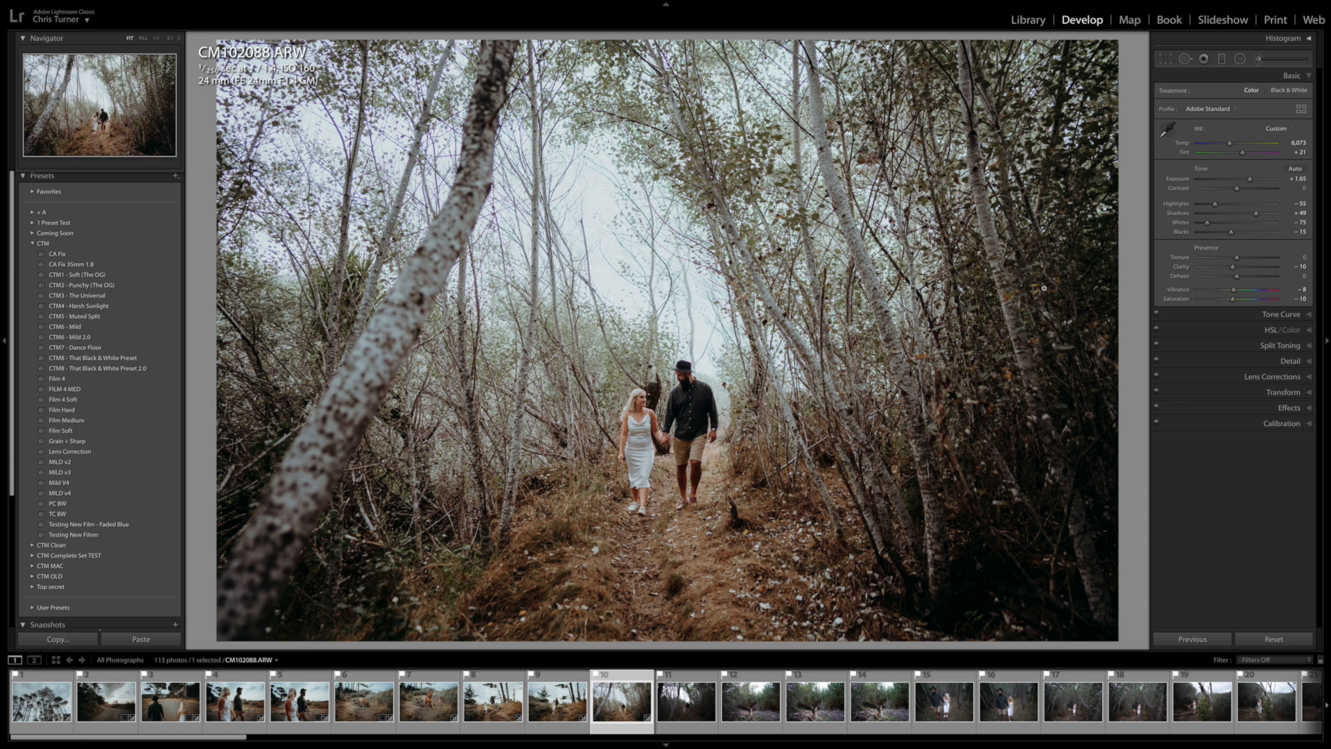
Step: Set the temperature of photo CM102088 to 6,181 and its exposure to +1.45
click(1232, 147)
drag(1250, 181, 1248, 181)
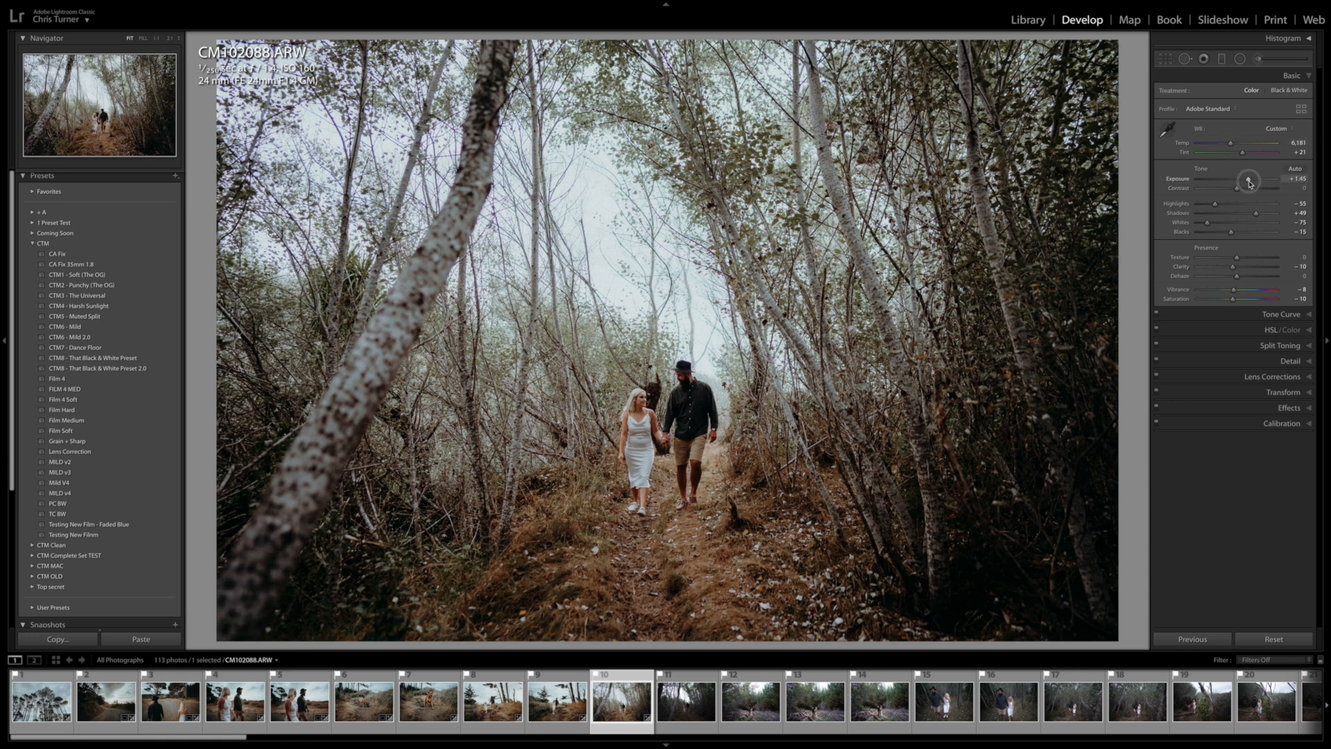
Step: Apply the CA Fix preset to CM102088 and shift the defringe purple hue range to 34/75
click(82, 255)
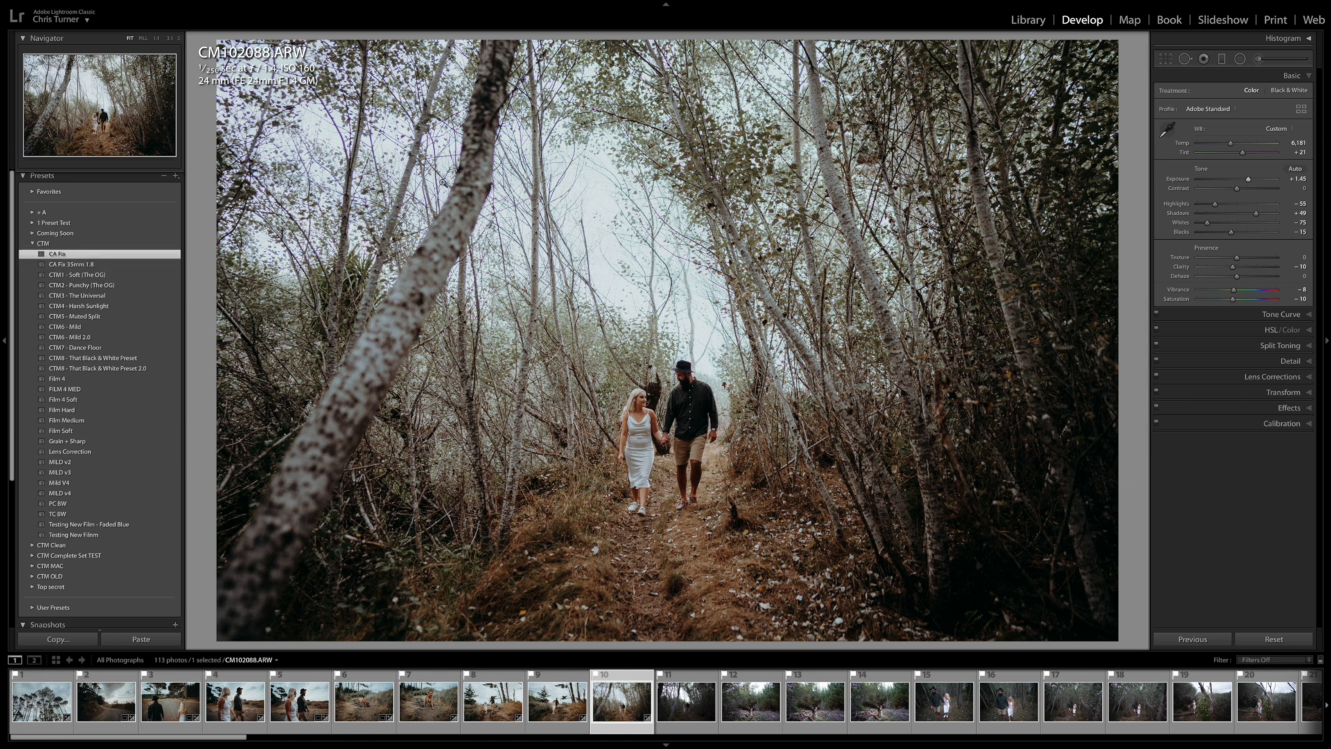
click(1236, 378)
click(1247, 169)
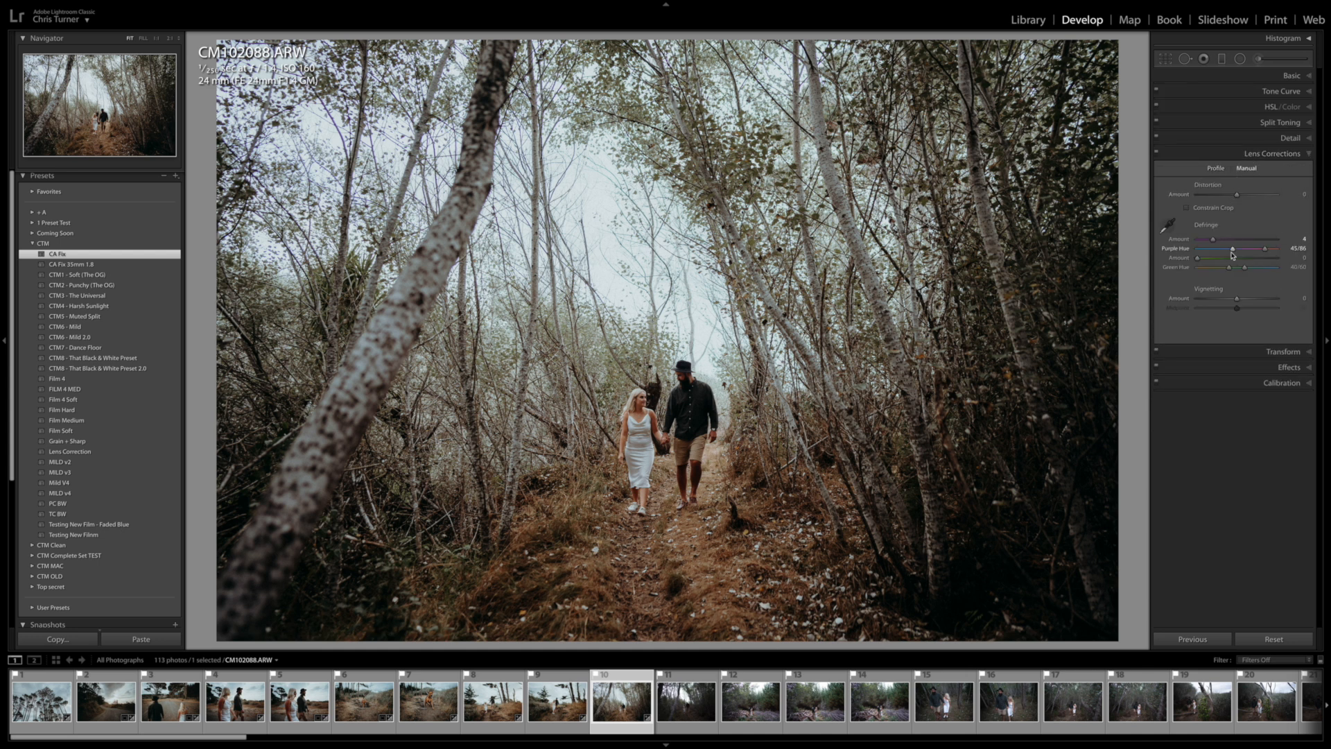
drag(1247, 250, 1240, 251)
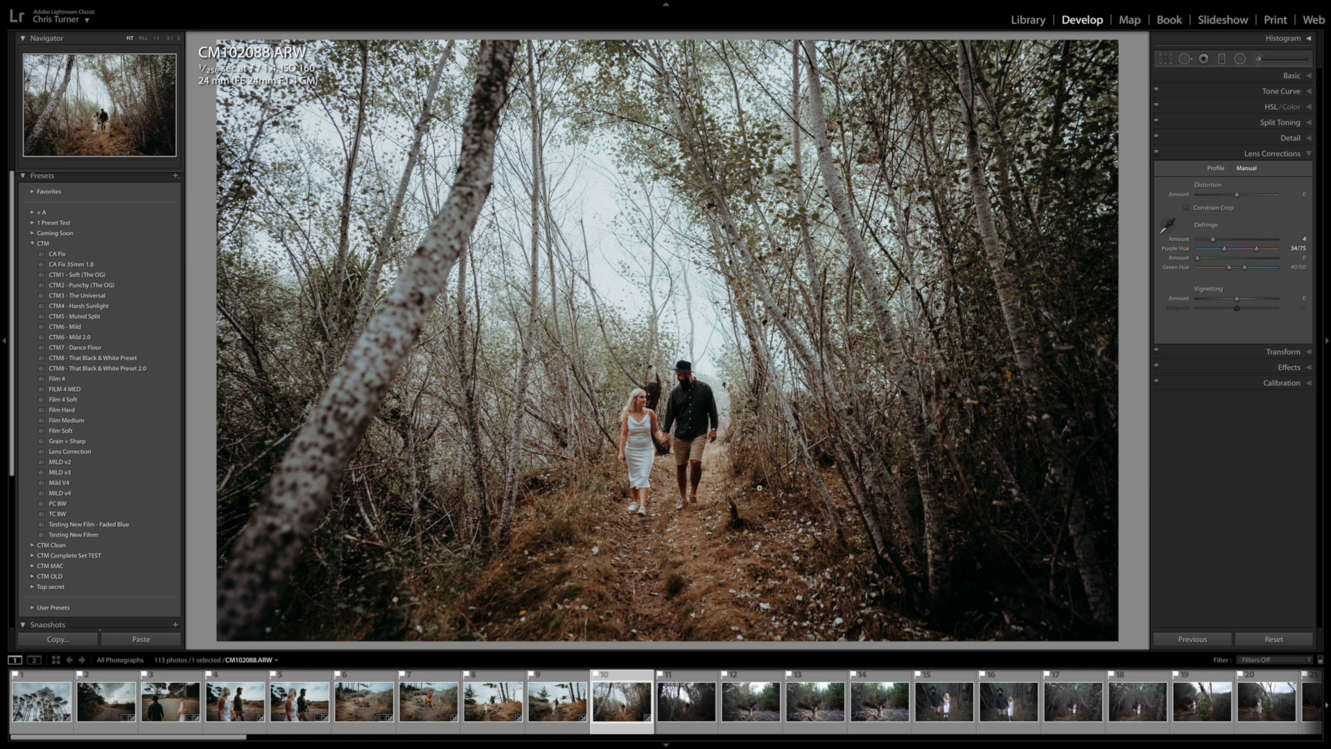
Step: Copy the develop settings from CM102088 to the following photo, CM102093, and set its exposure to +1.35
key(ctrl+shift+c)
key(Return)
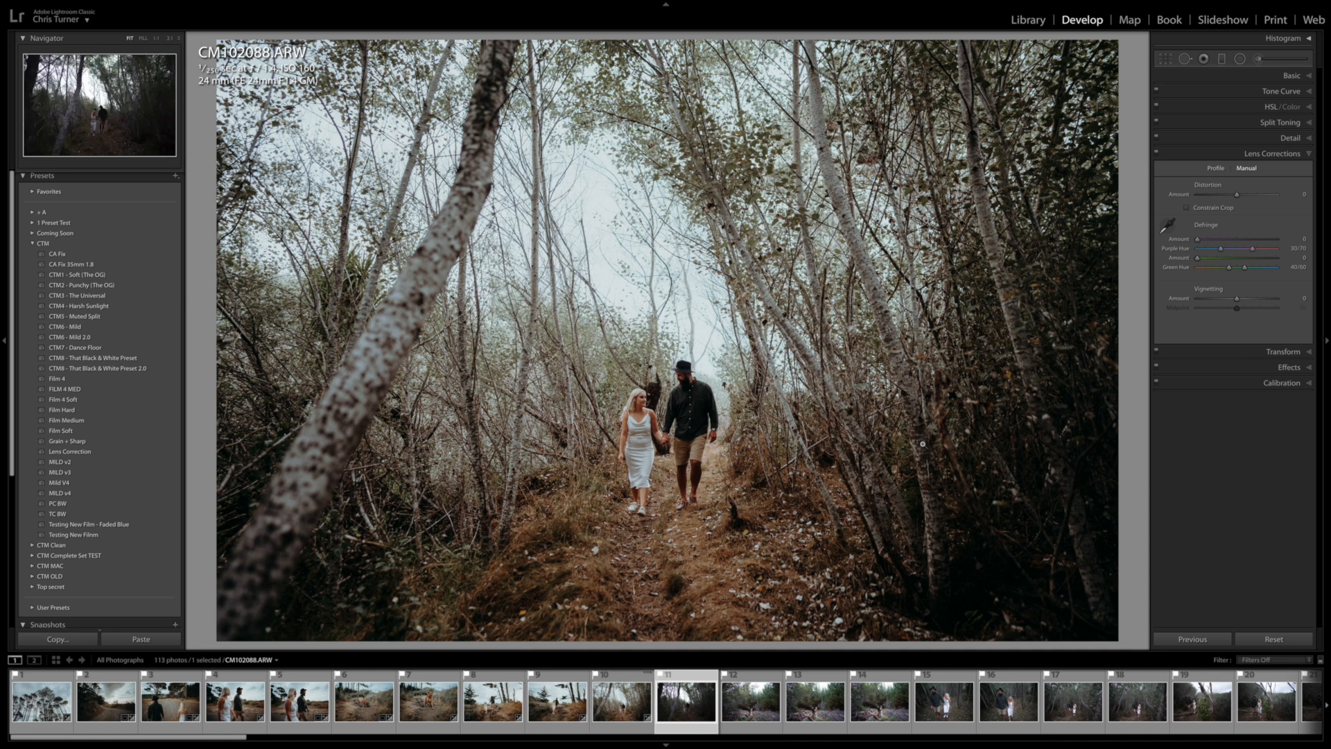
key(Right)
key(ctrl+shift+v)
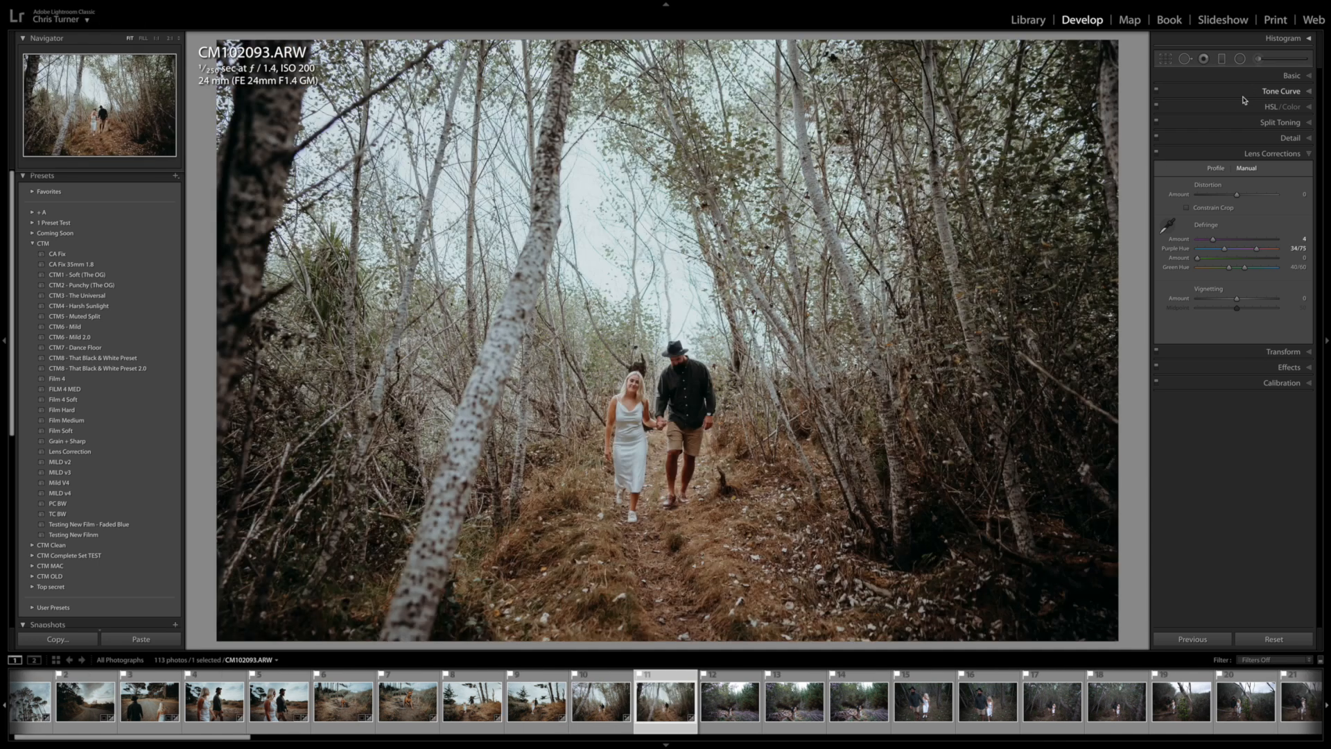
click(1266, 76)
drag(1249, 180, 1250, 180)
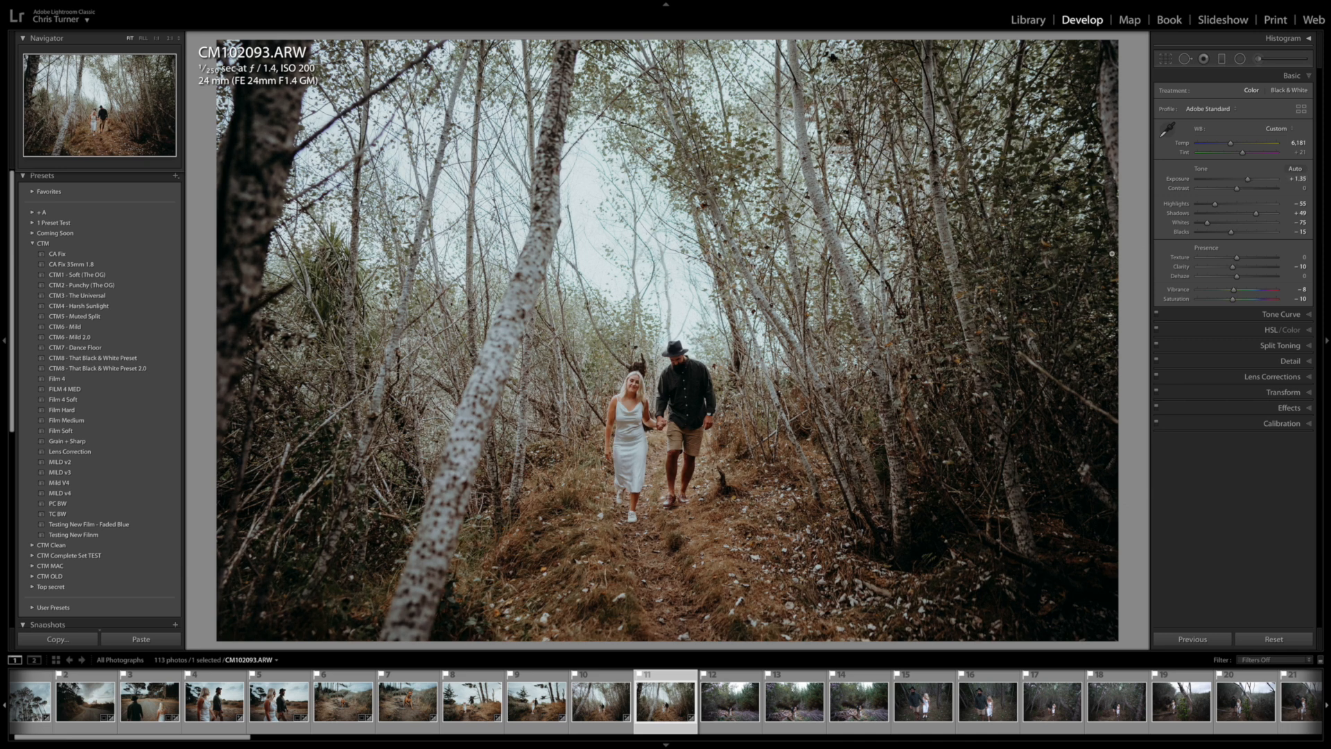
Step: Straighten photo CM102093 with a crop angle of -0.62
key(r)
drag(1133, 247, 1130, 244)
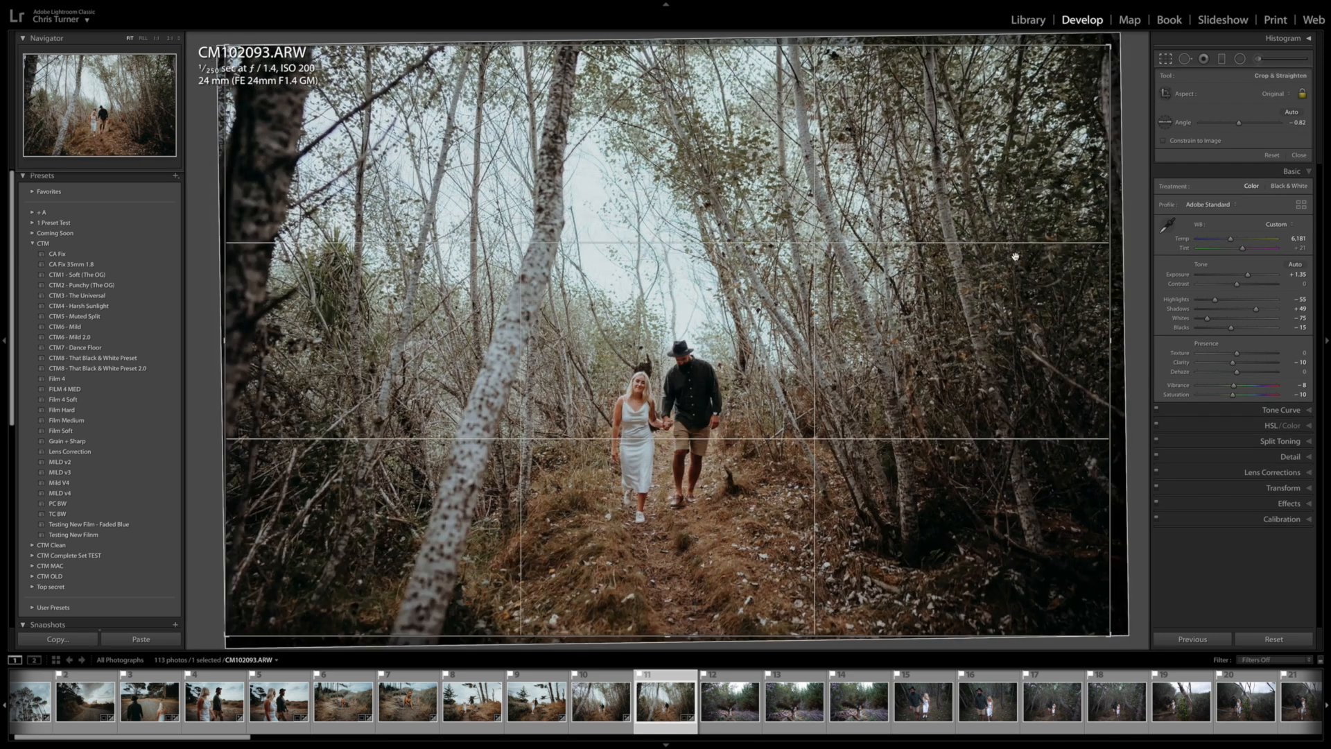
key(r)
key(Right)
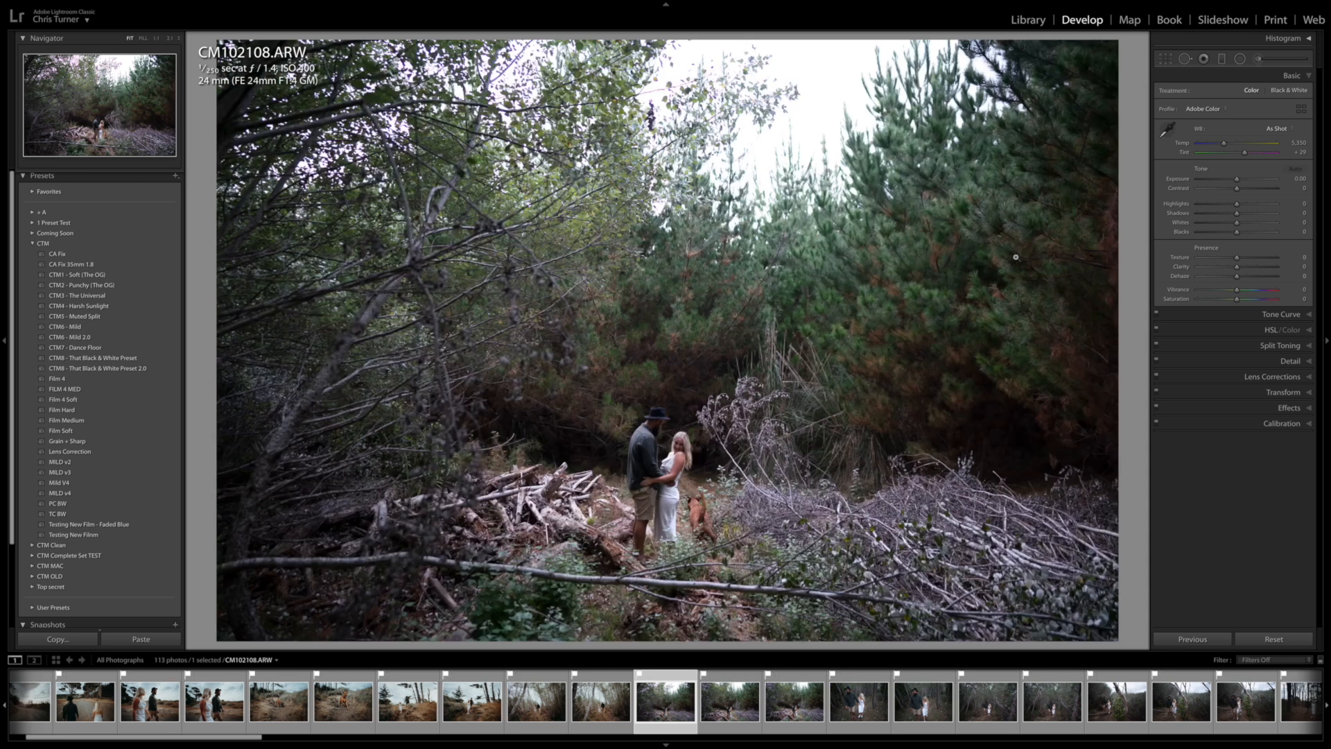
key(Left)
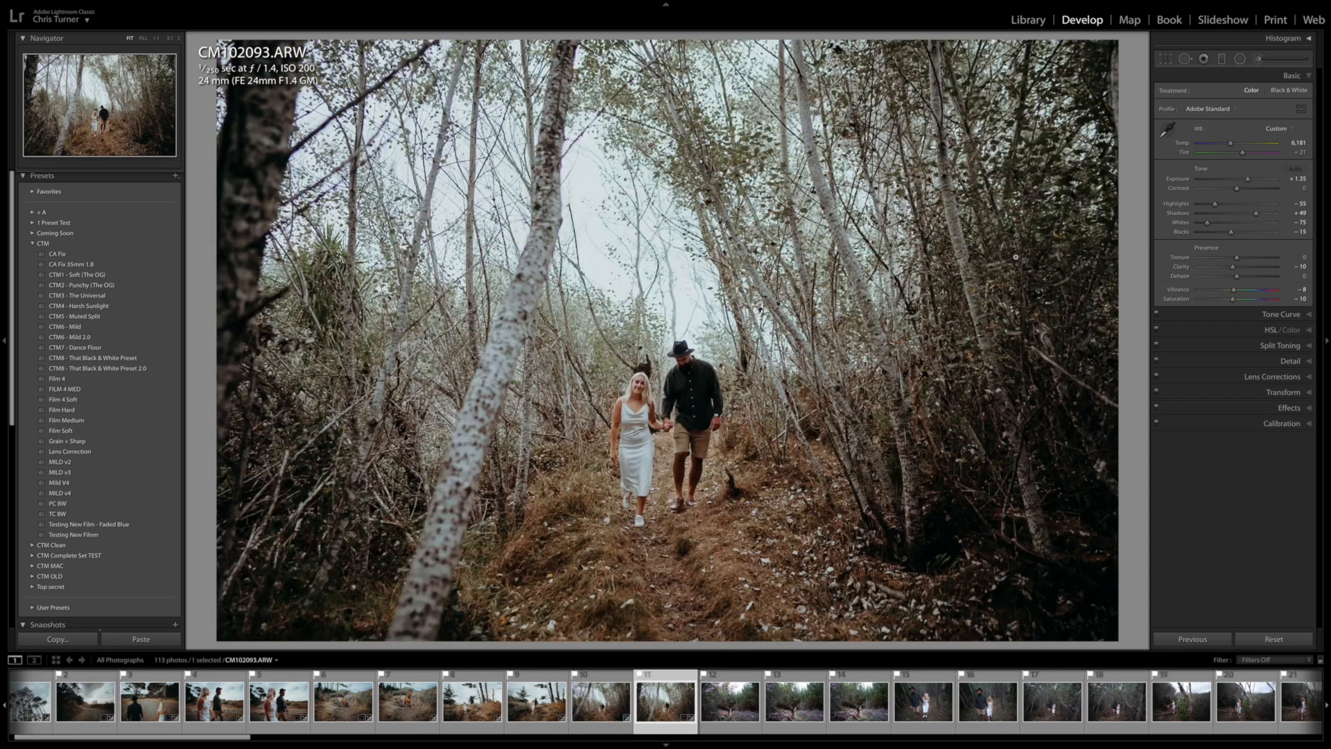
Step: Paste the copied settings onto CM102108 and set temperature to 6,144, tint to +26, exposure to +0.55, highlights to -69 and shadows to +51
key(Right)
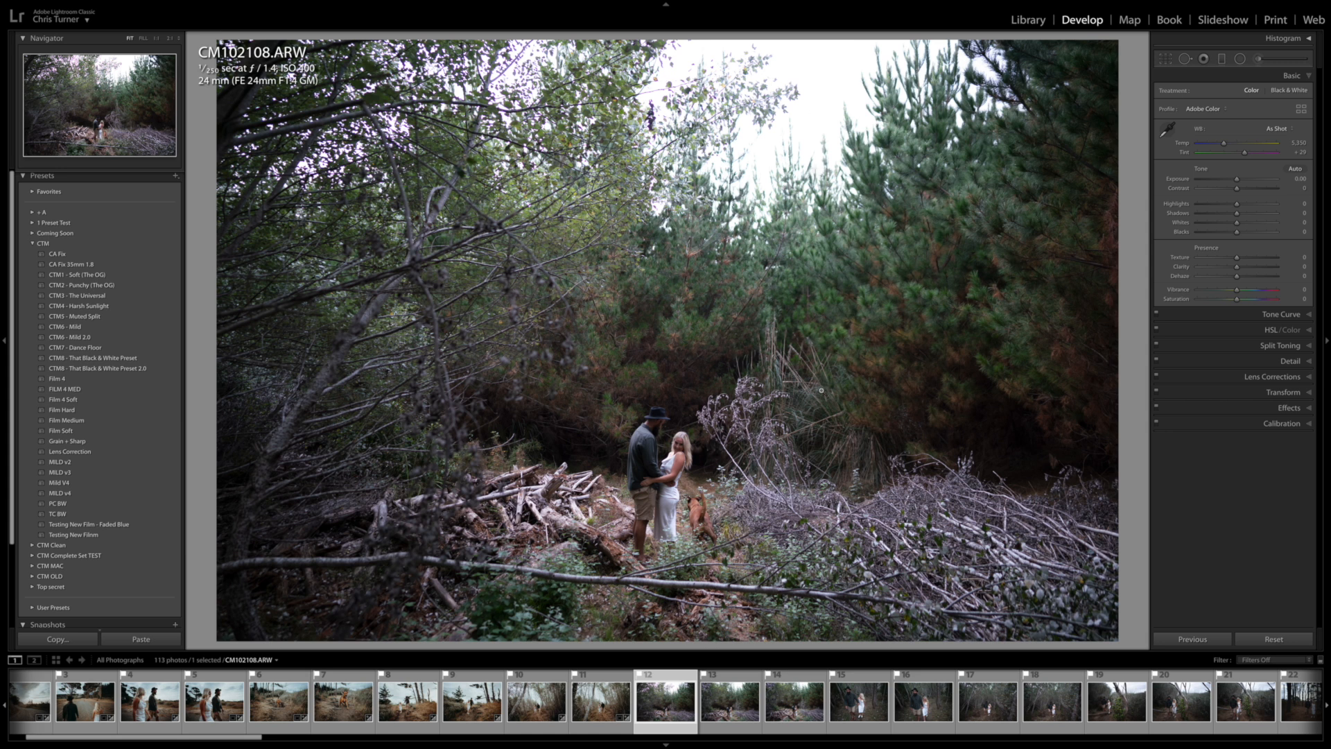
click(744, 704)
click(773, 709)
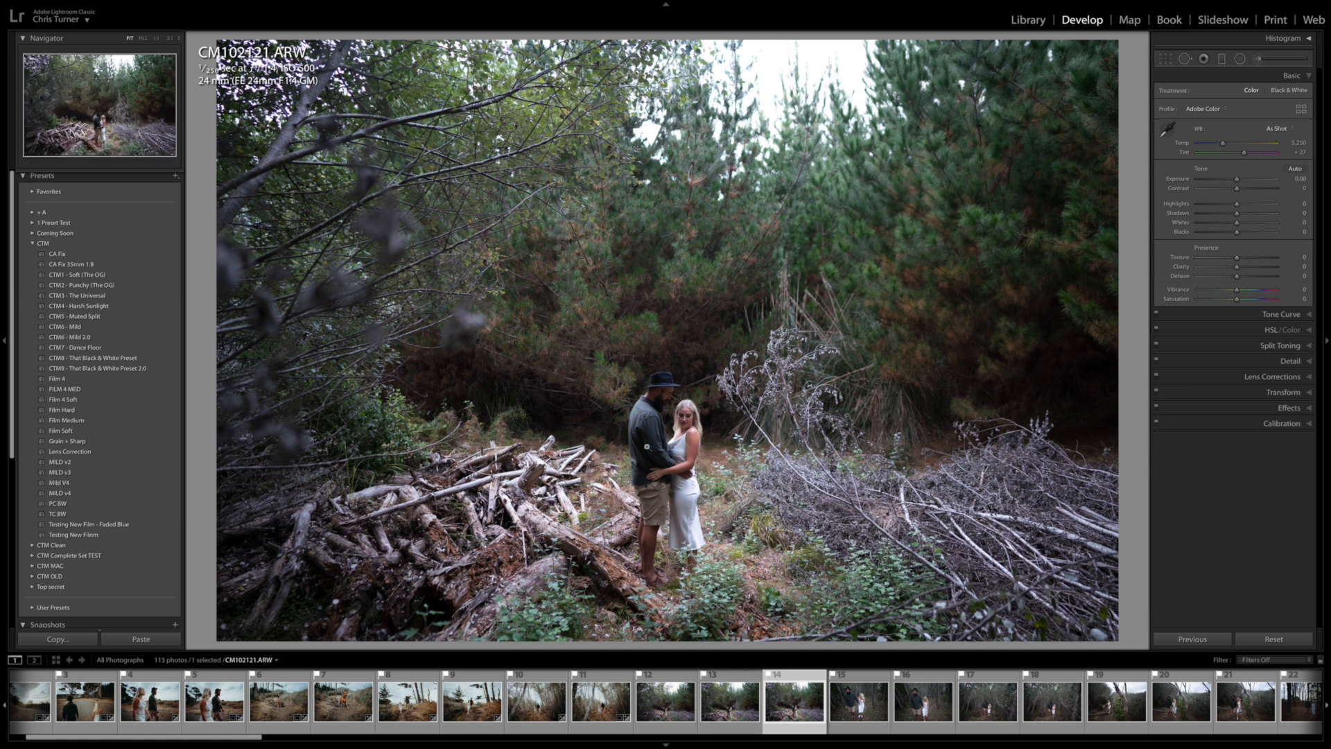
click(732, 692)
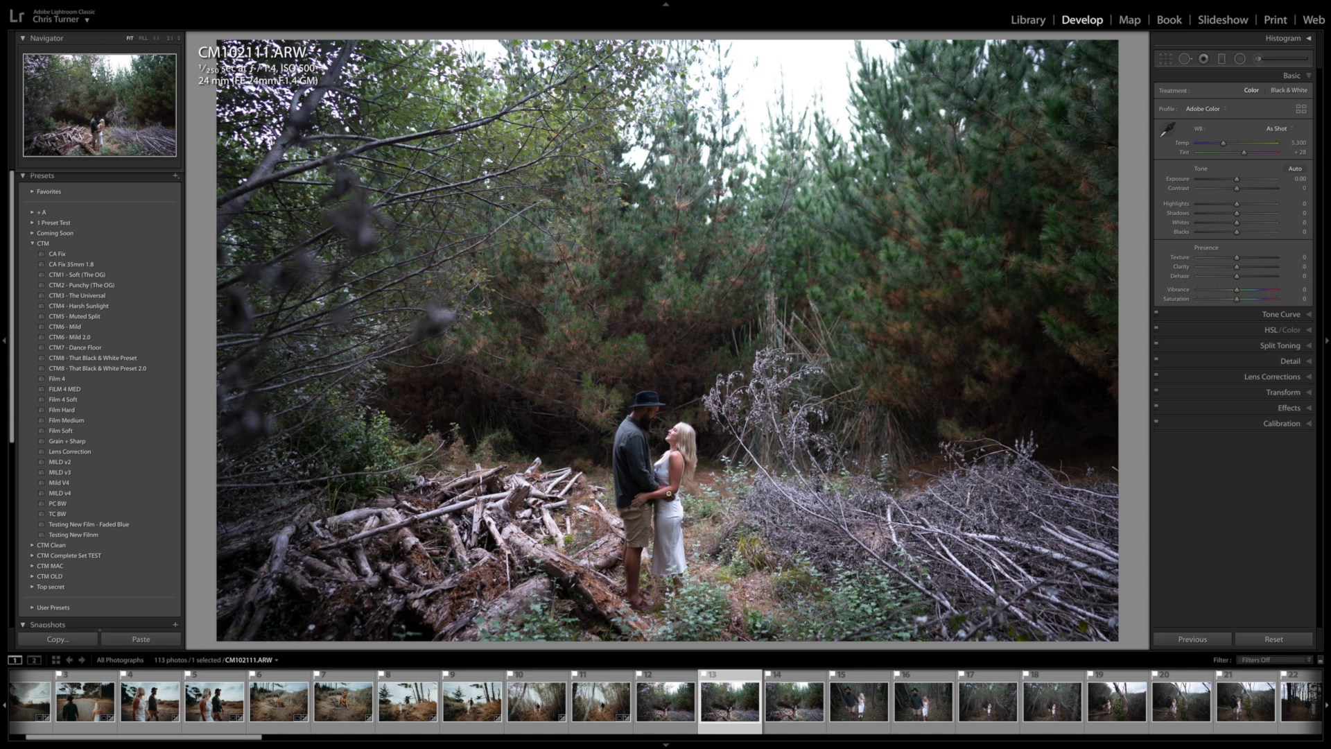
click(648, 697)
key(ctrl+shift+v)
drag(1237, 179, 1257, 213)
mouse_move(1224, 143)
mouse_down()
mouse_move(1241, 179)
mouse_move(1231, 143)
mouse_up()
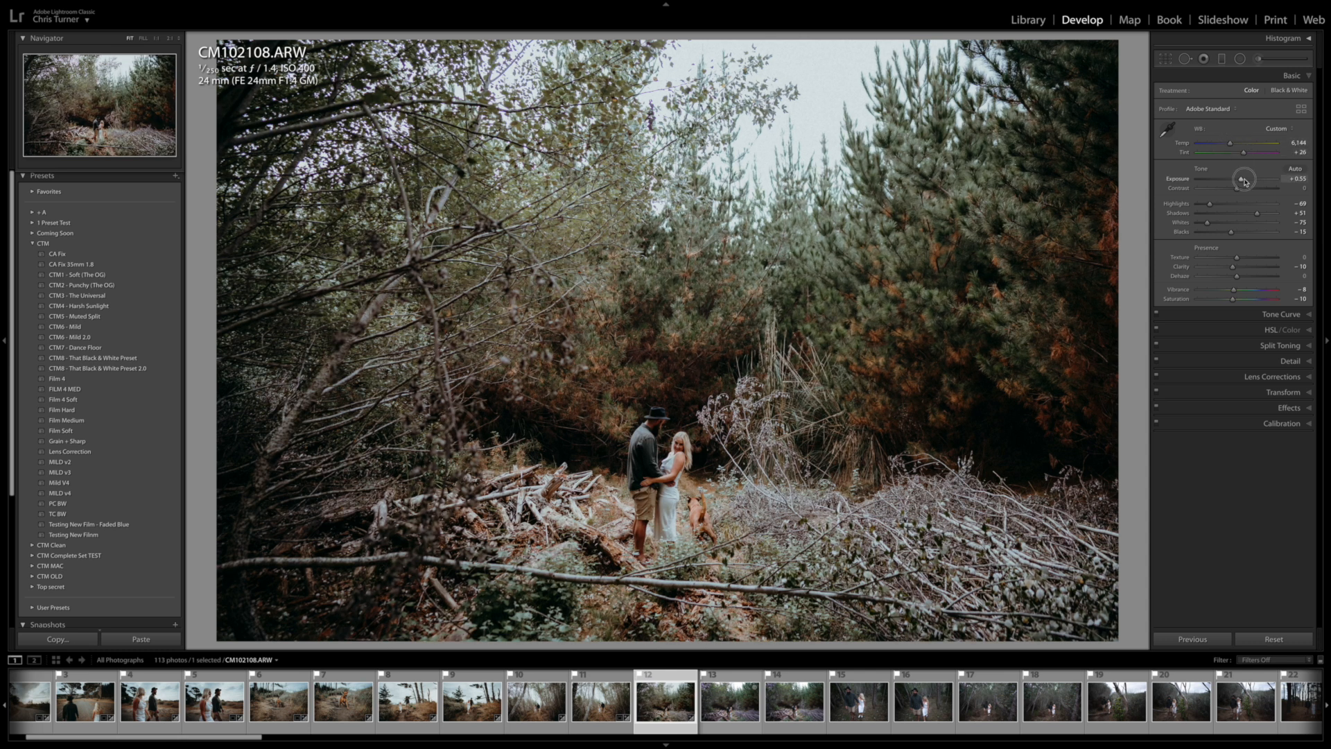
Step: Add a wide radial filter with 0.74 exposure centred on the couple in CM102108, and lower the photo's overall exposure to +0.35
click(1240, 59)
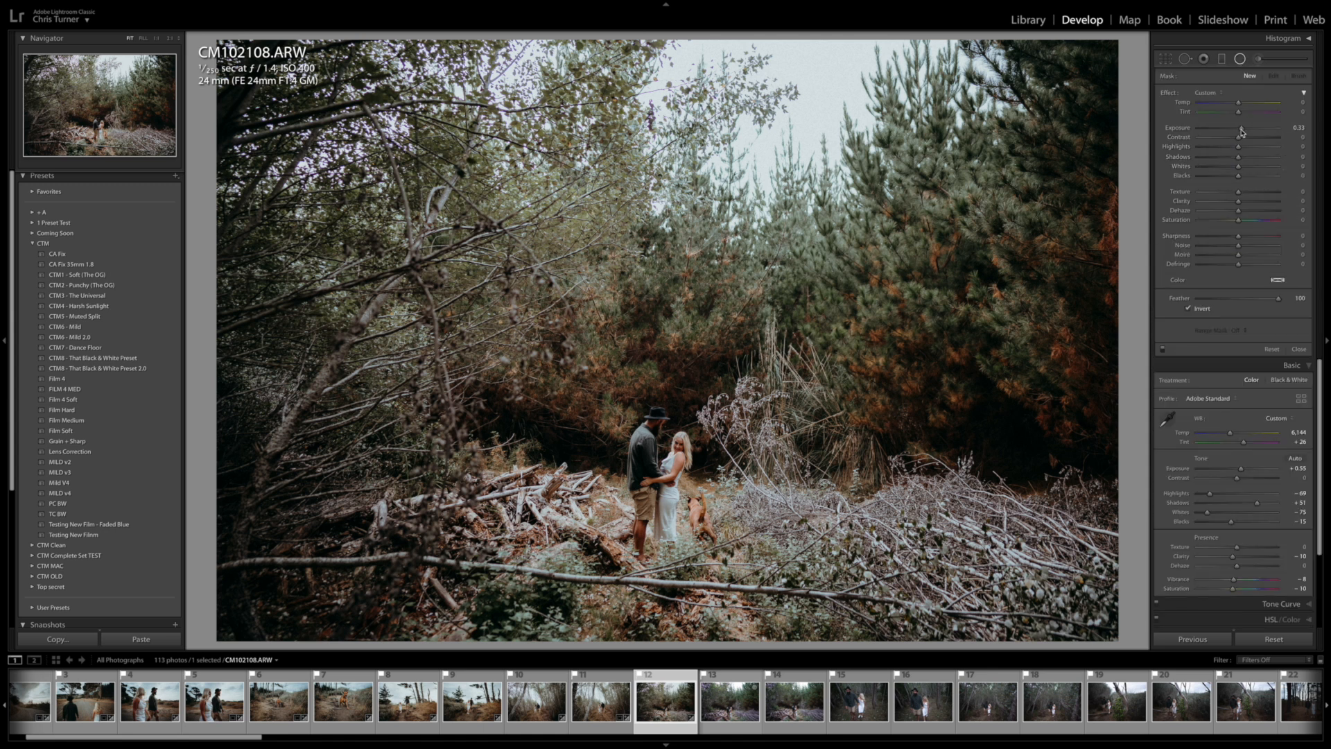
drag(667, 477, 1116, 631)
drag(1246, 137, 1245, 130)
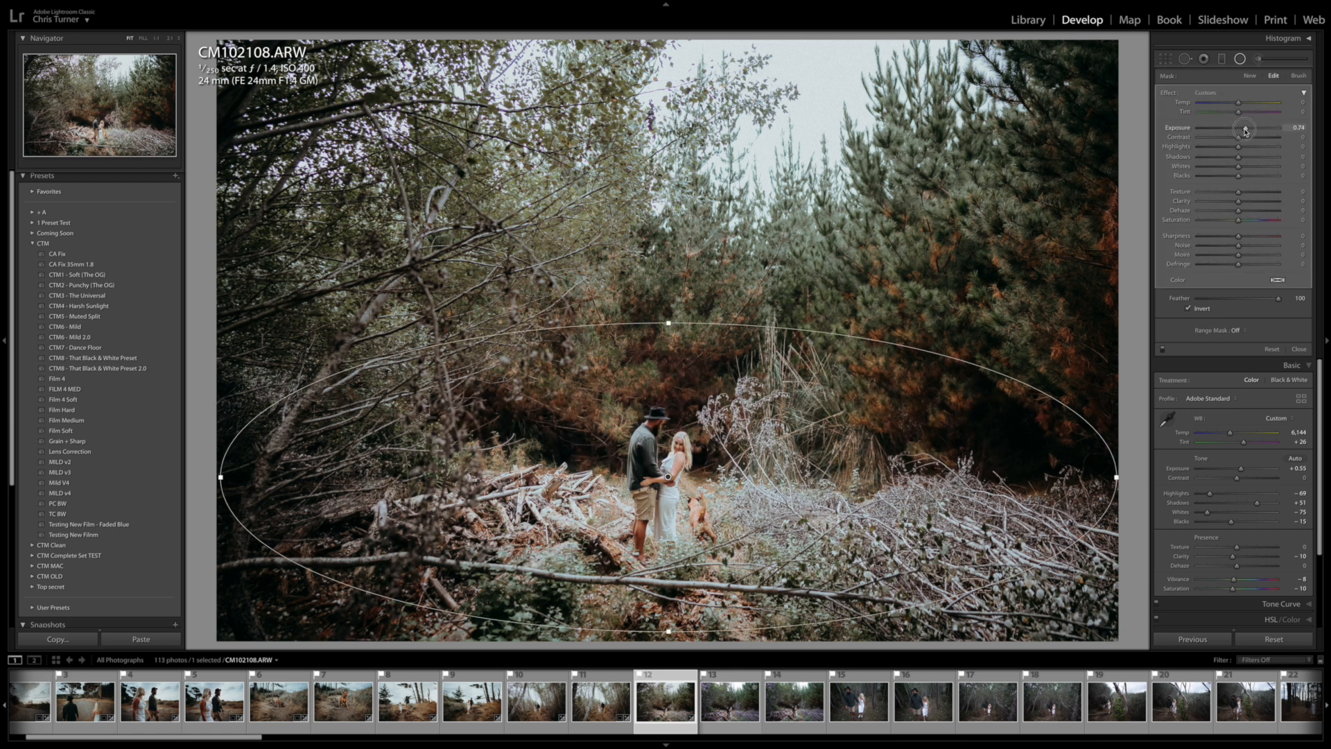
key(shift+m)
key(minus)
key(minus)
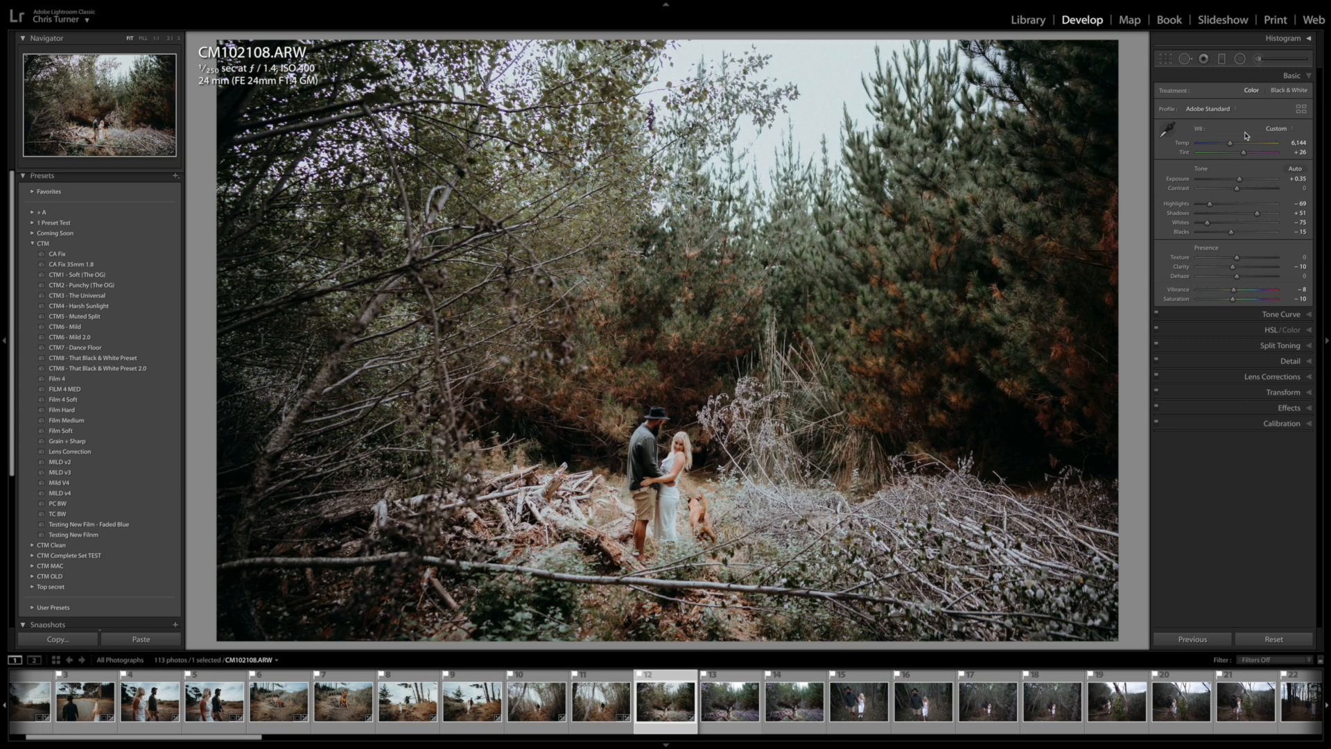
Step: Copy the develop settings from CM102108 and paste them onto the following log-pile photo, CM102111
key(ctrl+shift+c)
key(Return)
key(Right)
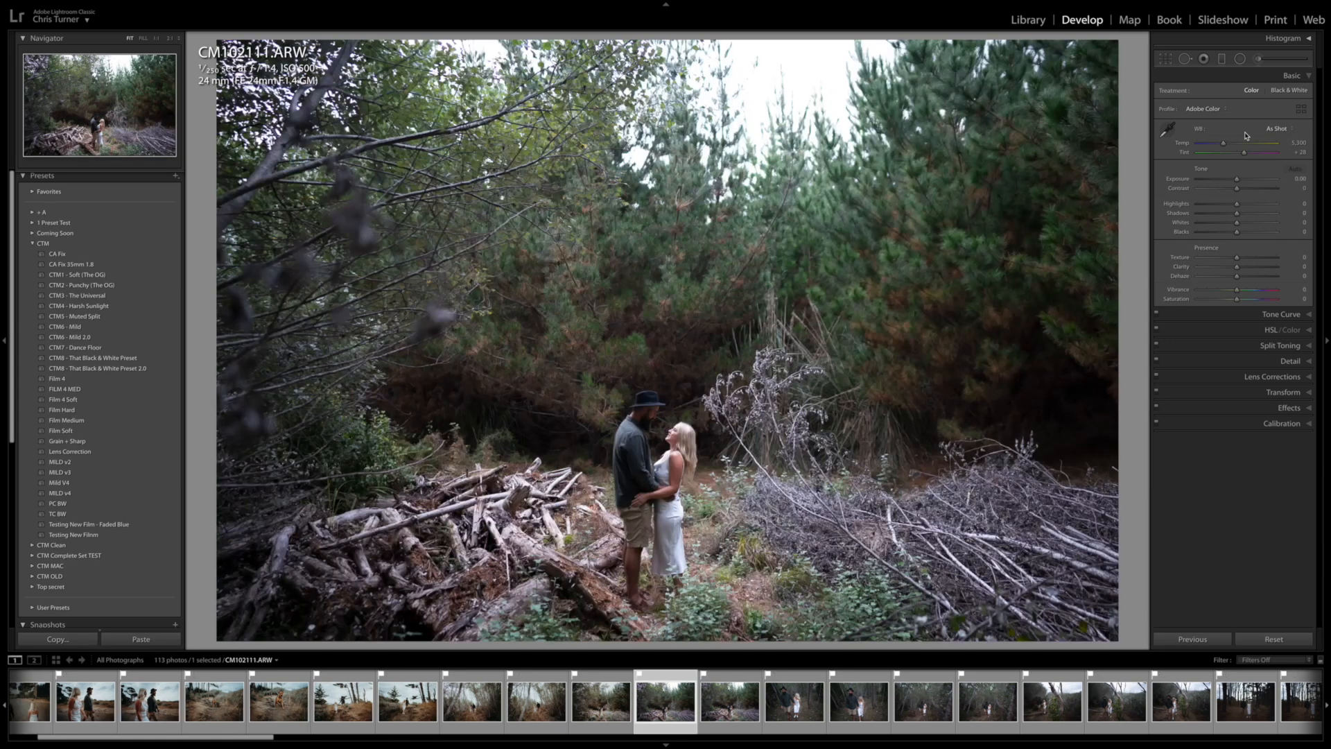
key(ctrl+shift+v)
key(Right)
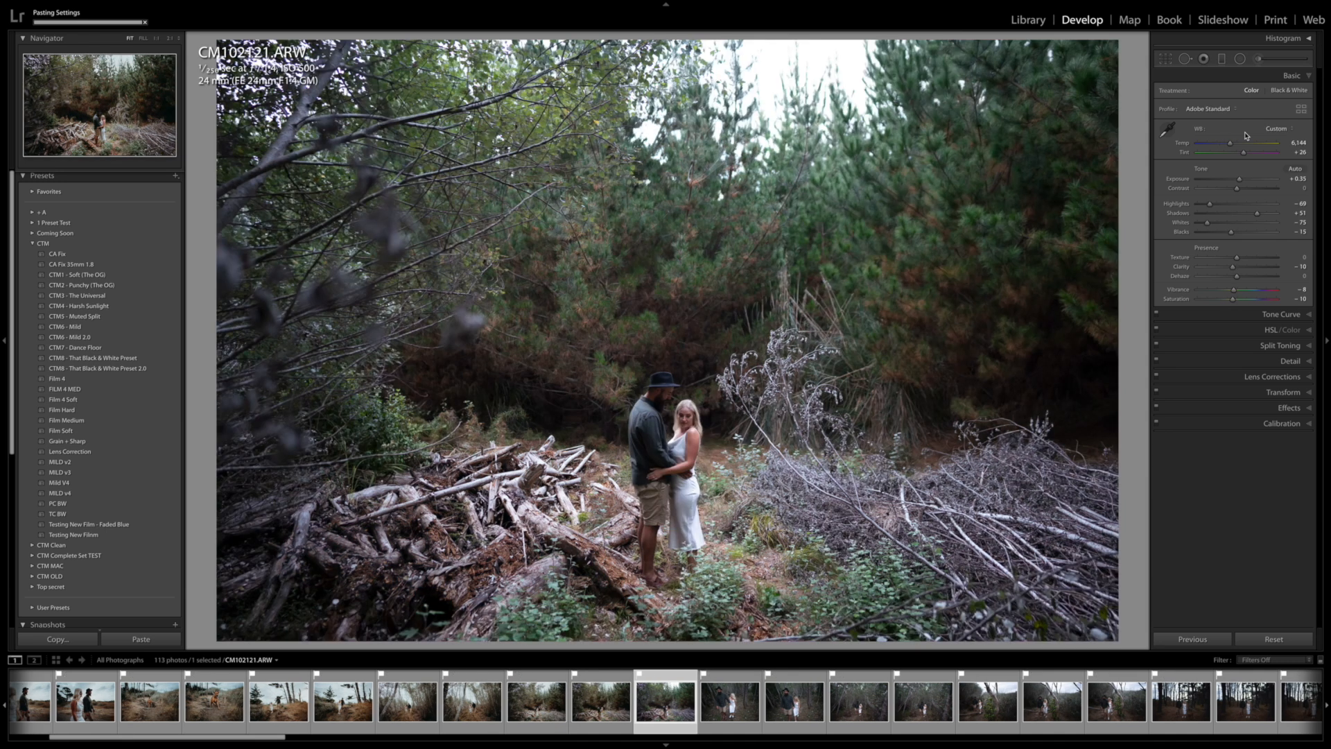
Step: Set CM102111's temperature to 5,894, tint to +25, exposure to +0.55 and highlights to -66, and check the photo full screen
key(Right)
drag(1231, 143, 1226, 148)
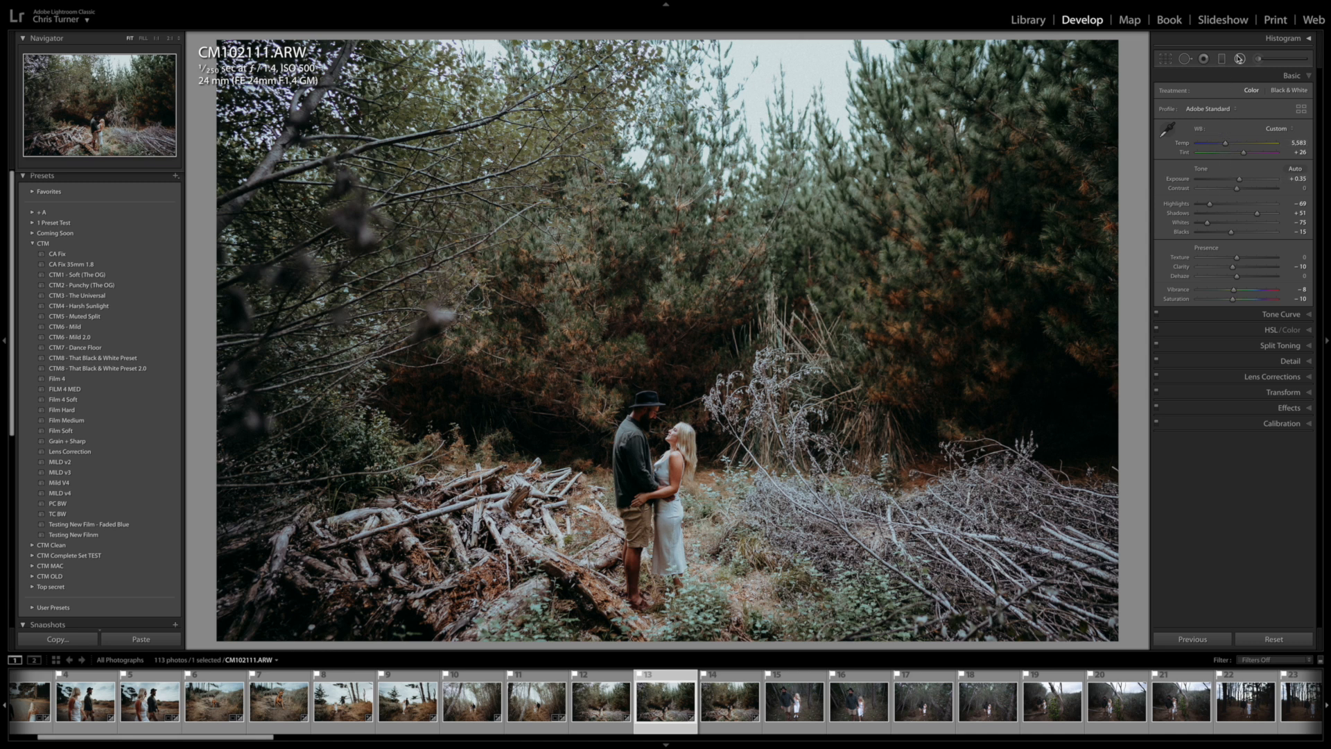
drag(1241, 182, 1210, 203)
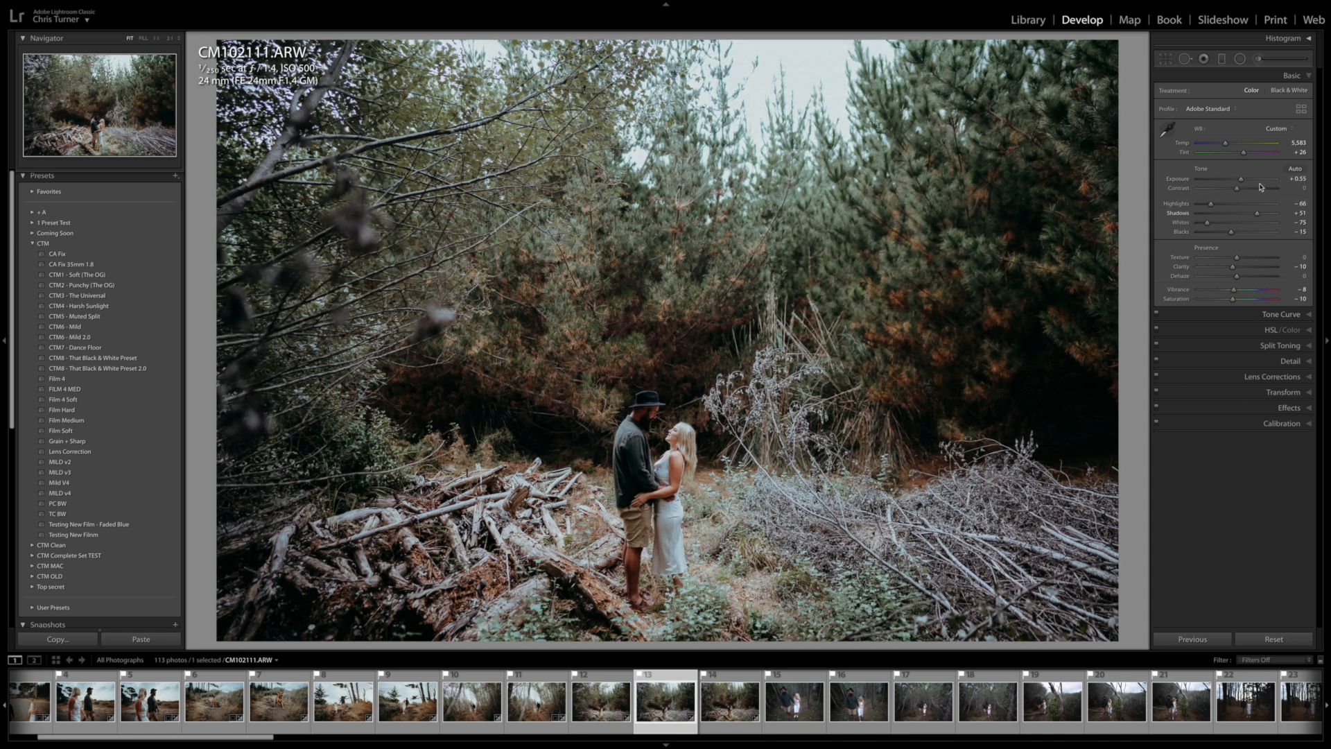
drag(1245, 153, 1244, 156)
drag(1225, 143, 1229, 143)
key(f)
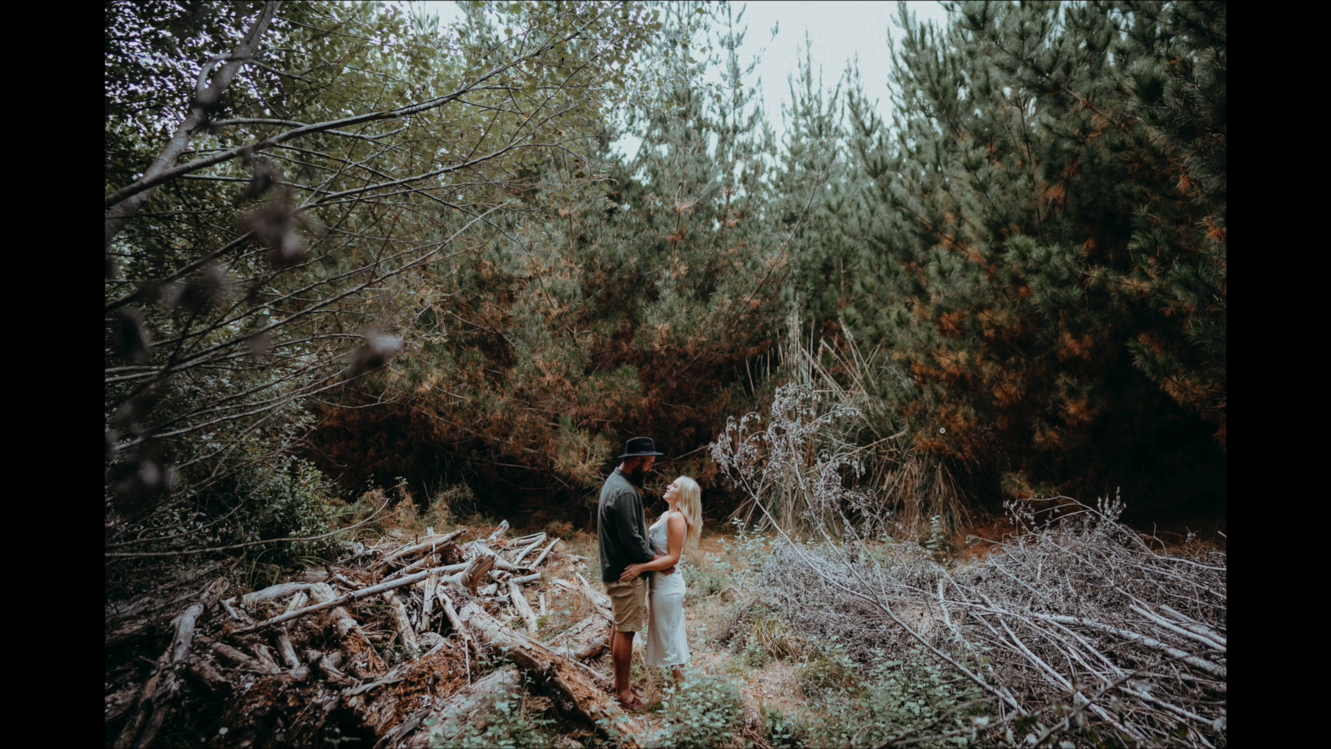
key(f)
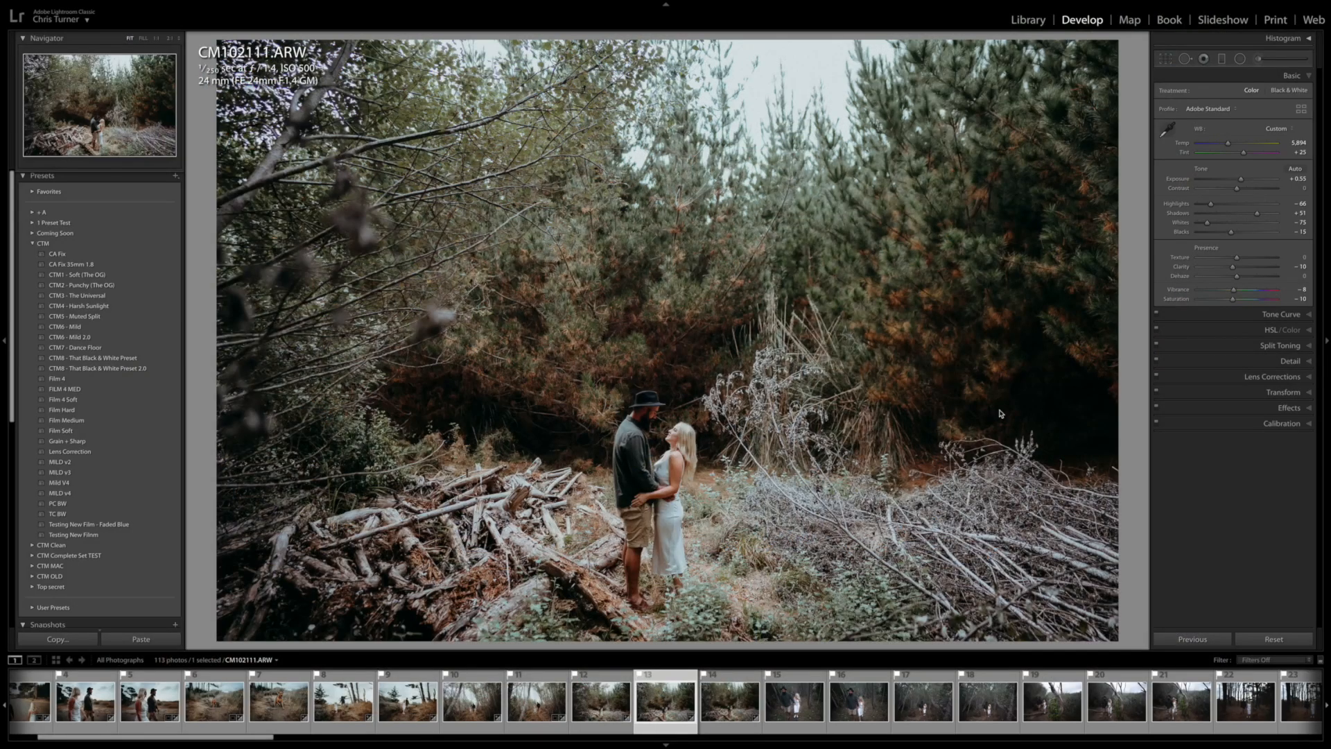
Step: Apply the develop settings of CM102111 to the next two photos, CM102121 and CM102138
click(749, 689)
key(ctrl+v)
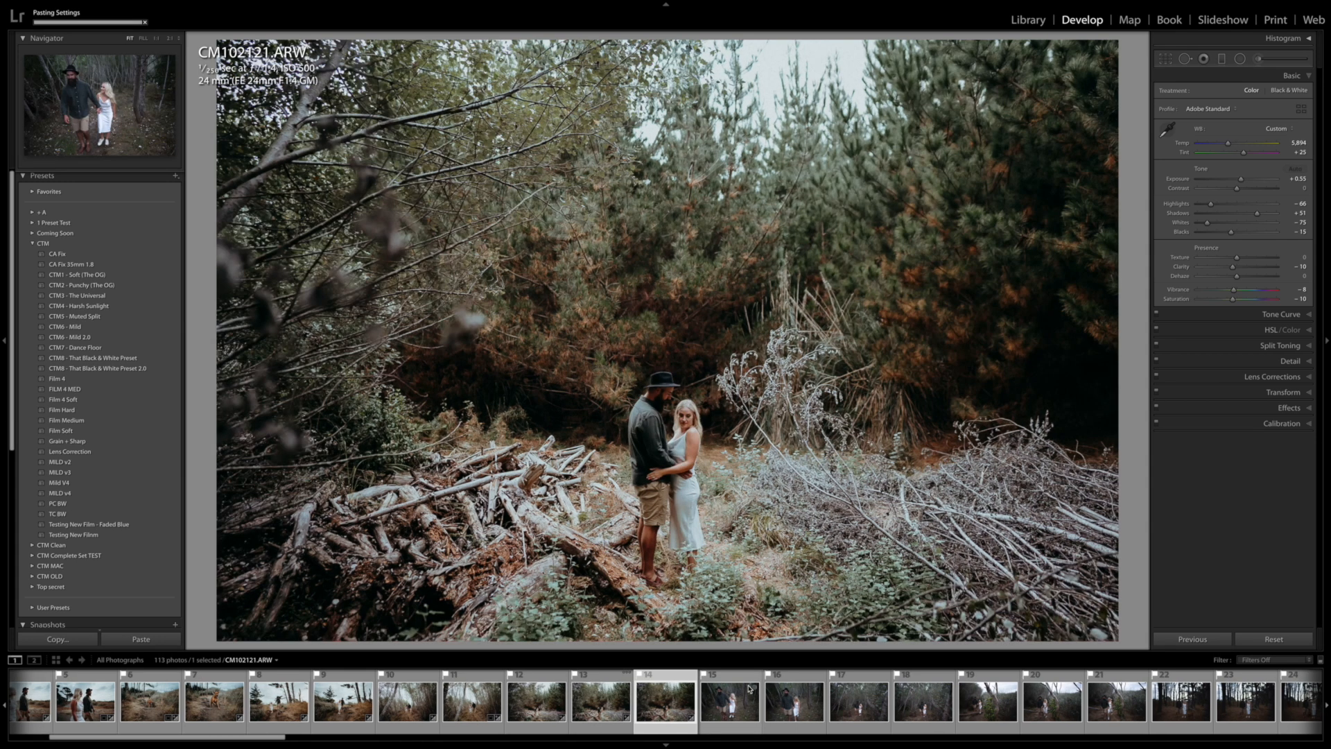
click(750, 688)
key(ctrl+v)
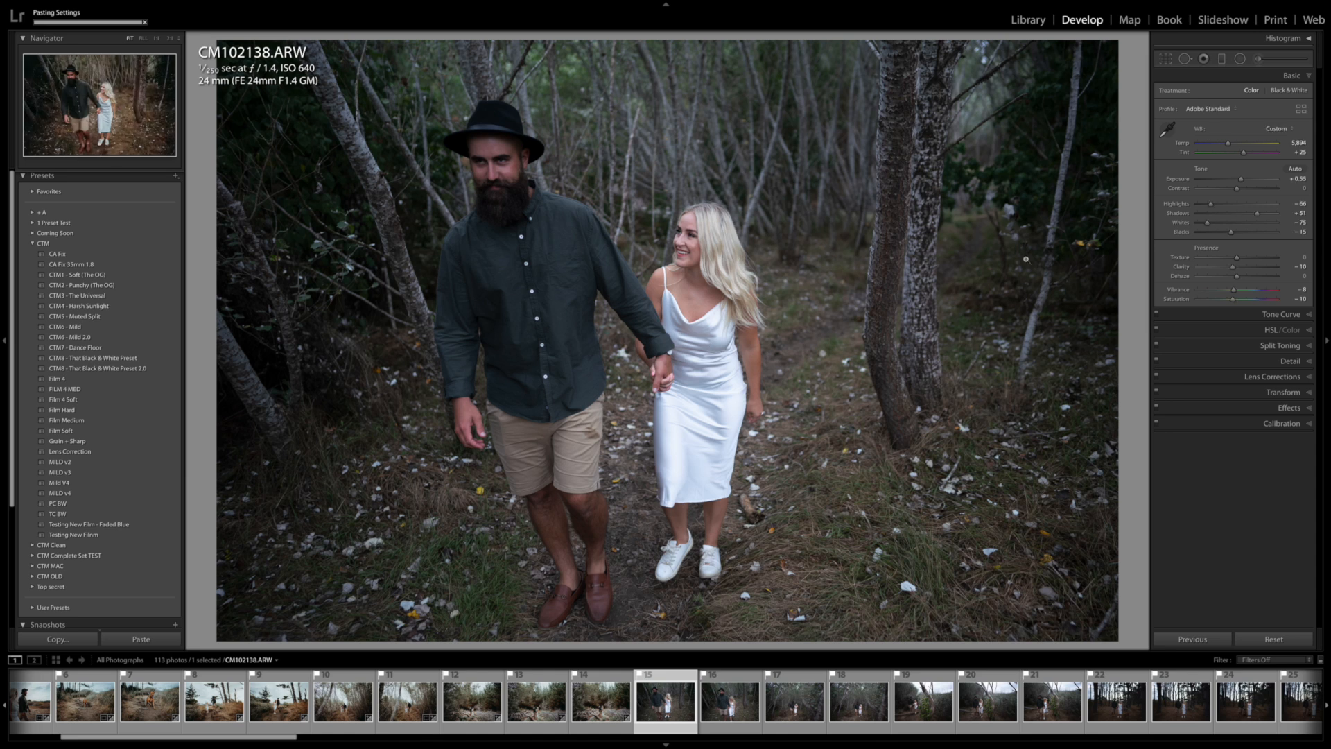
Step: Set CM102138's temperature to 5,843, tint to +24, exposure to +0.60 and shadows to +80, and straighten it to an angle of 0.73
drag(1228, 143, 1236, 180)
click(1245, 152)
key(r)
drag(1135, 197, 1134, 203)
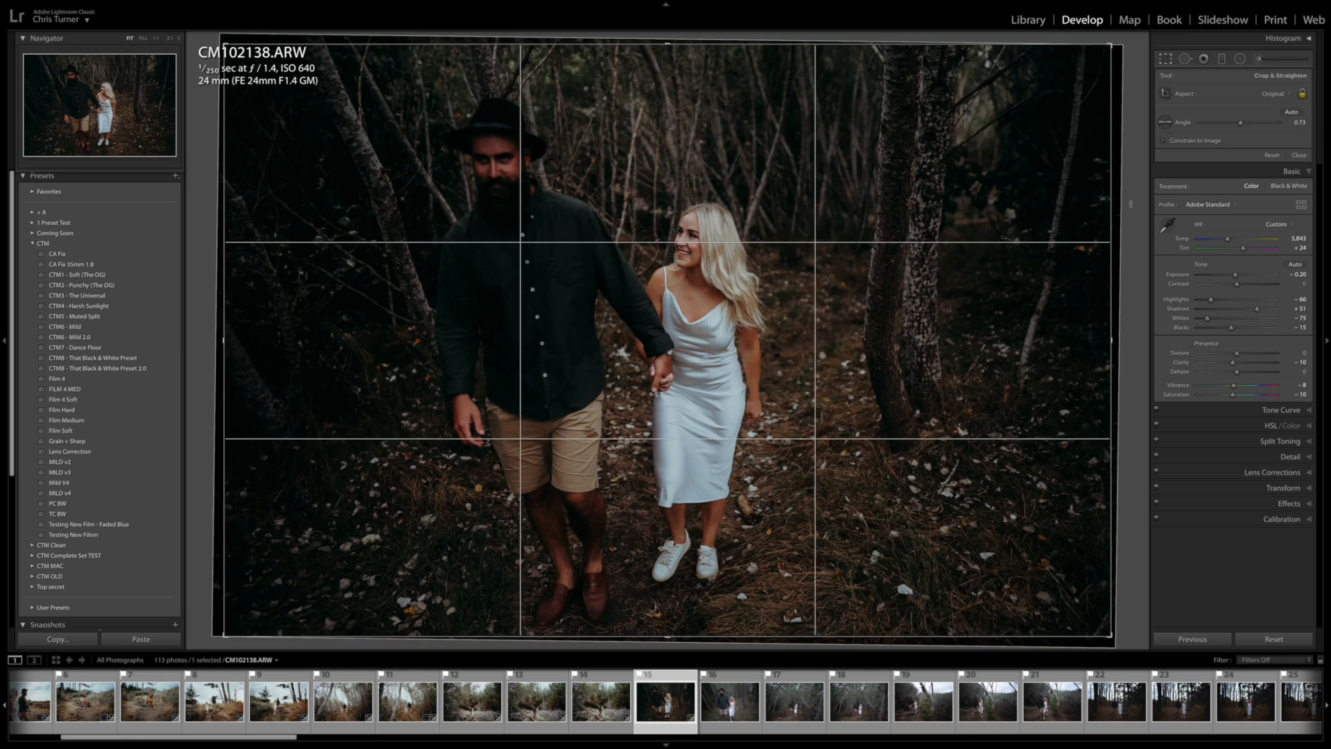
key(r)
mouse_move(1237, 179)
mouse_down()
mouse_move(1270, 215)
mouse_move(1242, 180)
mouse_up()
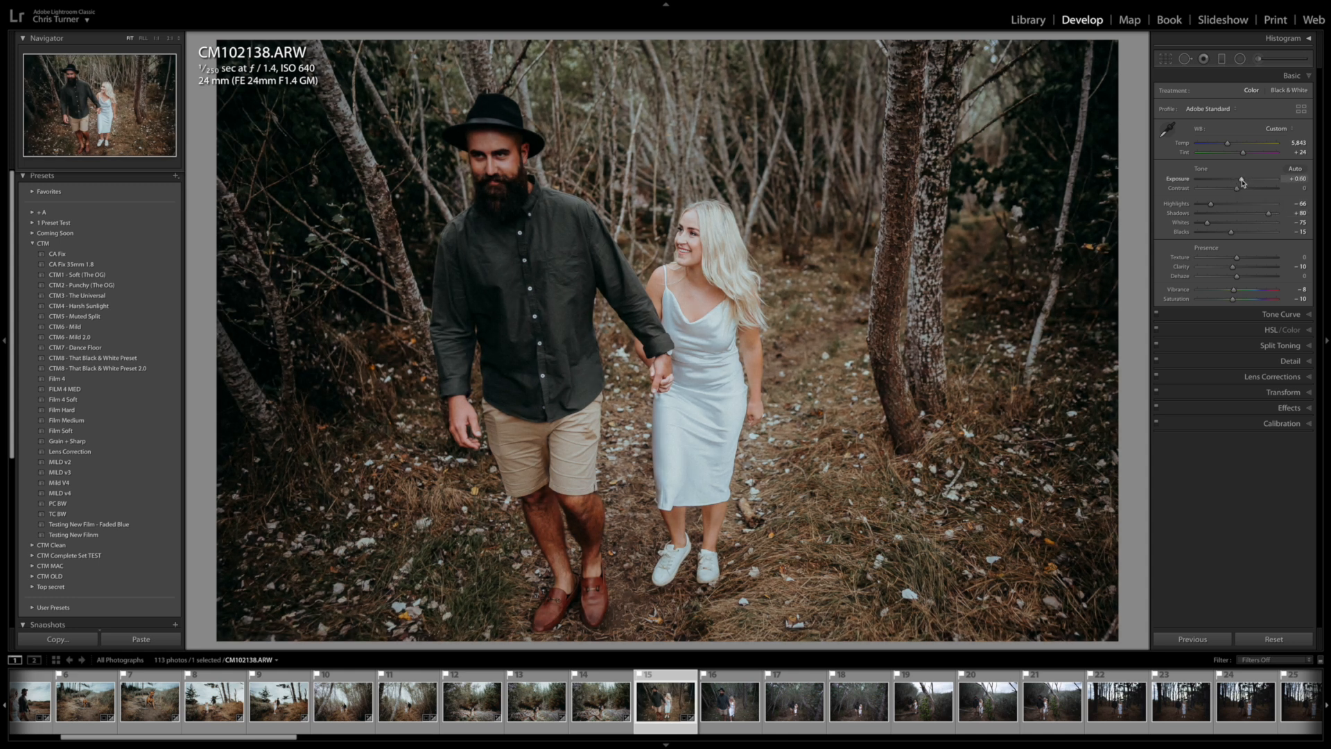
Step: Apply the settings of CM102138 to the following photo, CM102141, and set its temperature to 5,832 and exposure to +0.65
key(Right)
key(ctrl+shift+v)
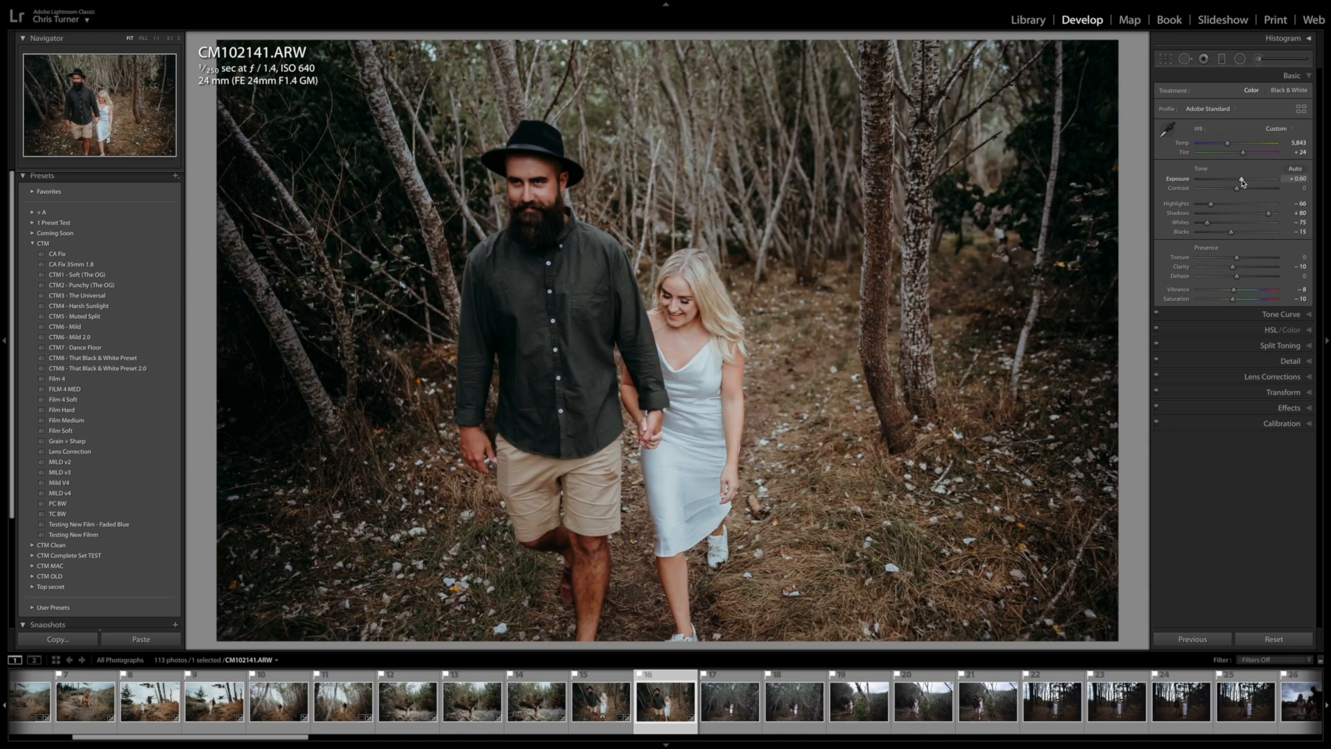
drag(1241, 179, 1227, 147)
Step: Straighten CM102141 with a crop angle of 1.26 and compare it with the preceding photo
key(r)
drag(1132, 252, 1131, 263)
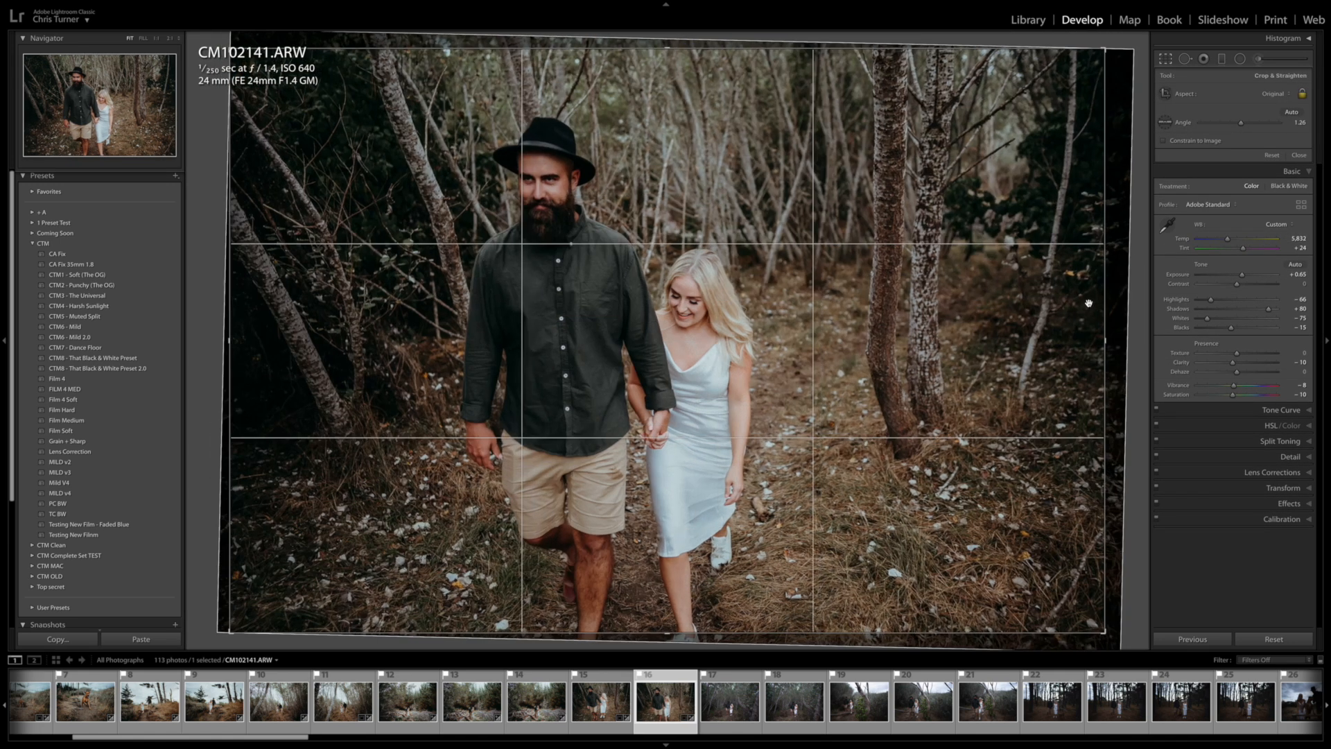
key(Return)
key(Left)
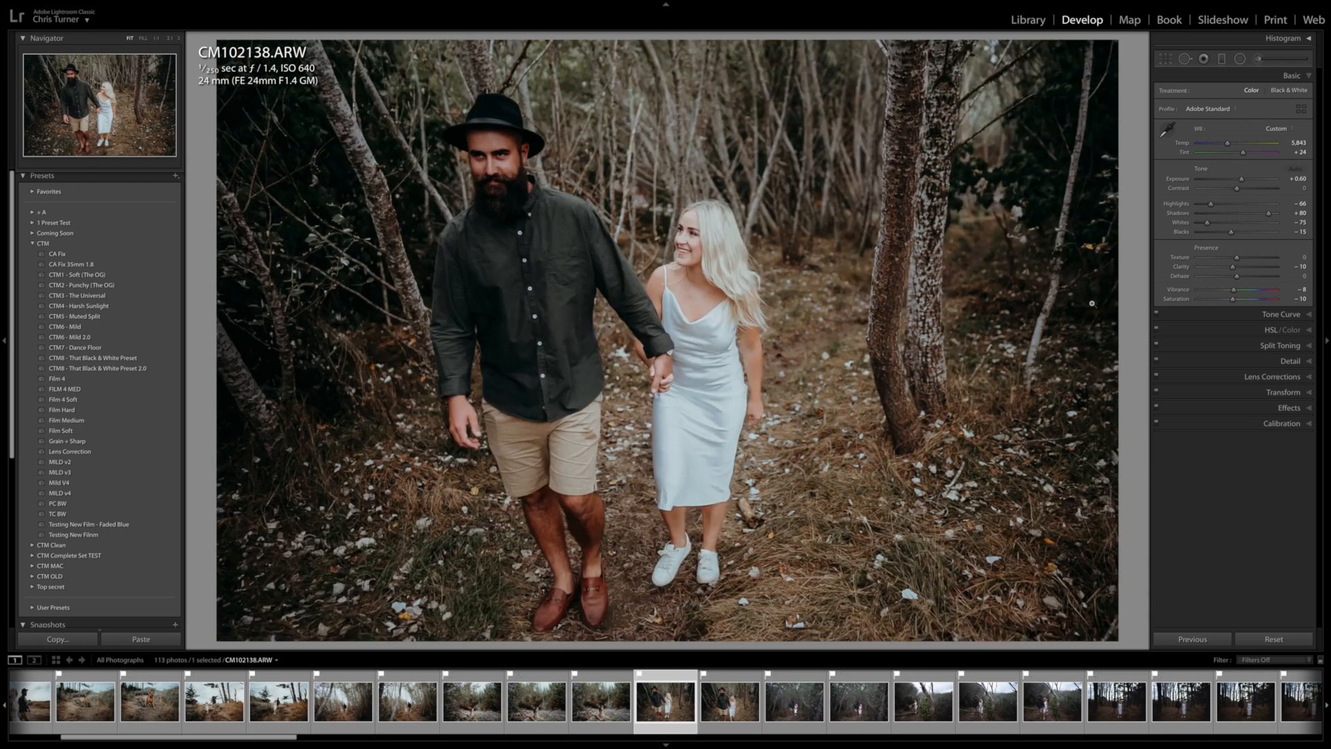
key(Right)
Step: Paste the develop settings of CM102138 onto forest path photo CM102143
key(Right)
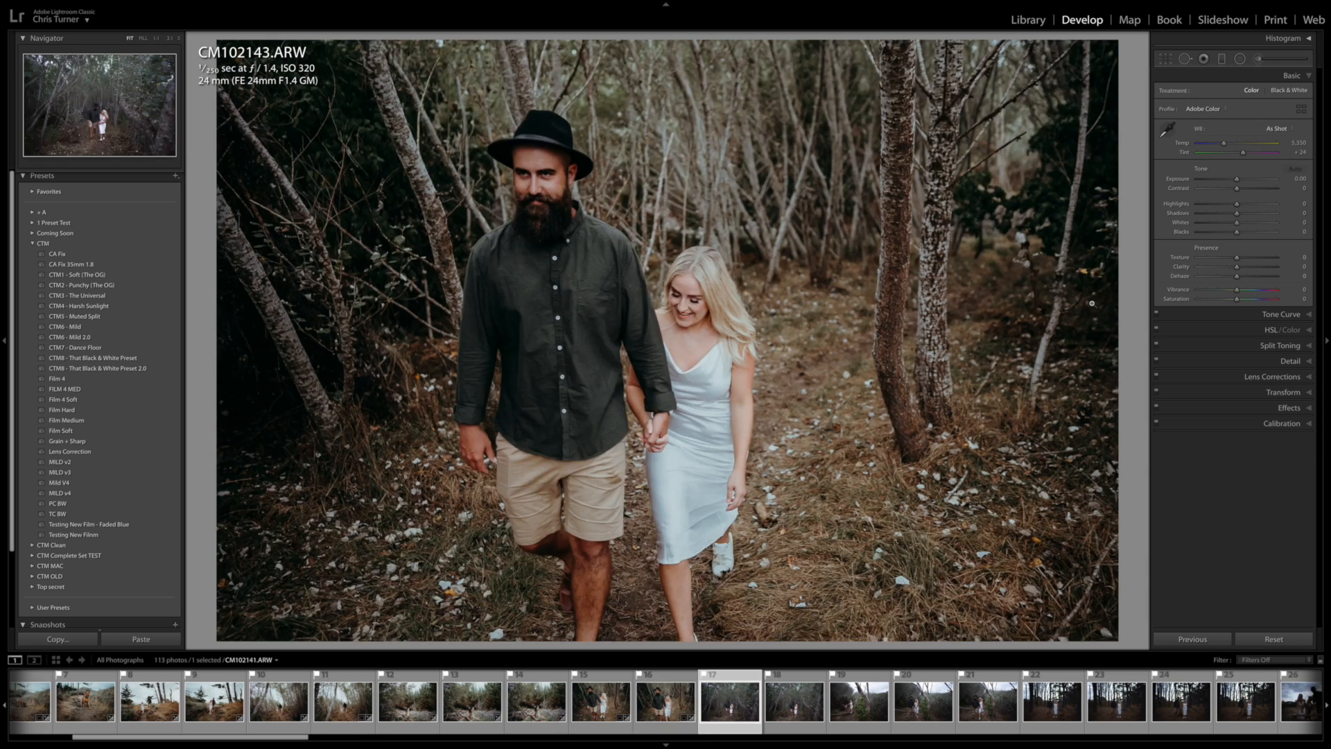
key(ctrl+v)
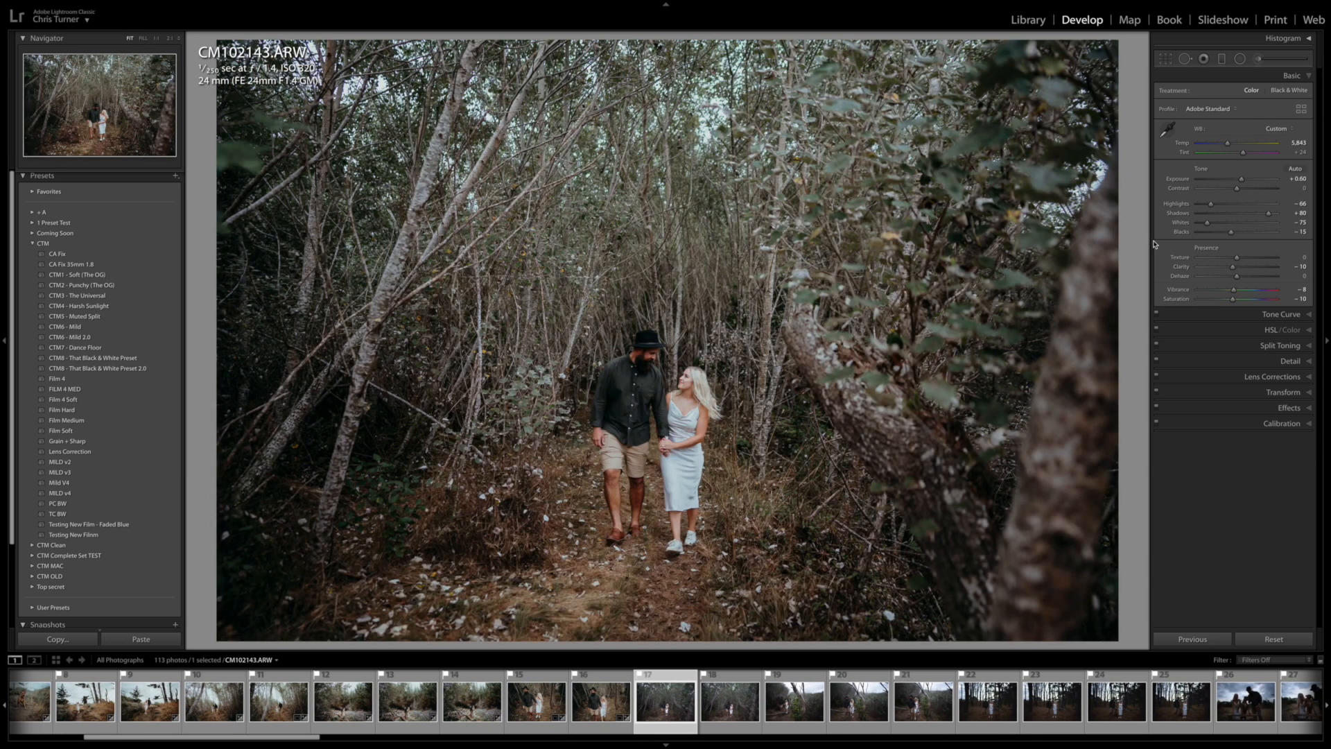
Step: Set CM102143's highlights to -71, exposure to +0.65 and temperature to 6,159, and compare it with its unedited version
drag(1208, 206, 1207, 205)
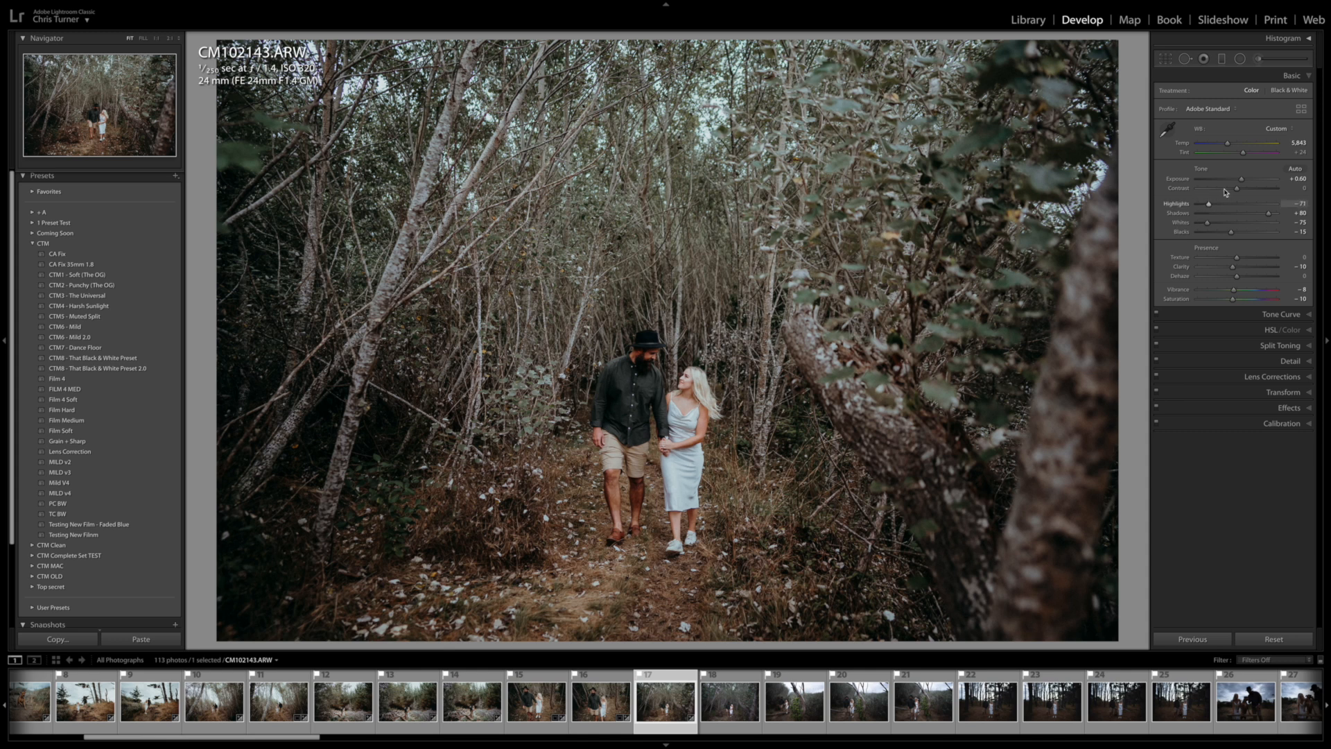
drag(1227, 143, 1230, 146)
key(backslash)
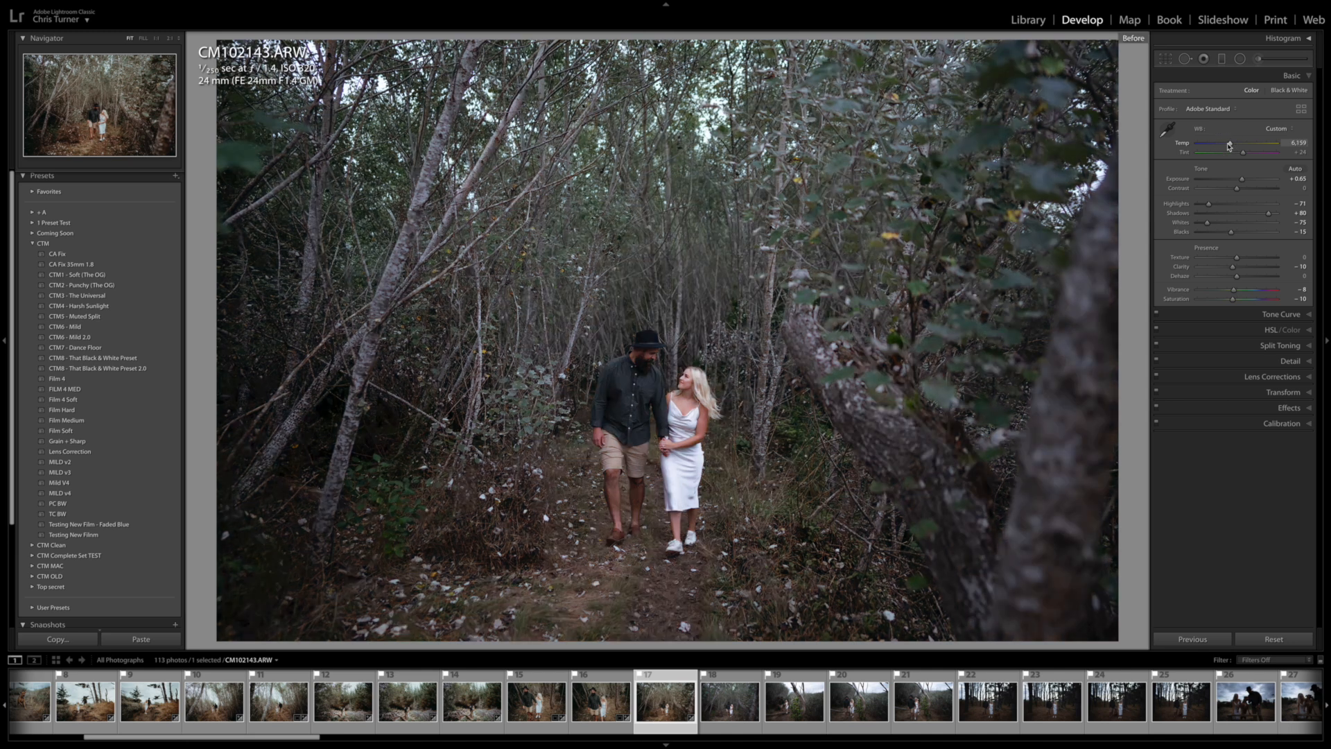
key(backslash)
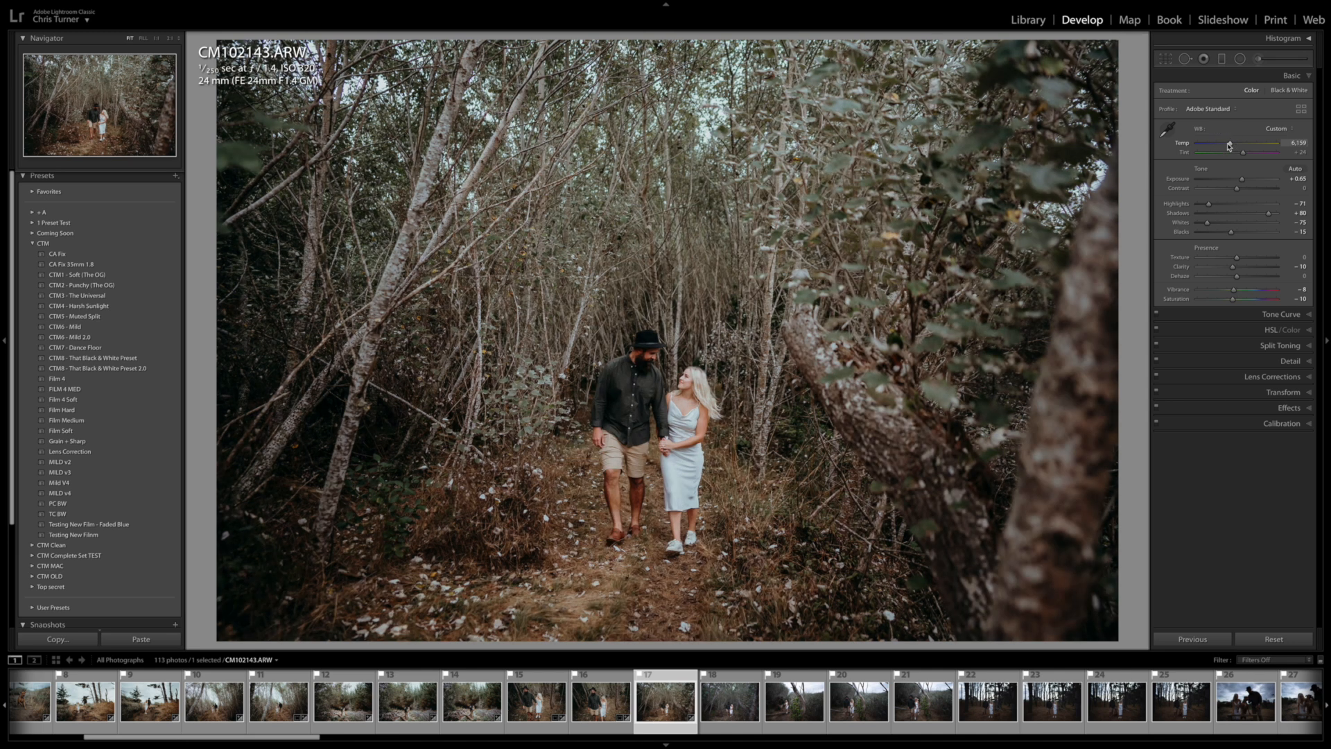
key(backslash)
key(backslash)
Step: Set CM102143's orange saturation to -15 and apply its develop settings to the two preceding photos, CM102141 and CM102138
click(1248, 330)
drag(1234, 157, 1233, 158)
key(Left)
key(ctrl+shift+v)
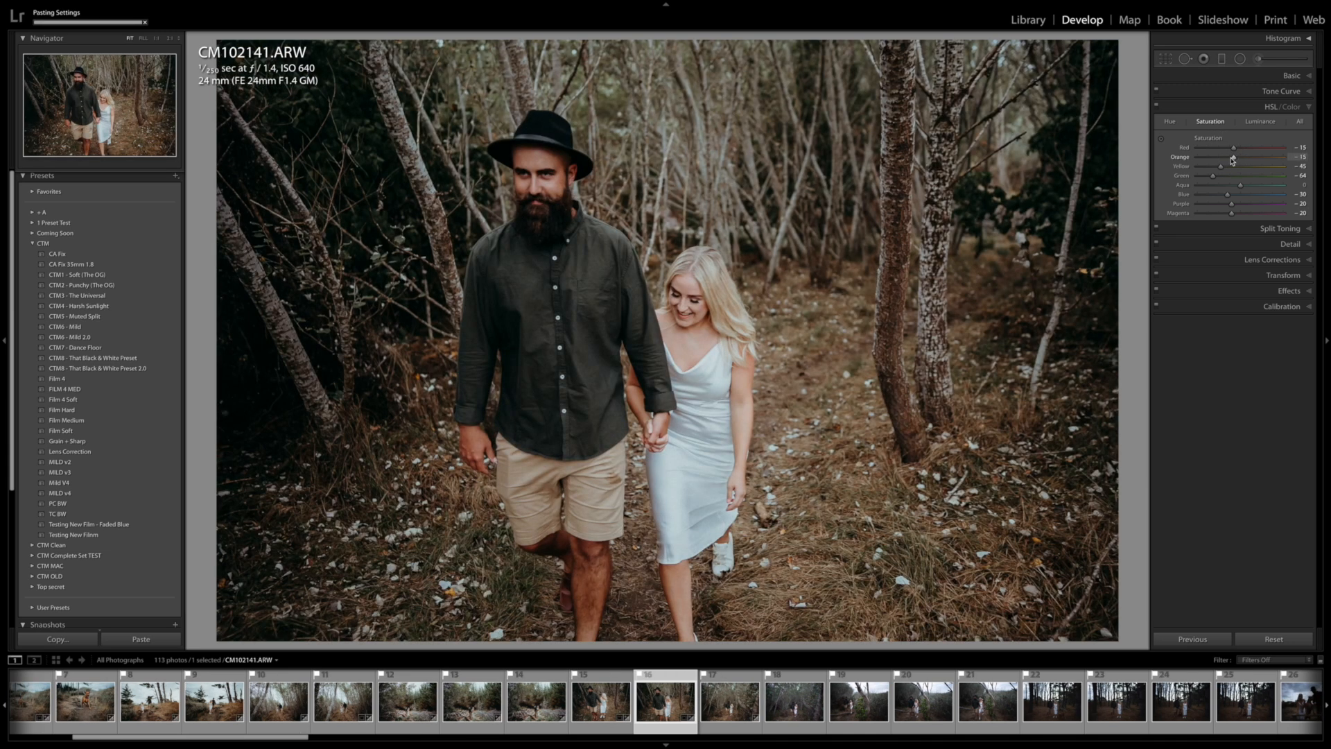
key(Left)
key(ctrl+shift+v)
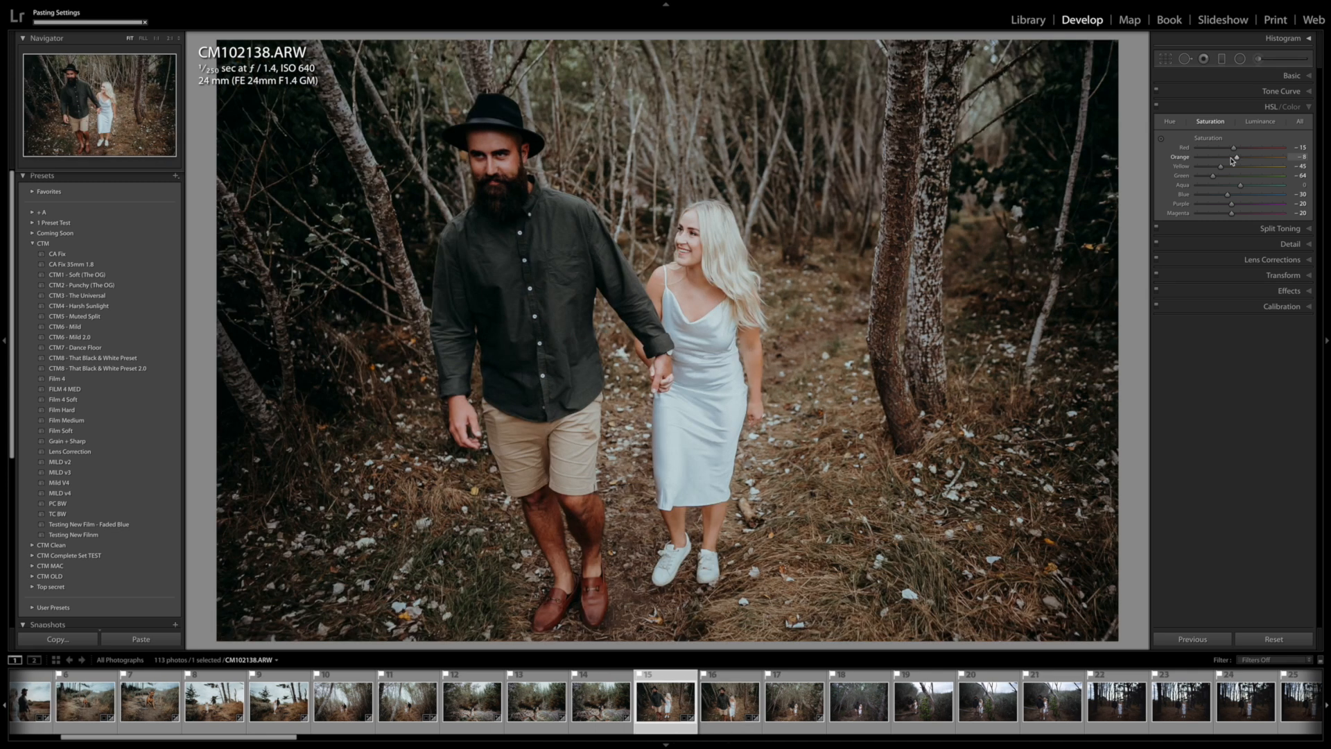
Step: Paste the same develop settings onto the next forest path photo, CM102145, and review its basic adjustments
key(Right)
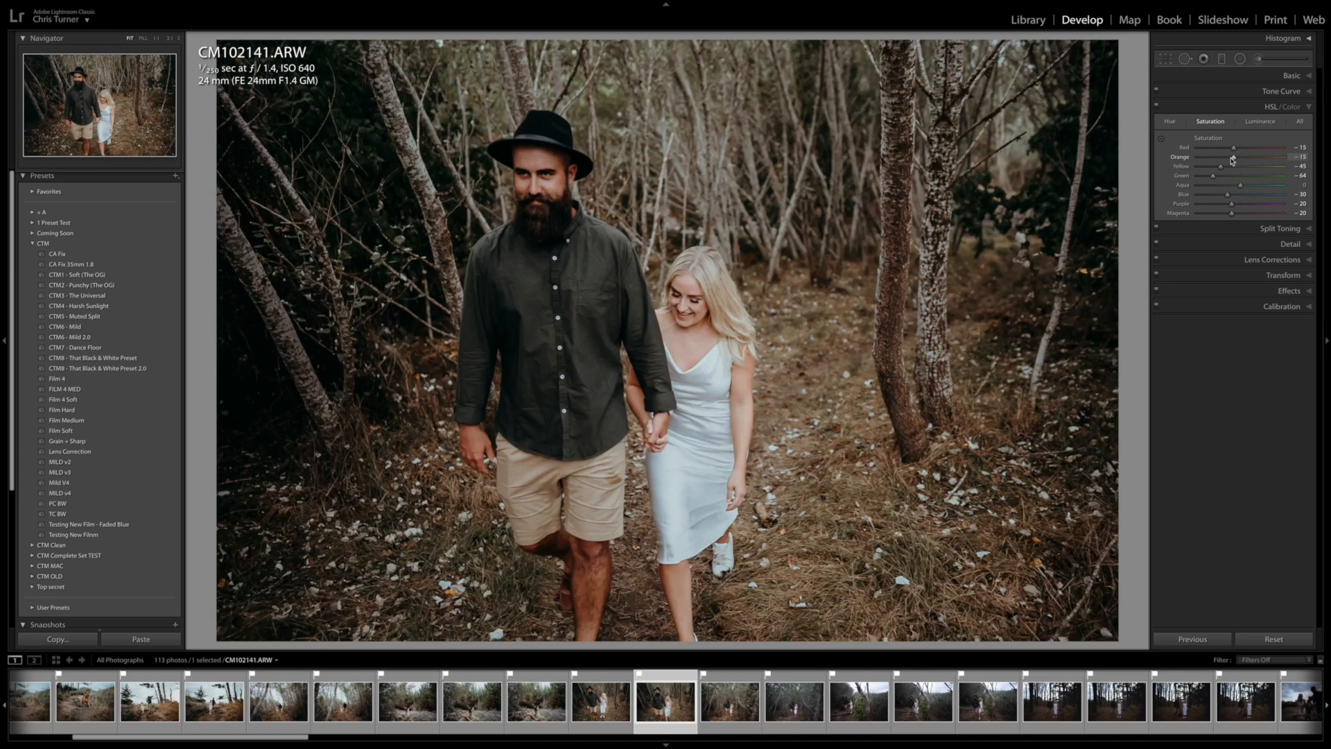
key(Right)
key(Right)
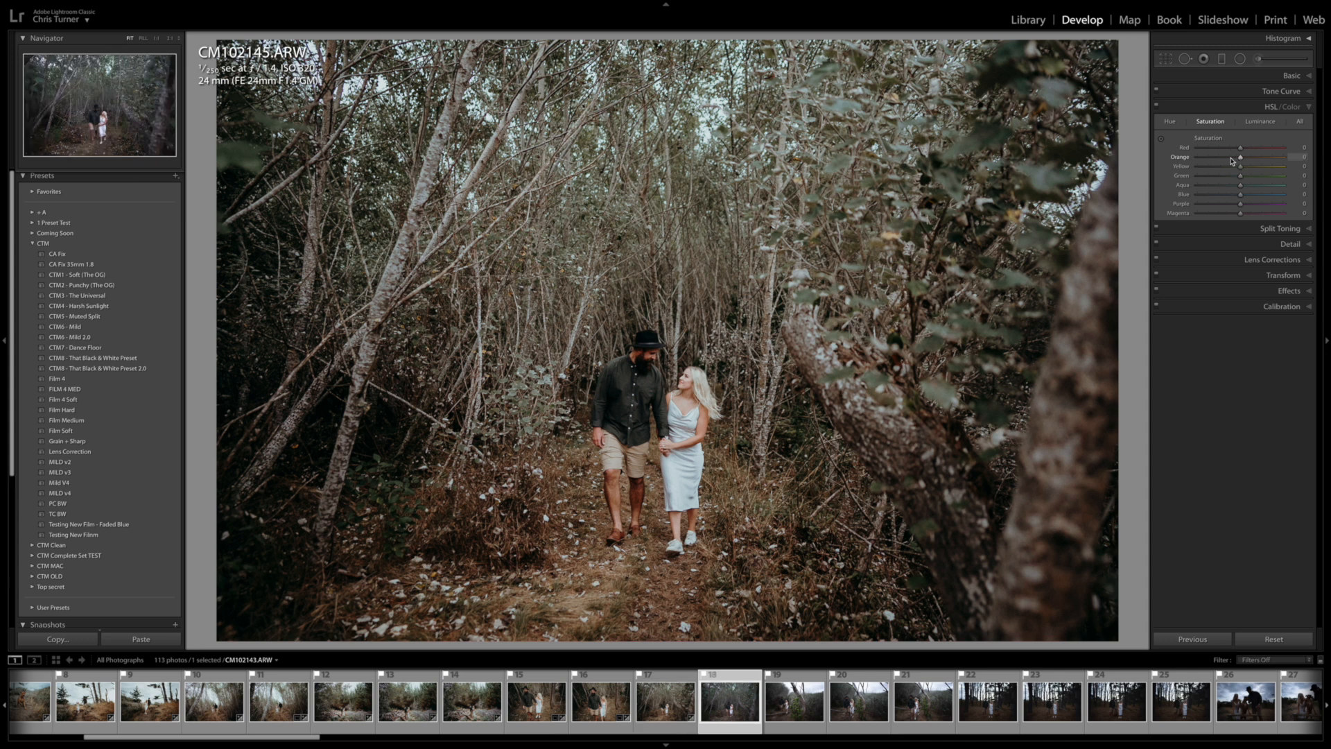
key(ctrl+shift+v)
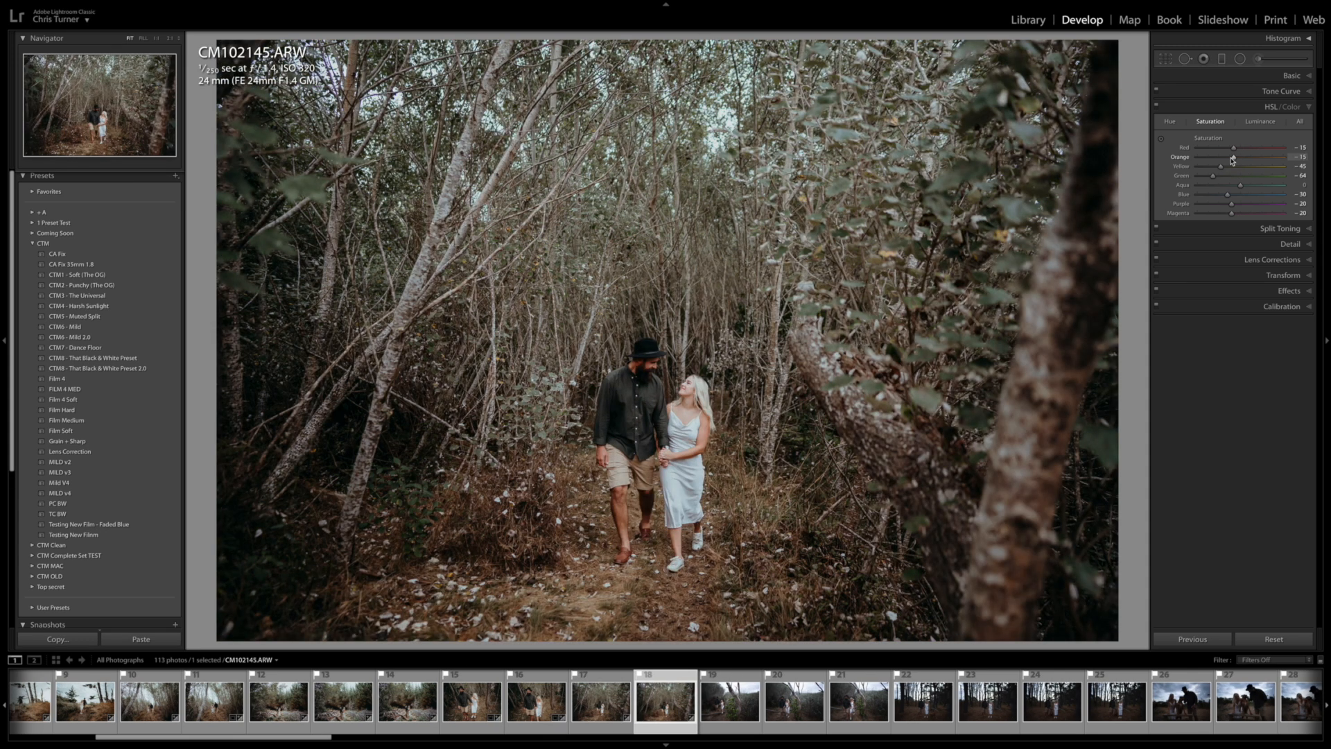
click(1293, 77)
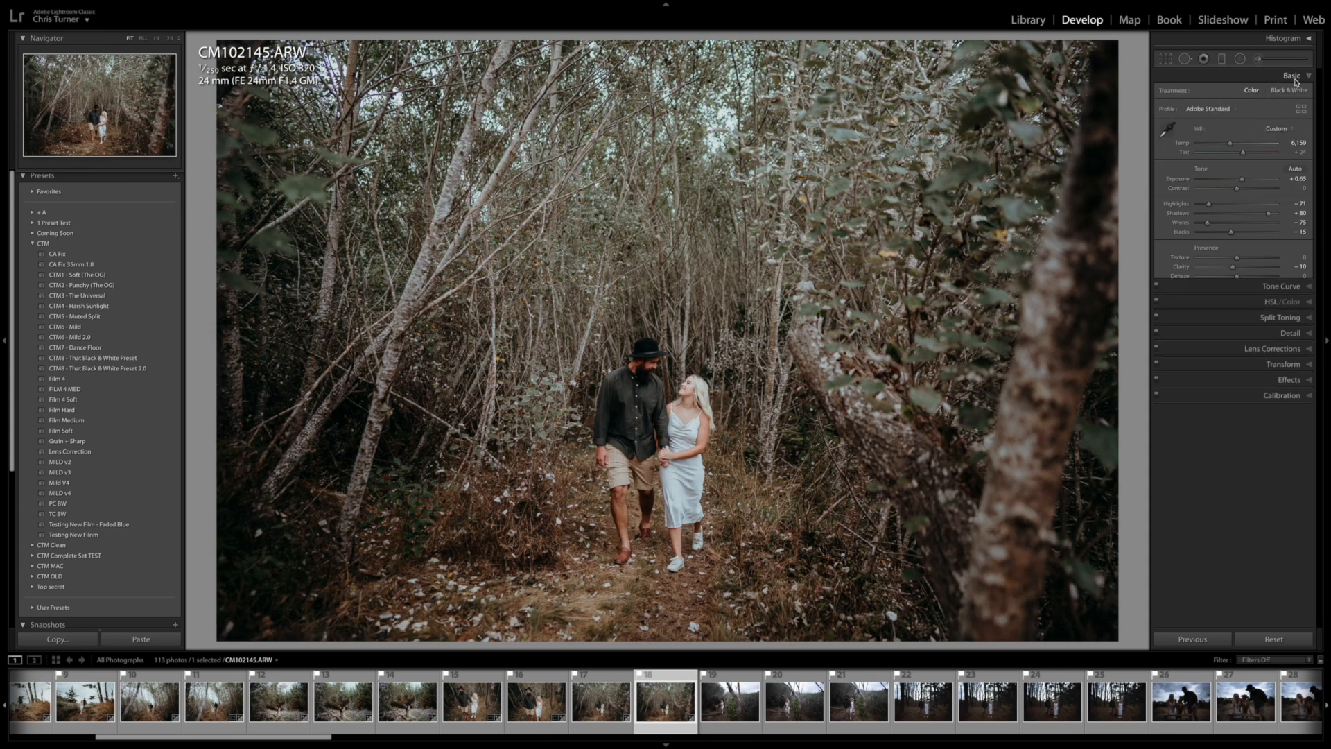
click(1241, 181)
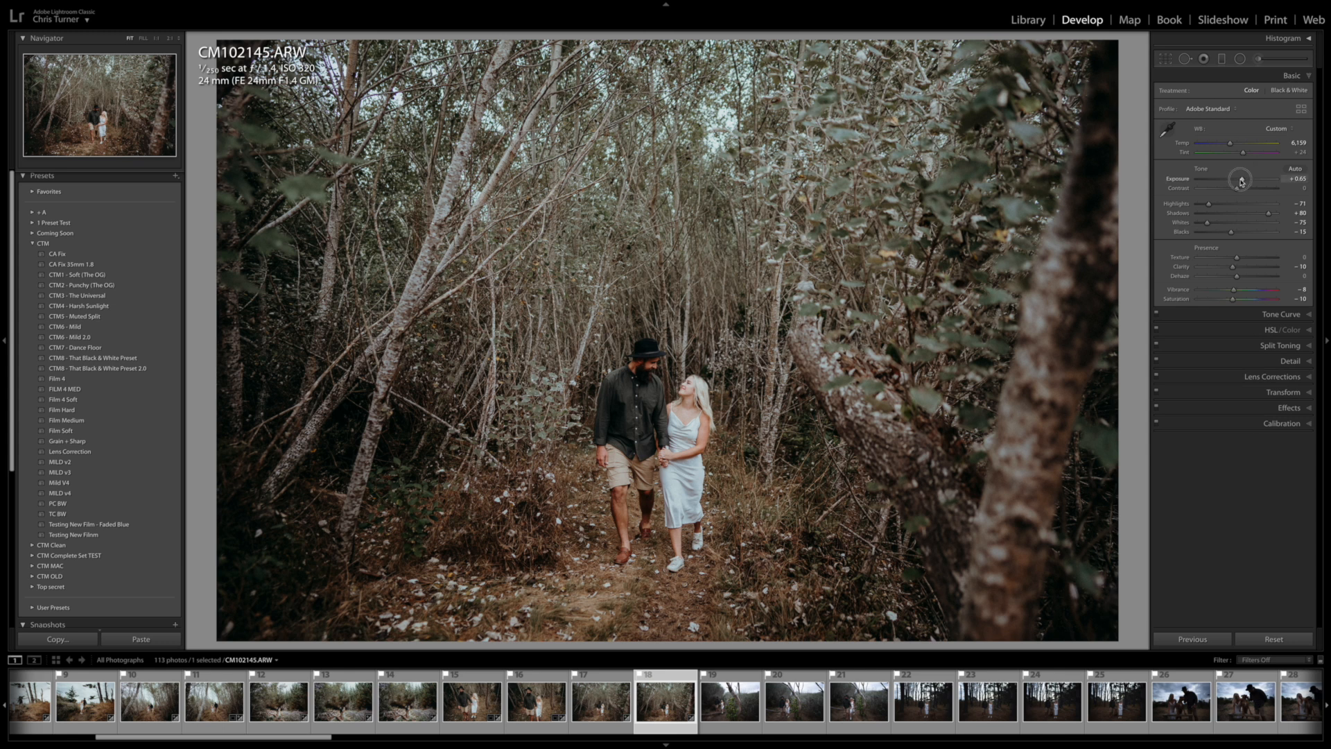
Step: Paste the same develop settings onto the two following photos beside the bare tree, CM102150 and CM102153
key(Right)
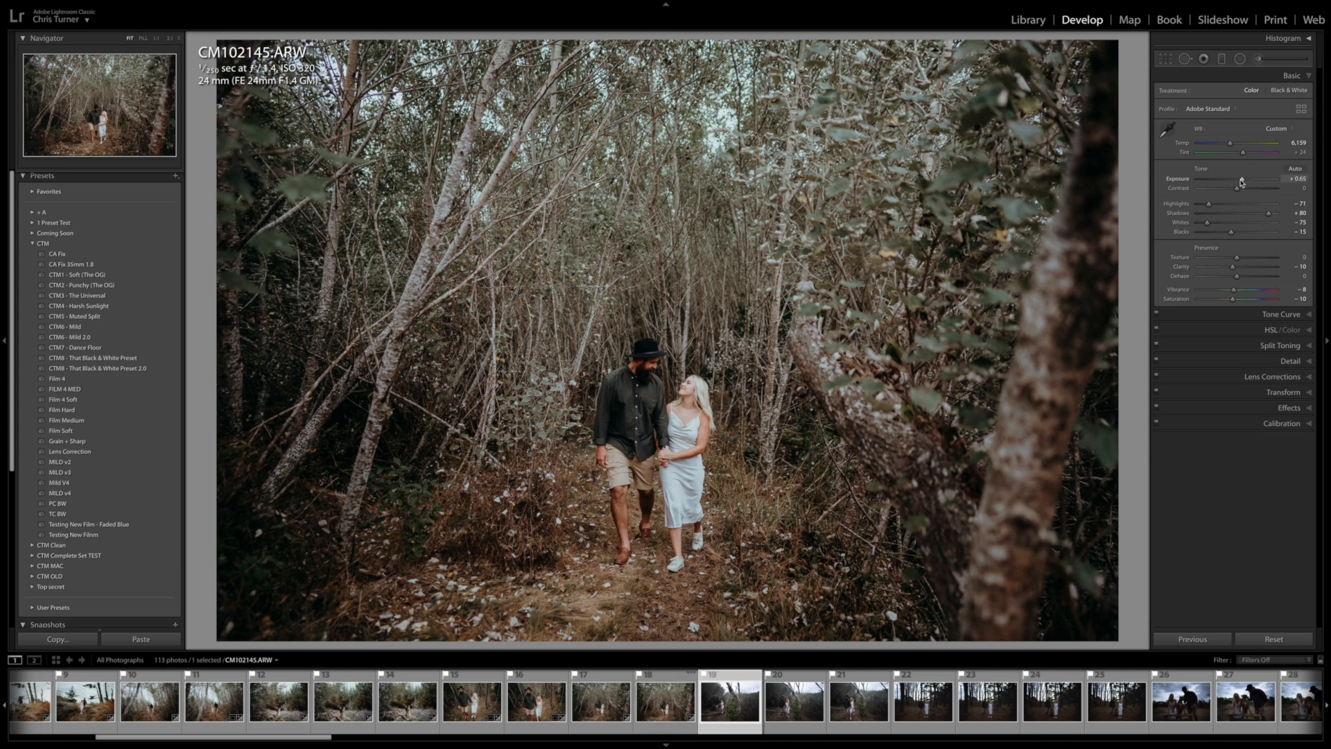
key(ctrl+shift+v)
key(Right)
key(ctrl+shift+v)
Step: Lower CM102150's exposure to +0.35 and copy its develop settings
key(Left)
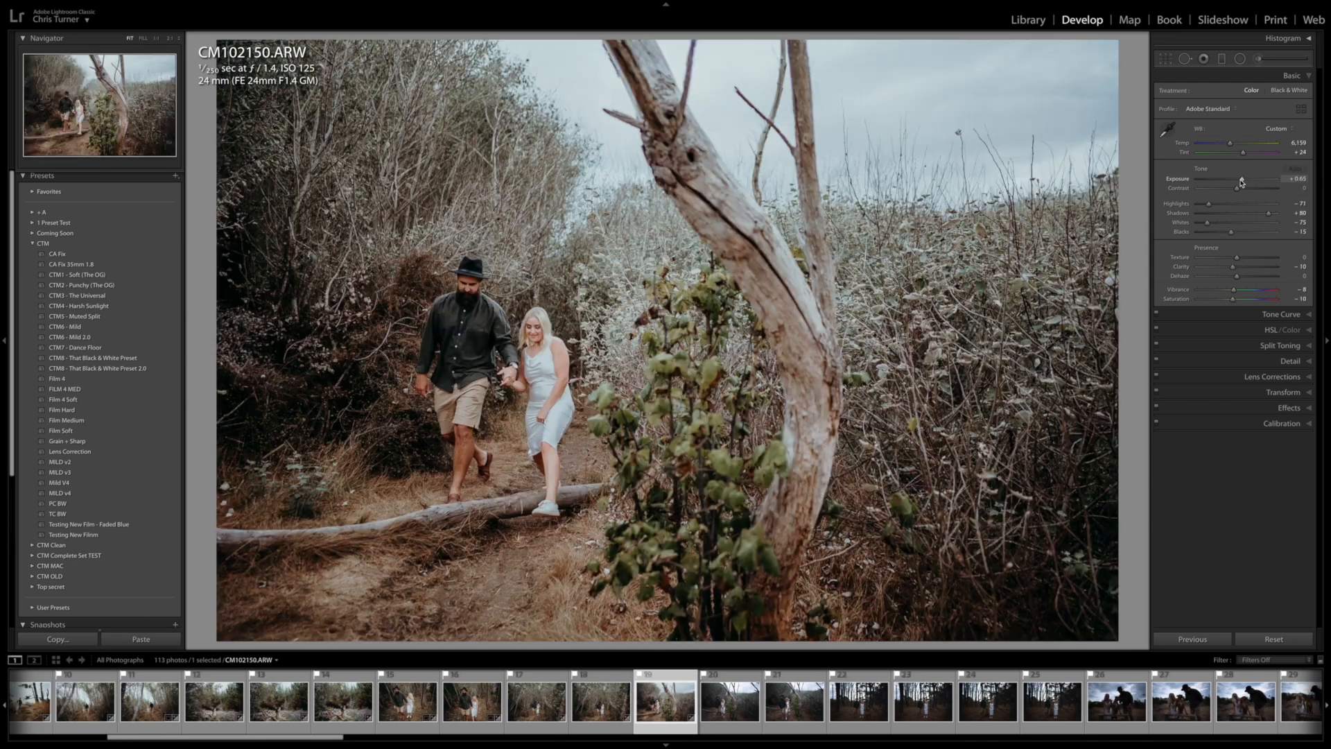
key(minus)
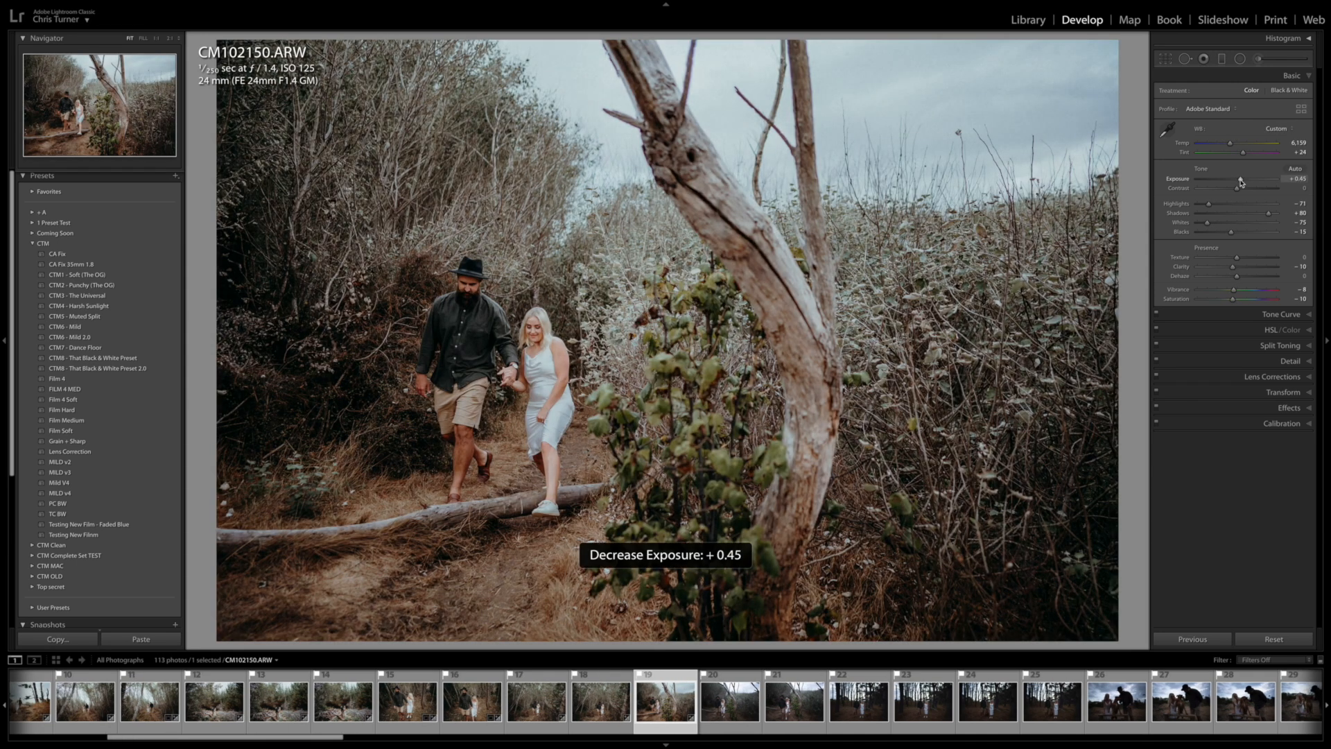
key(Right)
key(Left)
key(ctrl+shift+c)
key(Return)
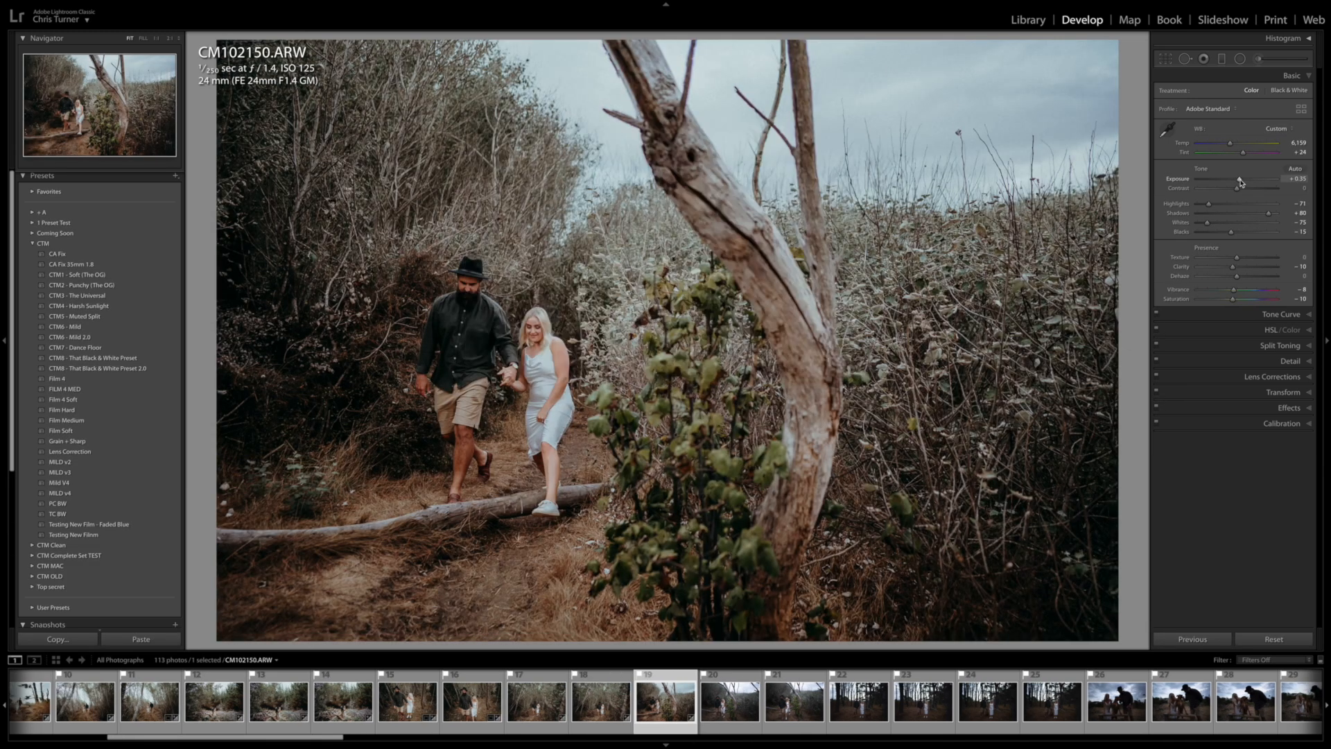
Step: Paste the CM102150 settings onto CM102153 and raise its exposure to +0.65
key(Right)
key(ctrl+shift+v)
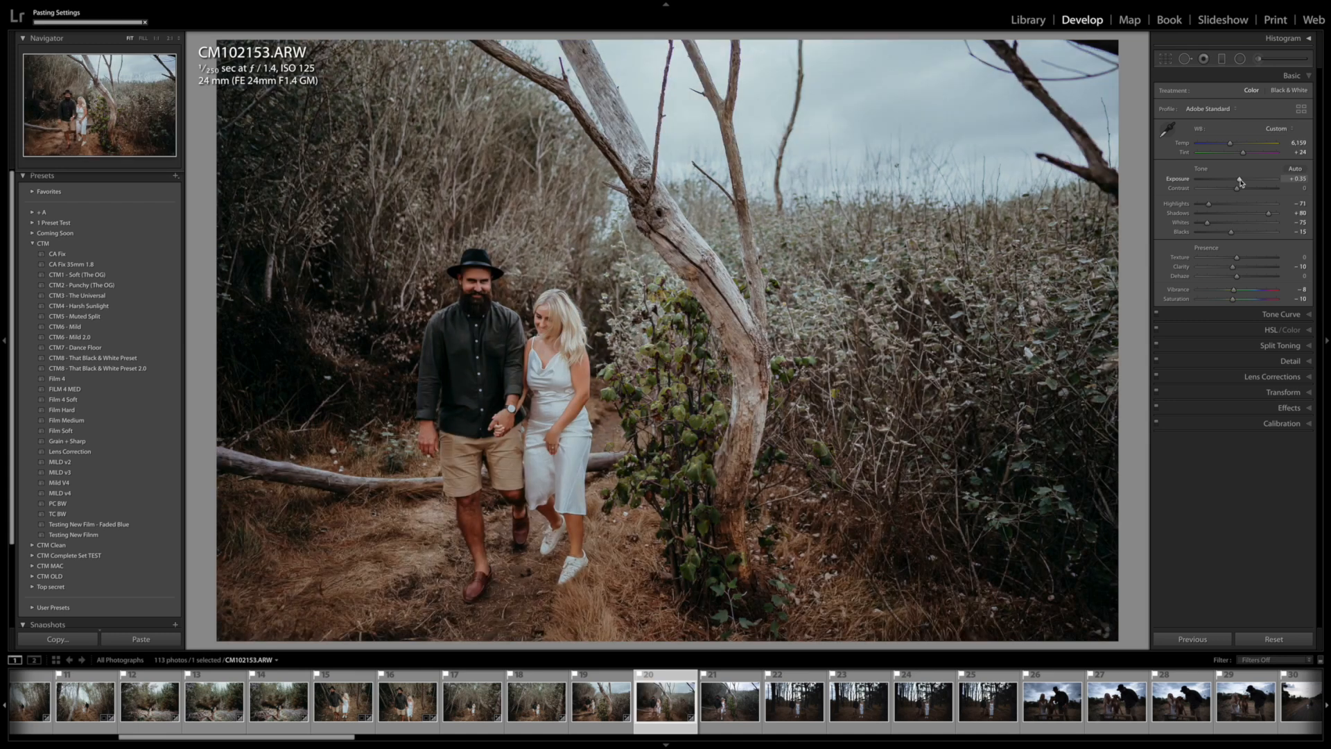
key(equal)
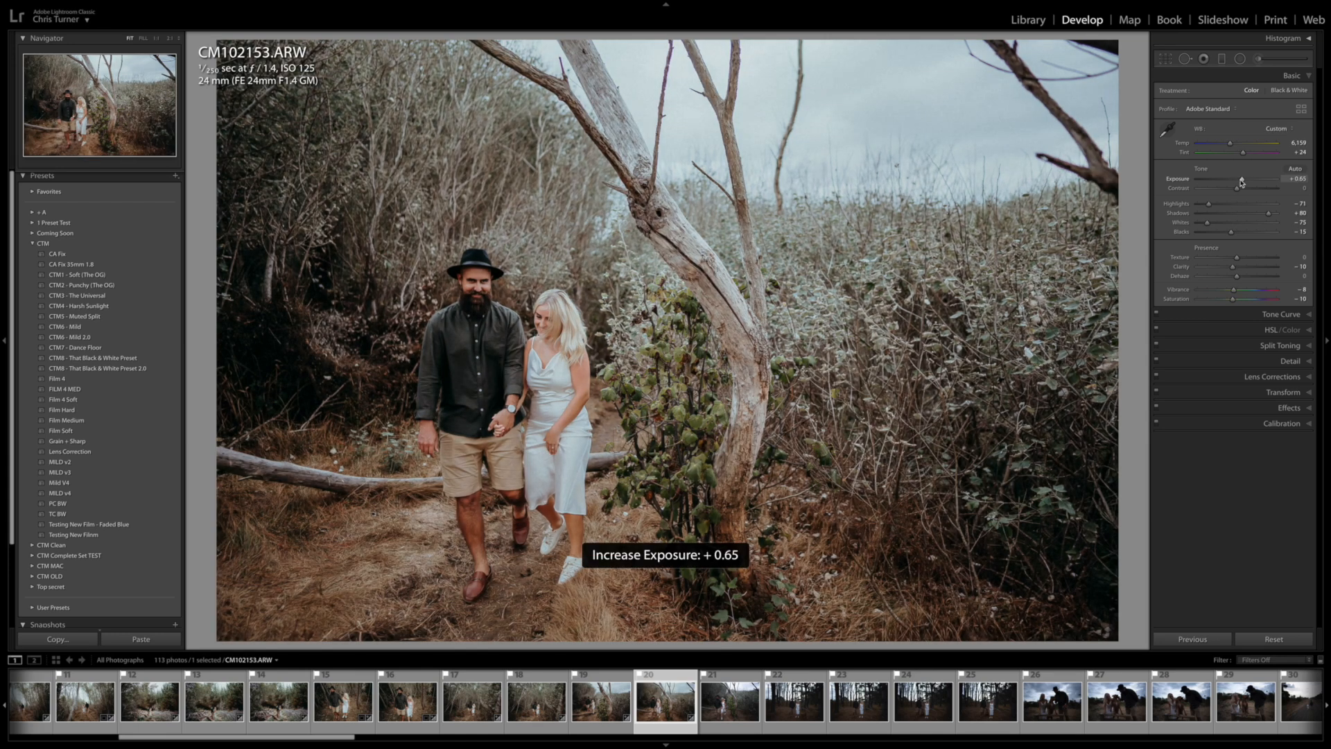
Step: Paste the CM102150 settings onto CM102156 and set its temperature to 5,774, tint to +16 and exposure to +0.75
key(Right)
key(ctrl+shift+v)
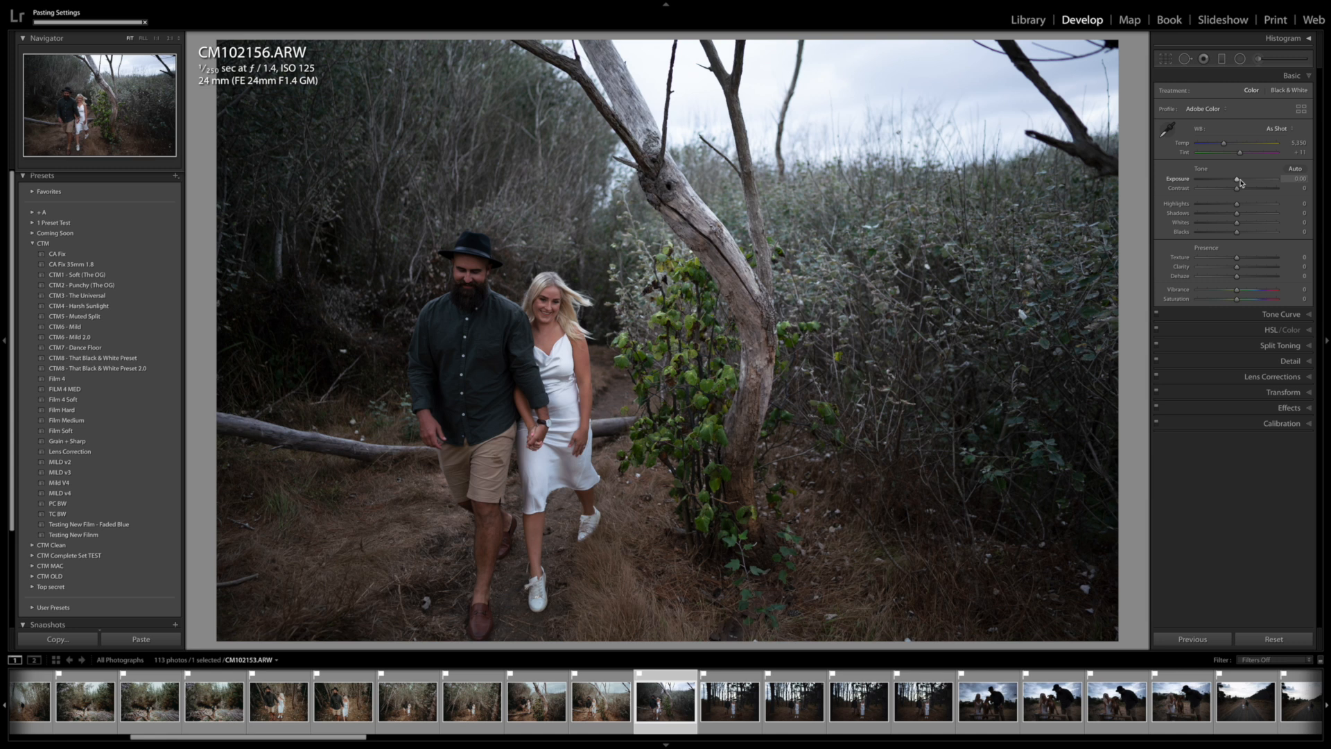
key(equal)
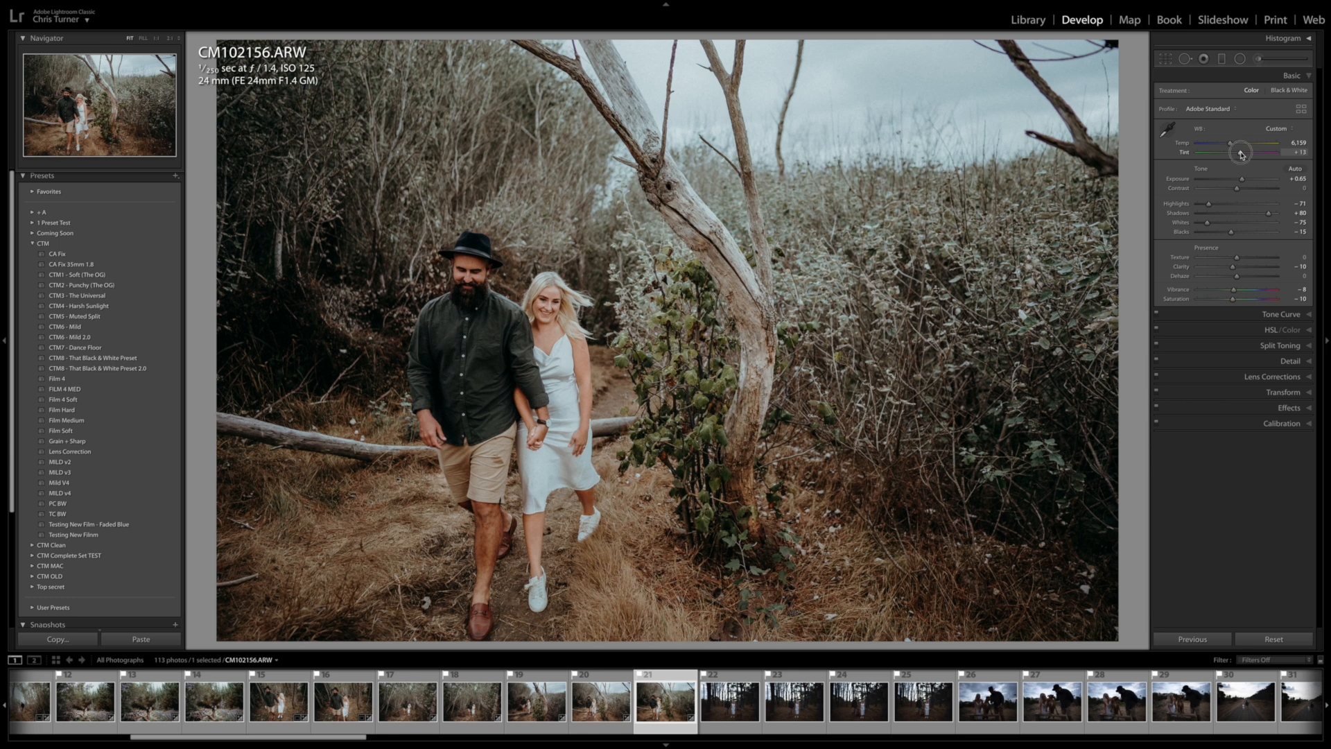
mouse_move(1231, 142)
mouse_down()
mouse_move(1240, 153)
mouse_move(1229, 147)
mouse_up()
key(=)
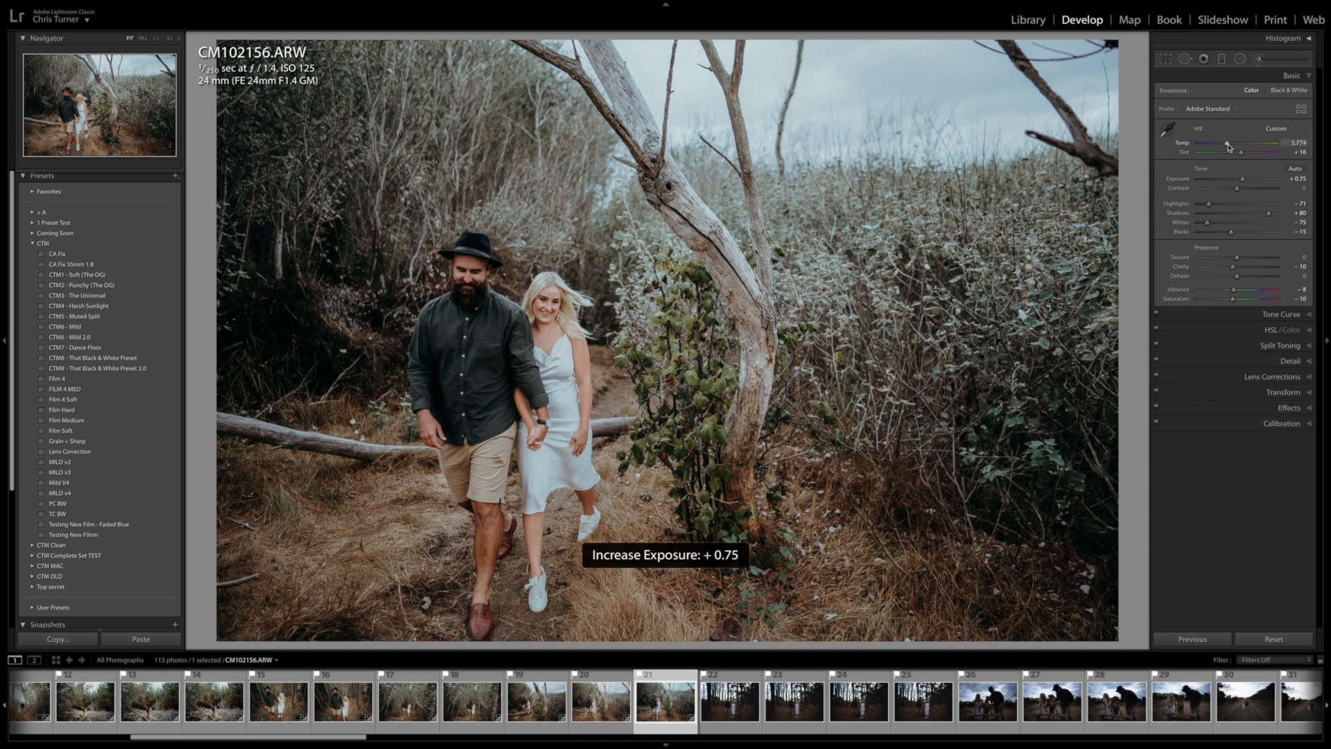
Step: Copy the develop settings of CM102156 and paste them onto the preceding photo, CM102153
key(ctrl+shift+c)
key(Return)
key(Left)
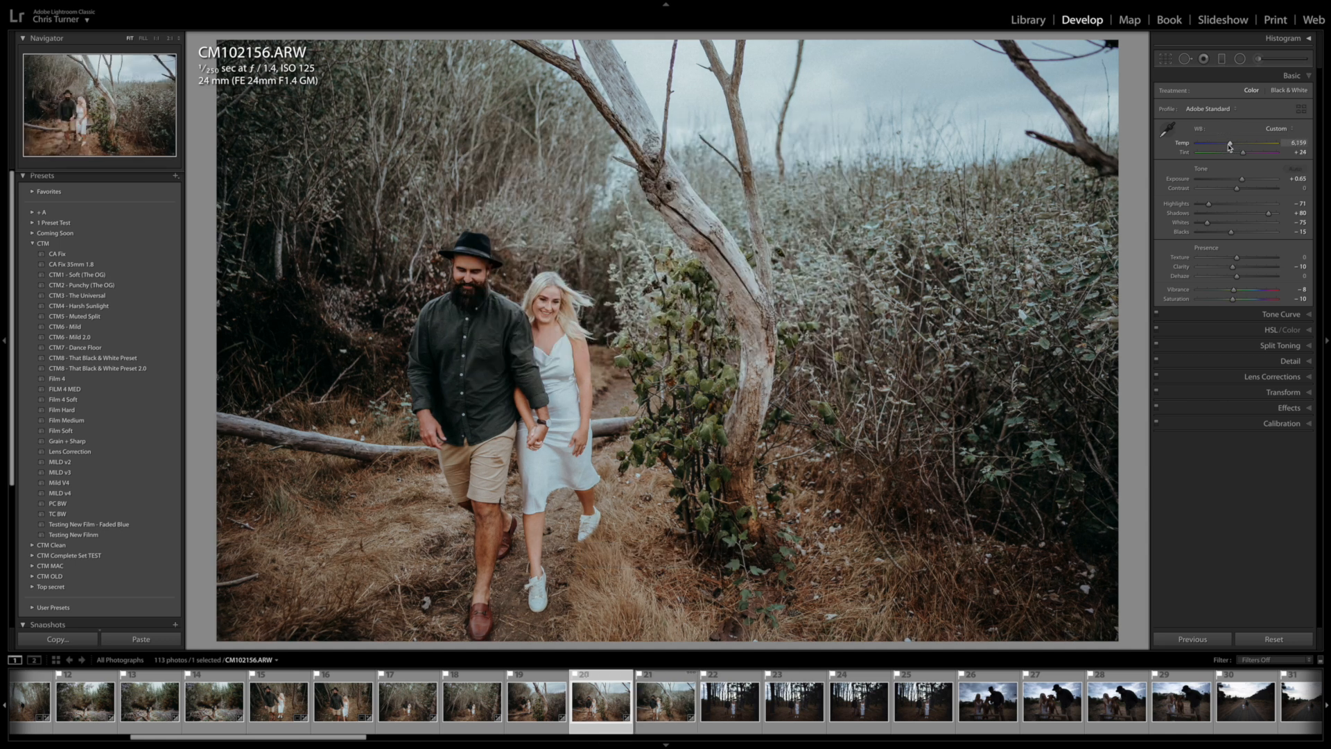
key(ctrl+shift+v)
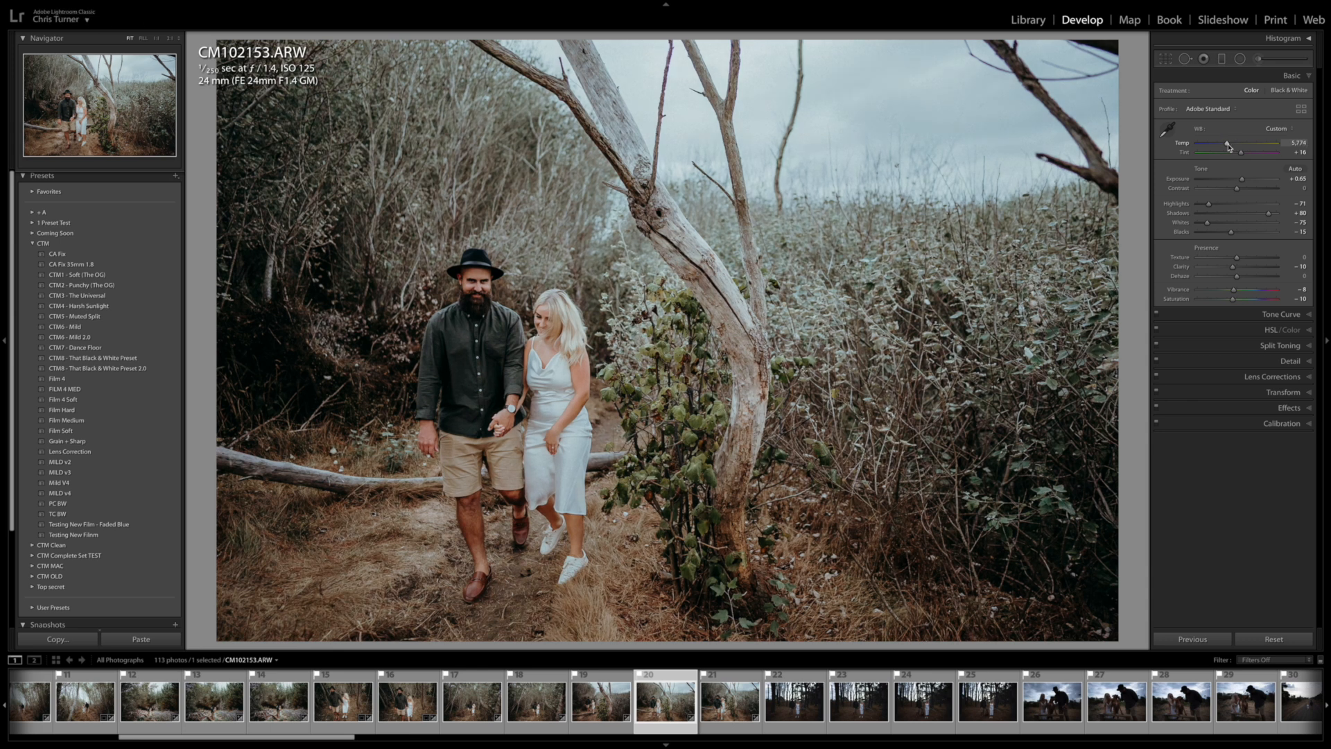
Step: Reset the pine forest photo CM102158, paste the copied CM102156 settings onto it and set its exposure to +1.10
key(Right)
key(Right)
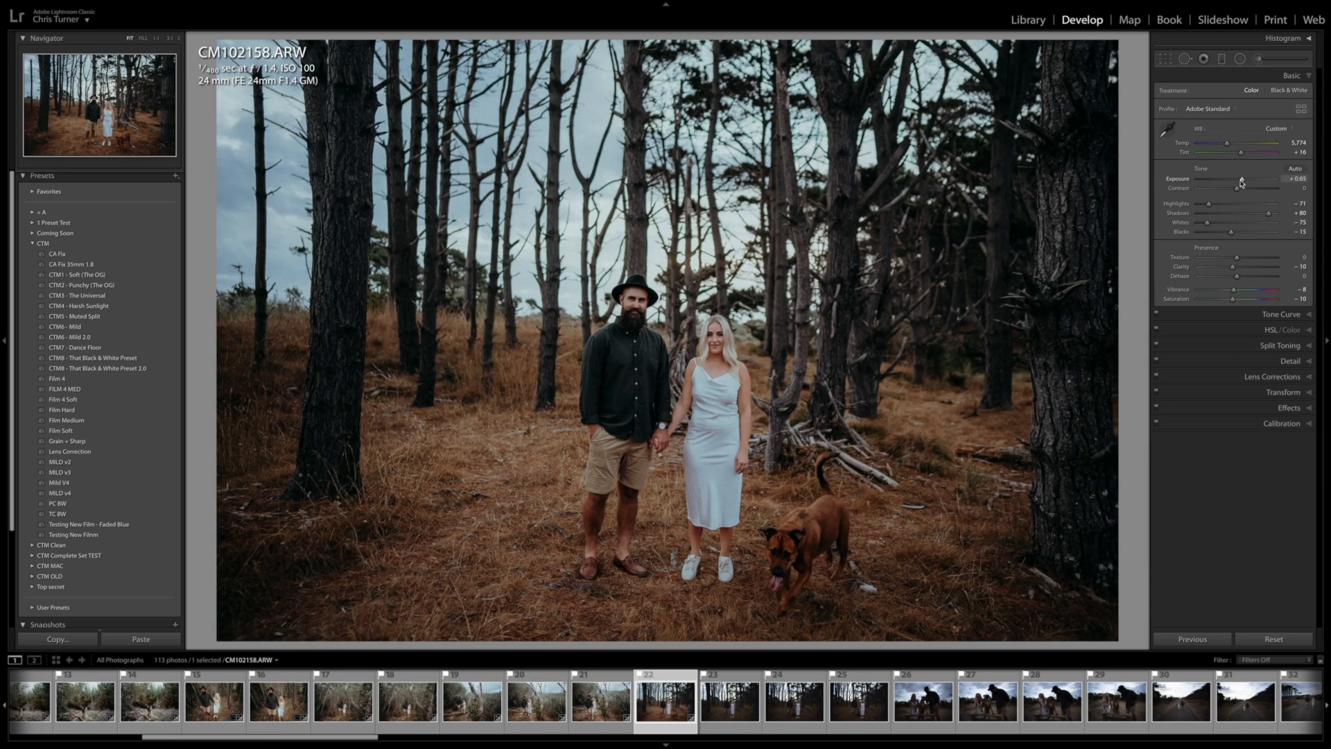
drag(1242, 181, 1245, 183)
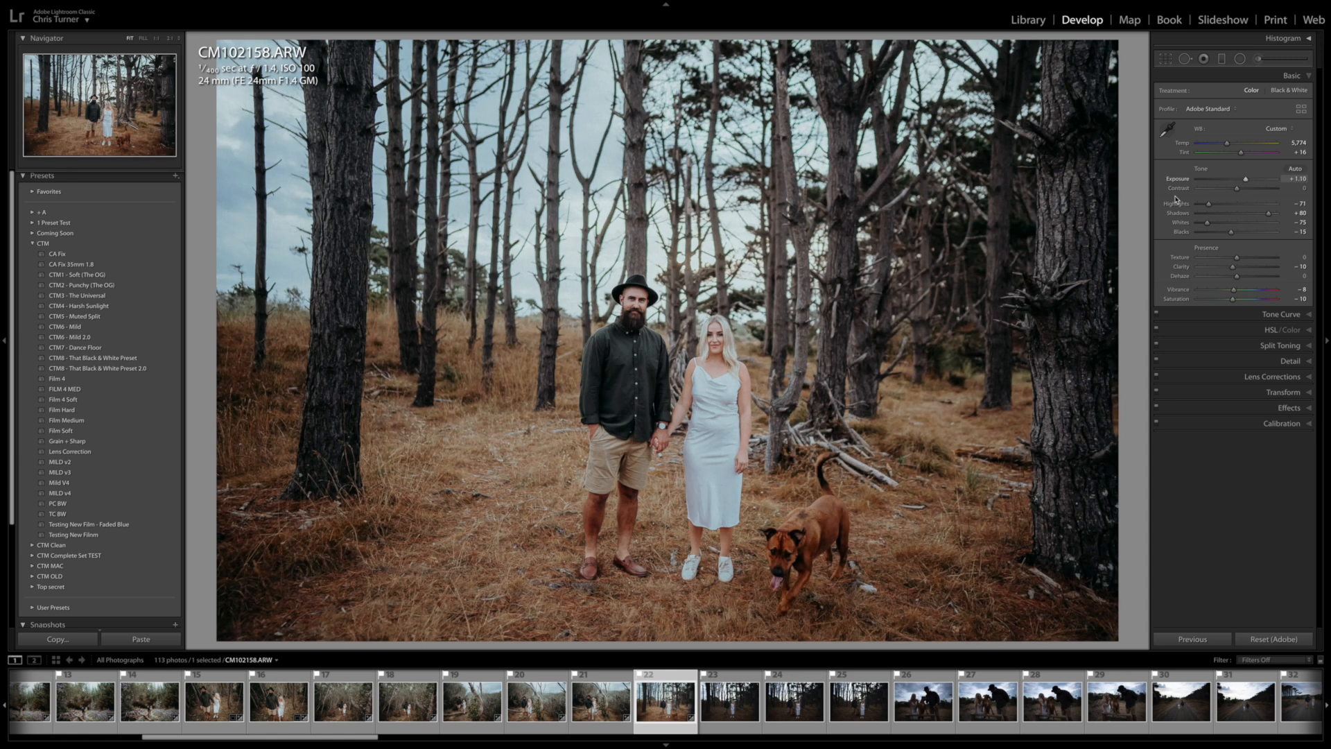
click(1273, 639)
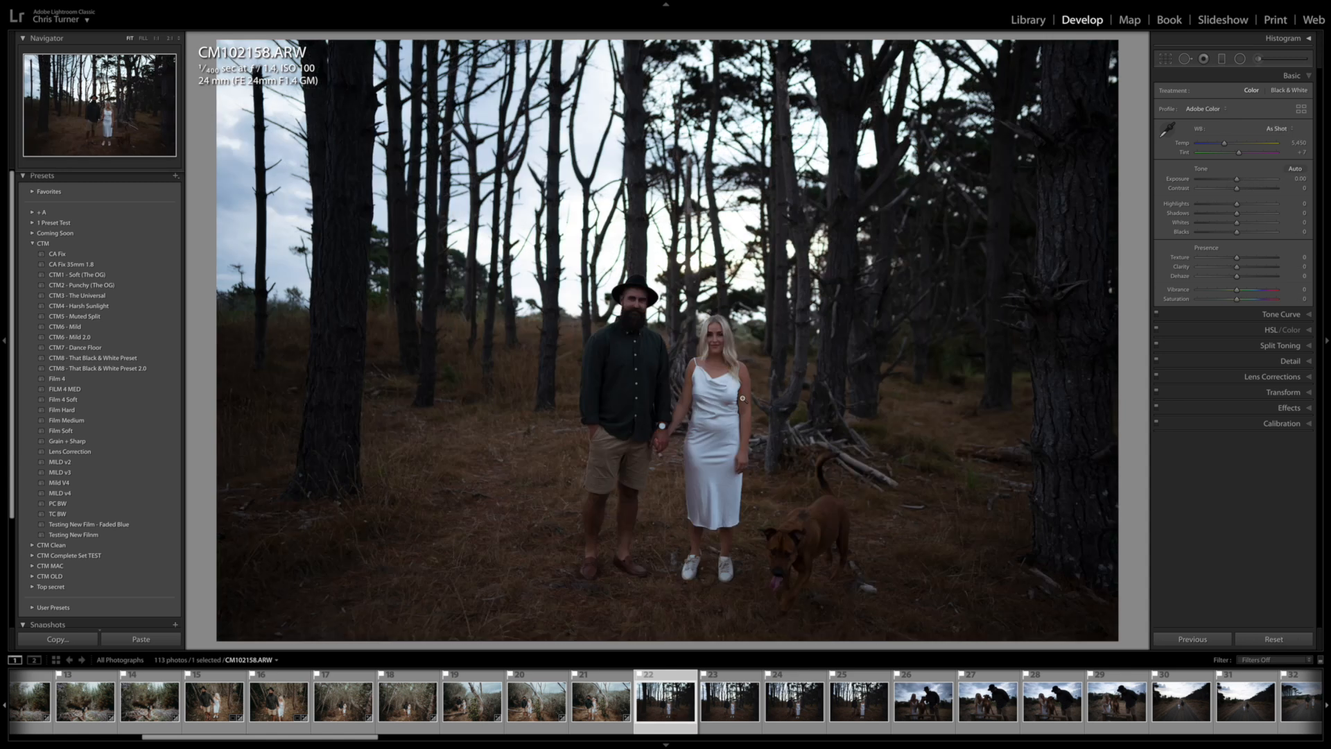
key(ctrl+shift+v)
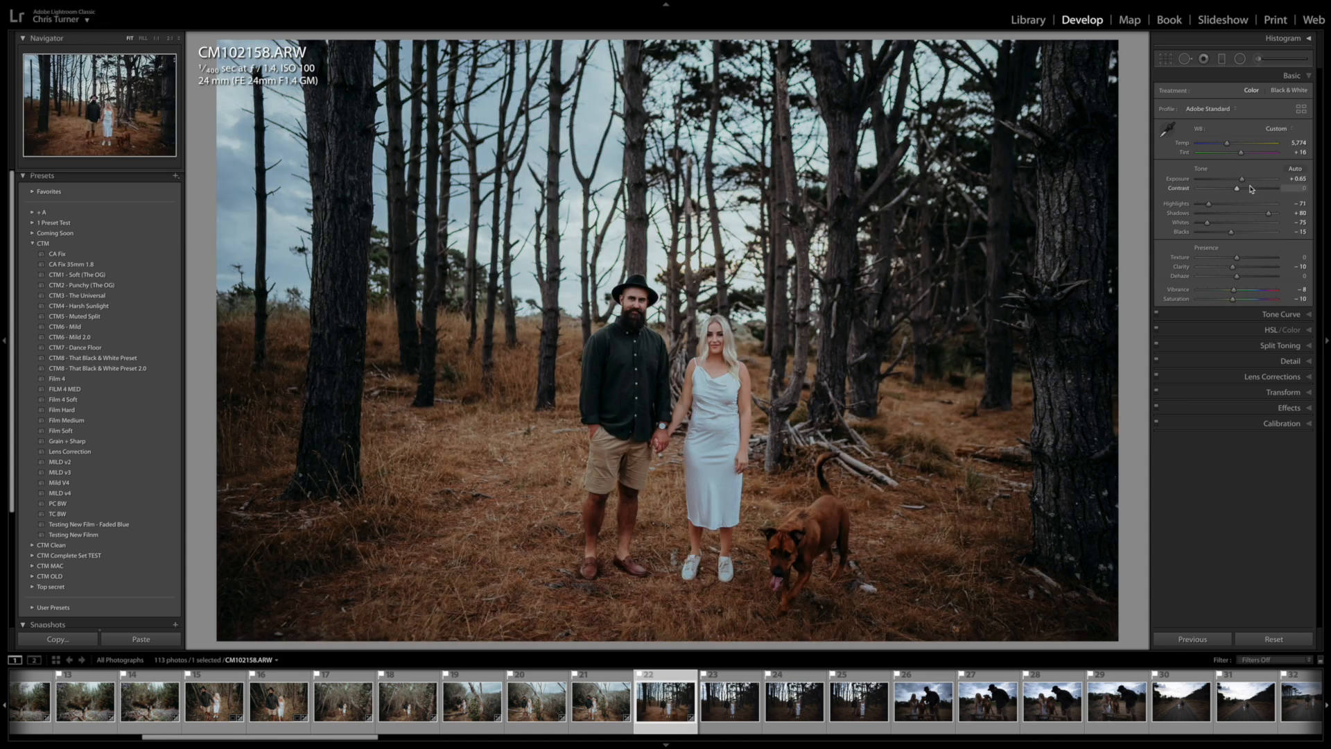
drag(1242, 179, 1245, 179)
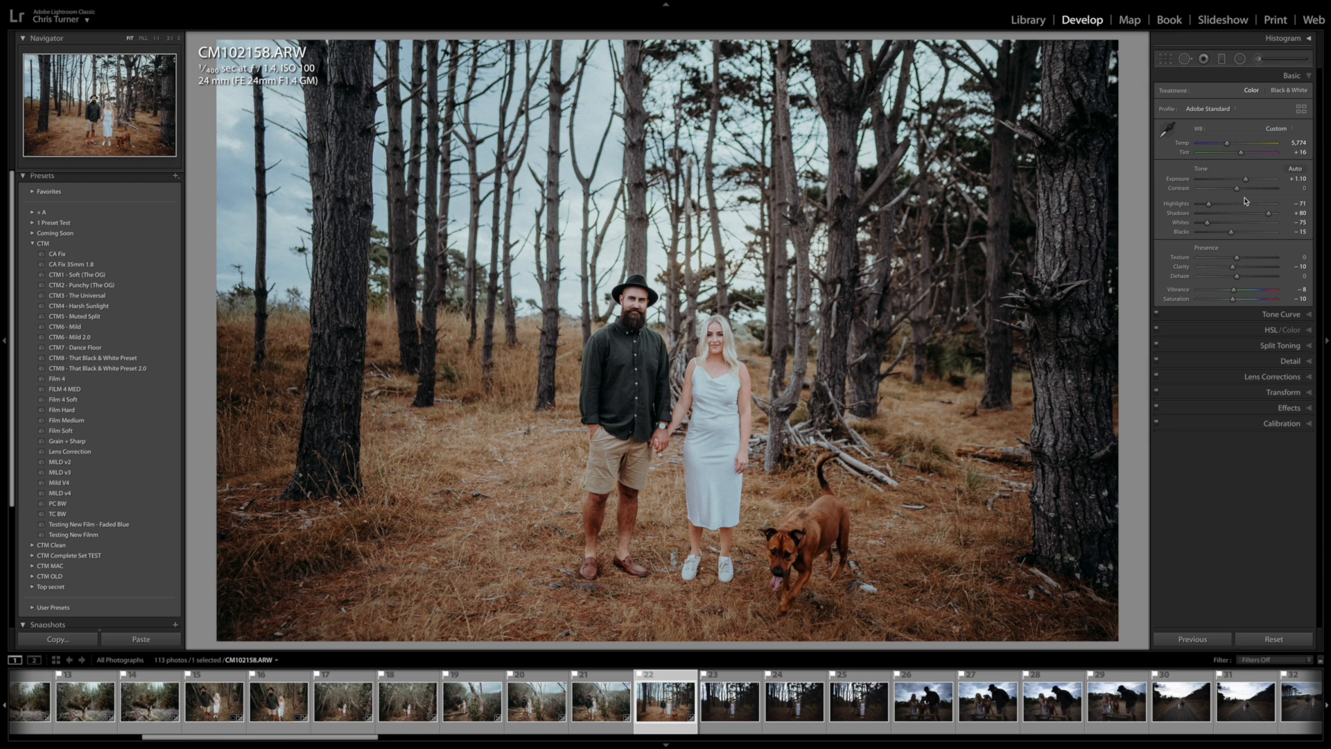
Step: Straighten CM102158 with a crop angle of -1.13, set its temperature to 6,001 and copy its settings
click(1169, 60)
drag(1134, 216, 1134, 207)
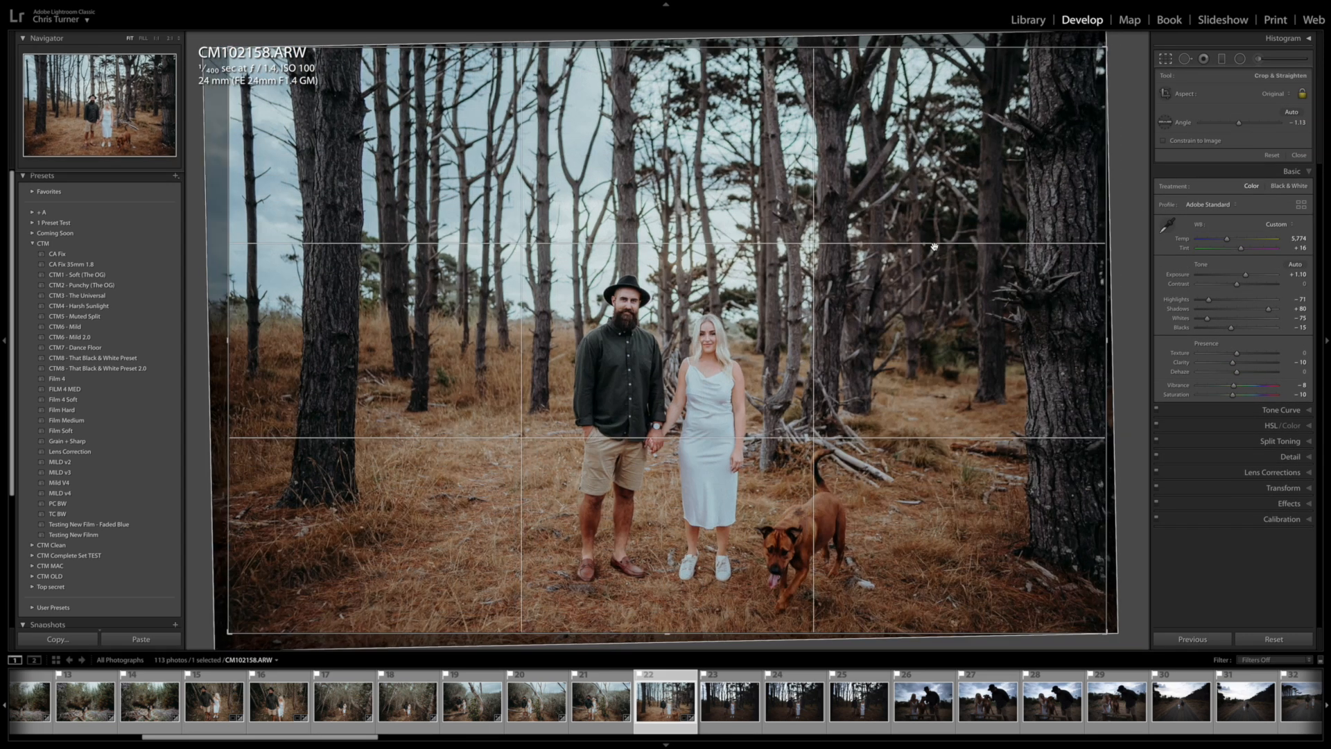
key(Return)
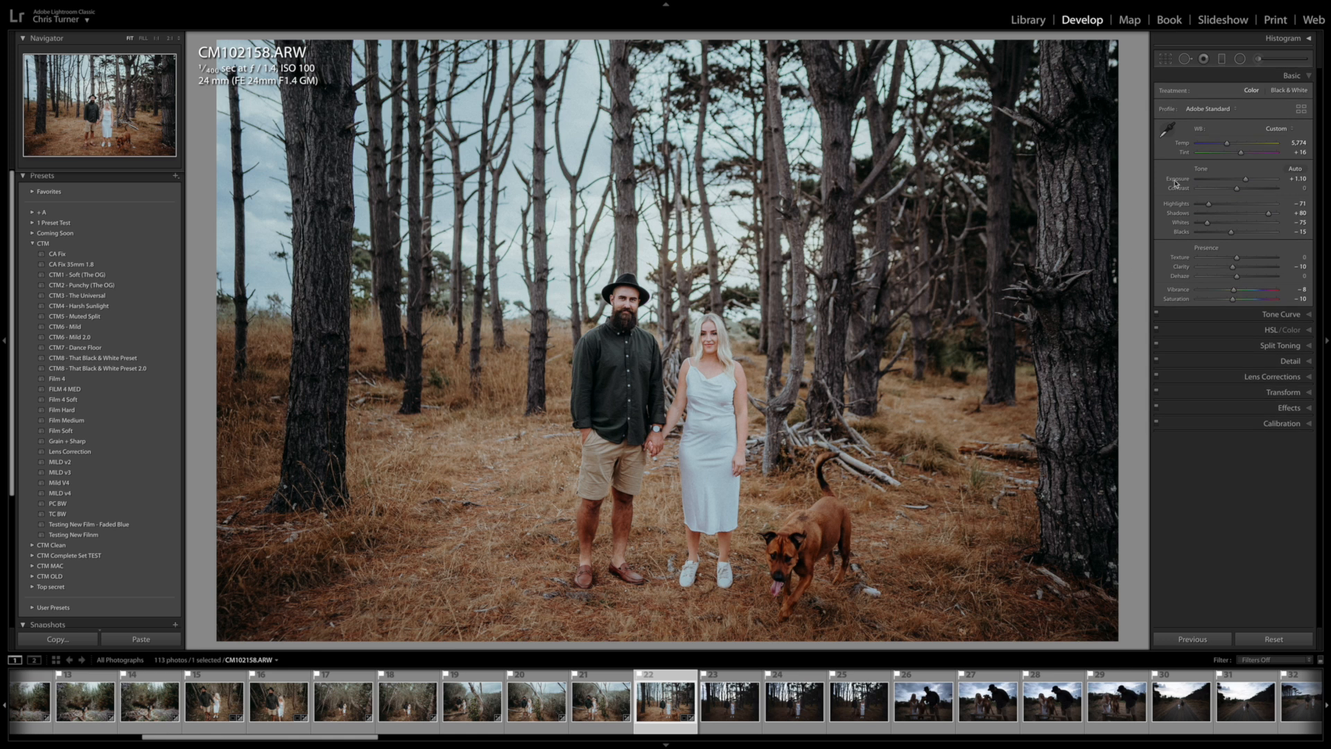
drag(1226, 143, 1229, 144)
key(super+shift+c)
key(Return)
Step: Synchronize CM102158's develop settings, without crop and spot removal, to the next three pine forest photos and check CM102160
click(747, 710)
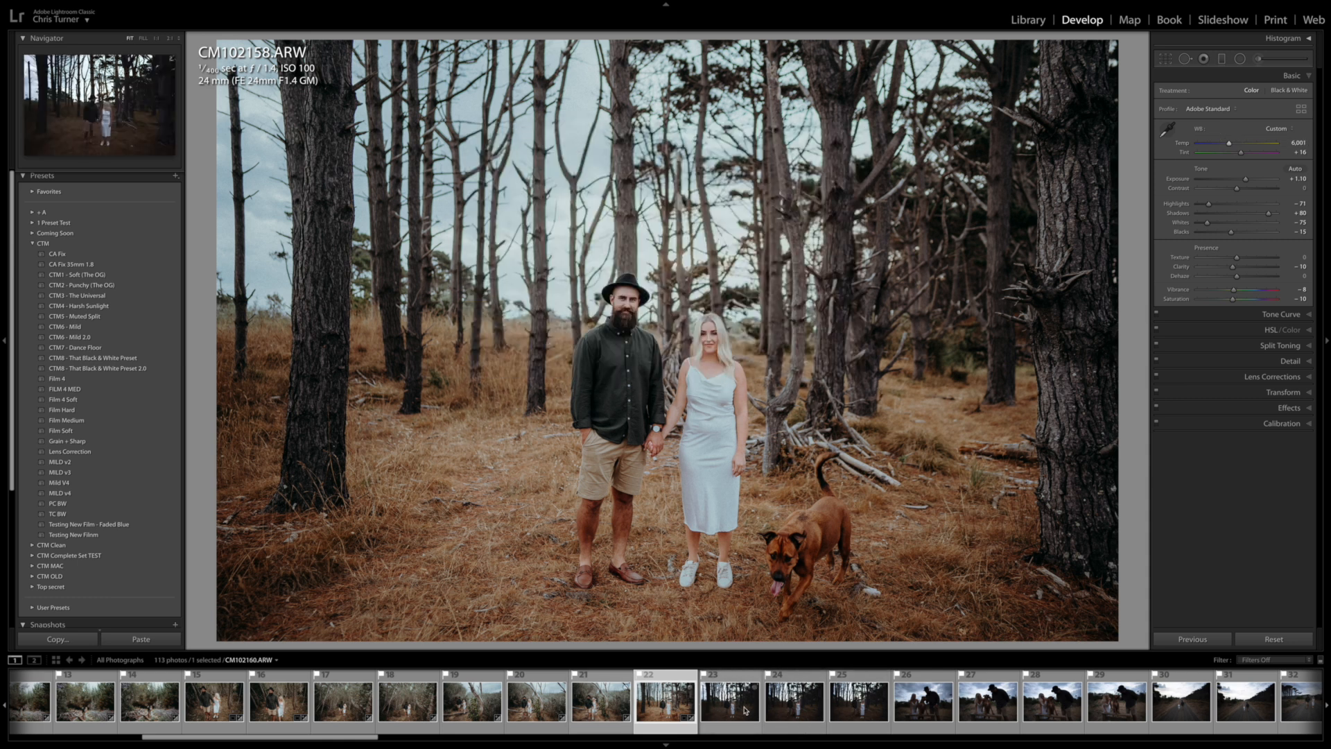
key(Right)
key(Right)
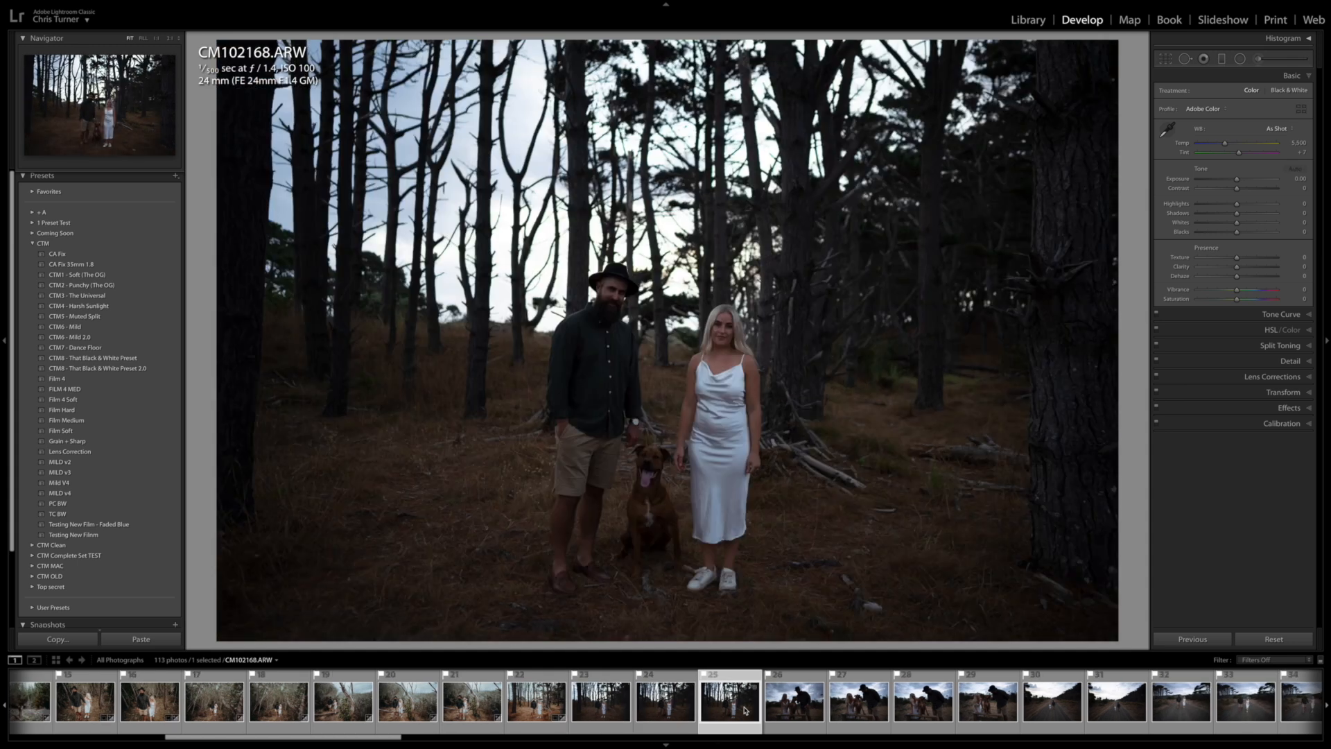
key(Left)
key(Left)
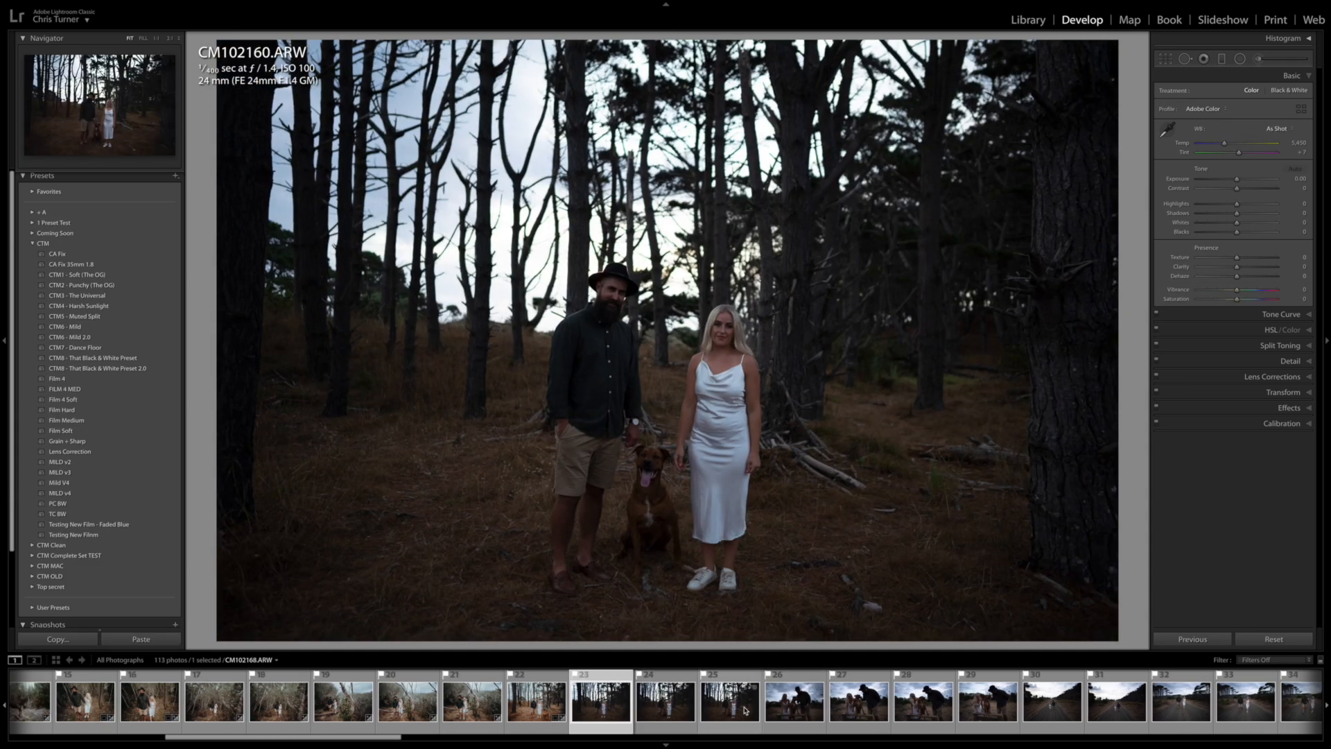
key(Left)
shift+click(860, 706)
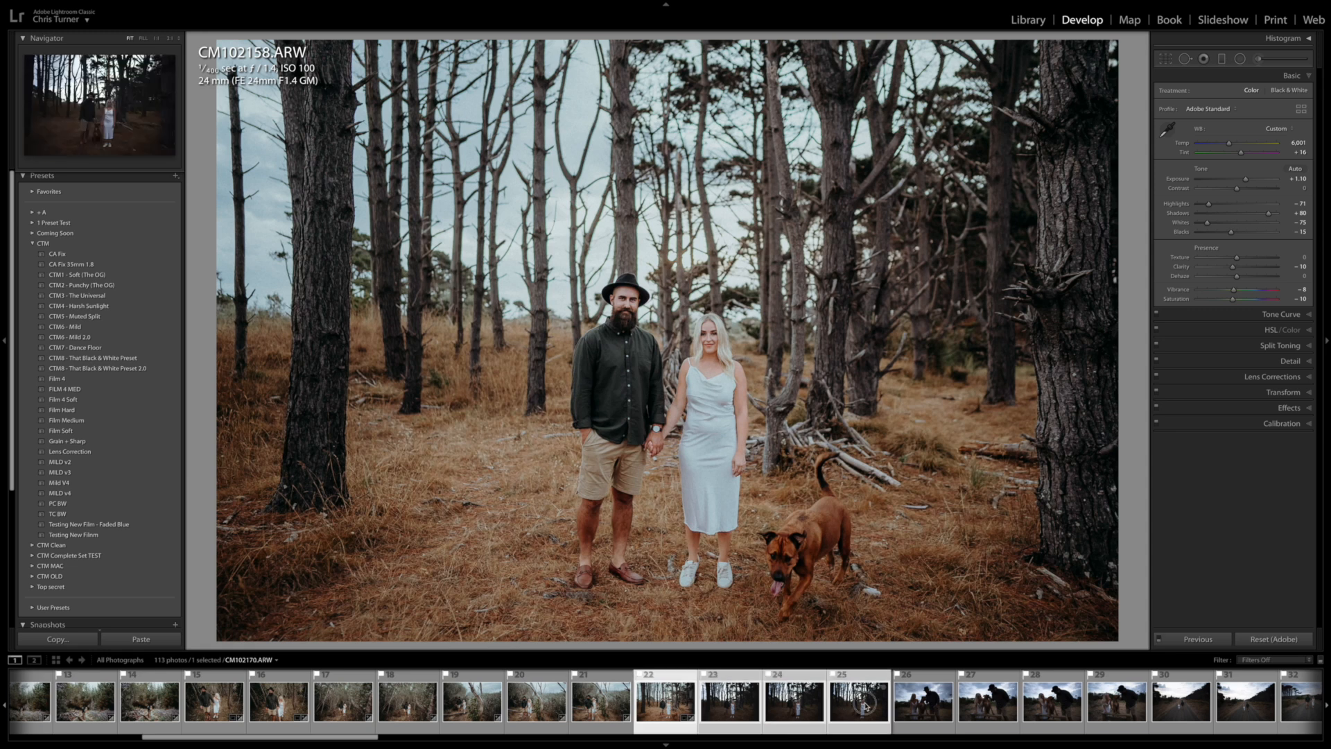
key(super+shift+s)
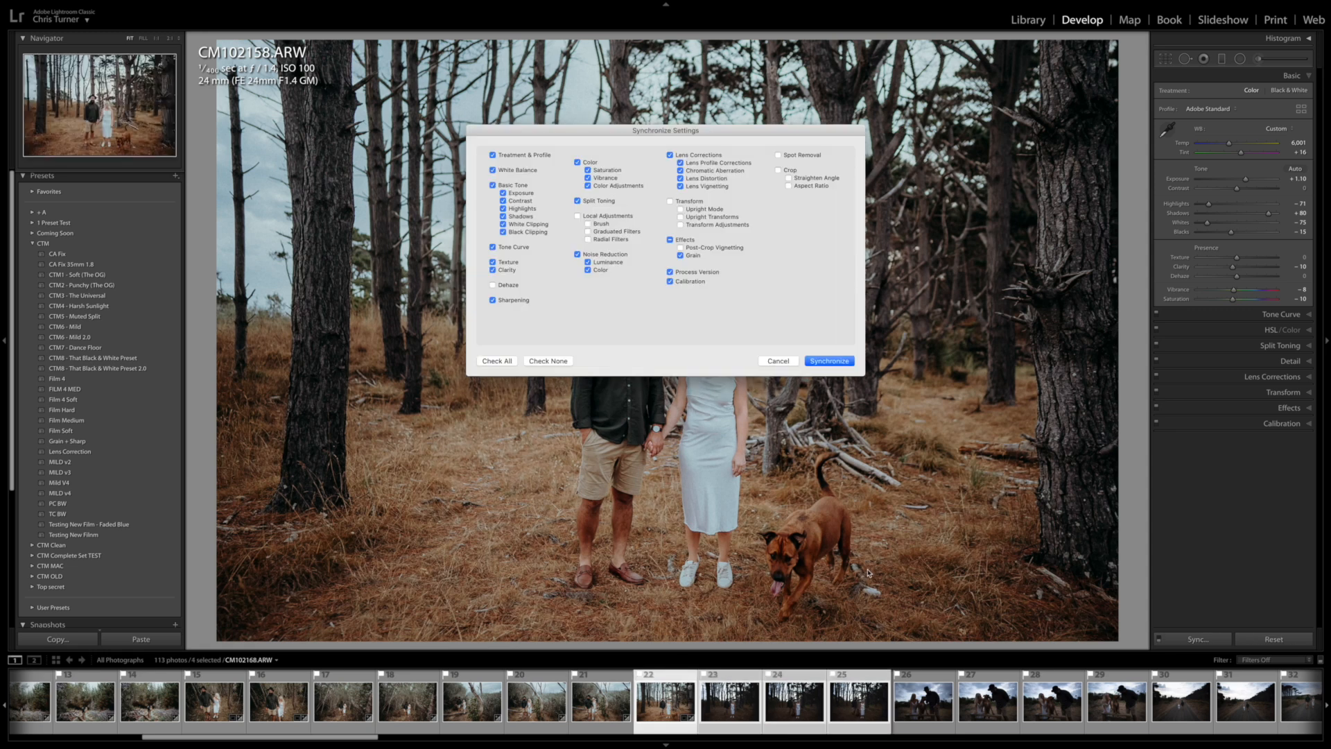
click(826, 362)
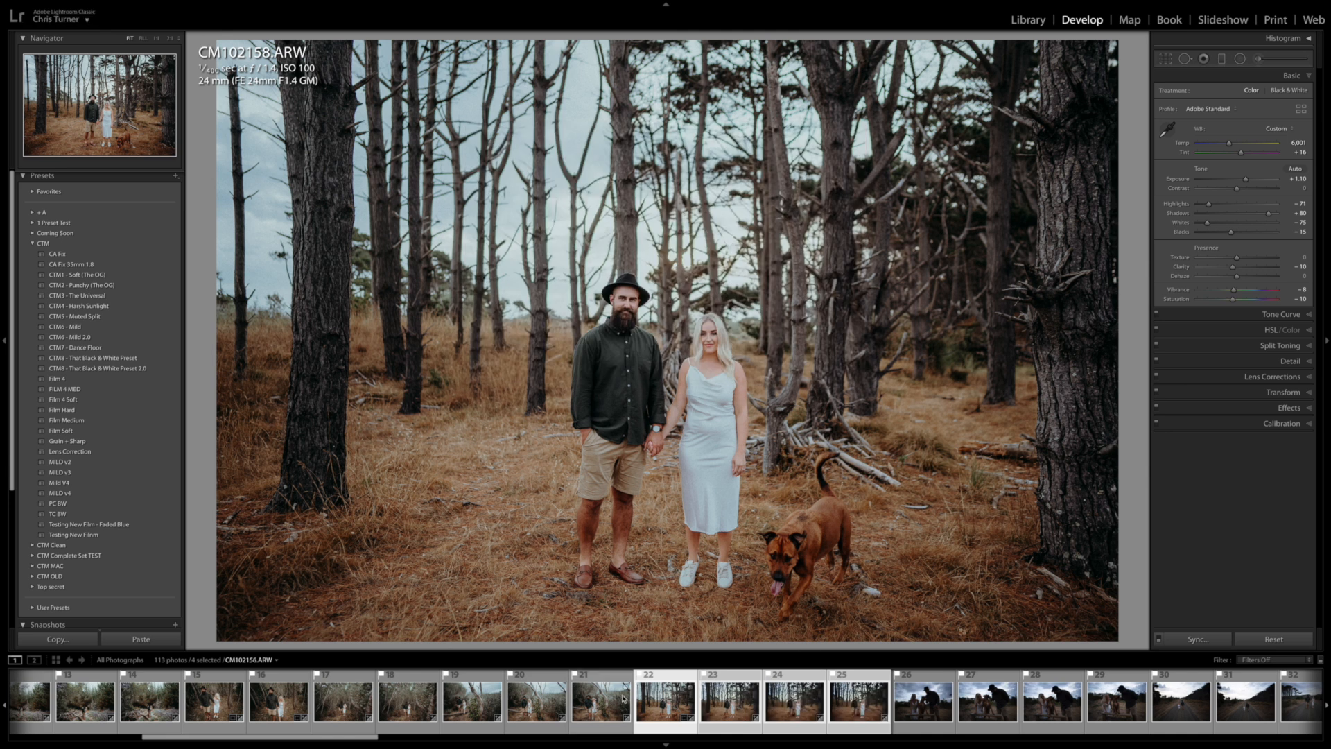
key(Right)
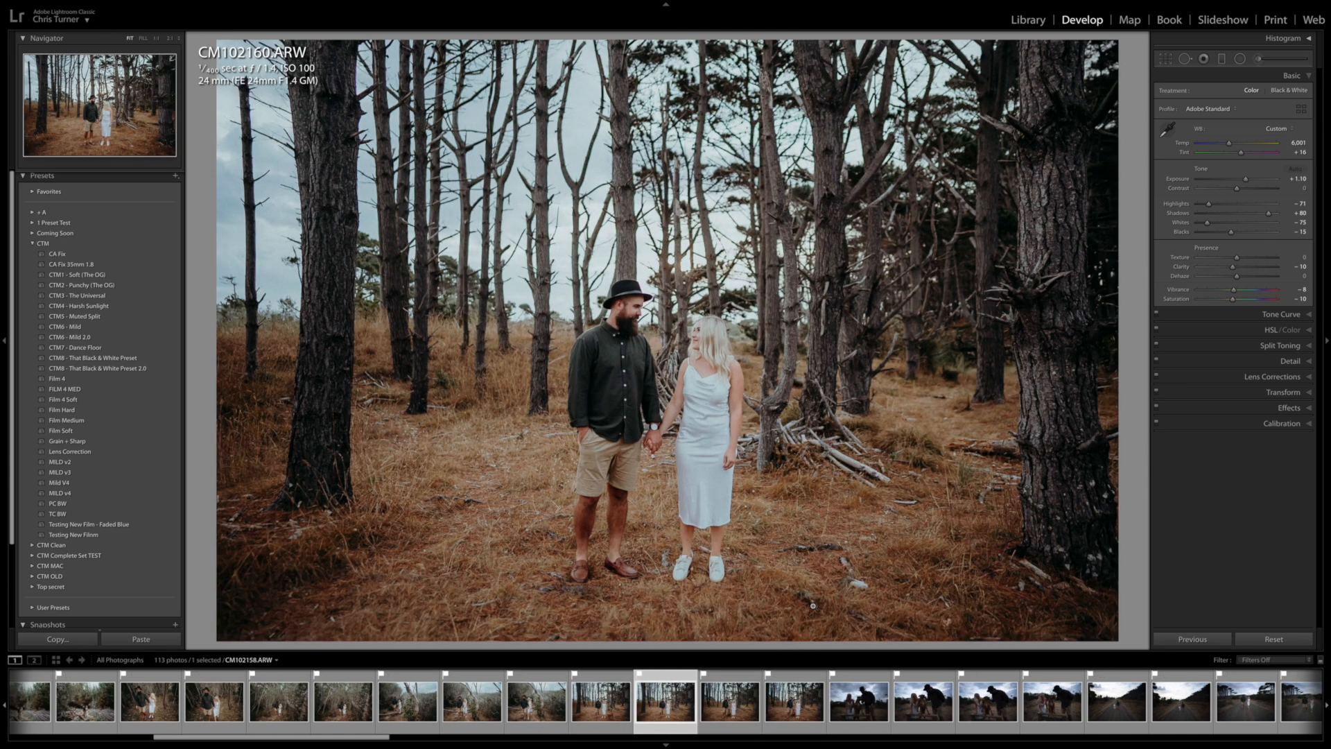
Step: Check the crop of CM102160, then straighten CM102168 and set its exposure to +1.30
key(r)
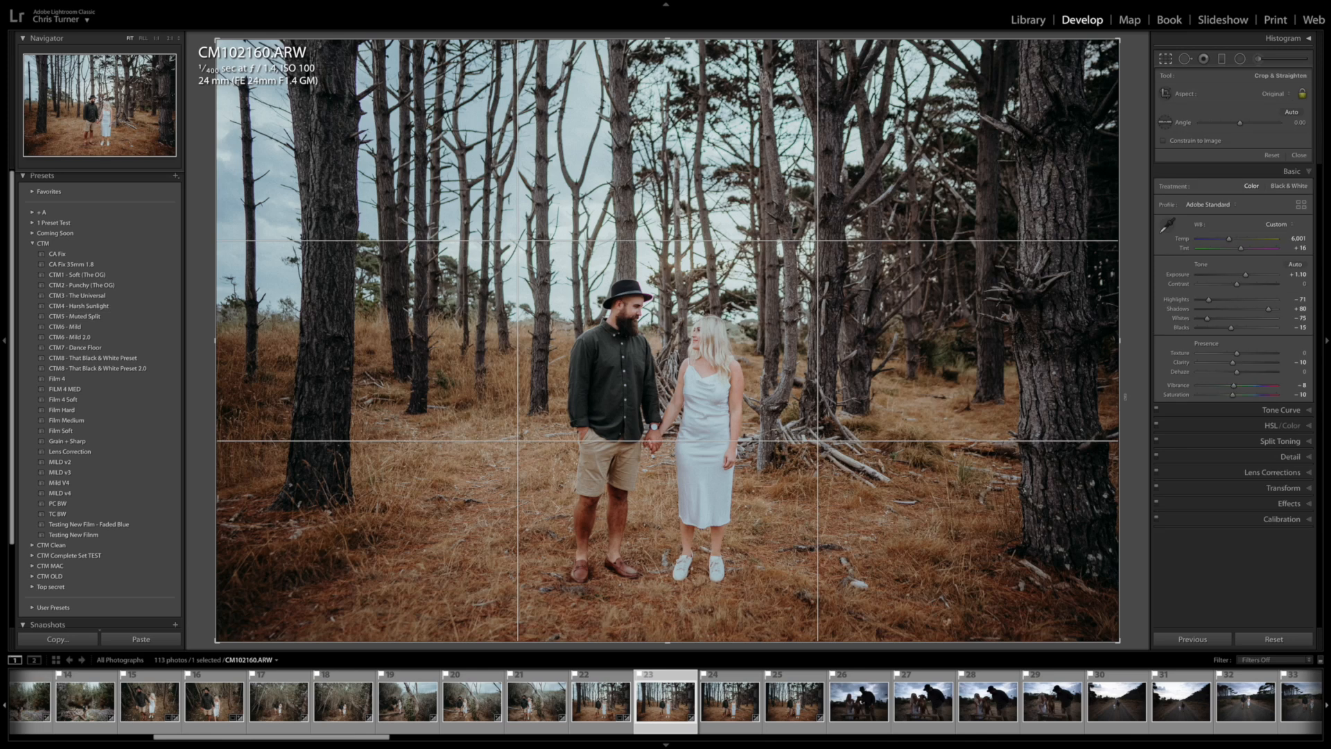
key(r)
key(Right)
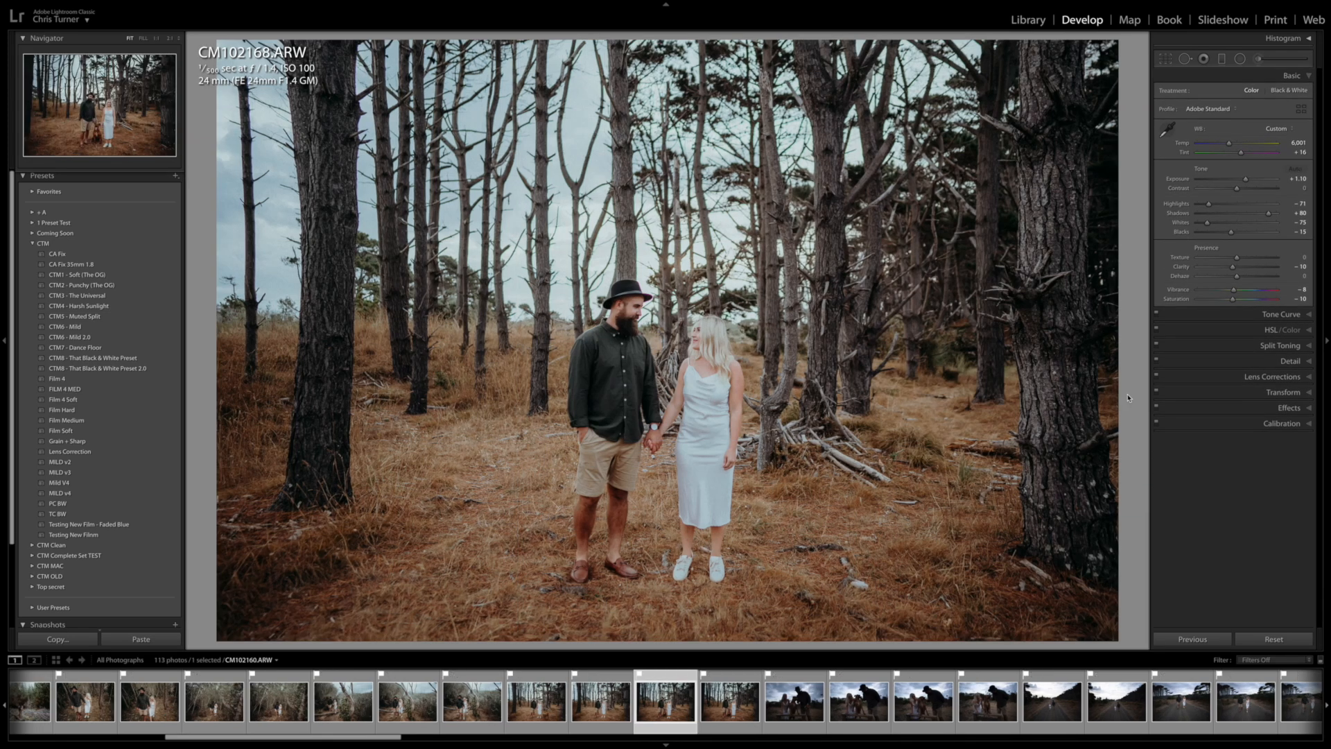
key(r)
drag(1128, 398, 1129, 388)
key(r)
key(equal)
key(equal)
key(equal)
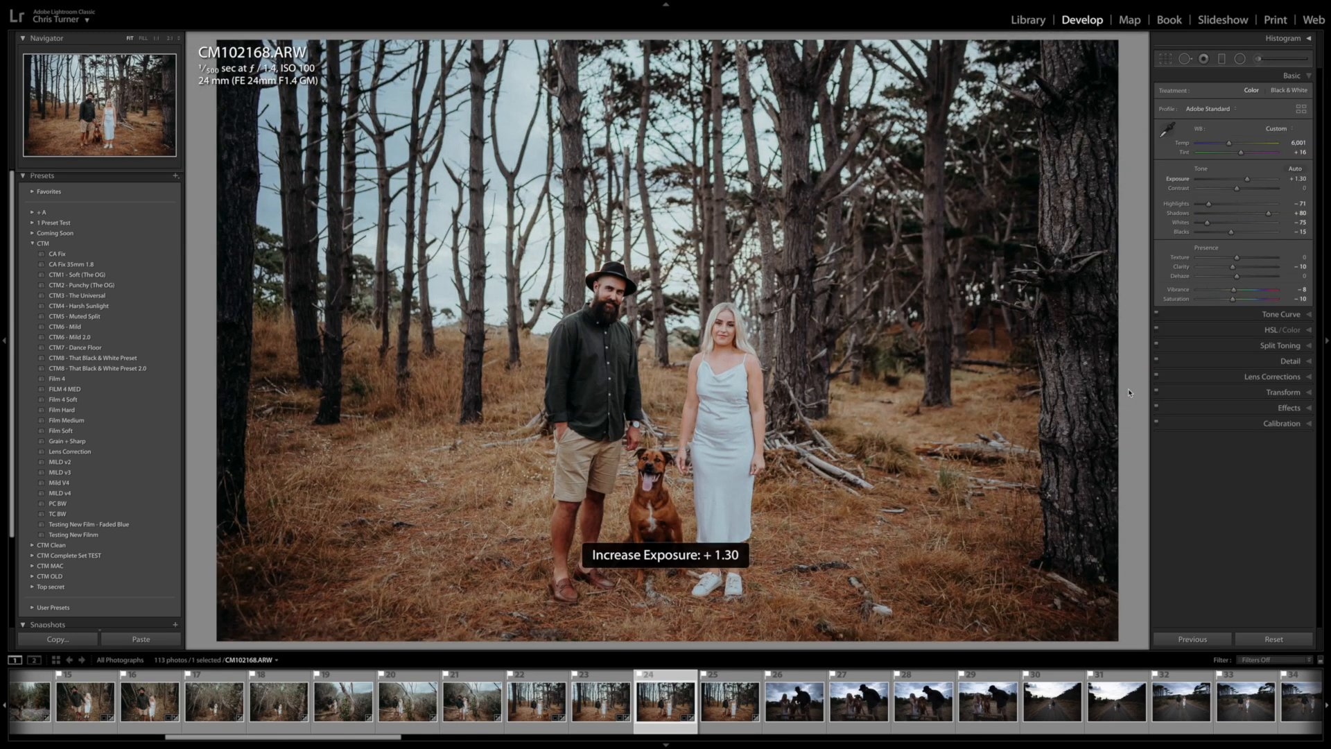
Step: Set the exposure of CM102170 to +1.30 and straighten it with a crop angle of -0.82
key(Right)
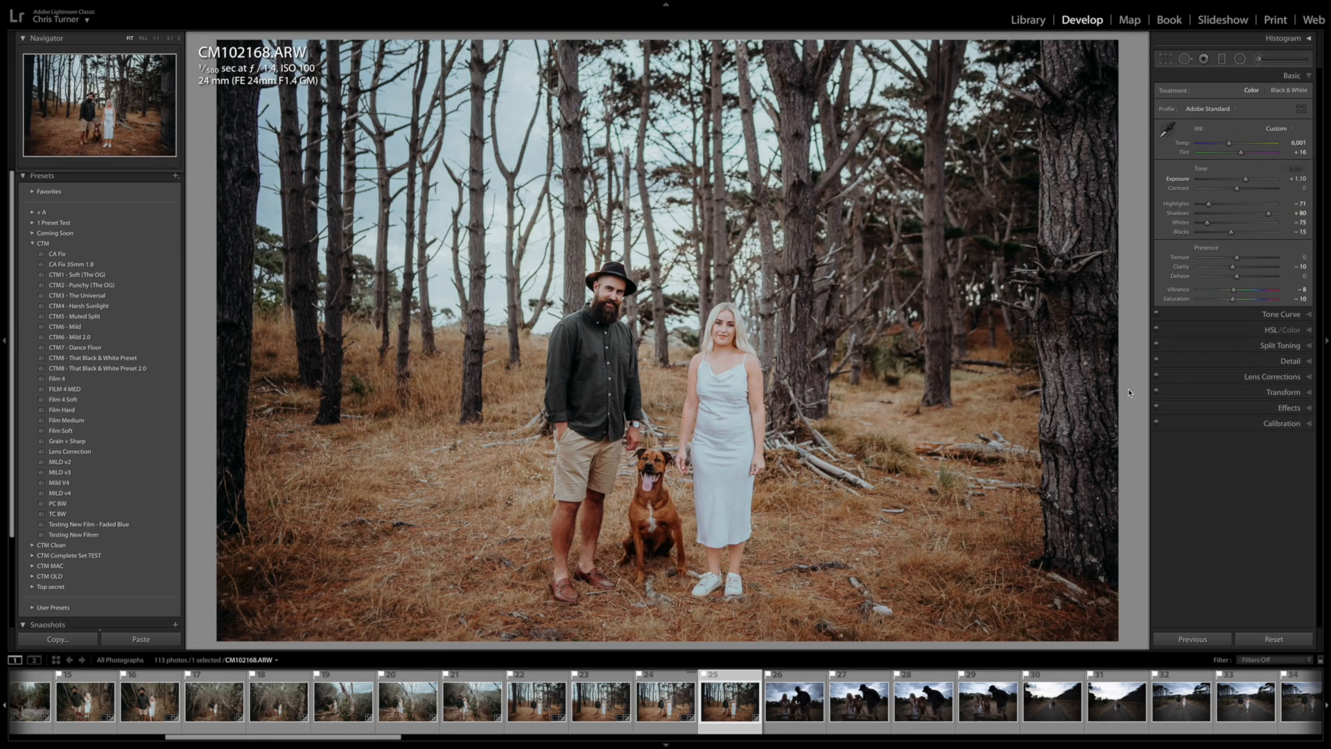
key(equal)
key(equal)
key(equal)
key(r)
drag(1129, 392, 1134, 382)
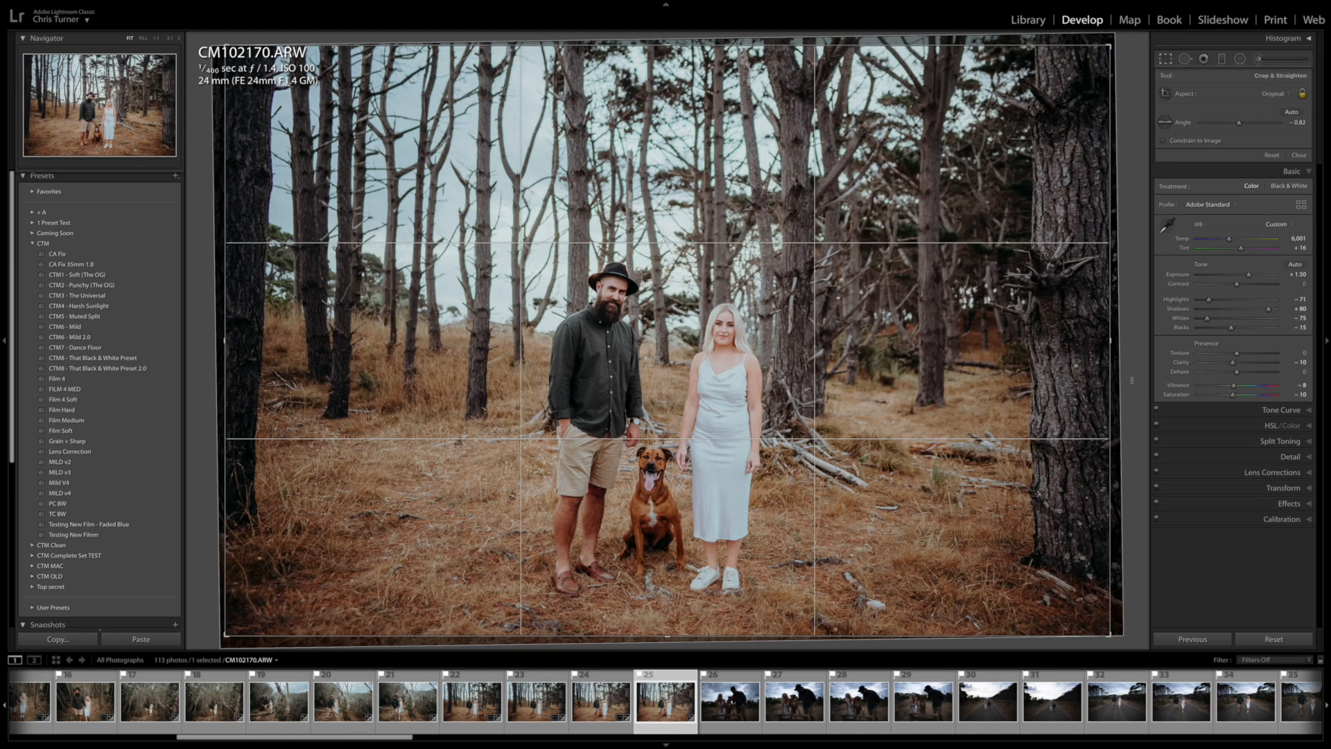
key(r)
Step: Paste the copied settings onto CM102185 and set exposure to +1.40, highlights to -14 and shadows to +74
key(Right)
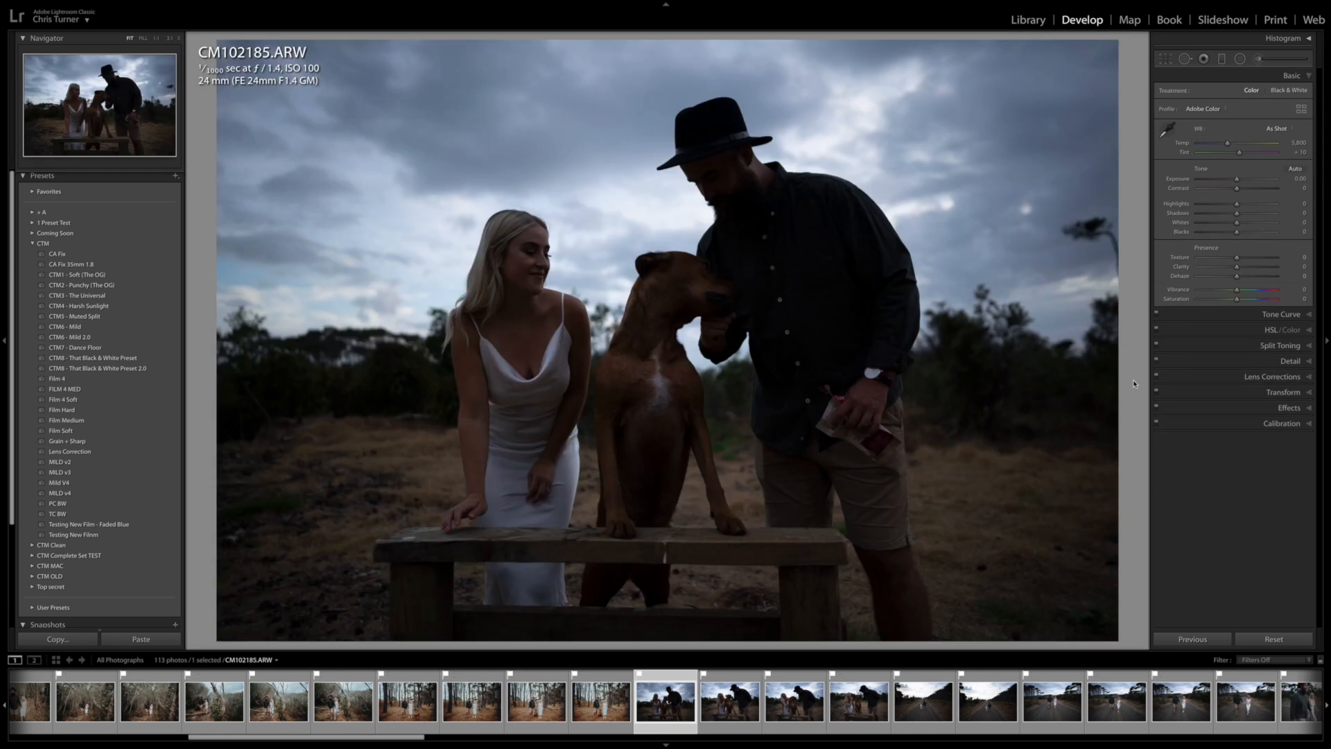
key(ctrl+v)
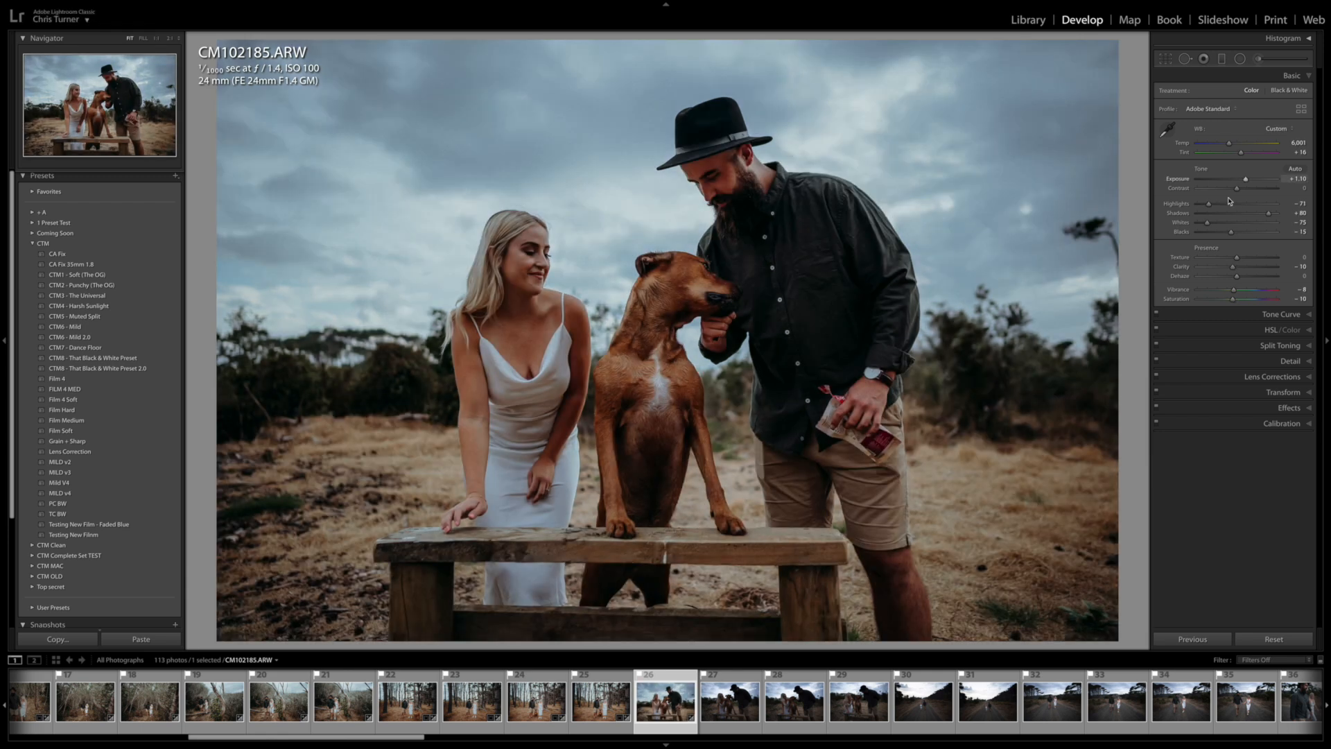
drag(1209, 203, 1266, 215)
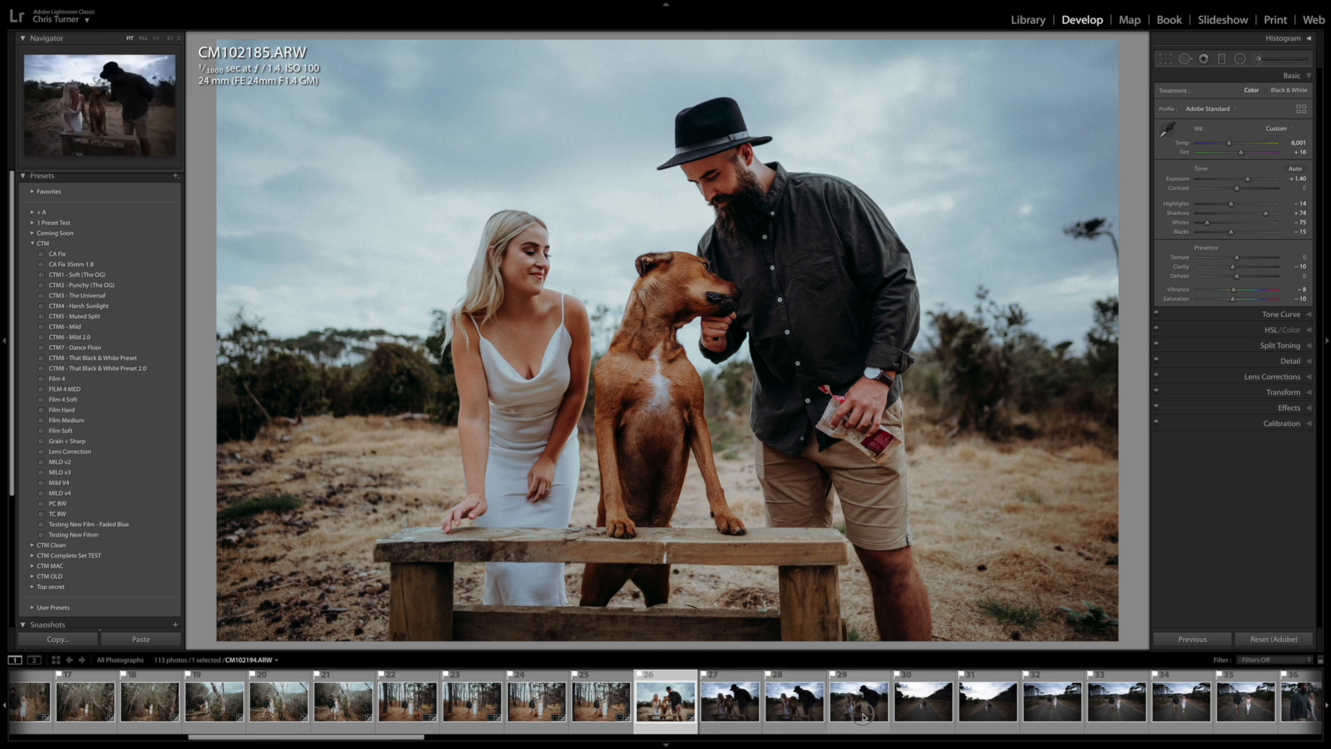
Step: Synchronize CM102185's develop settings to the next three photos of the couple with the dog at the bench
shift+click(837, 719)
key(ctrl+shift+s)
key(Return)
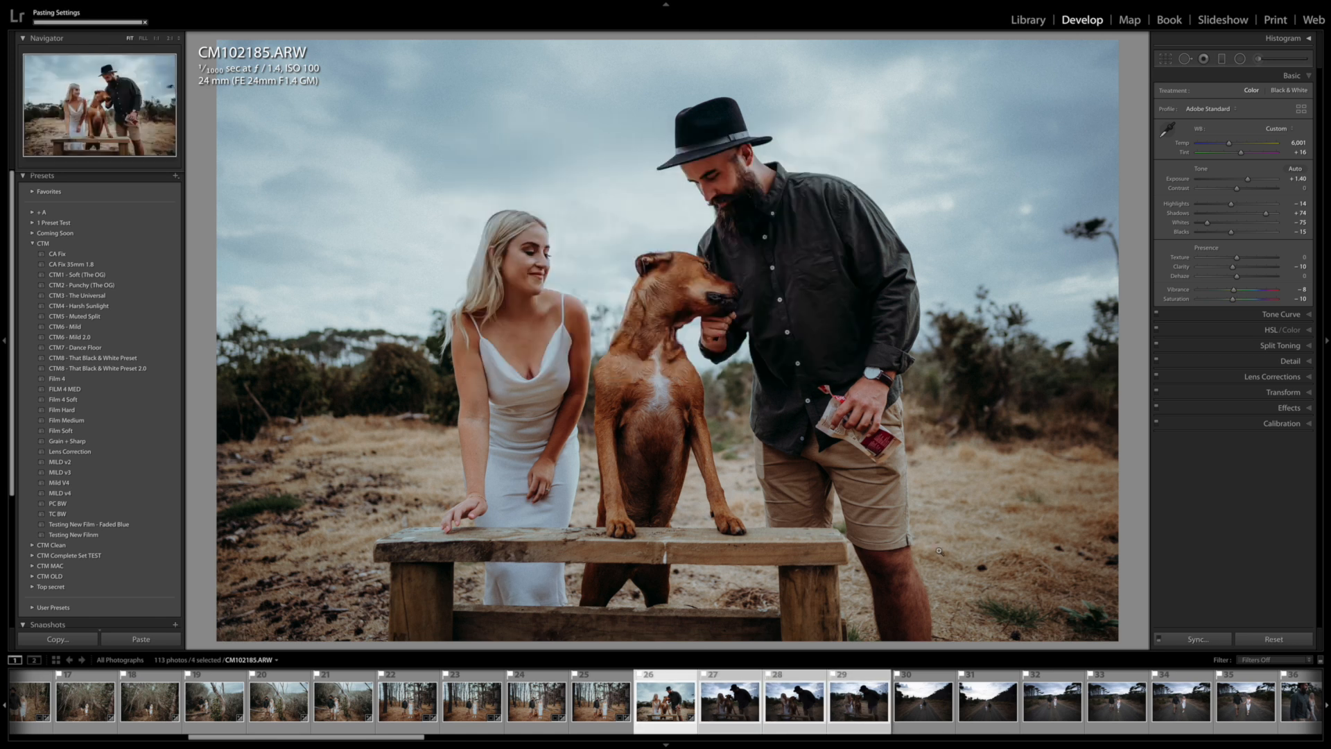
Step: Lower the exposure of CM102188 and set the exposure of CM102190 to +1.30
key(Right)
key(minus)
key(minus)
key(Right)
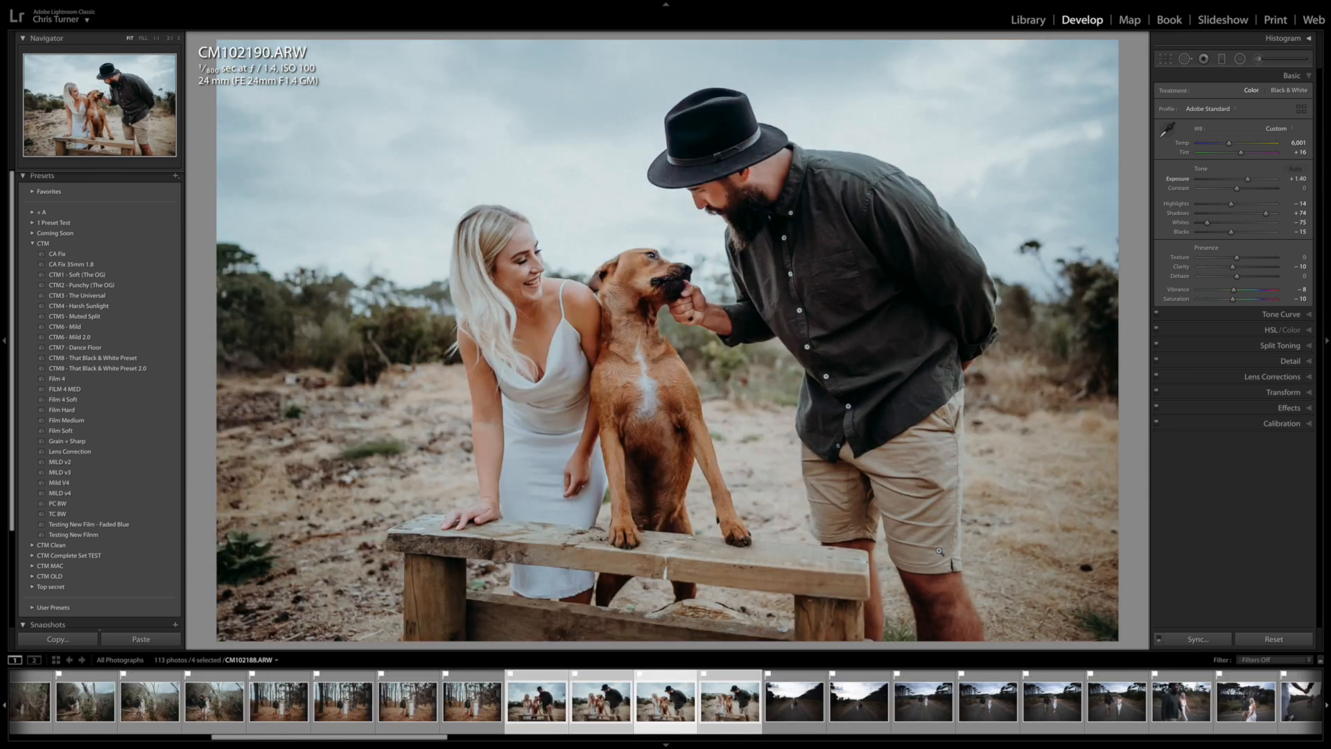
key(minus)
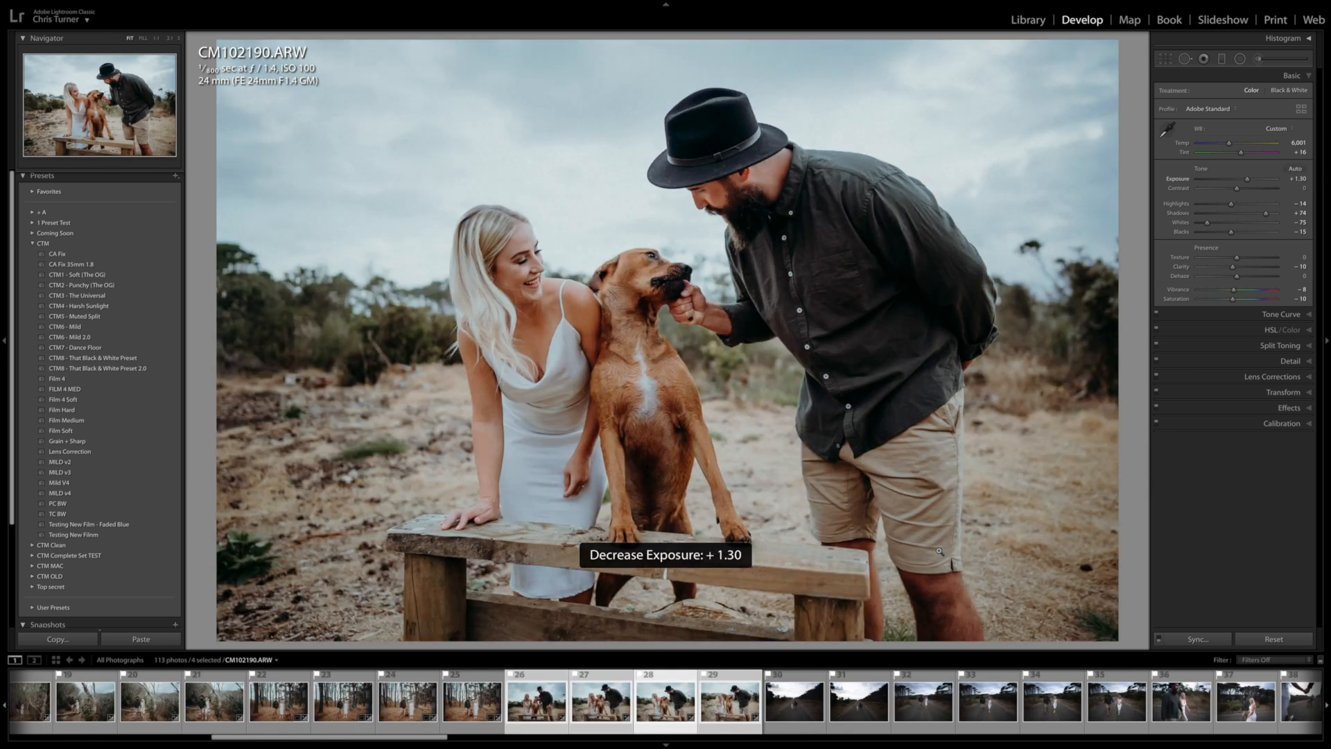
Step: Set CM102194's exposure to +1.30, its temperature to 6,412 and its tint to +14
key(Right)
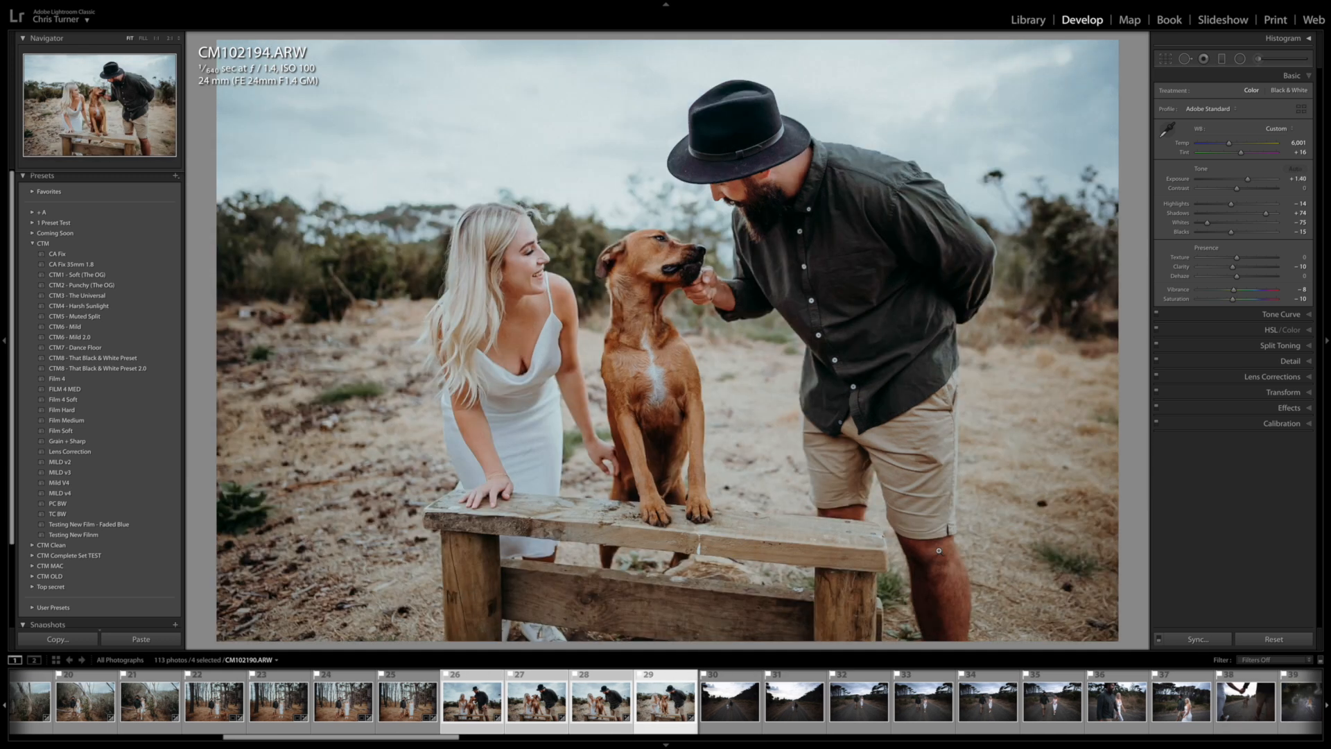
key(minus)
key(minus)
key(equal)
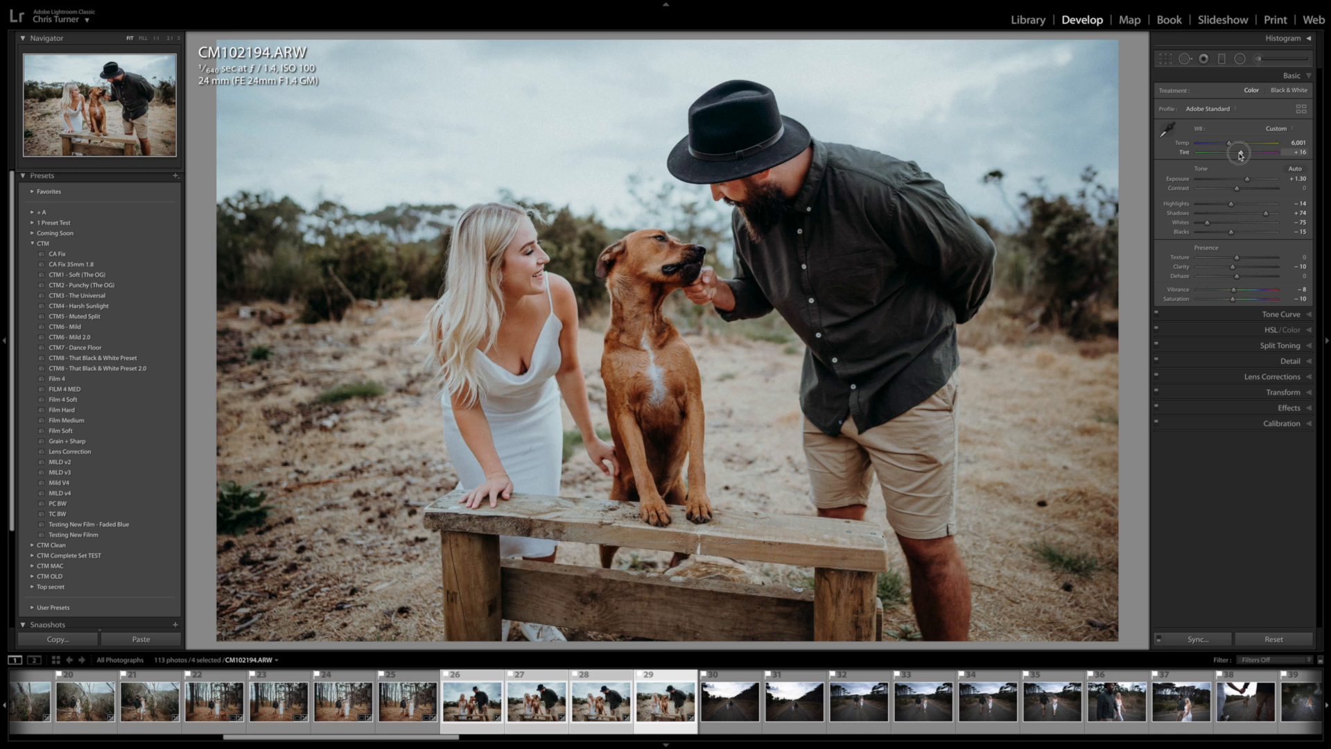
drag(1241, 153, 1231, 145)
Step: Compare CM102194 with the following road photo and copy CM102194's develop settings without crop and spot removal
click(722, 699)
click(675, 697)
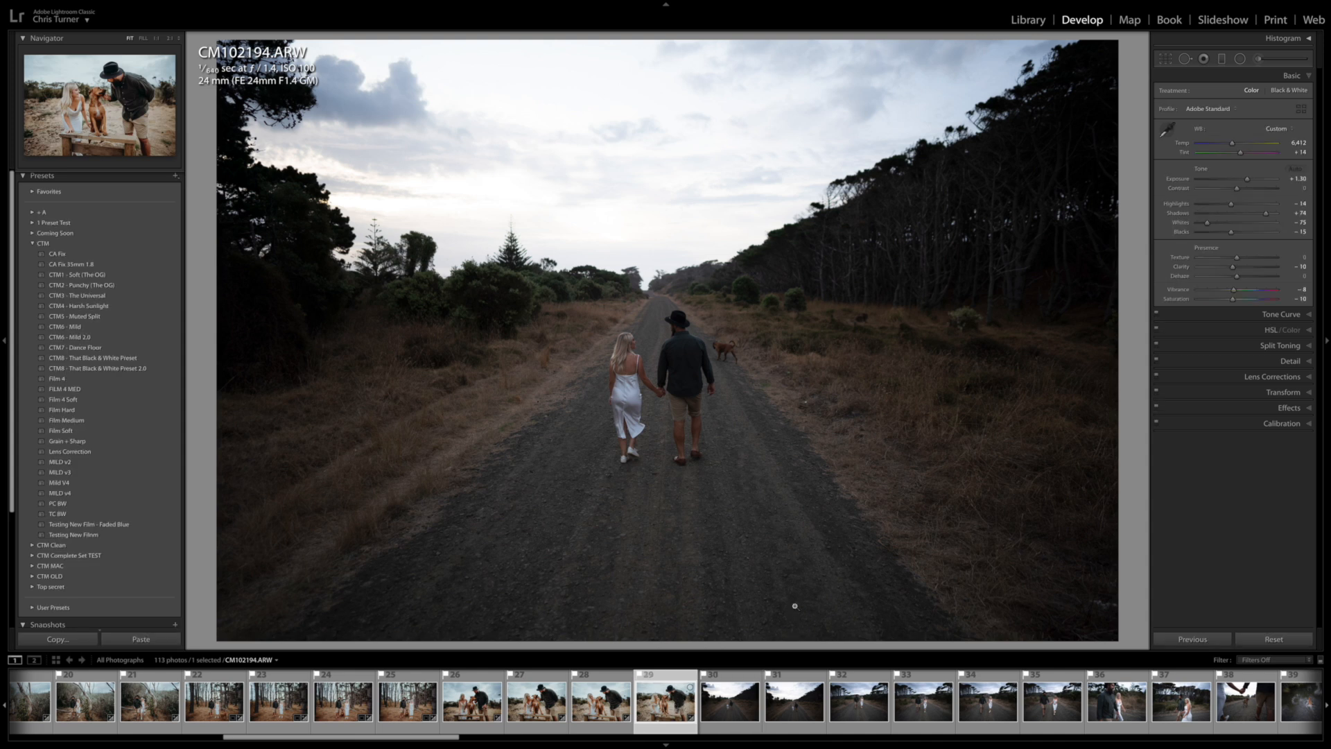
key(shift+super+c)
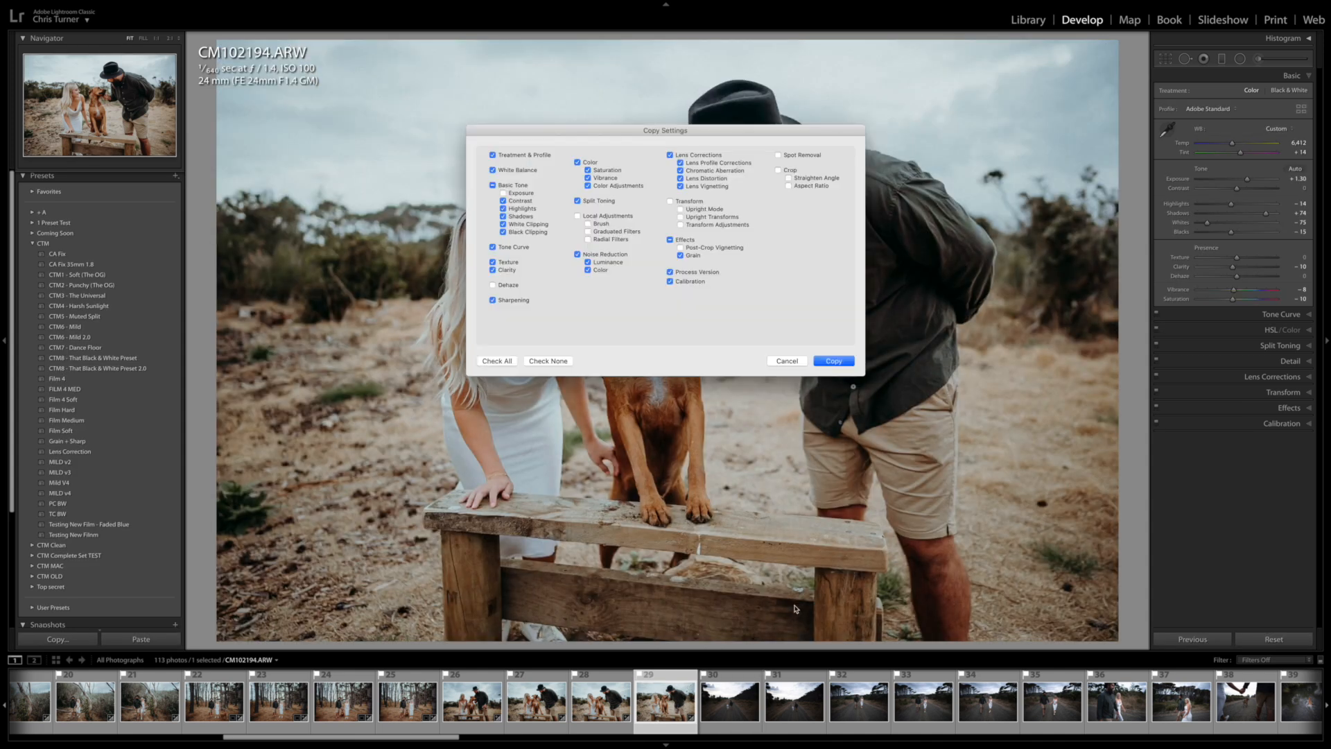
key(Return)
Step: Paste the copied settings onto road photo CM102206, set exposure to +0.75, highlights to -69 and shadows to +69, and warm the white balance
key(Right)
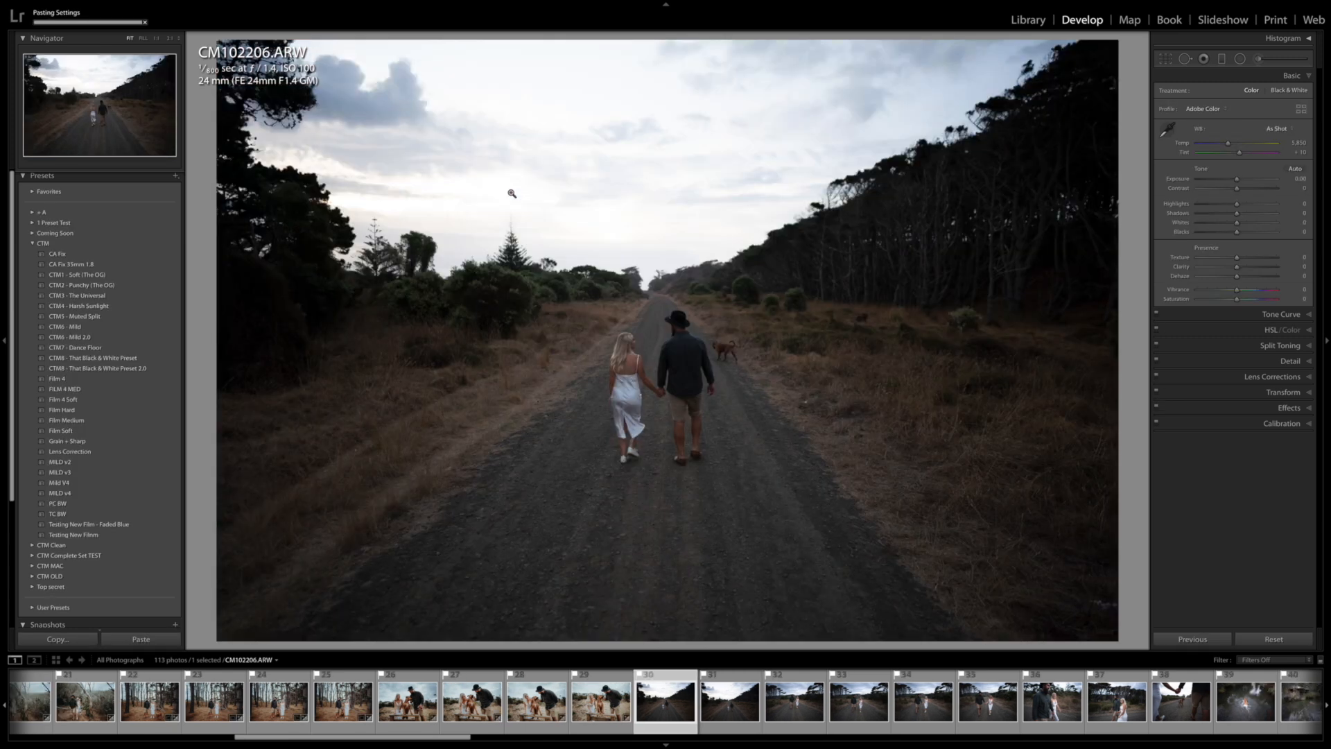
key(shift+super+v)
drag(1247, 178, 1239, 145)
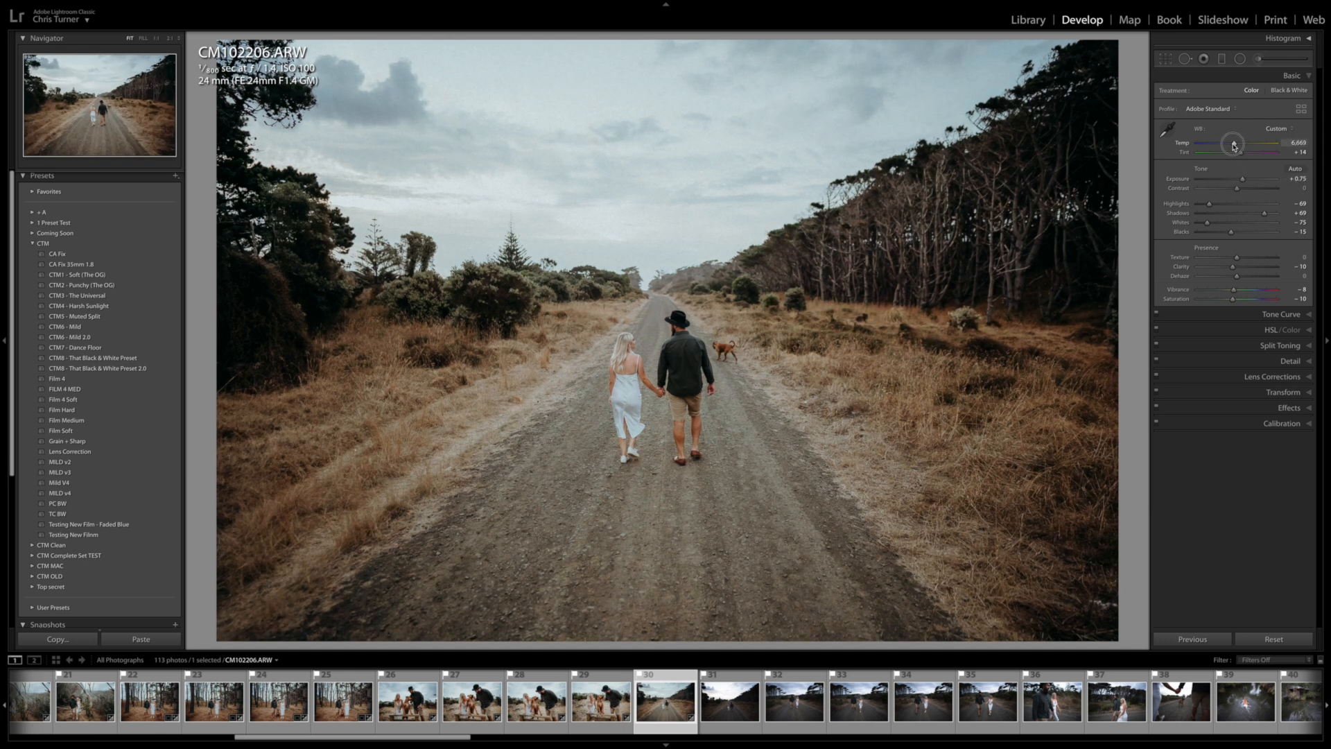
mouse_move(1240, 147)
mouse_down()
mouse_move(1242, 180)
mouse_move(1242, 156)
mouse_up()
Step: Set CM102216's exposure to +0.70, temperature to 7,084, highlights to -76 and shadows to +74, and compare it with the unedited version
key(Right)
key(Right)
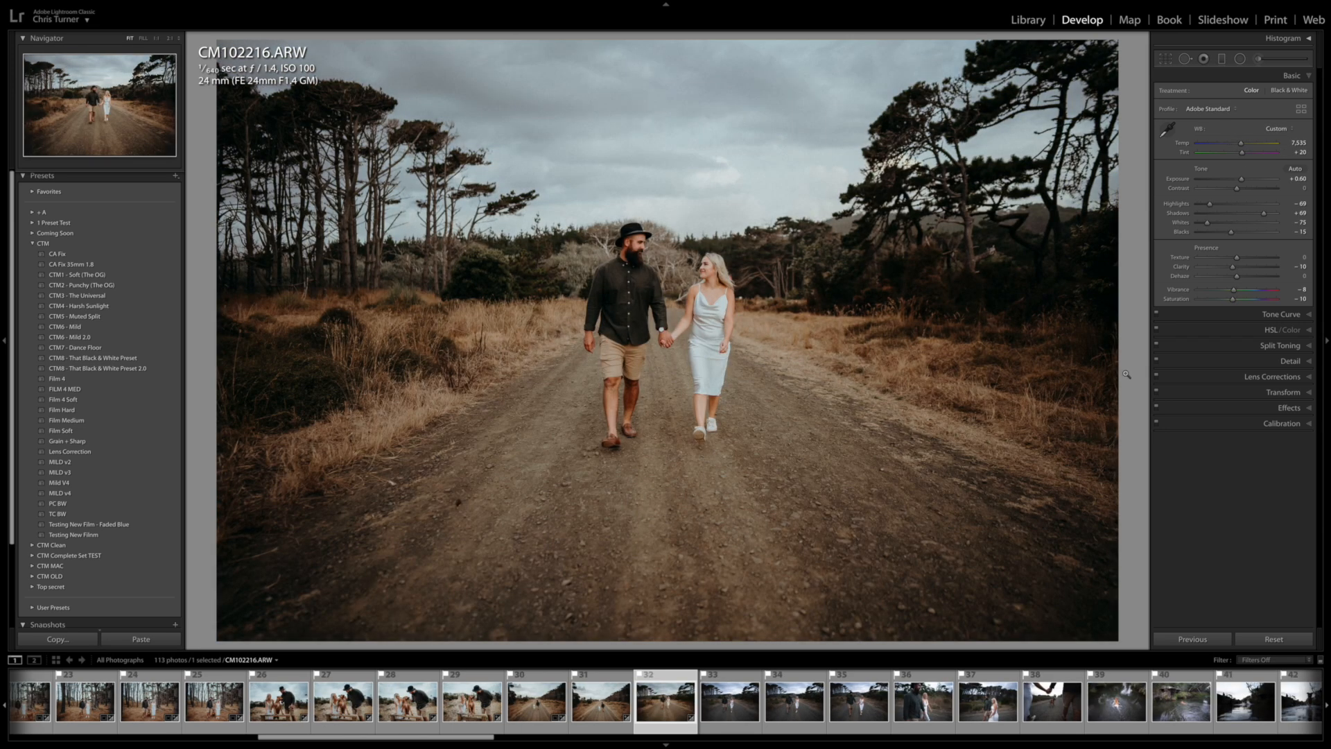
drag(1241, 179, 1238, 145)
drag(1264, 213, 1267, 214)
drag(1266, 214, 1266, 214)
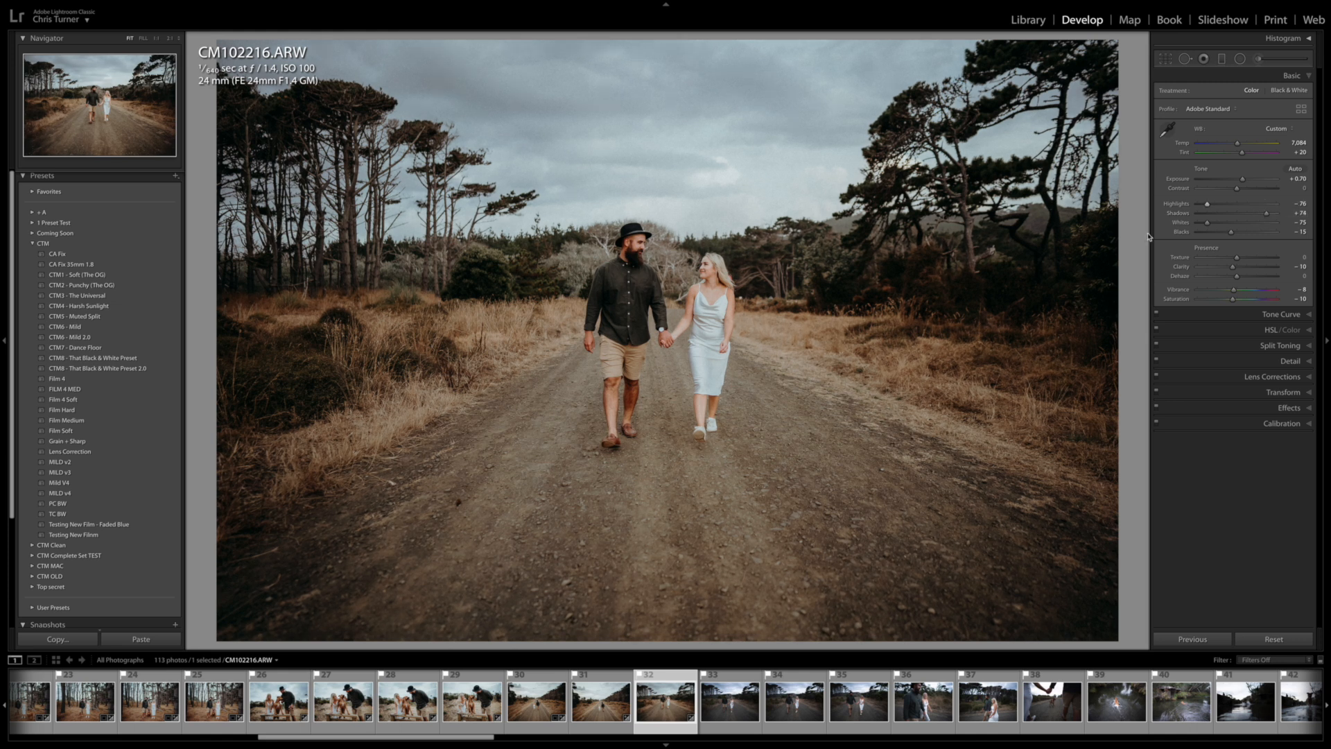
key(backslash)
key(backslash)
key(backslash)
key(backslash)
Step: Paste the settings onto CM102219, set temperature 6,956, exposure +0.75, highlights -89 and shadows +74, and compare it with CM102216
key(Right)
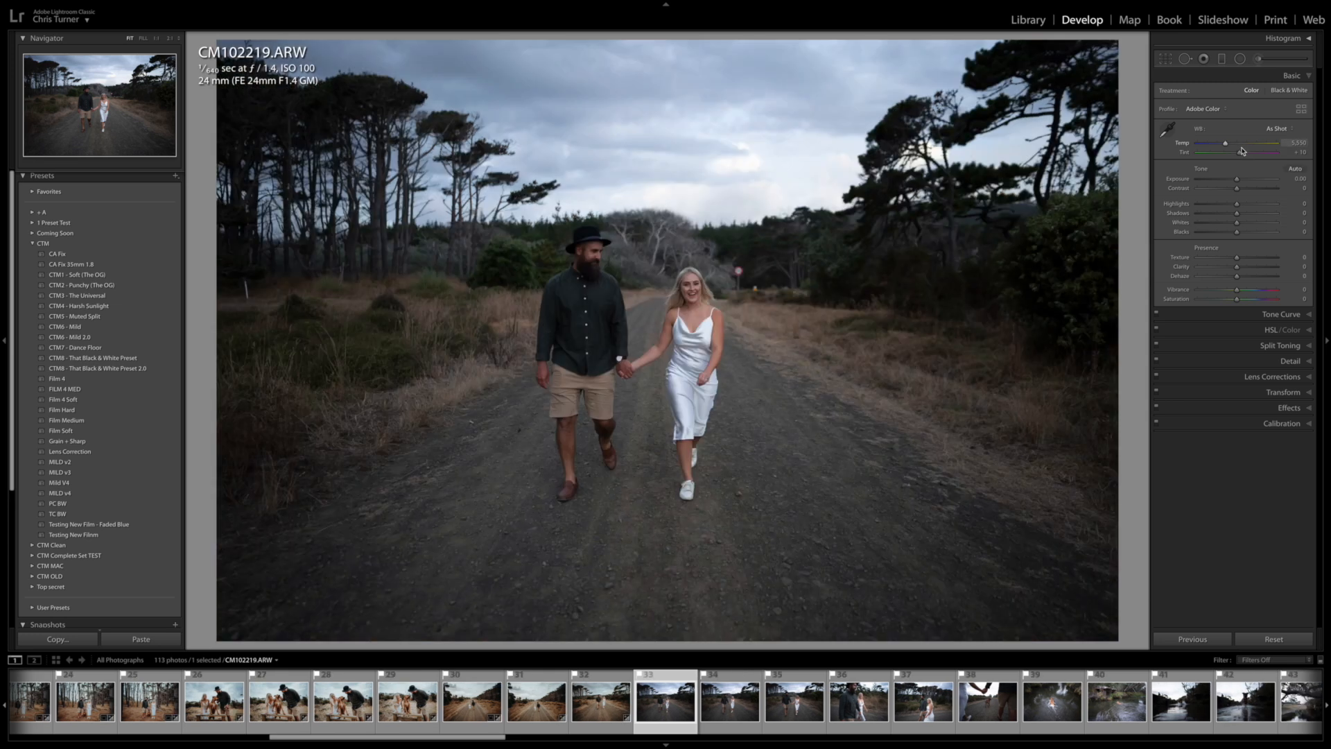
key(ctrl+shift+v)
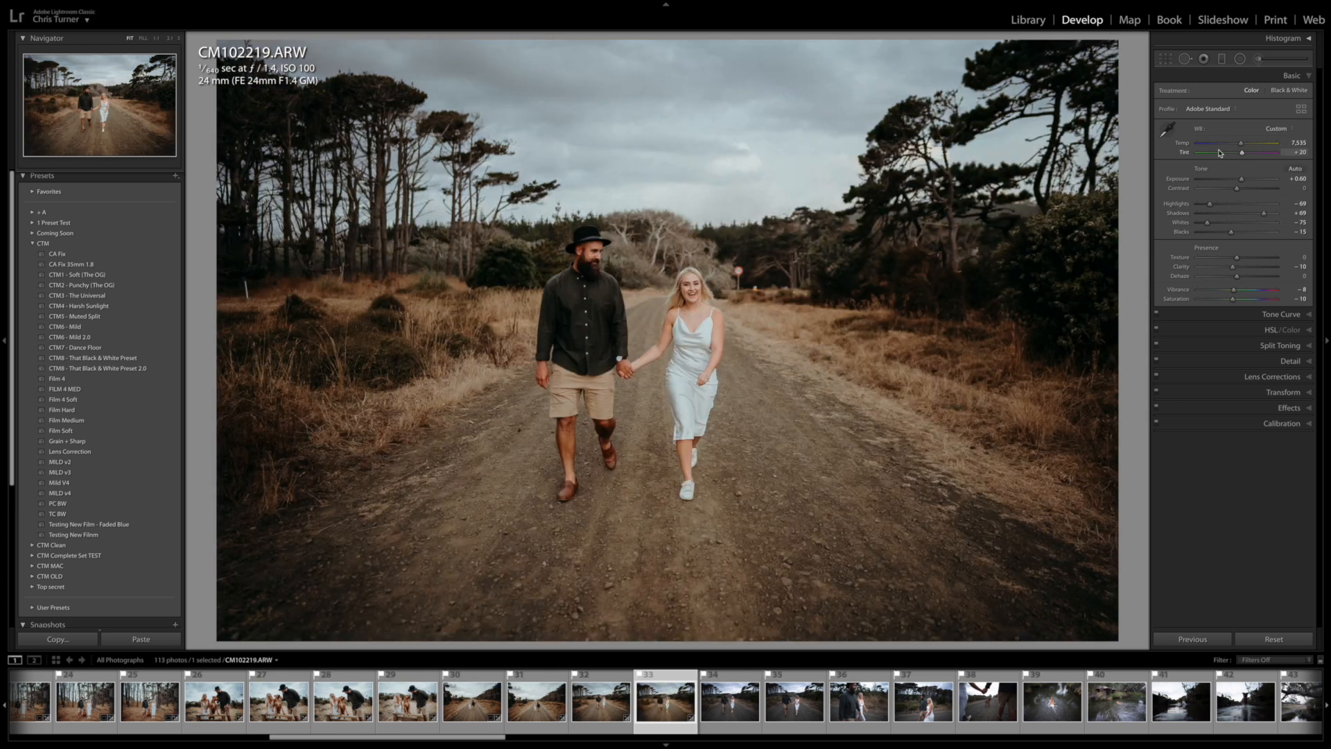
drag(1241, 143, 1268, 216)
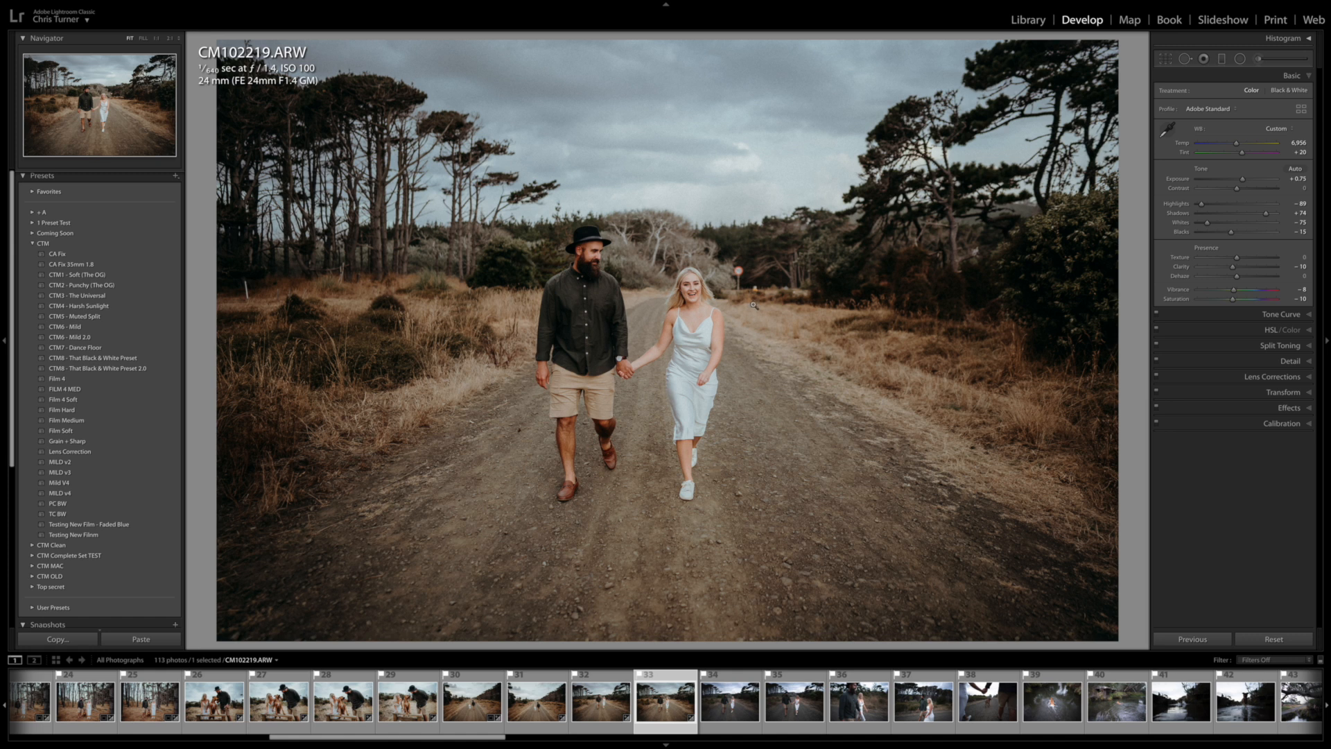
click(606, 706)
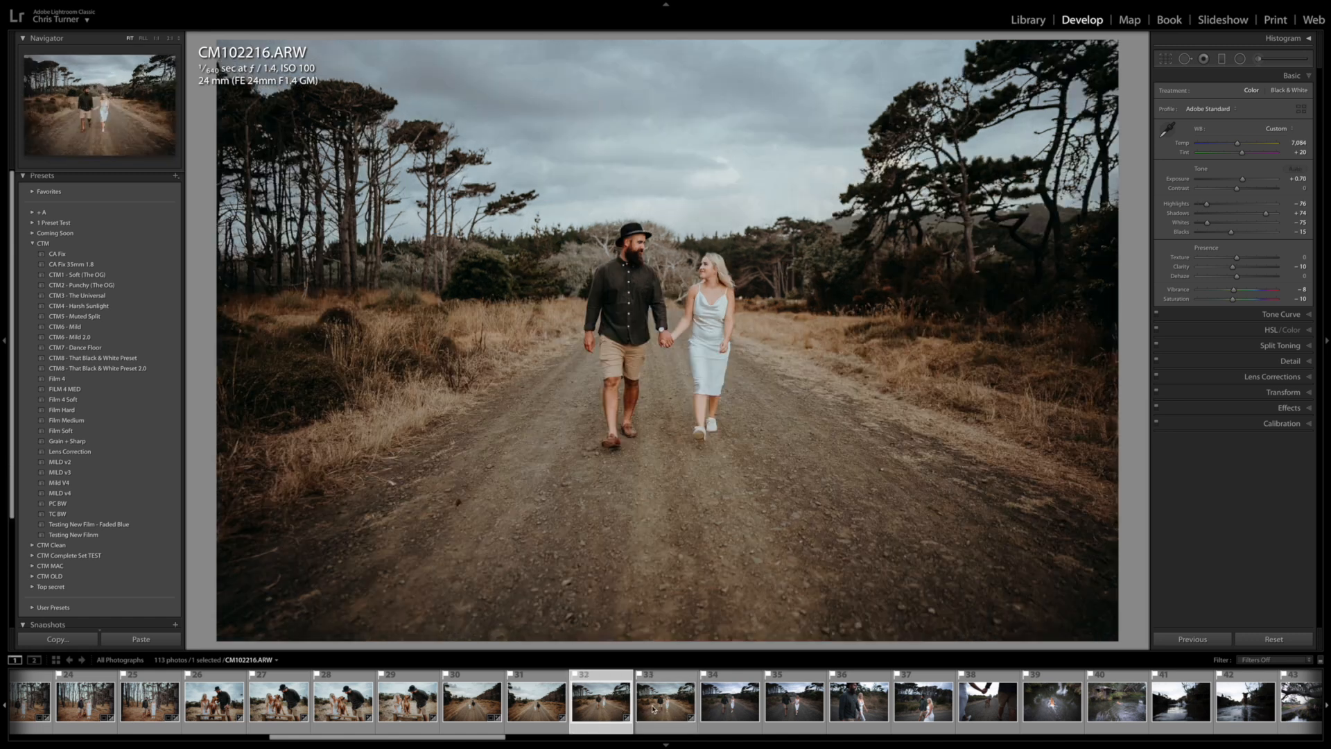
click(659, 710)
Step: Heal away the red road sign with its post and the small yellow marker behind the couple in CM102219
click(741, 285)
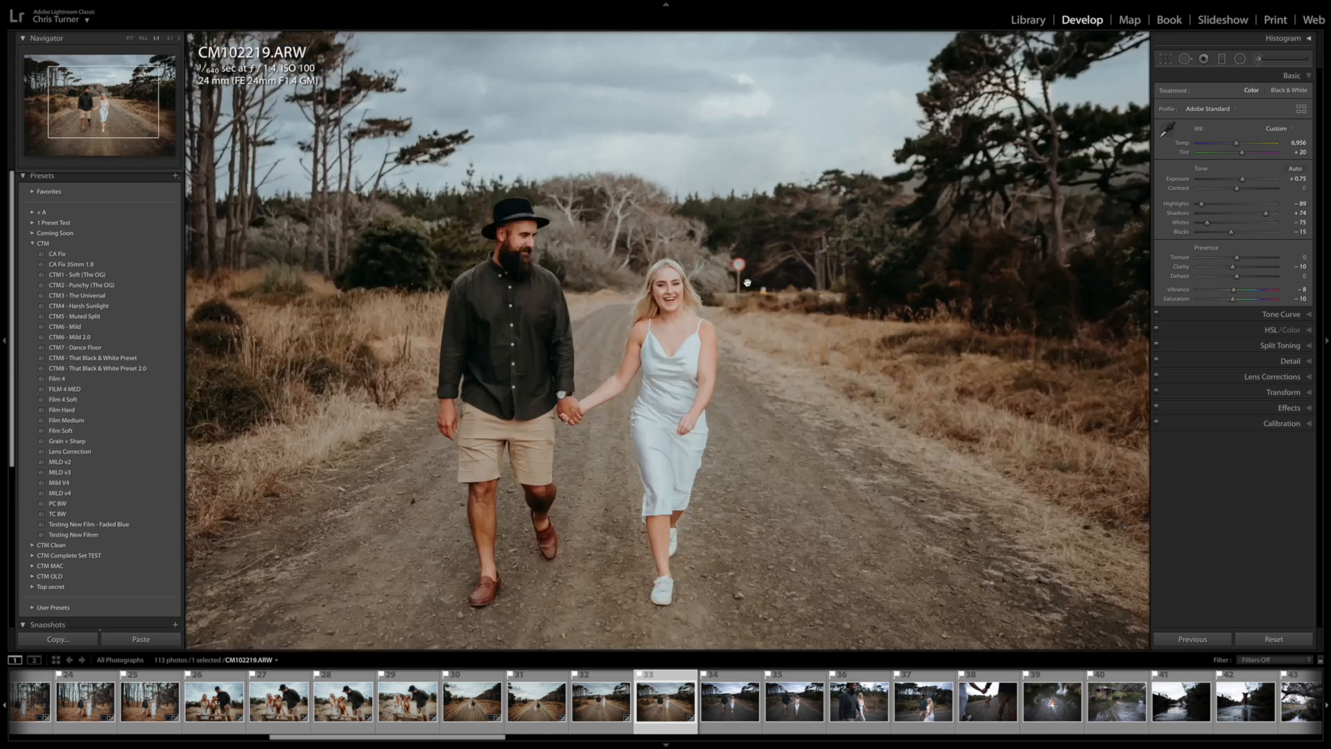
key(q)
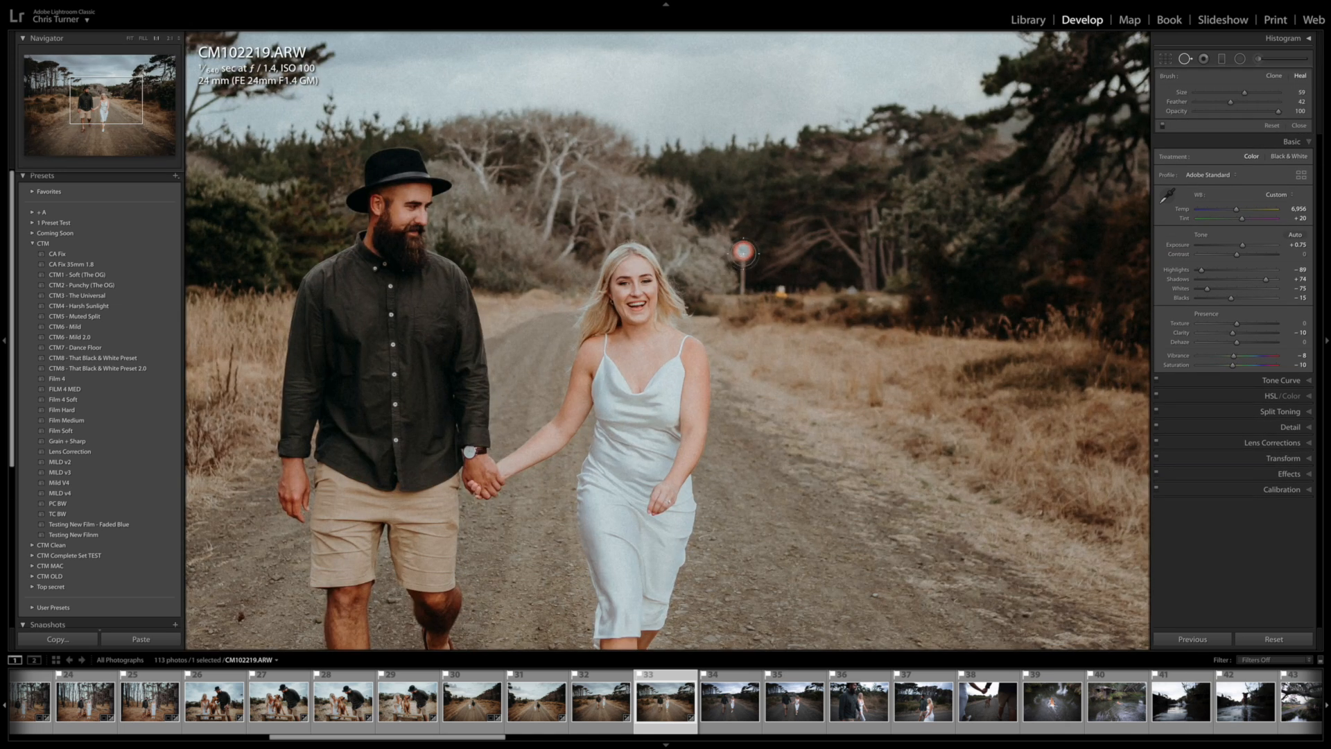
drag(743, 250, 742, 295)
click(783, 290)
key(q)
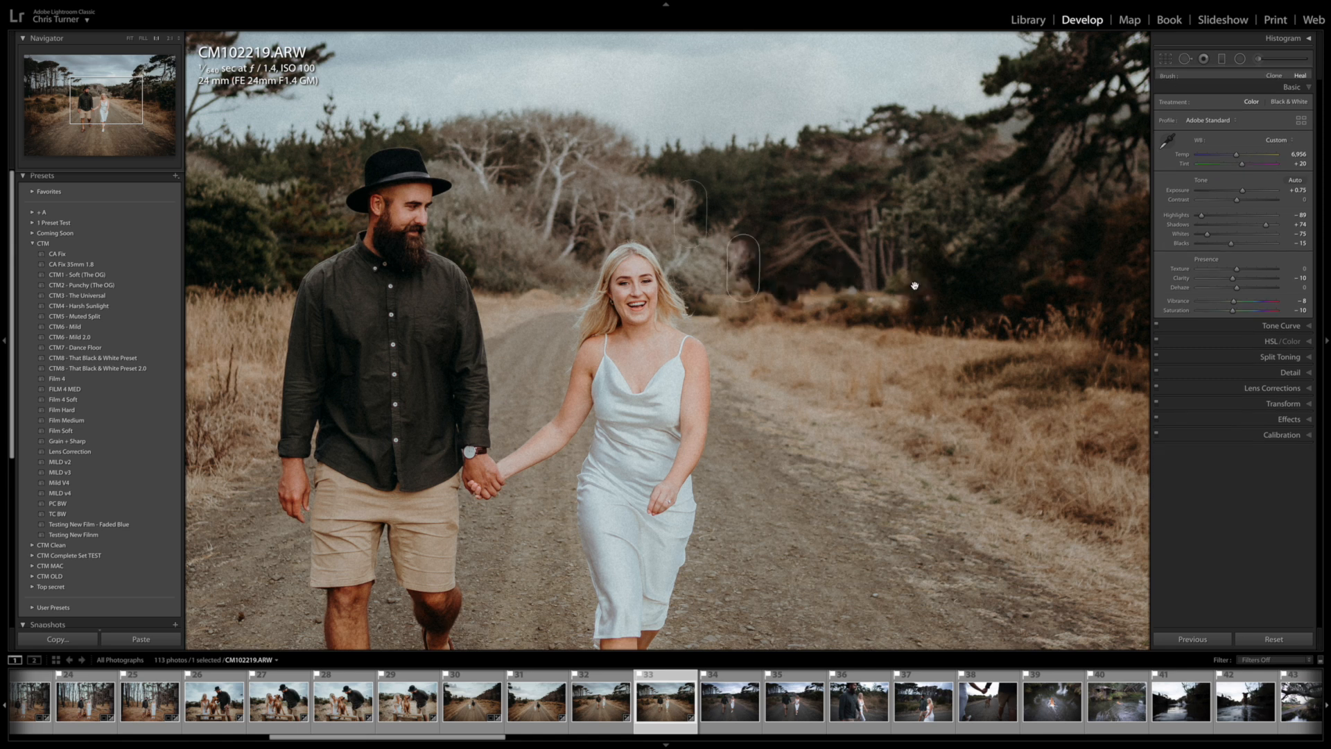
click(824, 294)
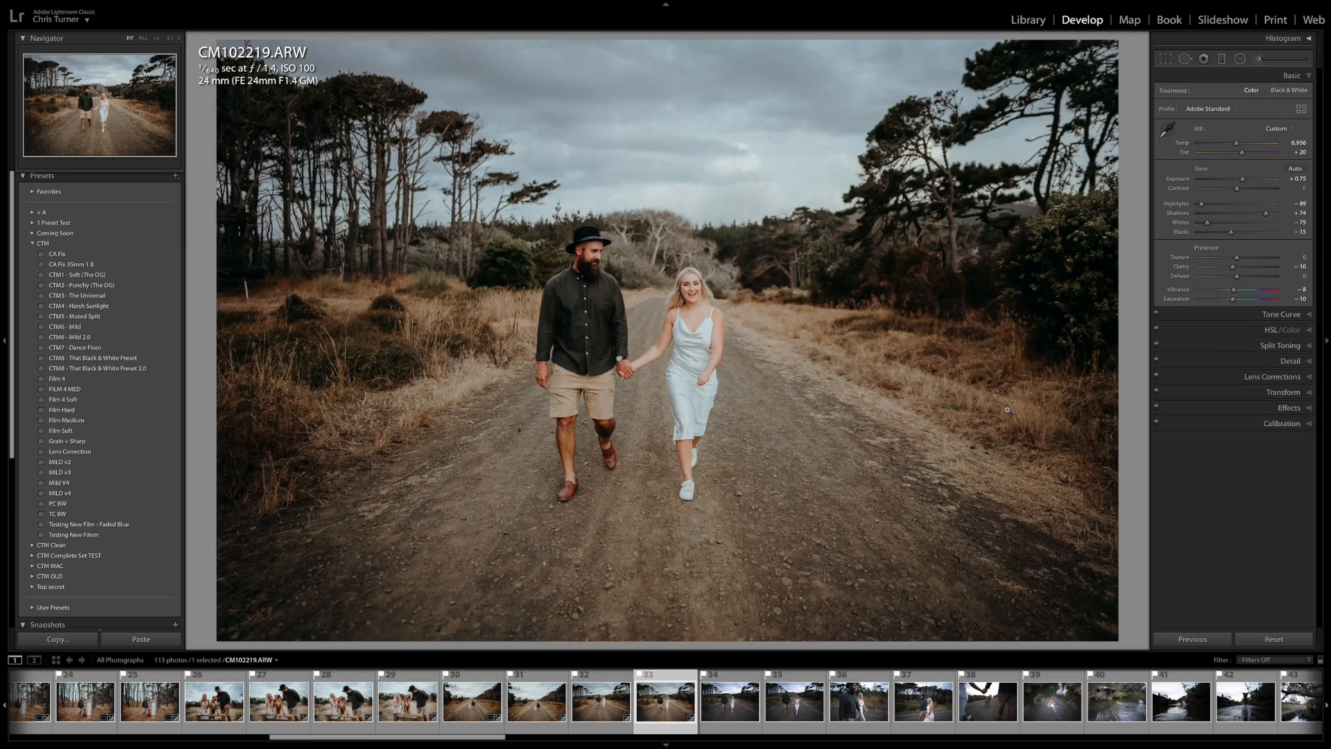
Step: Copy CM102219's develop settings and paste them onto the next two road photos, CM102222 and CM102230
key(super+shift+c)
key(Return)
key(Right)
key(super+shift+v)
key(Right)
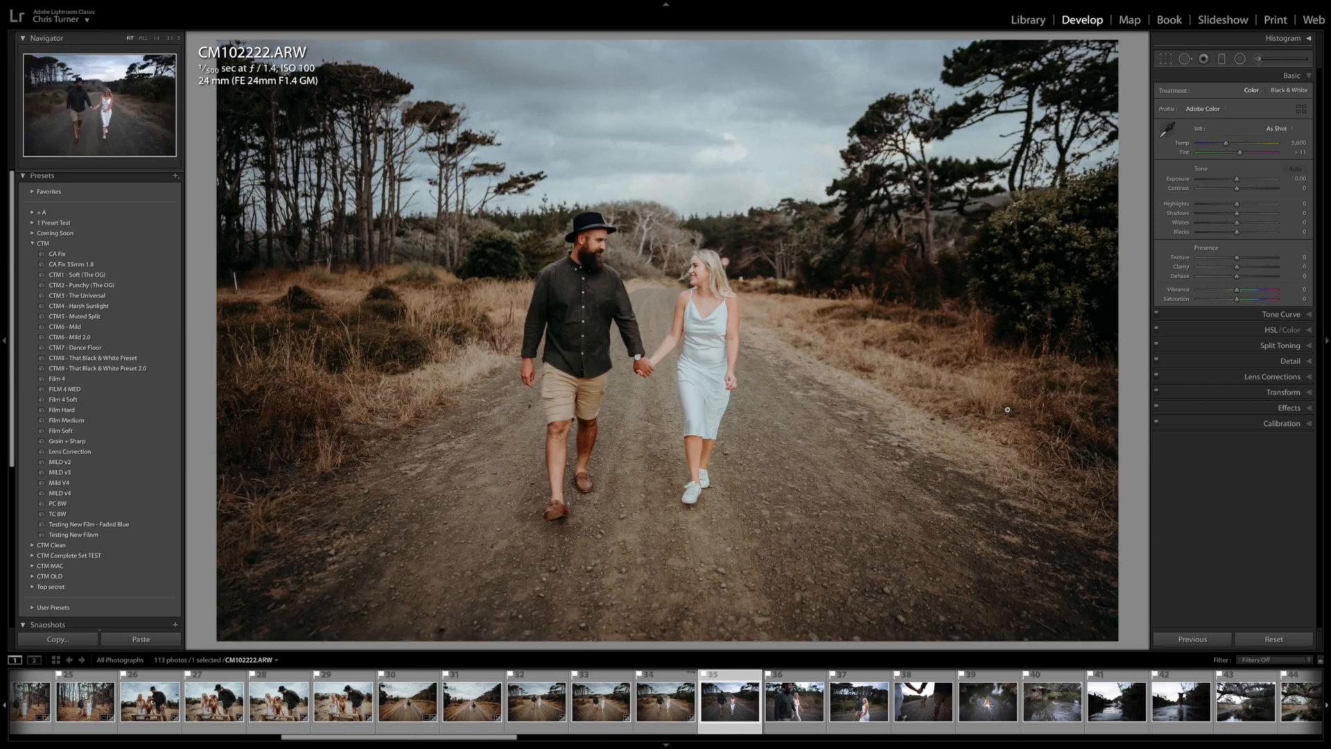
key(super+shift+v)
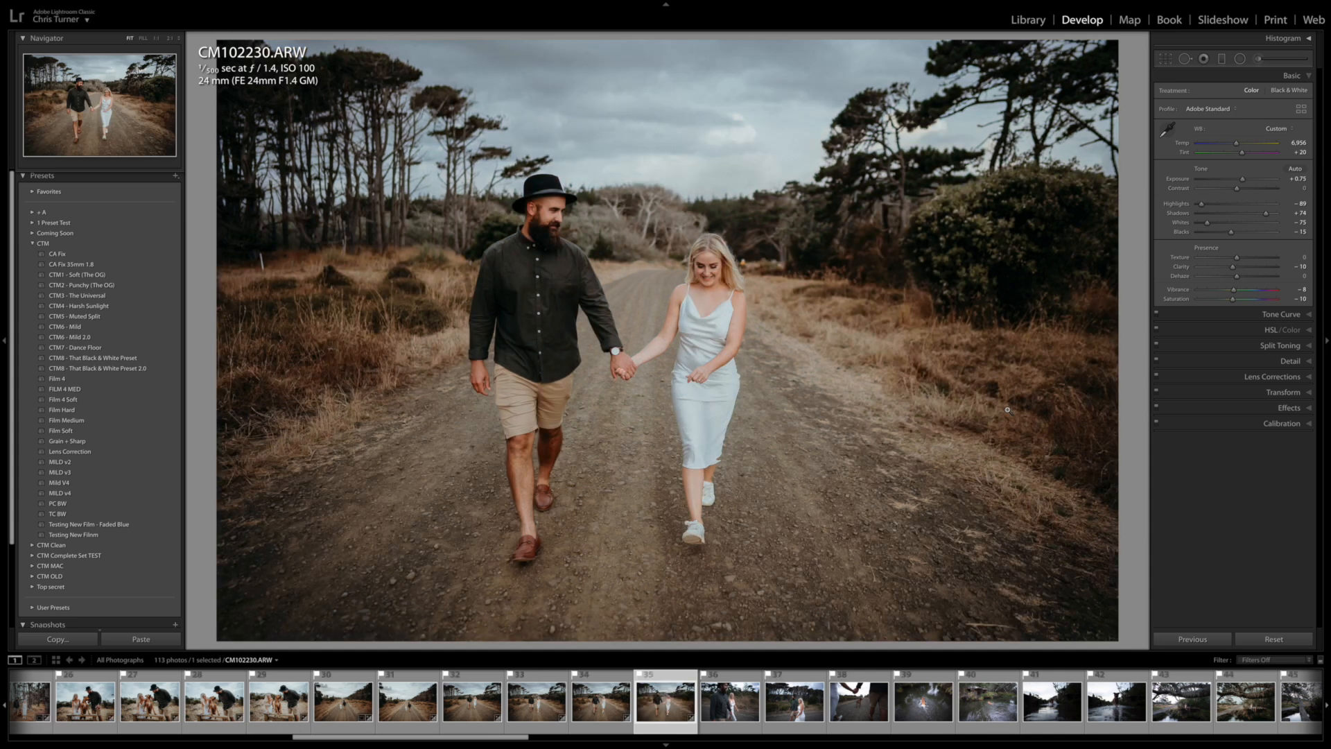
Step: Heal the distracting spot in the background beside the woman's hair in CM102230
click(730, 238)
key(q)
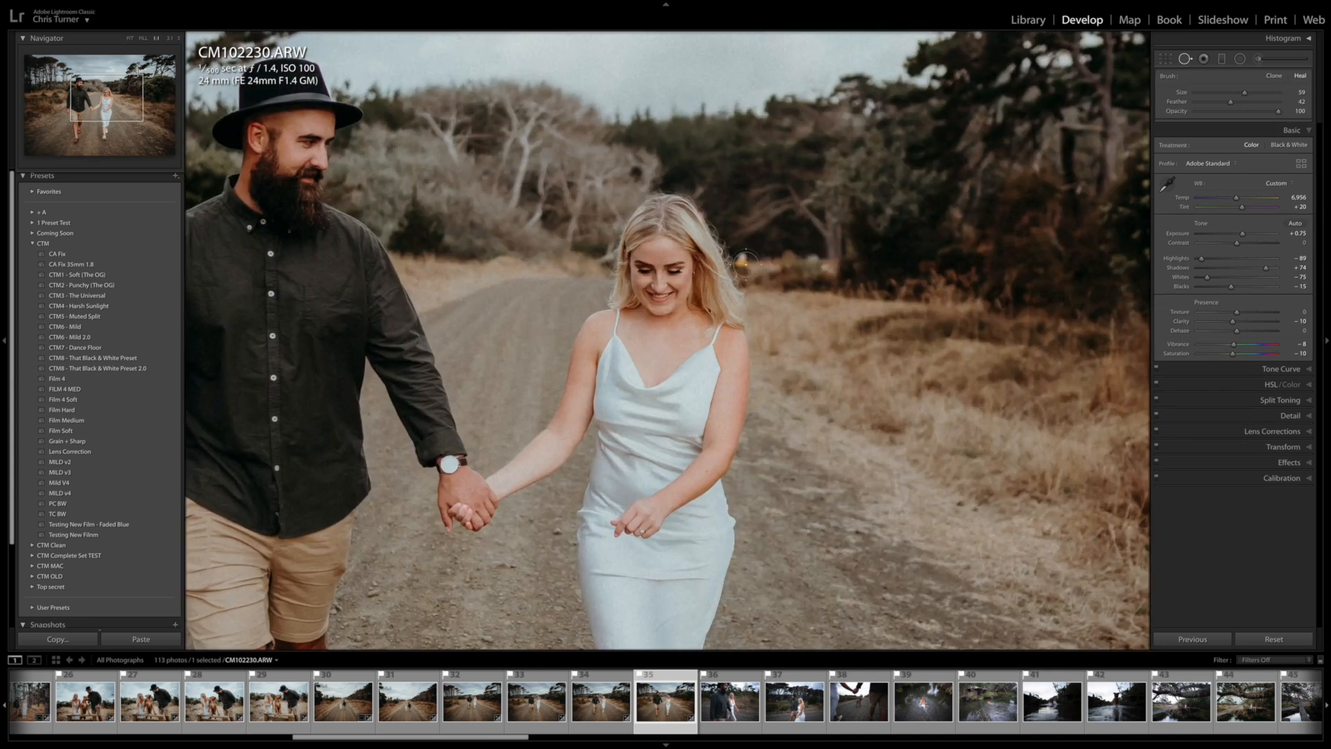
click(745, 263)
key(q)
Step: Remove the road sign beside the woman's head in CM102222 with a size 37 heal spot sampled from the nearby trees
key(Left)
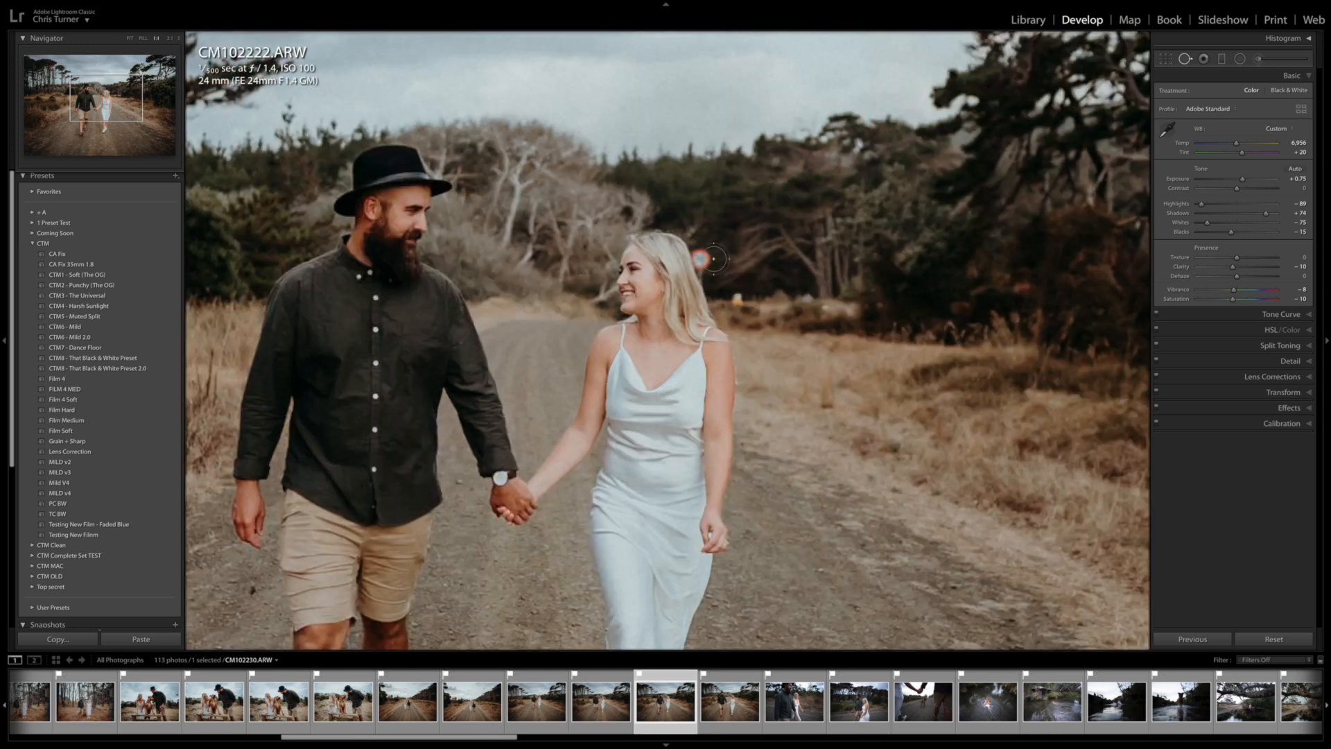
key(q)
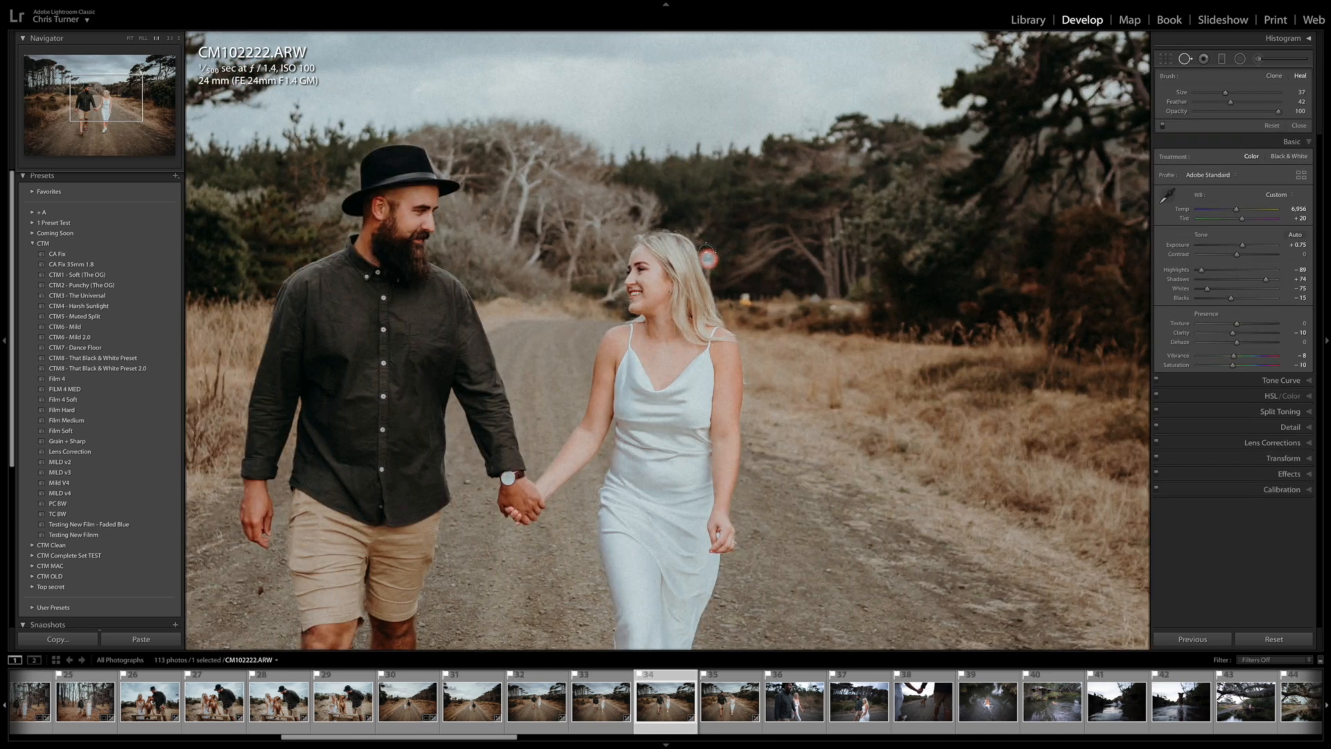
click(707, 260)
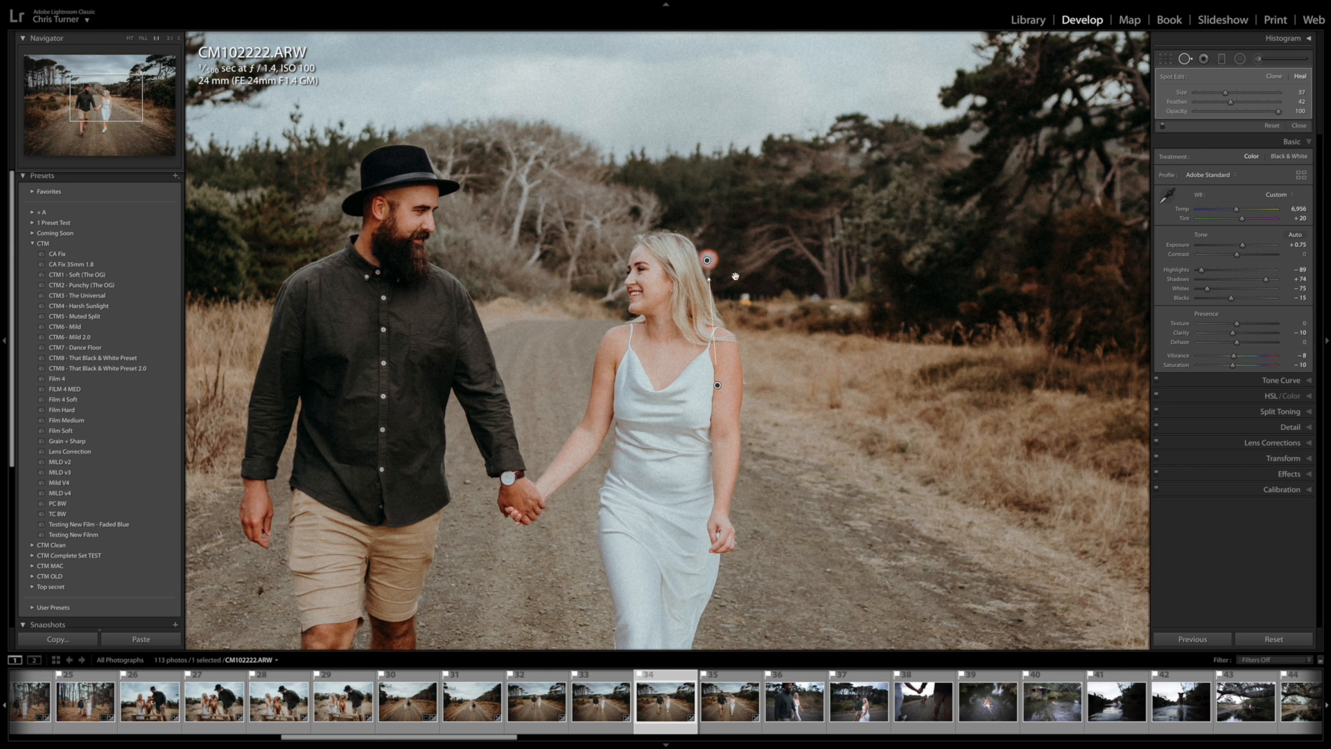
drag(726, 386, 754, 232)
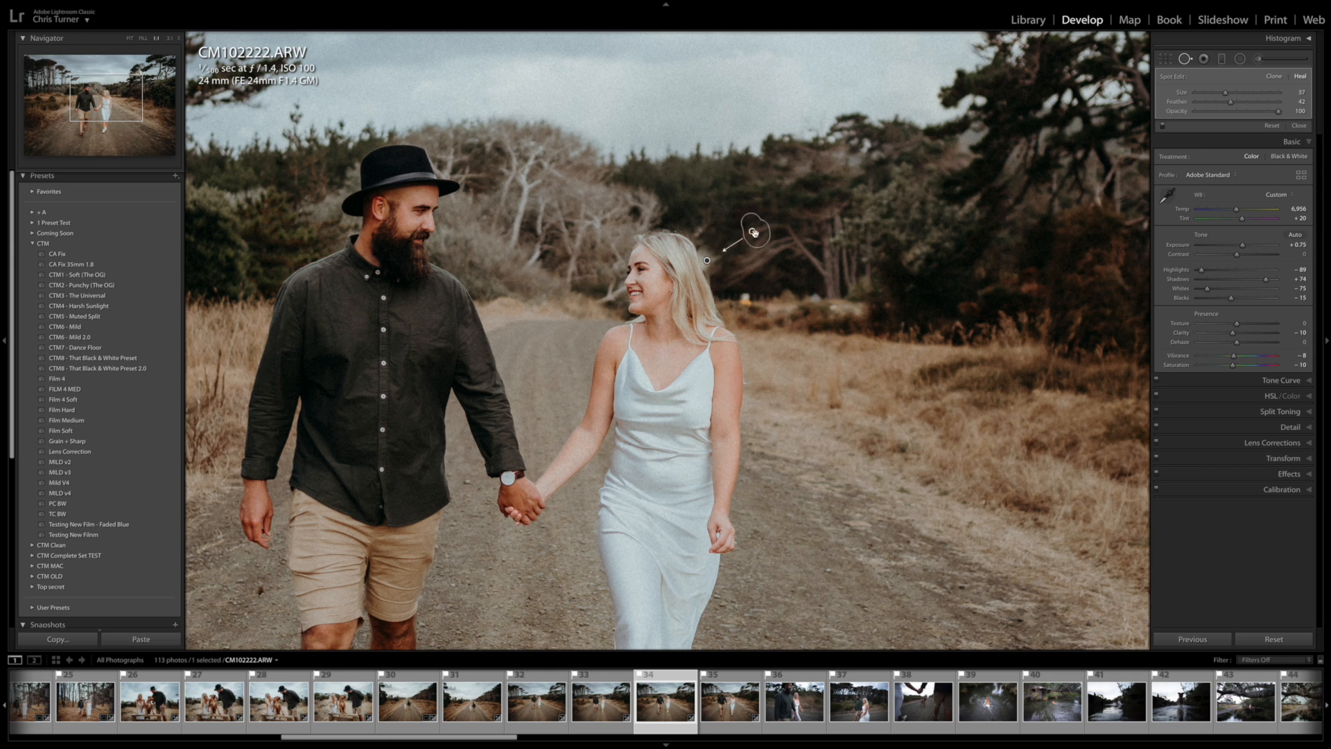
key(q)
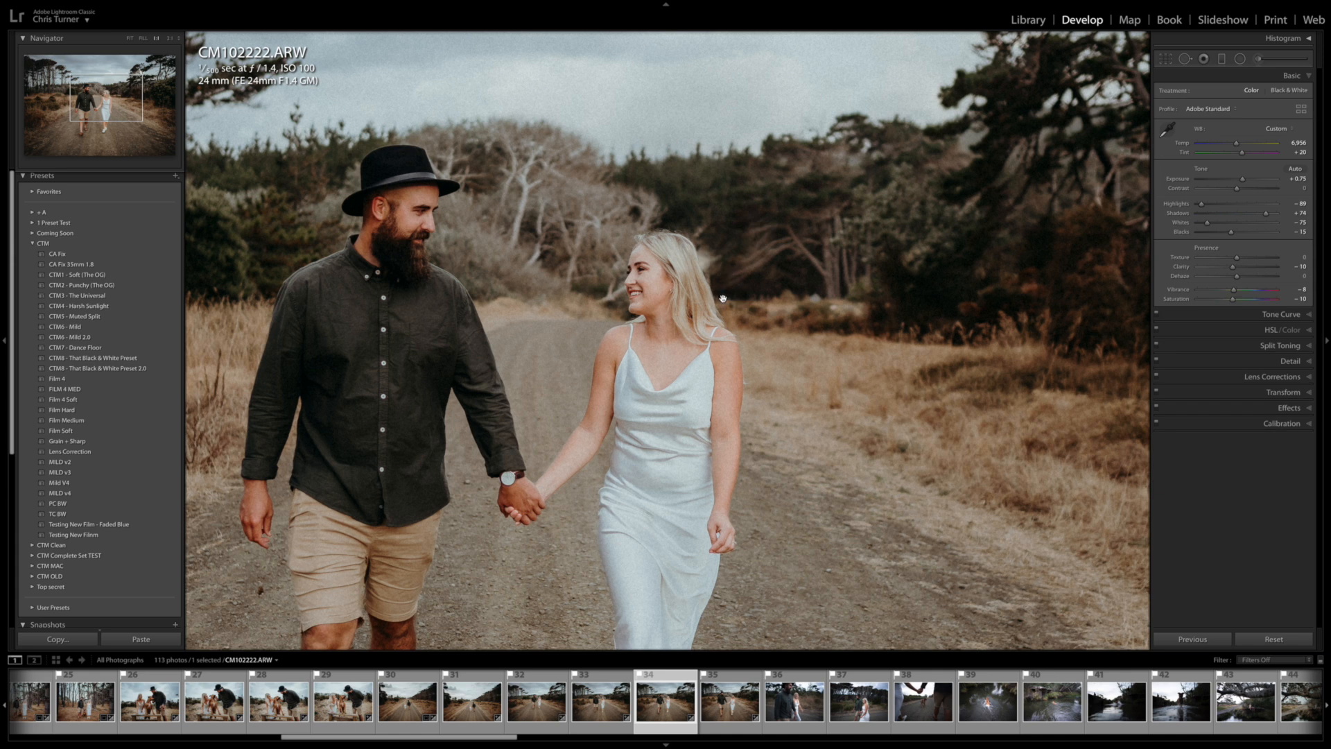
Step: Straighten the road photo CM102222 with a slight crop rotation
click(722, 298)
key(r)
drag(1131, 322, 1131, 316)
key(r)
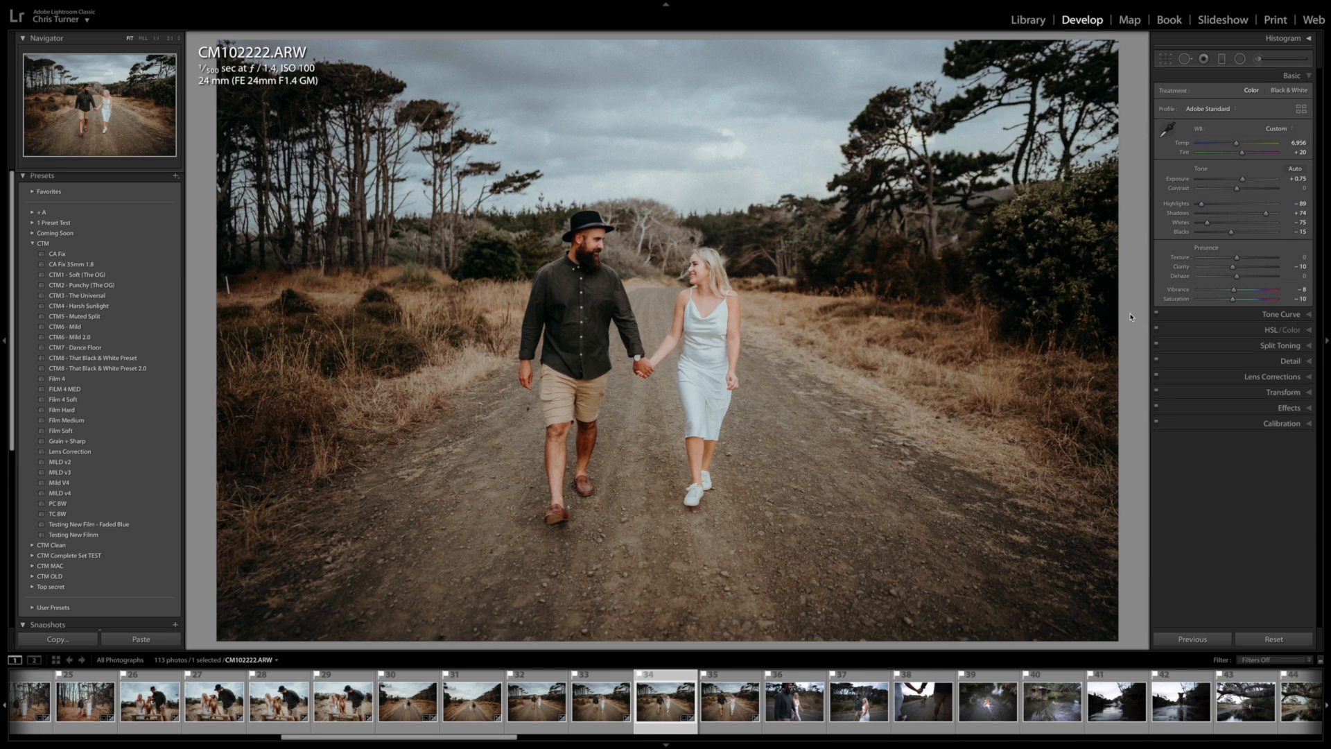
Step: Straighten the next road photo, CM102230, with a slight crop rotation and raise its exposure by one increment
key(Right)
key(r)
drag(1130, 316, 1130, 311)
key(r)
key(equal)
Step: Paste the copied settings onto CM102231, lower its exposure to +0.55 and cool its temperature to 6,578
key(Right)
key(super+shift+v)
key(minus)
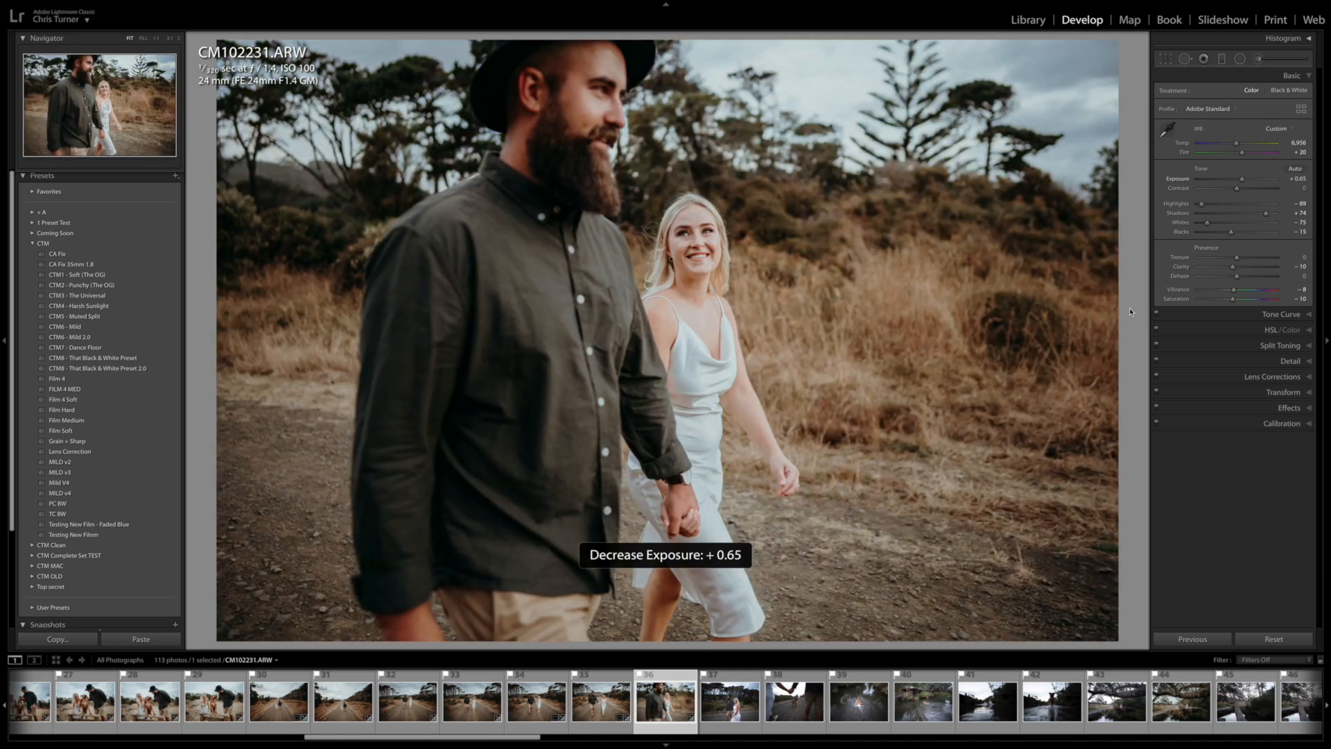
key(minus)
key(minus)
drag(1237, 143, 1235, 145)
key(equal)
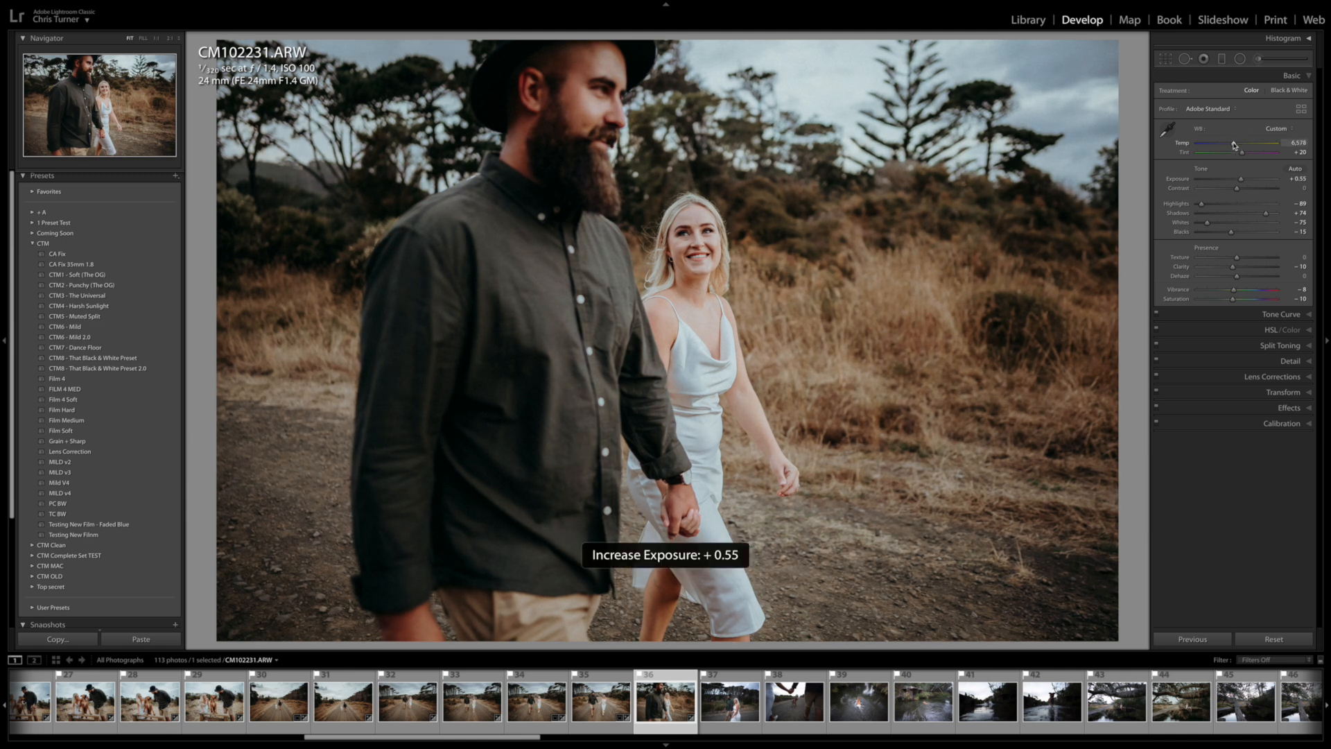
Step: Copy CM102231's develop settings, paste them onto CM102243 and set that photo's exposure to +0.65
key(ctrl+shift+c)
key(Return)
key(Right)
key(ctrl+shift+v)
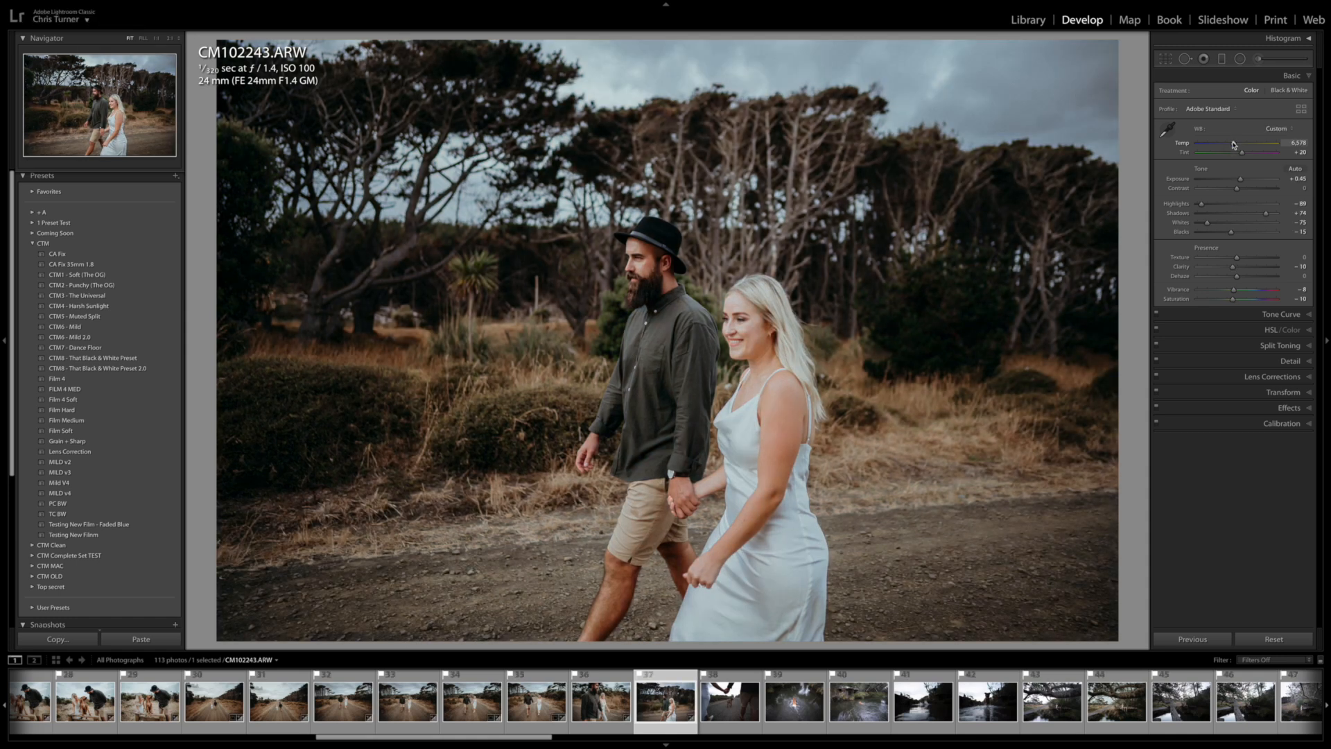
drag(1240, 180, 1243, 180)
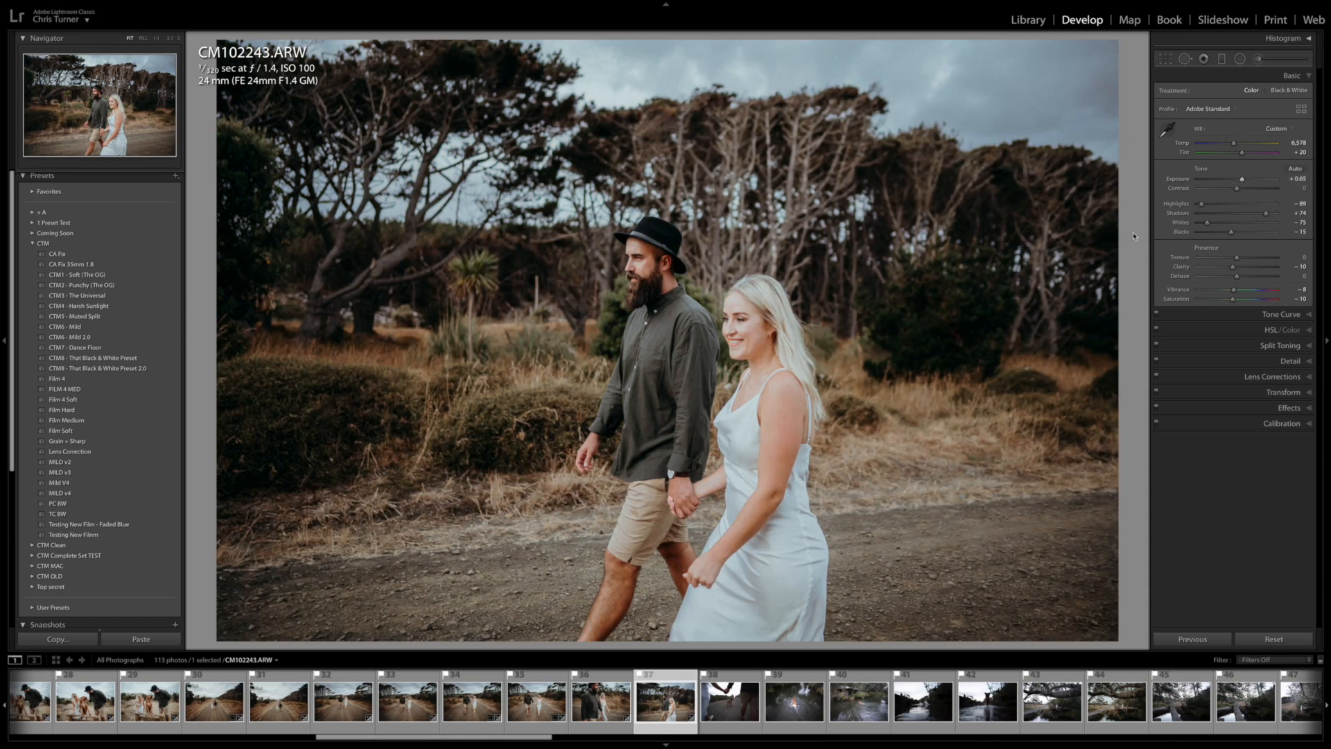
click(1243, 180)
Step: Paste the settings onto CM102256, set highlights to −68 and shadows to +63, and raise the exposure slightly
key(Right)
key(ctrl+shift+v)
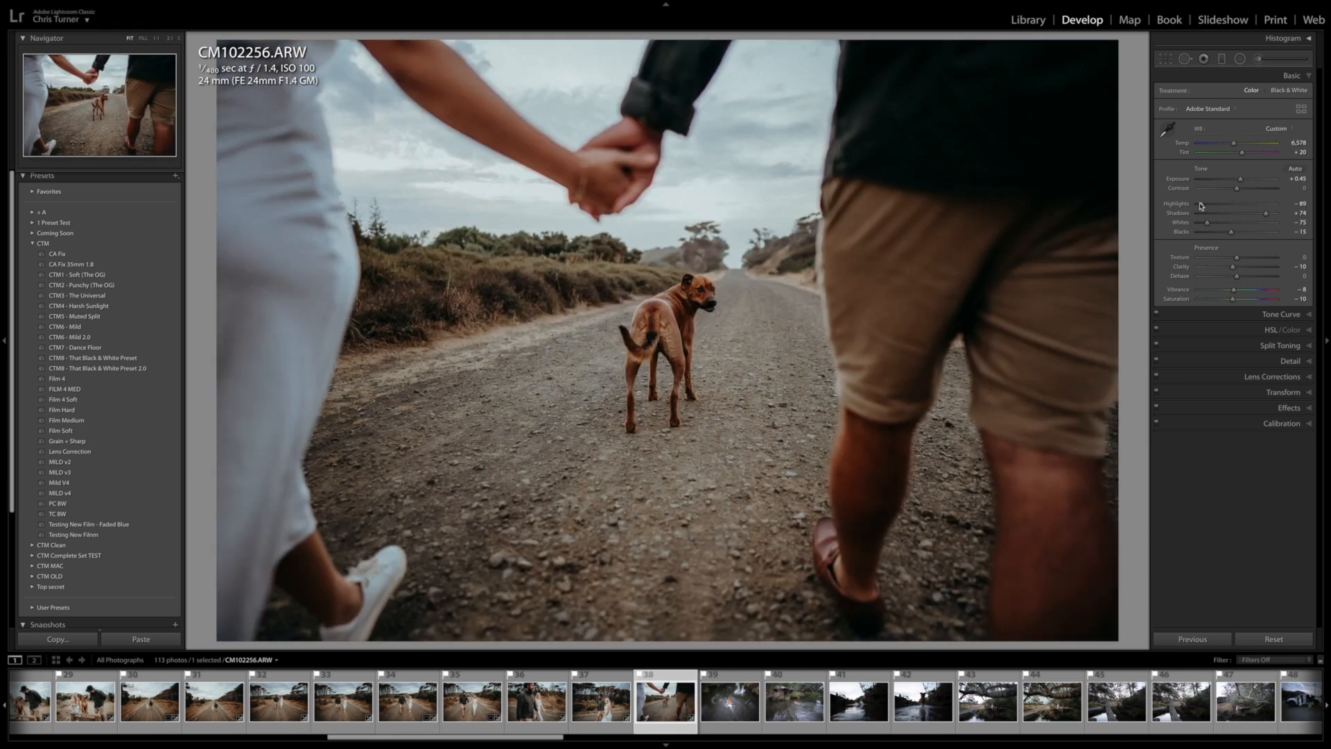
drag(1203, 204, 1212, 206)
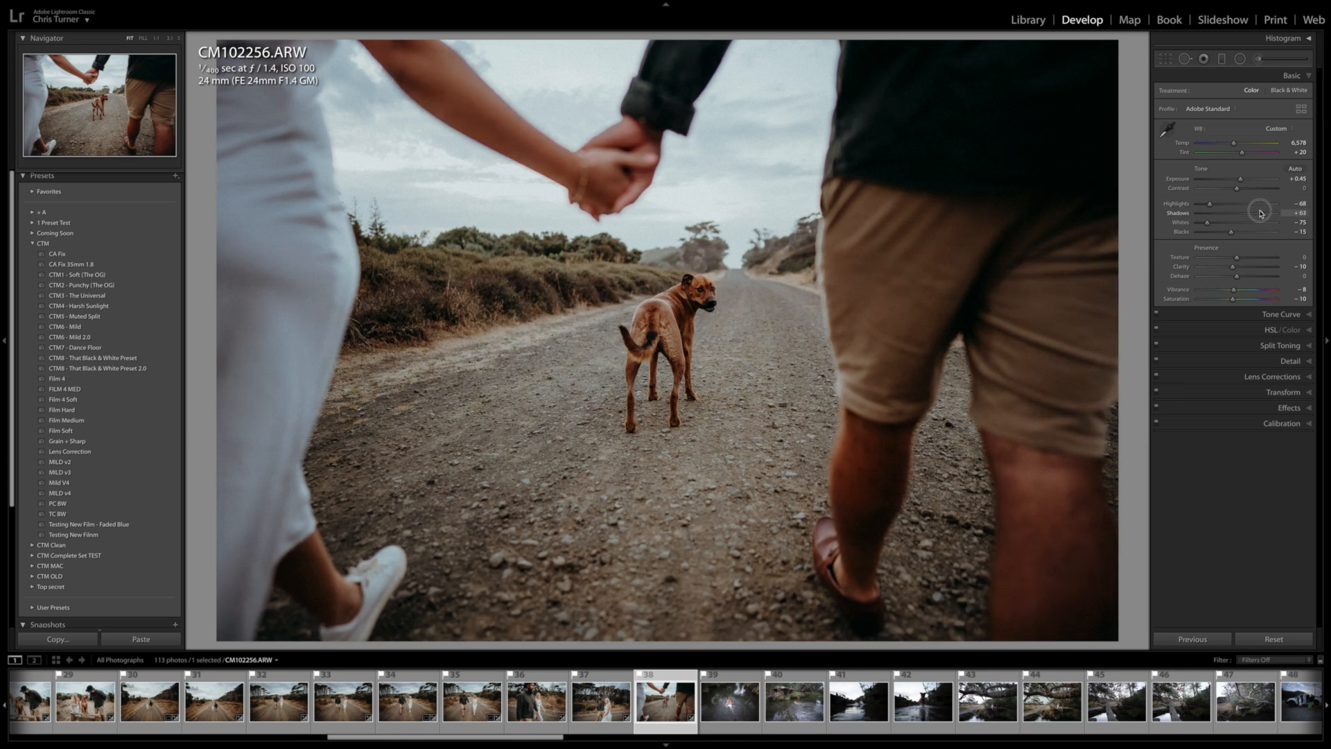
click(1259, 214)
drag(1240, 179, 1241, 179)
key(r)
Step: Paste the settings onto CM102260, set exposure +0.40, temperature 6,925 and tint +29, and straighten it slightly
key(Right)
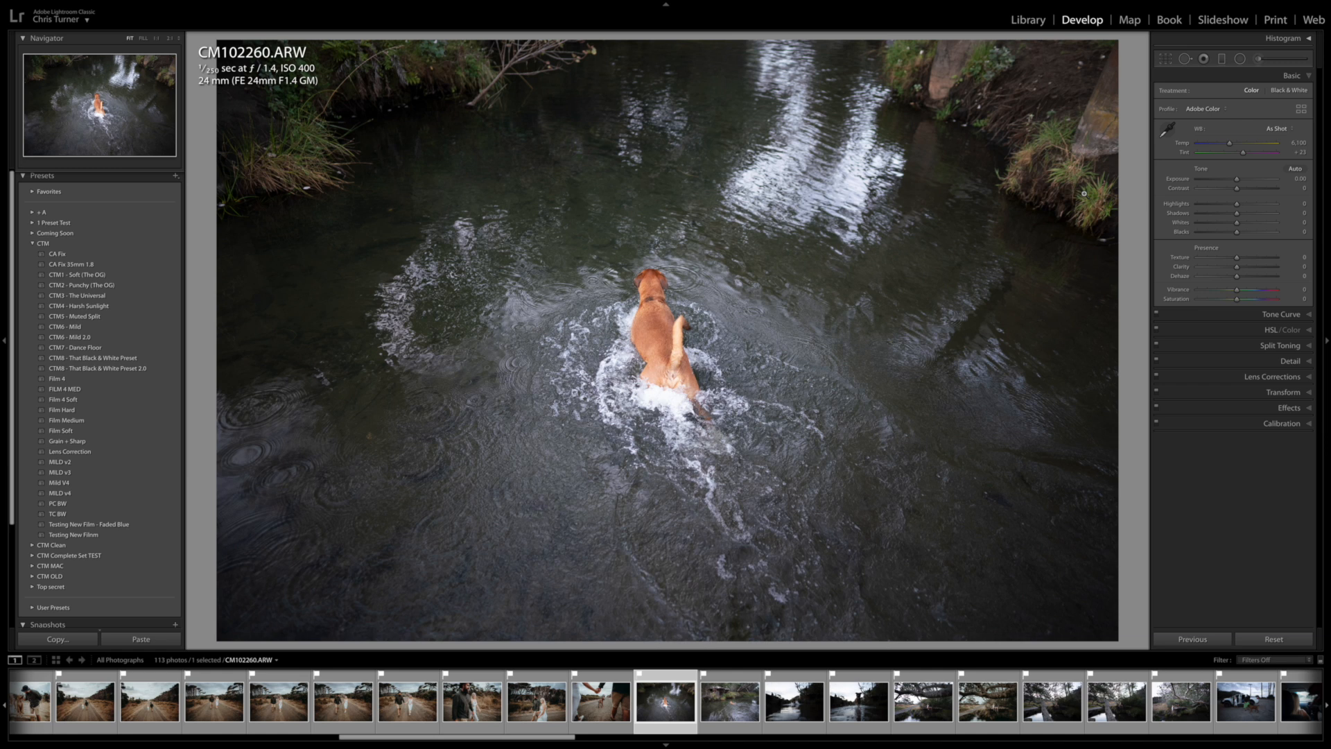
key(ctrl+shift+v)
mouse_move(1241, 181)
mouse_down()
mouse_move(1235, 143)
mouse_move(1244, 155)
mouse_up()
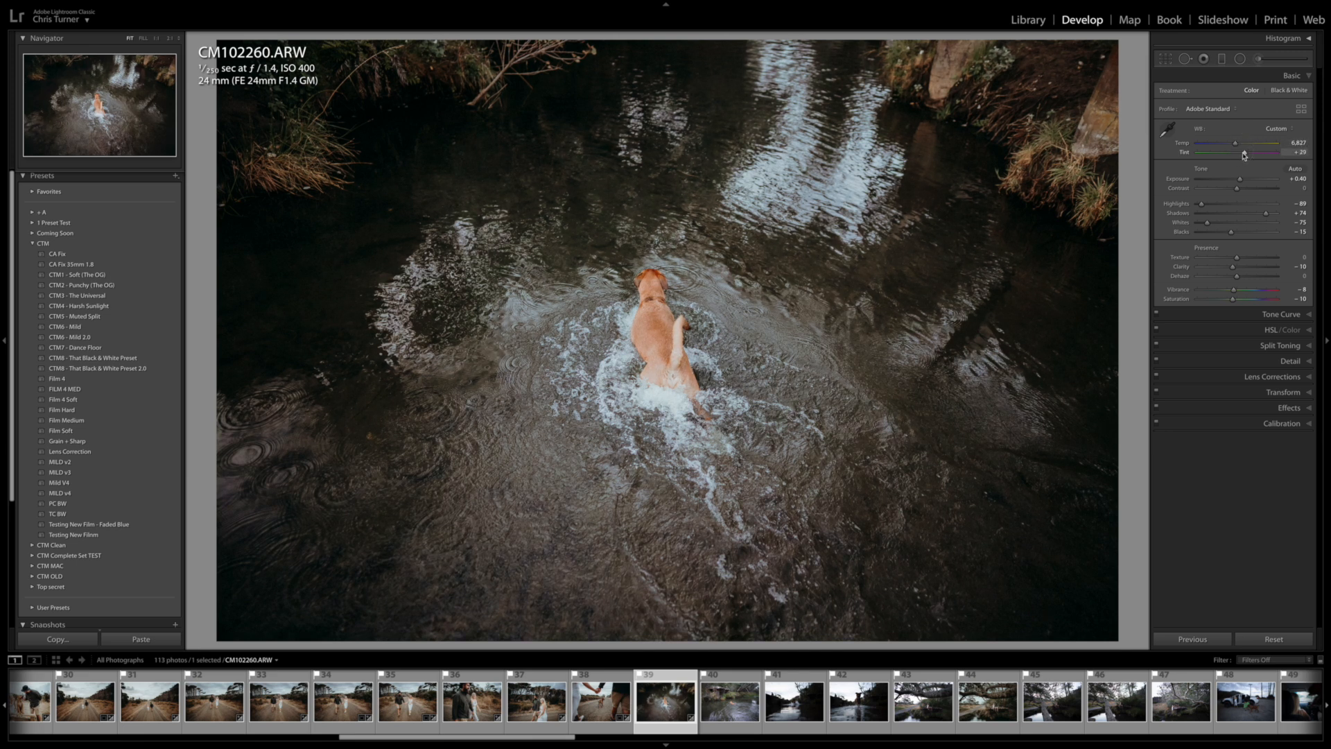
drag(1236, 144, 1237, 144)
key(r)
drag(1136, 230, 1137, 228)
key(r)
Step: Copy CM102260's develop settings and paste them onto the next two river photos, CM102262 and CM102263
key(Right)
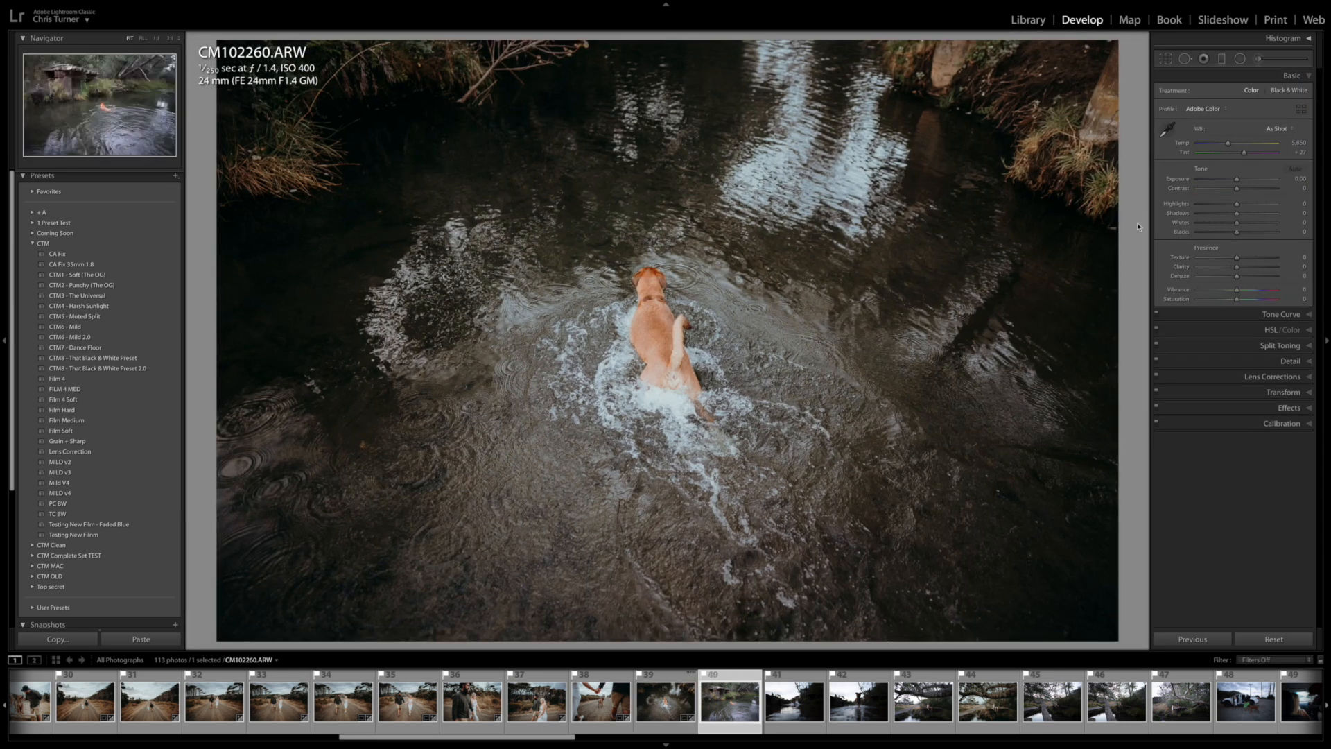
key(ctrl+shift+v)
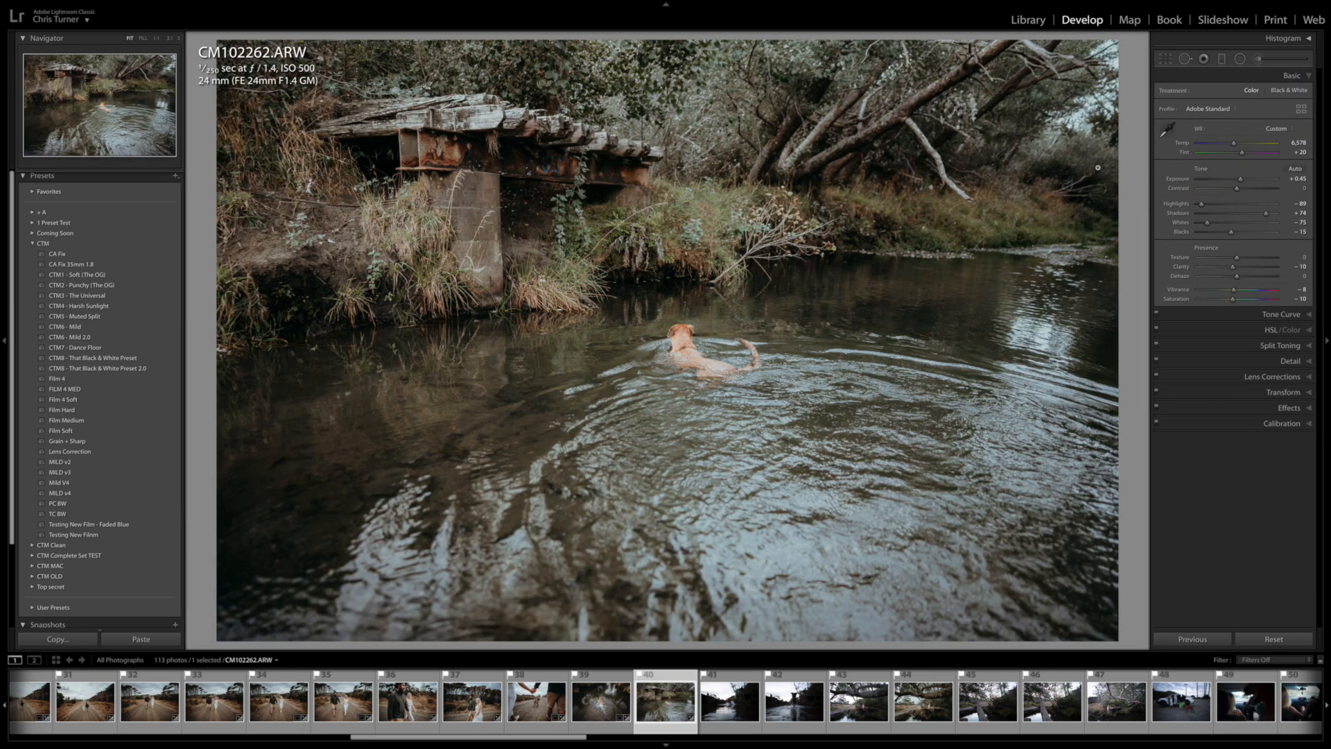
key(Left)
key(ctrl+shift+c)
key(Return)
key(Right)
key(ctrl+shift+v)
key(Right)
key(ctrl+shift+v)
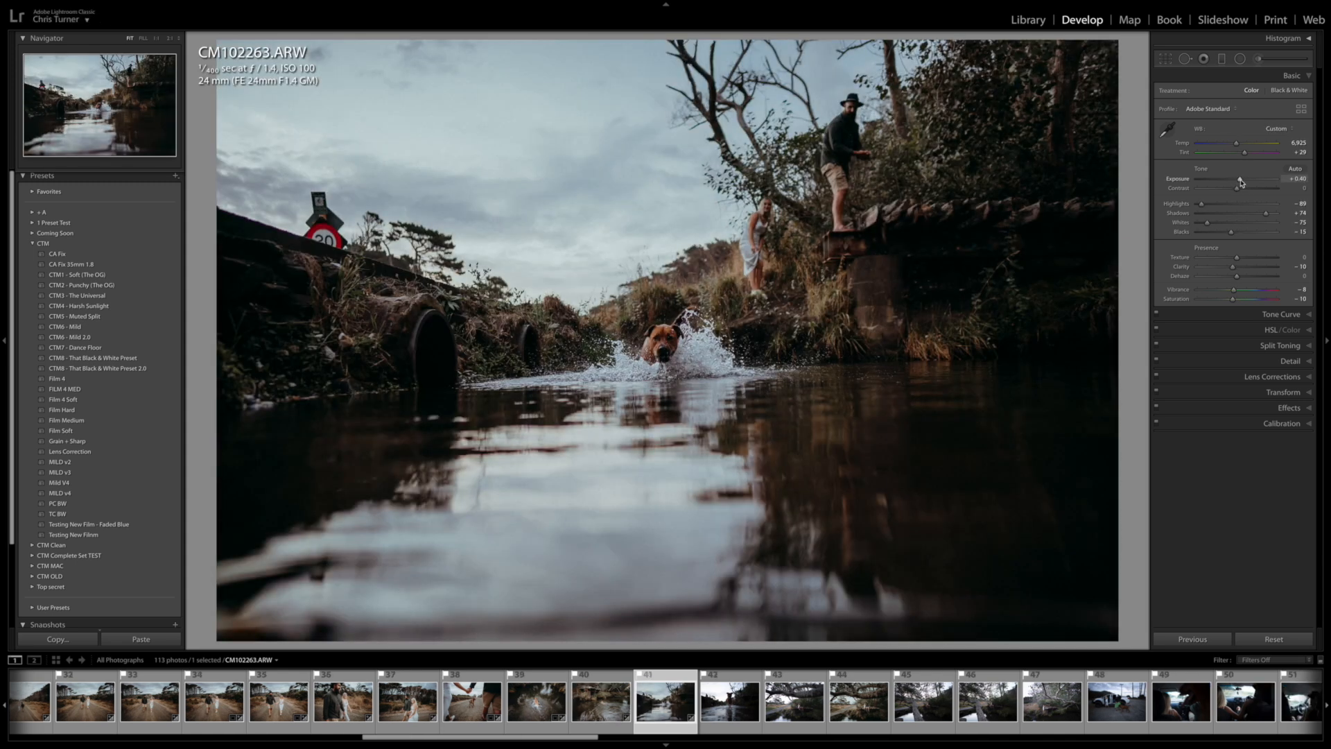
Step: Set CM102263's exposure to +1.05, highlights −74, shadows +65, temperature 7,719 and tint +18, and straighten it by 1.25
drag(1238, 182, 1246, 181)
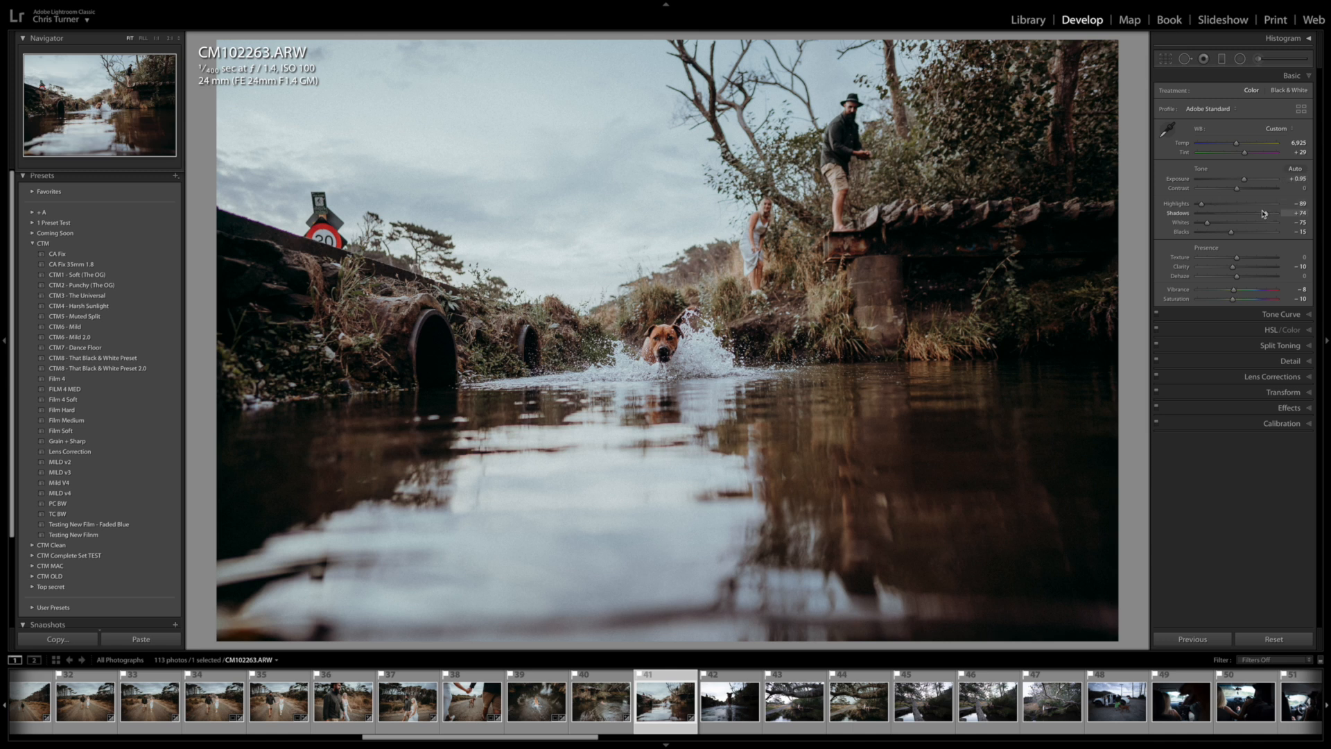
drag(1266, 213, 1208, 203)
drag(1244, 153, 1227, 152)
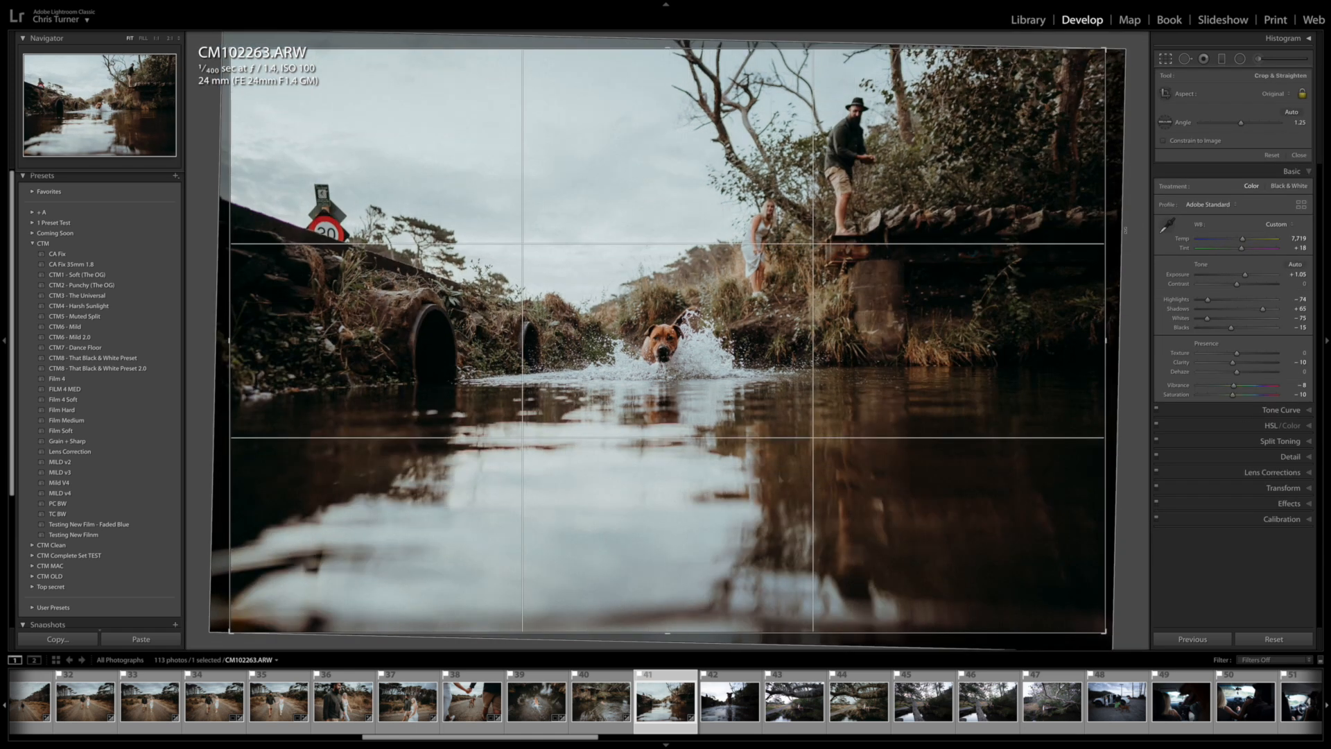
Step: Heal the speed sign and its post above the riverbank in CM102263, starting with a size 37 brush
key(q)
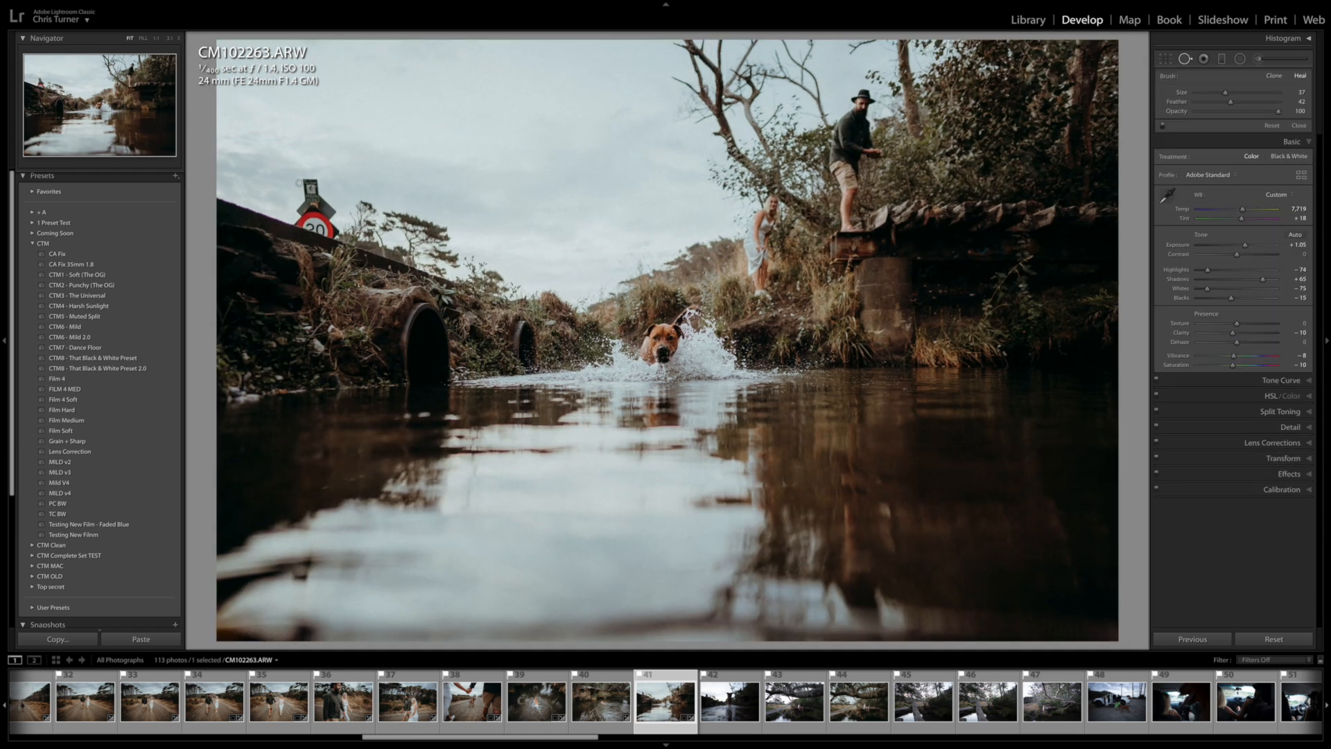
mouse_move(302, 181)
mouse_down()
mouse_move(314, 189)
mouse_move(289, 222)
mouse_move(333, 229)
mouse_move(310, 216)
mouse_move(316, 192)
mouse_move(324, 212)
mouse_move(256, 184)
mouse_up()
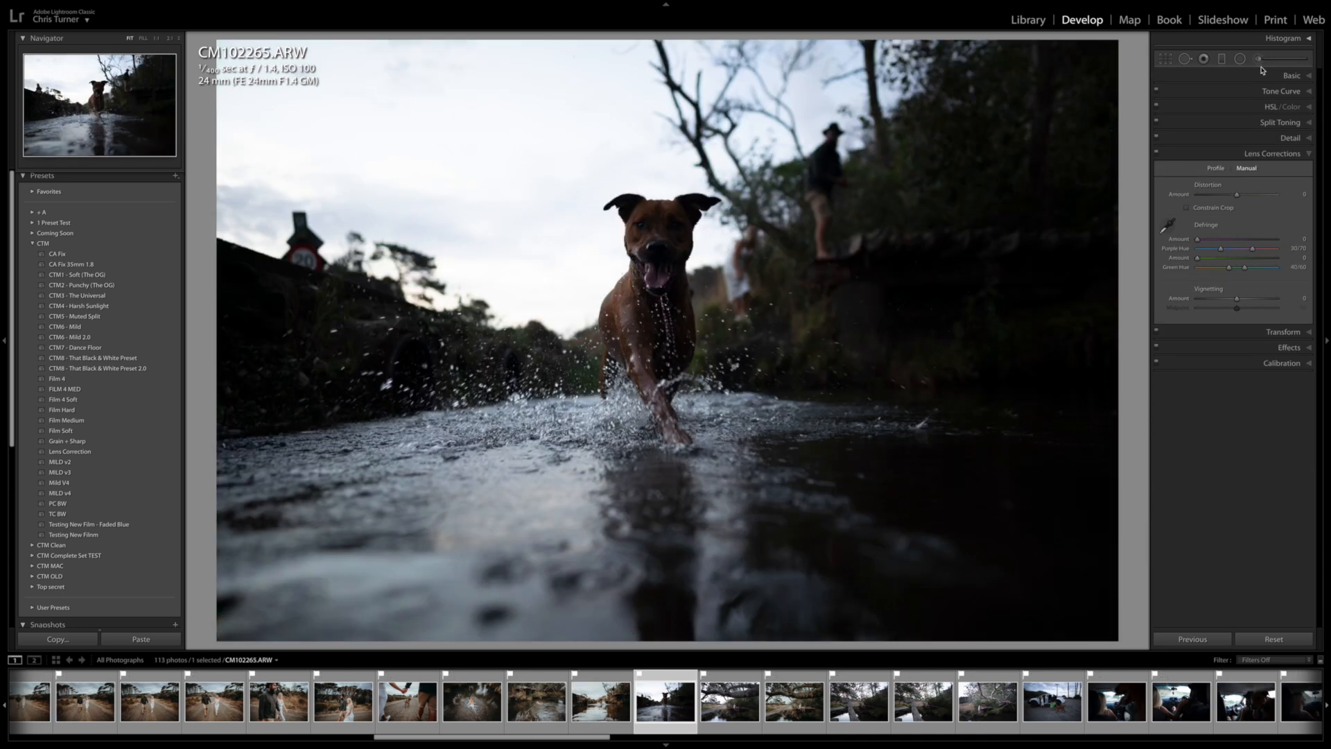
Step: Paste CM102263's settings onto the running dog photo CM102265 and check the dog up close
click(1262, 79)
key(ctrl+shift+v)
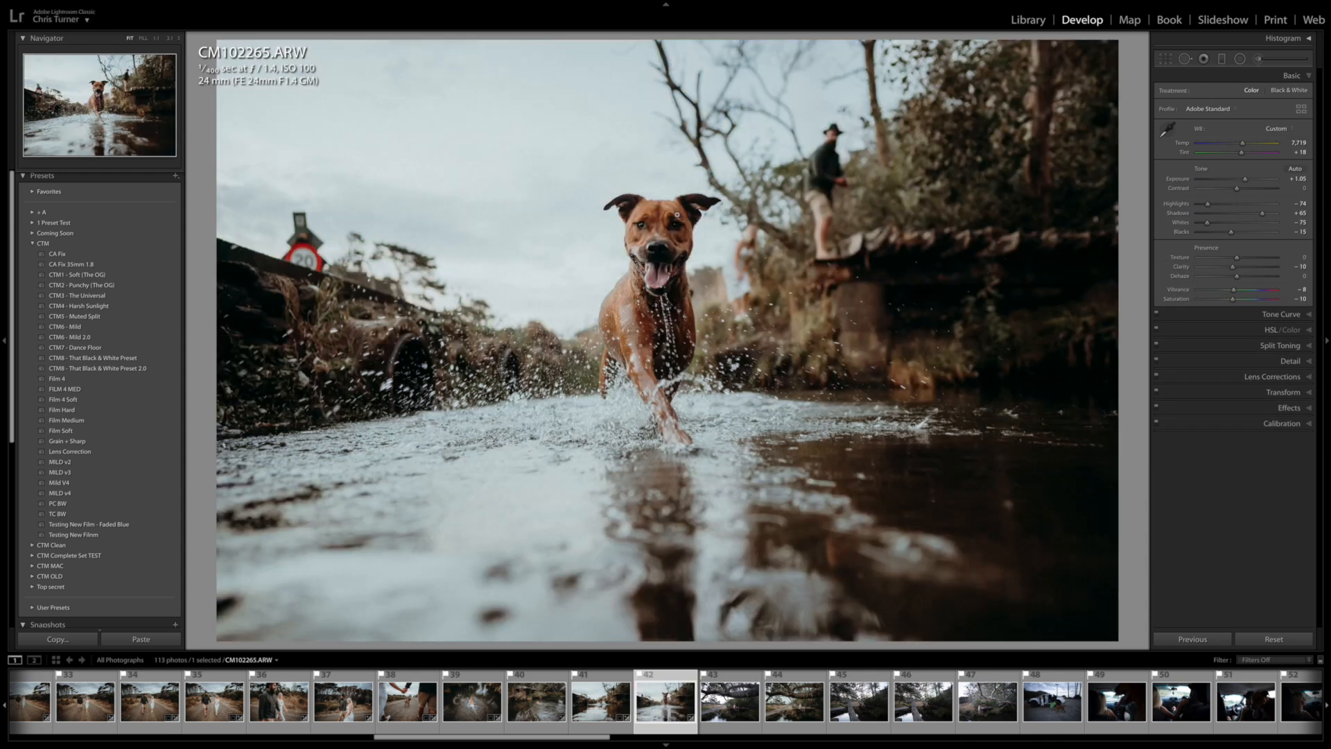
click(678, 215)
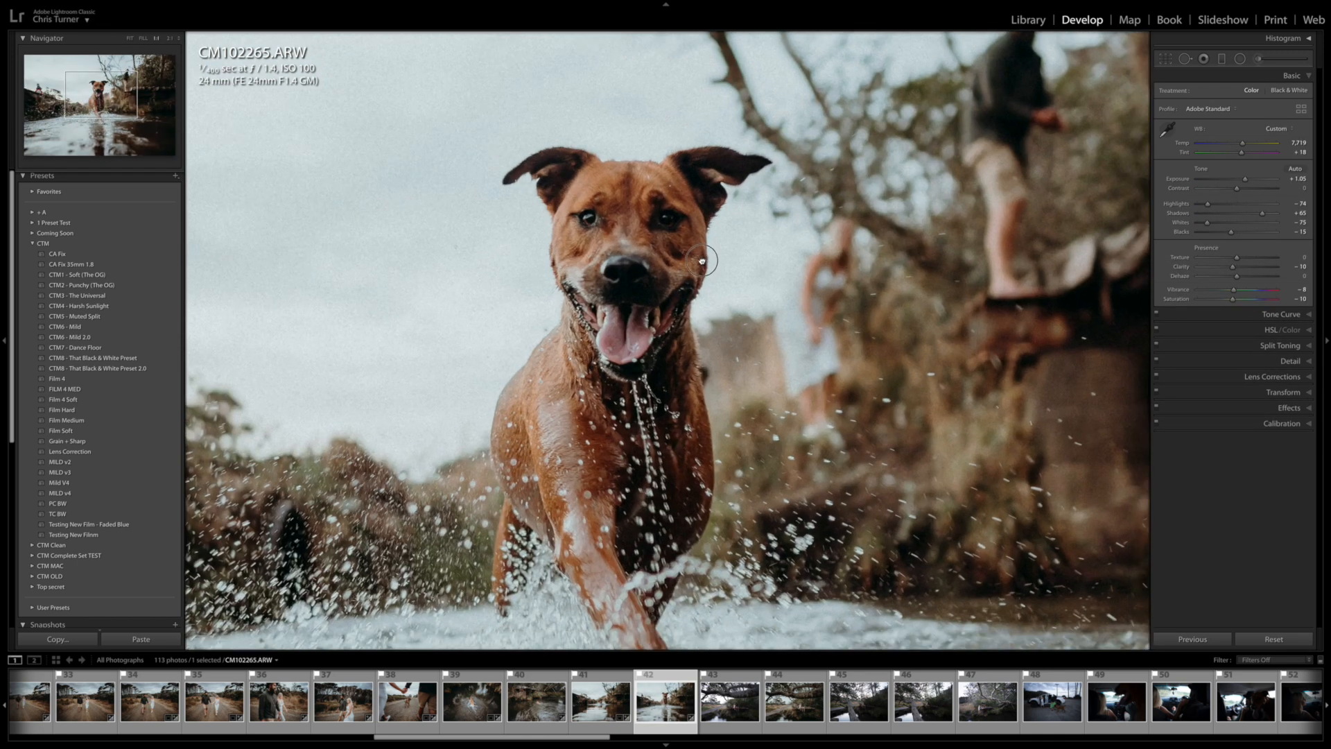
click(858, 267)
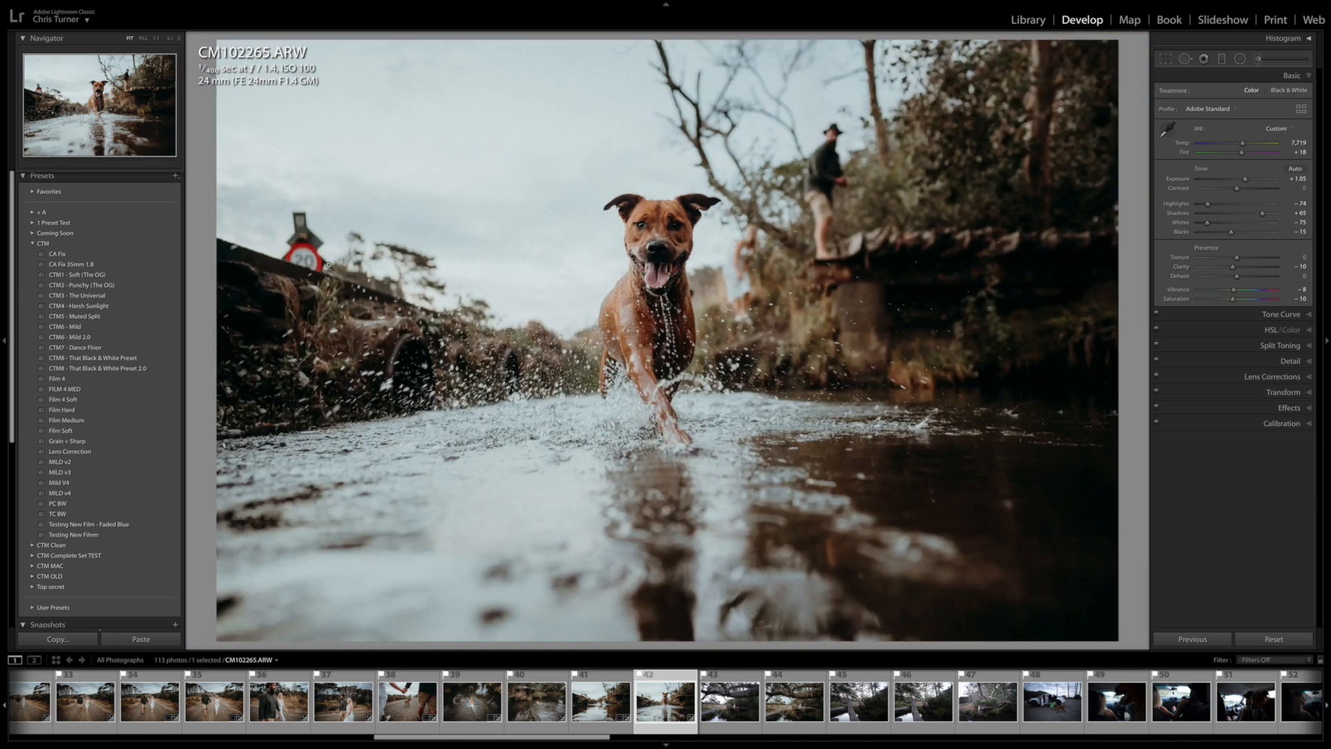
Step: Heal away the 20 speed sign on the bank in CM102265 with a size 62 spot
key(q)
mouse_move(297, 215)
mouse_down()
mouse_move(317, 244)
mouse_move(300, 226)
mouse_move(284, 256)
mouse_move(318, 269)
mouse_move(305, 246)
mouse_move(248, 226)
mouse_up()
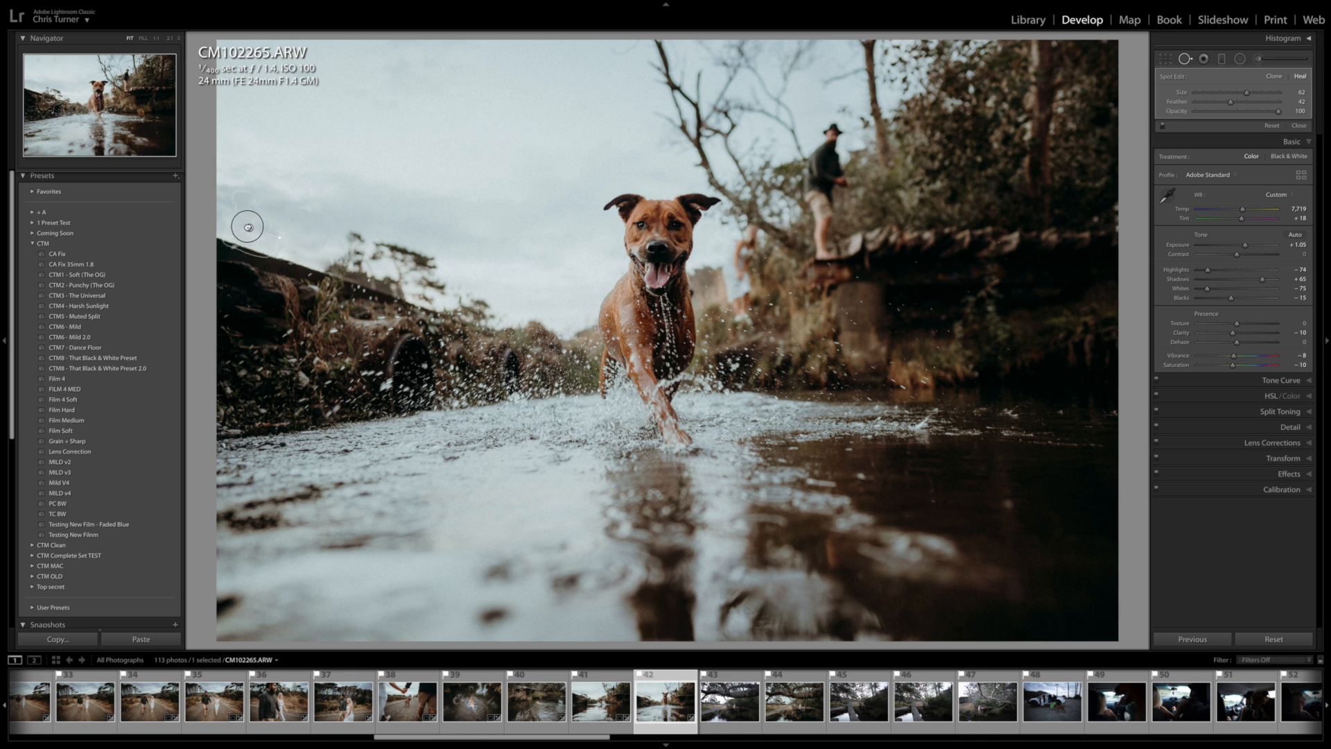
key(q)
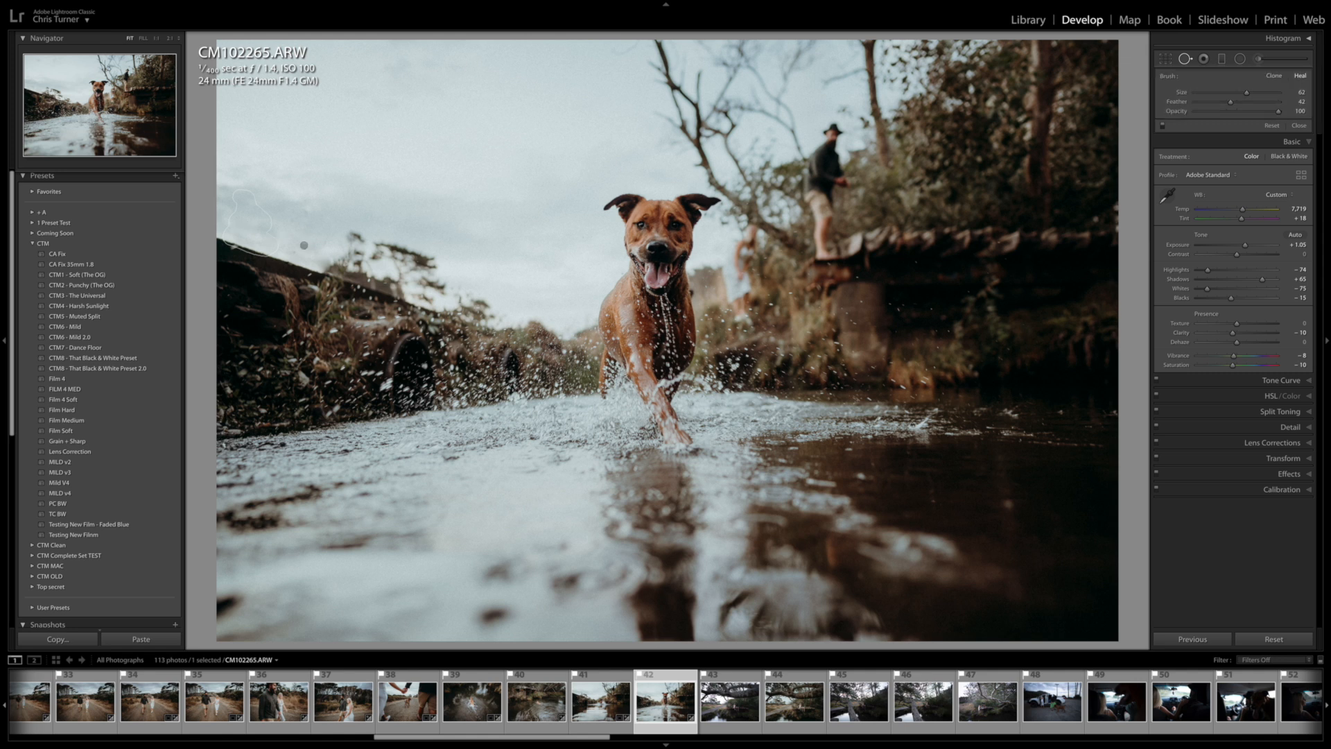
key(q)
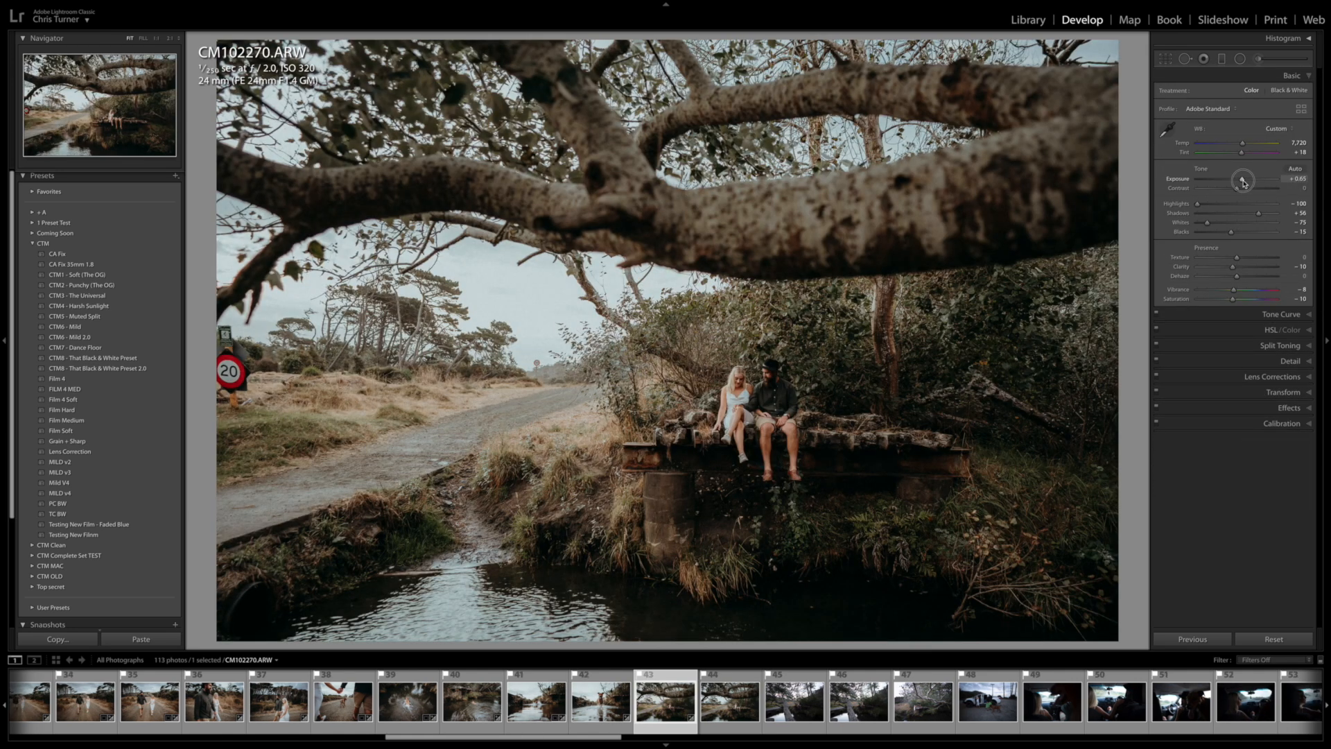
Step: Set the exposure of CM102270, the photo of the couple sitting under the branch, to +0.70
drag(1243, 181, 1244, 181)
key(w)
key(Escape)
Step: Brighten the area around the seated couple with a large inverted radial filter at exposure 0.84 and feather 100
click(1239, 59)
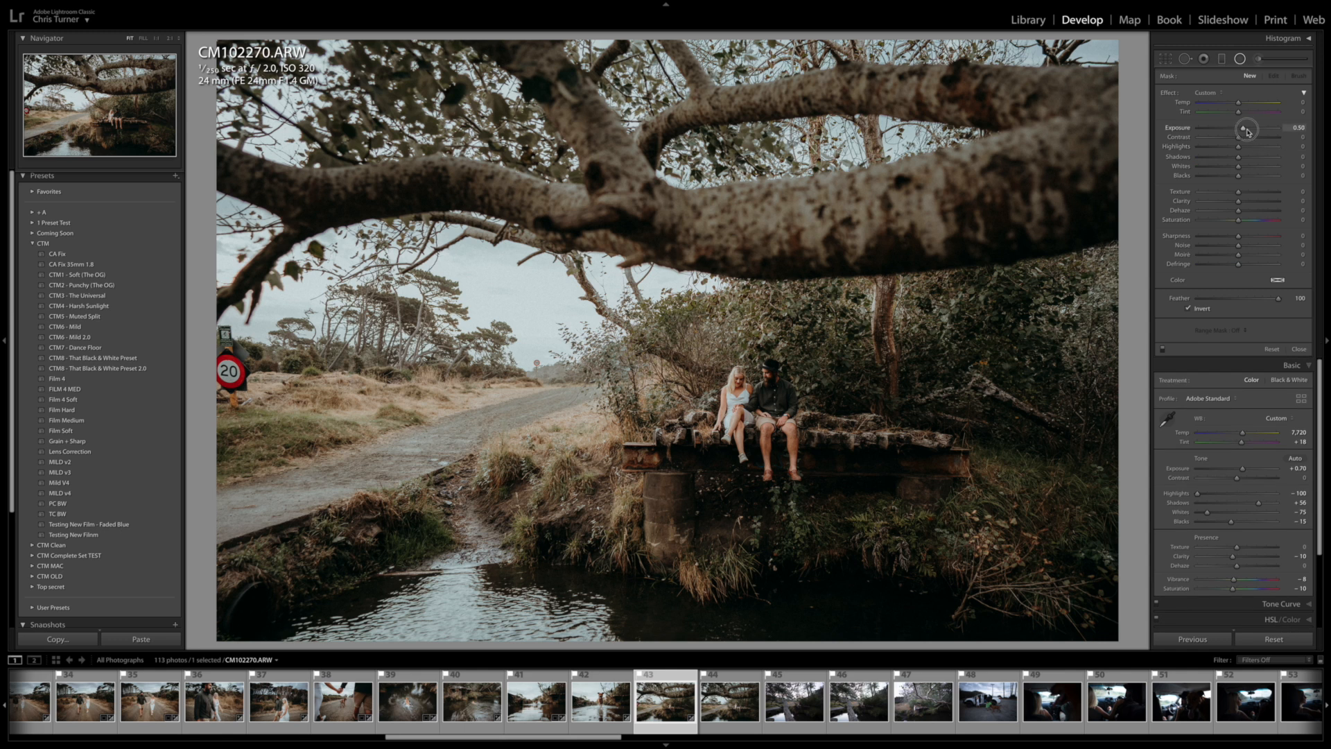
mouse_move(816, 444)
mouse_down()
mouse_move(963, 505)
mouse_move(1130, 628)
mouse_move(832, 427)
mouse_up()
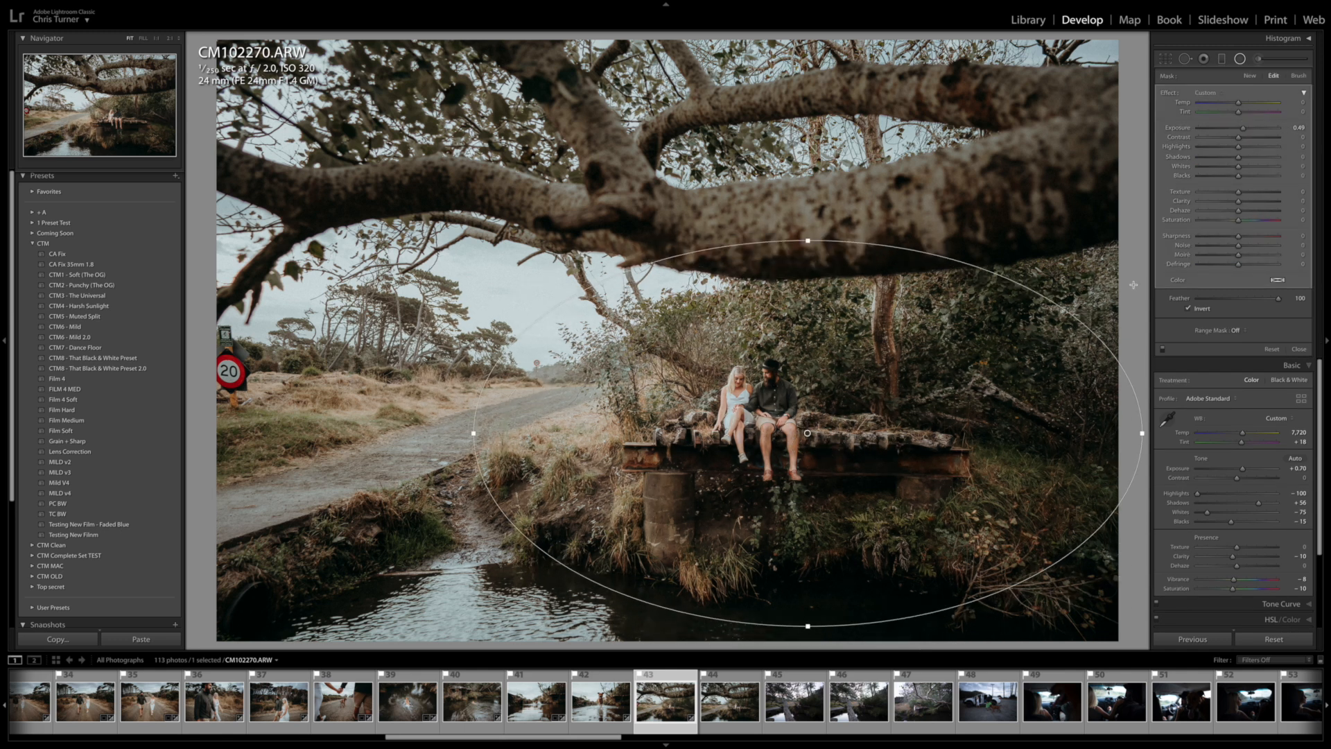
drag(1244, 128, 1246, 128)
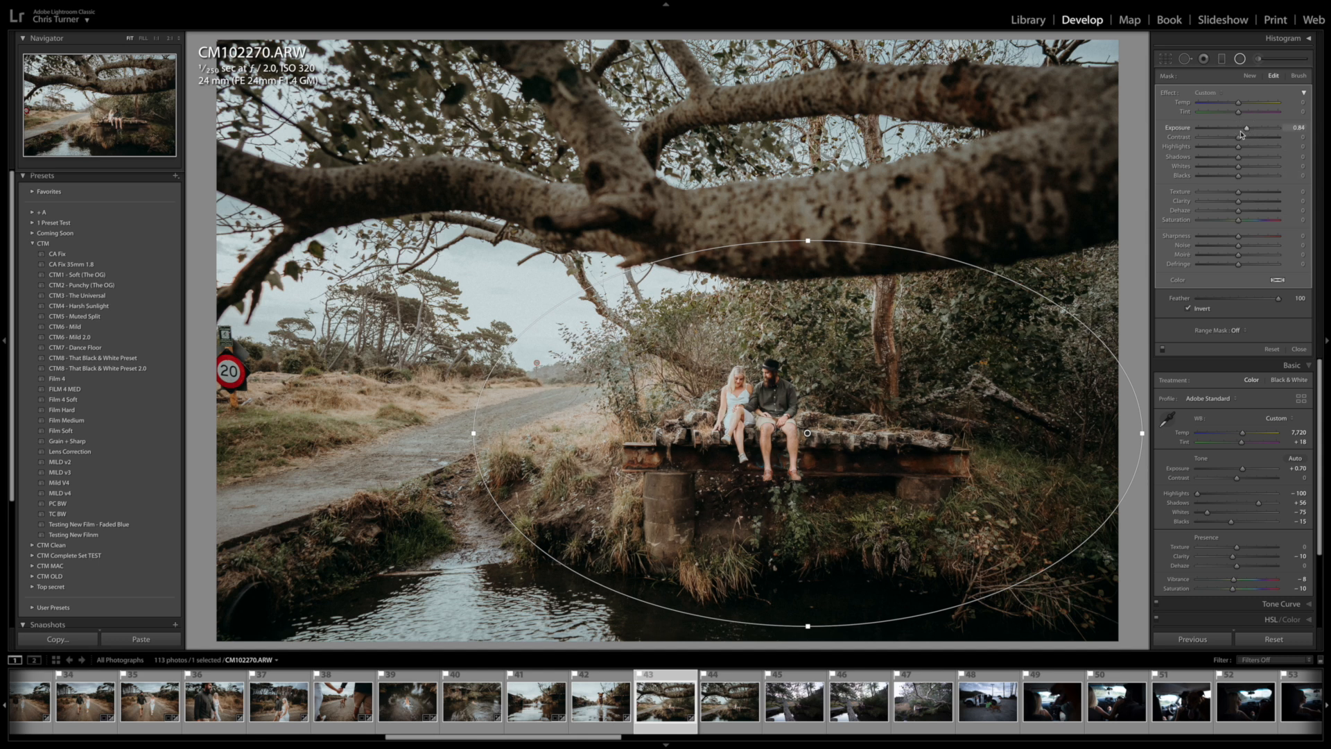
mouse_move(858, 419)
mouse_down()
mouse_move(821, 430)
mouse_move(851, 400)
mouse_up()
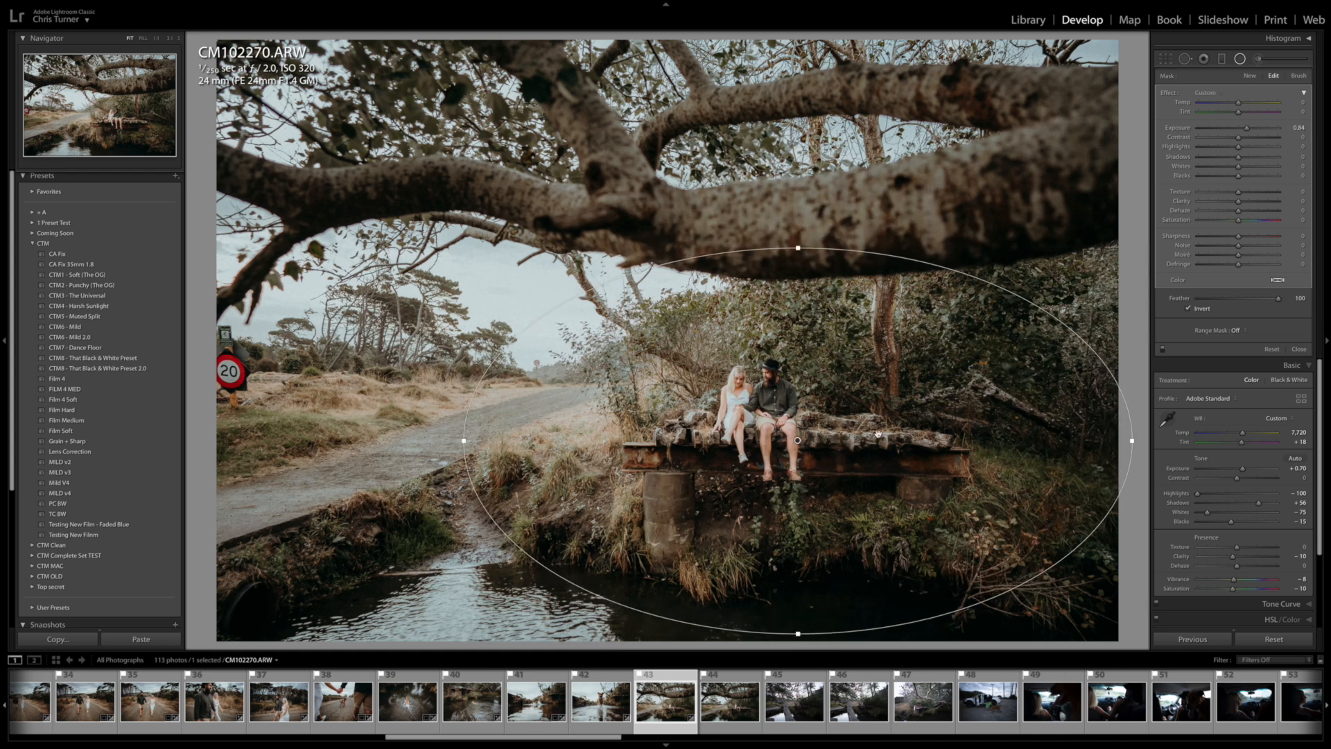
key(shift+m)
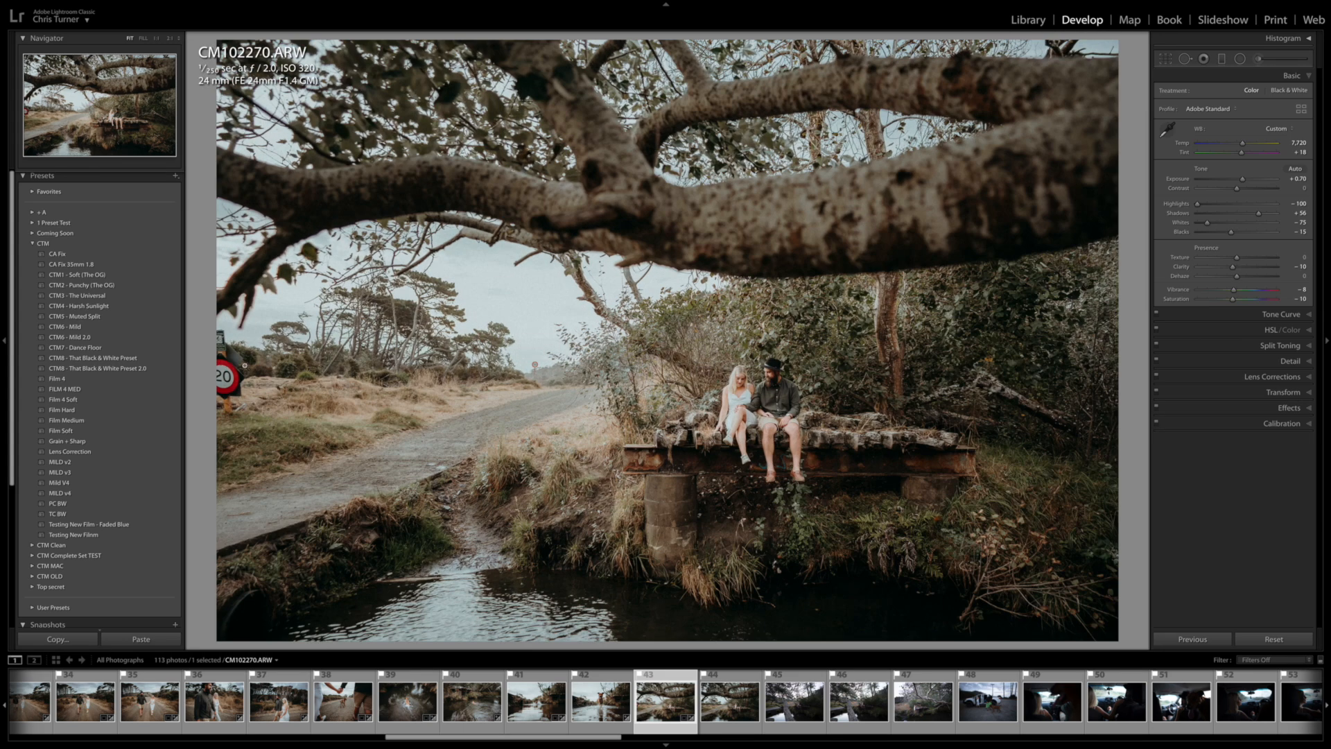
Step: Crop CM102270 tighter to leave out the 20 speed sign at the edge, with an angle of −0.60
key(r)
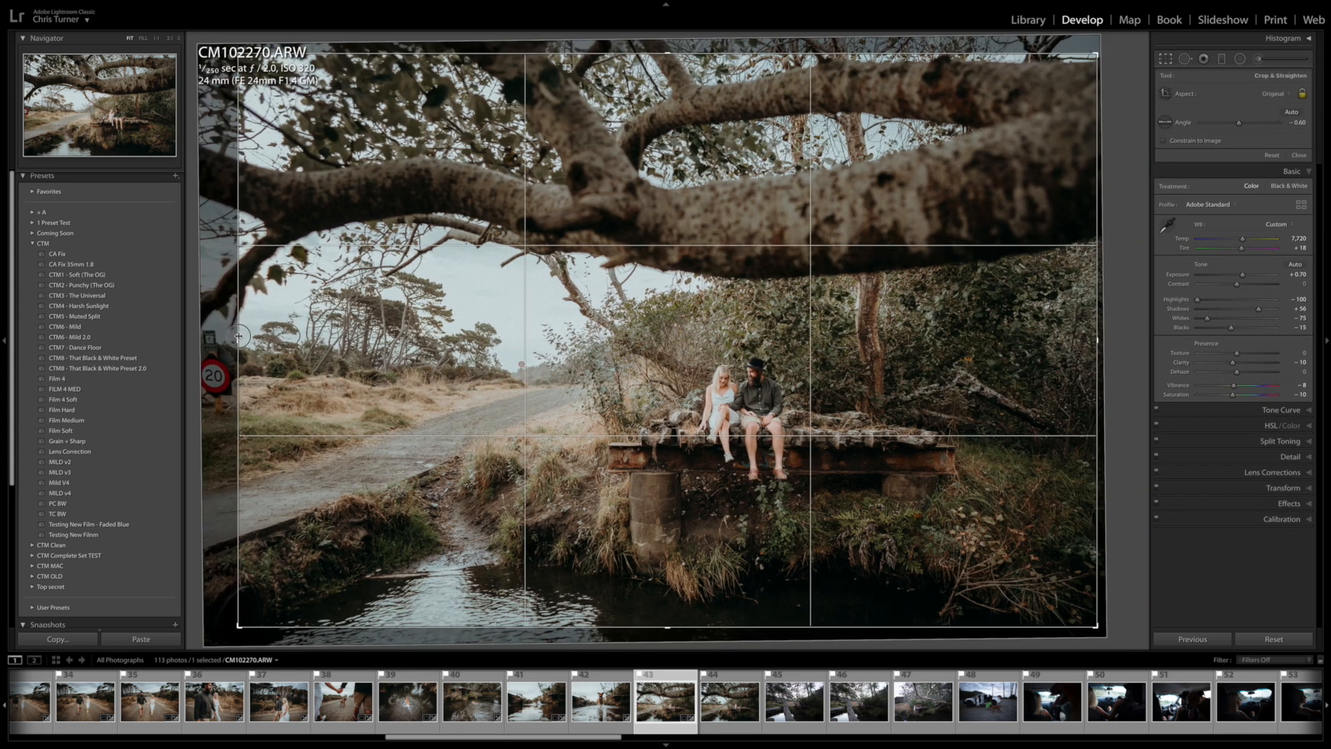
drag(346, 355, 344, 349)
key(Return)
Step: Heal away the small distant road sign and its post beside the road in CM102270 with size 39 spots
click(500, 360)
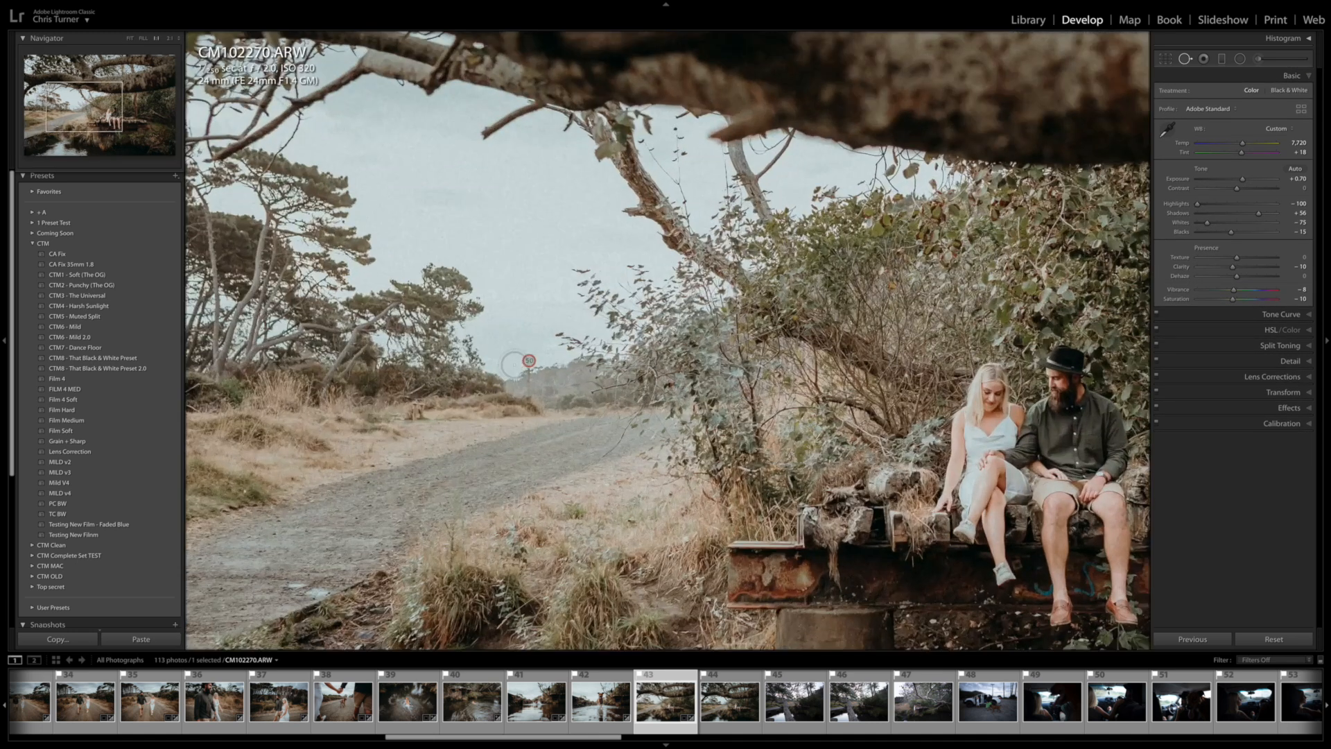
key(q)
drag(529, 360, 529, 382)
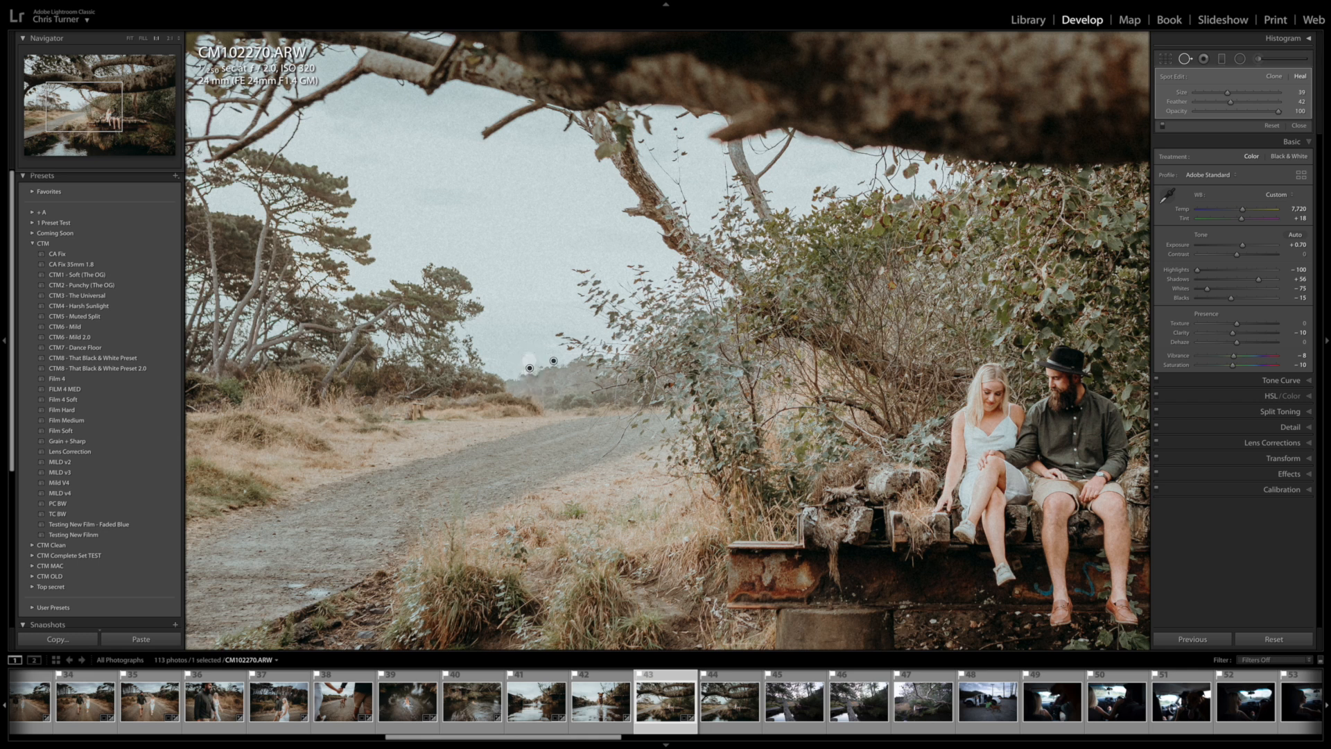
key(q)
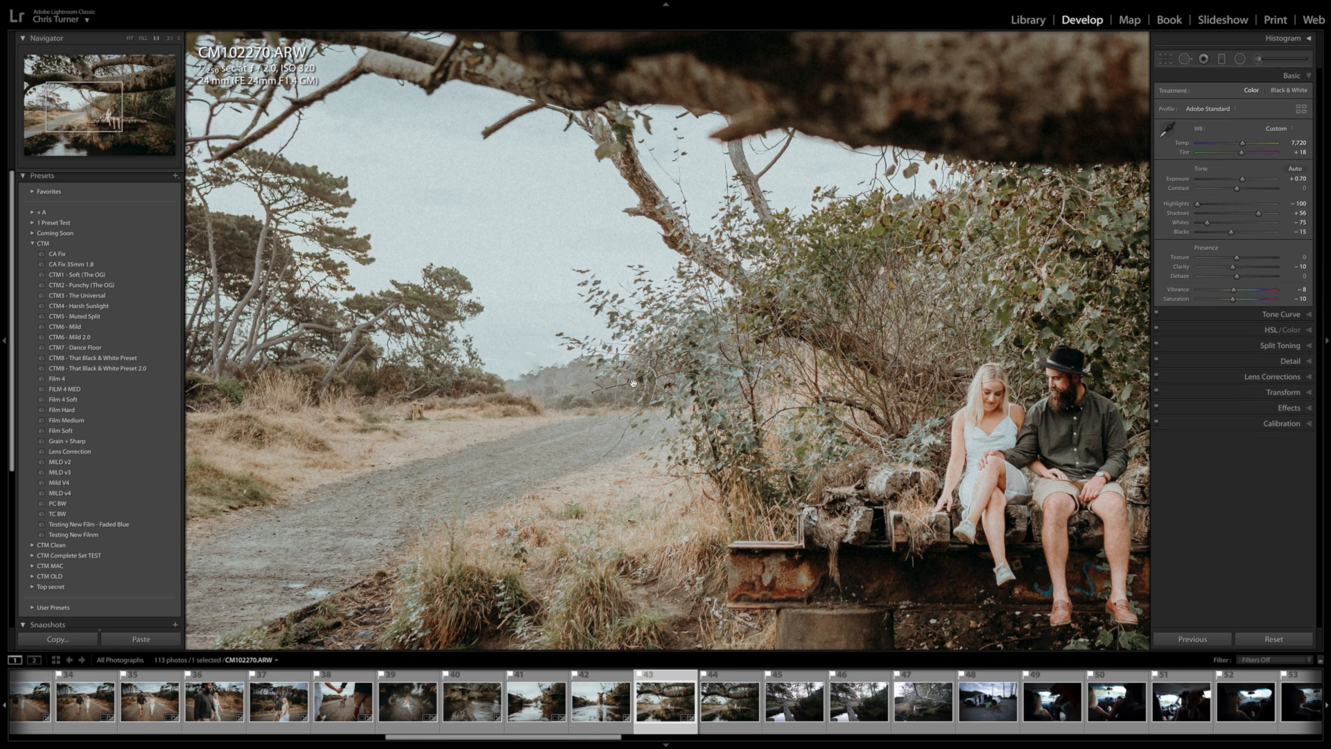
Step: Rework the healed patch where the distant sign stood, deleting the unwanted heal spot, and check the whole photo
key(q)
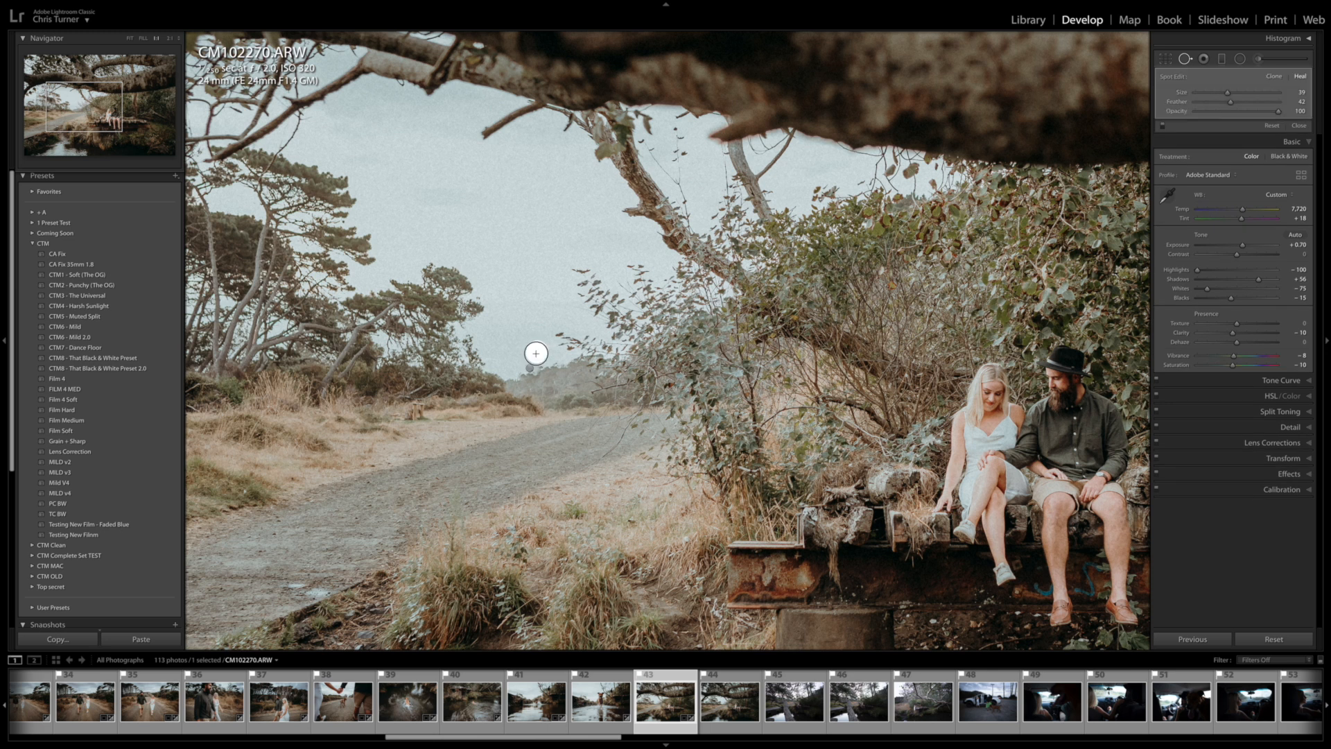
click(534, 361)
key(Delete)
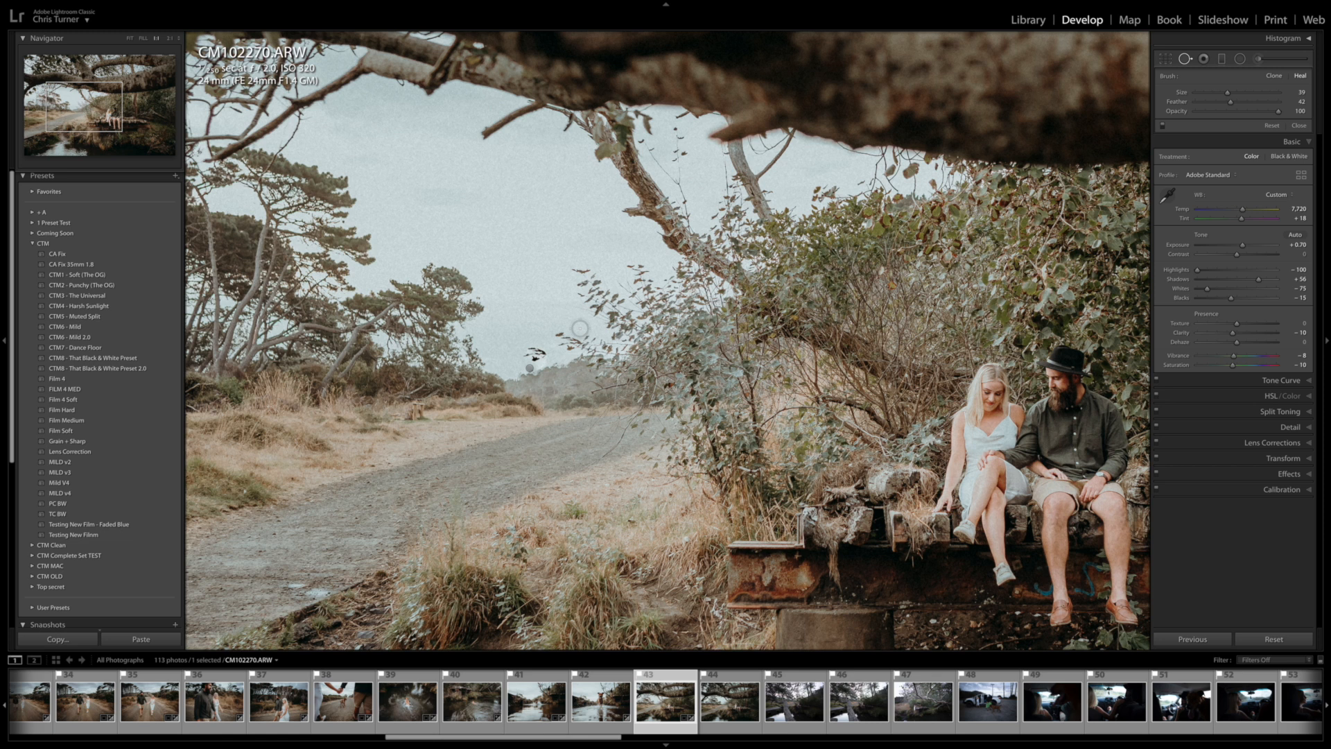
key(q)
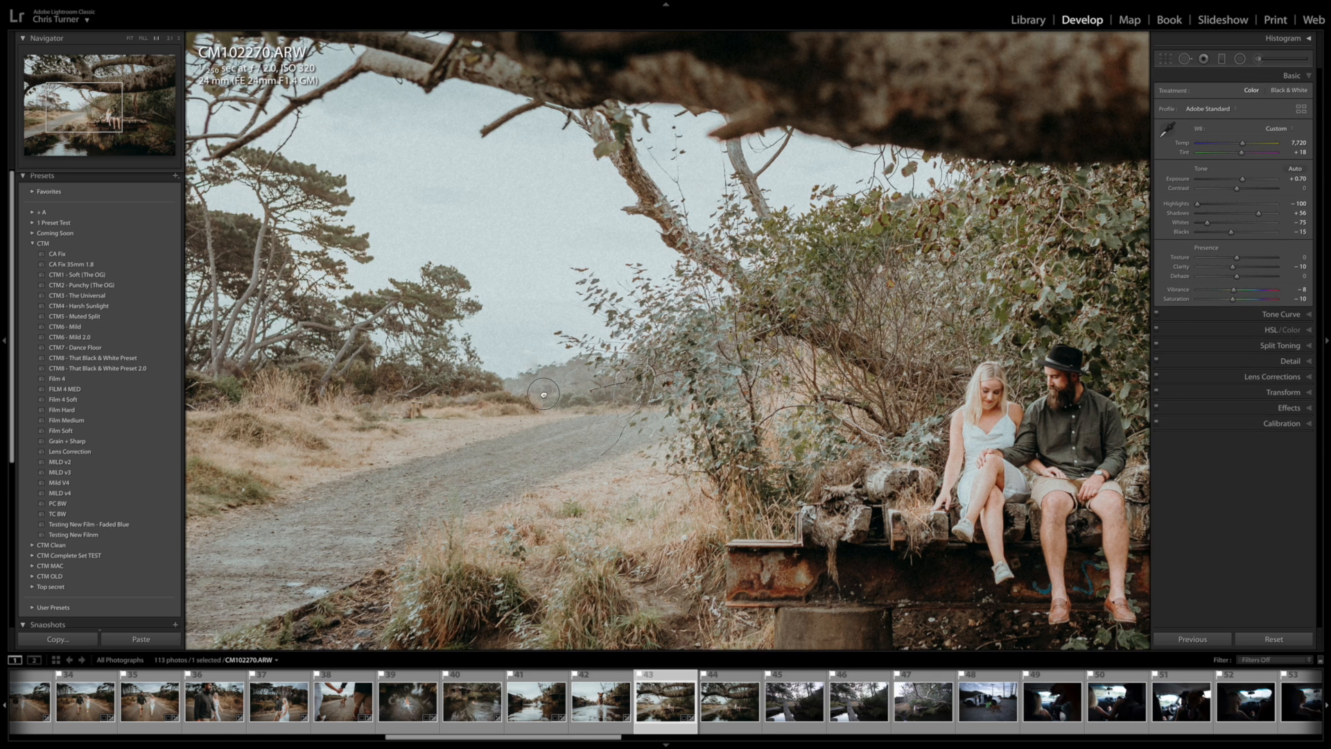
click(544, 395)
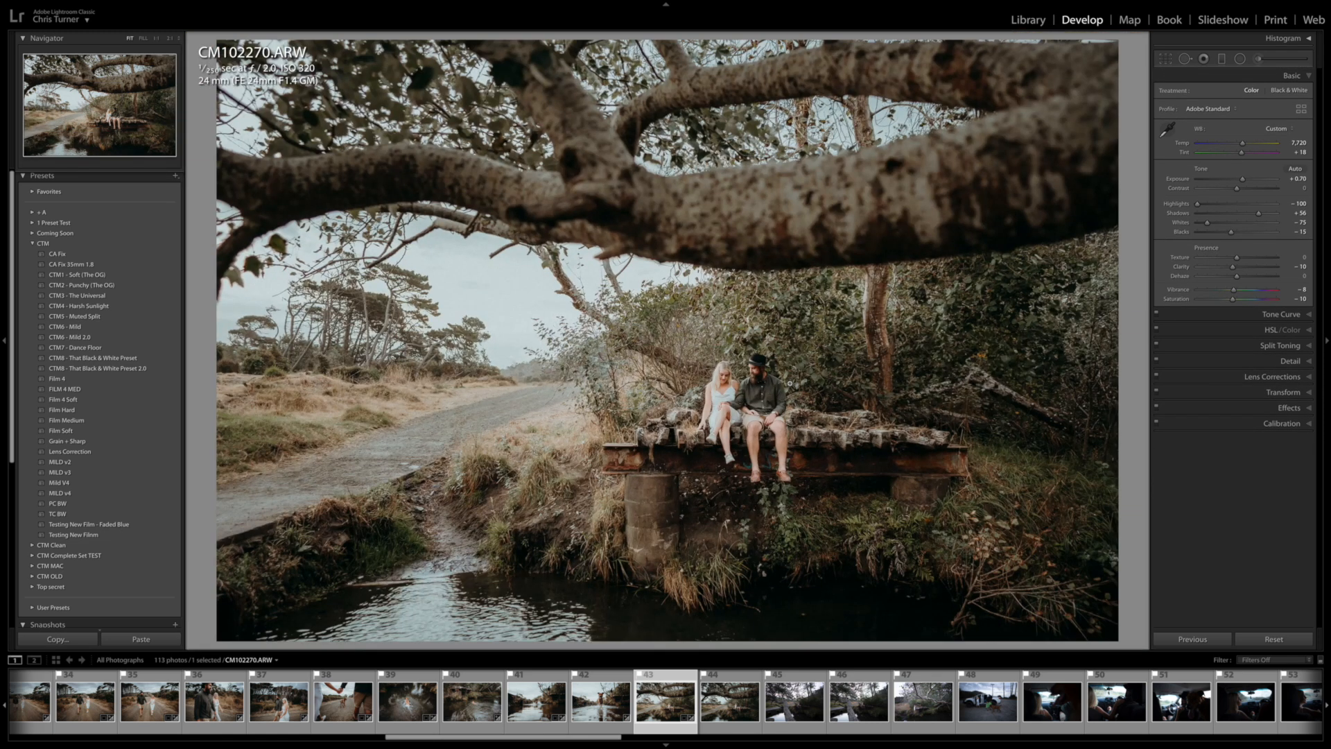
Step: Brighten the seated couple in CM102275 with a large inverted radial filter at about 1.3 exposure, and set the overall exposure to +0.60
key(Right)
key(Right)
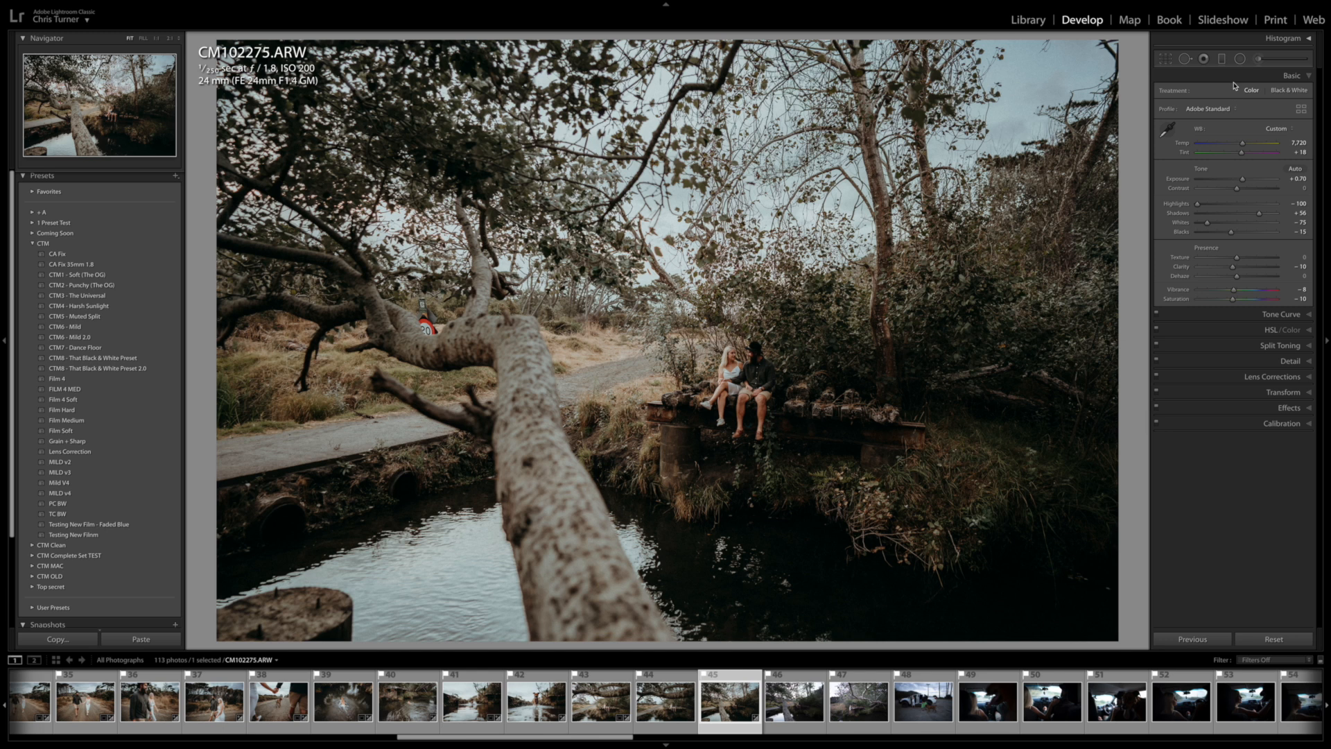
click(1240, 59)
mouse_move(770, 406)
mouse_down()
mouse_move(884, 475)
mouse_move(1049, 610)
mouse_up()
mouse_move(861, 395)
mouse_down()
mouse_move(927, 433)
mouse_move(796, 457)
mouse_up()
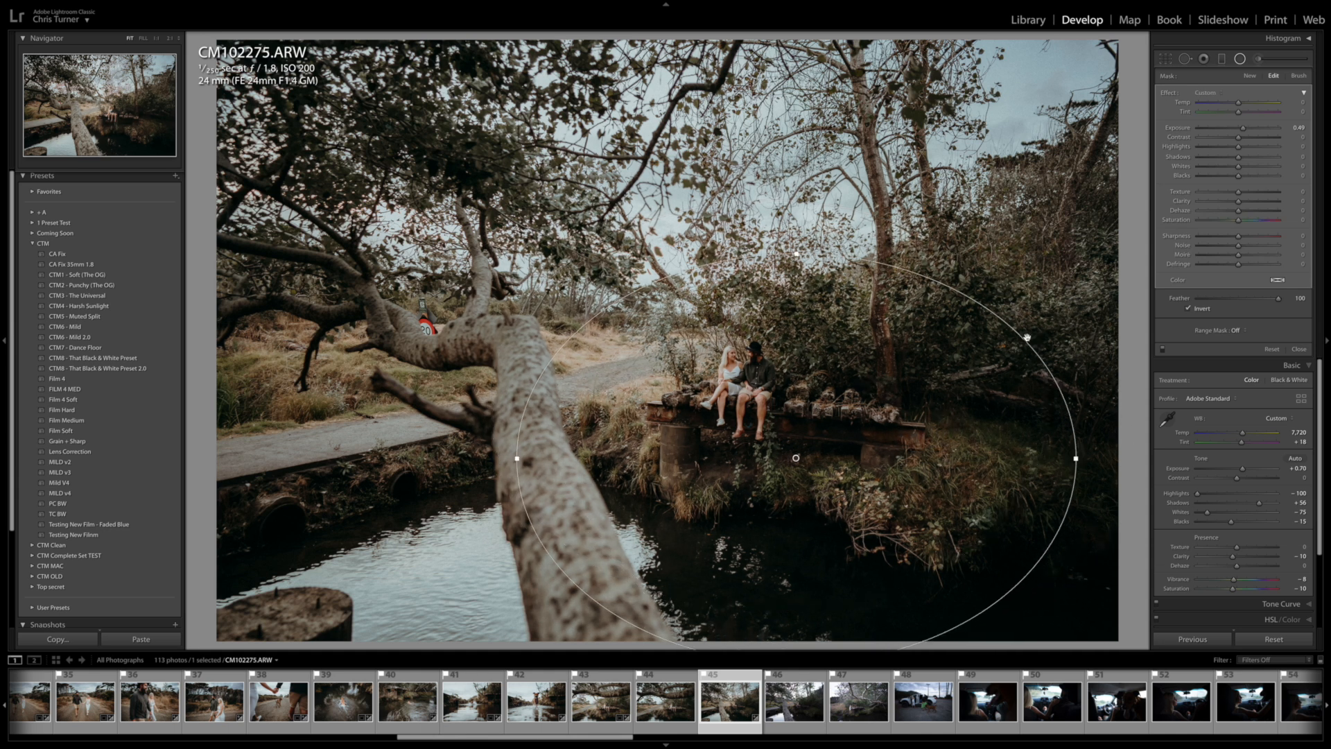
drag(1244, 128, 1253, 129)
mouse_move(895, 326)
mouse_down()
mouse_move(927, 323)
mouse_move(889, 329)
mouse_move(909, 324)
mouse_up()
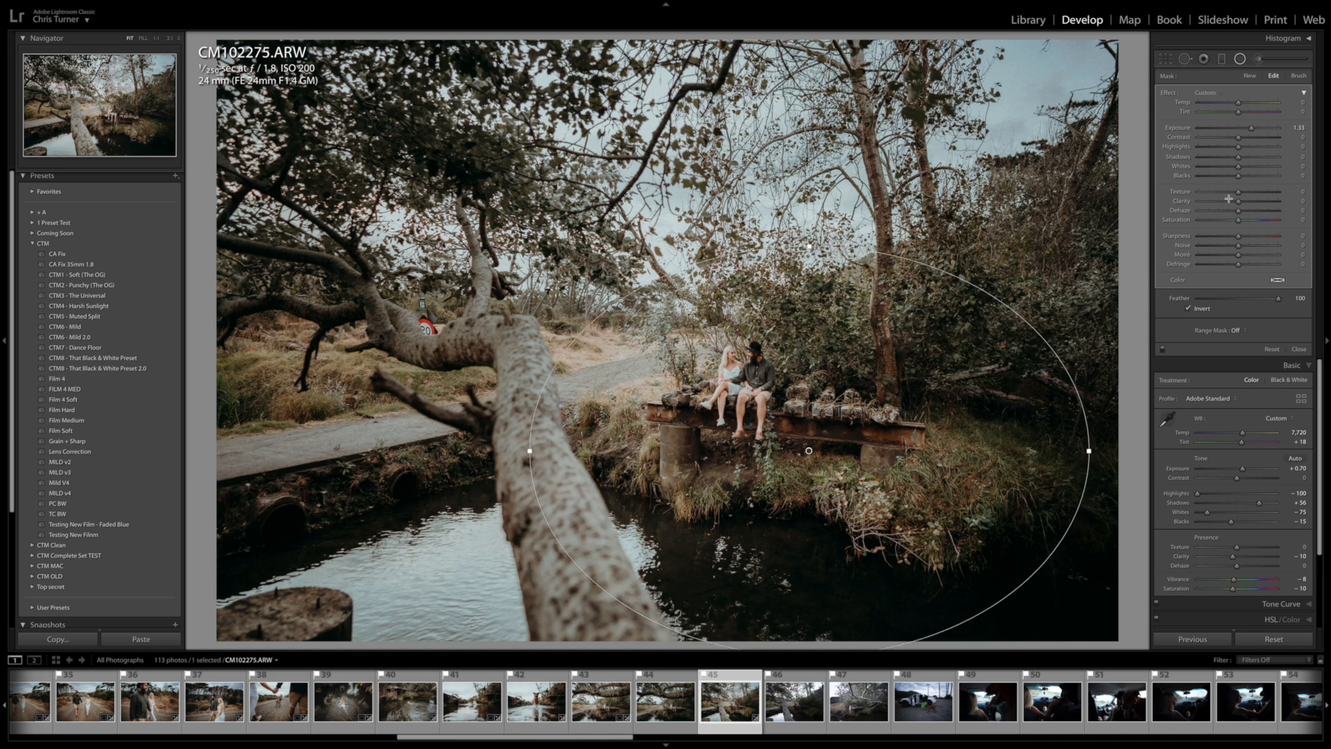
drag(1253, 129, 1254, 129)
key(shift+m)
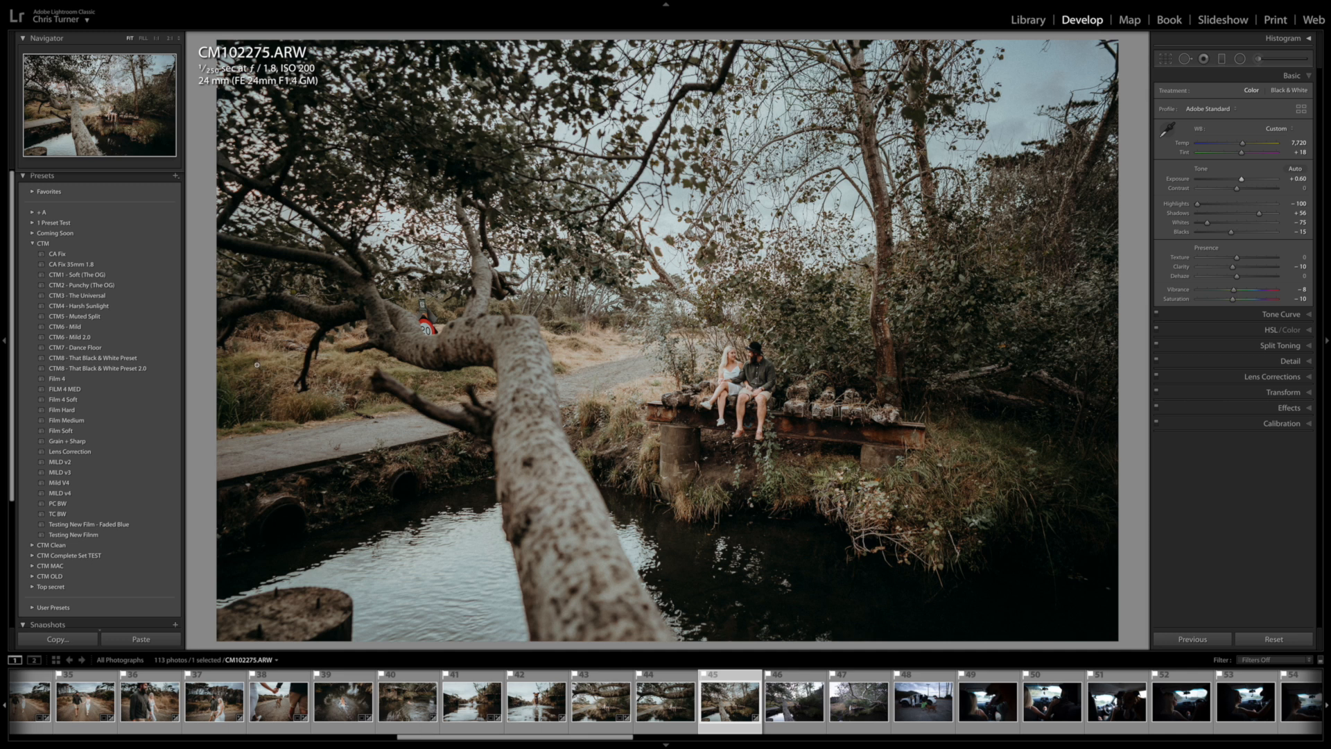
Step: Heal away the road sign behind the tree trunk in CM102275 with a size 39 spot, and copy the photo's develop settings
click(442, 329)
key(q)
mouse_move(393, 265)
mouse_down()
mouse_move(407, 332)
mouse_move(426, 334)
mouse_move(408, 294)
mouse_move(429, 312)
mouse_up()
mouse_move(531, 405)
mouse_down()
mouse_move(603, 313)
mouse_move(726, 312)
mouse_move(707, 300)
mouse_up()
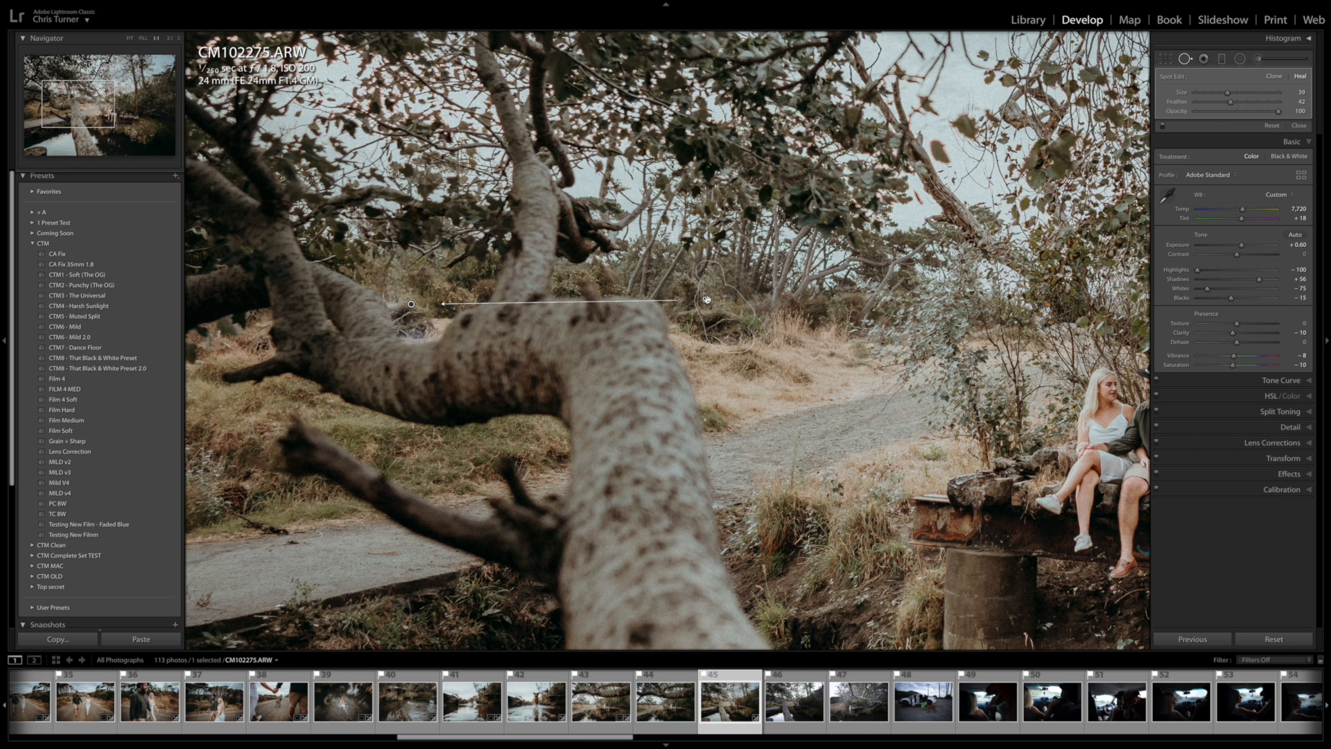
key(q)
click(827, 341)
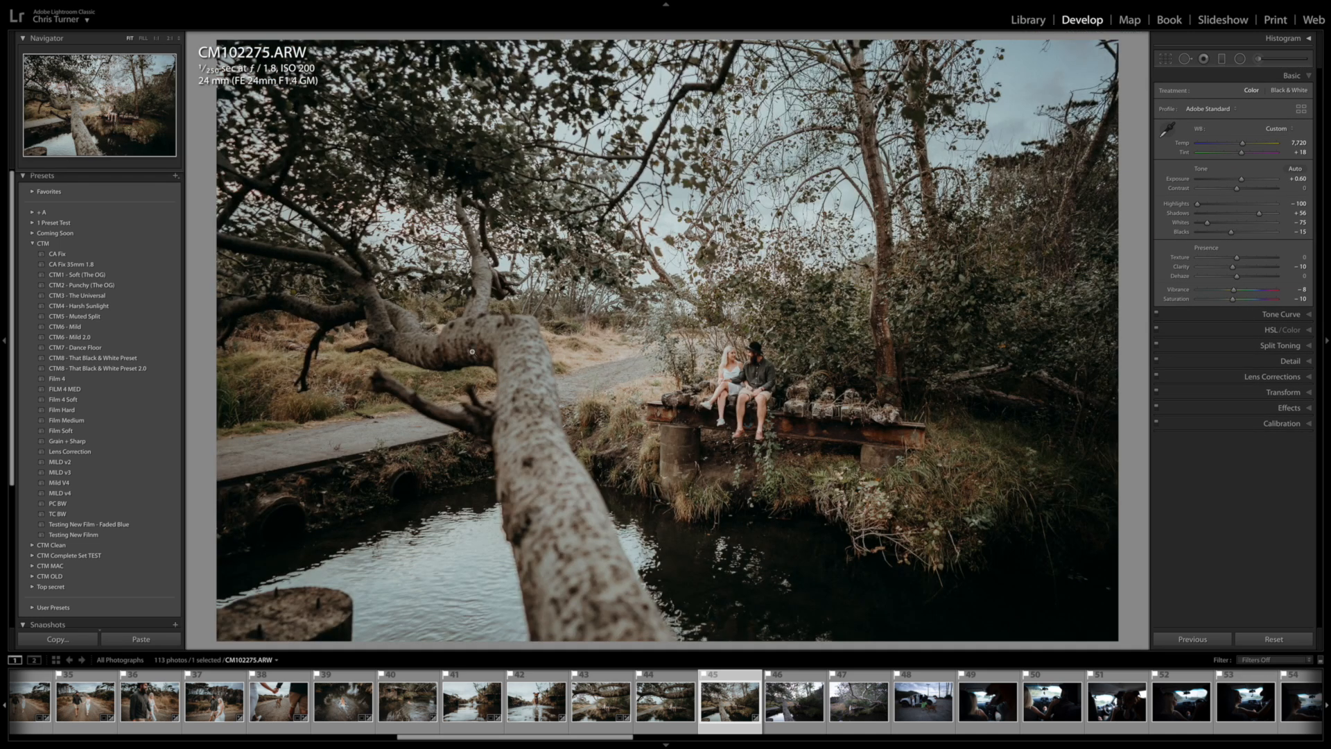
key(ctrl+shift+c)
key(Return)
Step: Brighten the area around the seated couple in CM102277 with a large inverted radial filter at exposure 0.93 and feather 100
key(Right)
click(1239, 59)
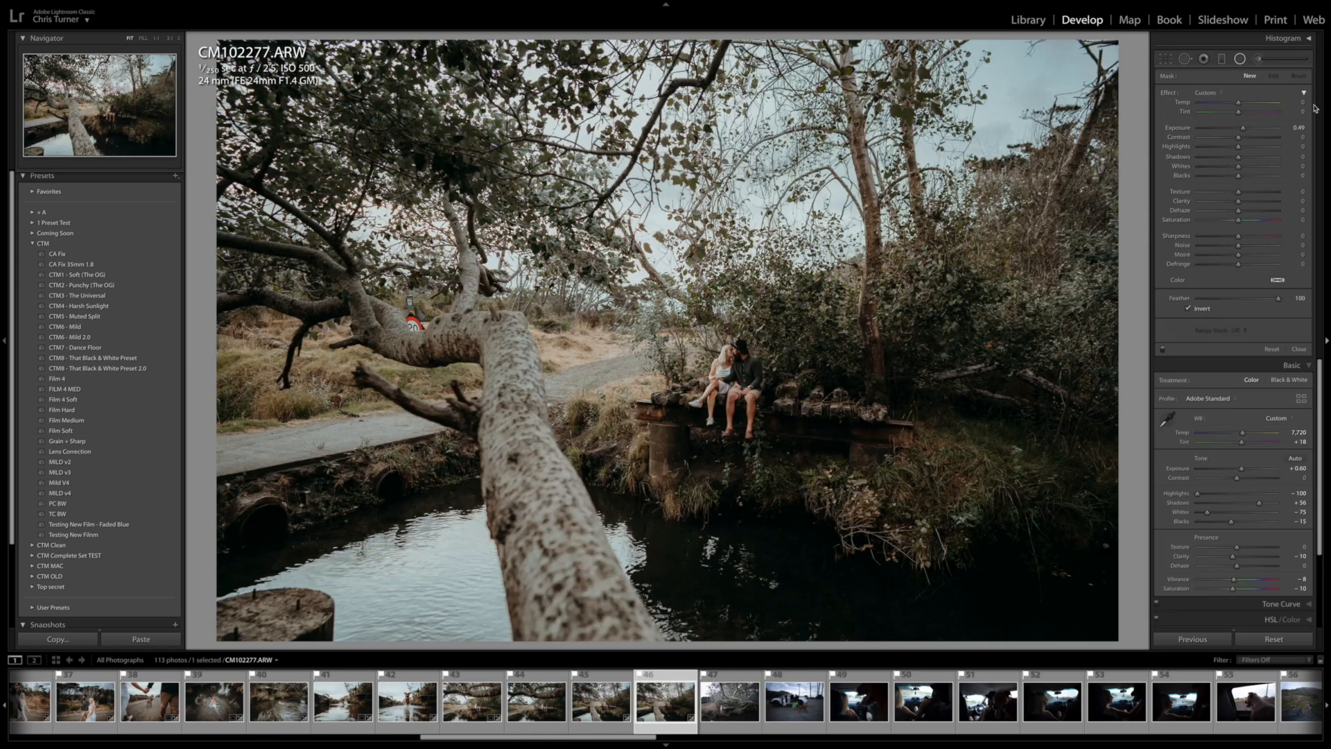
drag(812, 421, 1129, 604)
drag(1243, 128, 1248, 129)
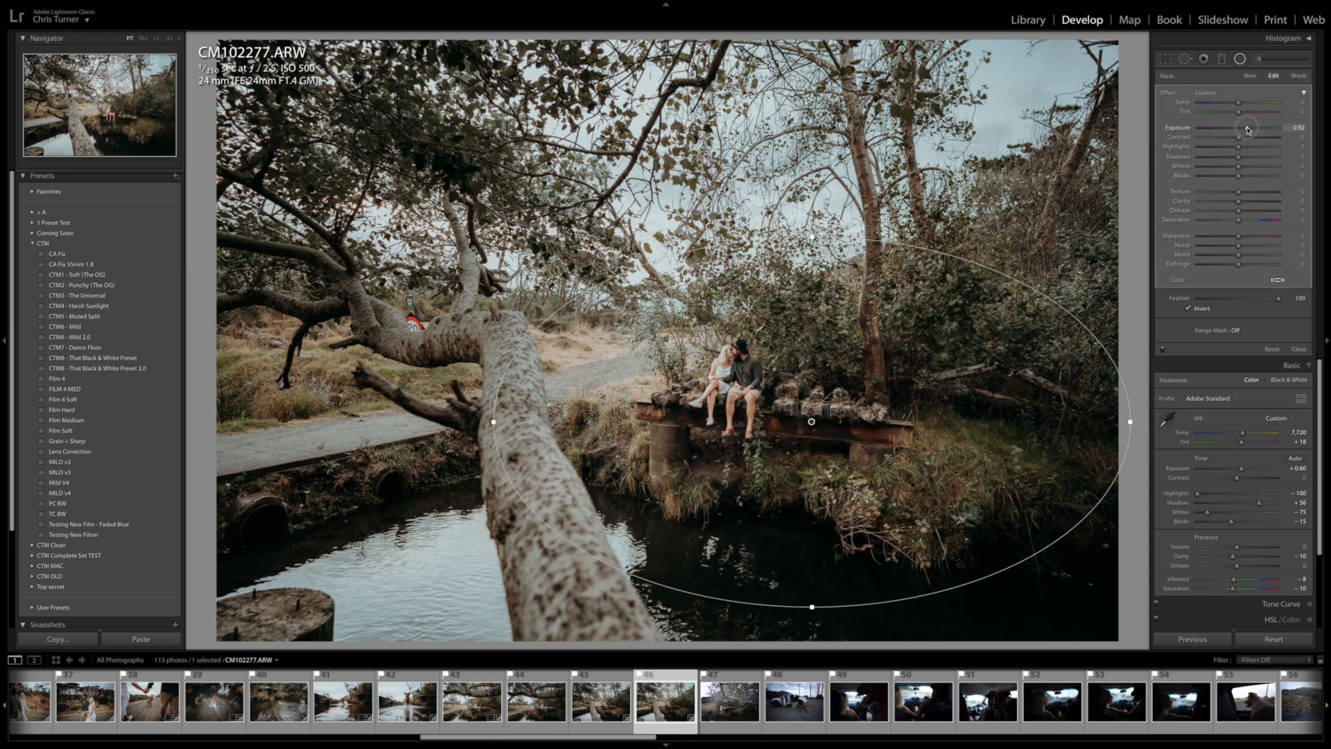
key(shift+m)
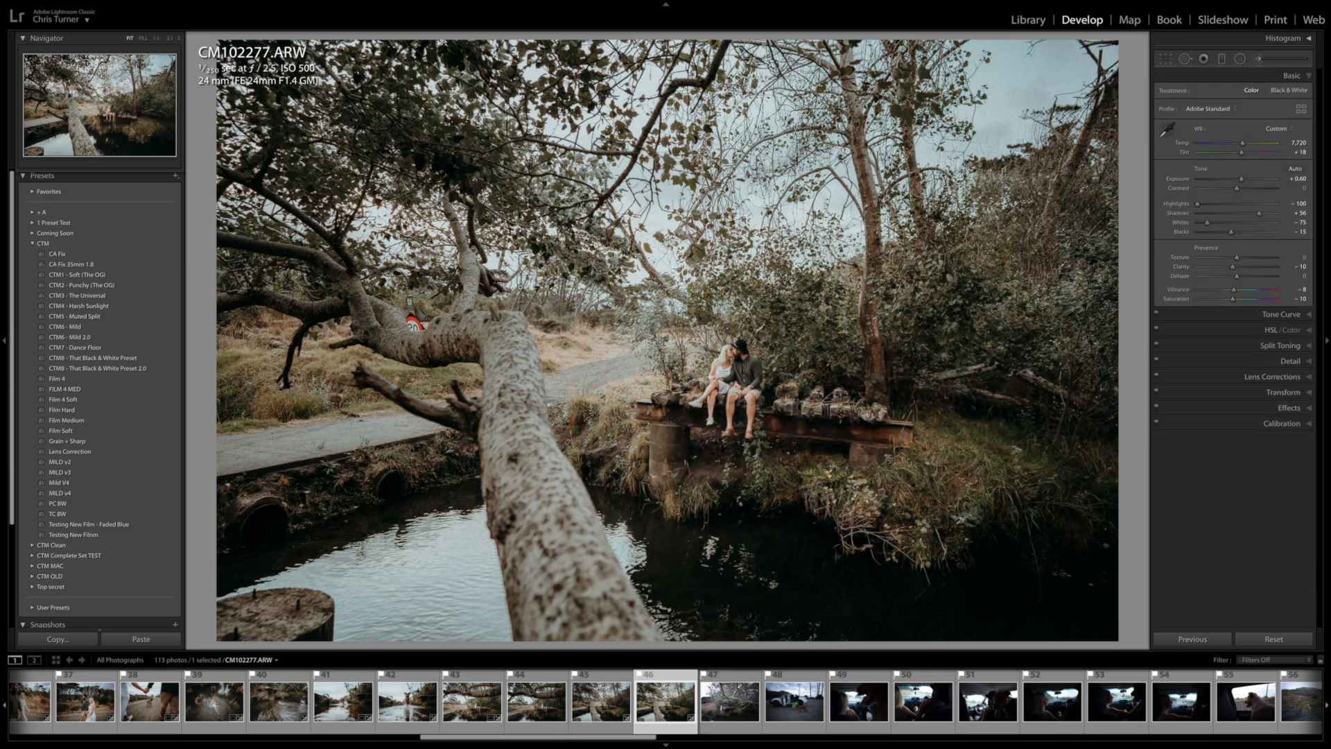
Step: Heal away the 20 speed sign behind the trunk in CM102277, sampling from the dry grass and bushes beyond the trunk
click(521, 288)
key(q)
mouse_move(439, 286)
mouse_down()
mouse_move(451, 355)
mouse_move(471, 356)
mouse_move(453, 304)
mouse_move(473, 337)
mouse_up()
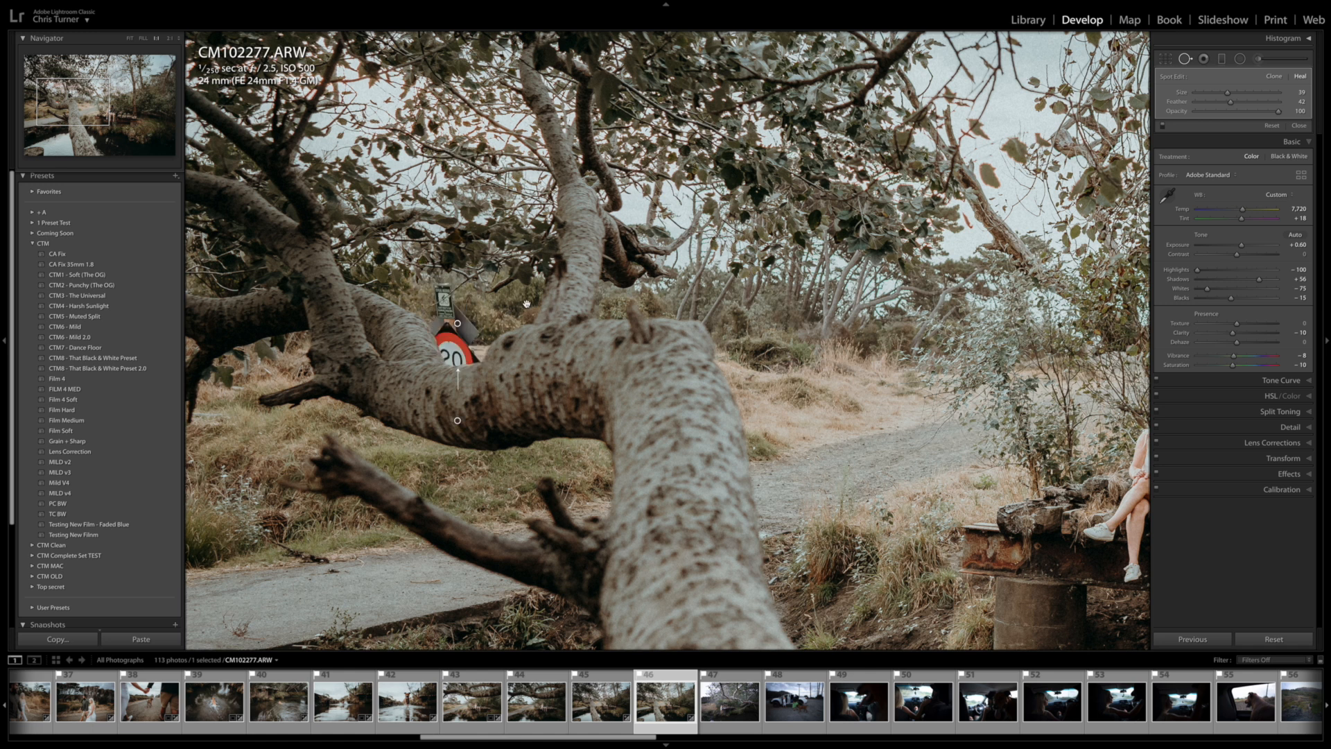
mouse_move(458, 420)
mouse_down()
mouse_move(687, 328)
mouse_move(786, 324)
mouse_up()
key(q)
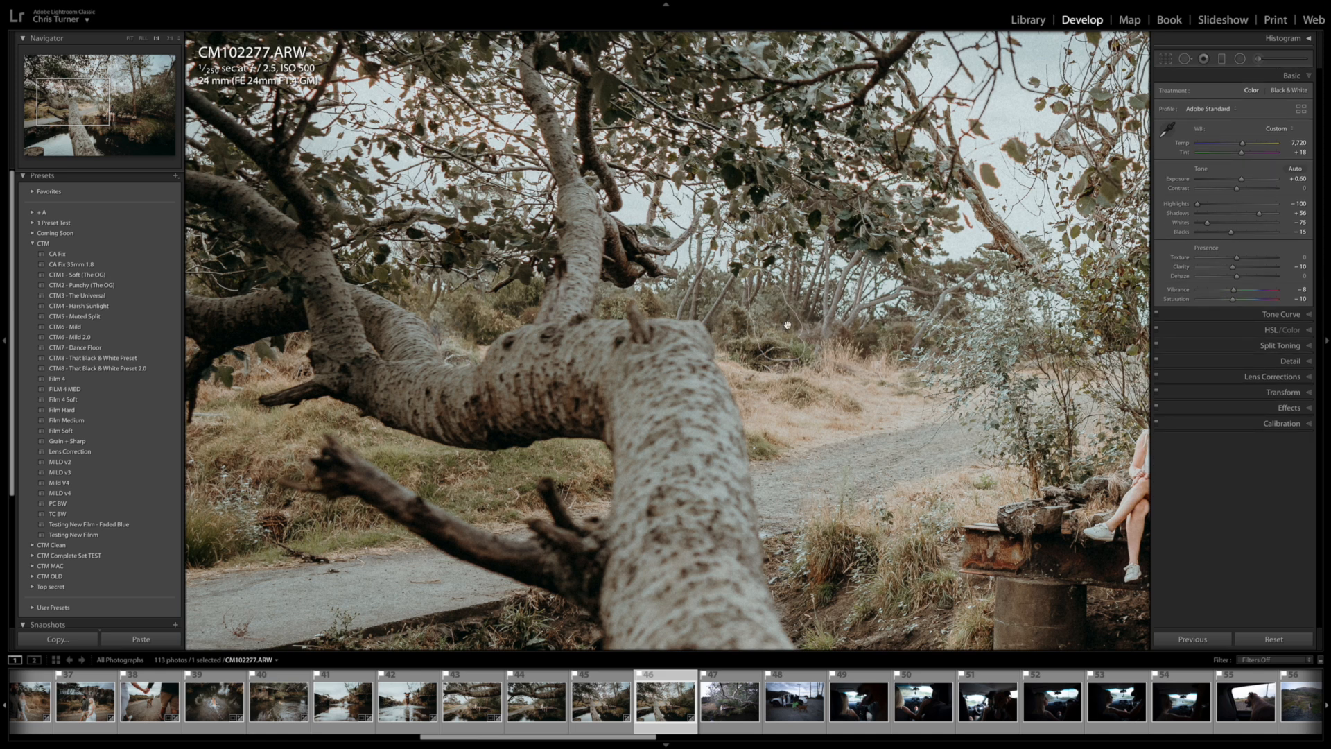
click(788, 329)
Step: Paste the copied settings onto CM102291 and lower its exposure to +0.40
key(Right)
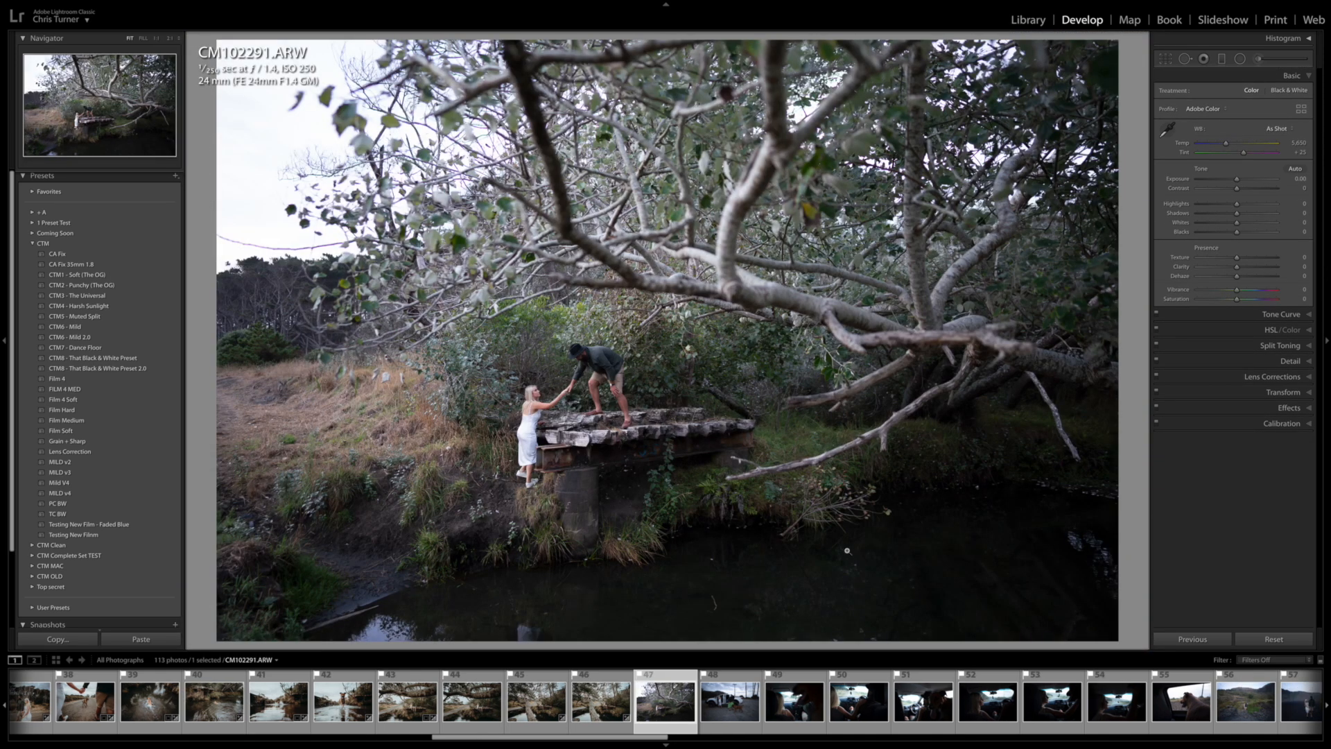
key(ctrl+v)
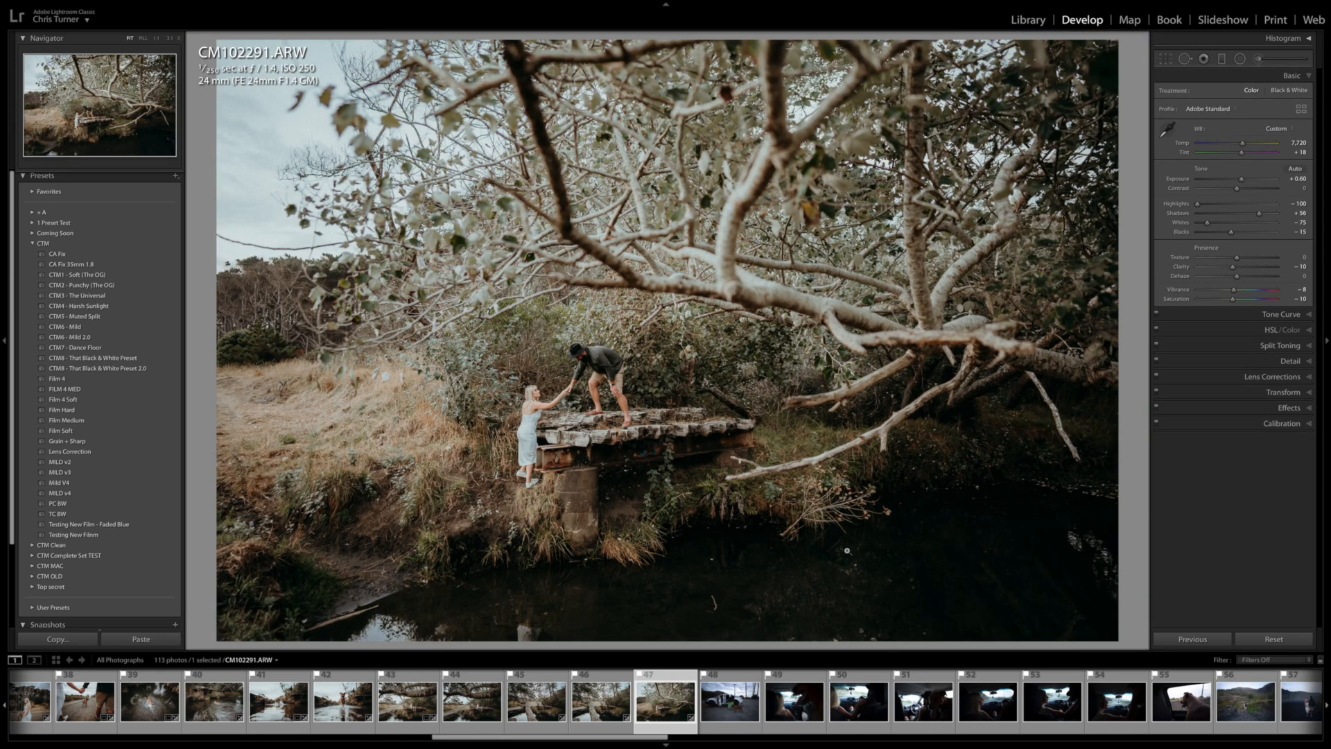
key(minus)
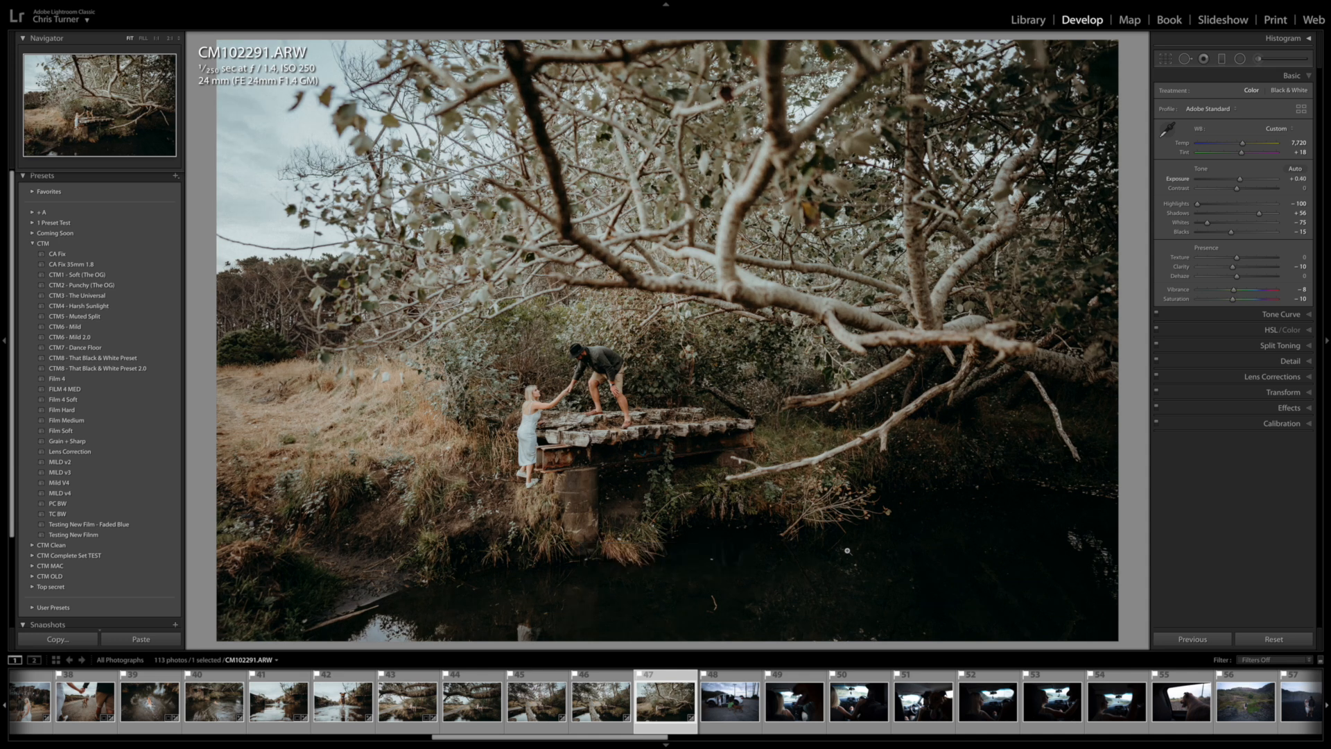
Step: Paste the settings onto truck photo CM102293, straighten it, and set temperature 8,177, exposure +0.85 and shadows +83
key(Right)
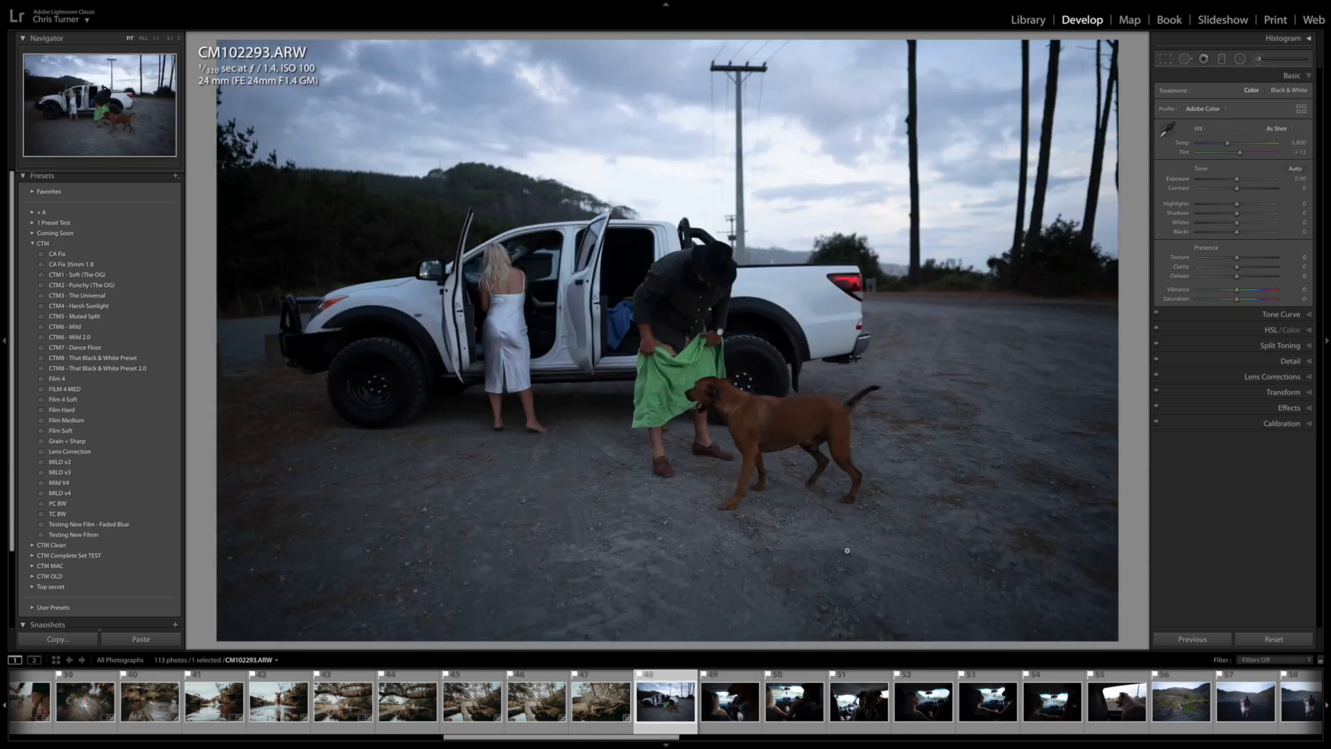
key(ctrl+v)
key(r)
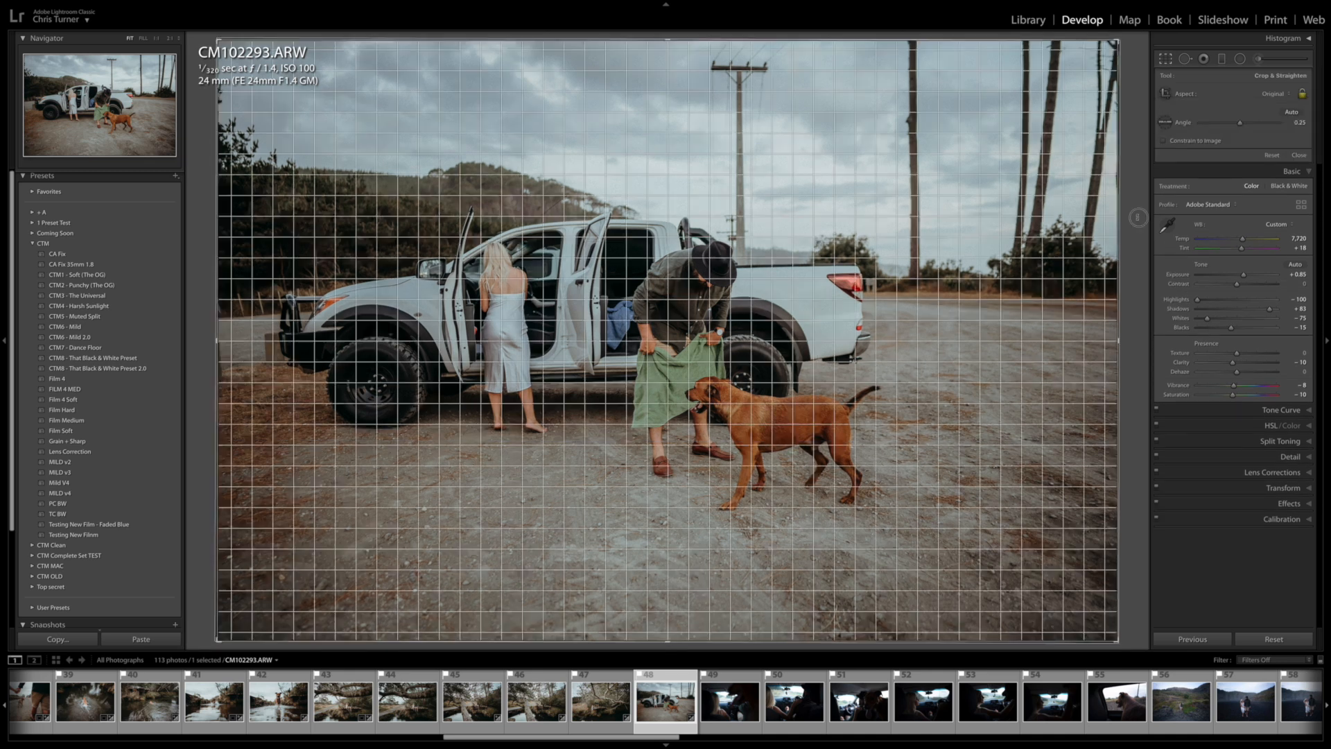
key(Return)
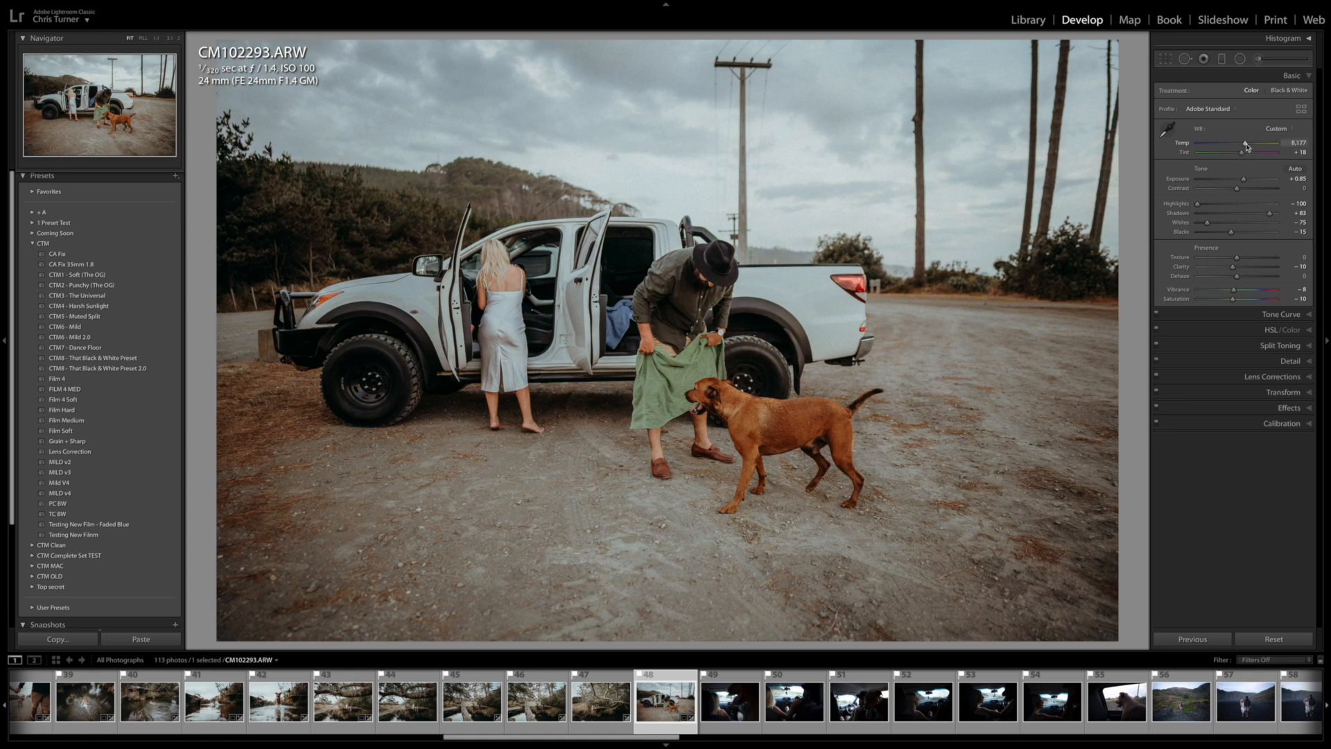
Step: Apply the CTM5 - Muted Split preset to the car interior photo CM102300 and set its exposure to +1.15
key(Right)
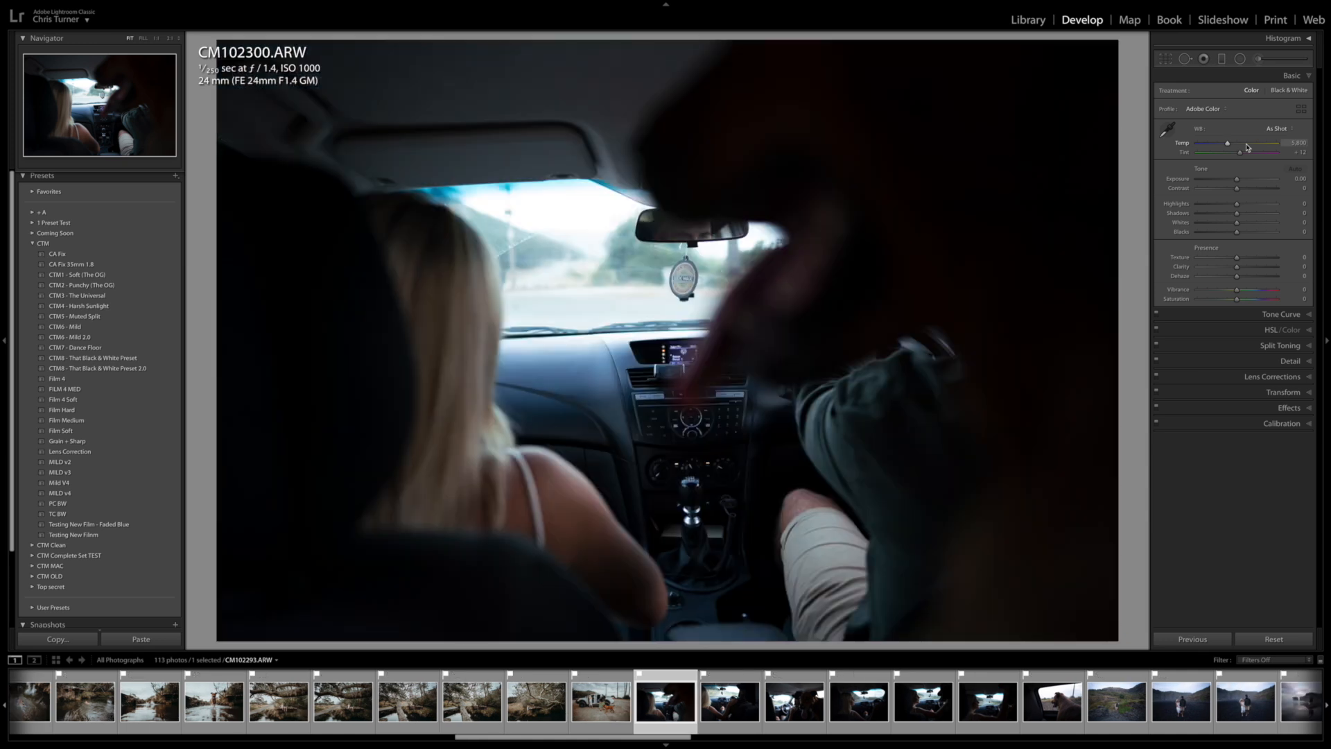
key(ctrl+v)
click(88, 317)
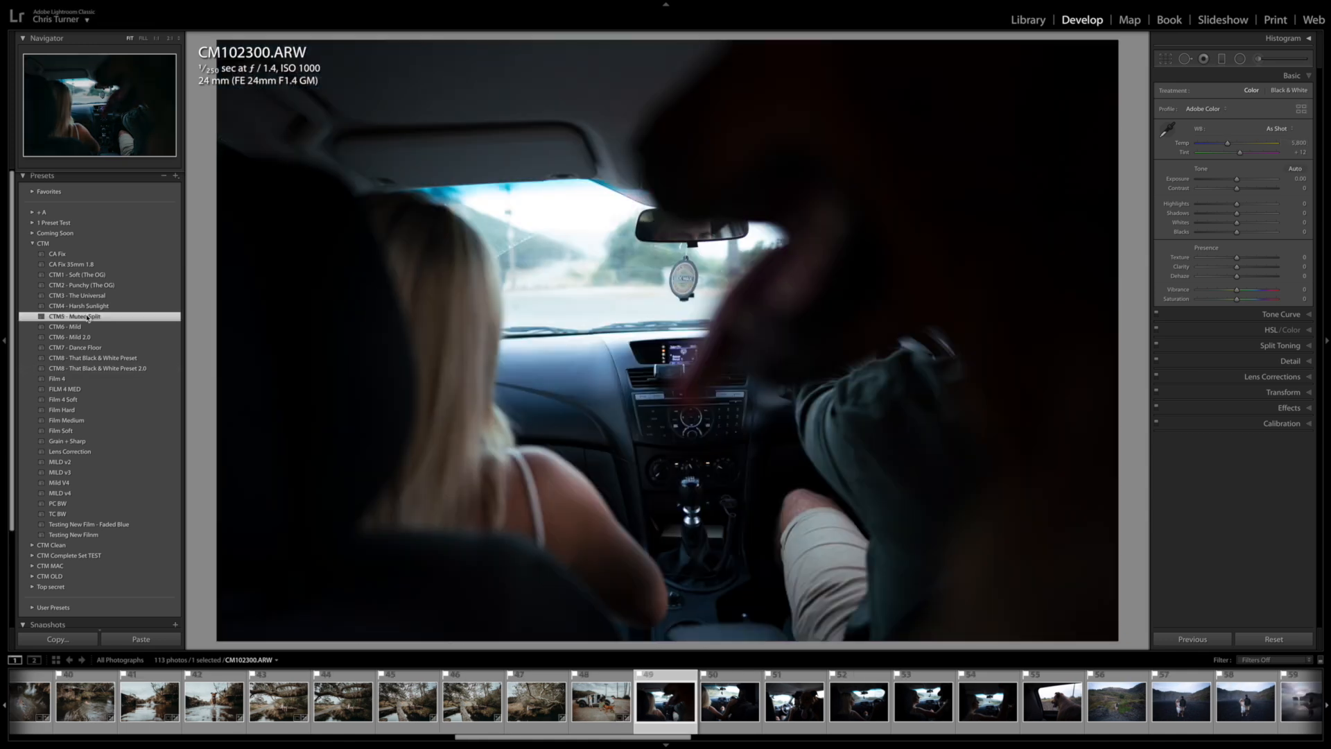
mouse_move(1237, 180)
mouse_down()
mouse_move(1237, 144)
mouse_move(1246, 181)
mouse_up()
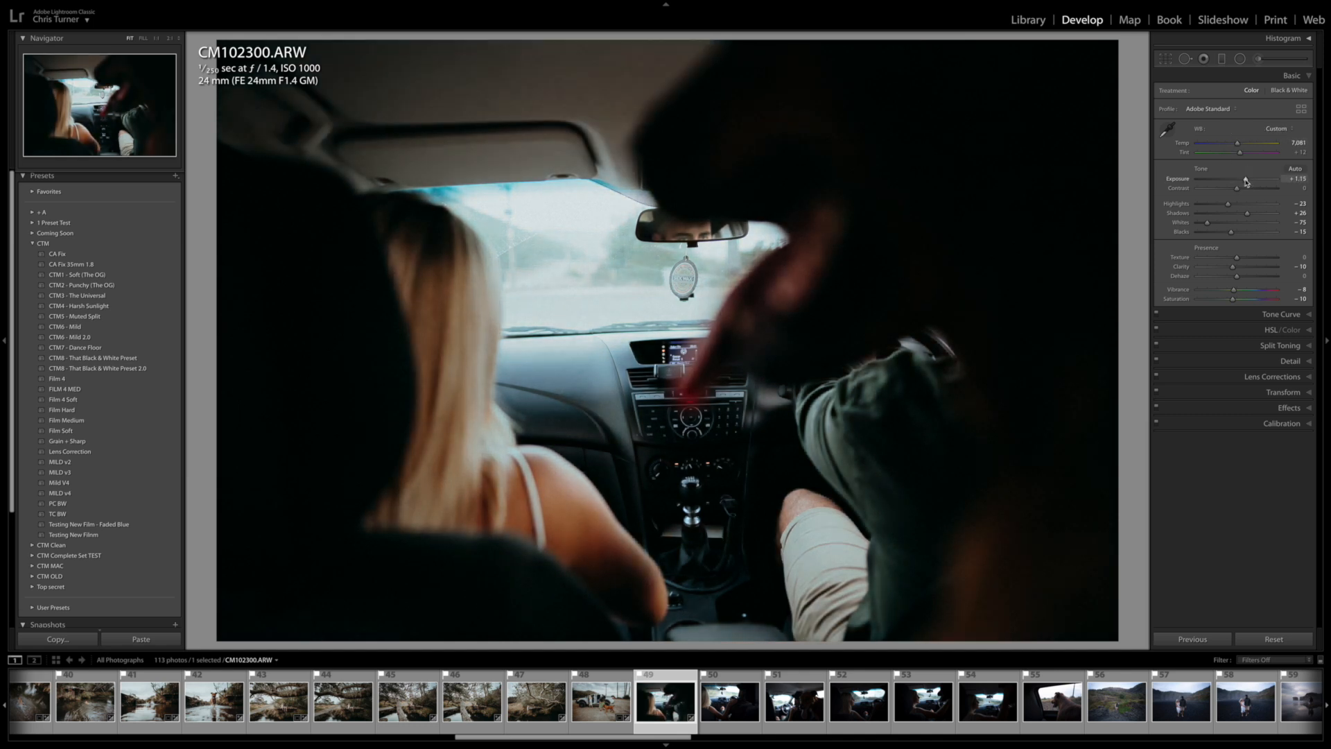
Step: Paste the CM102300 look onto CM102303, set exposure +1.30, highlights −51 and shadows +41, and copy the adjusted settings
key(Right)
key(ctrl+shift+v)
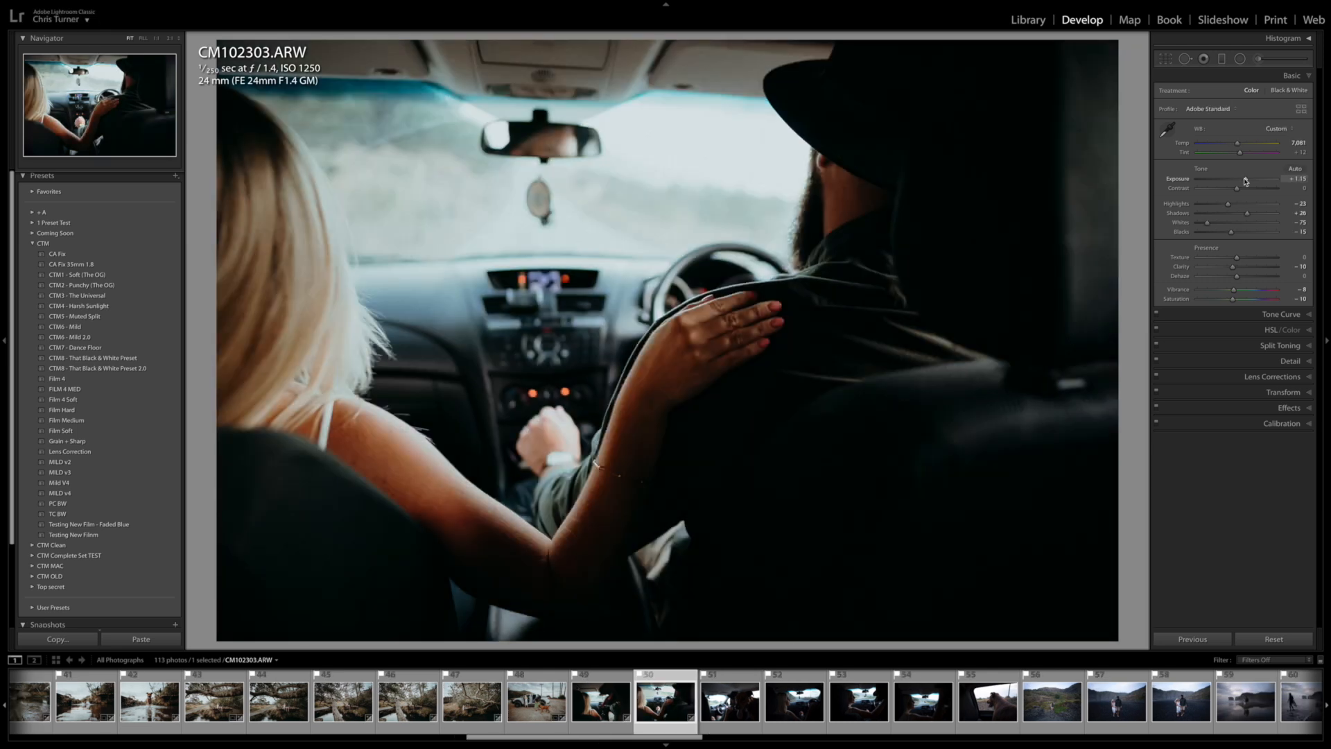
drag(1246, 181, 1254, 215)
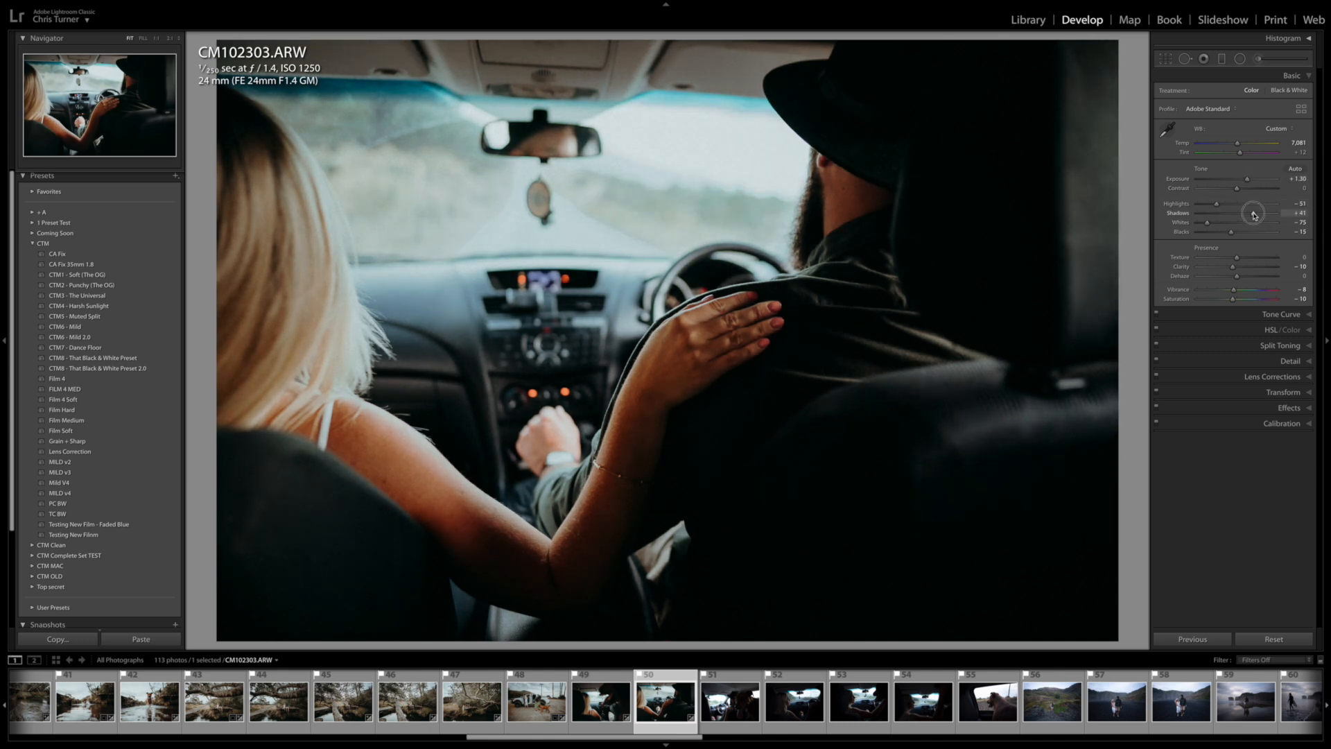
key(super+shift+c)
key(Return)
Step: Paste the settings onto dog photo CM102308, set exposure +2.05, highlights −76 and temperature 6,824, and copy the result
key(Right)
key(super+shift+v)
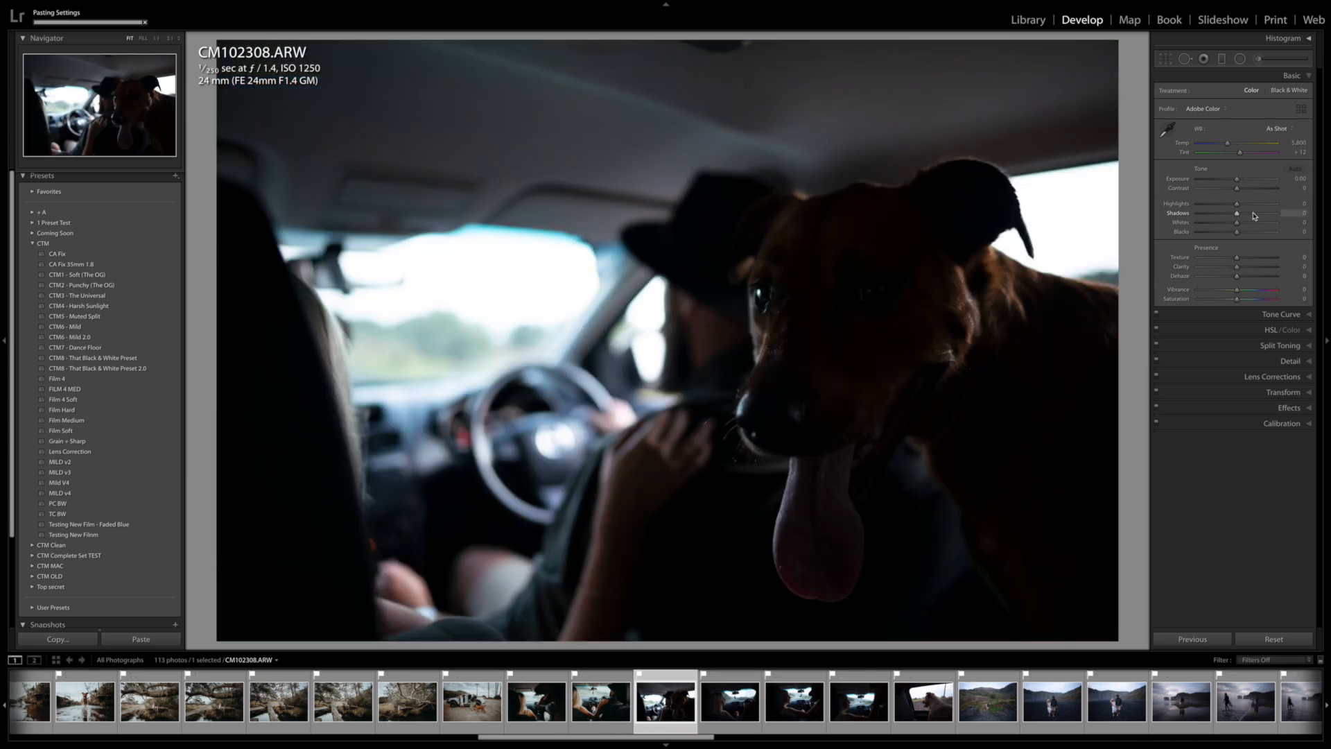
drag(1248, 181, 1207, 207)
drag(1237, 143, 1233, 147)
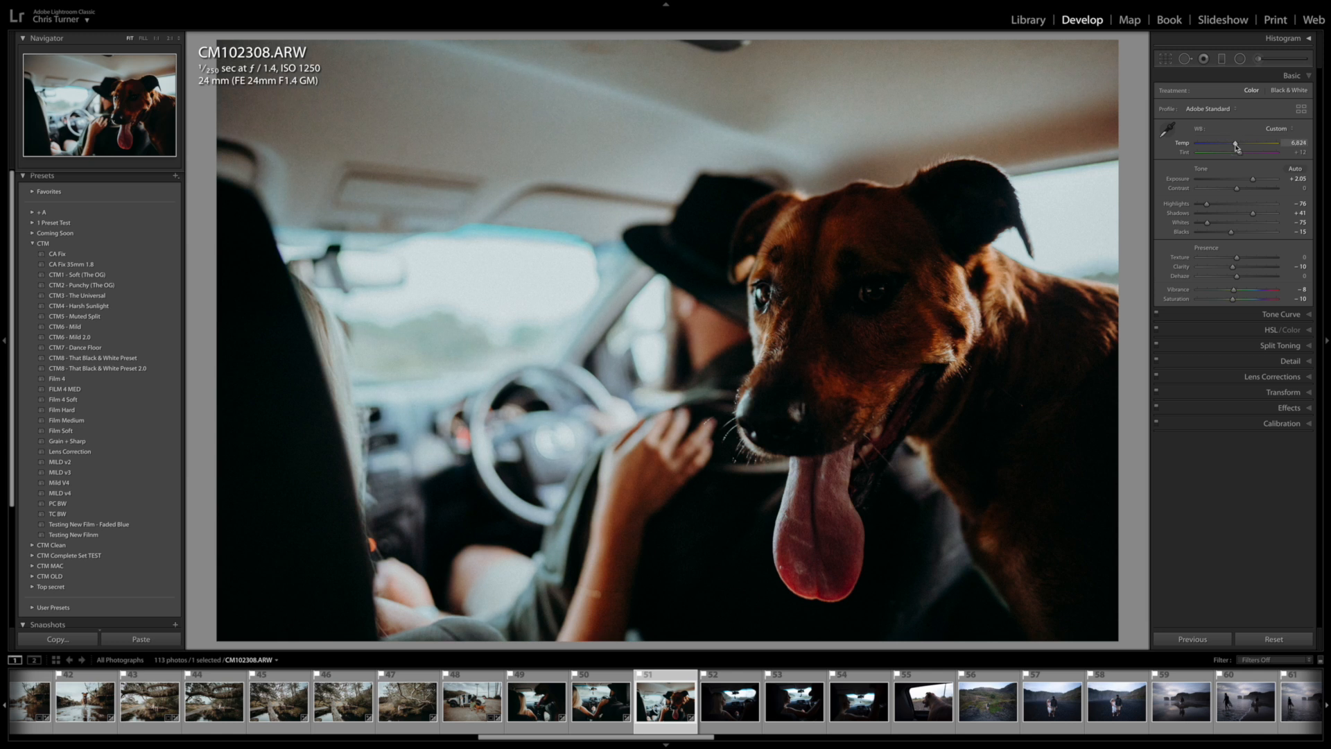
key(ctrl+shift+c)
key(Return)
Step: Paste the copied settings onto CM102311 and straighten the car interior with a crop angle of 3.09
key(Right)
key(ctrl+shift+v)
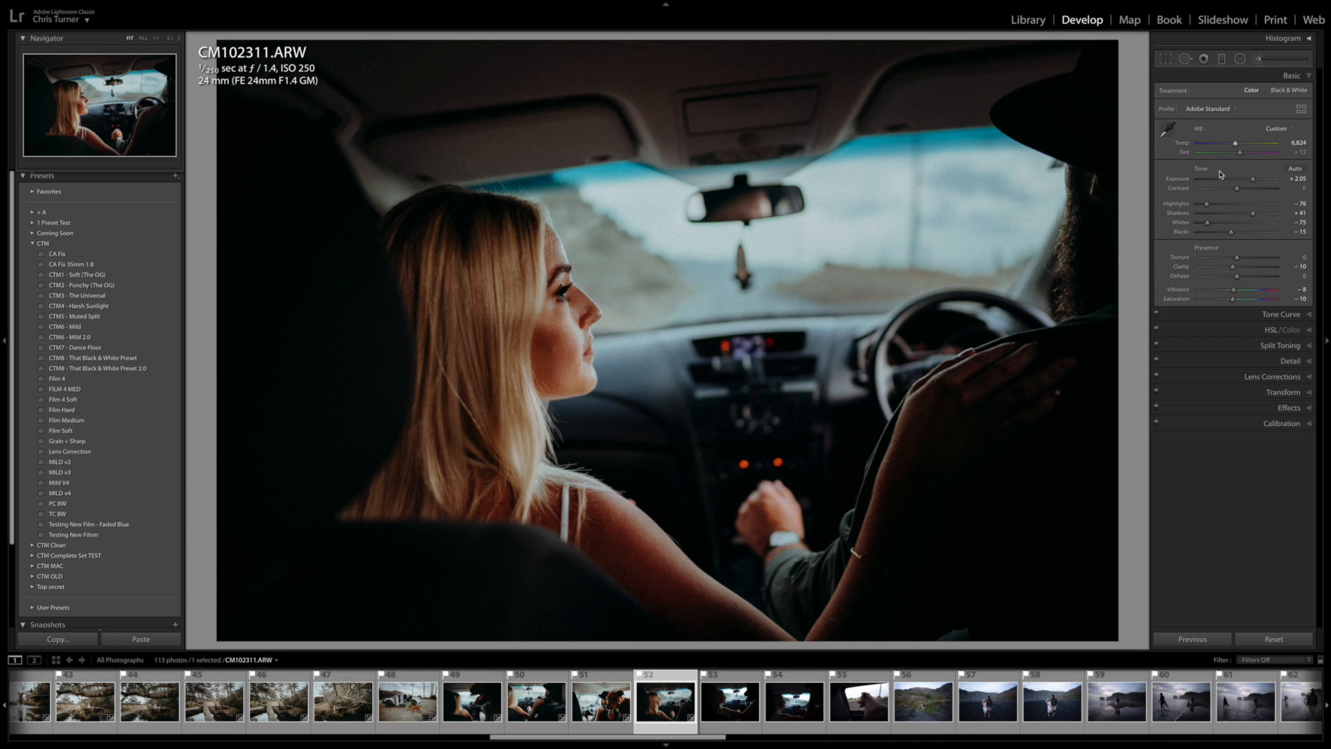
key(r)
drag(1135, 220, 1131, 241)
drag(895, 238, 833, 234)
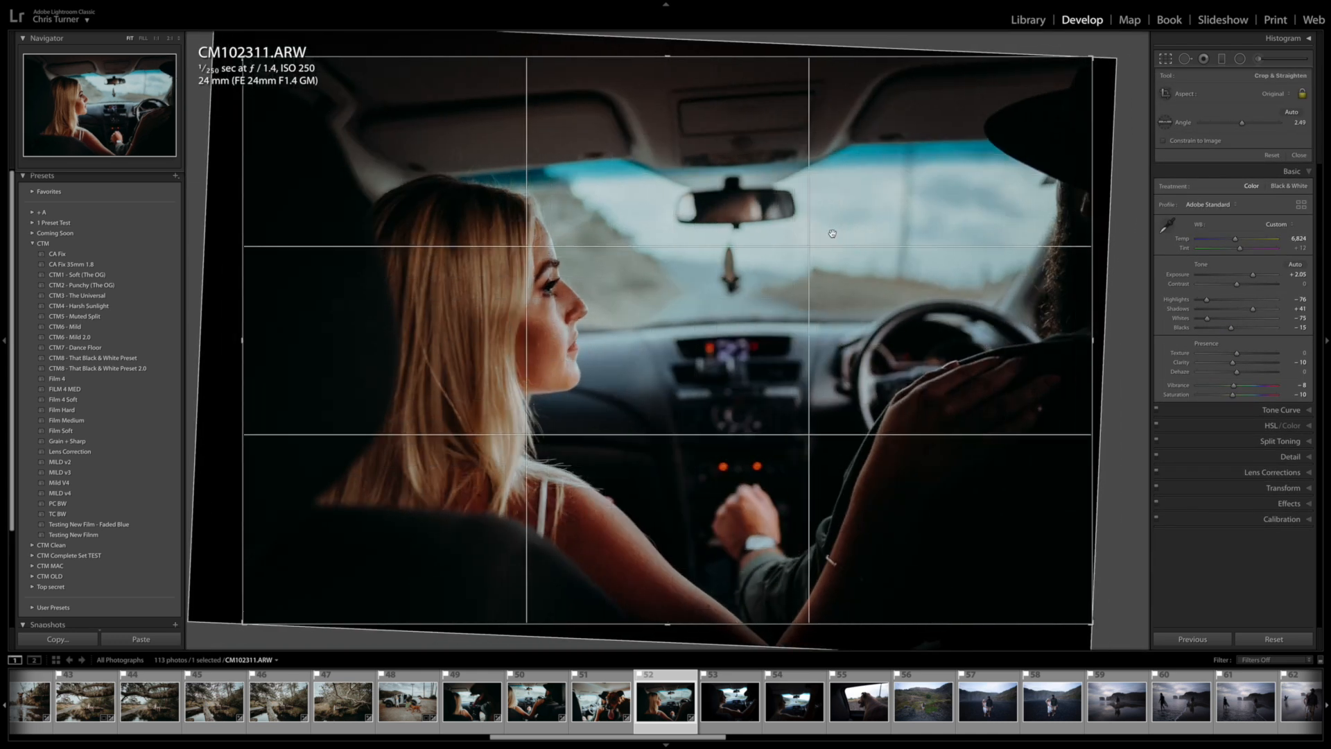
key(Return)
key(r)
drag(1131, 219, 1128, 230)
drag(939, 248, 930, 249)
drag(1120, 244, 1120, 244)
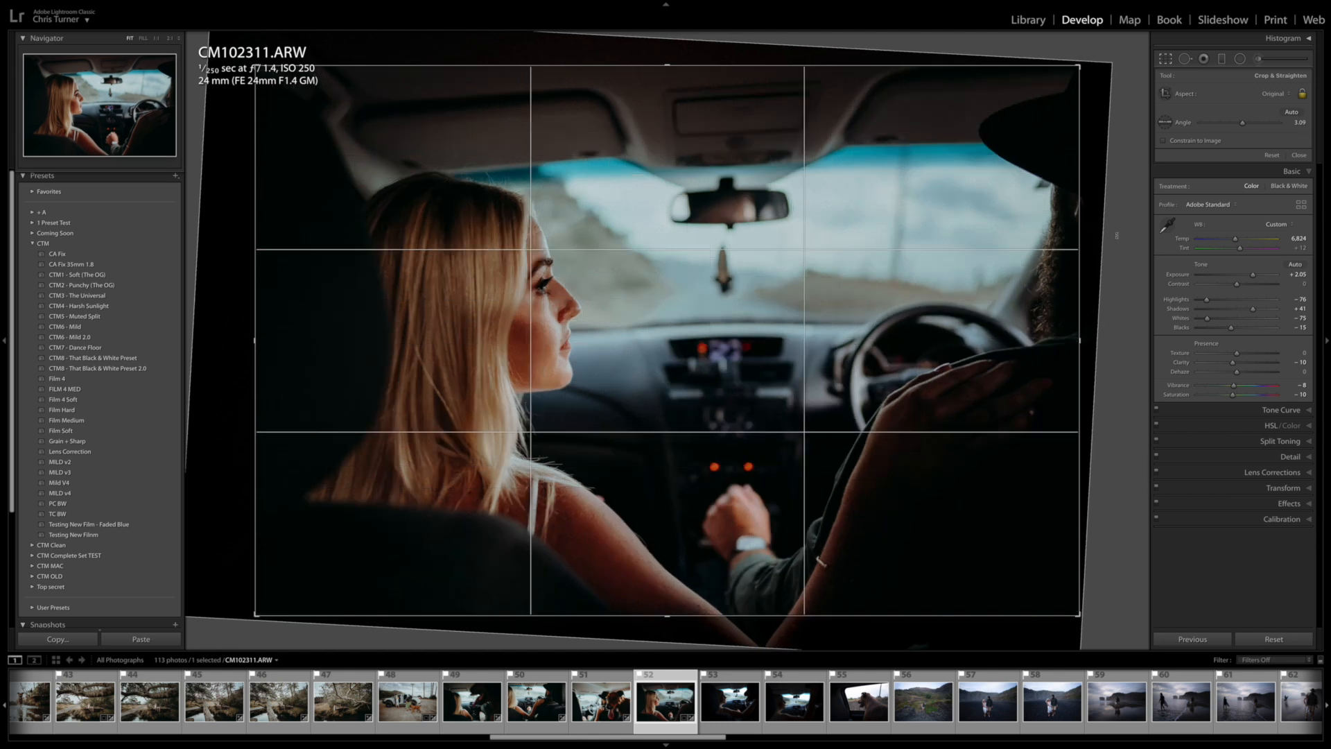
key(Return)
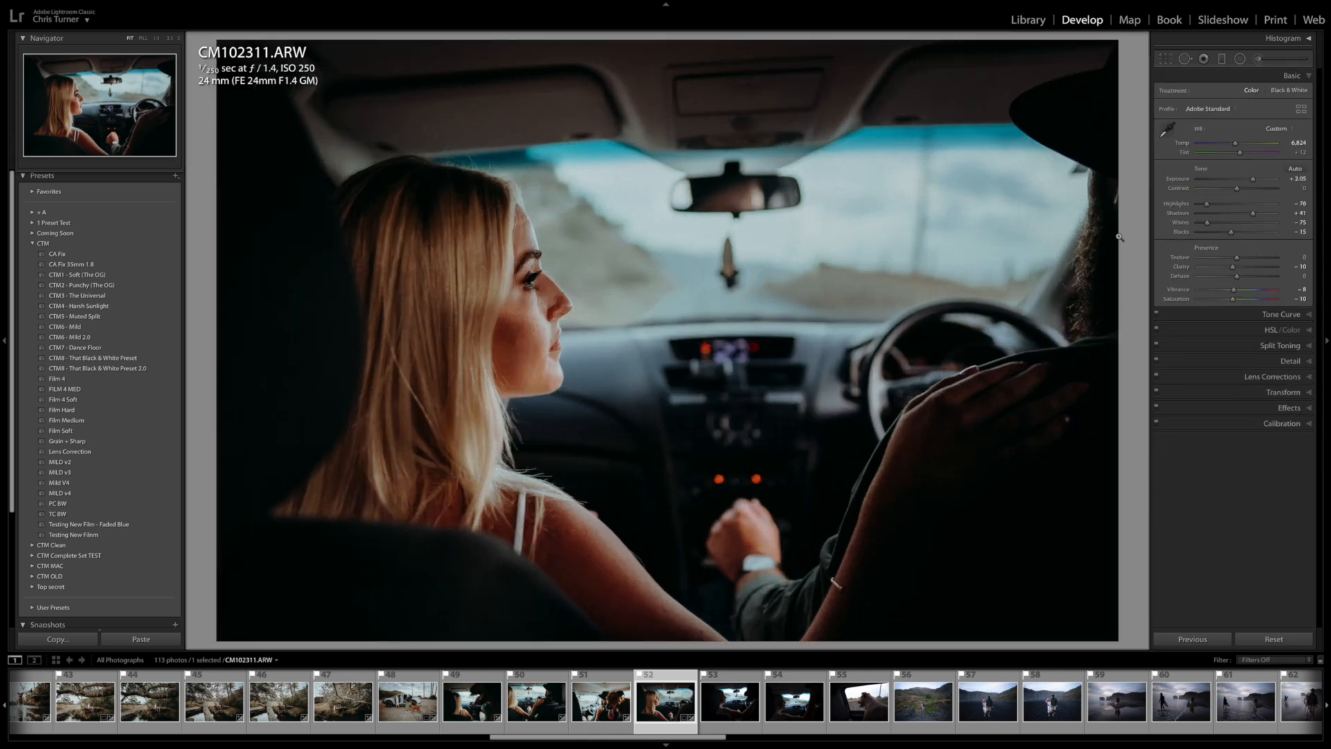
Step: Paste the copied settings onto CM102314 and raise its exposure to +2.55
key(Right)
key(ctrl+shift+v)
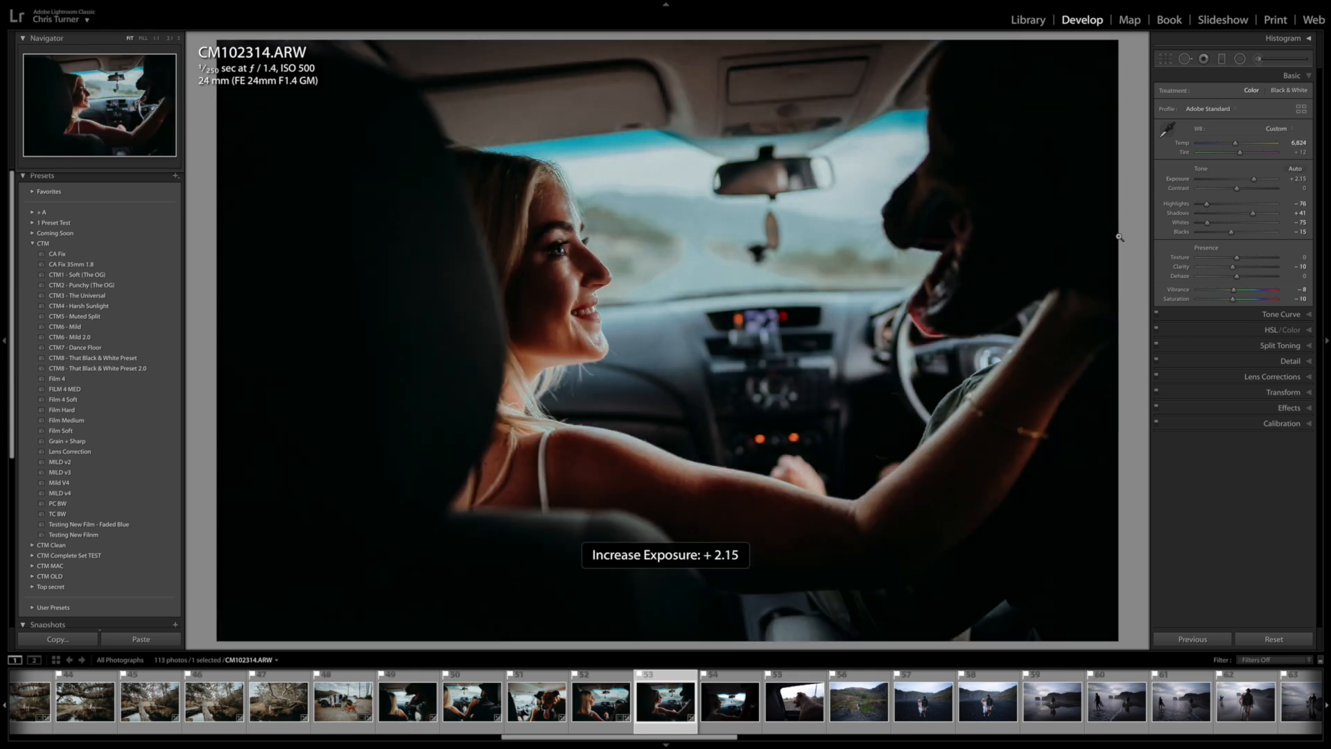
key(equal)
key(equal)
key(equal)
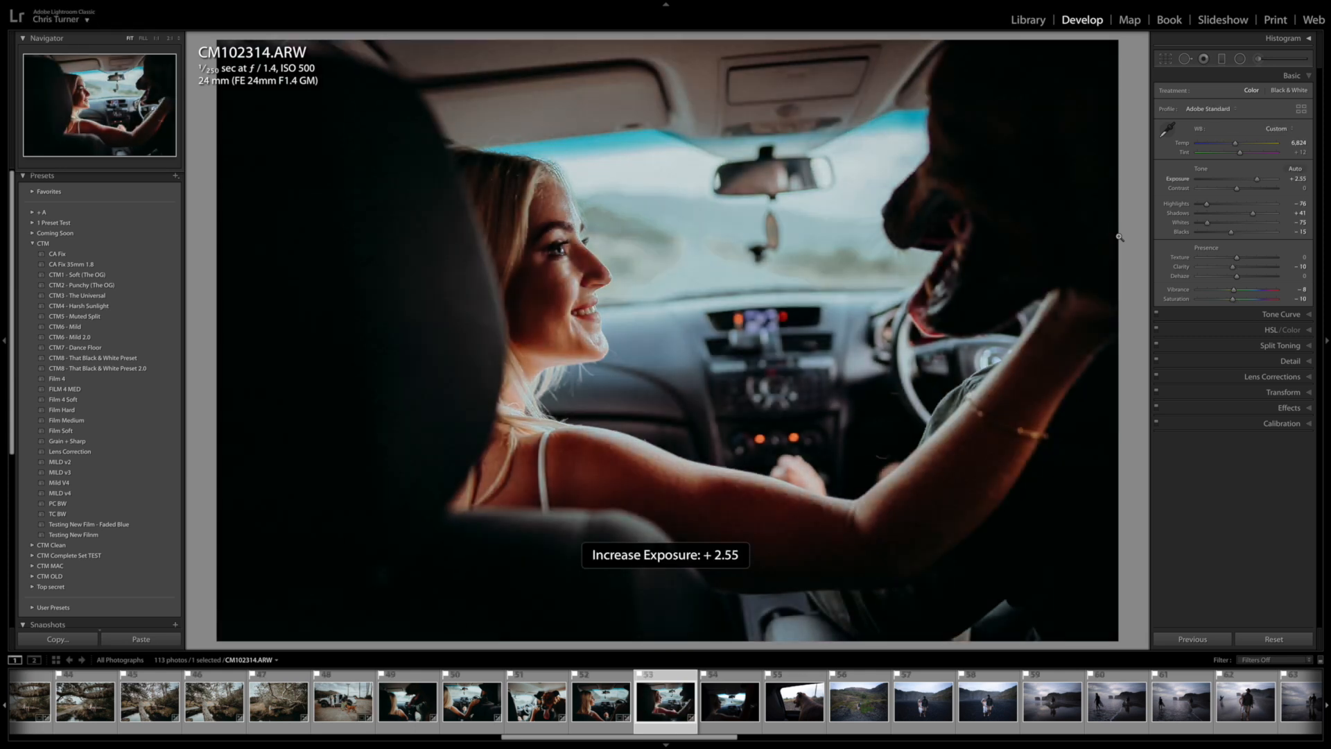
Step: Paste the settings onto CM102317, set exposure +2.00 and temperature 7,232, and rotate the crop to level the dashboard
key(Right)
key(ctrl+shift+v)
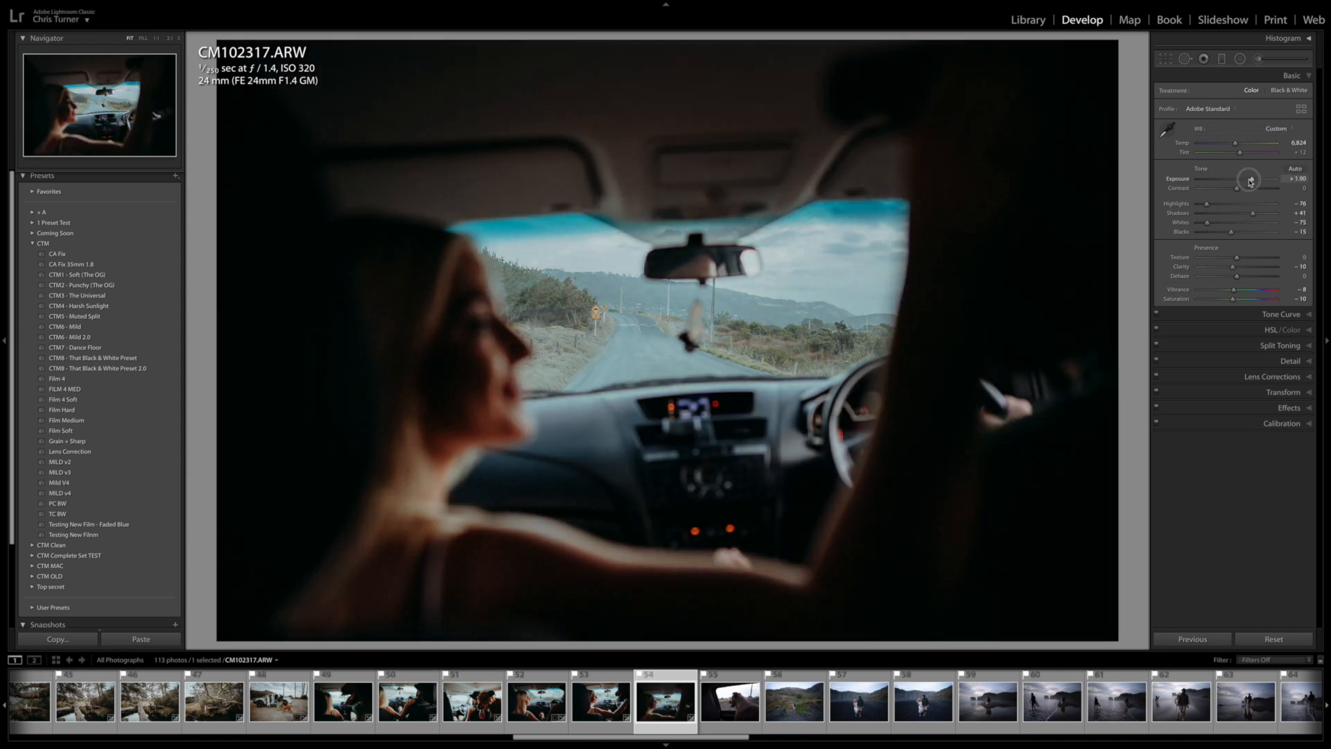
drag(1235, 143, 1239, 147)
key(r)
drag(1141, 244, 1137, 229)
key(Return)
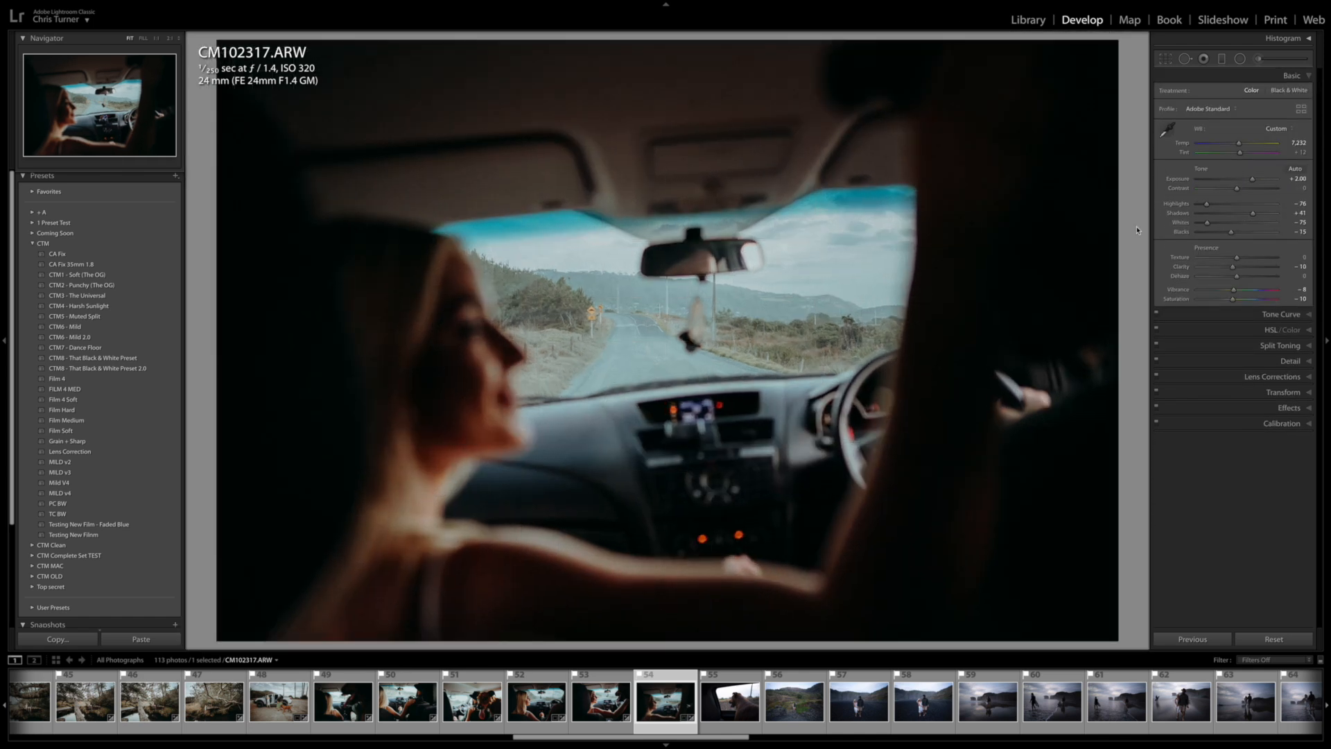
Step: Paste the settings onto CM102319 of the dog at the window, set exposure +0.80, and copy its settings for CM102325
key(Right)
key(ctrl+shift+v)
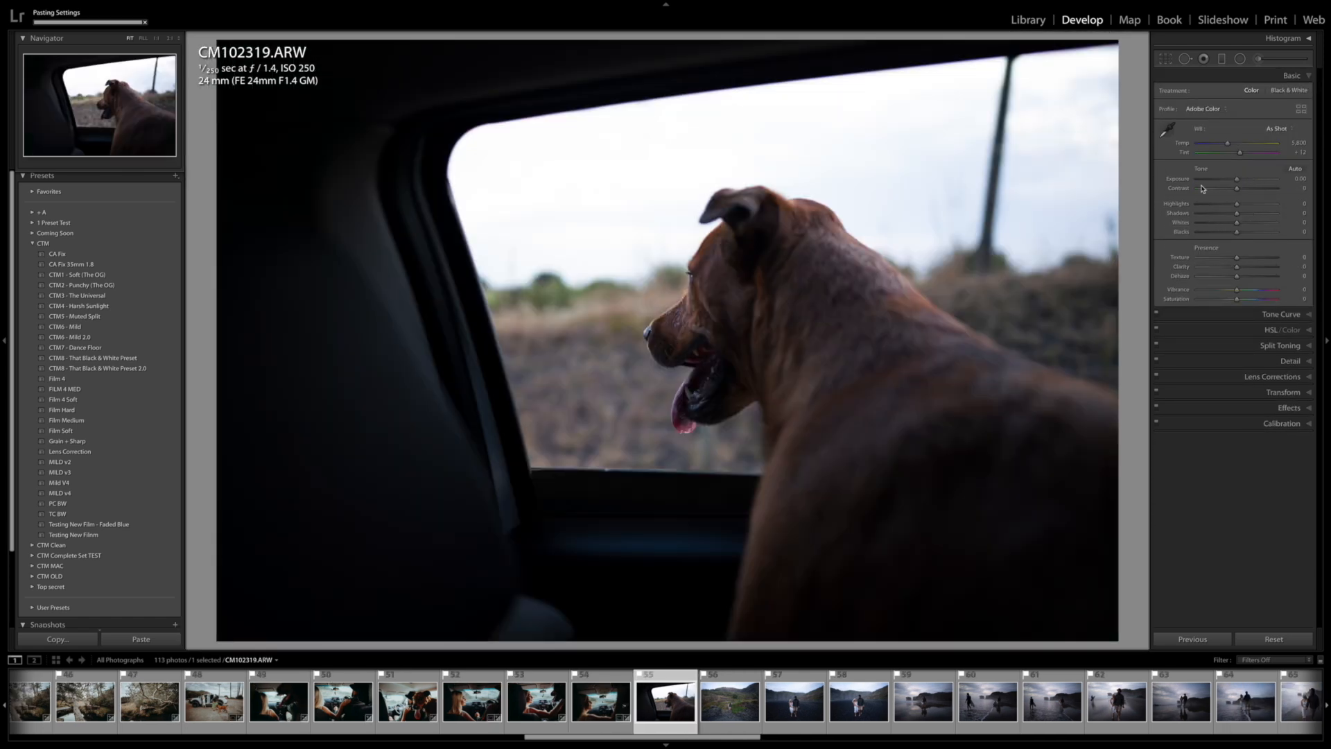
drag(1252, 179, 1242, 179)
key(ctrl+shift+c)
key(Return)
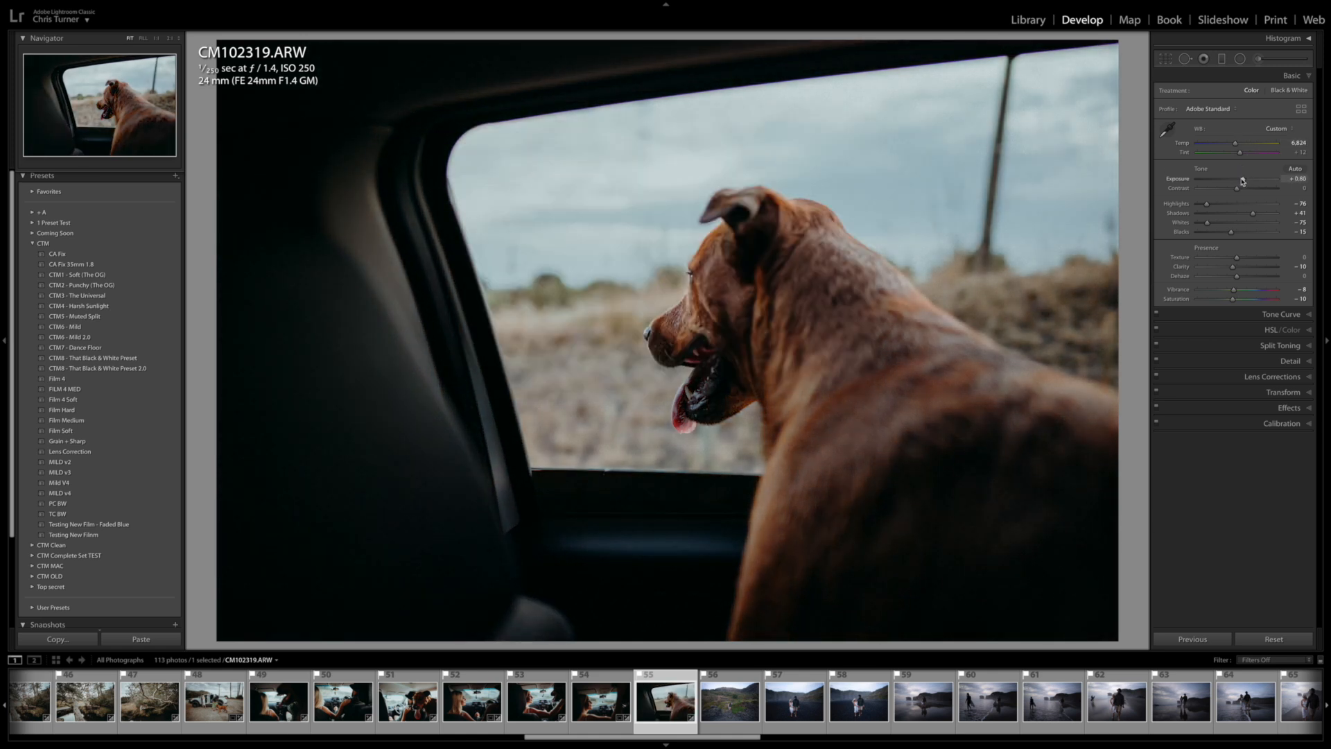
key(Right)
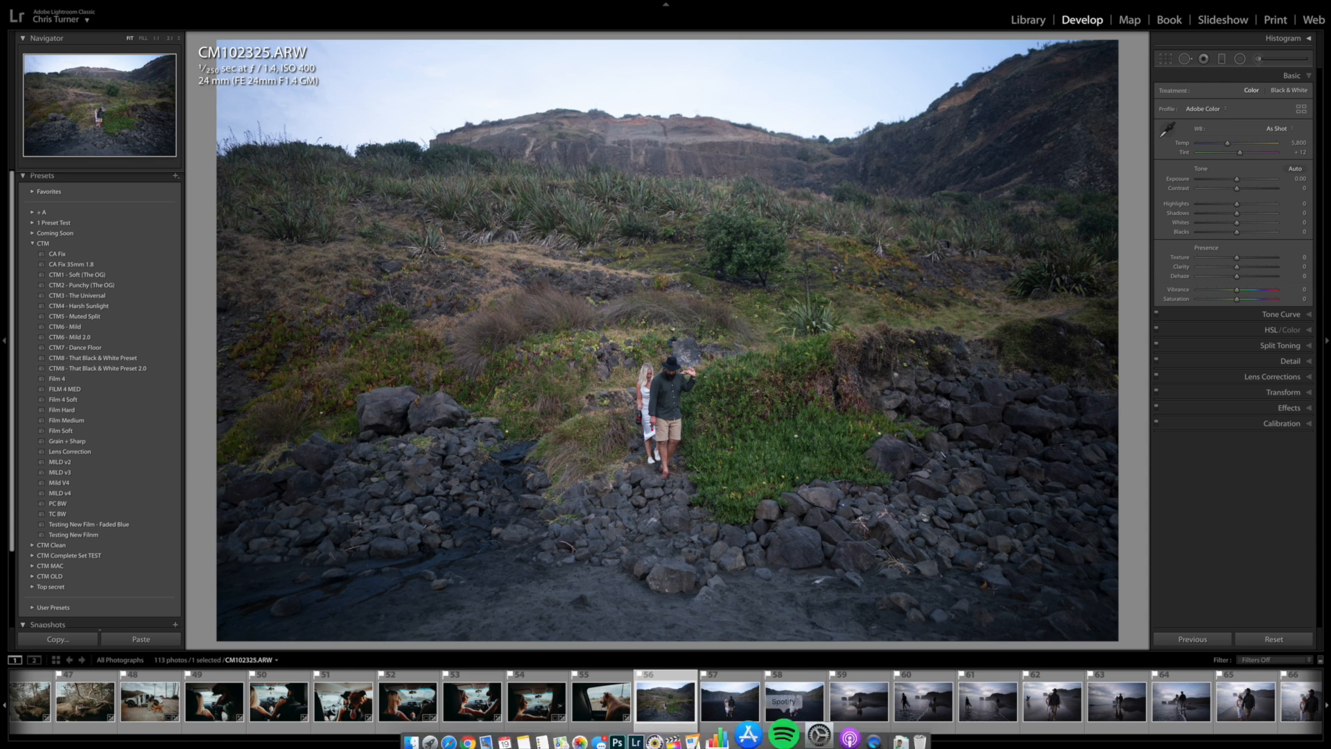
Step: Paste the copied settings onto the hillside photo CM102325 and adjust it to exposure +0.60, shadows +41 and temperature 6,824
scroll(915, 718, down, 5)
scroll(899, 713, down, 10)
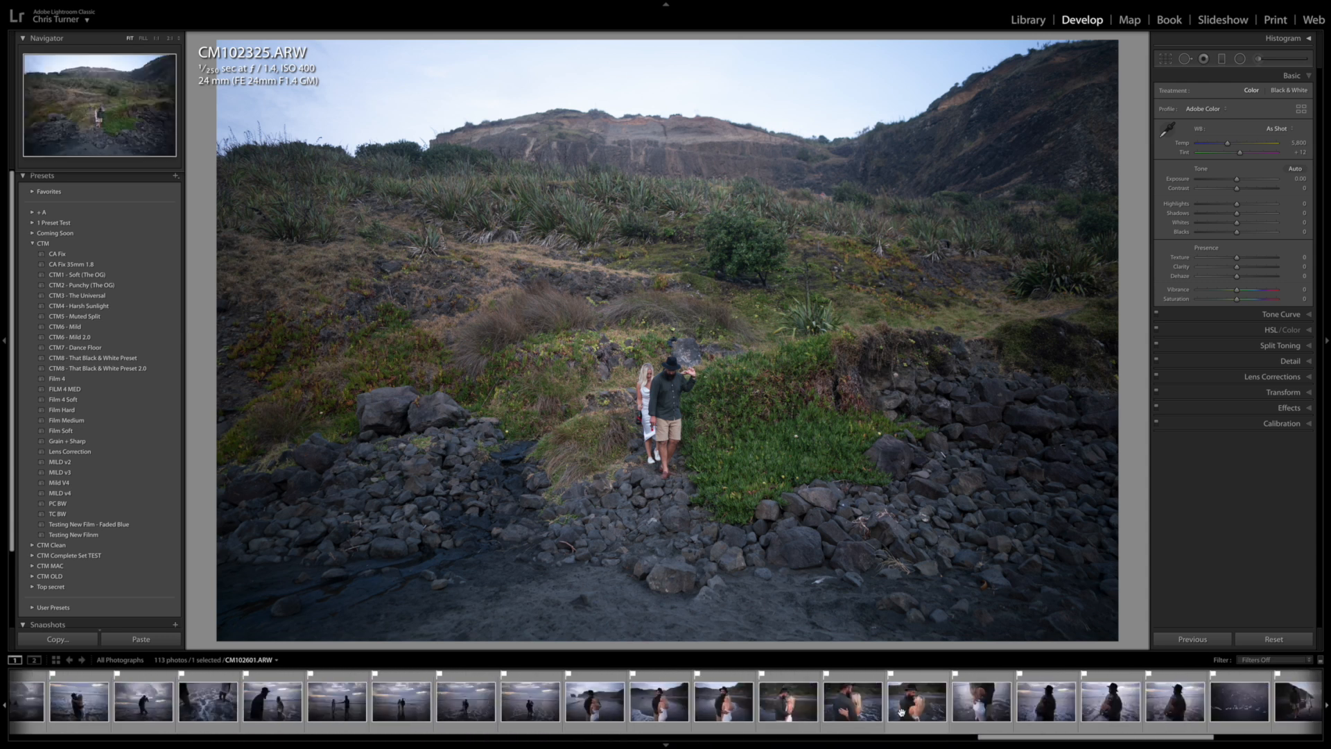
scroll(899, 714, up, 10)
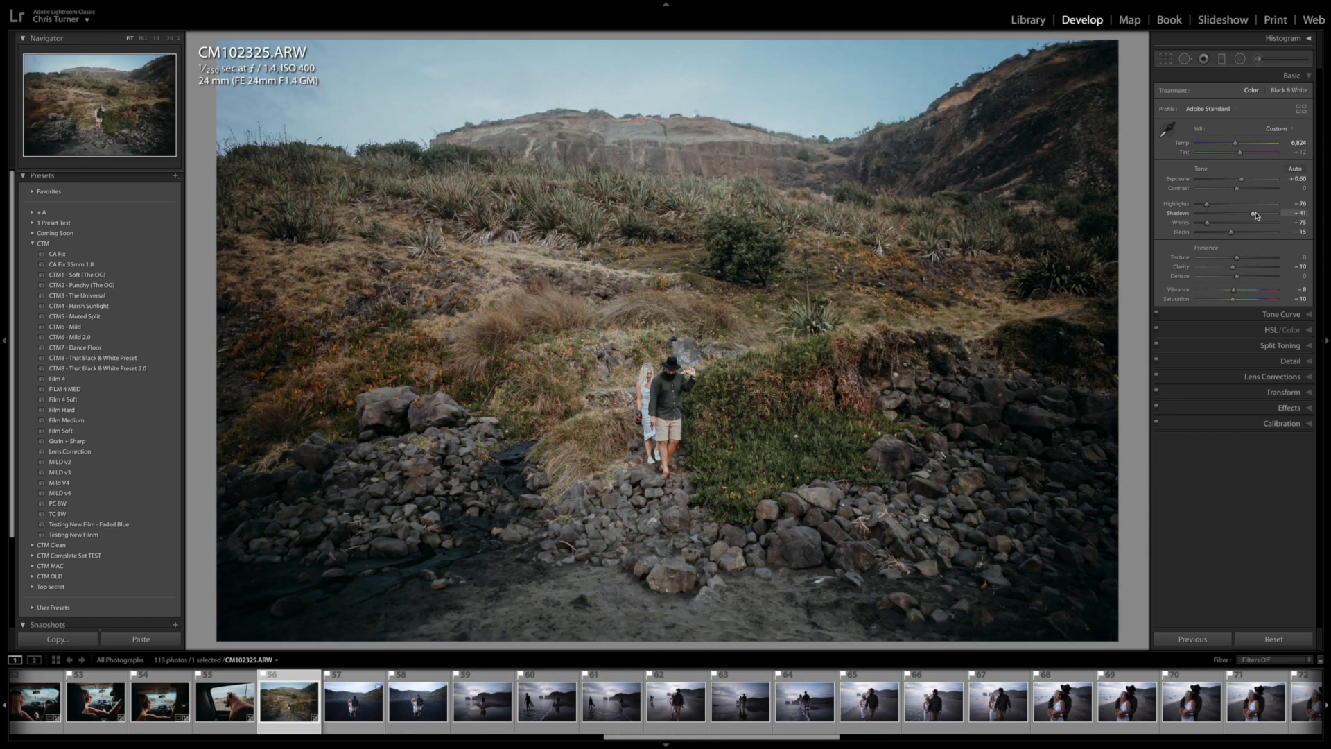
drag(1256, 216, 1243, 145)
Step: Paste the settings onto CM102334, set temperature 9,541, tint +18, exposure +0.60, highlights -96 and shadows +70, and straighten it at -0.31
key(Right)
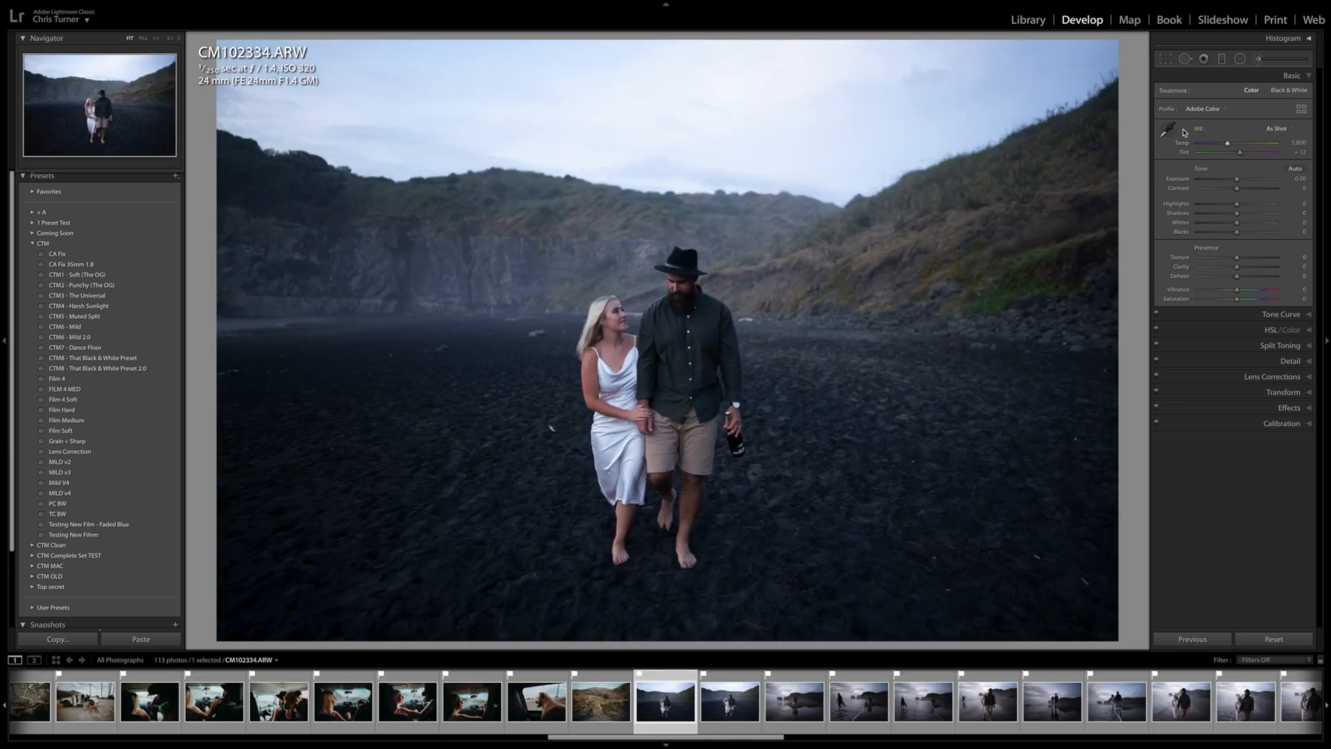
key(ctrl+shift+v)
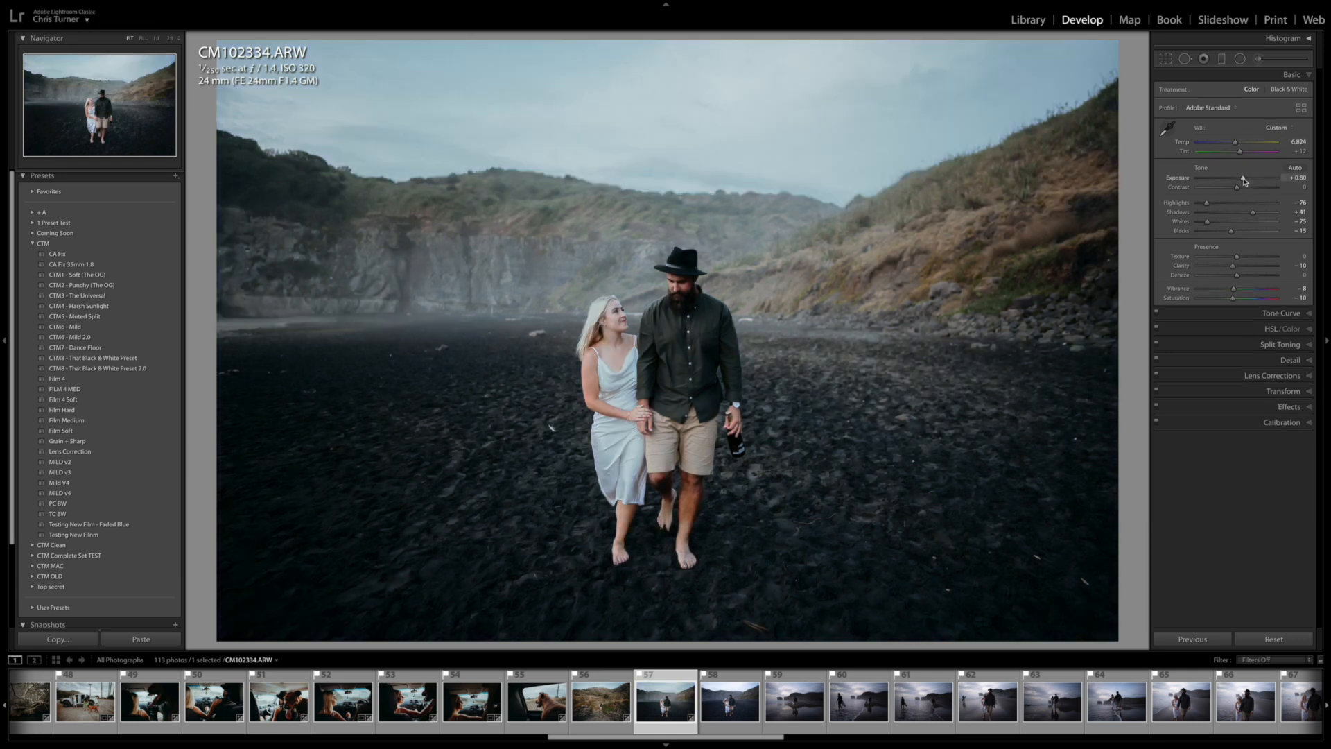
drag(1243, 182, 1254, 144)
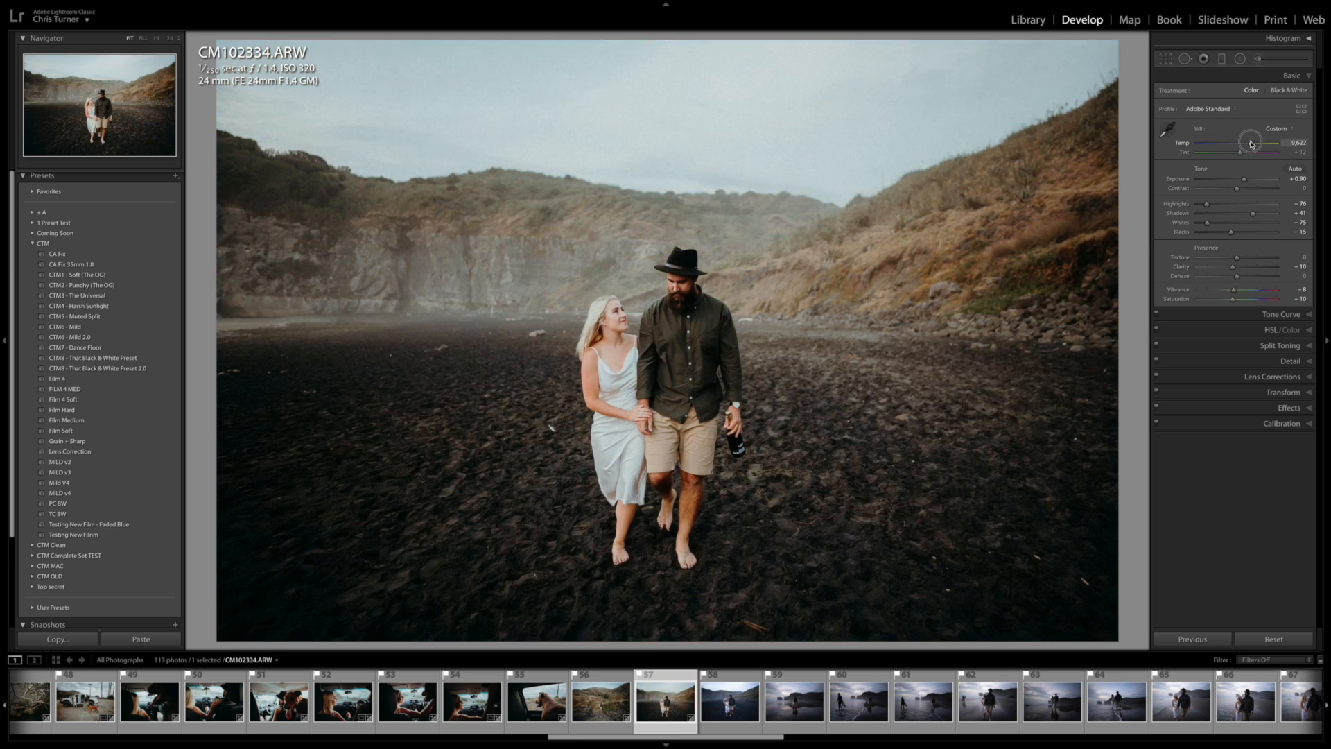
mouse_move(1241, 155)
mouse_down()
mouse_move(1241, 179)
mouse_move(1198, 205)
mouse_move(1264, 214)
mouse_move(1242, 180)
mouse_up()
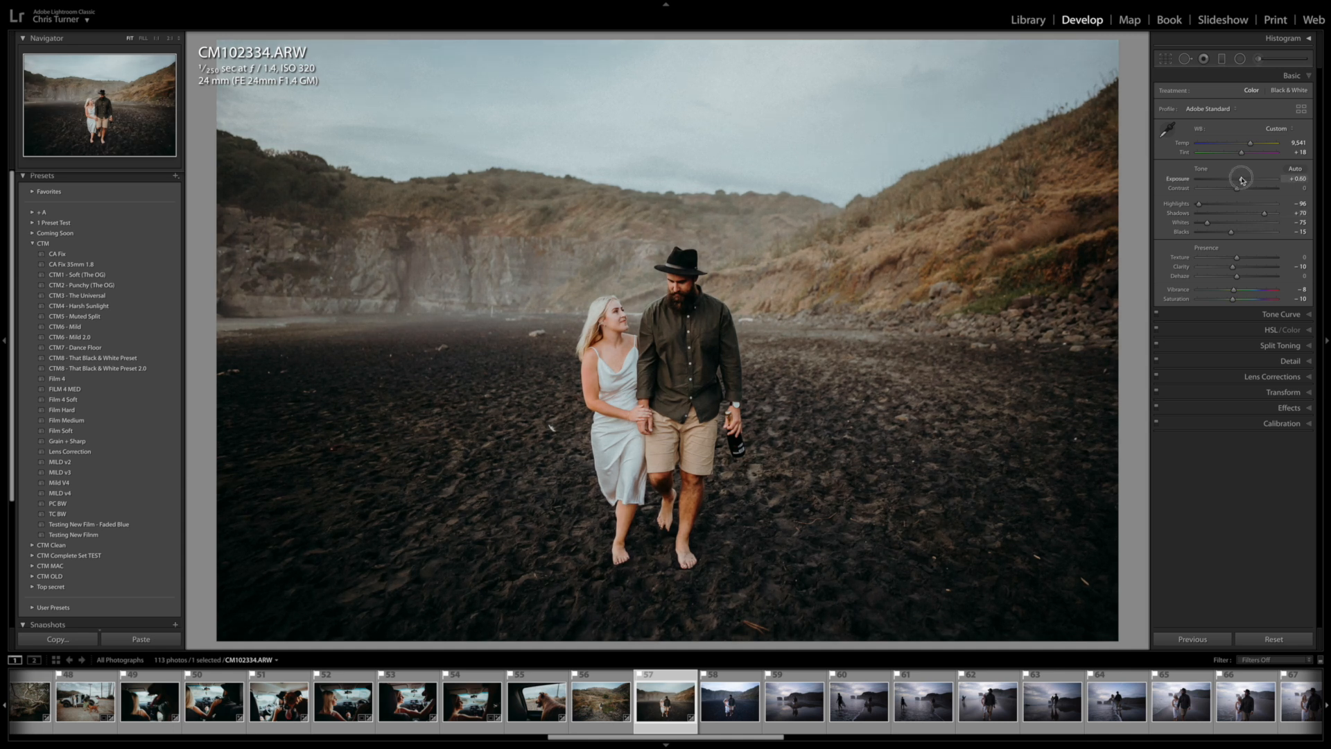
key(r)
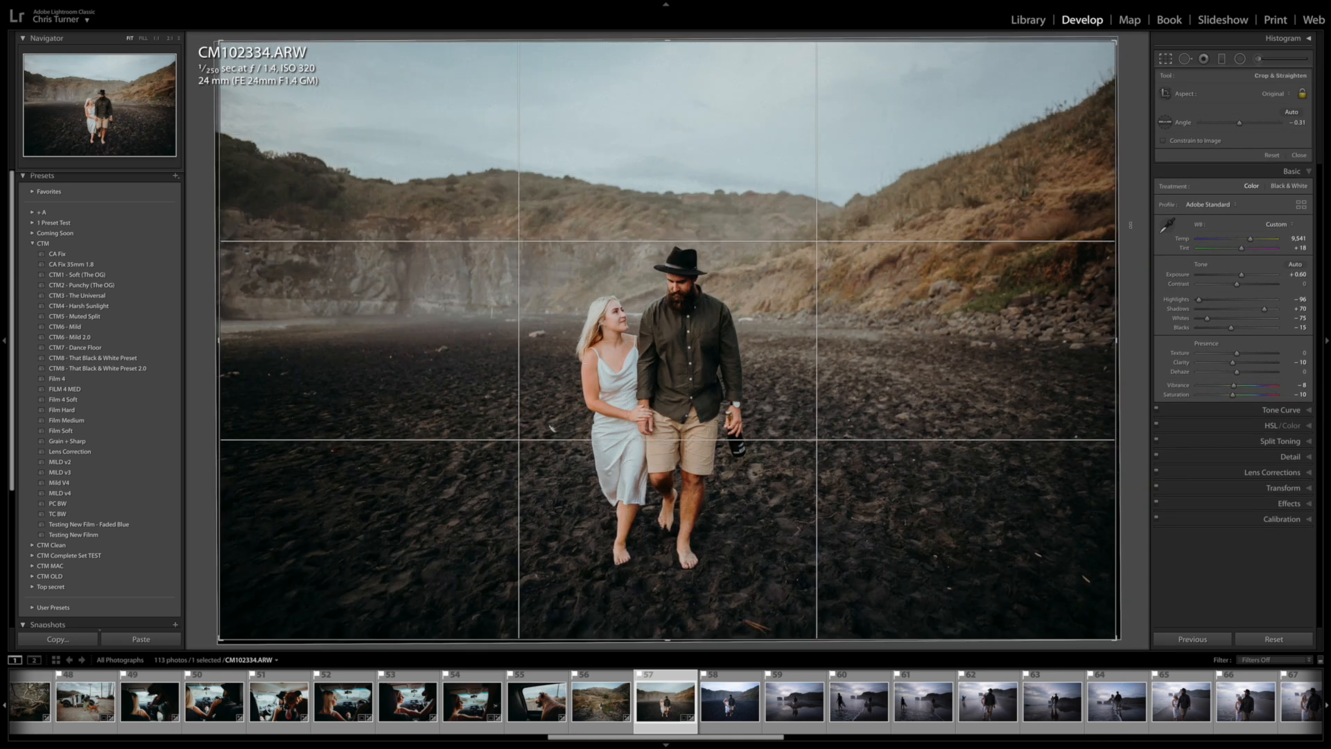
Step: Paste the adjusted settings onto CM102338 with exposure +0.50 and onto the beach reflection photo CM102344 with exposure +0.90
key(Right)
key(minus)
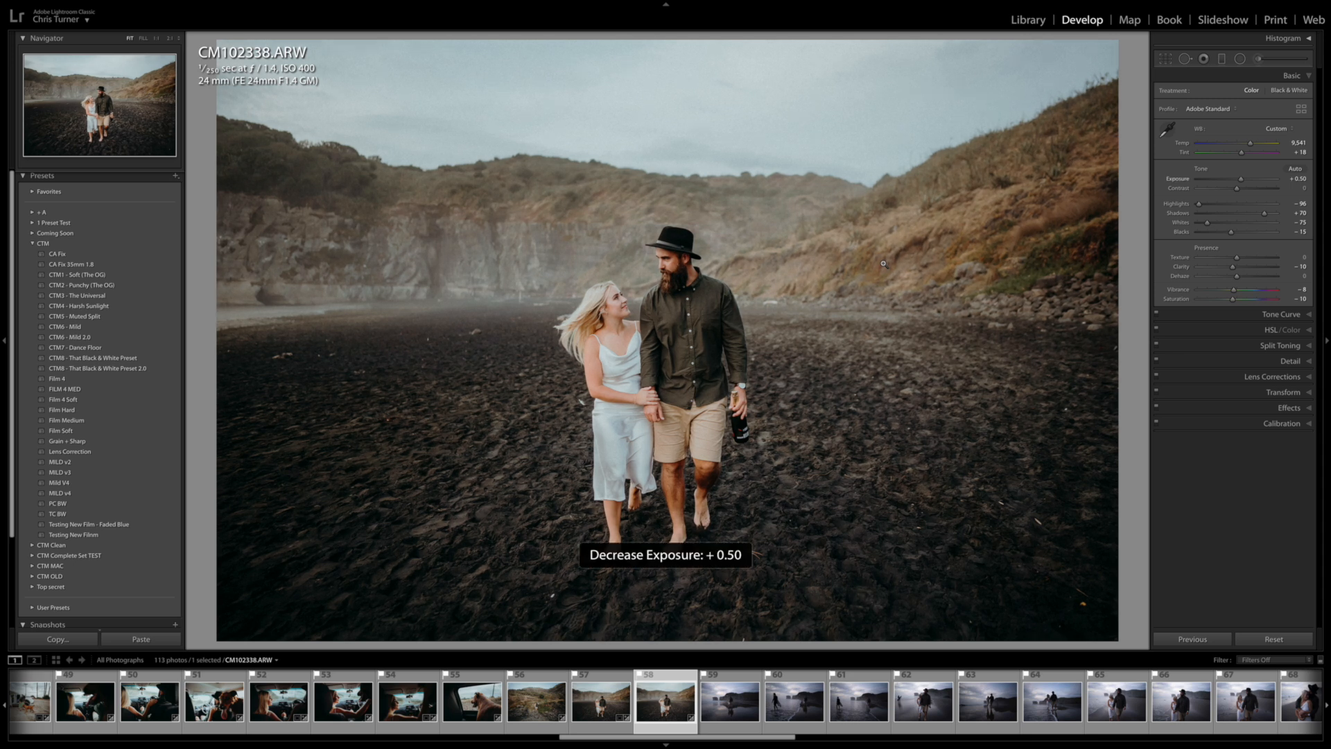
key(Right)
key(ctrl+shift+v)
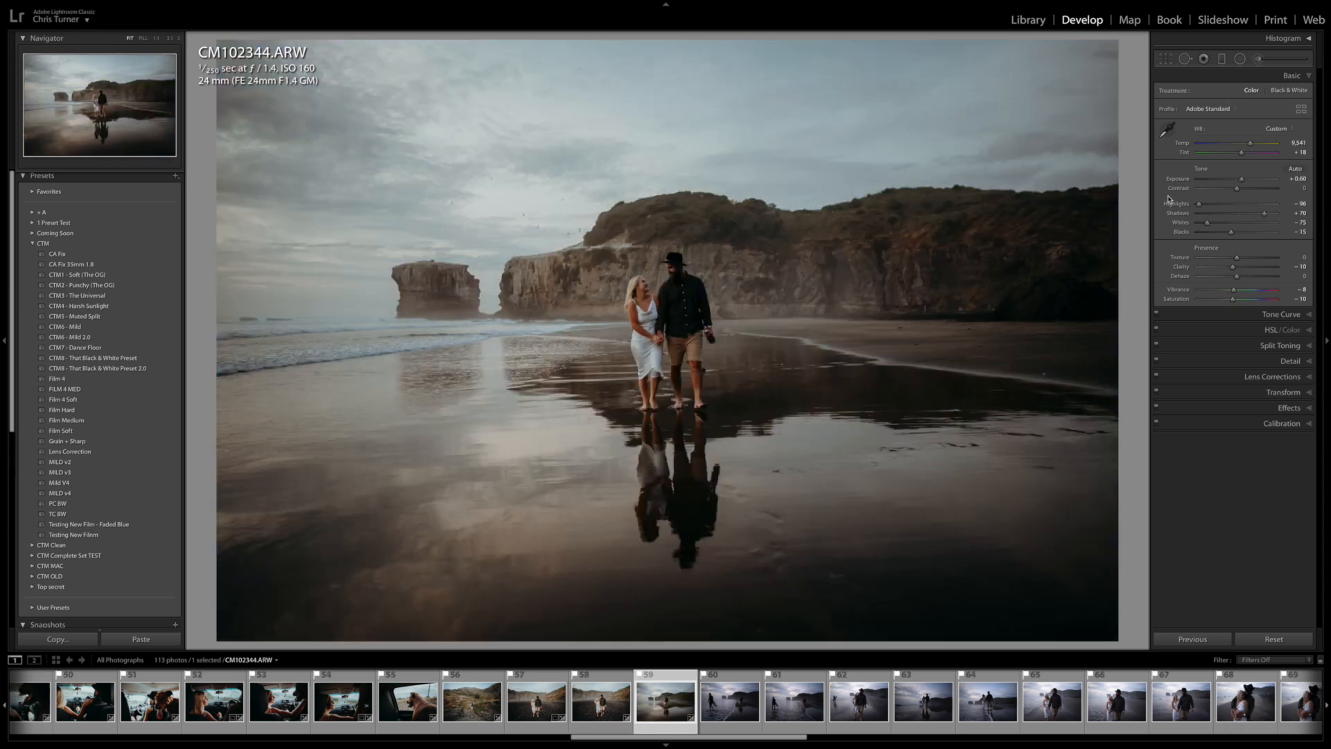
drag(1241, 180, 1248, 182)
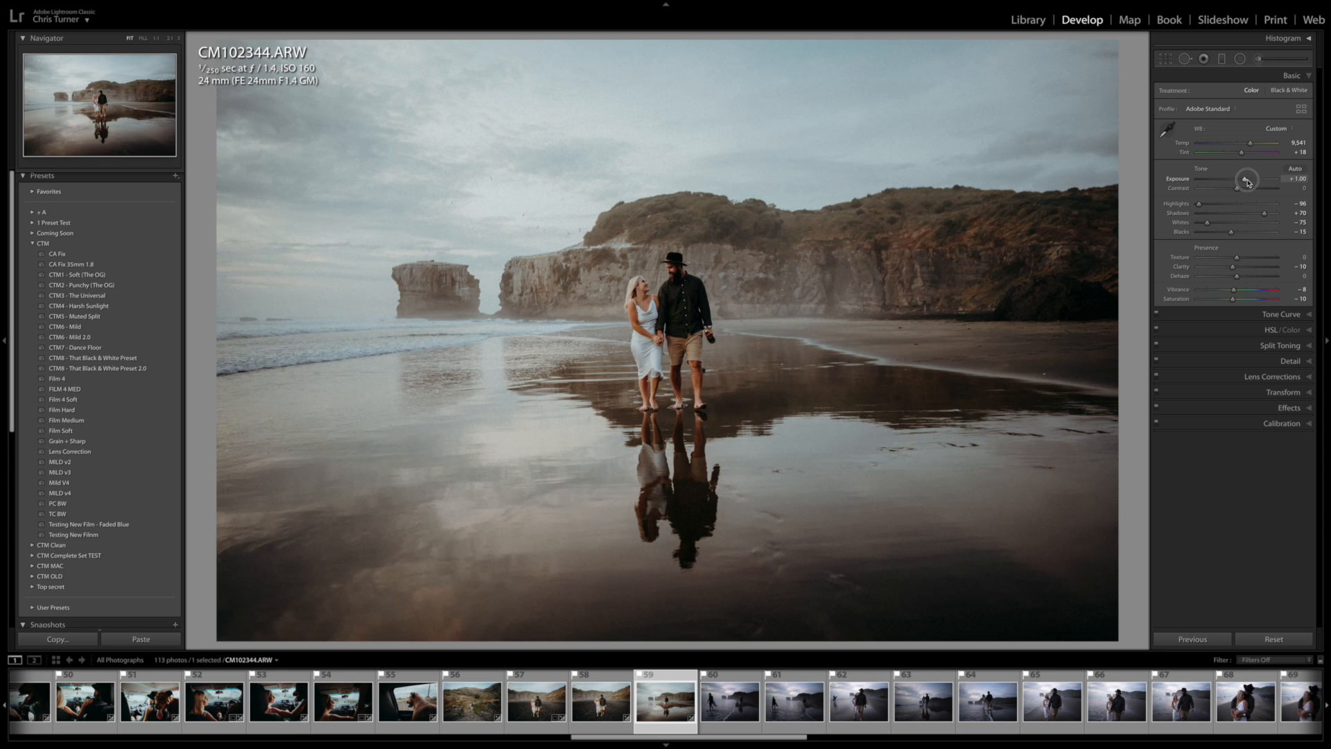
Step: Add a slanted graduated filter over the sky of CM102344 with exposure -0.64, highlights -100 and shadows 68
click(1223, 59)
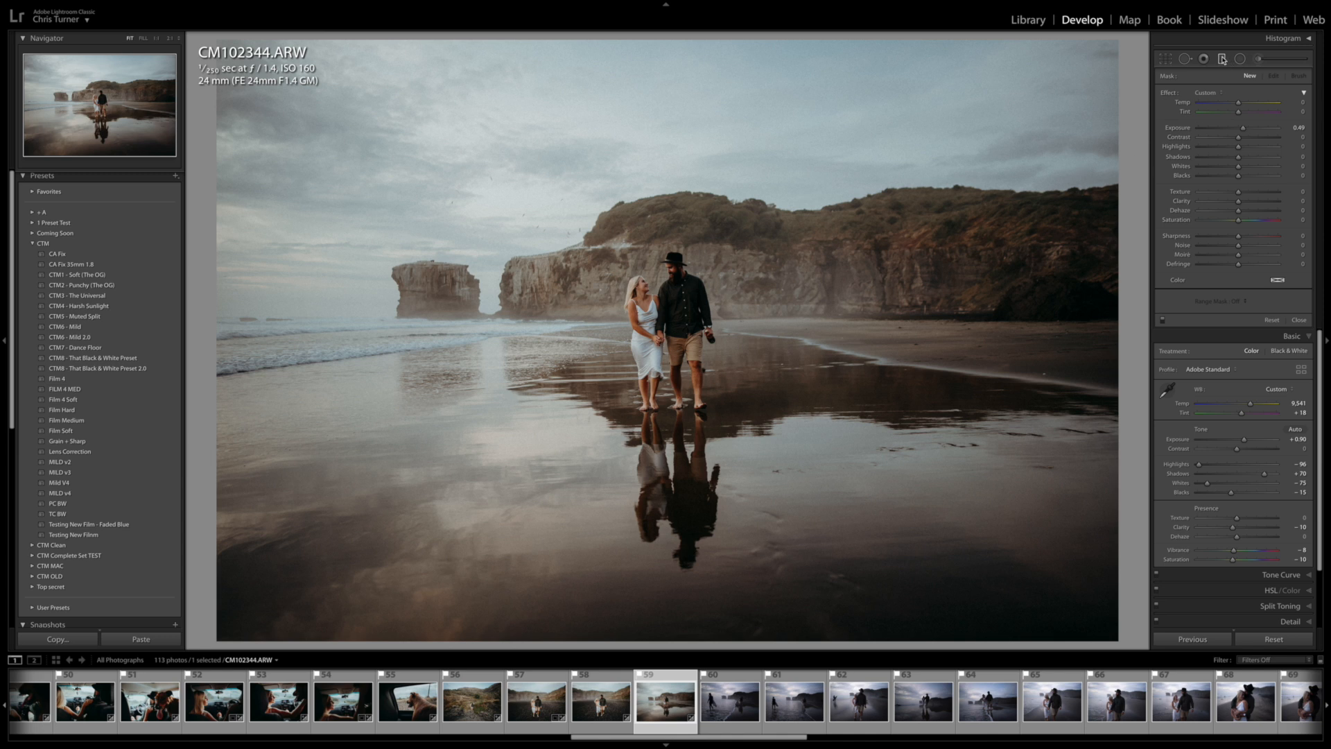
drag(1243, 127, 1231, 127)
drag(605, 160, 626, 286)
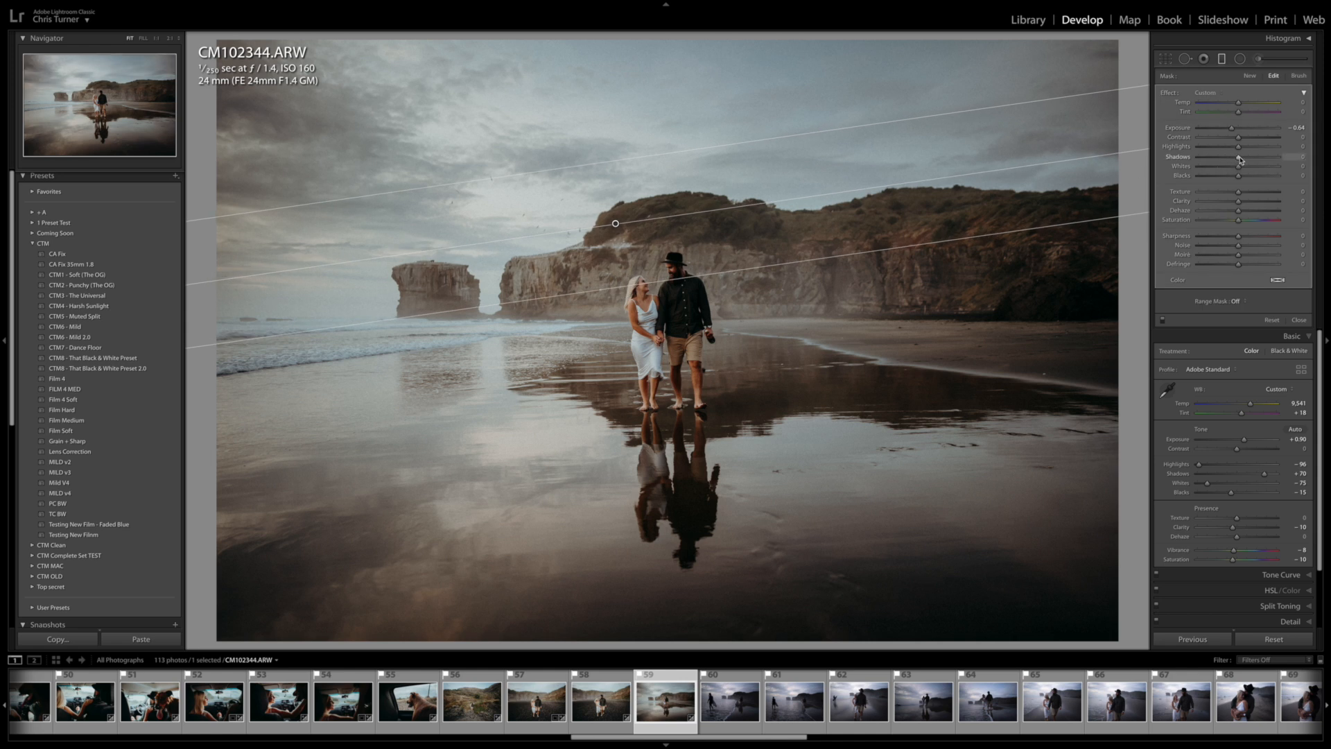
drag(1251, 159, 1184, 148)
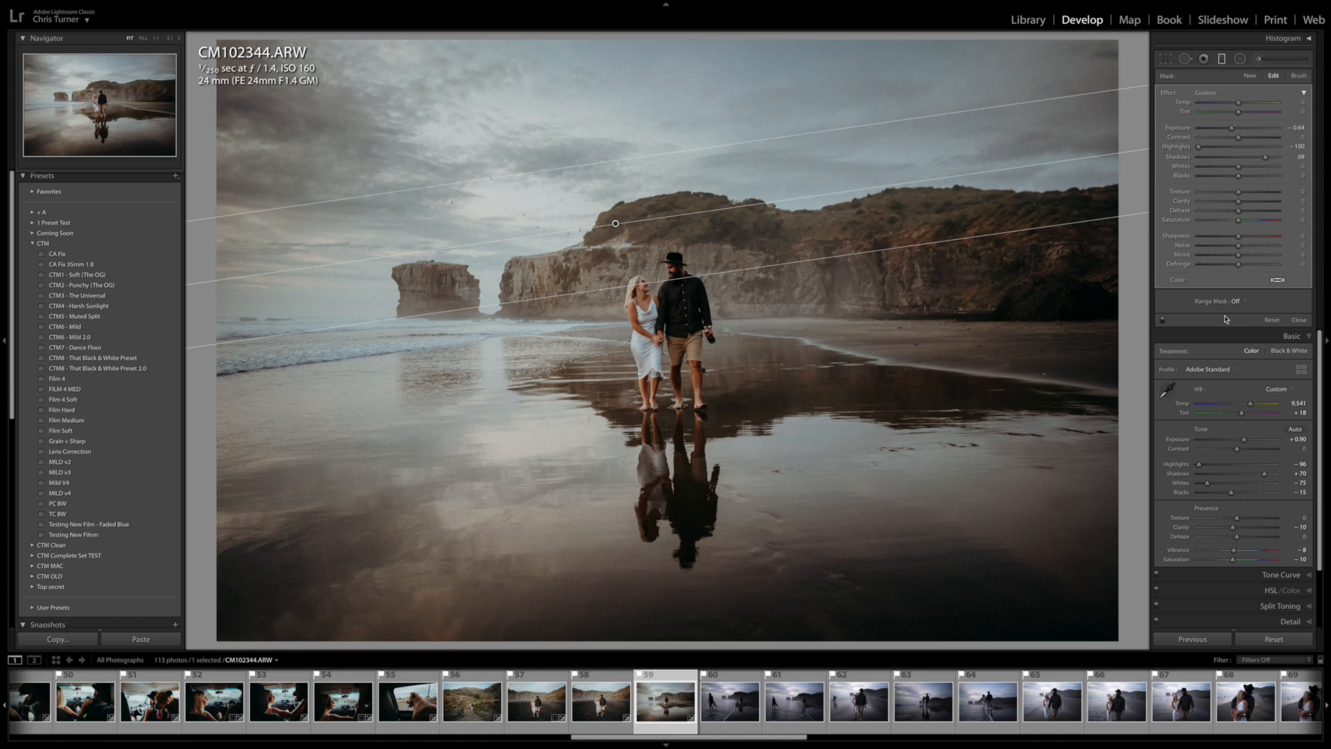
Step: Compare CM102344 with and without the graduated filter, close the filter and raise the photo's overall exposure to about +1.05
click(1163, 321)
click(1163, 321)
click(1163, 321)
click(1164, 321)
click(1164, 321)
click(1164, 321)
key(m)
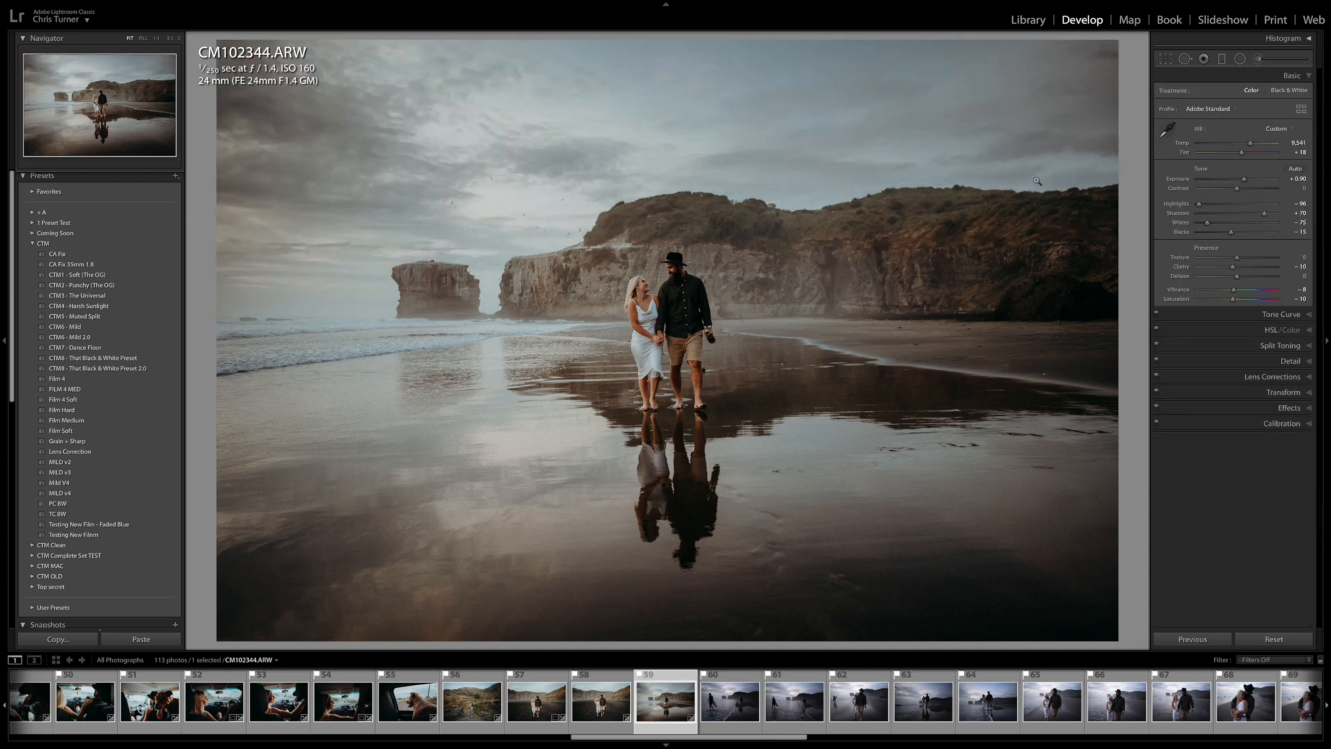
drag(1244, 178, 1245, 182)
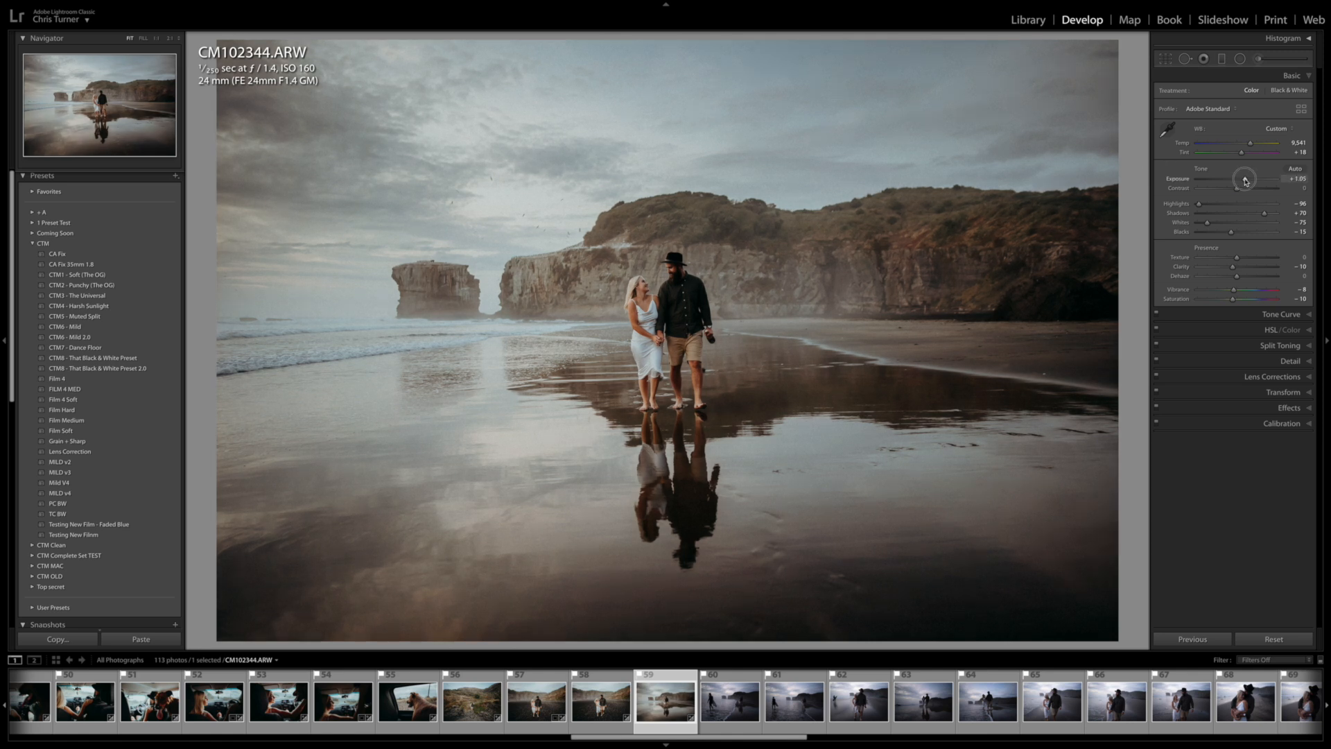
Step: Paste the settings onto surfer photo CM102347, set temperature 9,748, exposure +1.05 and shadows about +80, and straighten it at -1.93
key(Right)
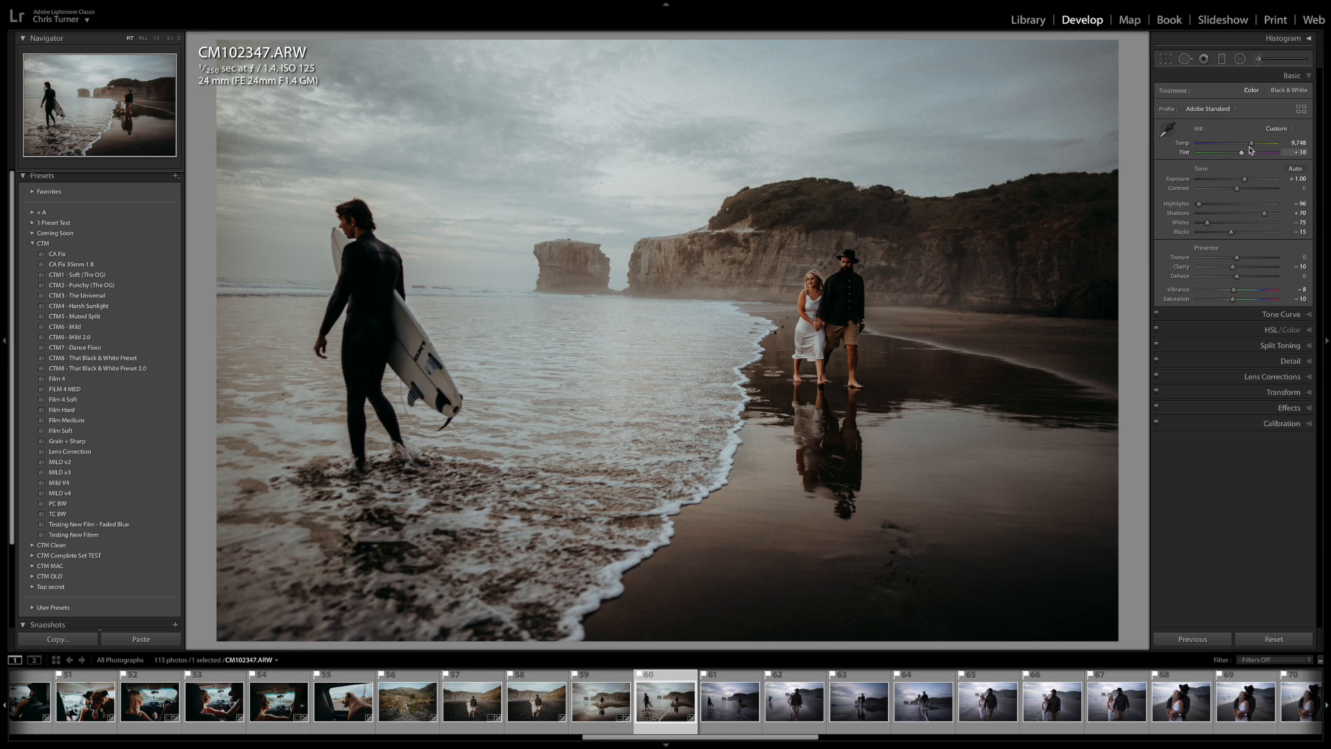
drag(1248, 183, 1245, 180)
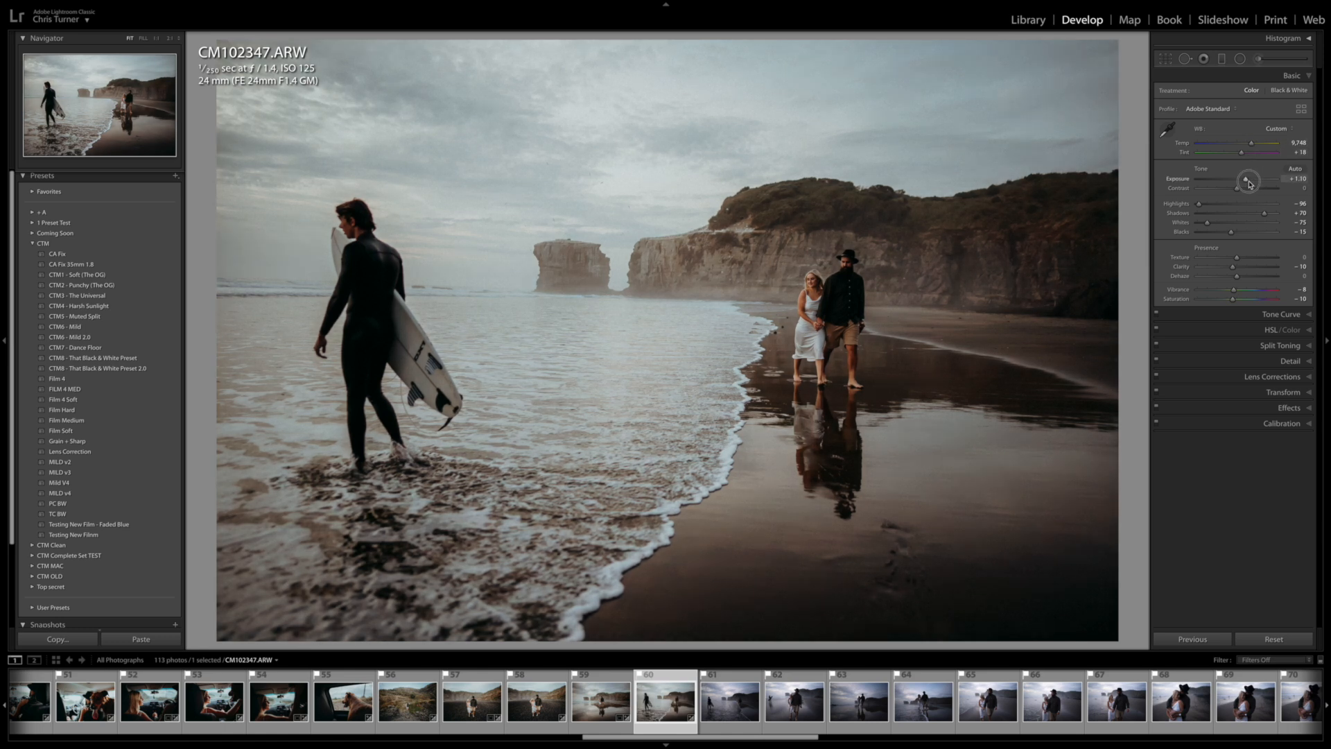
key(r)
drag(1138, 224, 1131, 208)
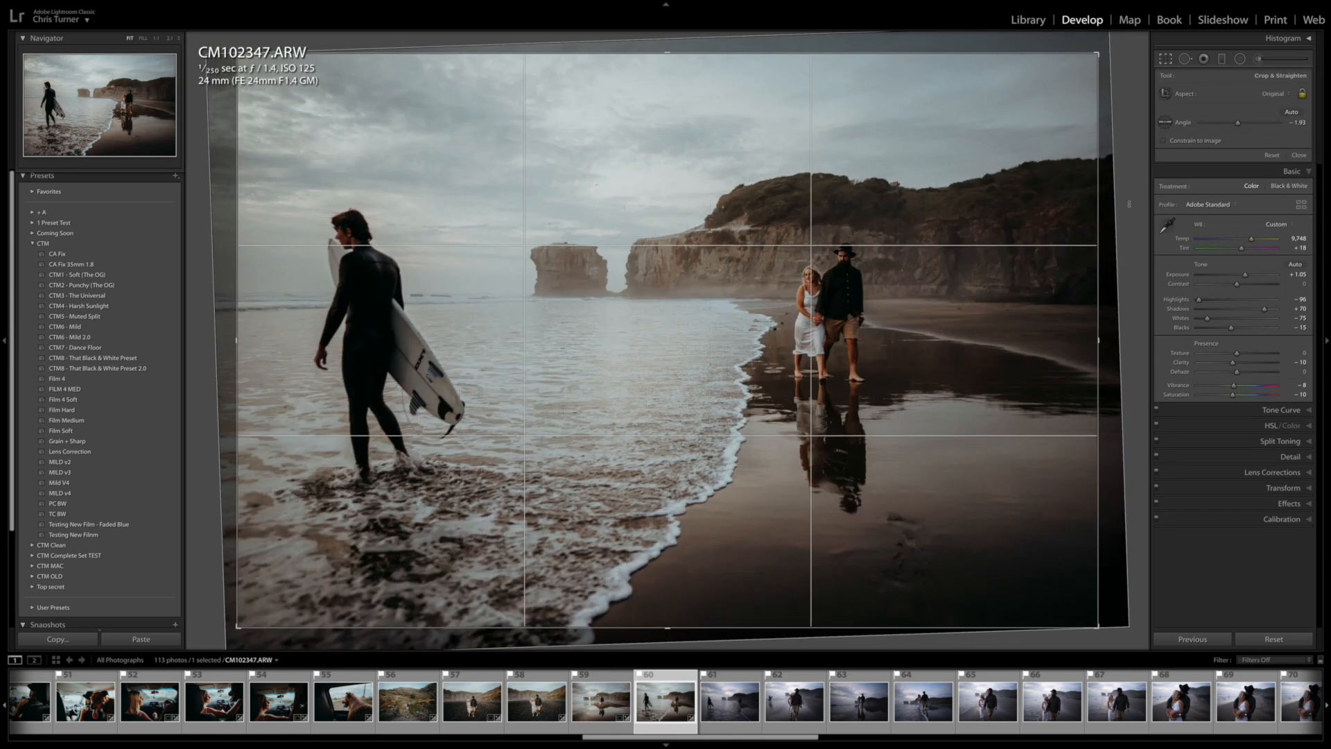
key(r)
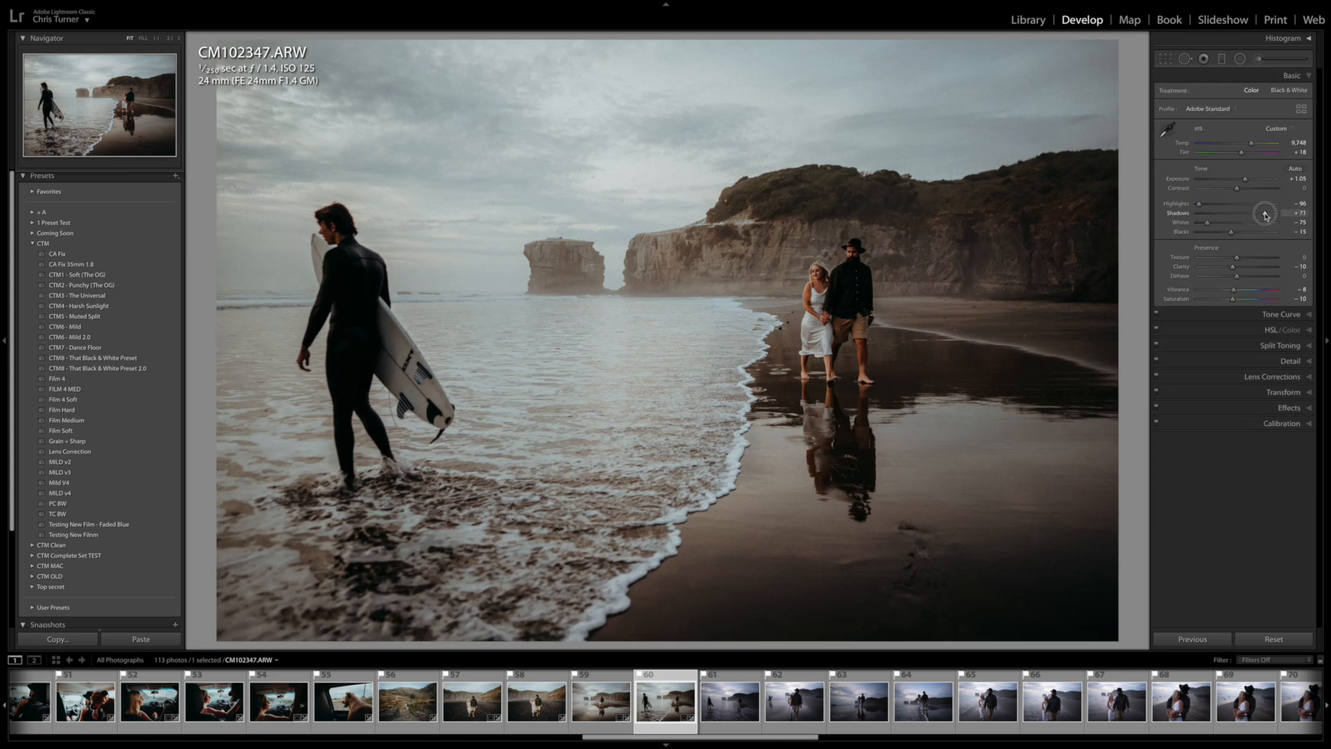
drag(1265, 214, 1271, 215)
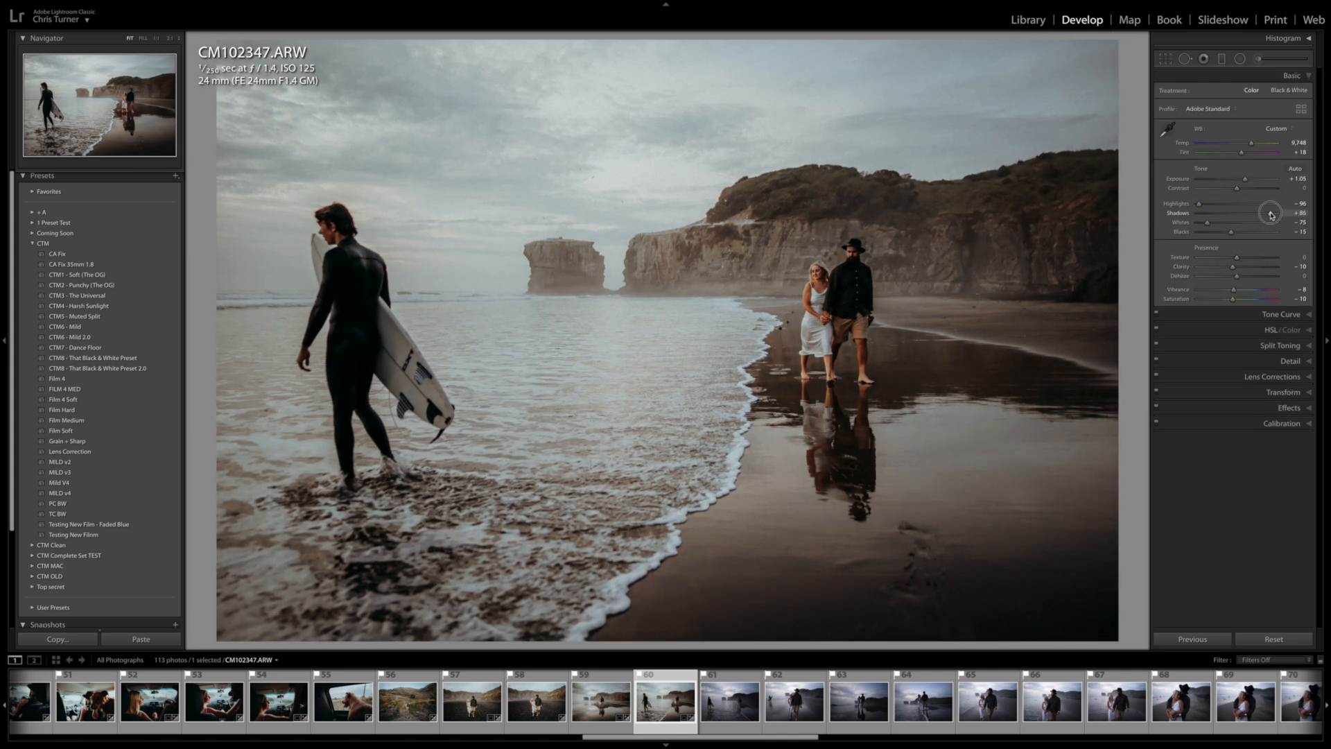
Step: Copy the develop settings from CM102347.ARW and paste them onto the next photo
key(ctrl+shift+c)
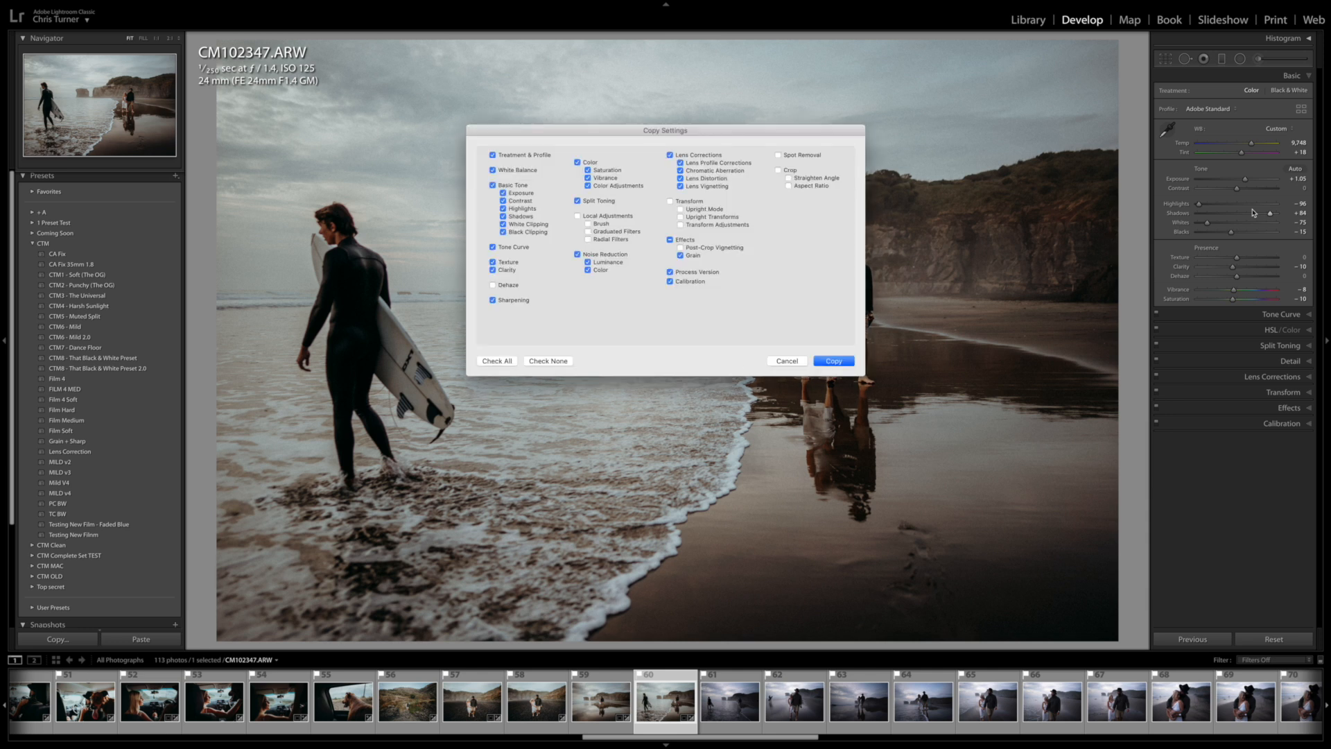
key(Return)
key(Right)
key(ctrl+shift+v)
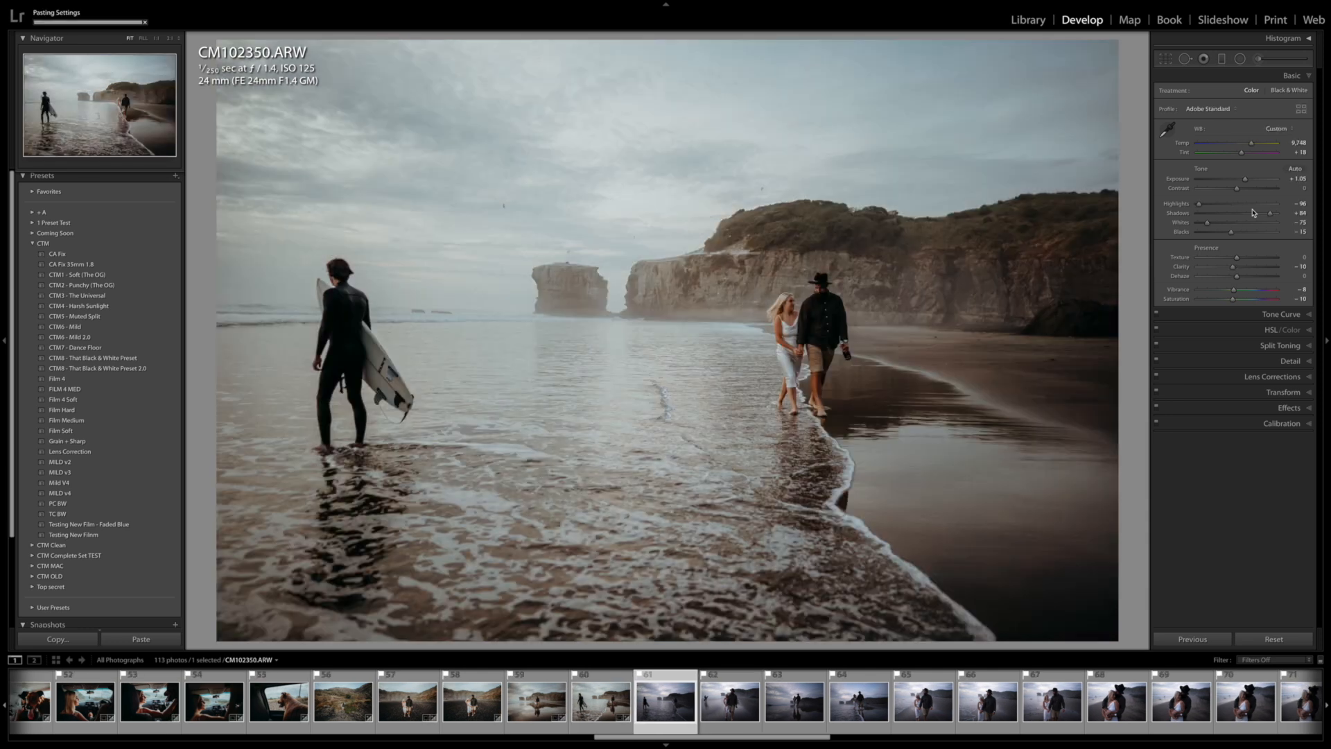
Step: Straighten the horizon of CM102350.ARW with a crop angle of -1.35
key(r)
drag(1140, 247, 1137, 237)
key(Return)
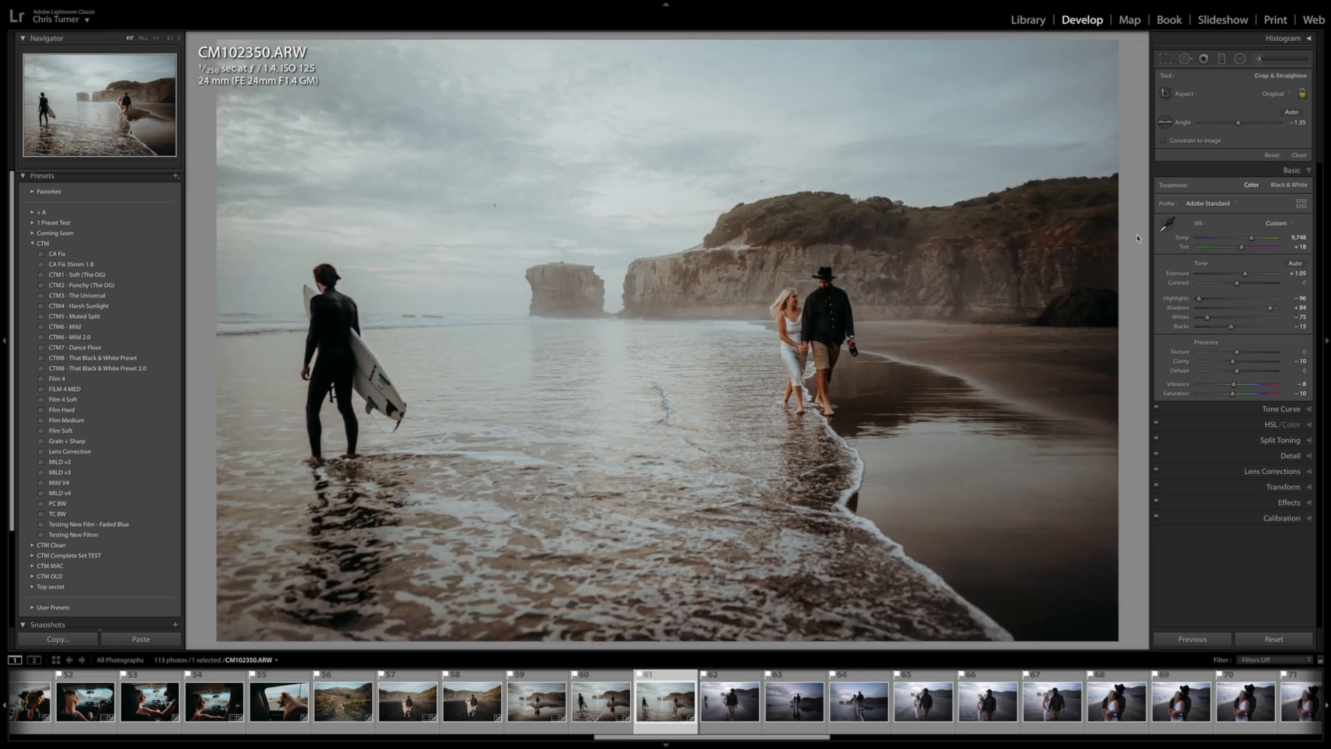
Step: Paste the copied settings onto the next photo, then refine it with exposure +0.55 and a slight straightening rotation
key(Right)
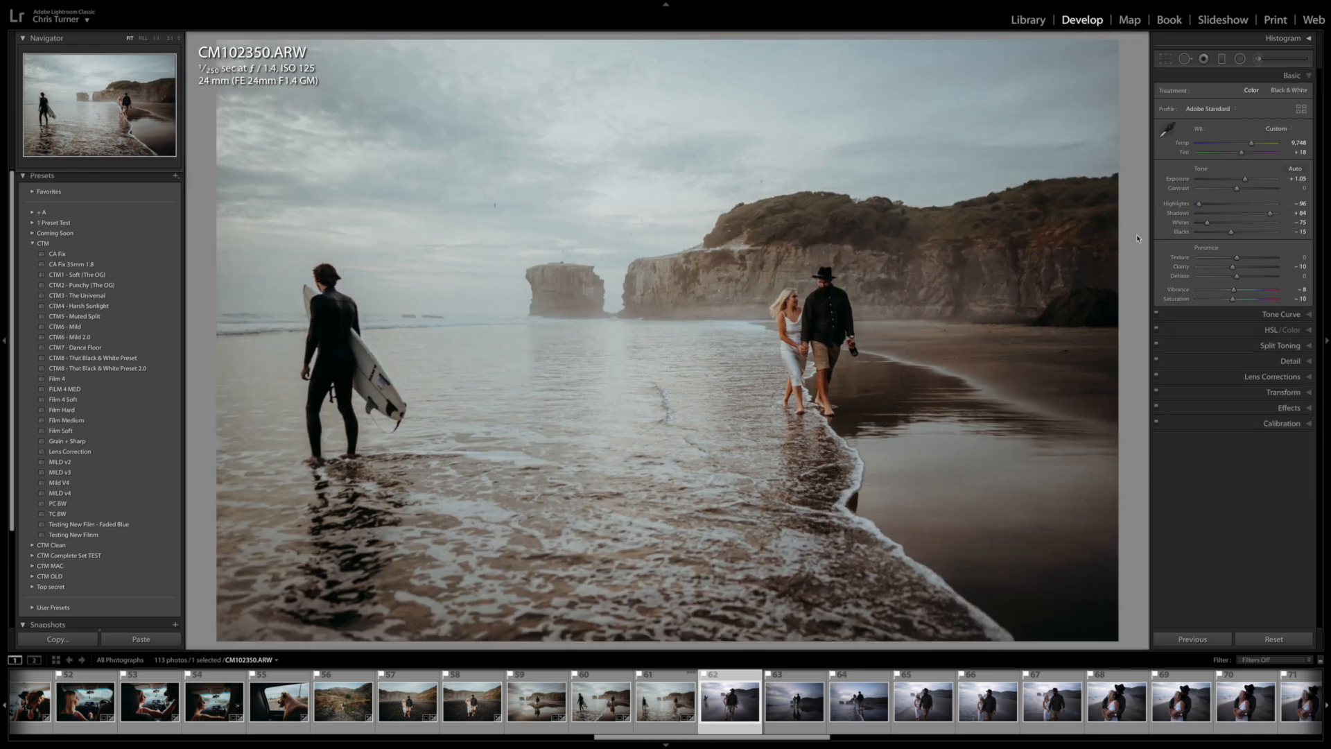
key(ctrl+shift+v)
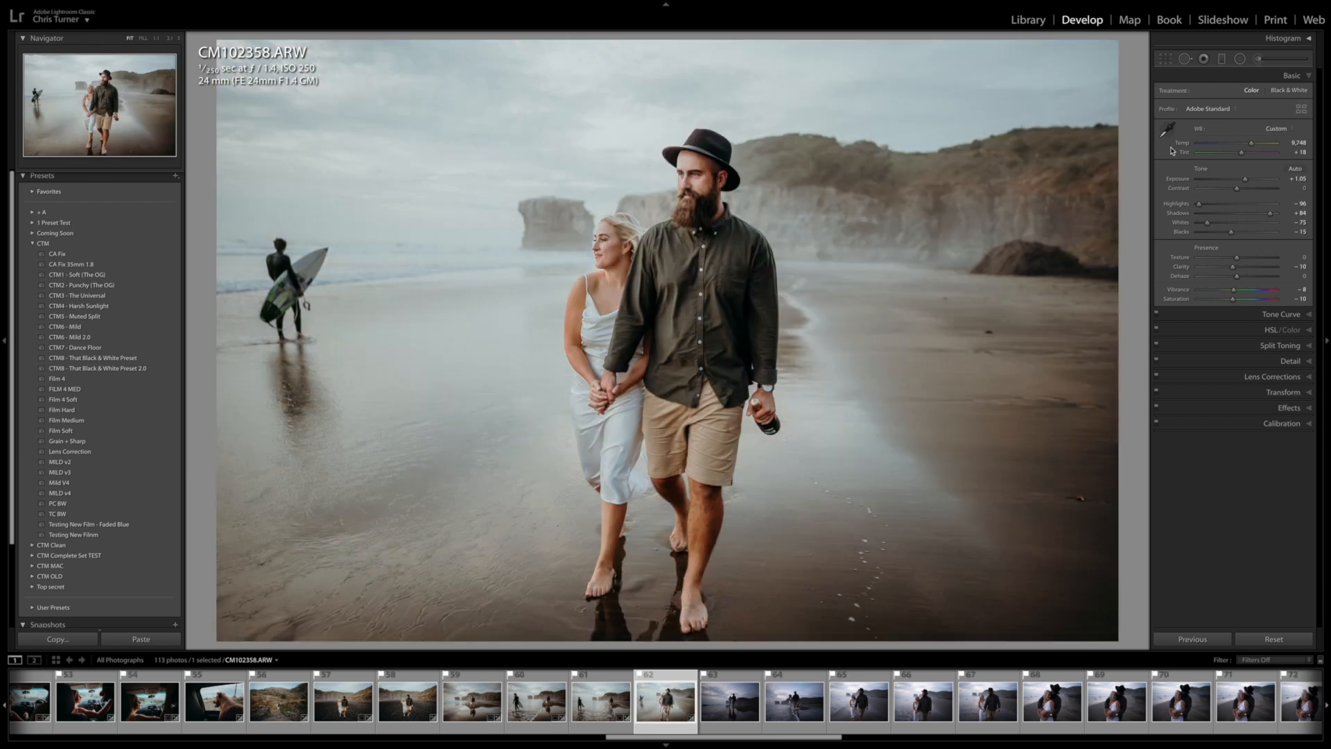
drag(1246, 179, 1242, 182)
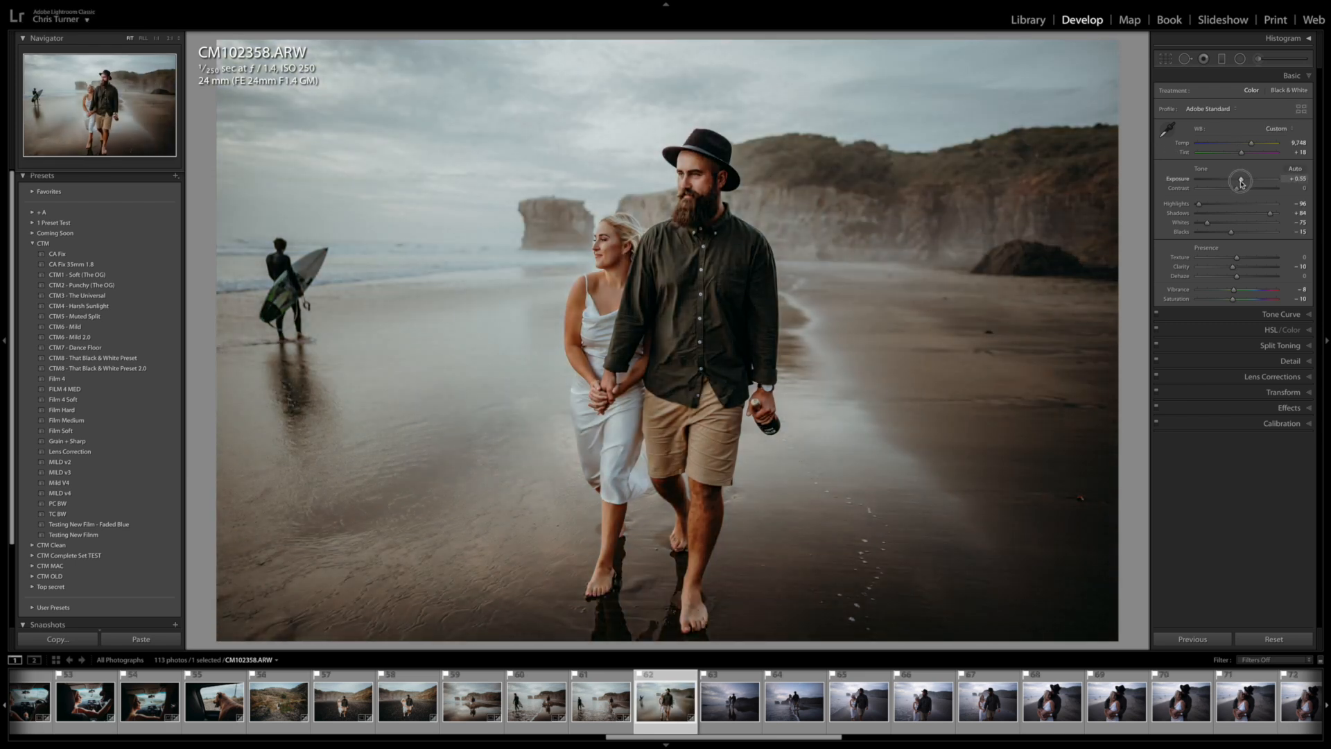
key(r)
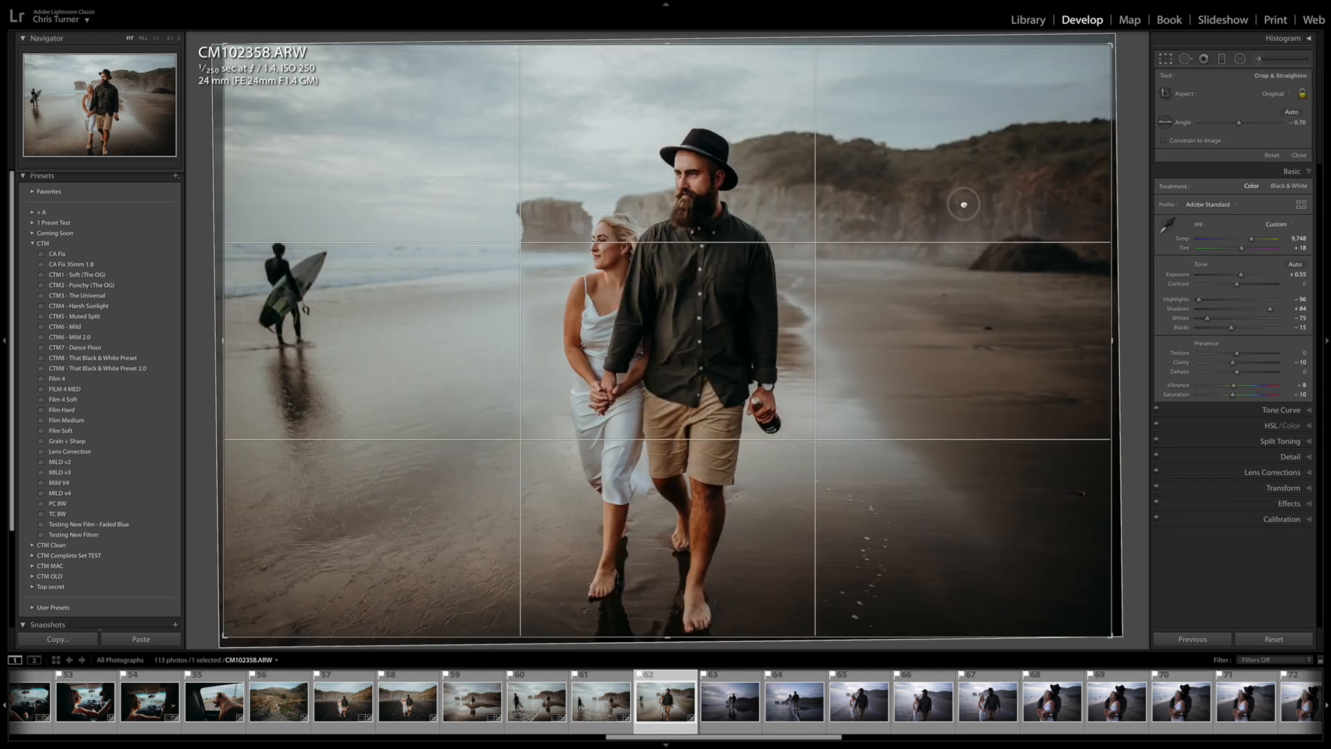
key(r)
Step: Copy the develop settings from CM102358.ARW onto the next photo and set that photo's exposure to +1.40
key(ctrl+shift+c)
key(Return)
key(Right)
key(ctrl+shift+v)
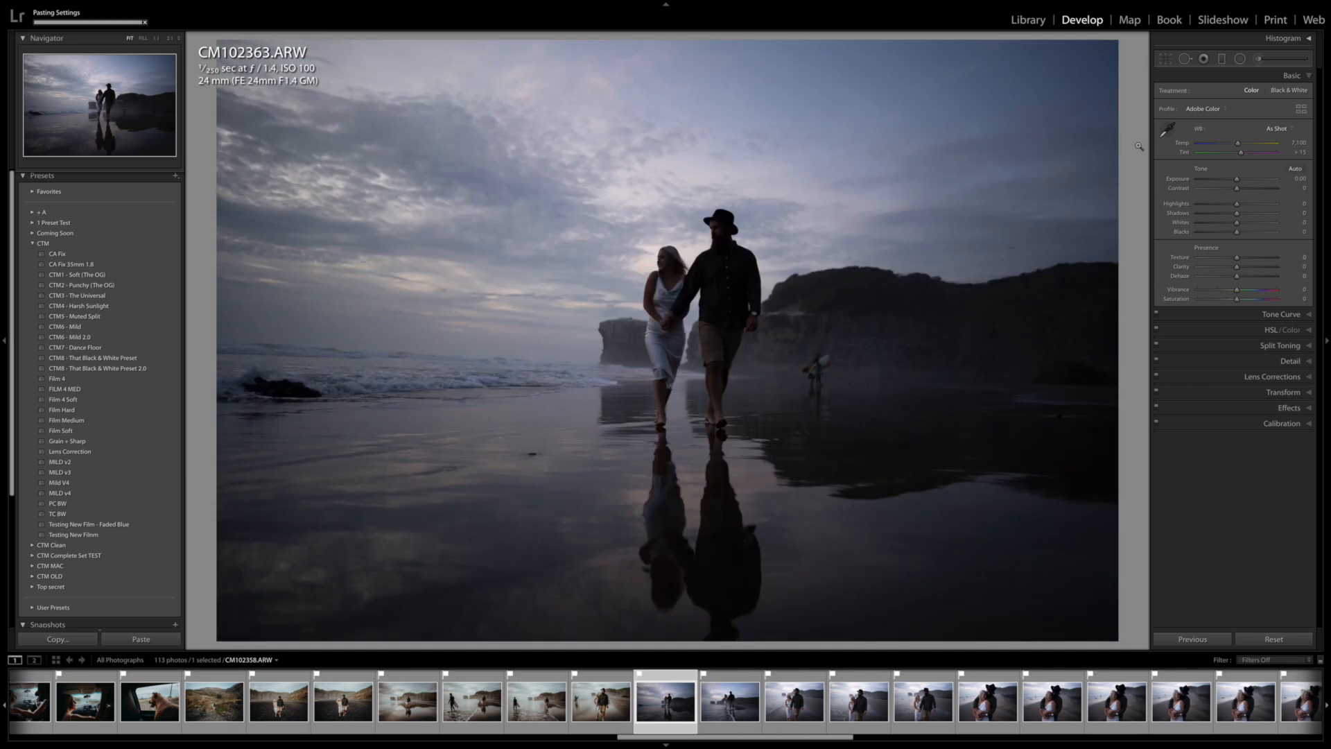
drag(1244, 181, 1250, 182)
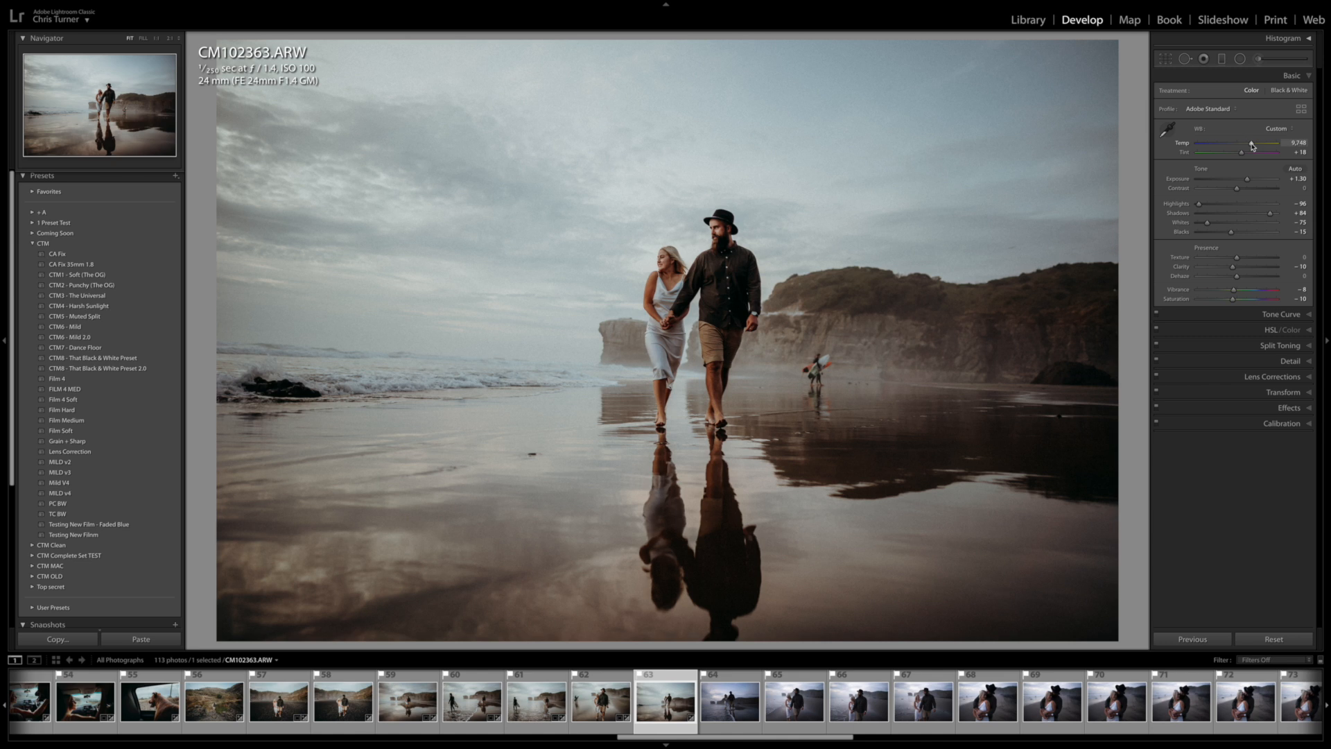
drag(1249, 182, 1250, 182)
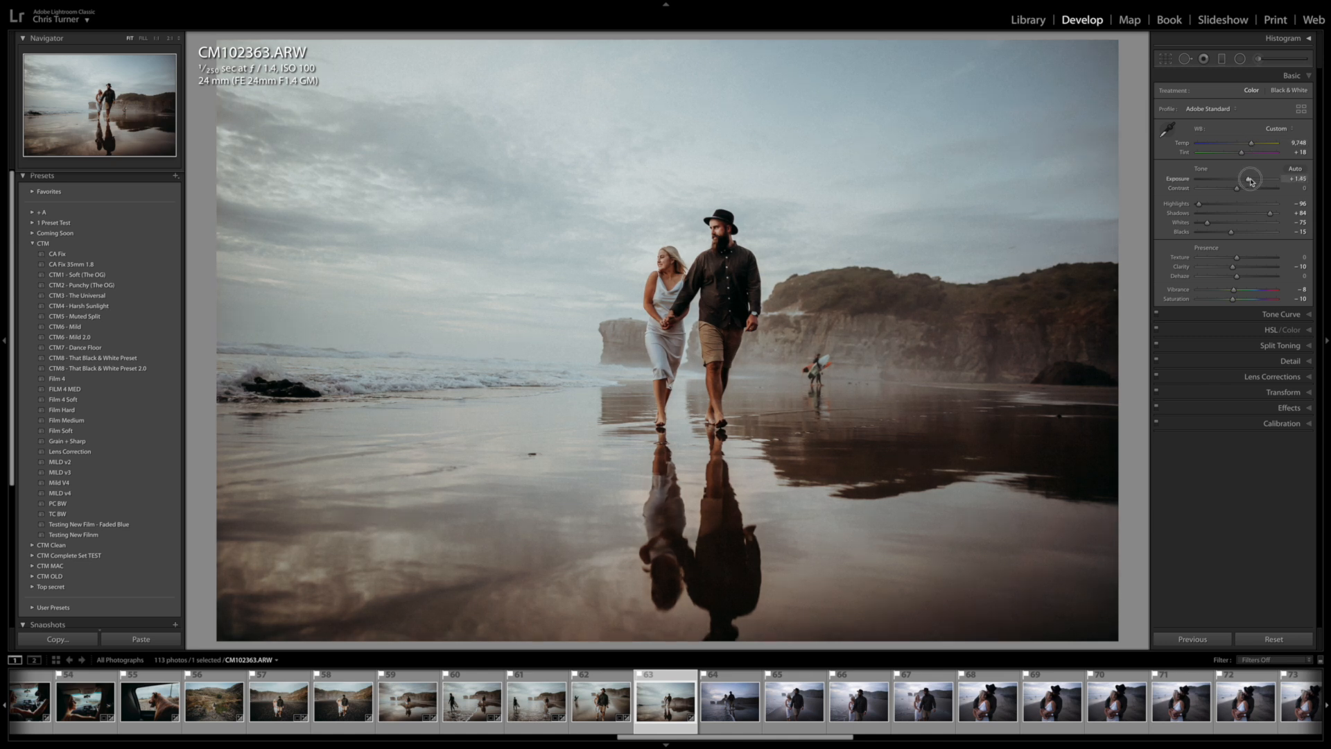
Step: Add a slightly tilted graduated filter over the sky with exposure -0.64, highlights -65 and shadows 41
click(1224, 61)
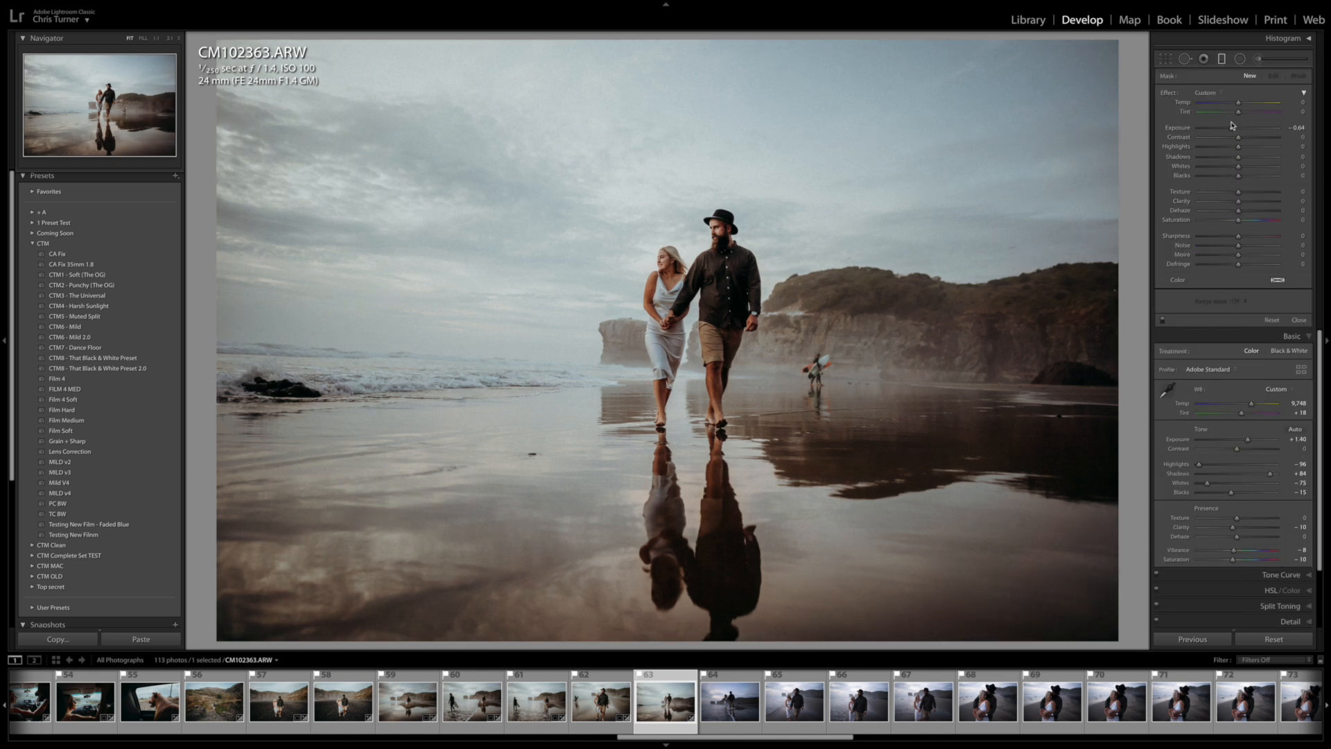
drag(729, 163, 744, 308)
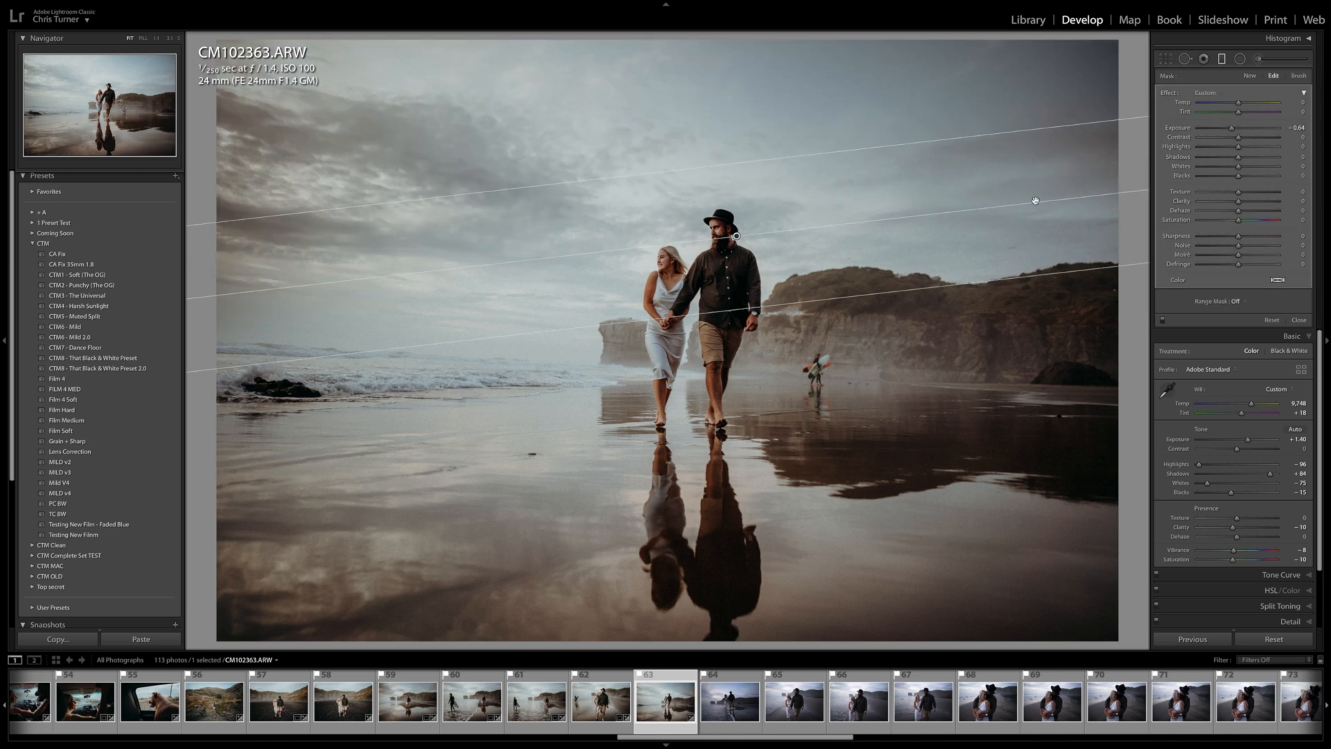
drag(1241, 161, 1211, 148)
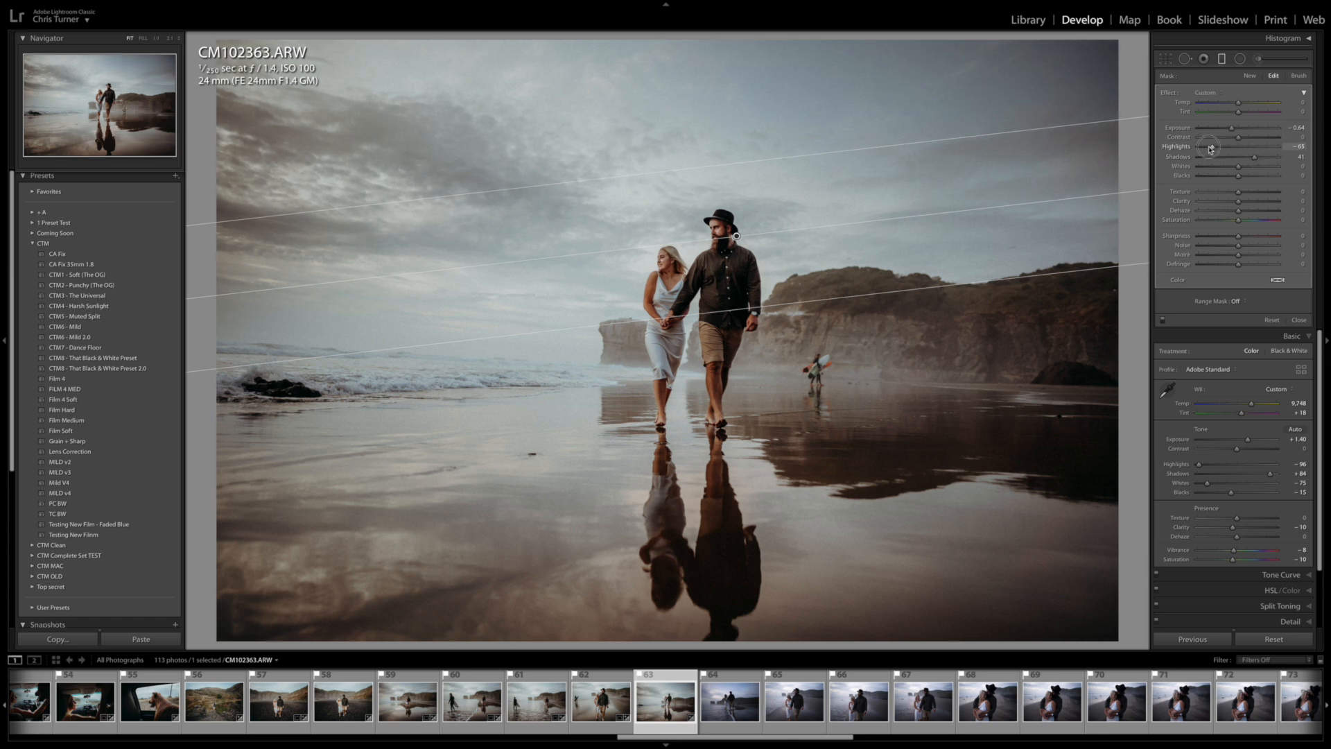
Step: Straighten the horizon of CM102363.ARW and set its white balance temperature to 9,700
key(r)
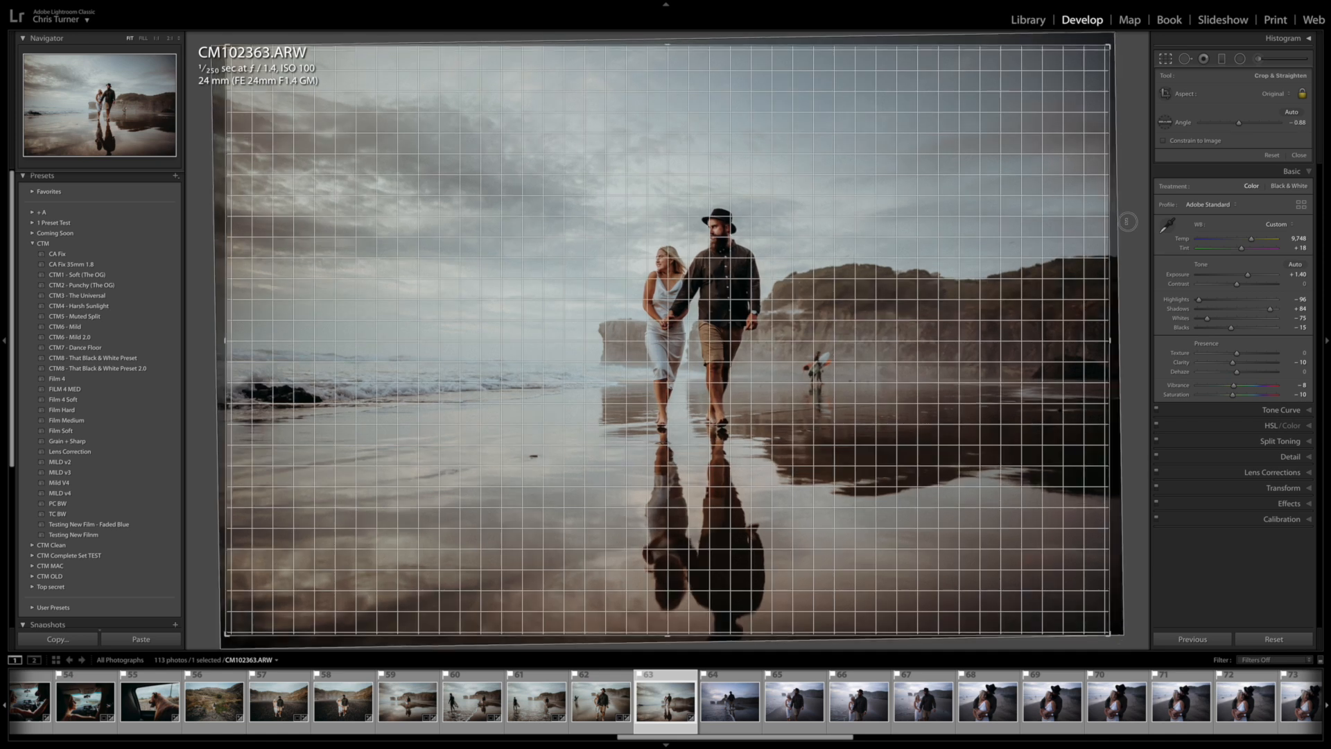
drag(1128, 222, 1126, 213)
key(r)
drag(1253, 147, 1250, 148)
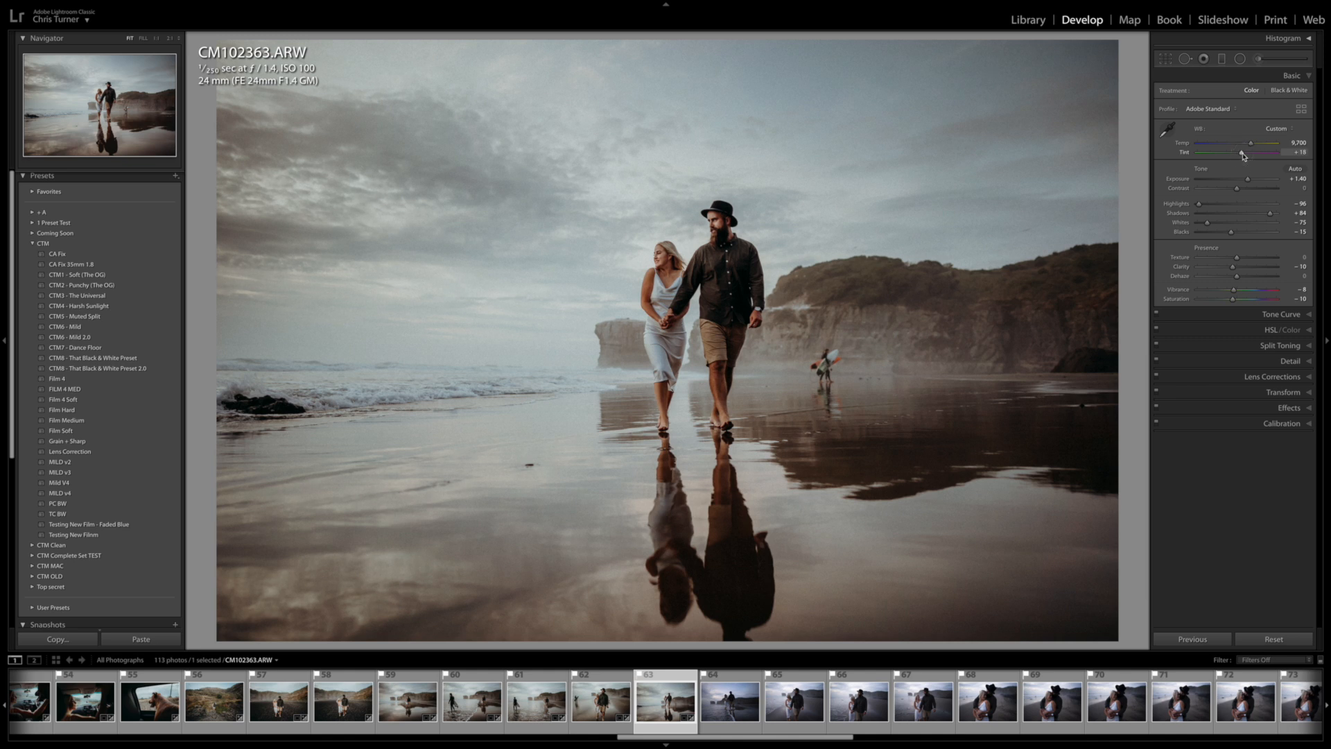
Step: Copy the develop settings from CM102363.ARW onto the next photo and lower that photo's exposure
key(ctrl+shift+c)
key(Return)
key(Right)
key(ctrl+shift+v)
drag(1238, 179, 1242, 180)
Step: Straighten the horizon of CM102371.ARW with the crop tool
key(r)
drag(1127, 254, 1127, 264)
key(r)
key(period)
Step: Copy the develop settings from CM102371.ARW and paste them onto the following photo
key(super+shift+c)
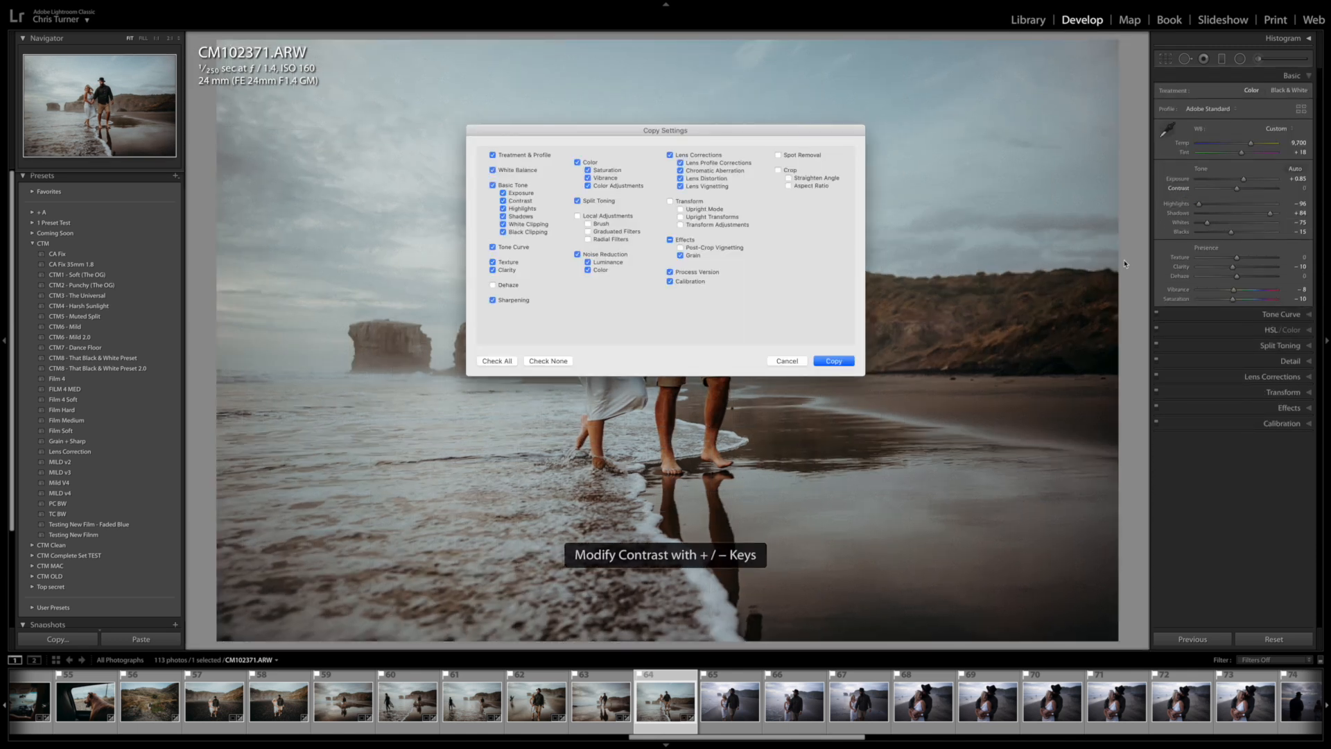
key(Return)
key(comma)
key(Right)
key(super+shift+v)
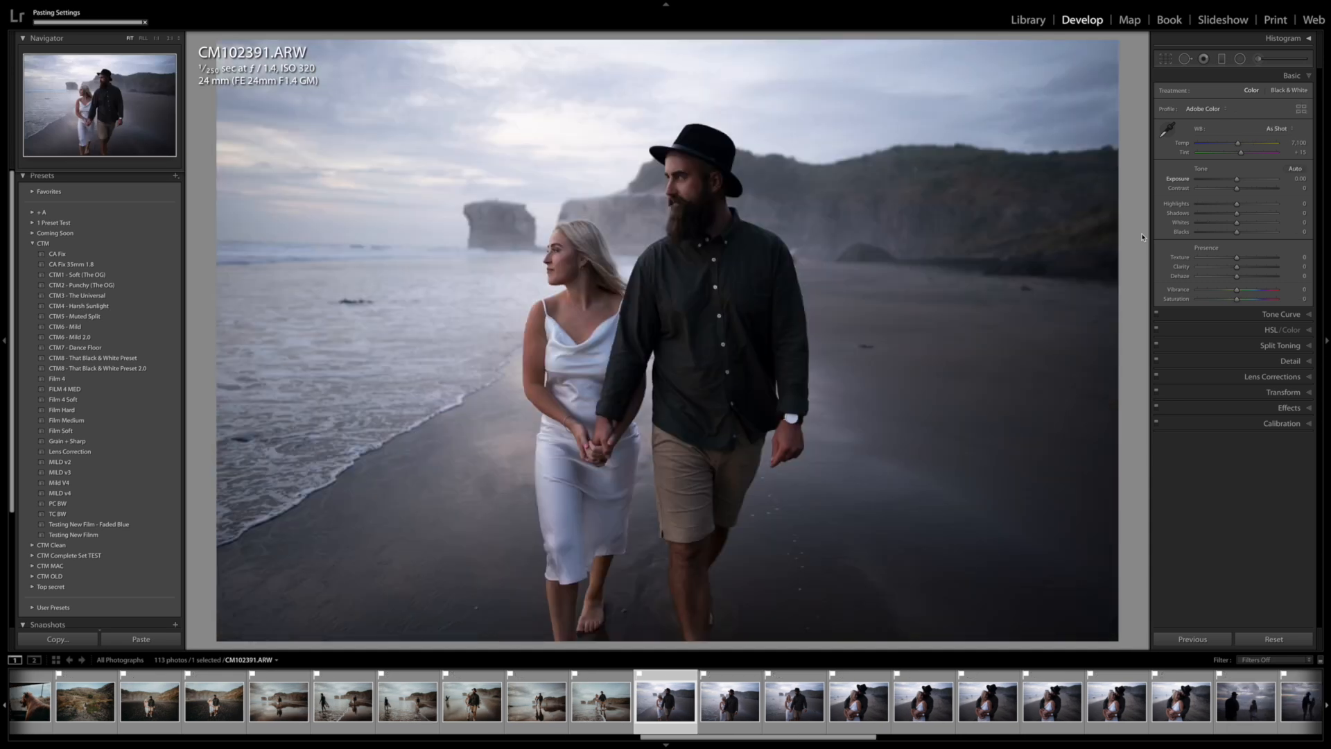
Step: Set the exposure of CM102391.ARW to +0.45 and straighten its horizon slightly
drag(1243, 180, 1240, 184)
key(r)
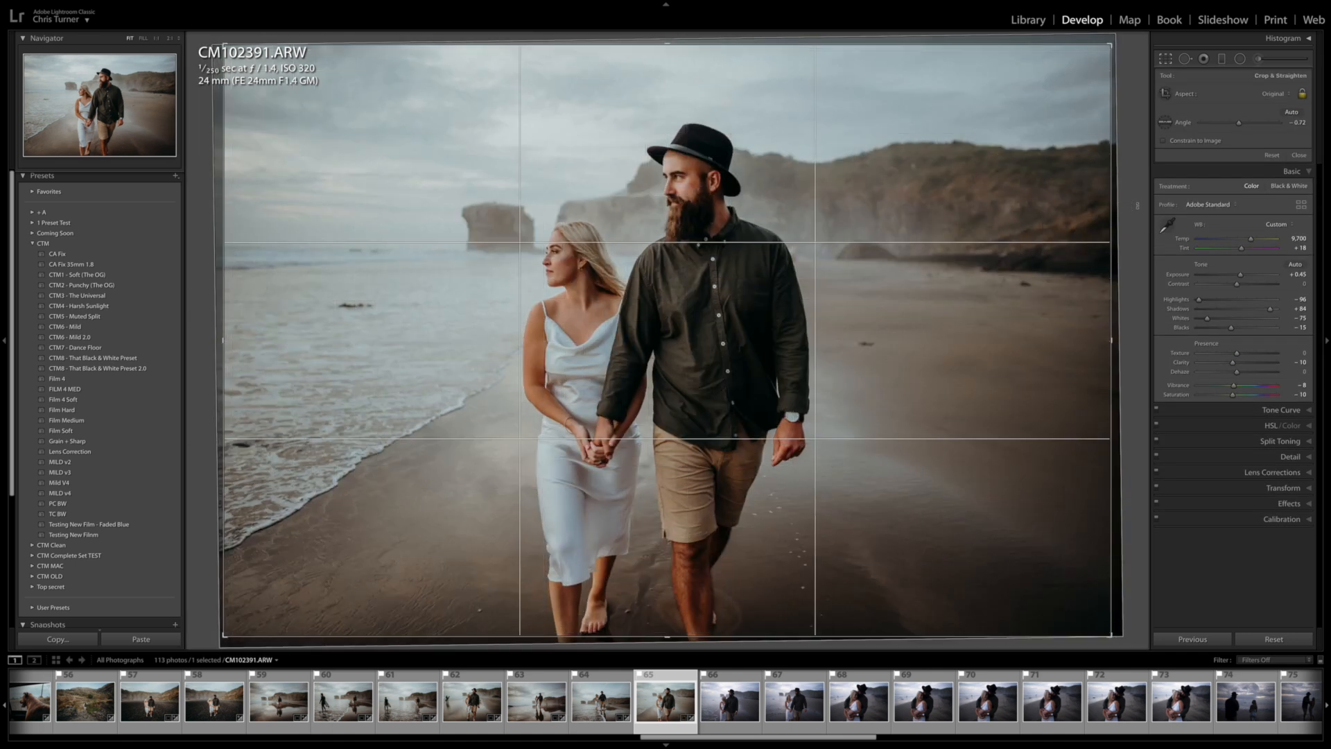
key(r)
Step: Copy the develop settings from CM102391.ARW and paste them onto the next photo of the couple
key(ctrl+shift+c)
key(Return)
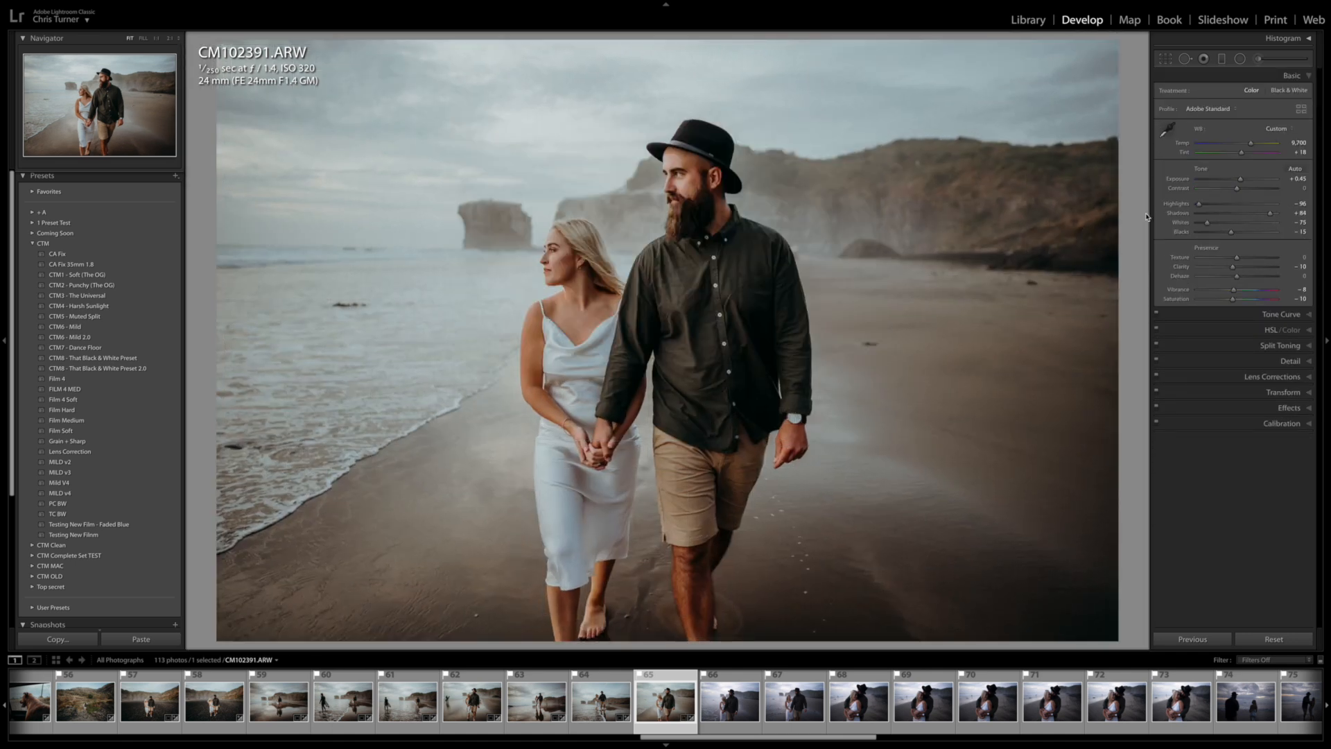
key(Right)
key(ctrl+shift+v)
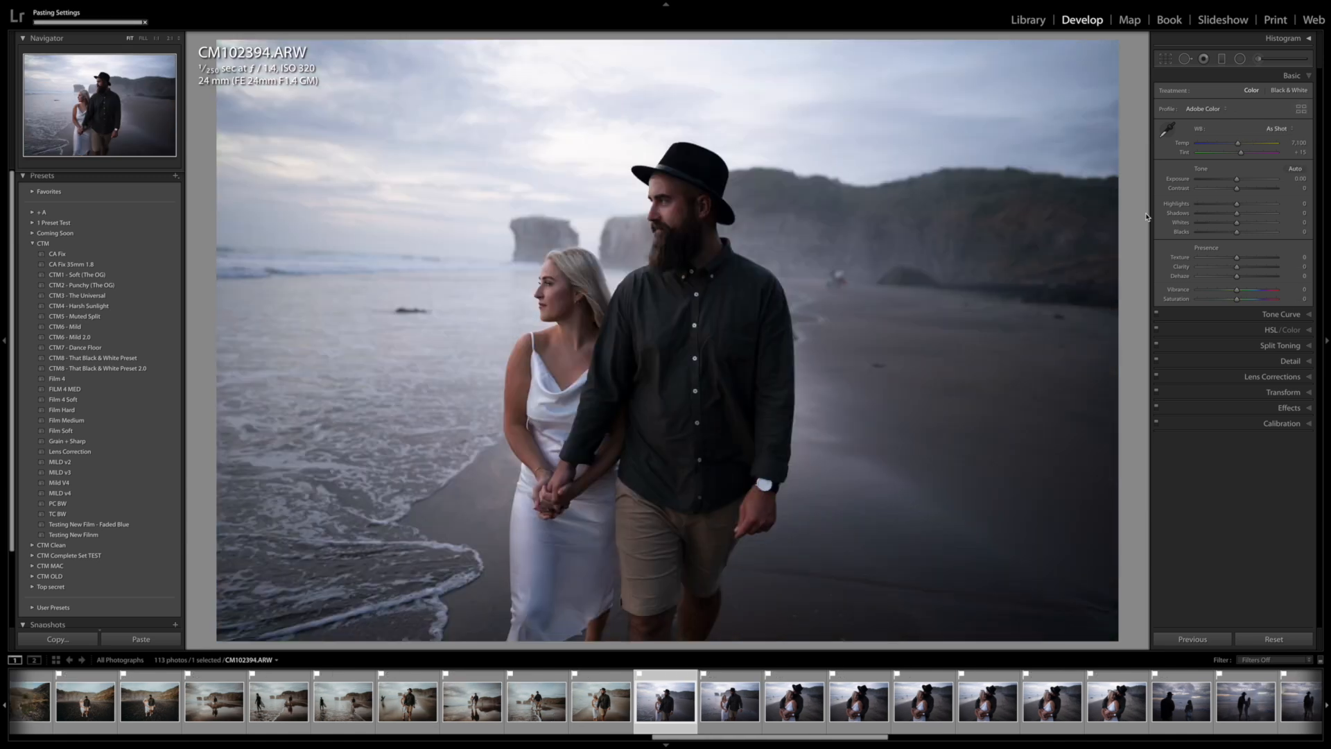
Step: Rotate the crop of CM102394.ARW to level its horizon
key(r)
drag(1139, 242, 1140, 222)
key(Return)
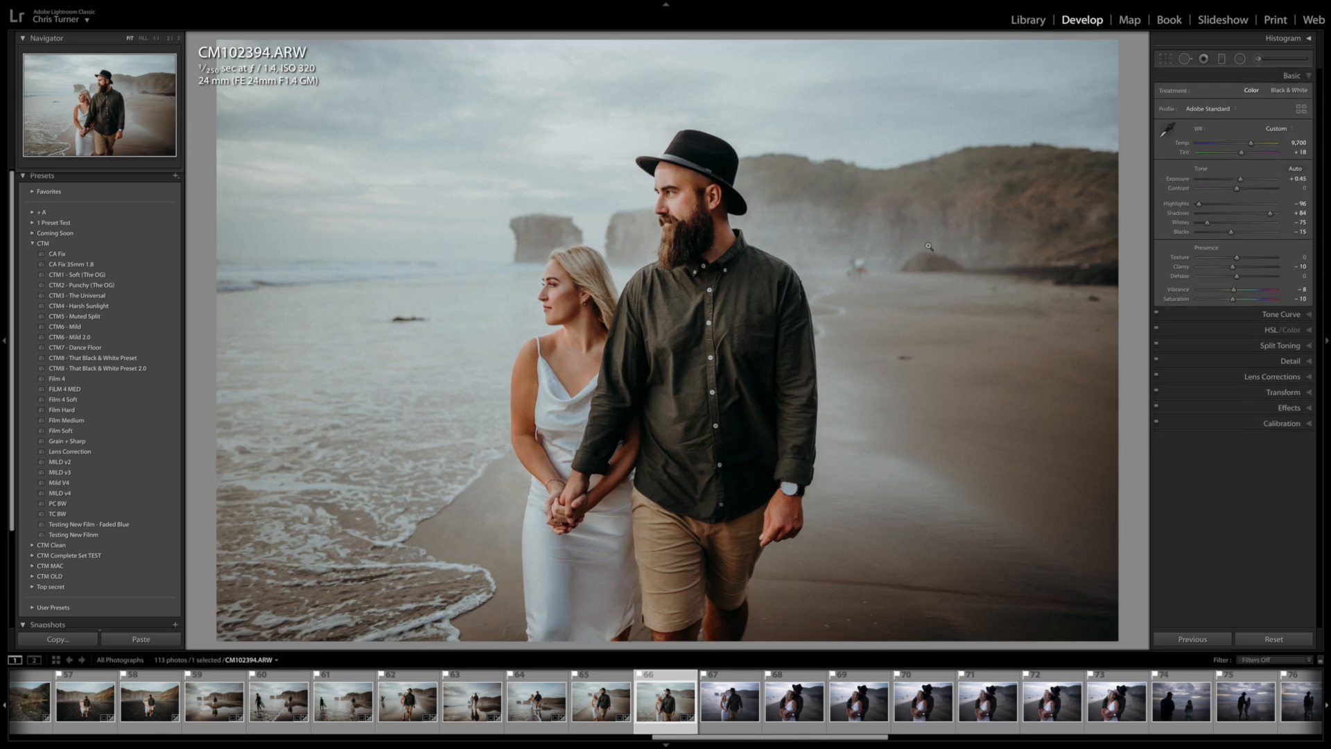
Step: Paste the copied settings onto CM102397.ARW and straighten its horizon by about -2.10
key(Right)
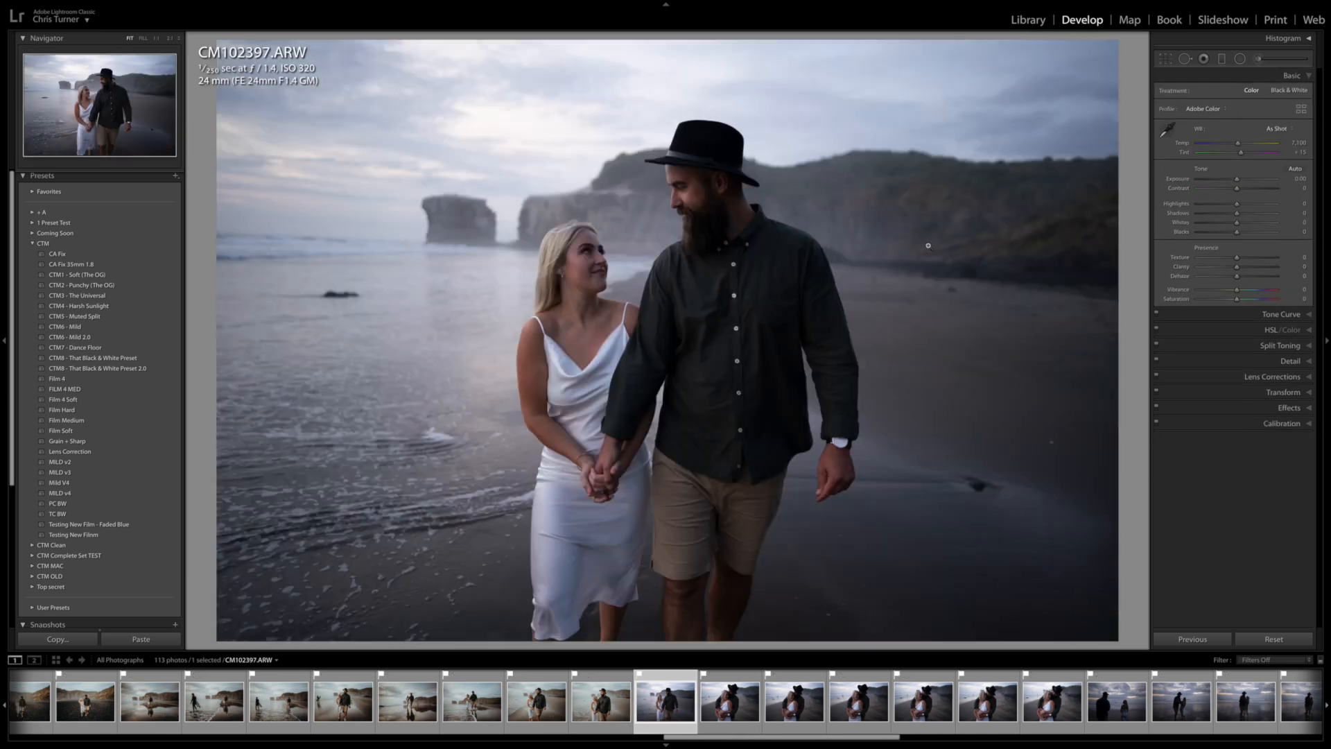
key(ctrl+shift+v)
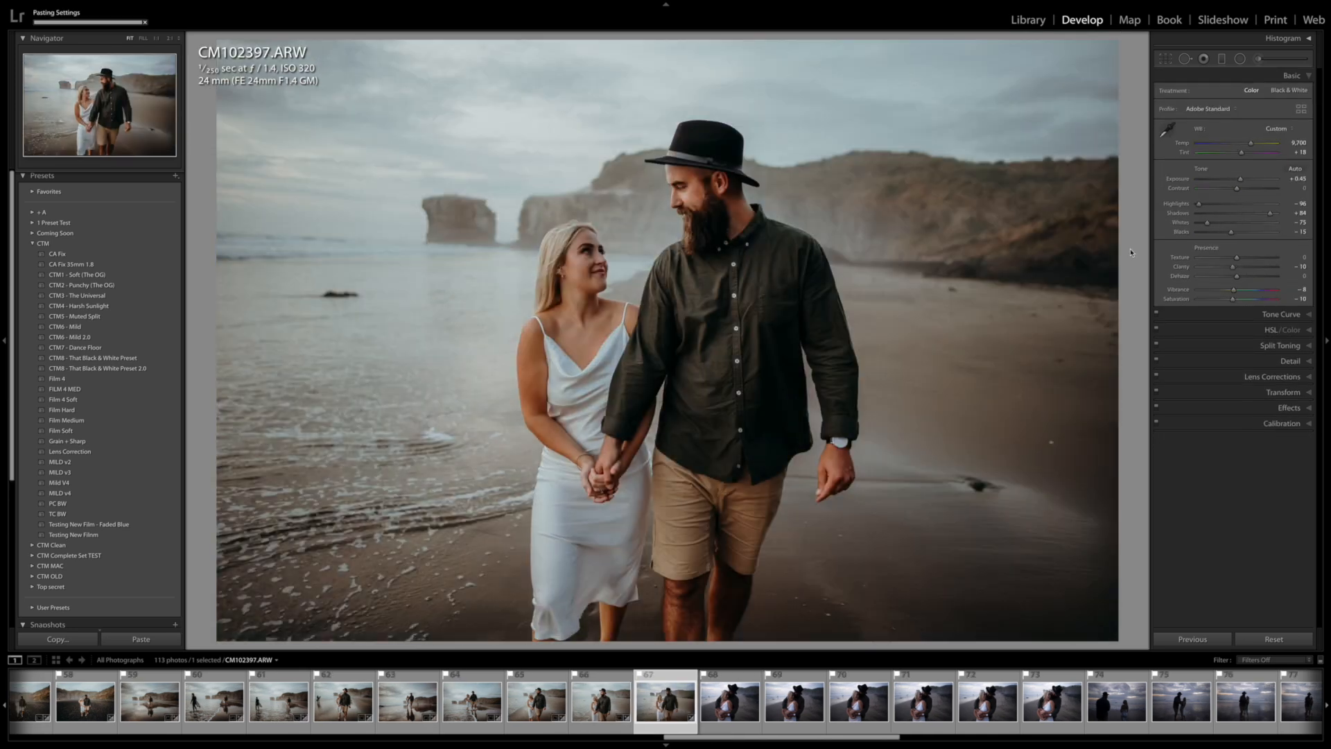
key(r)
drag(1124, 242, 1126, 233)
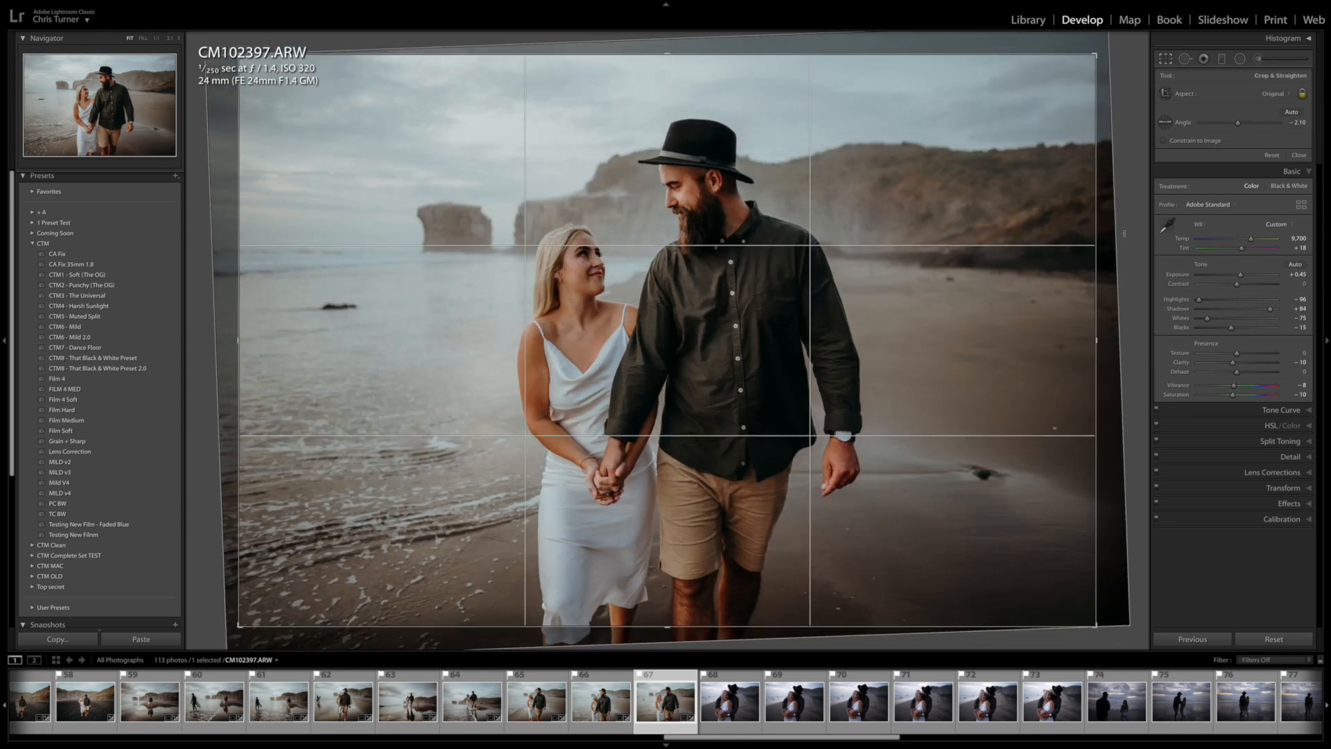
key(Return)
Step: Set the exposure of CM102397.ARW to +0.60 and copy its develop settings
click(1242, 179)
drag(1243, 181, 1245, 181)
key(ctrl+shift+c)
key(Return)
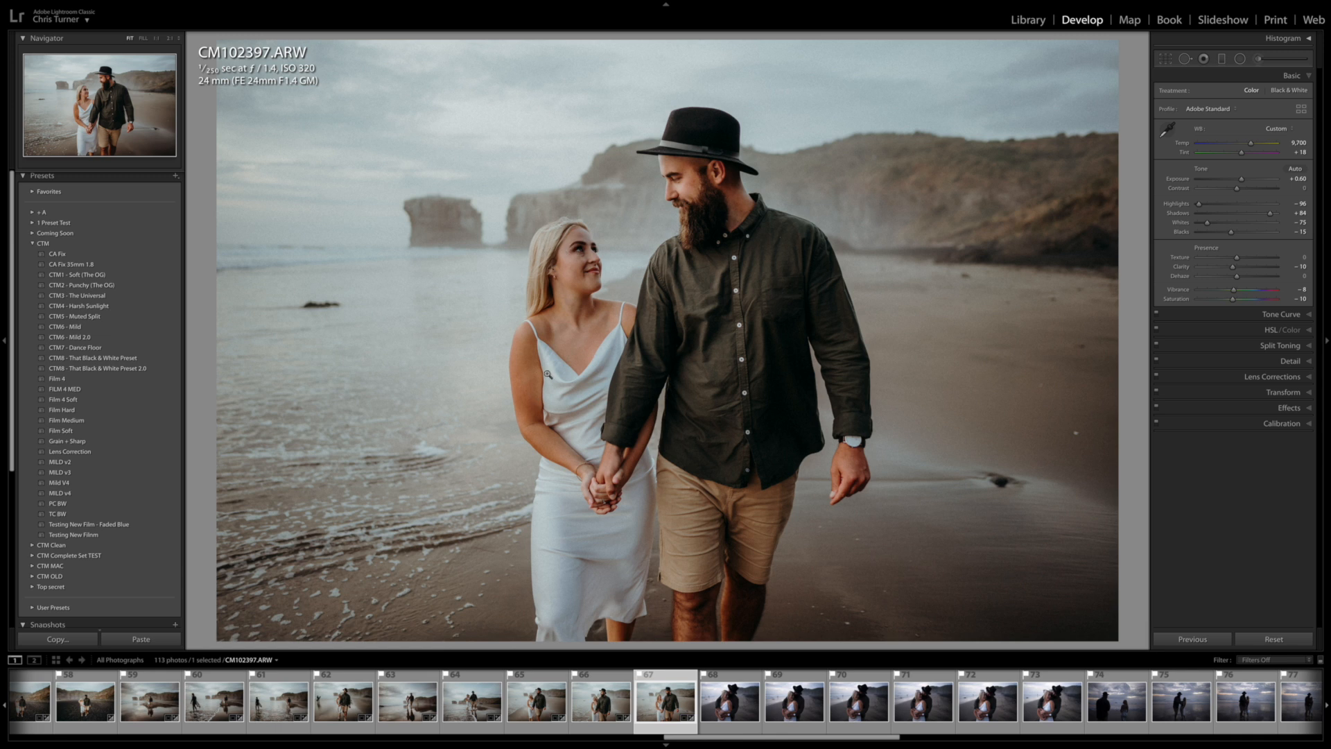
Step: Compare the edited photo with its unedited version
key(backslash)
key(backslash)
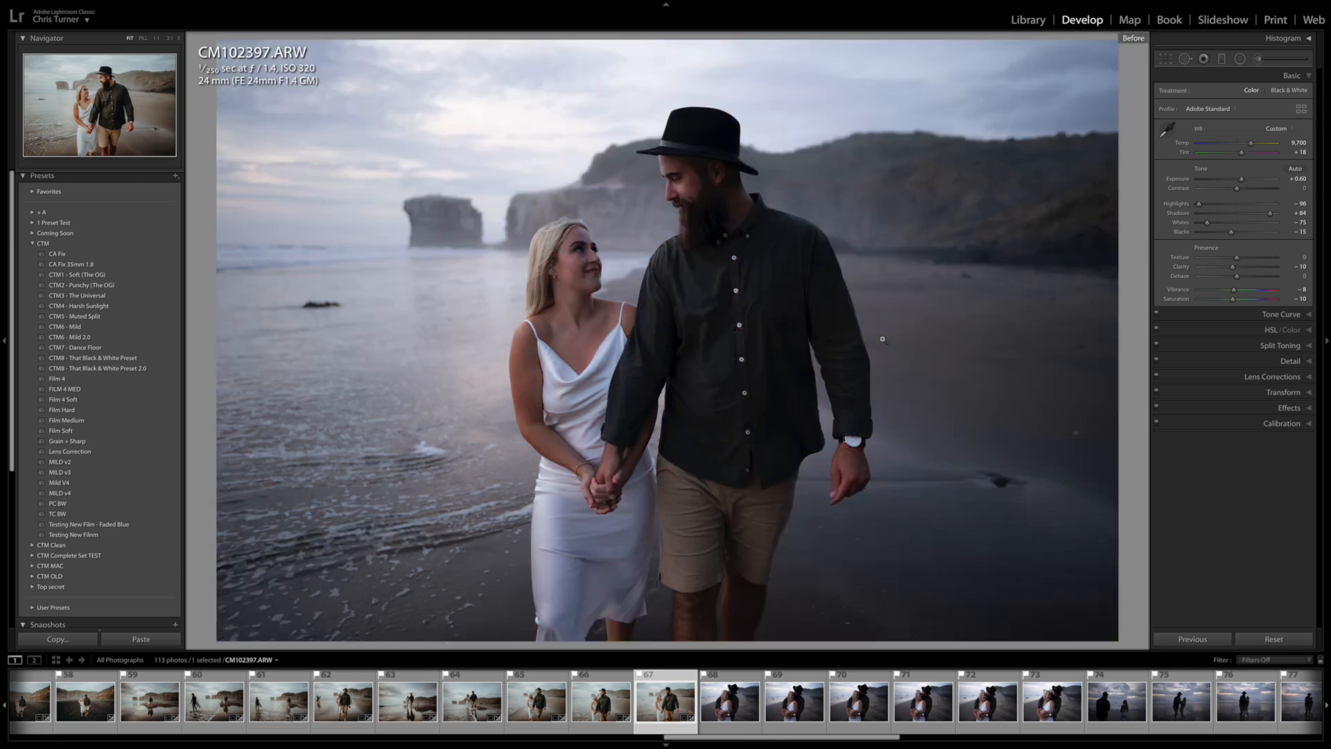
Step: Apply the copied settings to CM102410.ARW and adjust it to highlights -76 and exposure +0.65
key(Right)
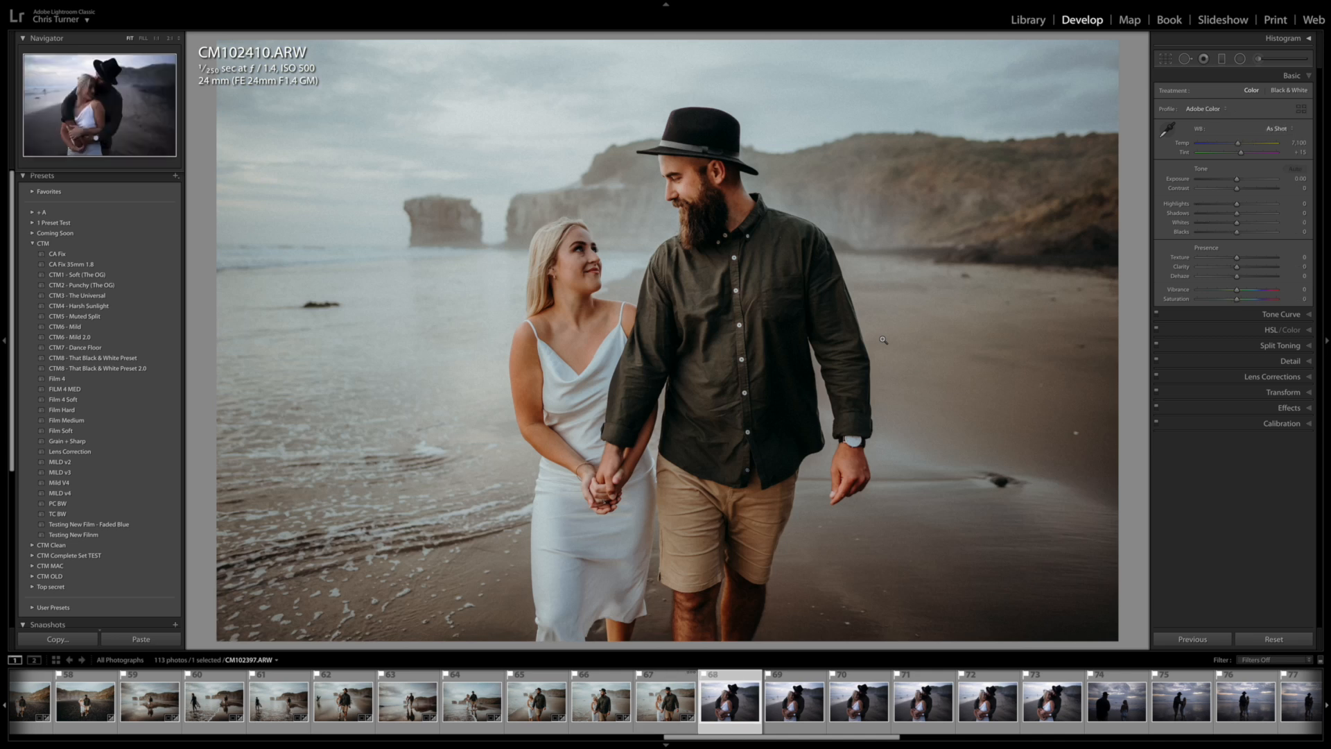
drag(1198, 204, 1241, 179)
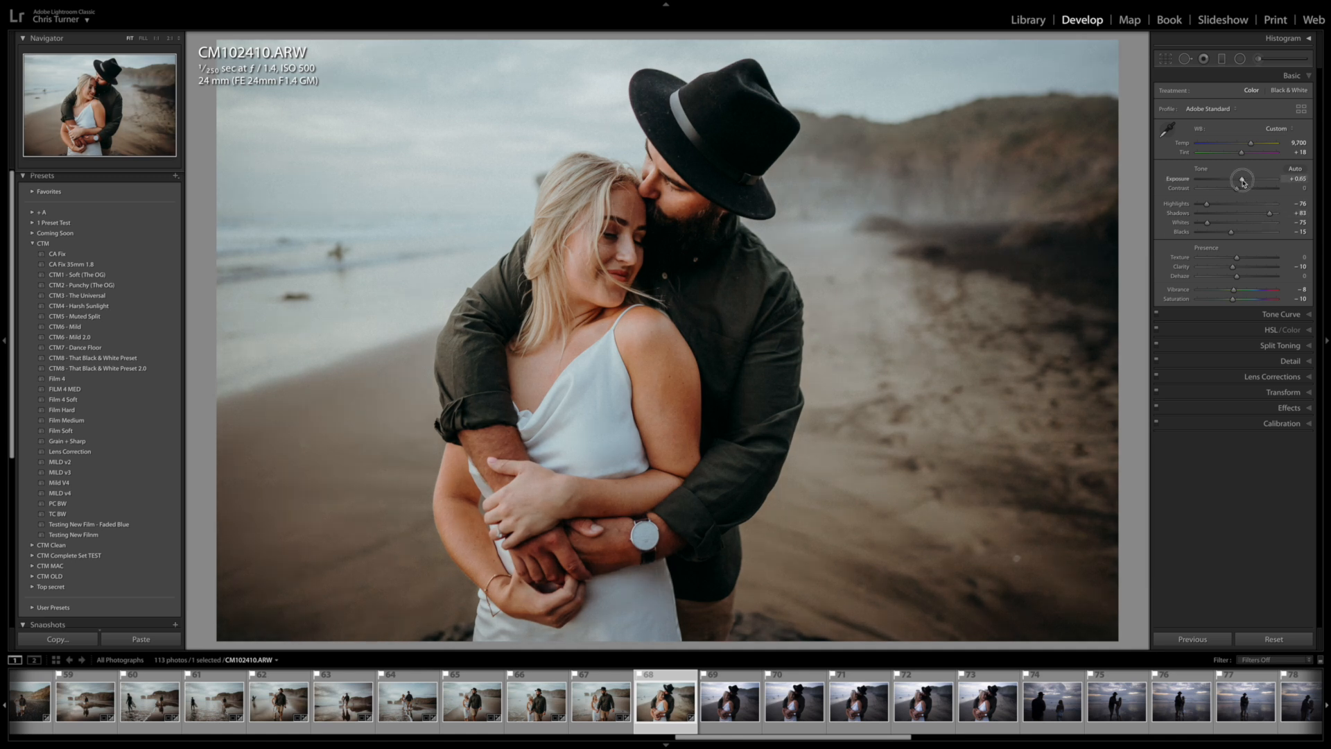
Step: Synchronize the develop settings of CM102410.ARW to the five following photos of the same embrace, keeping the preselected setting categories
key(ctrl+shift+c)
key(Return)
key(shift+Right)
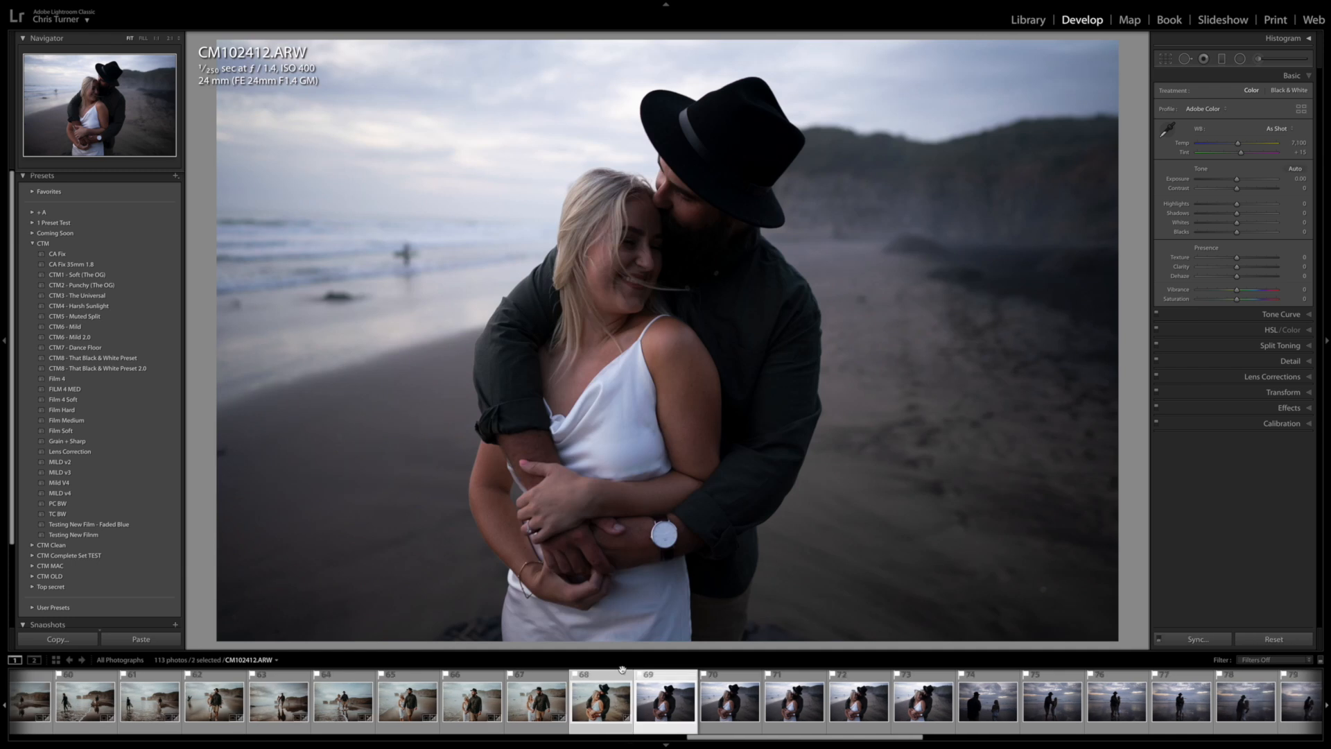
click(602, 702)
shift+click(911, 706)
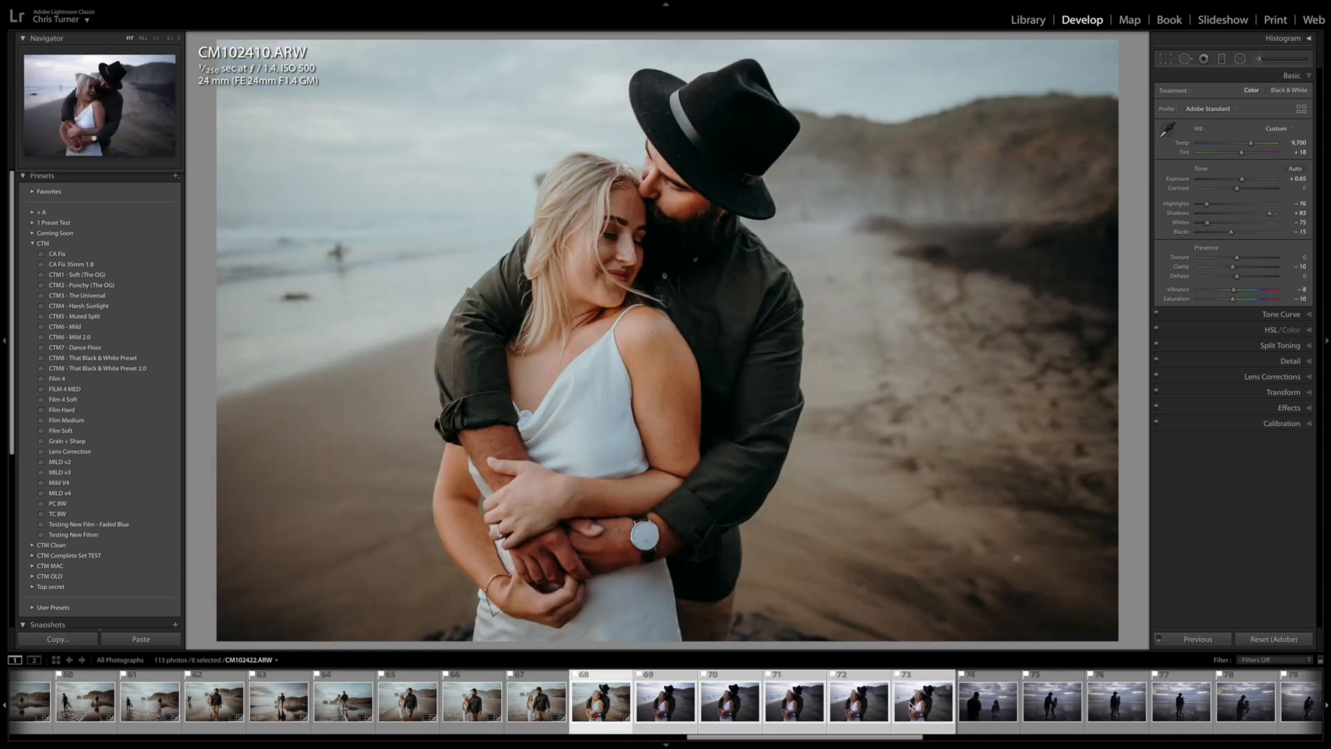
key(ctrl+shift+s)
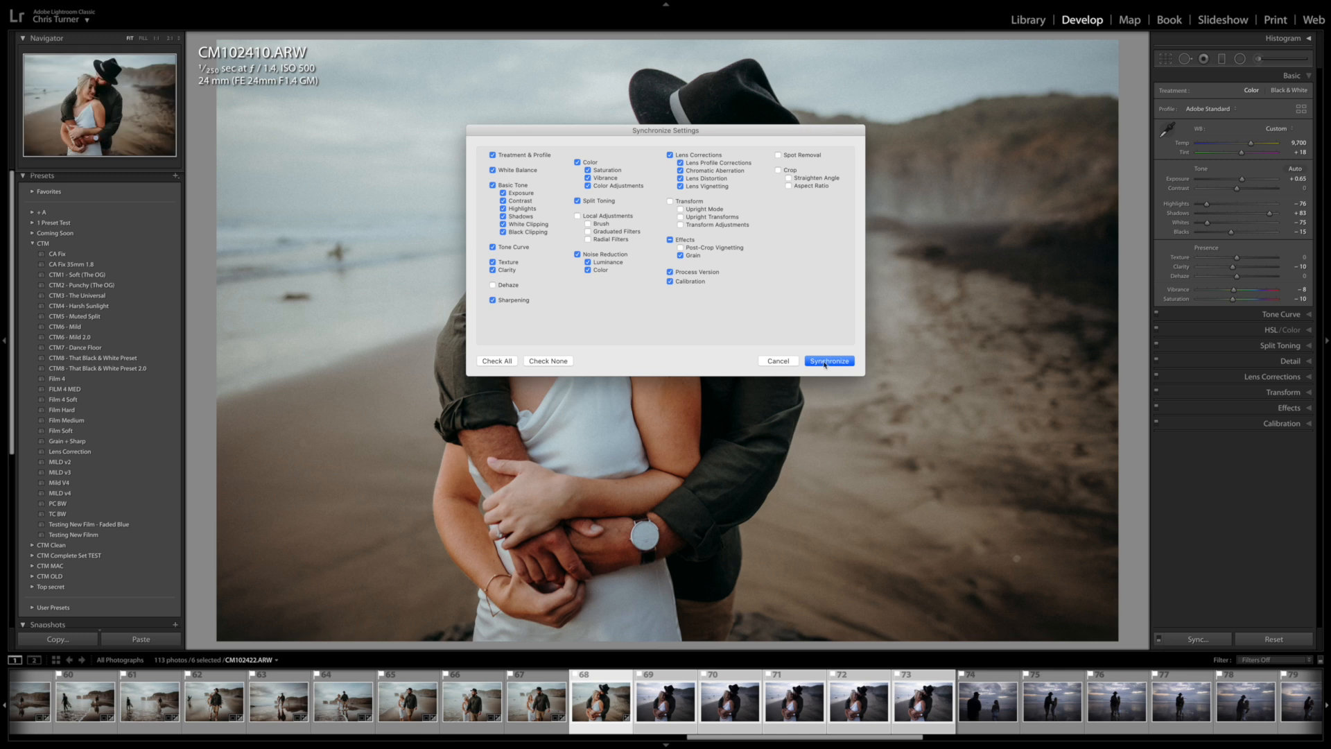
click(826, 362)
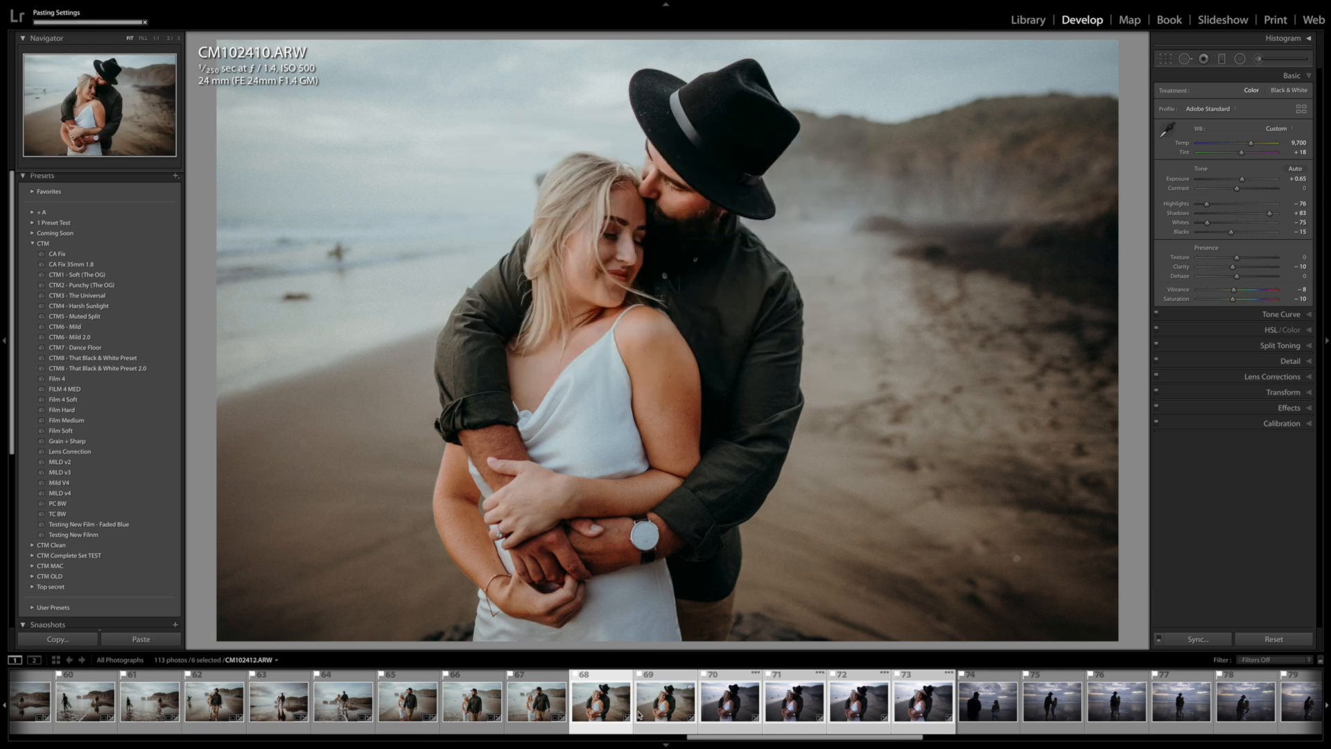
Step: Review the synchronized embrace photos one after another, starting from the preceding walking shot
click(543, 707)
click(598, 704)
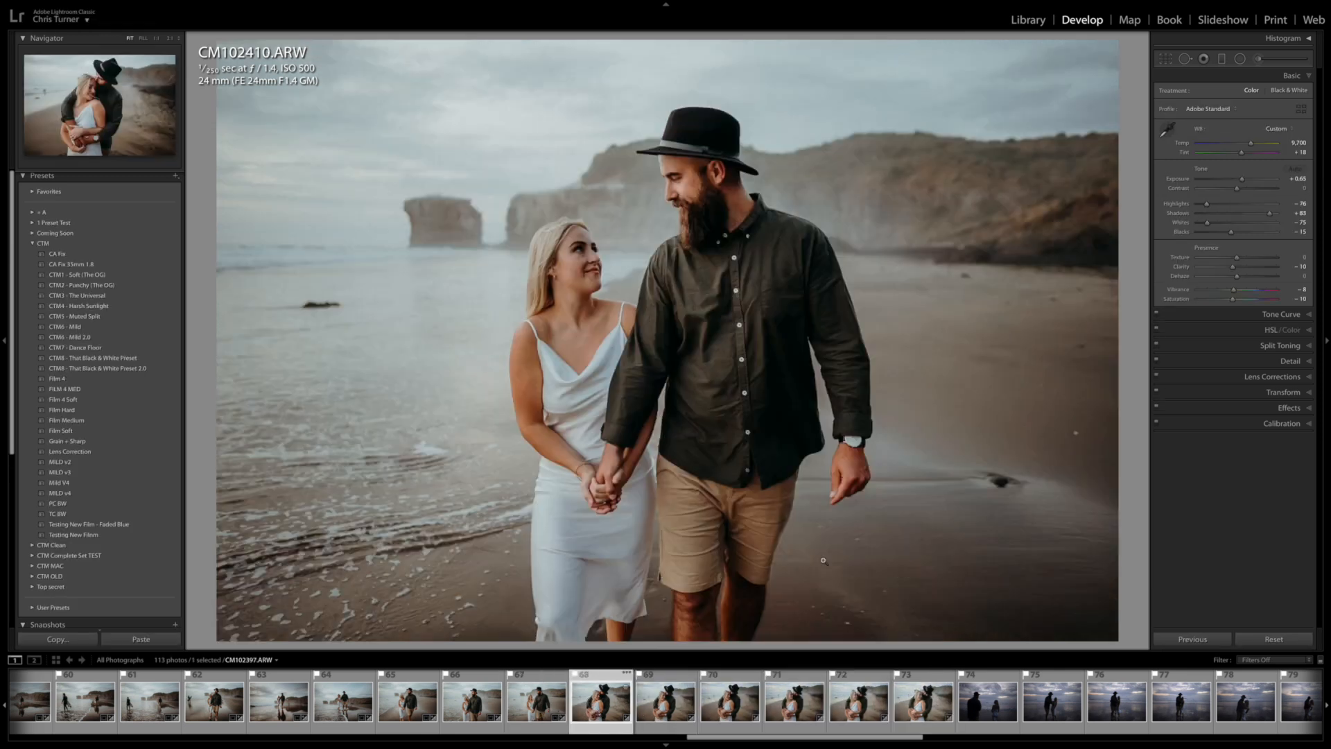
key(Right)
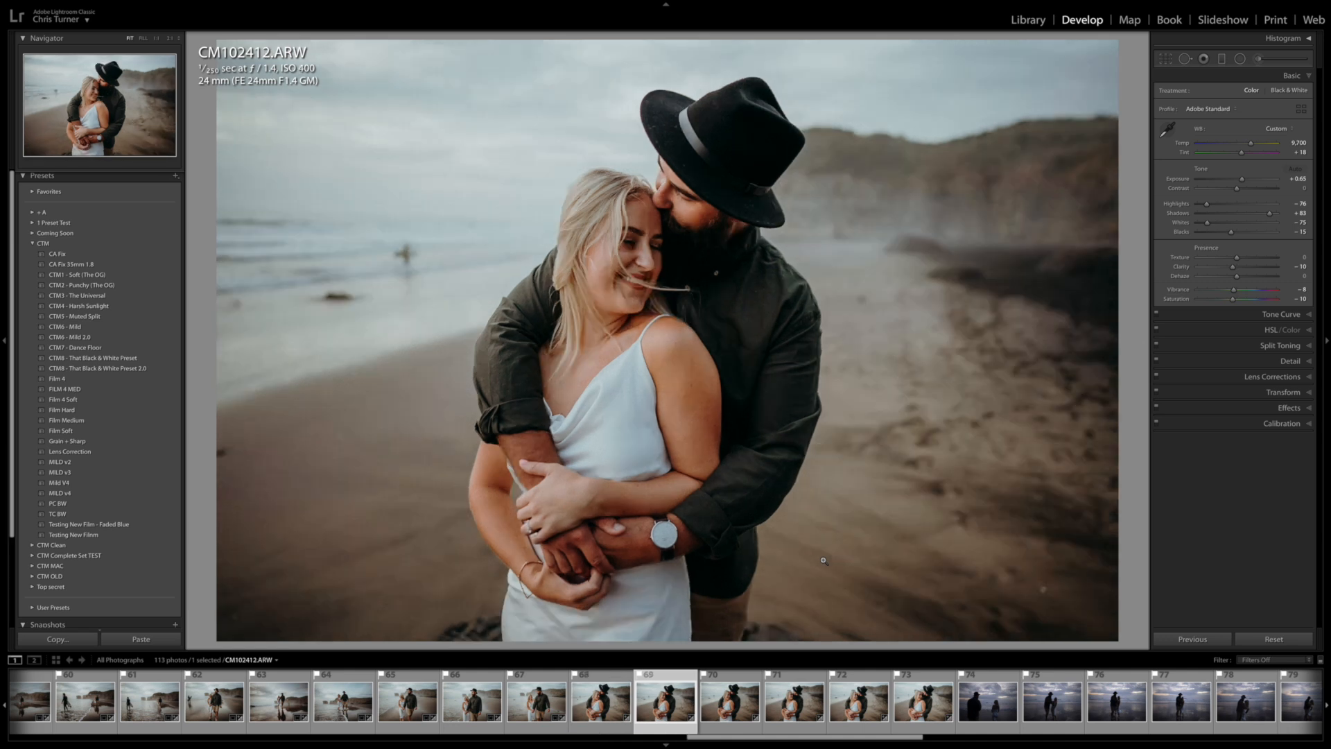
key(Right)
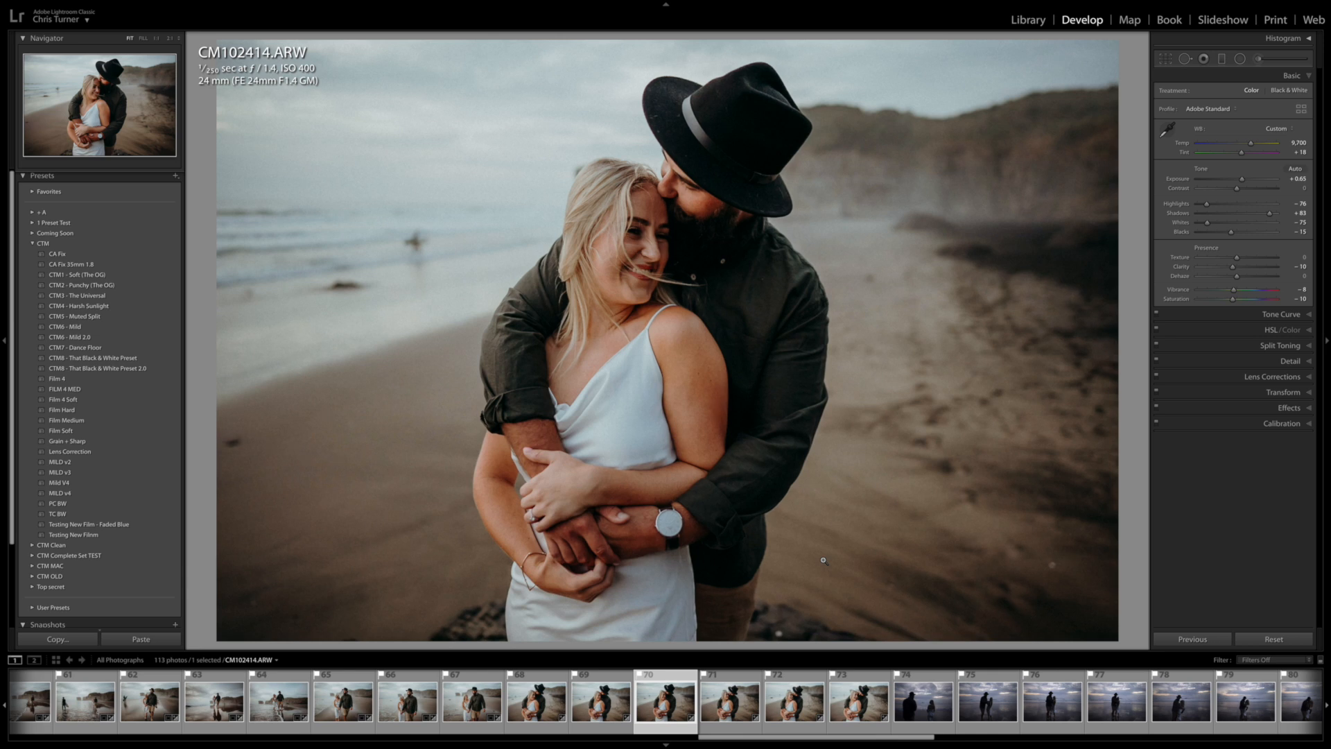
Step: Raise the exposure of CM102414.ARW to +0.80 and check the remaining synchronized embrace photos
drag(1242, 180, 1243, 181)
key(Right)
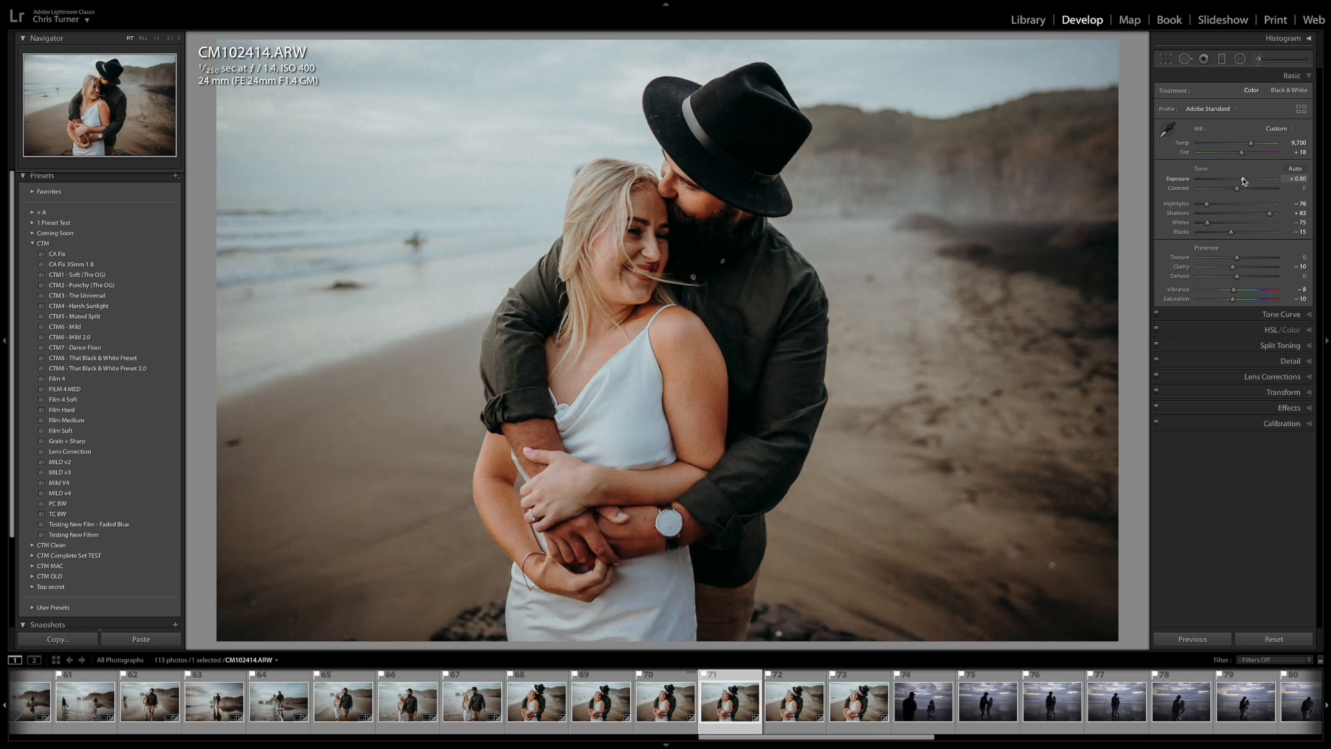
key(Up)
key(Right)
key(Right)
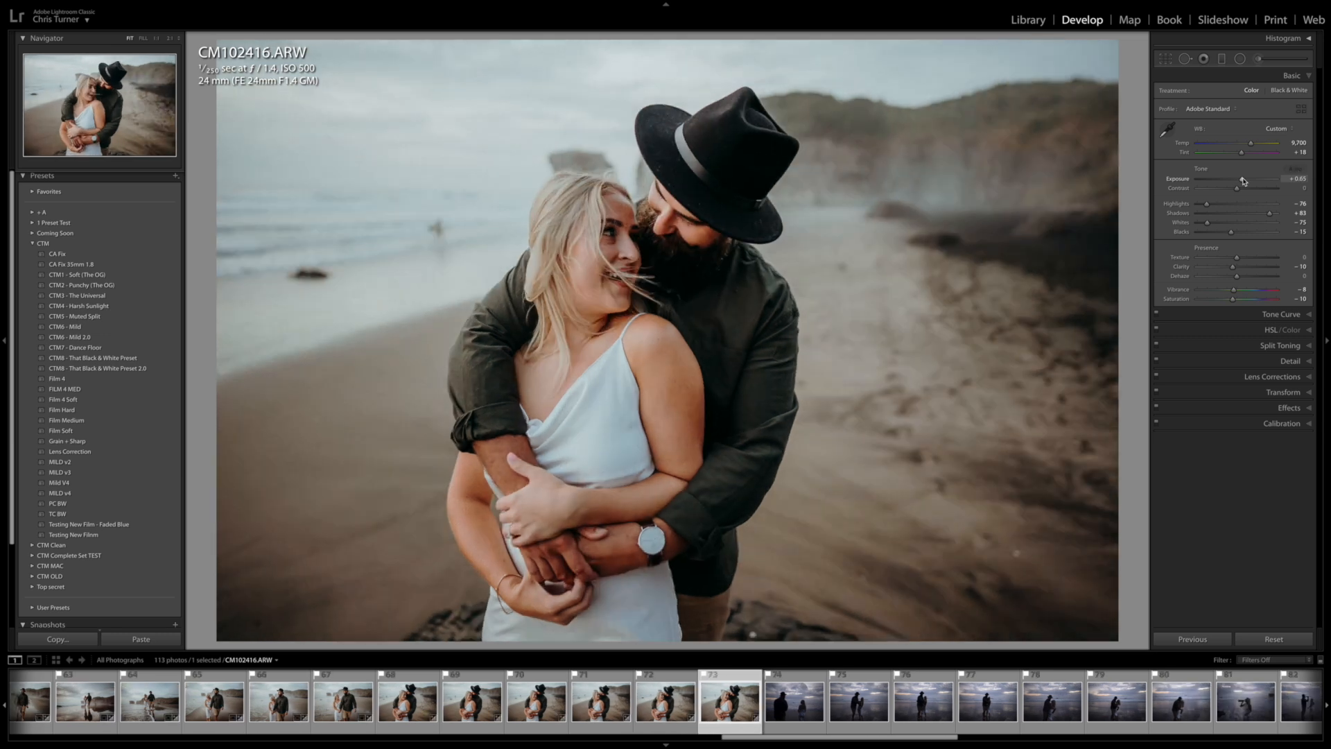
key(Left)
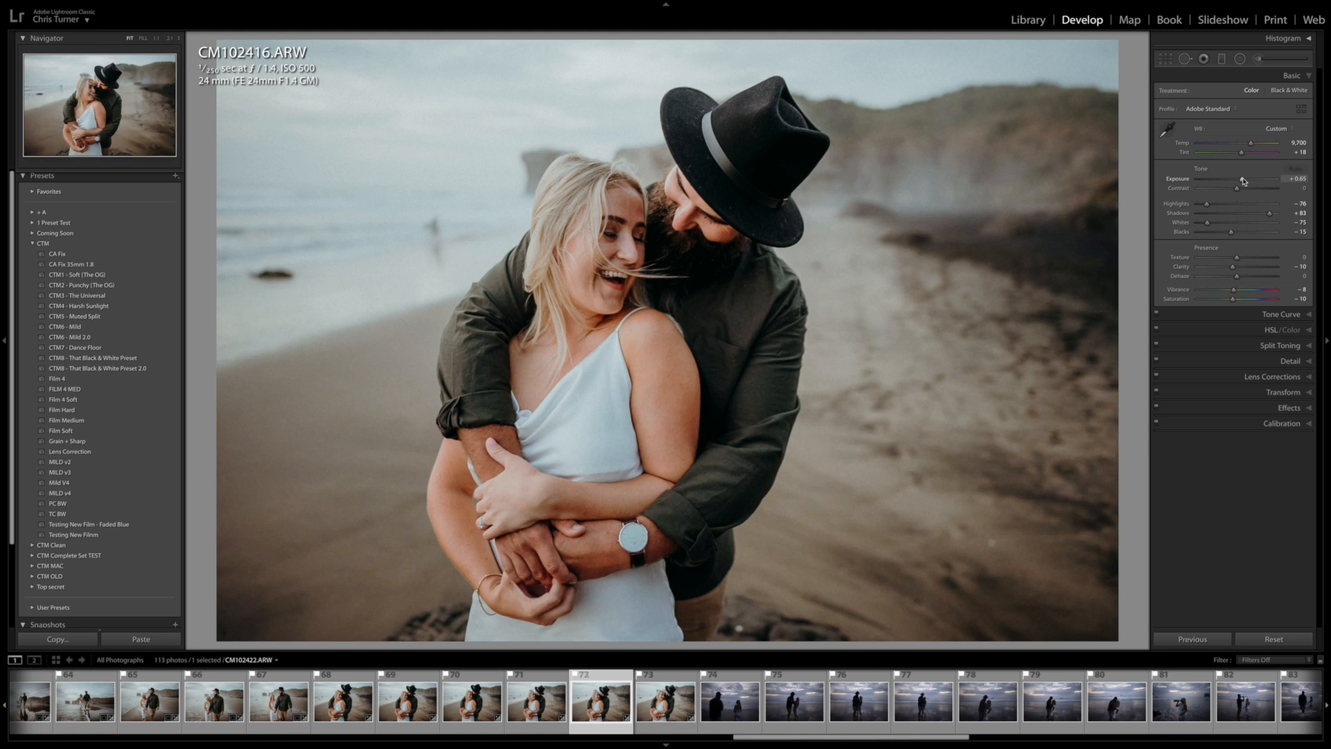
Step: Apply the copied settings to CM102433.ARW, set its exposure to +1.25 and straighten it to an angle of -0.56
click(795, 701)
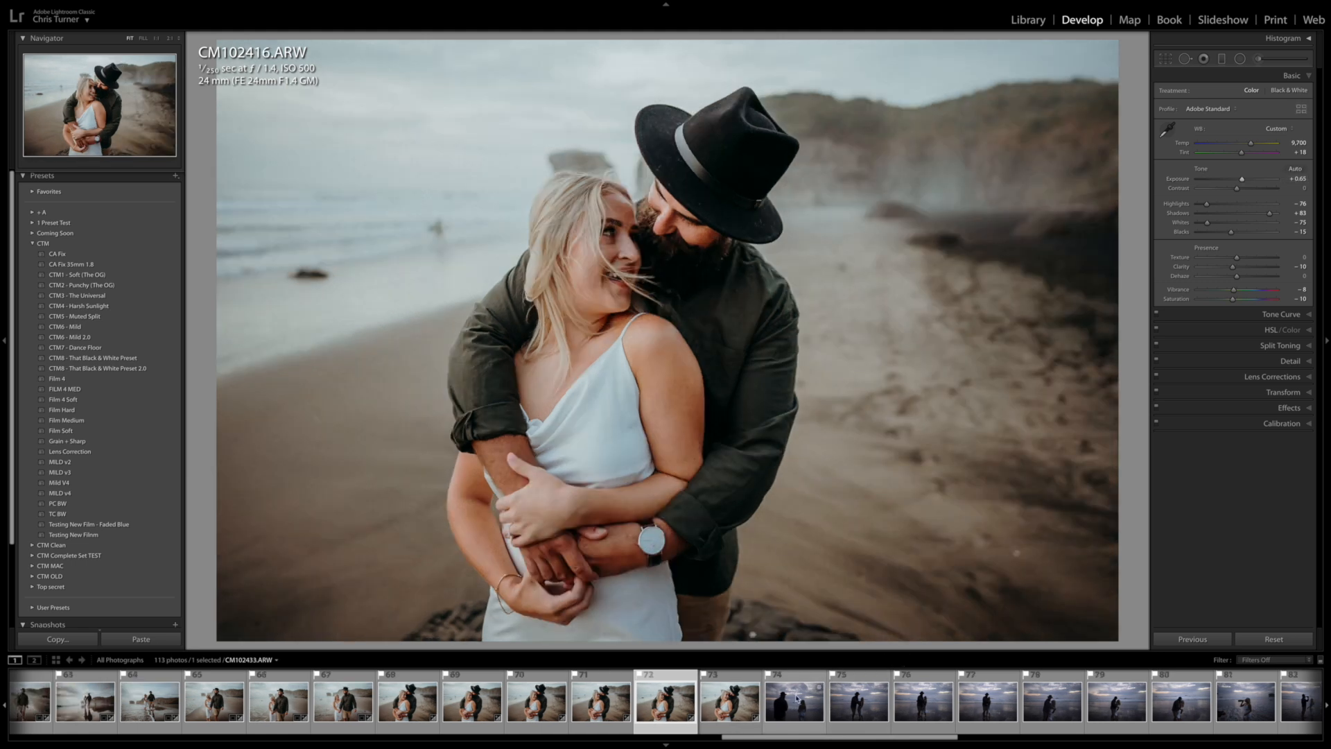
key(ctrl+shift+v)
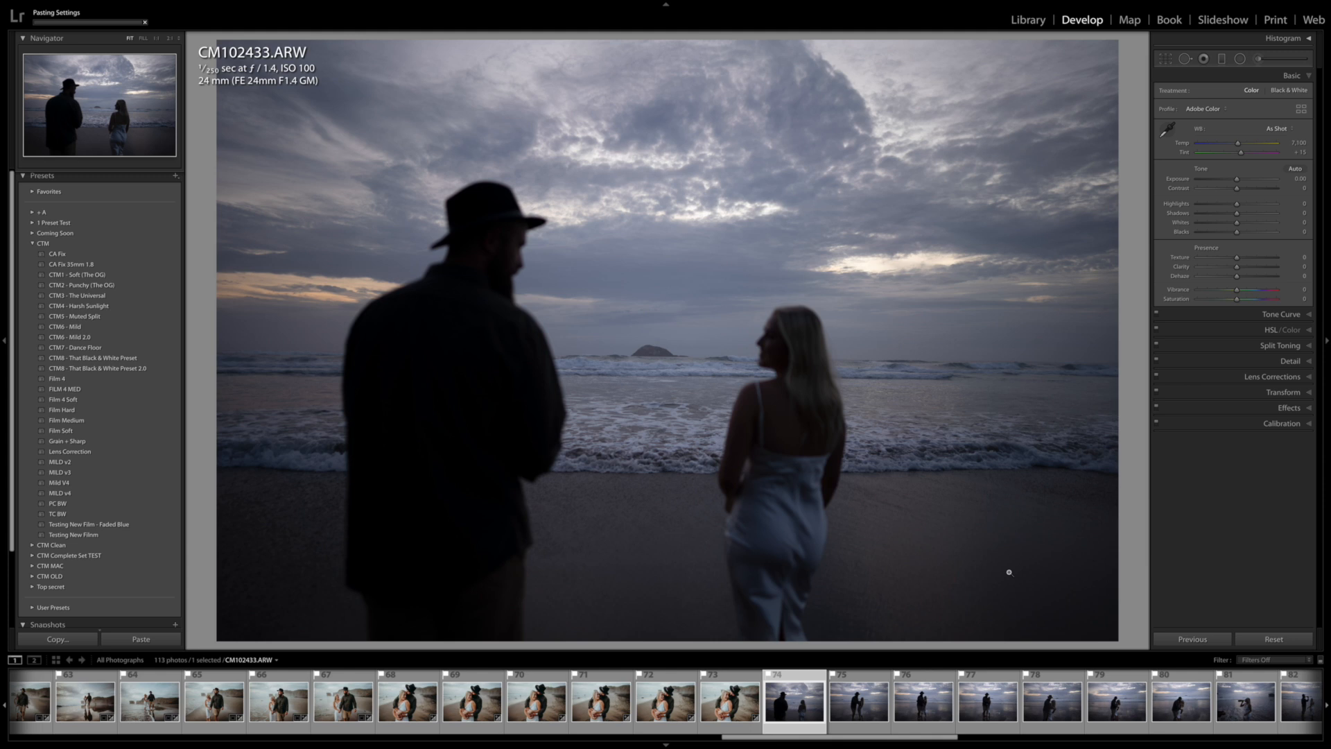
drag(1241, 181, 1249, 183)
key(r)
drag(1143, 263, 1142, 256)
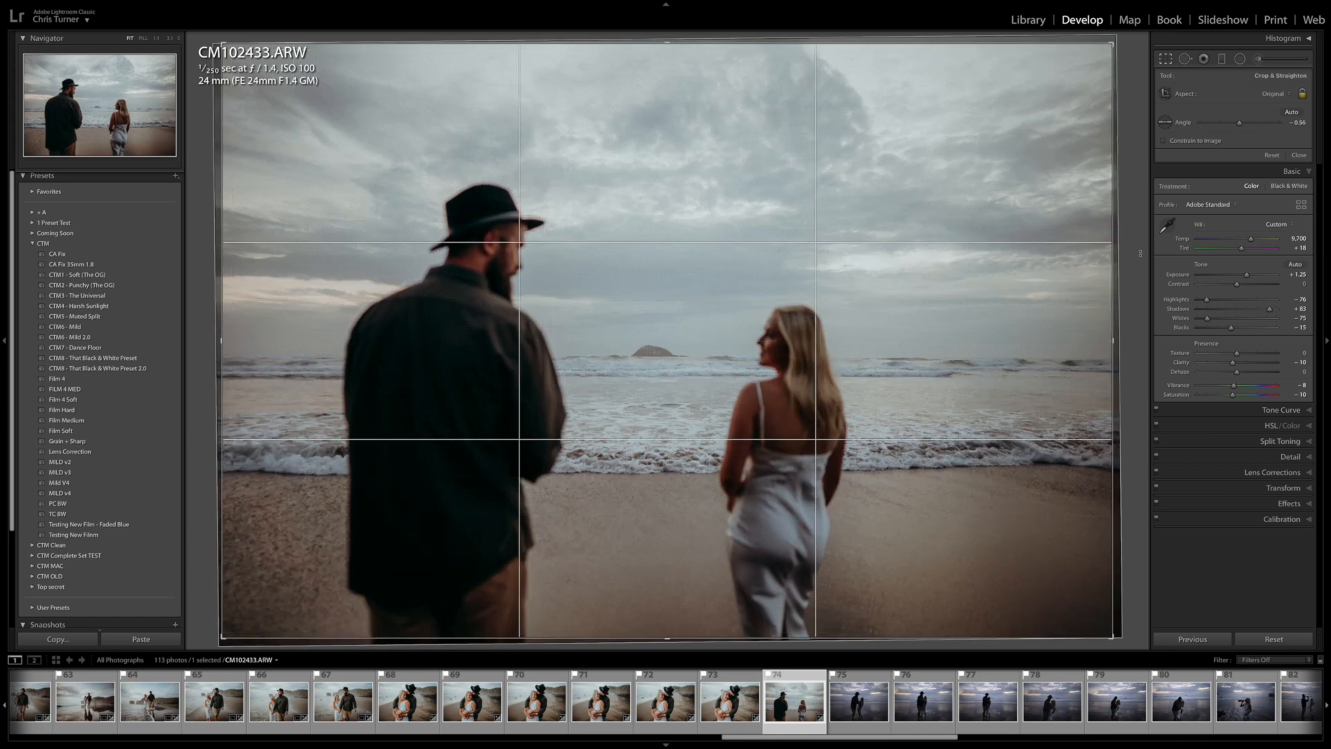
key(r)
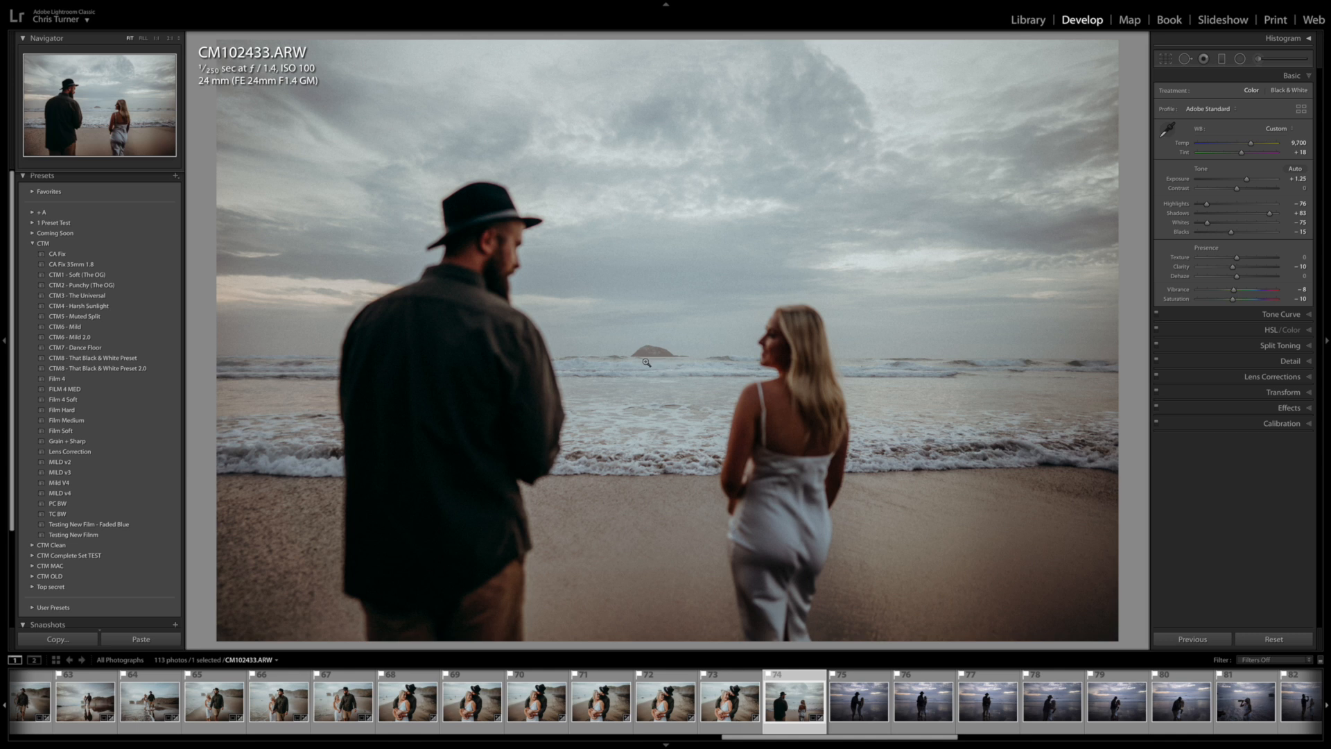
Step: Synchronize the develop settings of CM102433.ARW to the 18 following dark seaside photos, keeping the preselected setting categories
scroll(876, 707, down, 5)
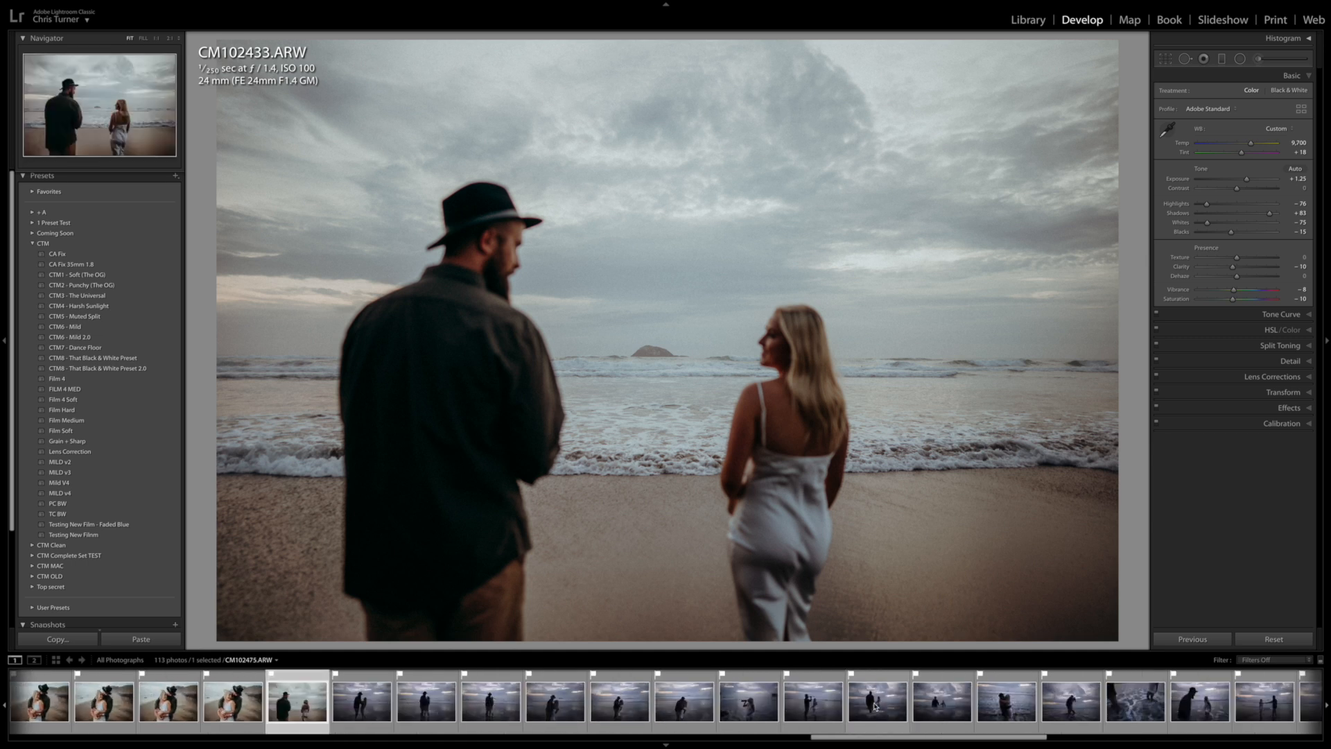
scroll(875, 707, up, 2)
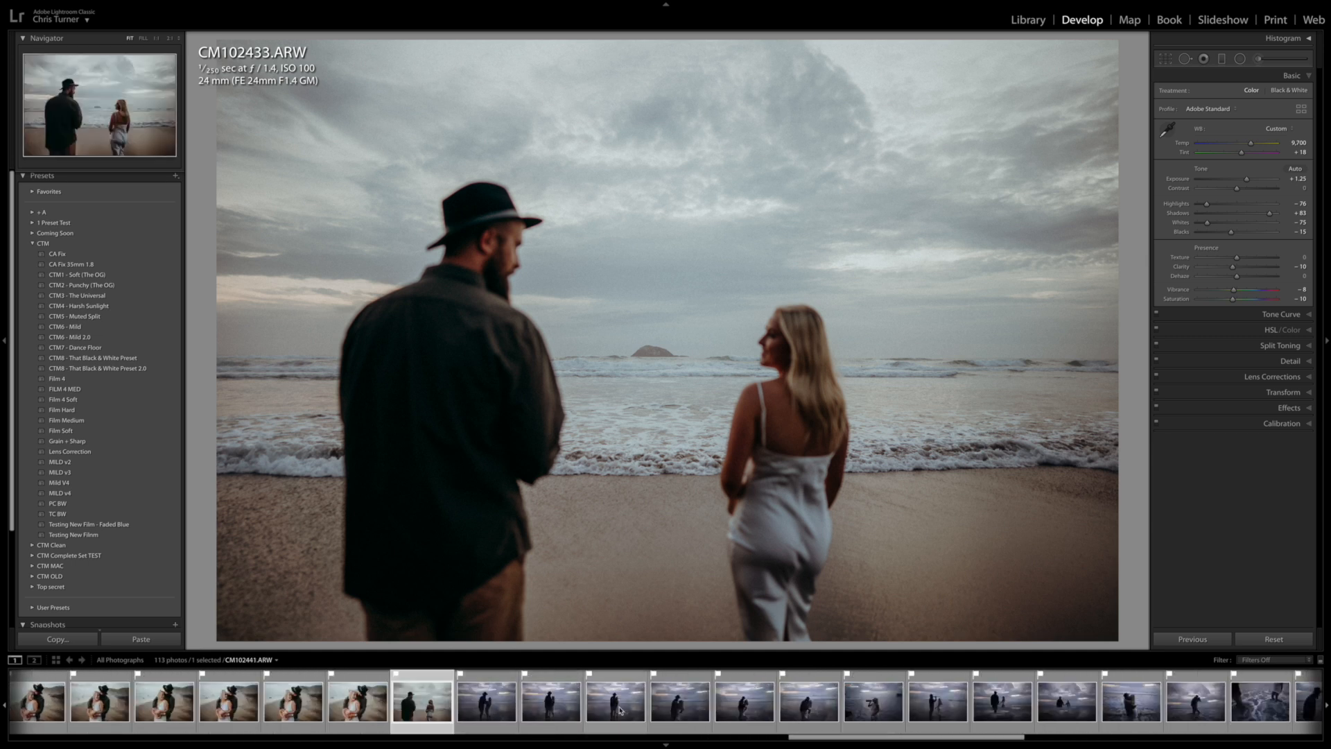
scroll(822, 705, down, 2)
scroll(834, 704, down, 2)
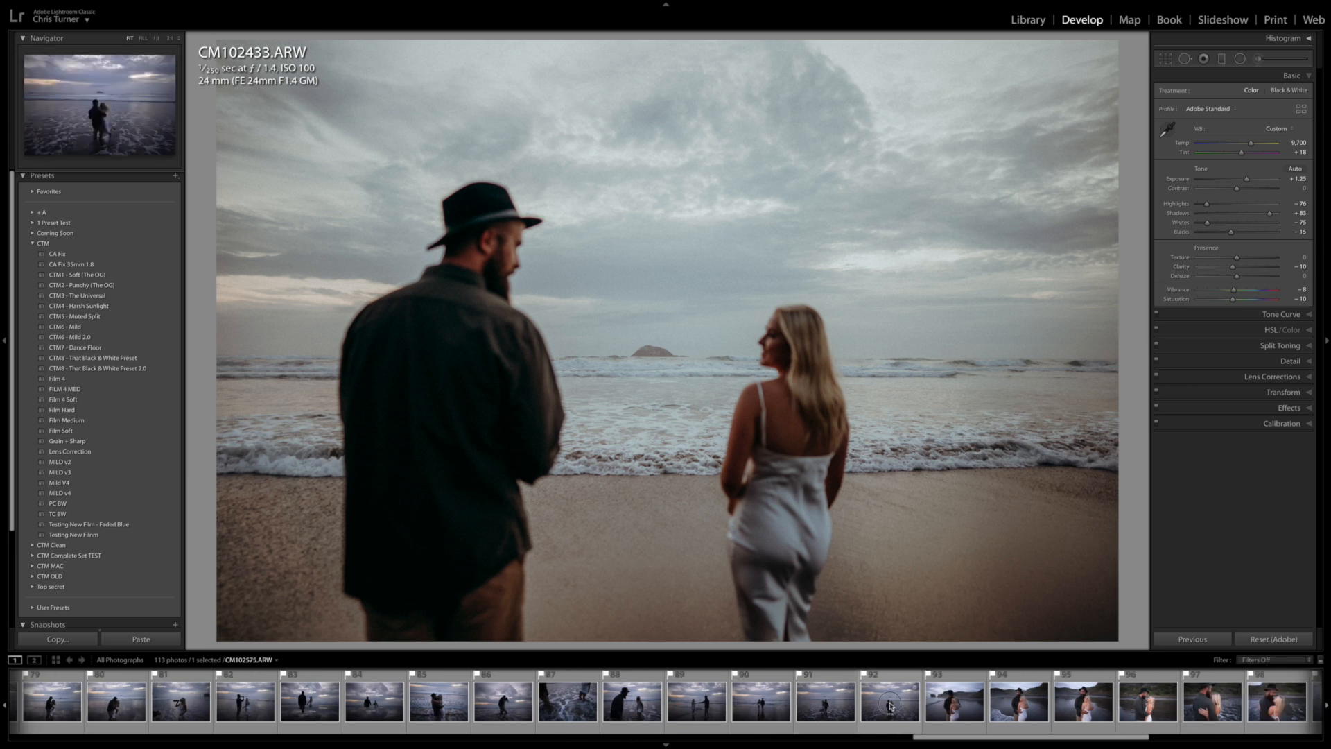
shift+click(890, 704)
scroll(856, 707, up, 1)
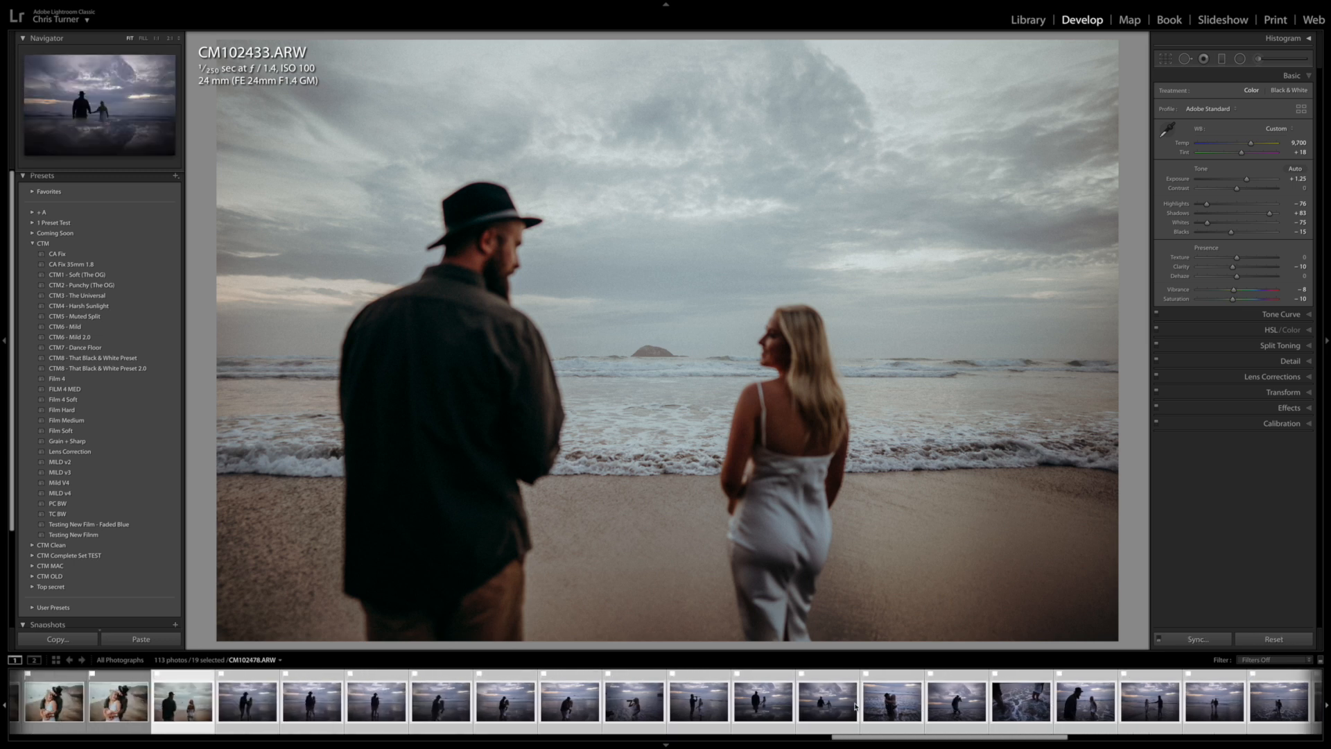
scroll(353, 709, up, 1)
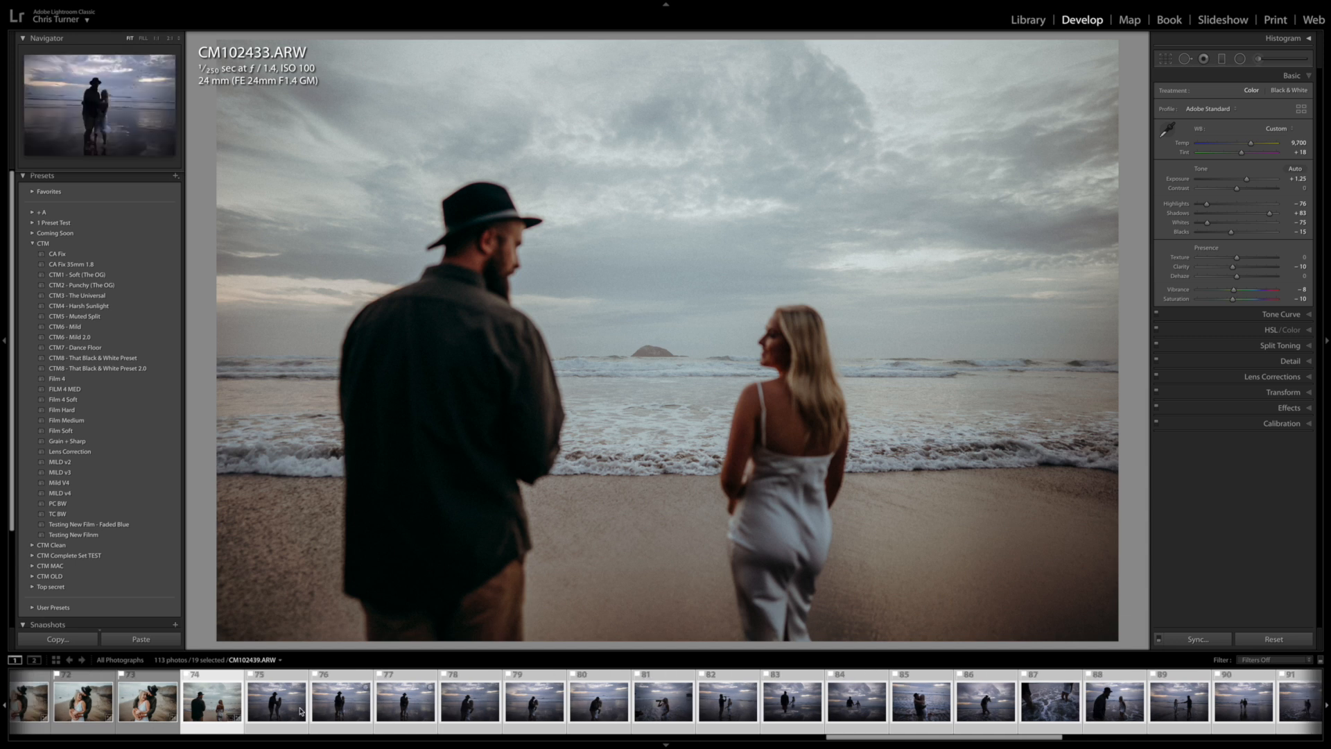
key(super+shift+s)
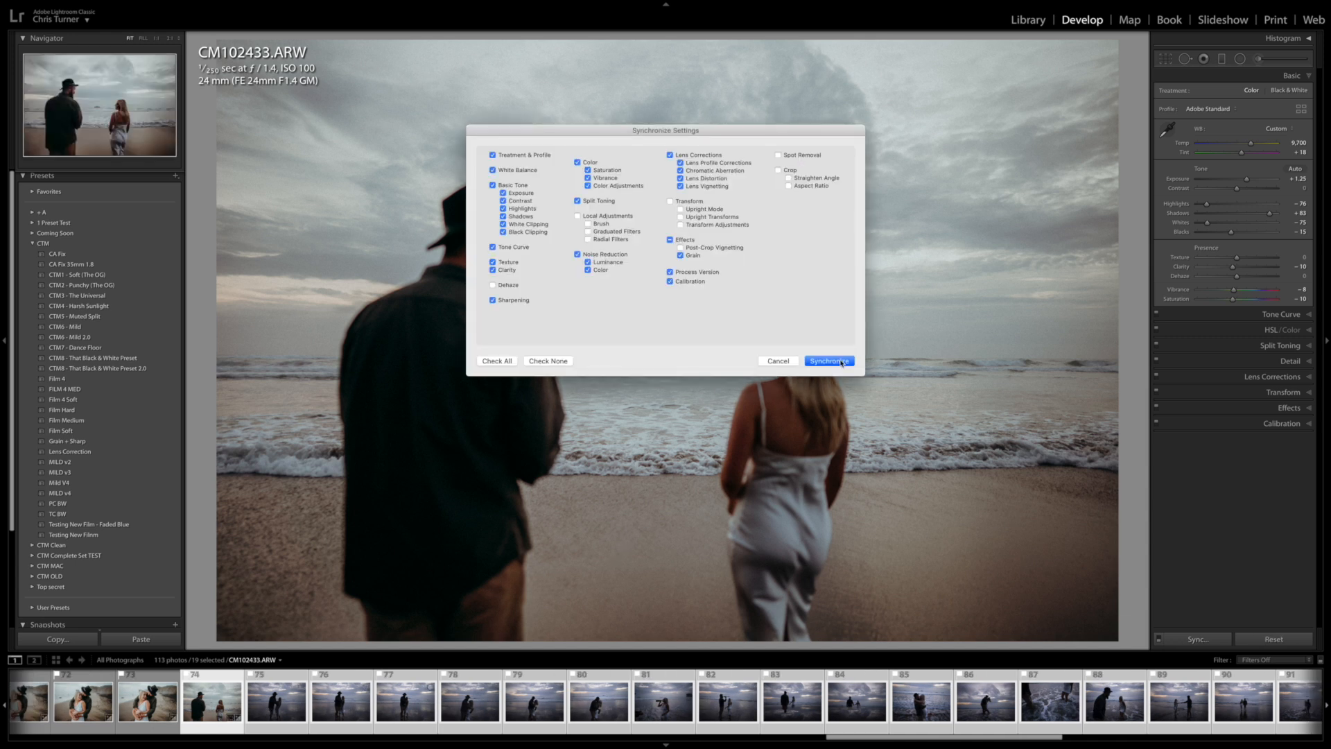
click(830, 361)
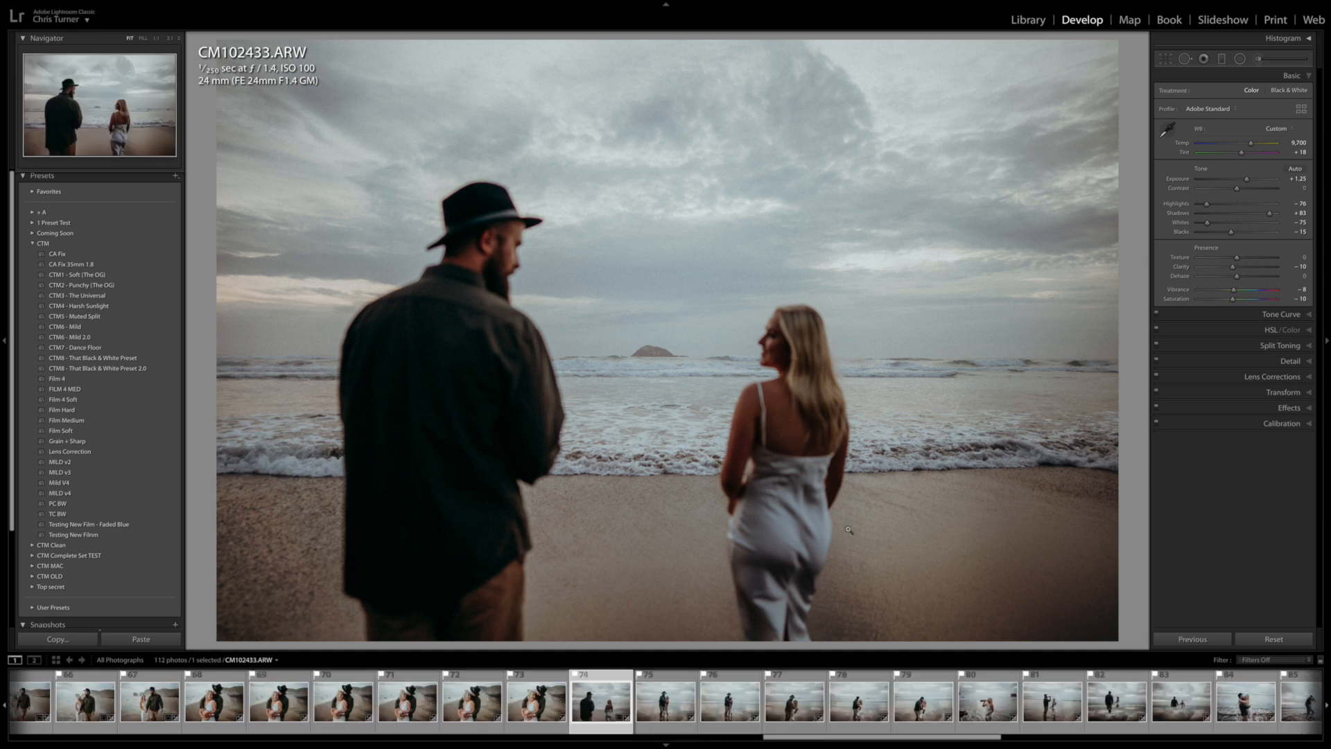
Step: Straighten CM102439.ARW so its sea horizon is level and copy its develop settings
key(Right)
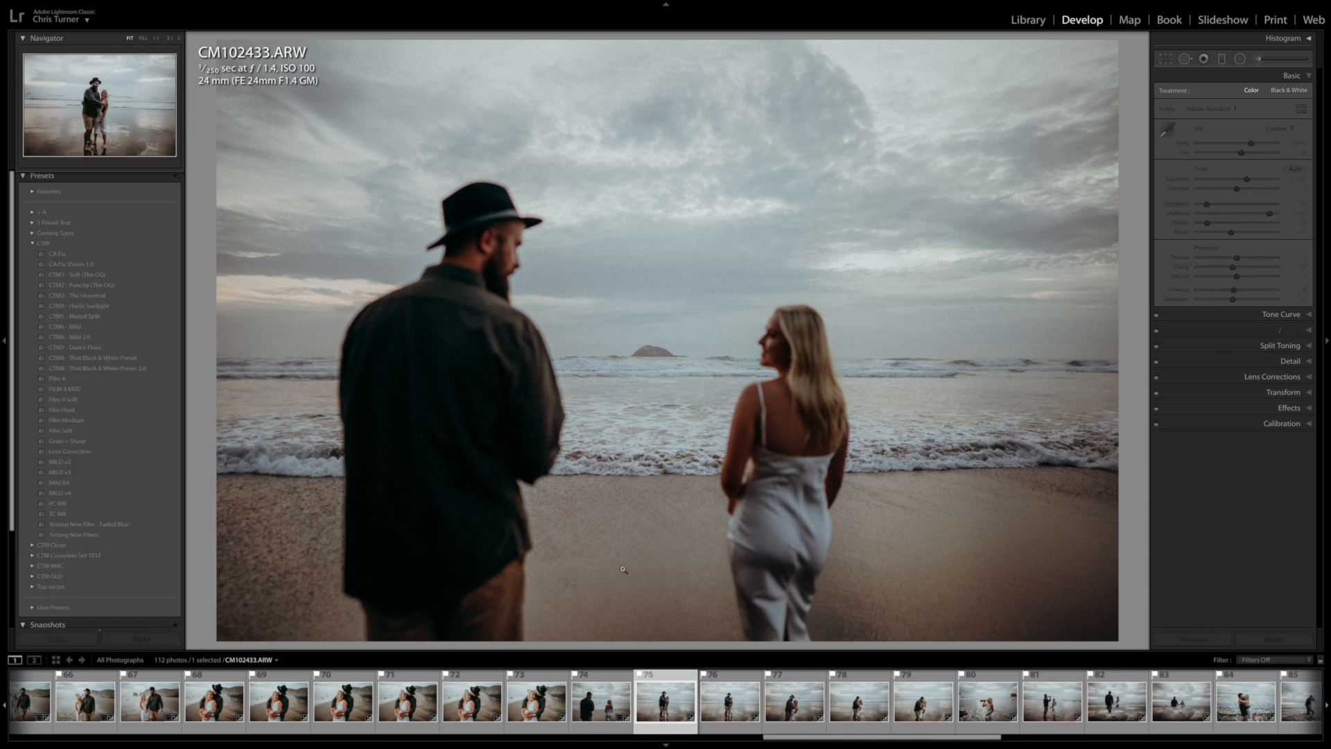
key(r)
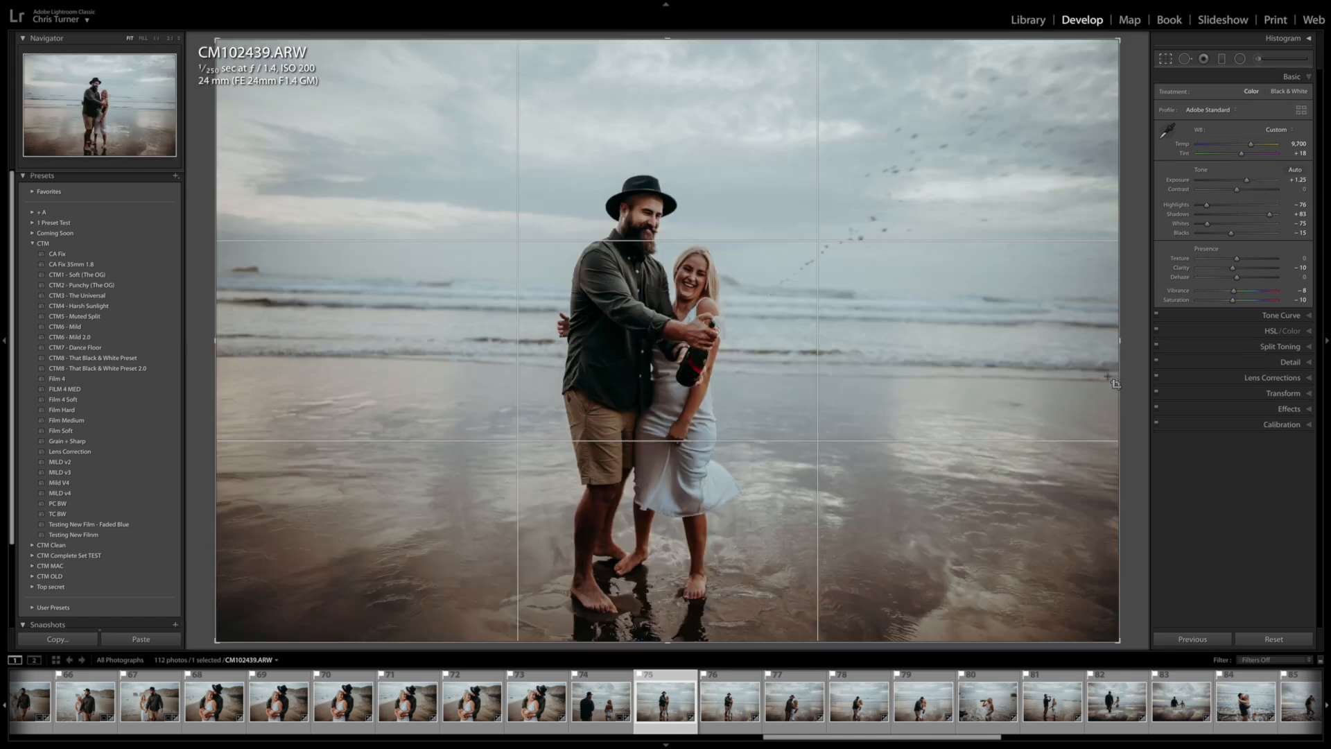
drag(1131, 349, 1131, 334)
key(Return)
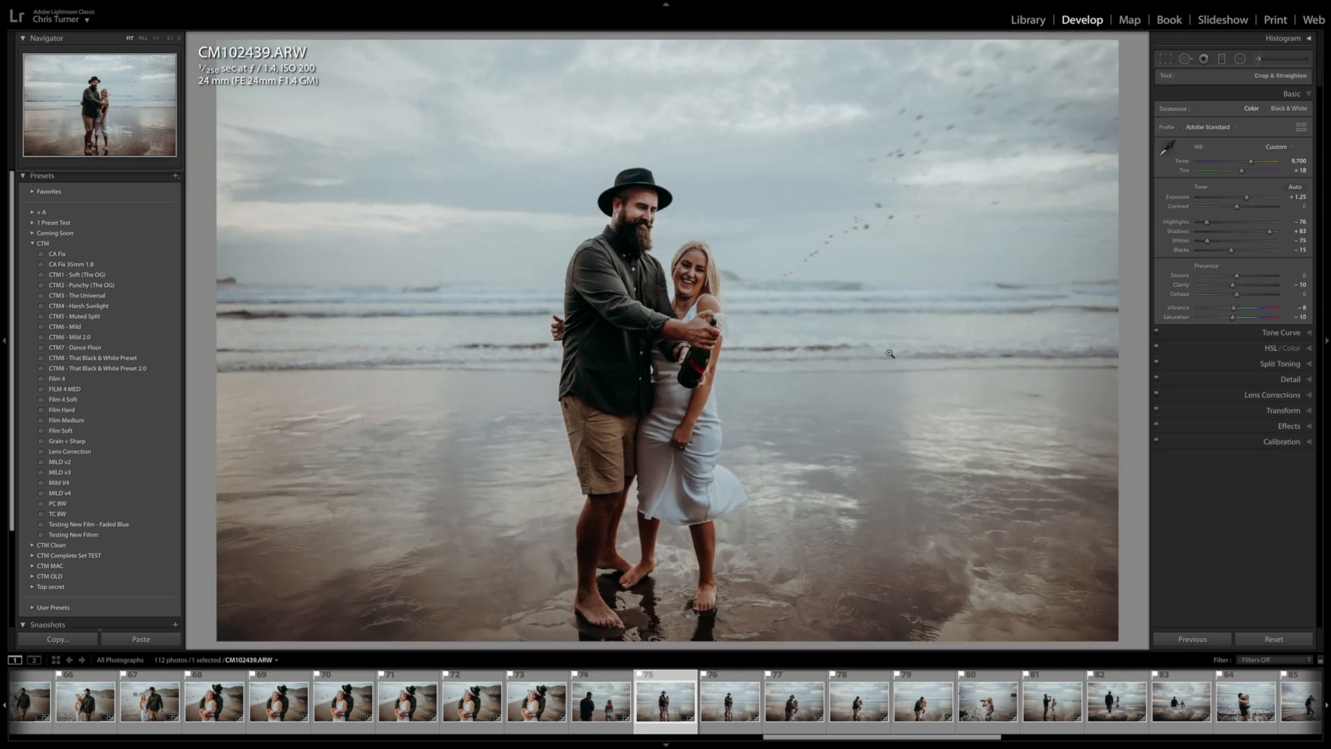
key(super+shift+c)
key(Return)
Step: Adjust CM102441.ARW to temperature 11,573 and exposure +1.40 with a level horizon, and copy its develop settings
key(Right)
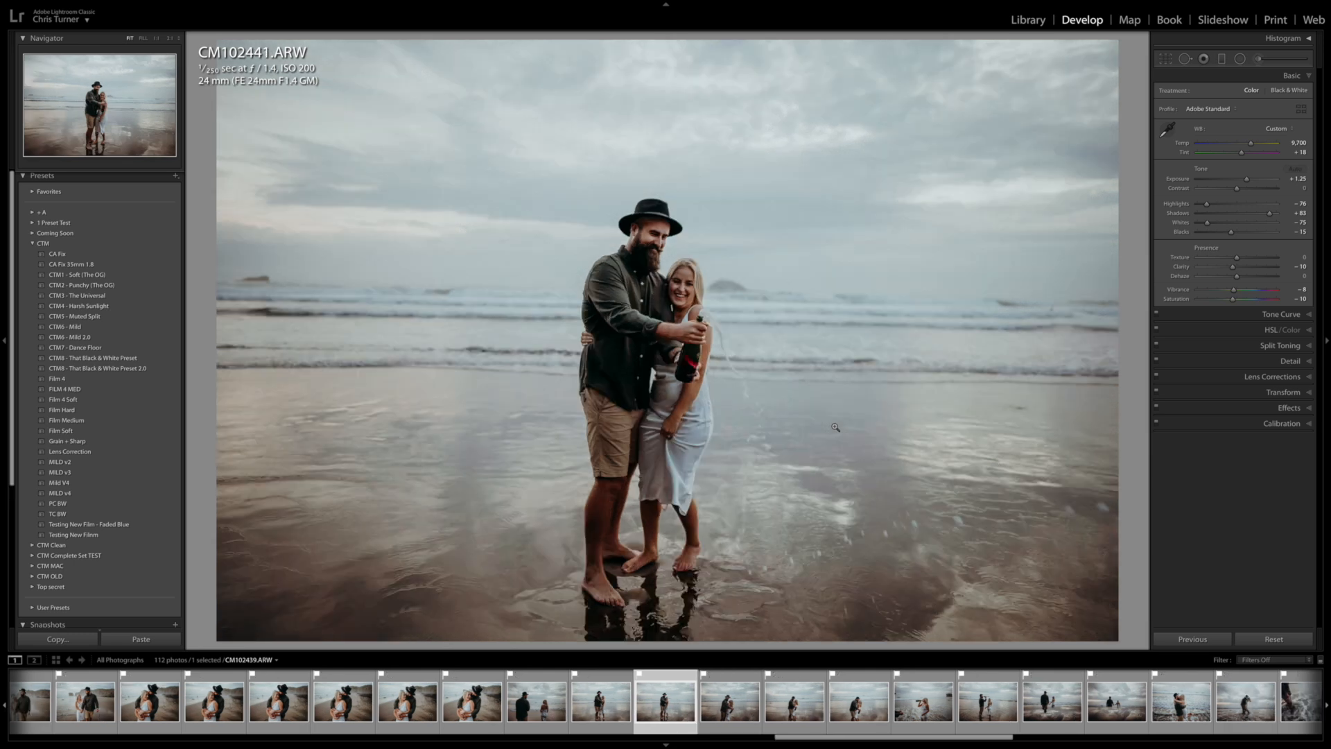
click(1251, 144)
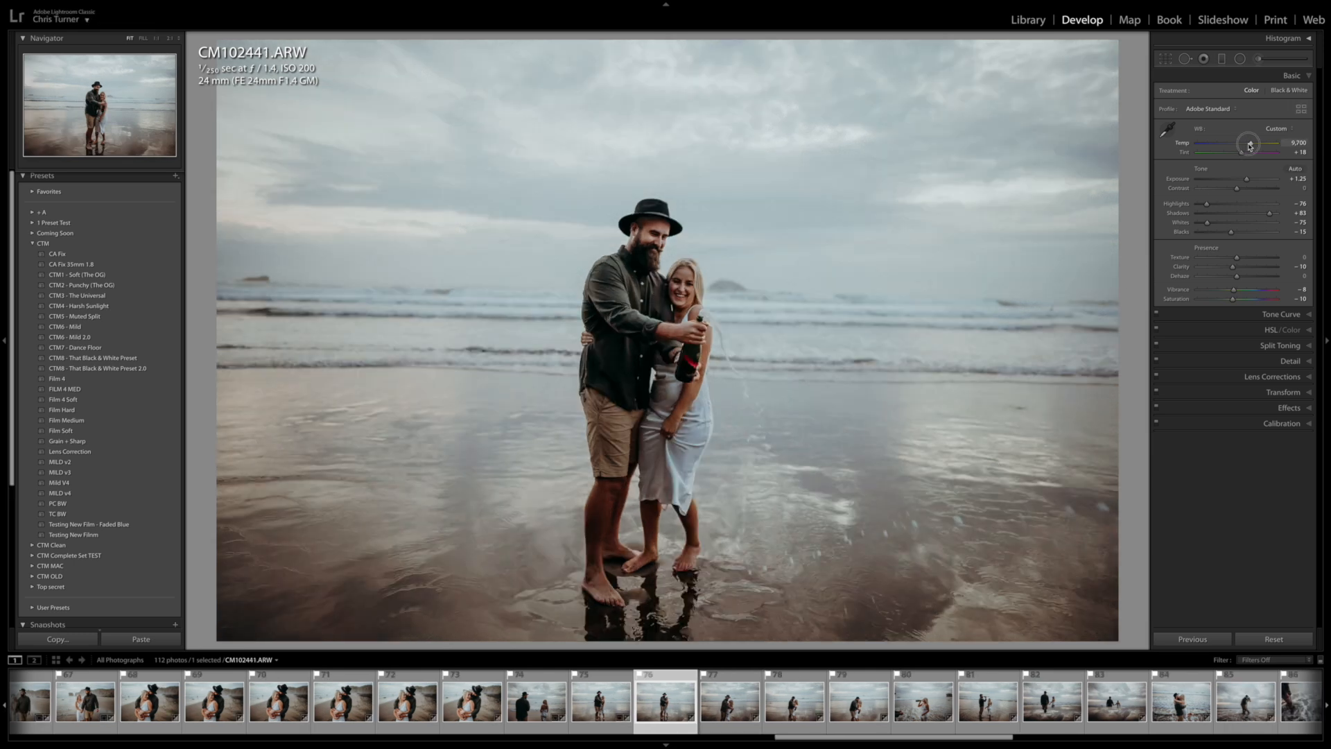
drag(1253, 146, 1254, 146)
key(Return)
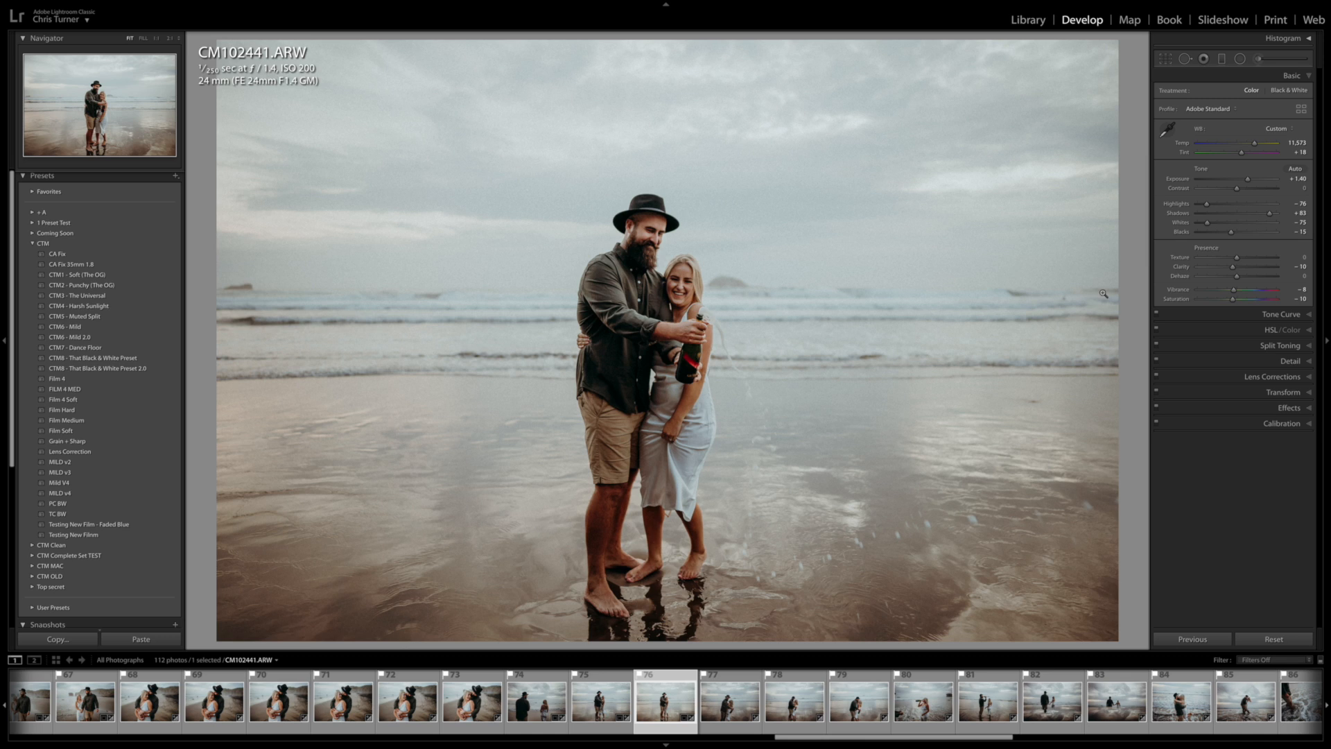
Step: Apply the copied settings to CM102452.ARW and raise its exposure to +1.60
key(Right)
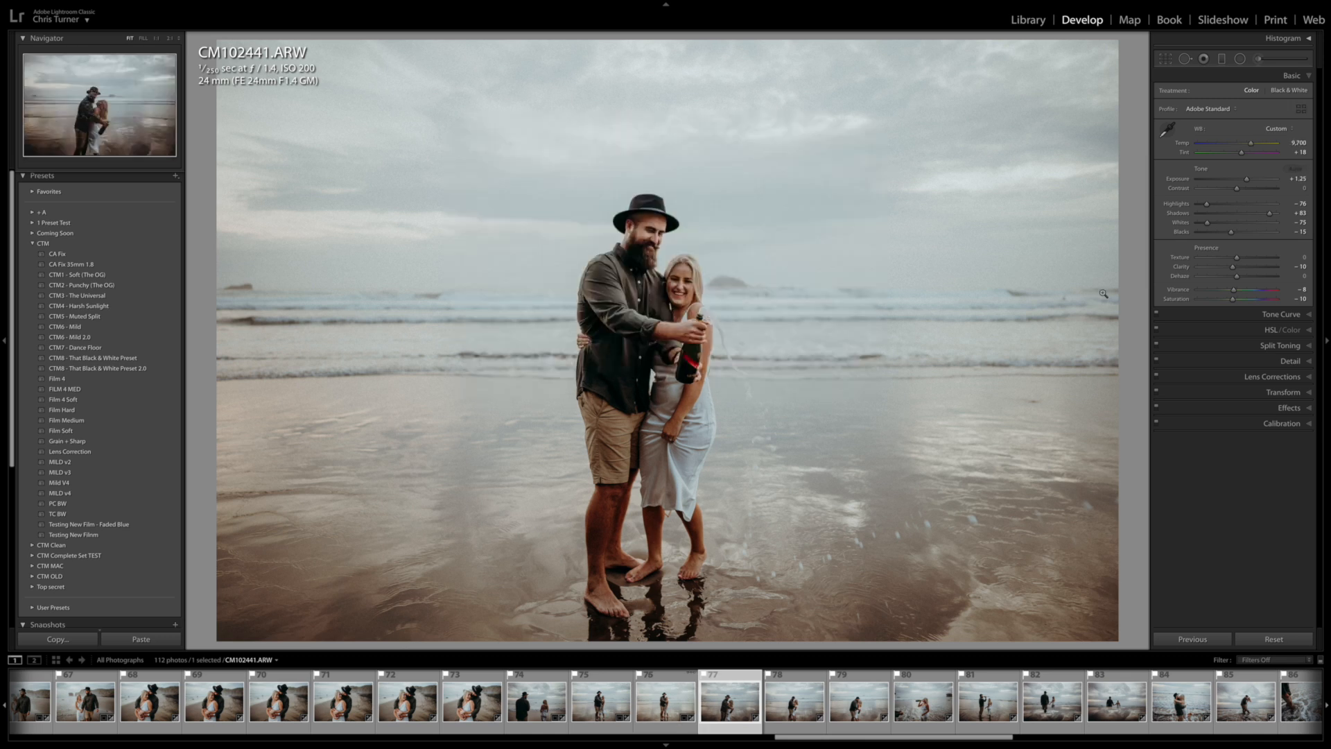
key(ctrl+shift+v)
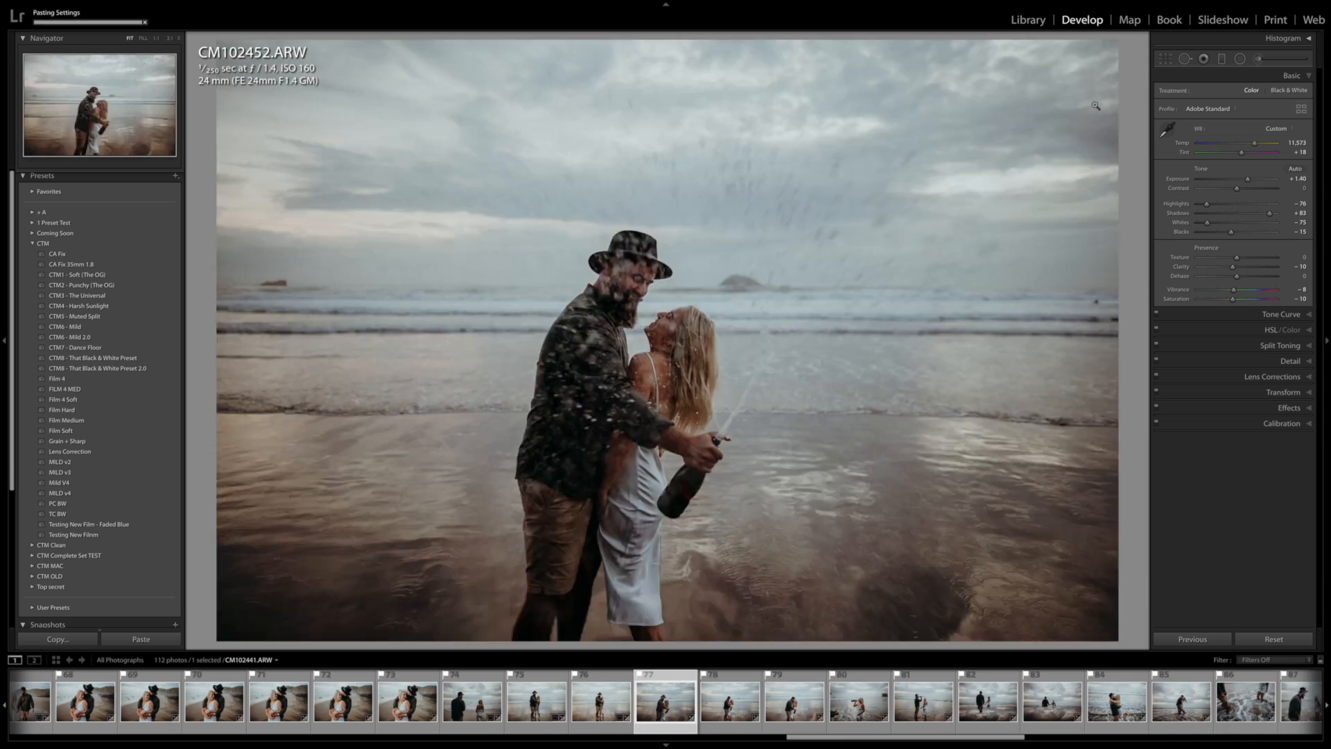
drag(1248, 182, 1250, 182)
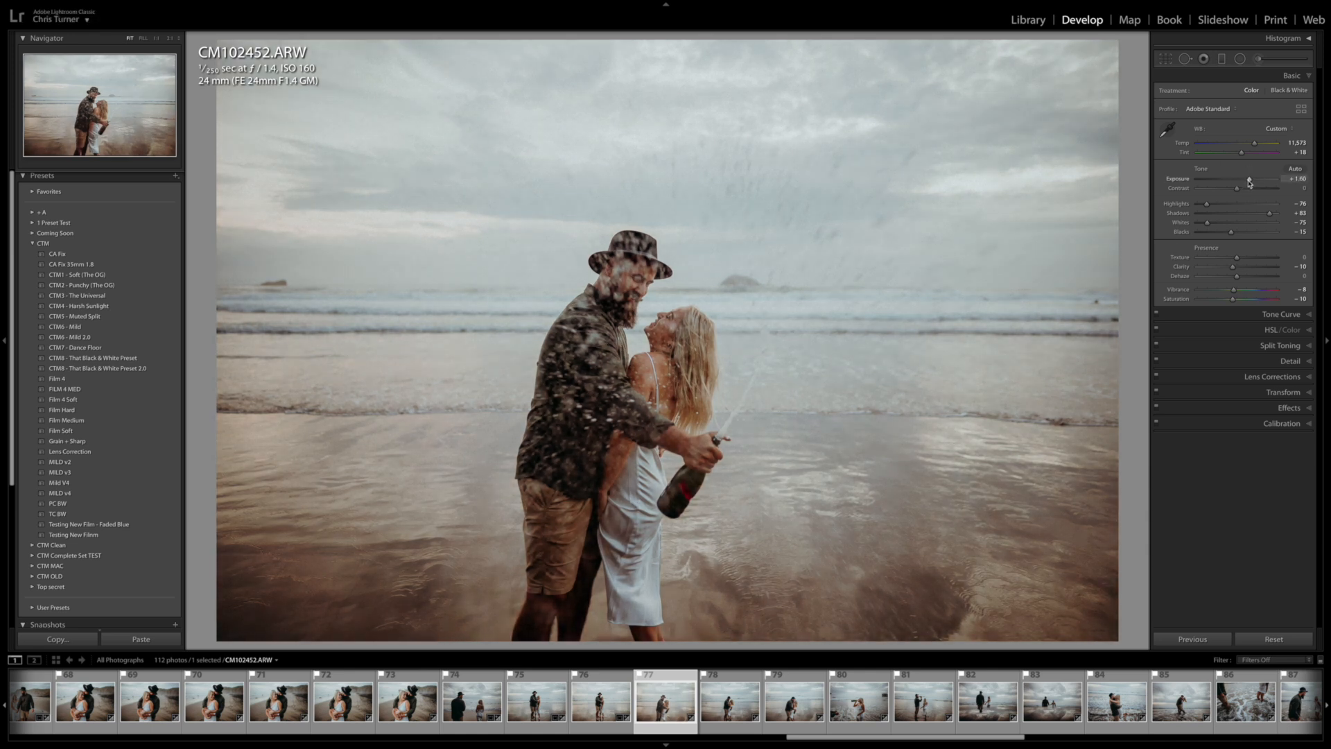
Step: Straighten CM102452.ARW to an angle of -0.54 and copy its develop settings
key(r)
drag(1132, 288, 1133, 284)
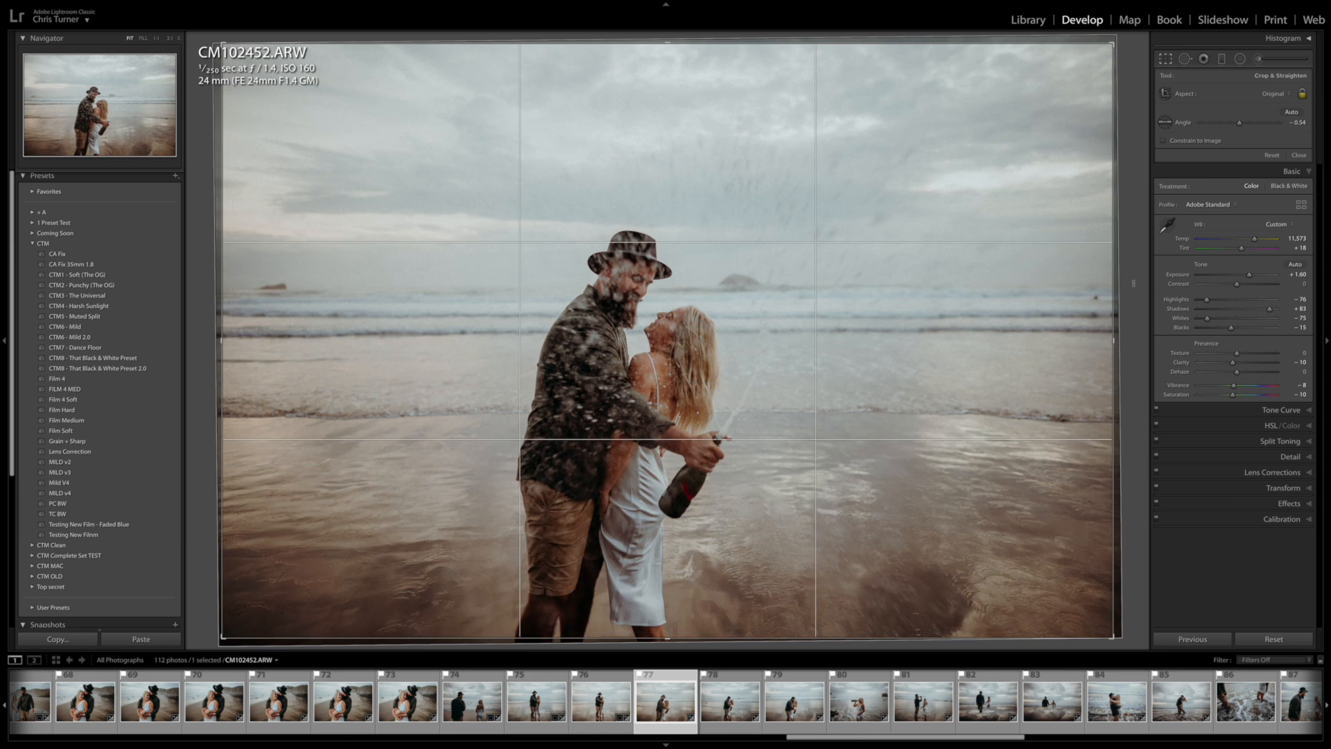
key(r)
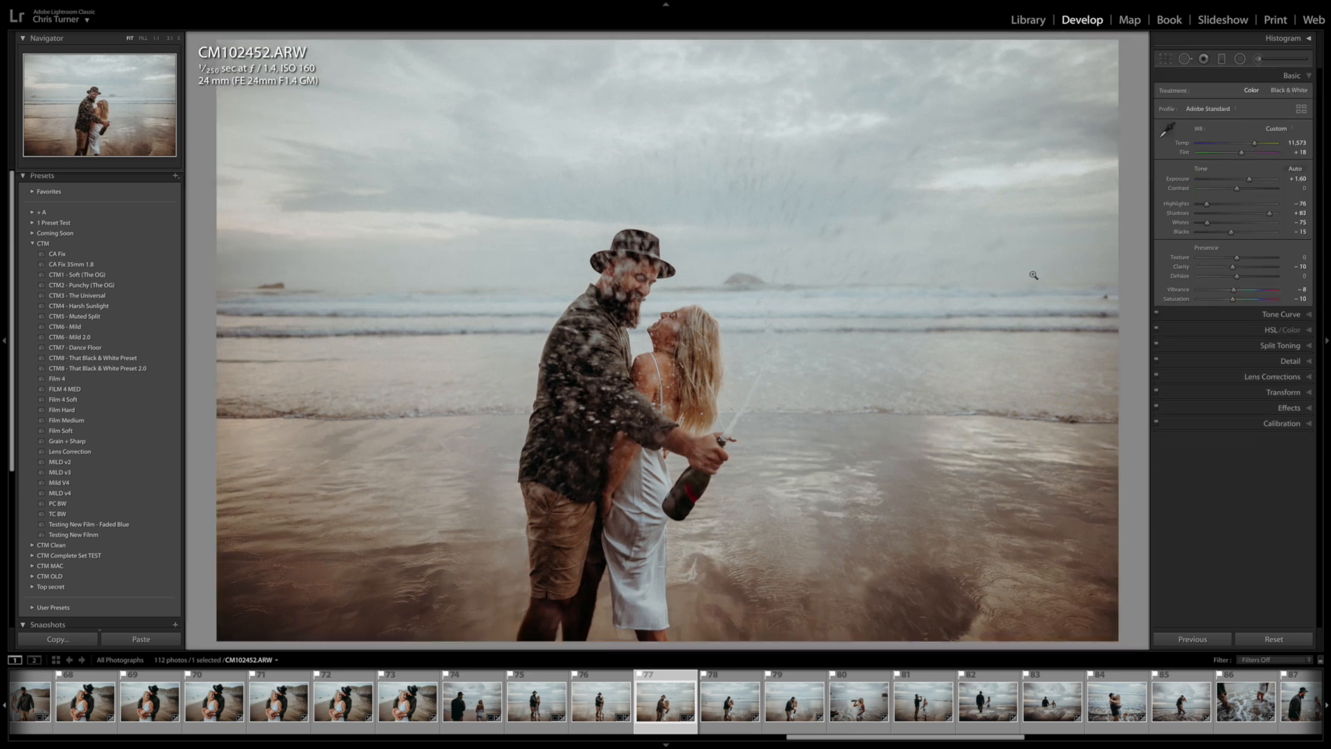
key(ctrl+shift+c)
key(Return)
Step: Apply the copied settings to CM102462.ARW and straighten it to an angle of -0.38
key(Right)
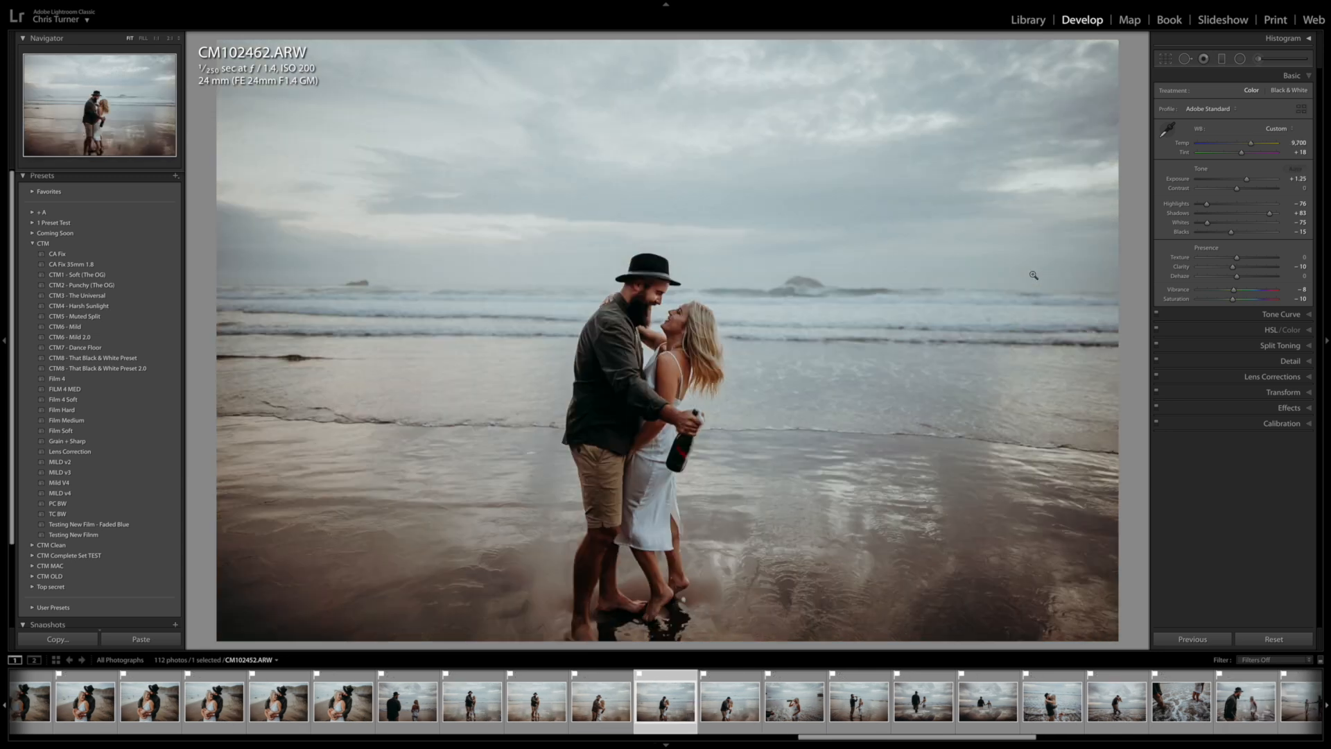
key(ctrl+shift+v)
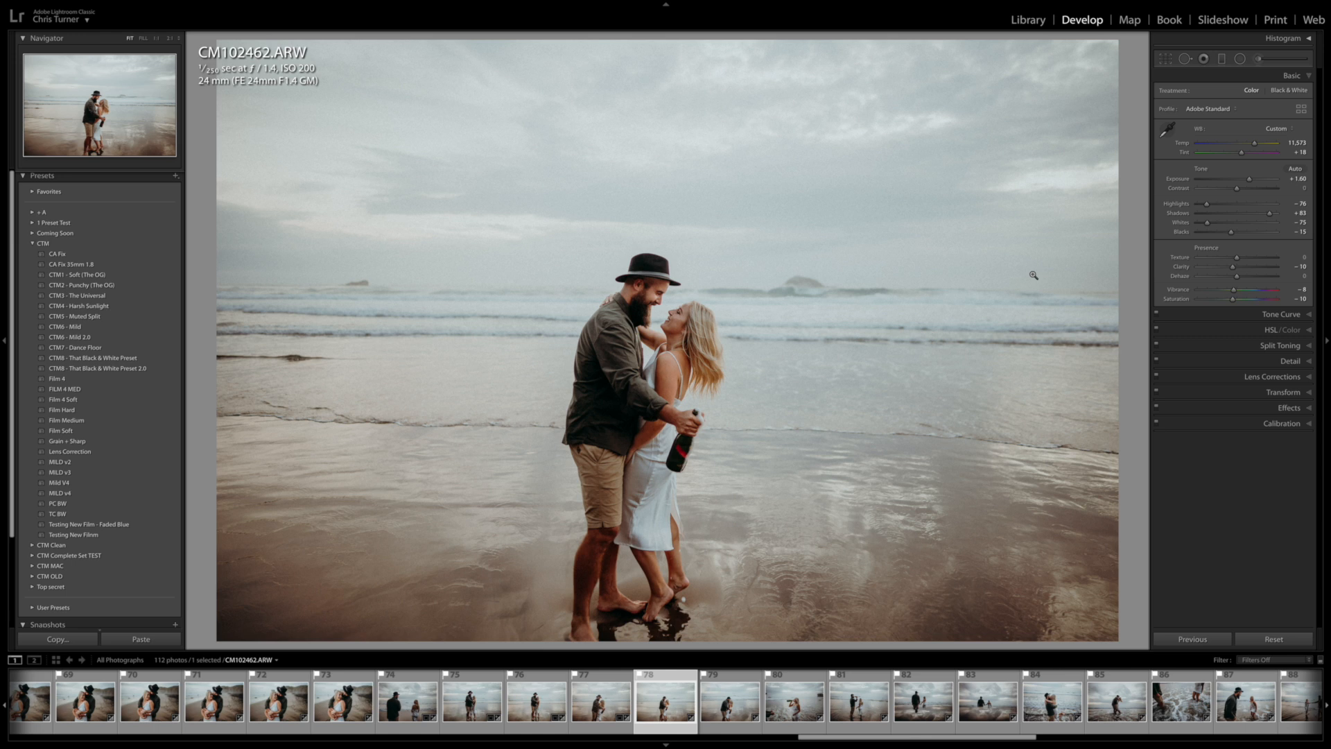
key(r)
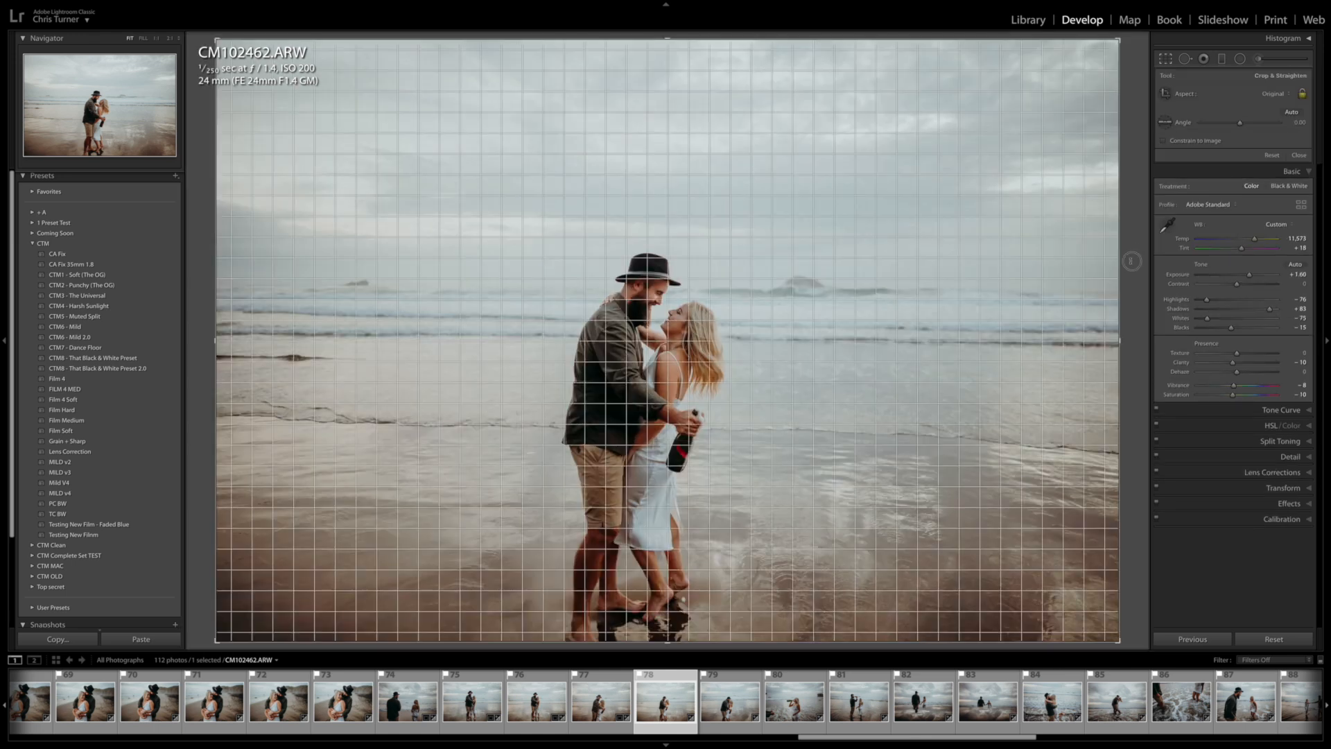
key(r)
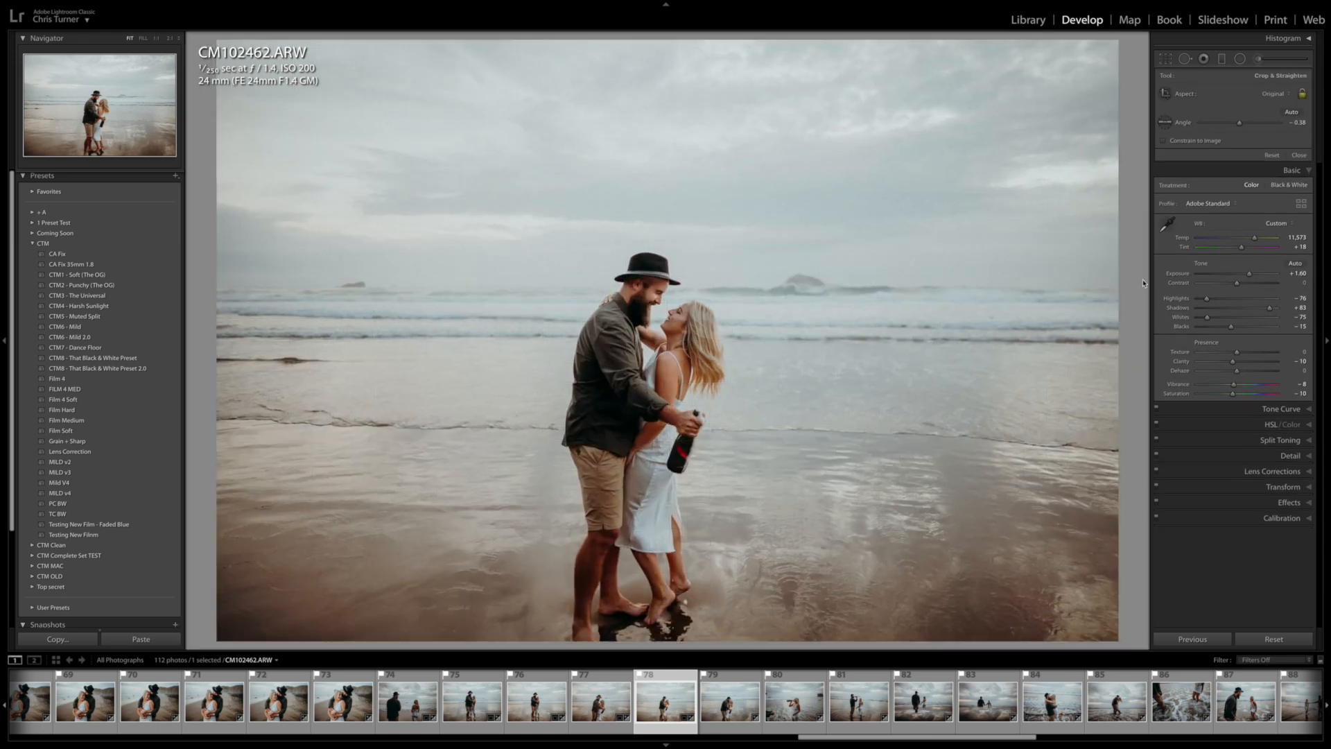
Step: Apply the copied settings to CM102464.ARW and set its exposure to +1.35
key(Right)
key(ctrl+shift+v)
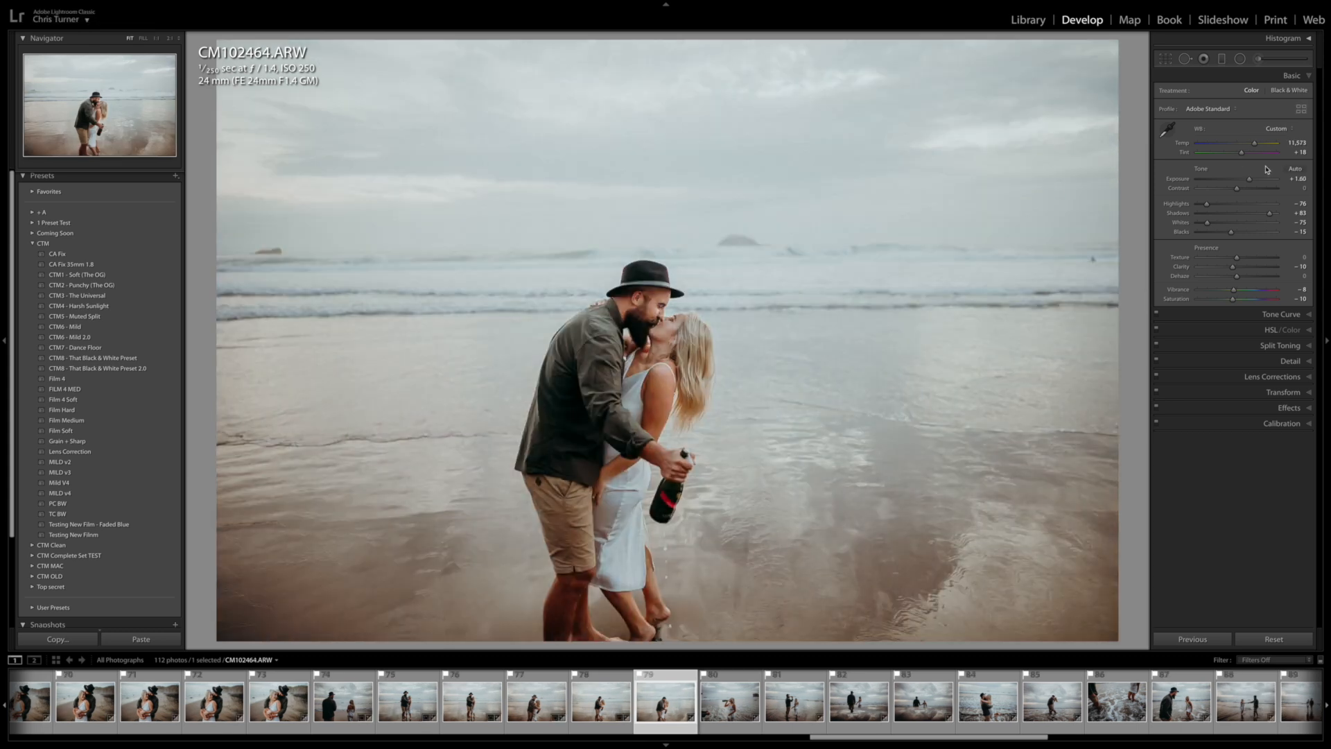
drag(1250, 179, 1249, 182)
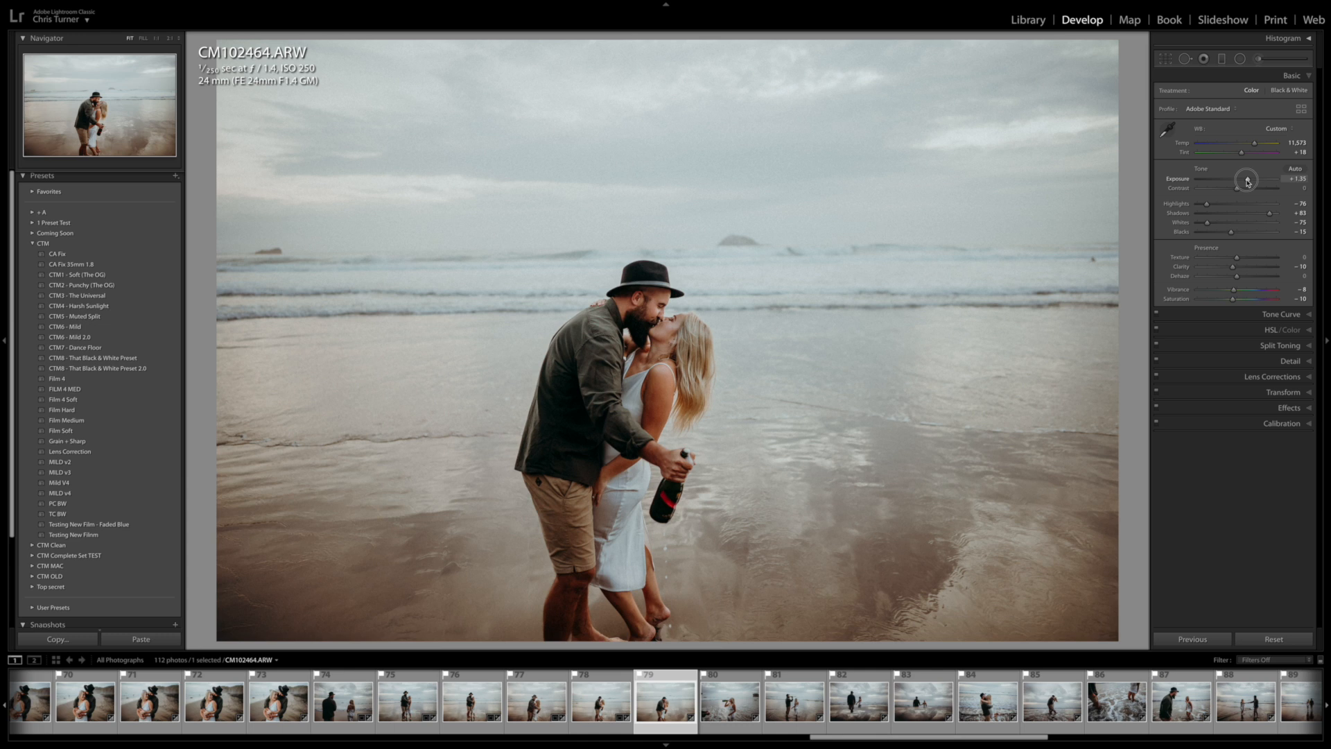
Step: Straighten CM102464.ARW to an angle of 1.06 and crop it slightly tighter around the kissing couple
key(r)
drag(1142, 239, 1144, 251)
drag(1111, 326, 1090, 325)
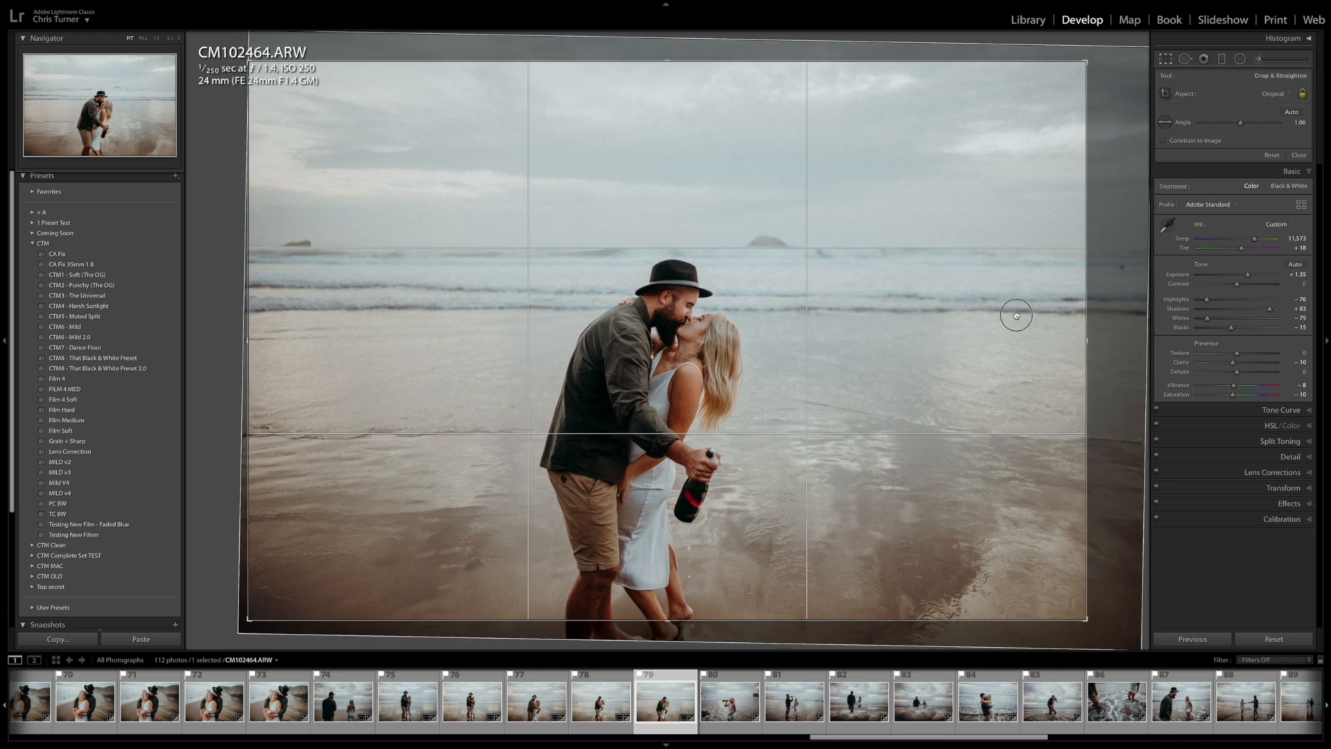
key(Return)
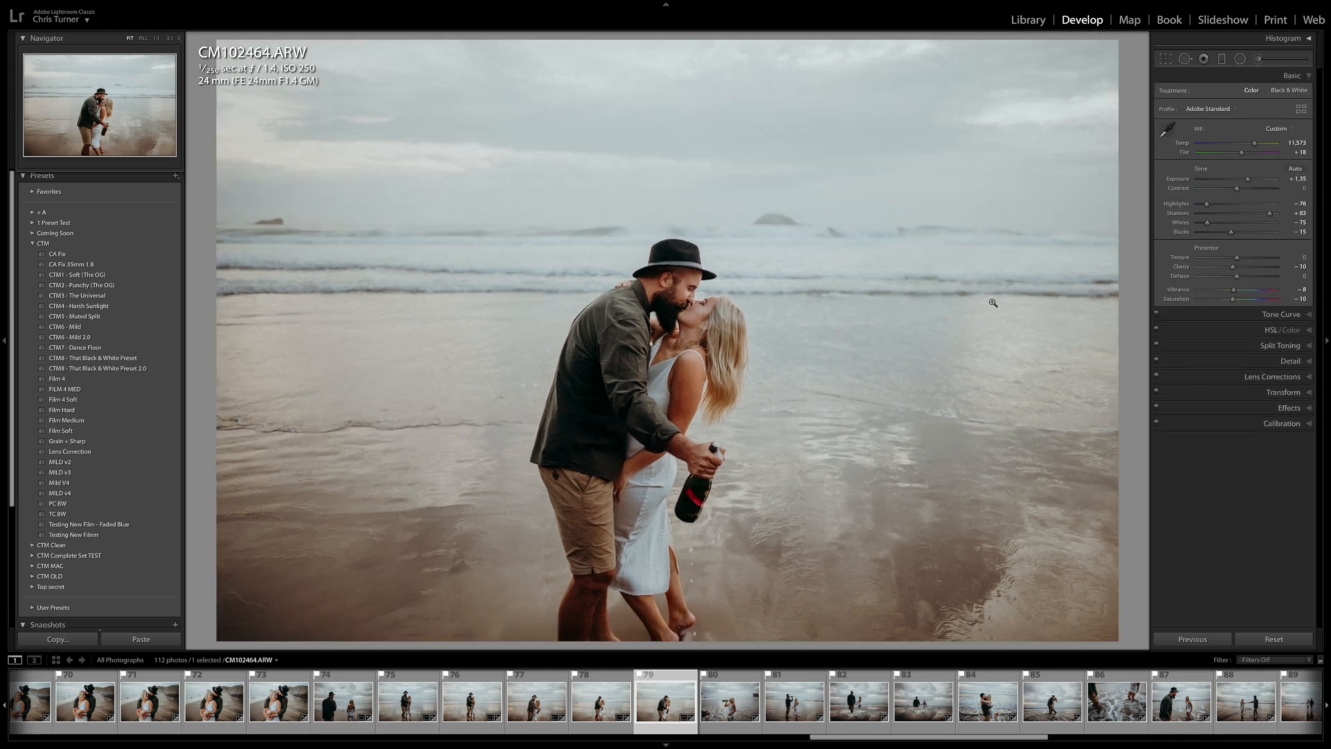
Step: Apply the copied settings to CM102467.ARW and adjust its temperature to 10,107 and exposure to +1.20
key(Right)
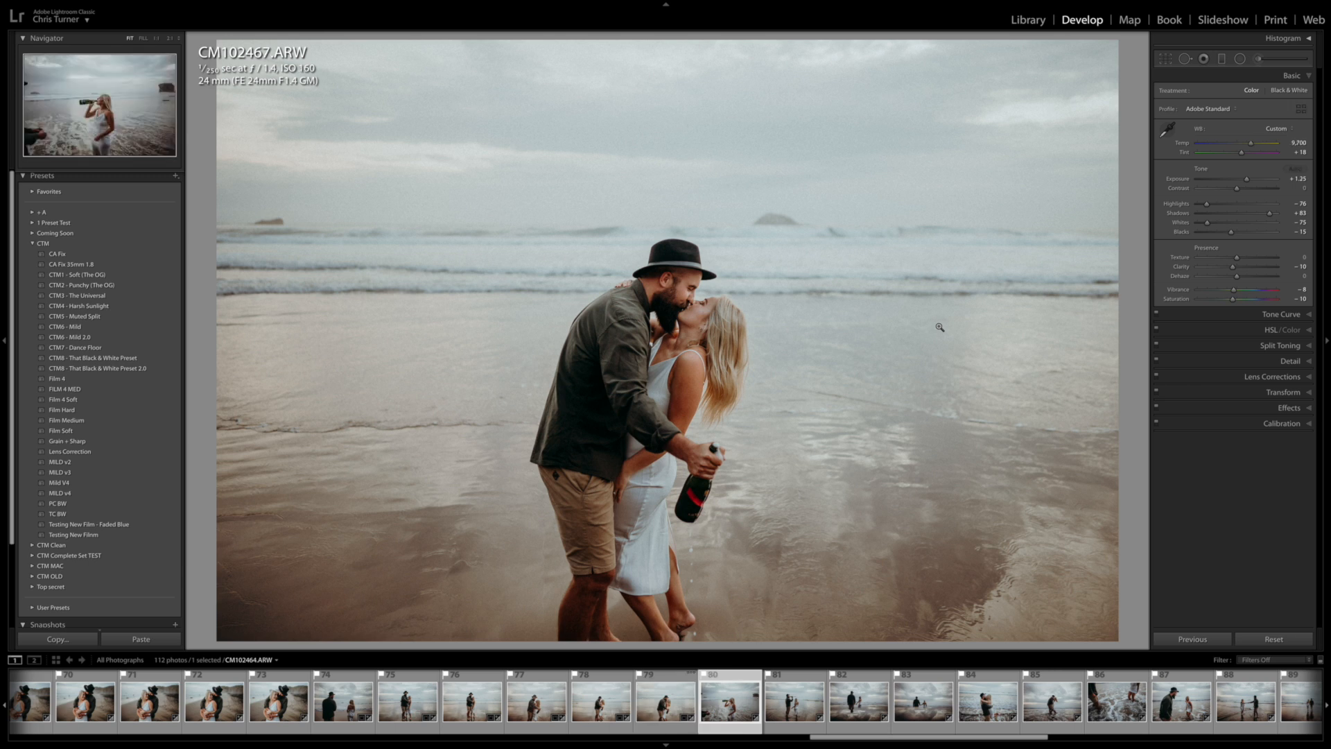
key(ctrl+shift+v)
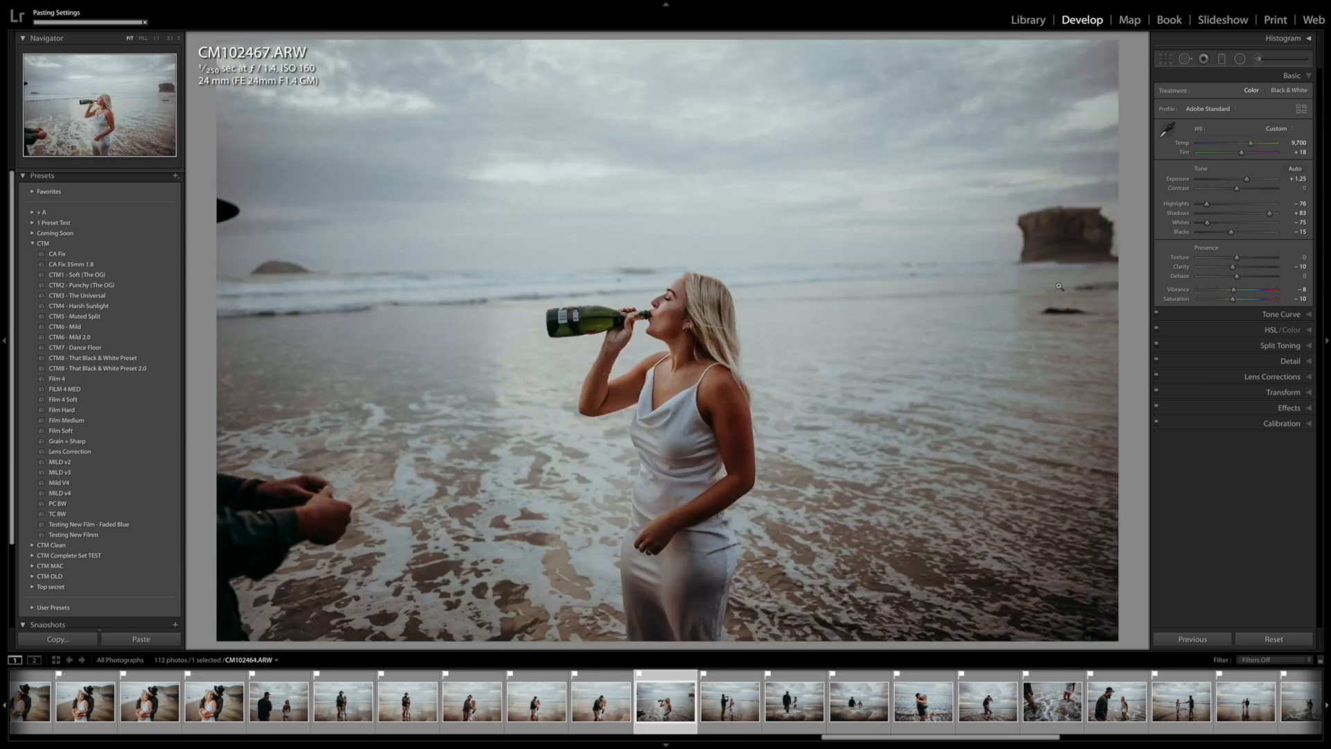
drag(1249, 179, 1252, 147)
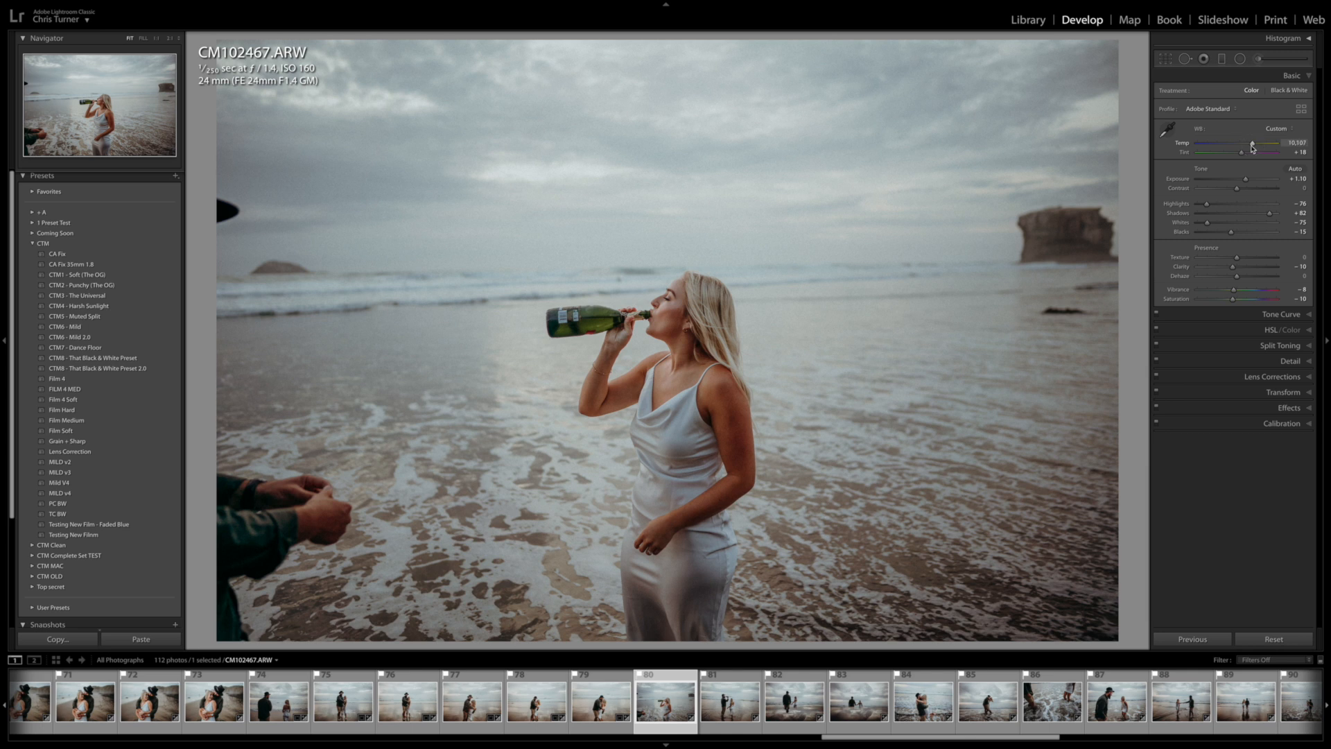
key(equal)
key(equal)
key(minus)
Step: Straighten CM102467.ARW to an angle of 0.89
key(r)
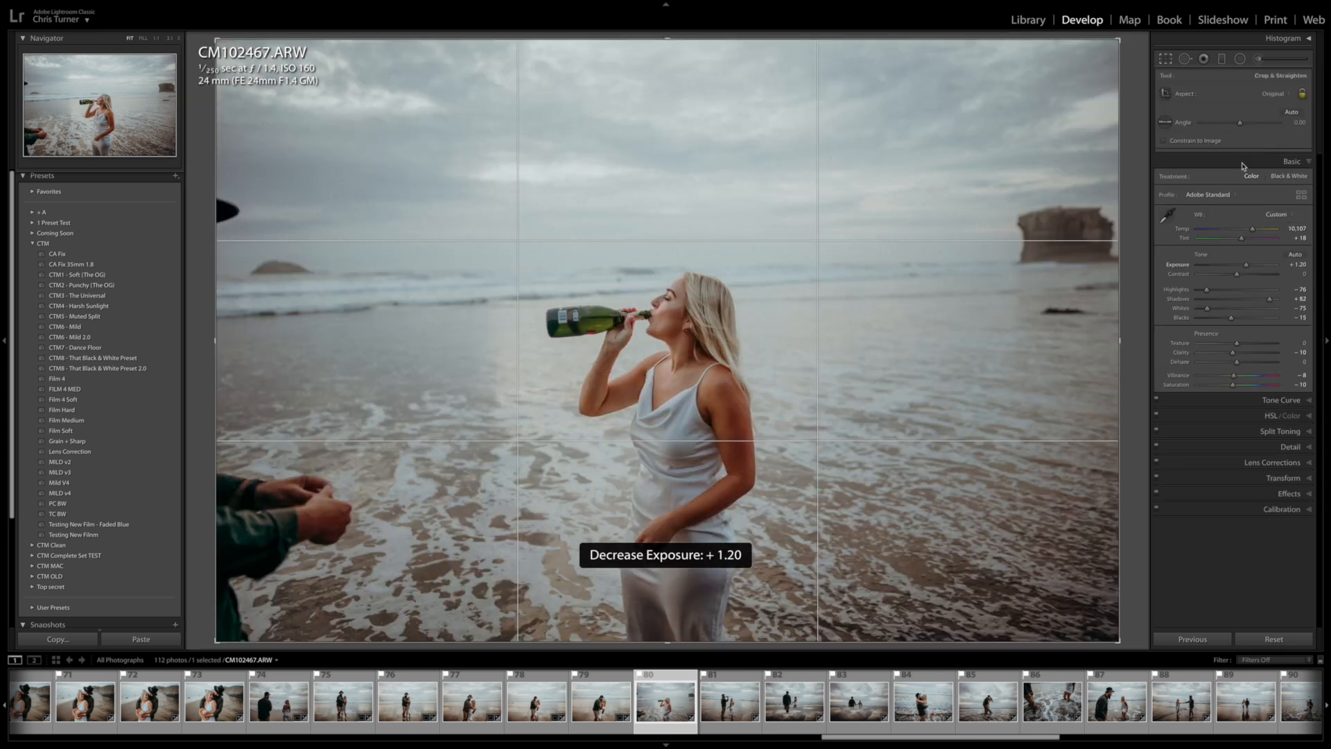
drag(1133, 264, 1135, 272)
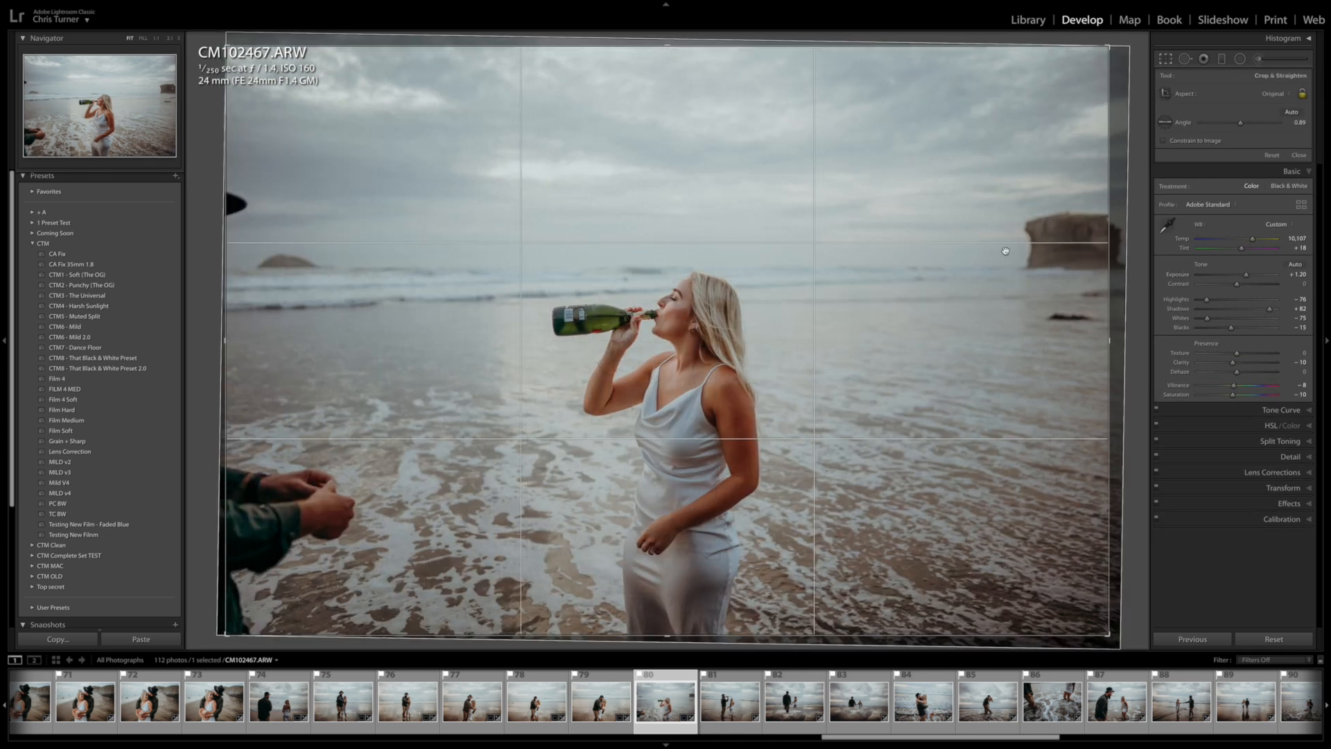
key(Return)
Step: Set the exposure of CM102473.ARW to +1.35 and straighten it to an angle of -1.71
key(Right)
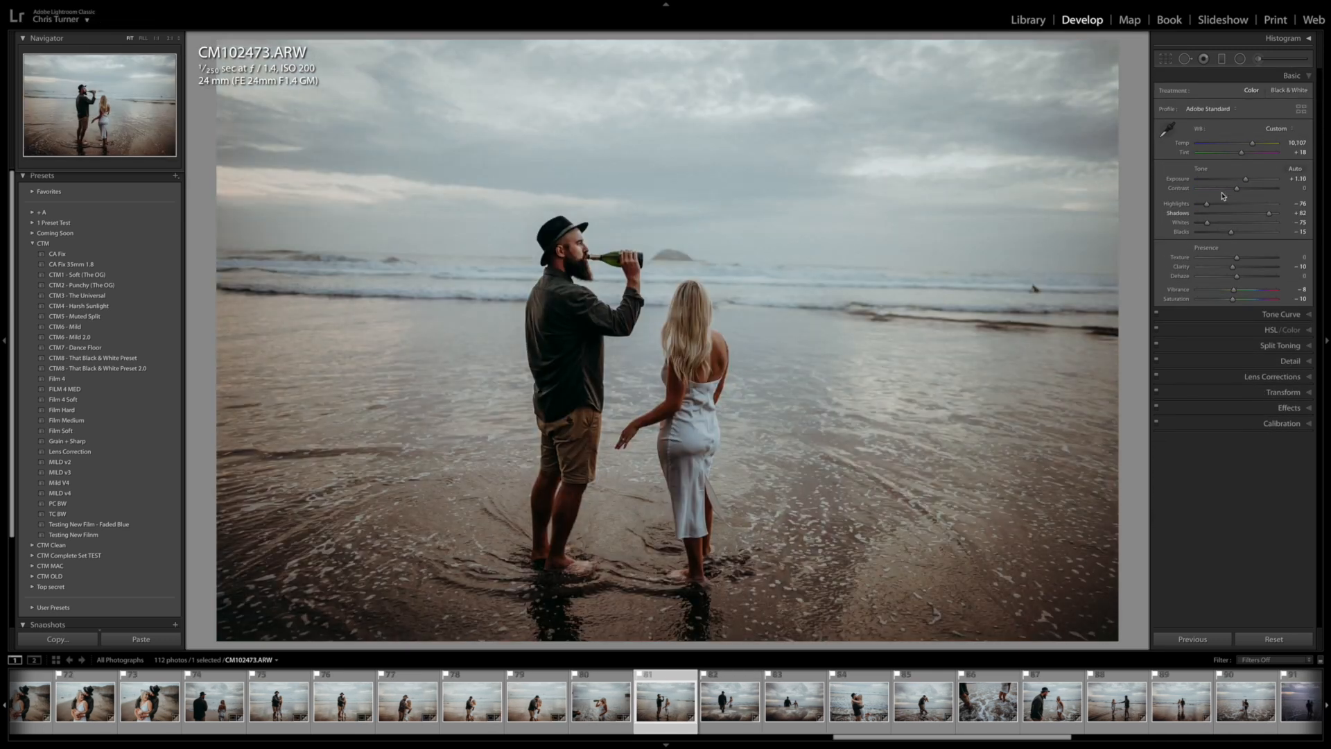
drag(1245, 179, 1249, 179)
key(r)
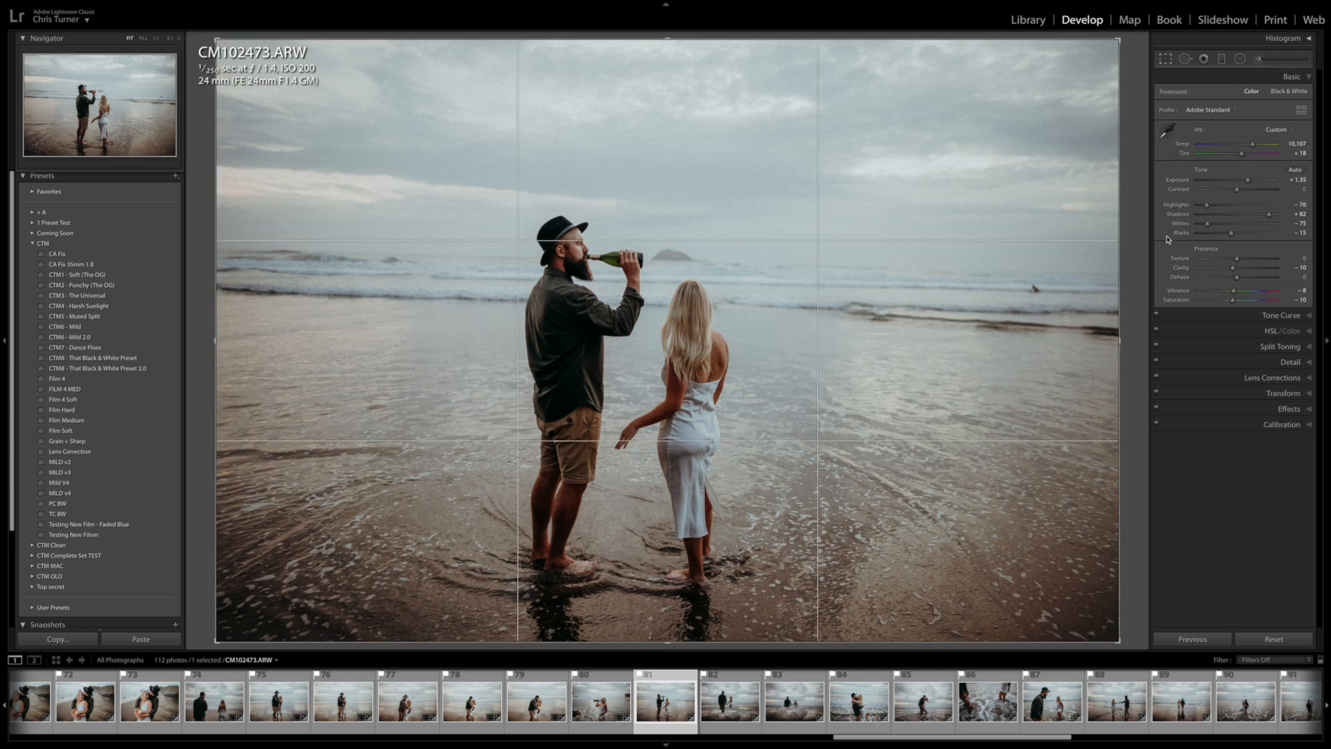
drag(1144, 251, 1149, 239)
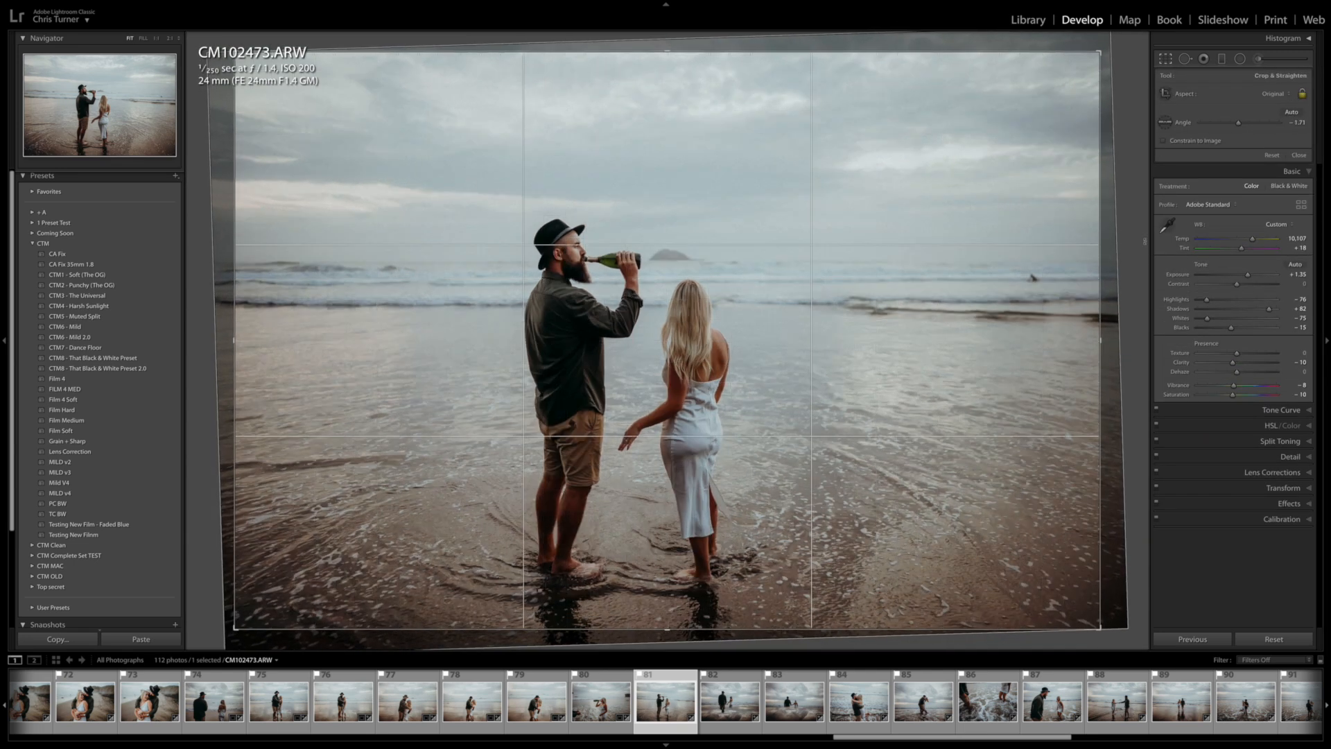
key(r)
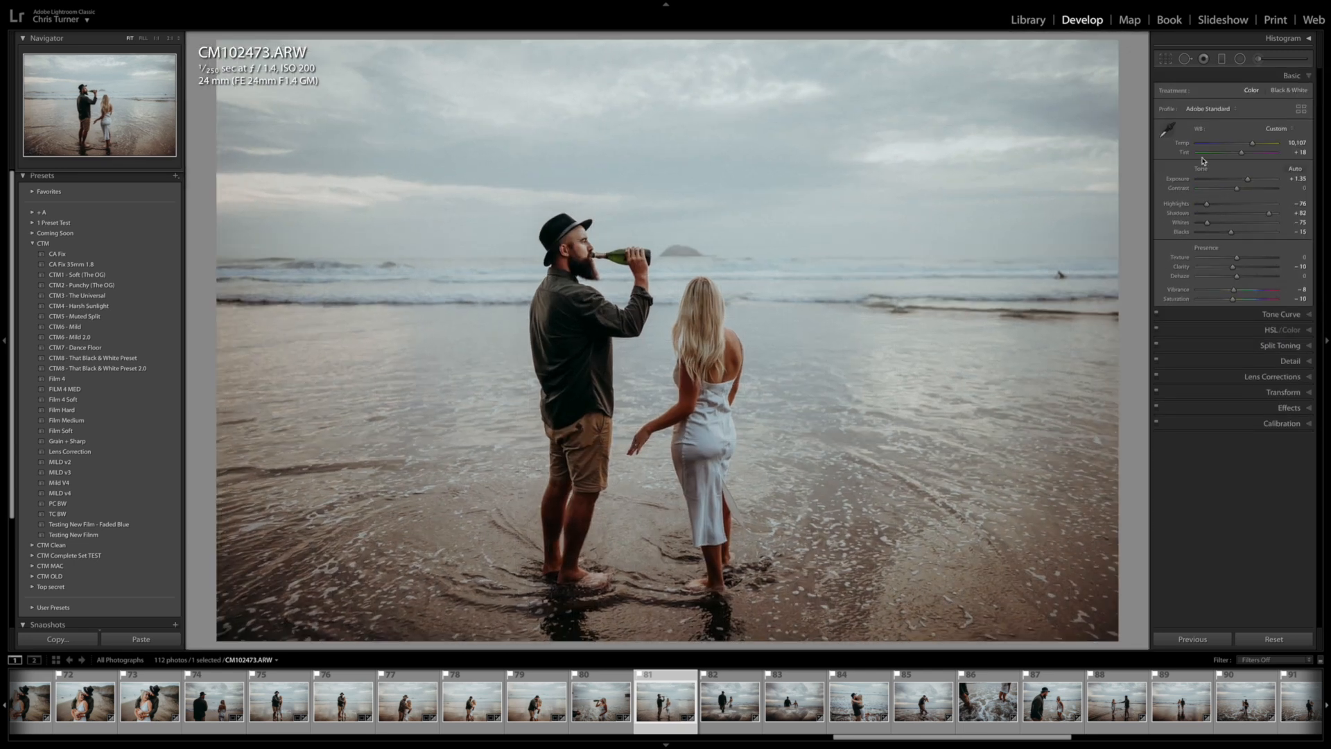
Step: Copy the develop settings of CM102473.ARW and apply them to CM102475.ARW
key(ctrl+shift+c)
key(Return)
key(Right)
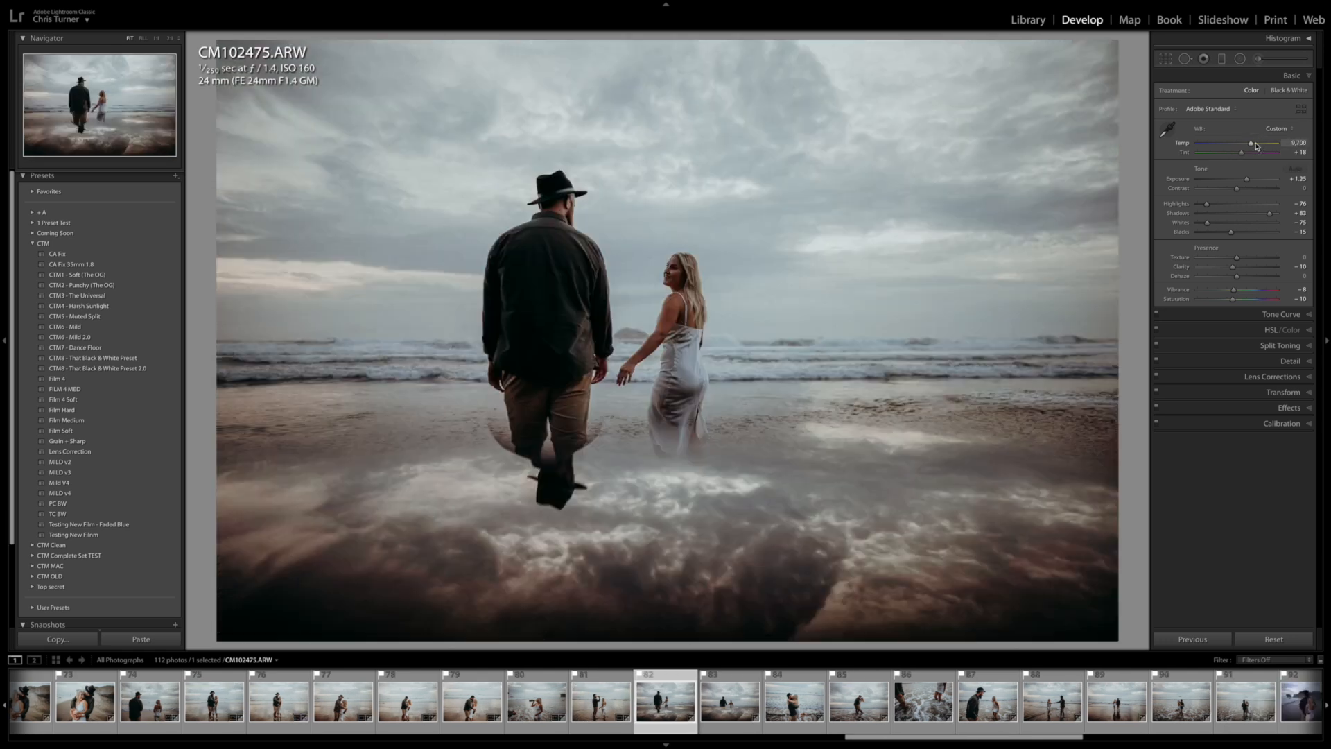
key(ctrl+shift+v)
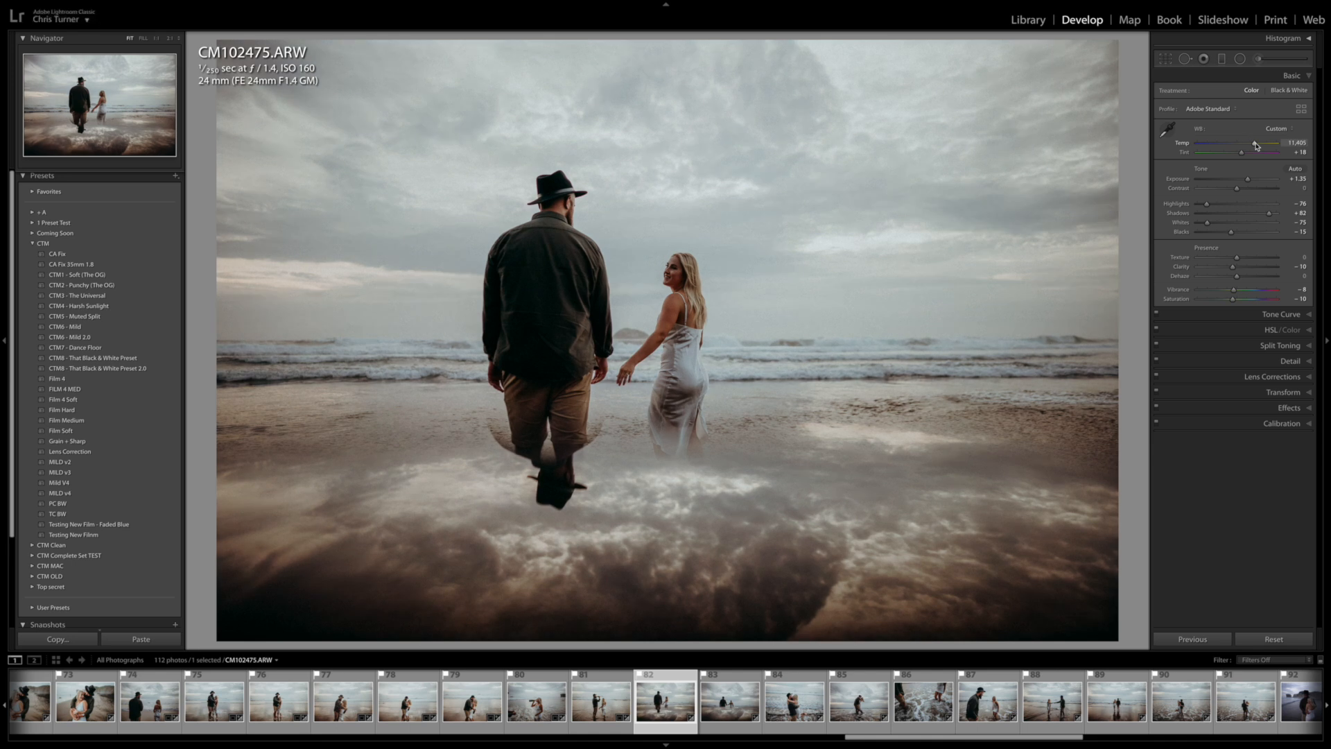
Step: Set CM102475.ARW to exposure +1.90, temperature 10,301 and tint +17, and lower its highlights
drag(1249, 179, 1257, 182)
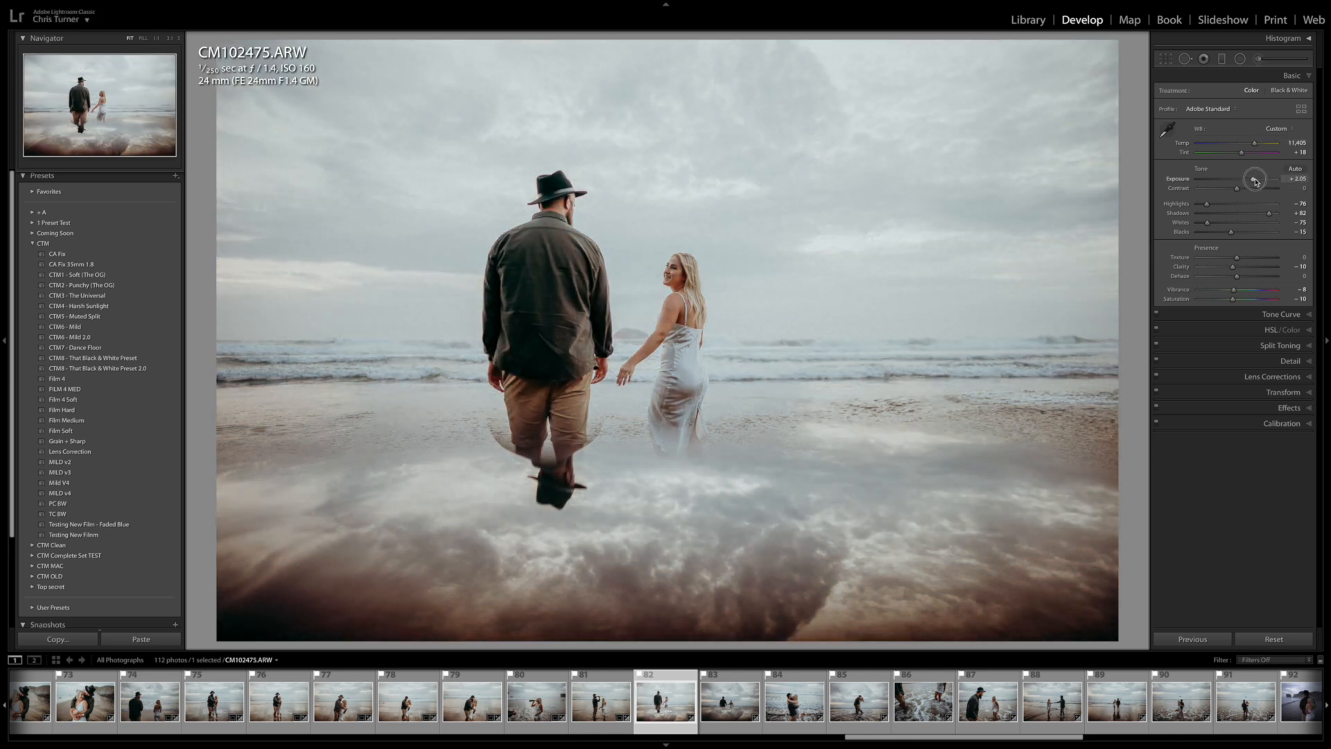
click(1256, 142)
drag(1242, 152, 1242, 153)
click(1254, 180)
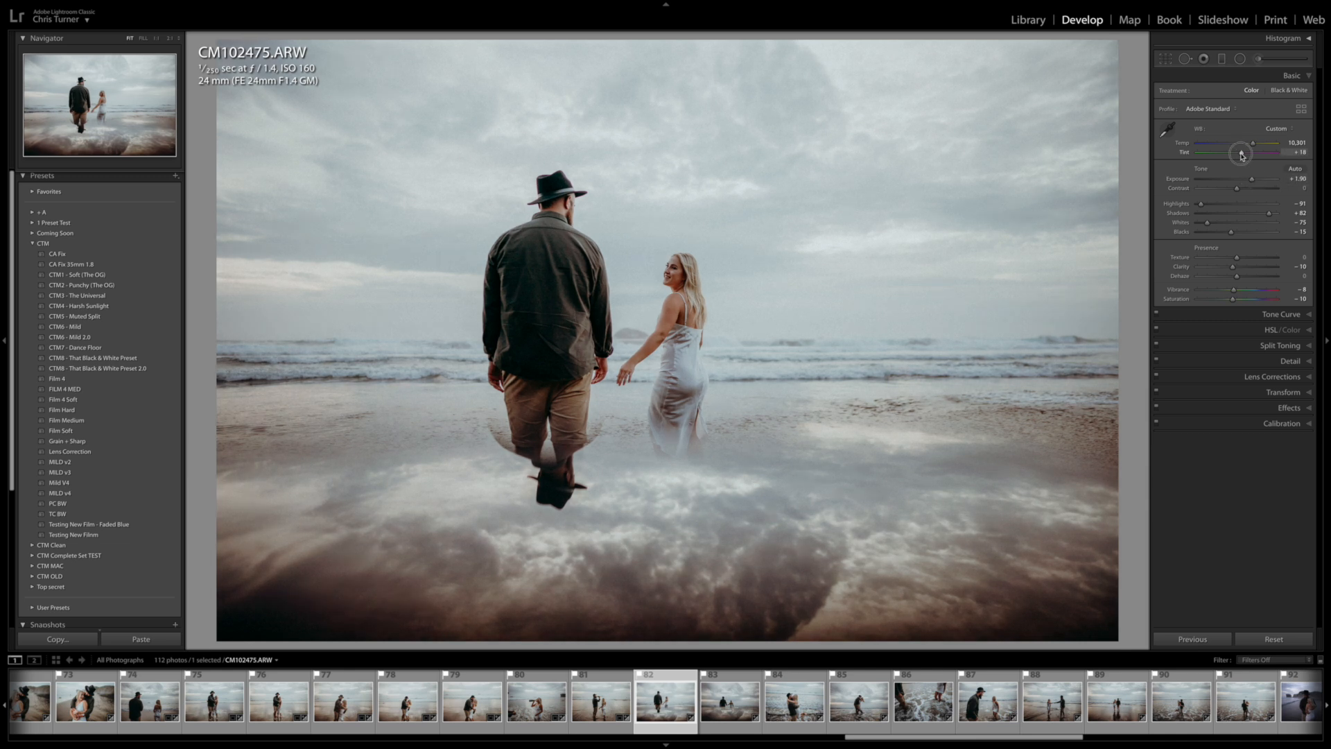
drag(1242, 156, 1243, 154)
Step: Straighten CM102475.ARW to an angle of -0.06 and crop it tighter around the couple walking hand in hand
key(r)
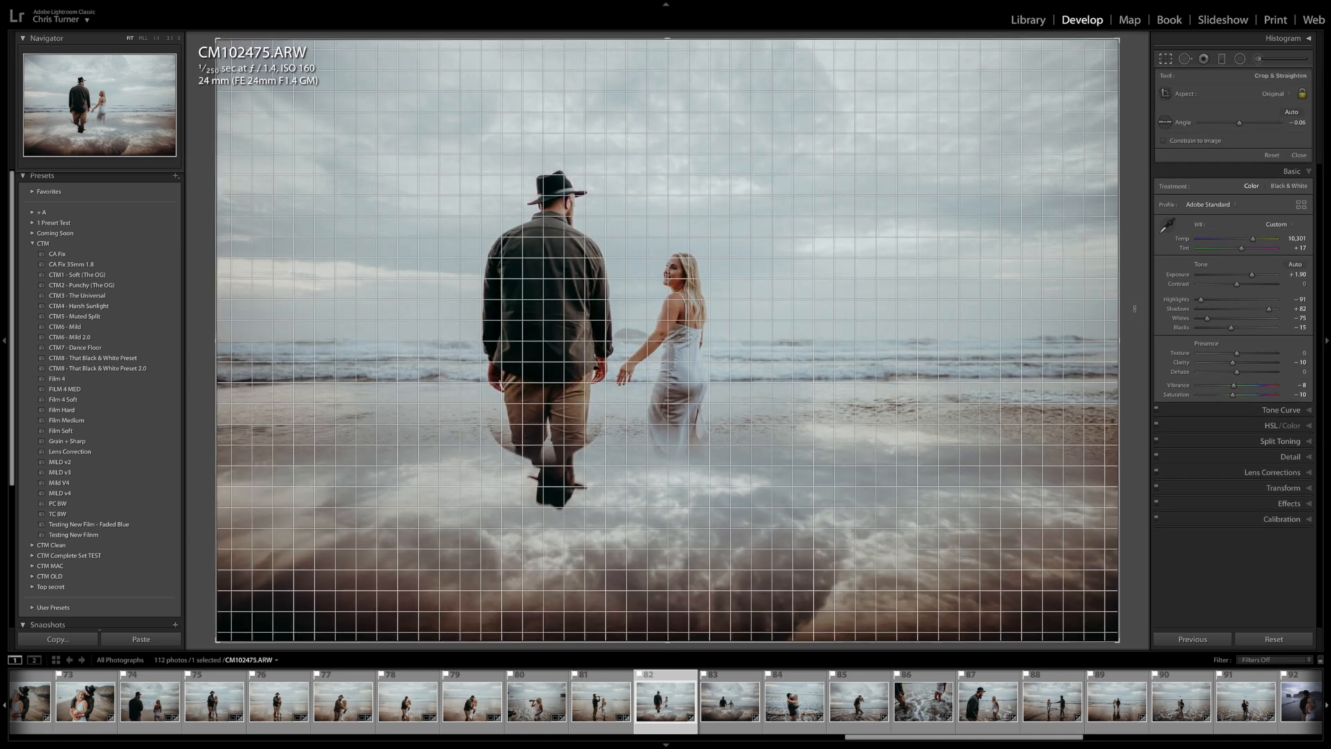
drag(1112, 335, 988, 319)
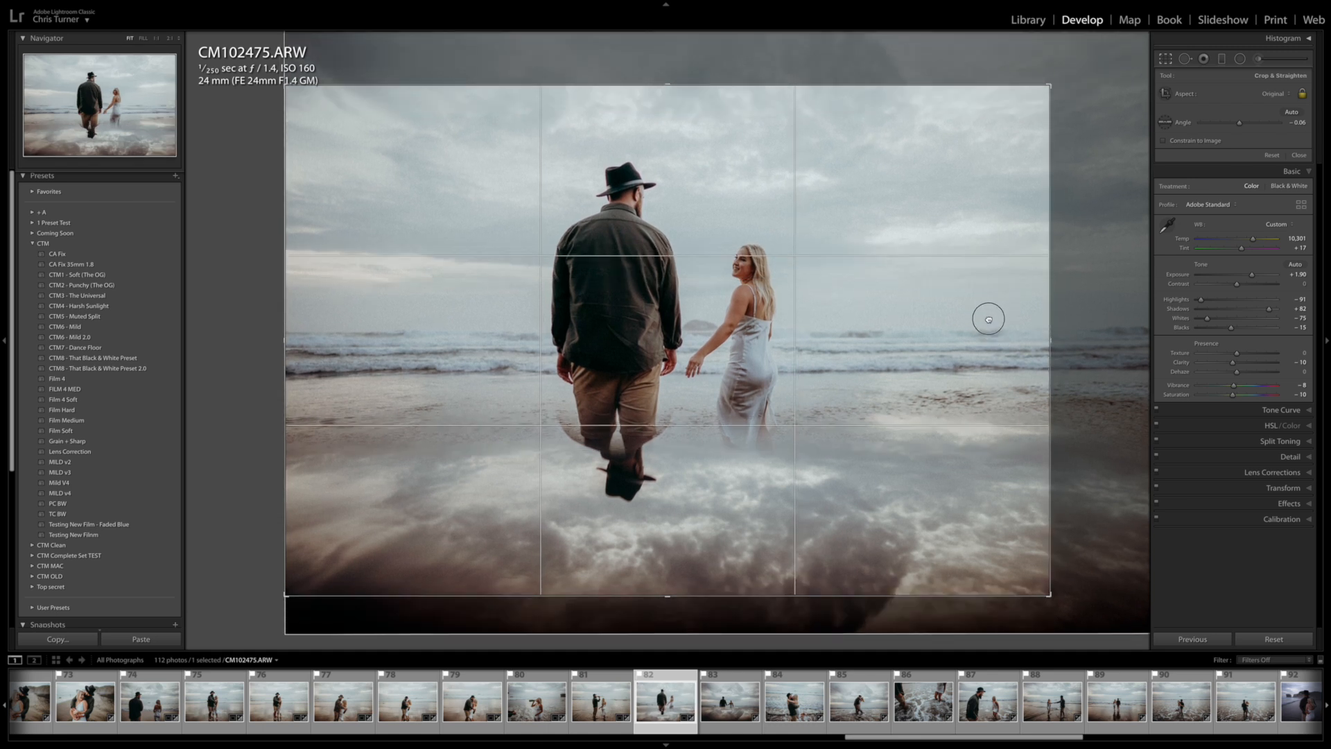
key(Return)
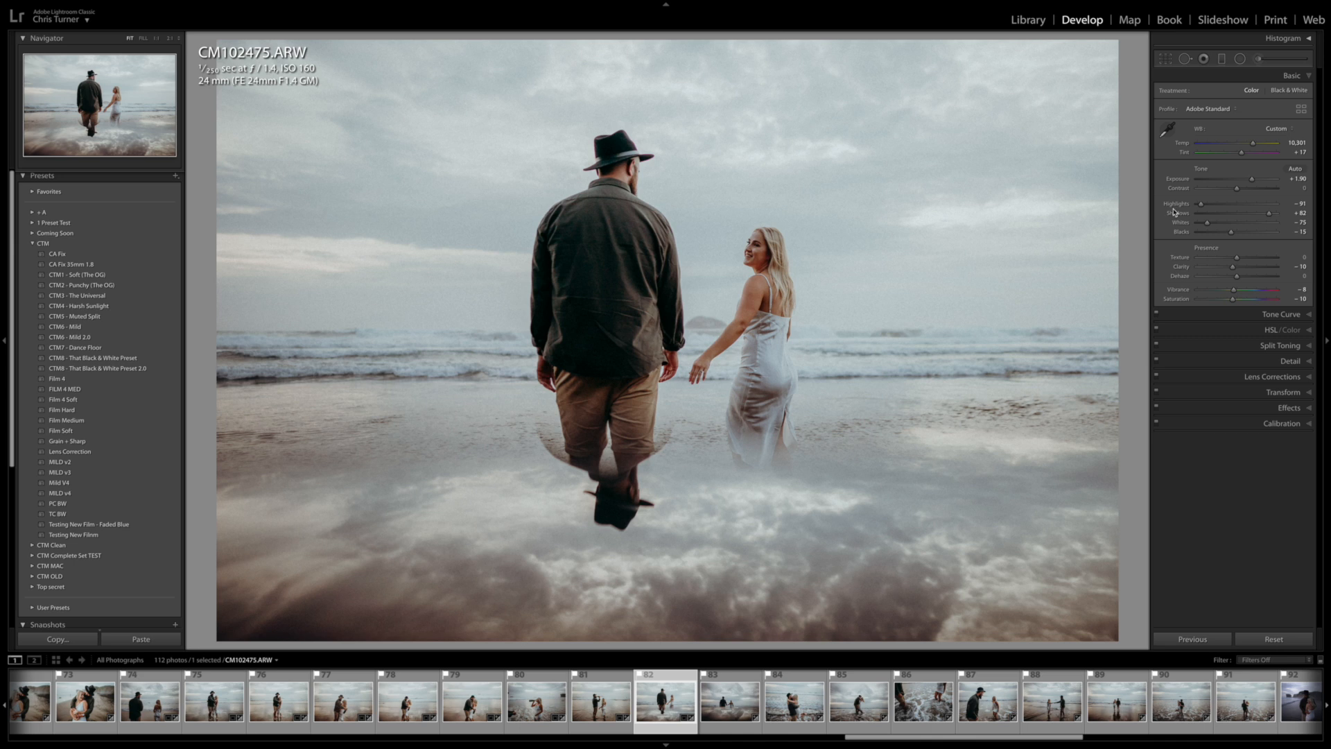
Step: Apply the CA Fix preset to CM102475.ARW and copy its develop settings
click(100, 255)
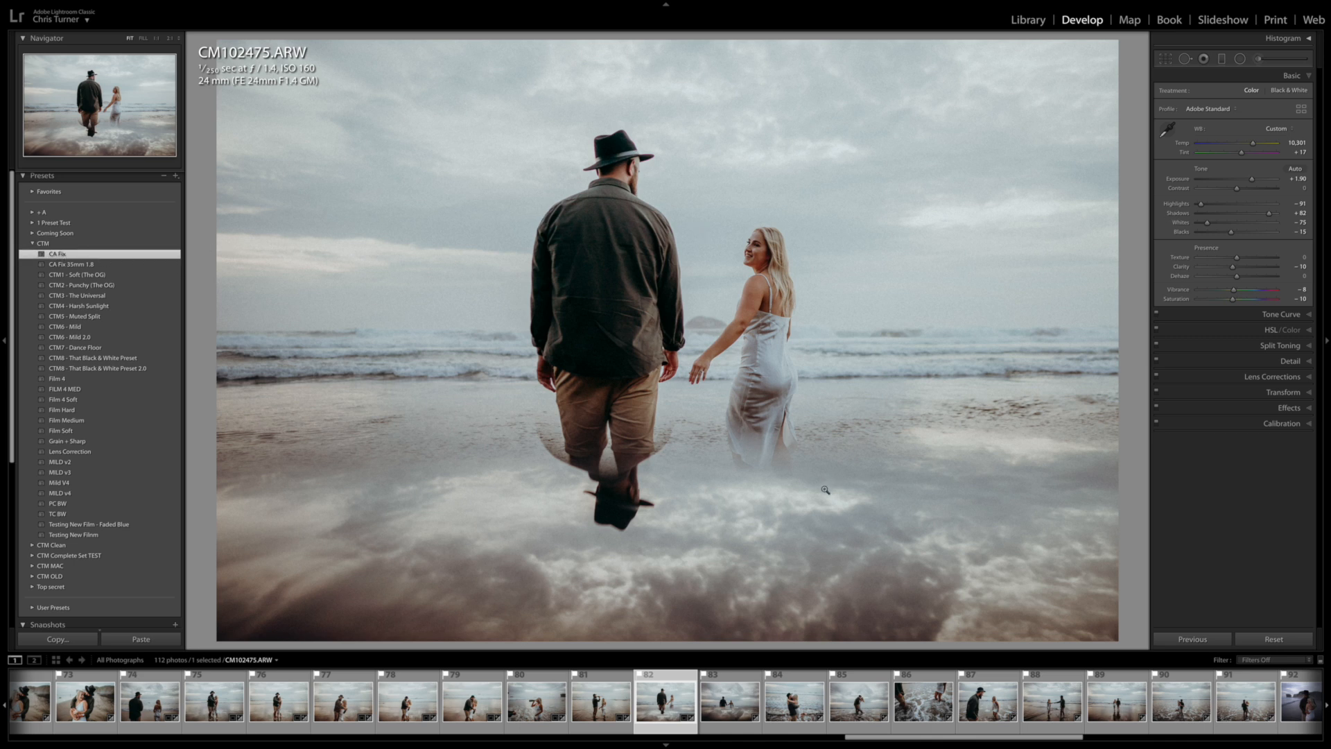
key(ctrl+shift+c)
key(Return)
Step: Apply the copied settings to CM102478.ARW, straighten it to an angle of -0.64 and crop it tighter around the couple
key(Right)
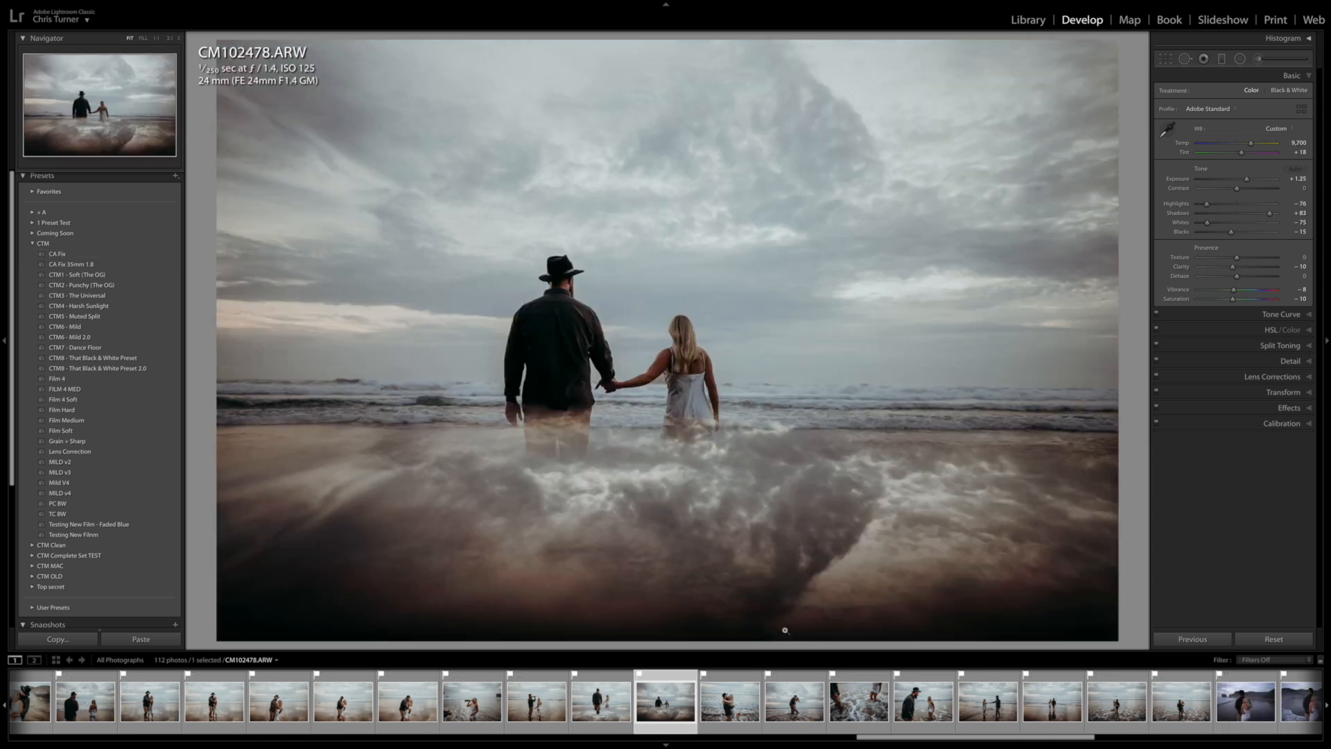
key(ctrl+shift+v)
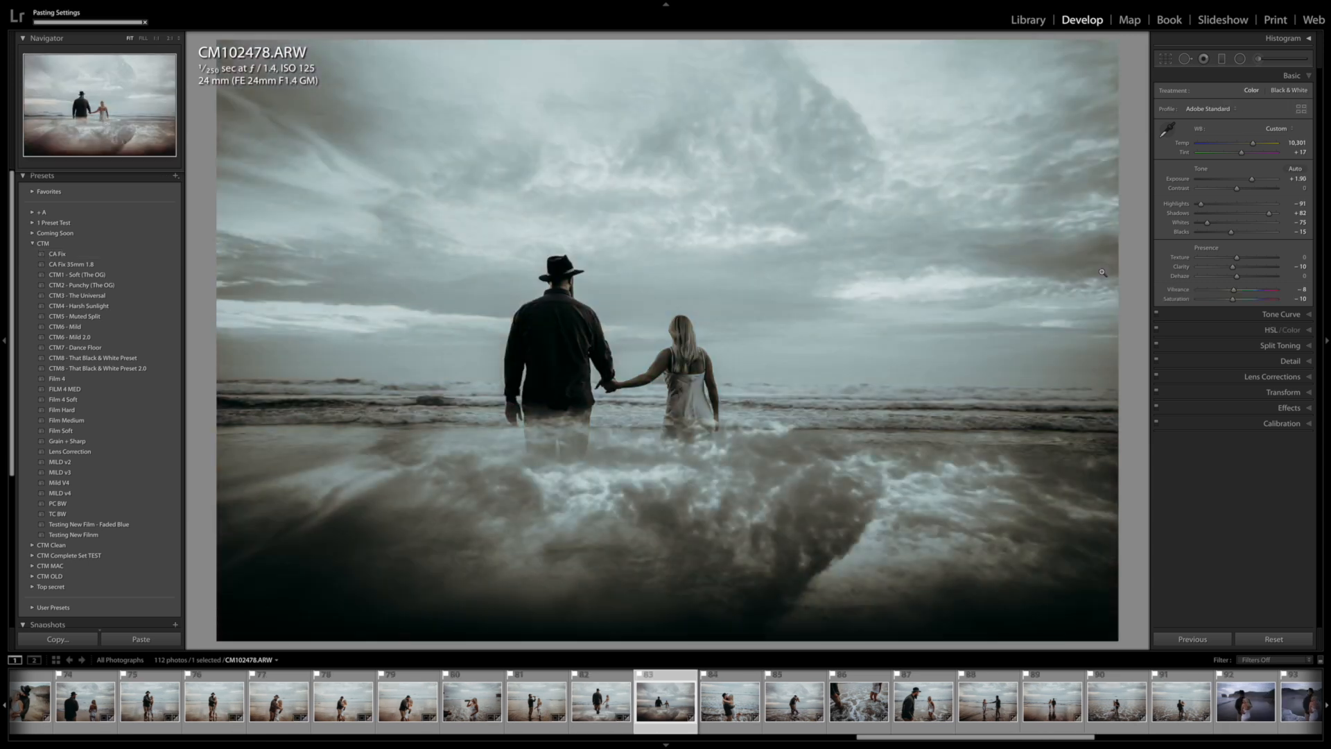
key(r)
drag(1132, 308, 1073, 336)
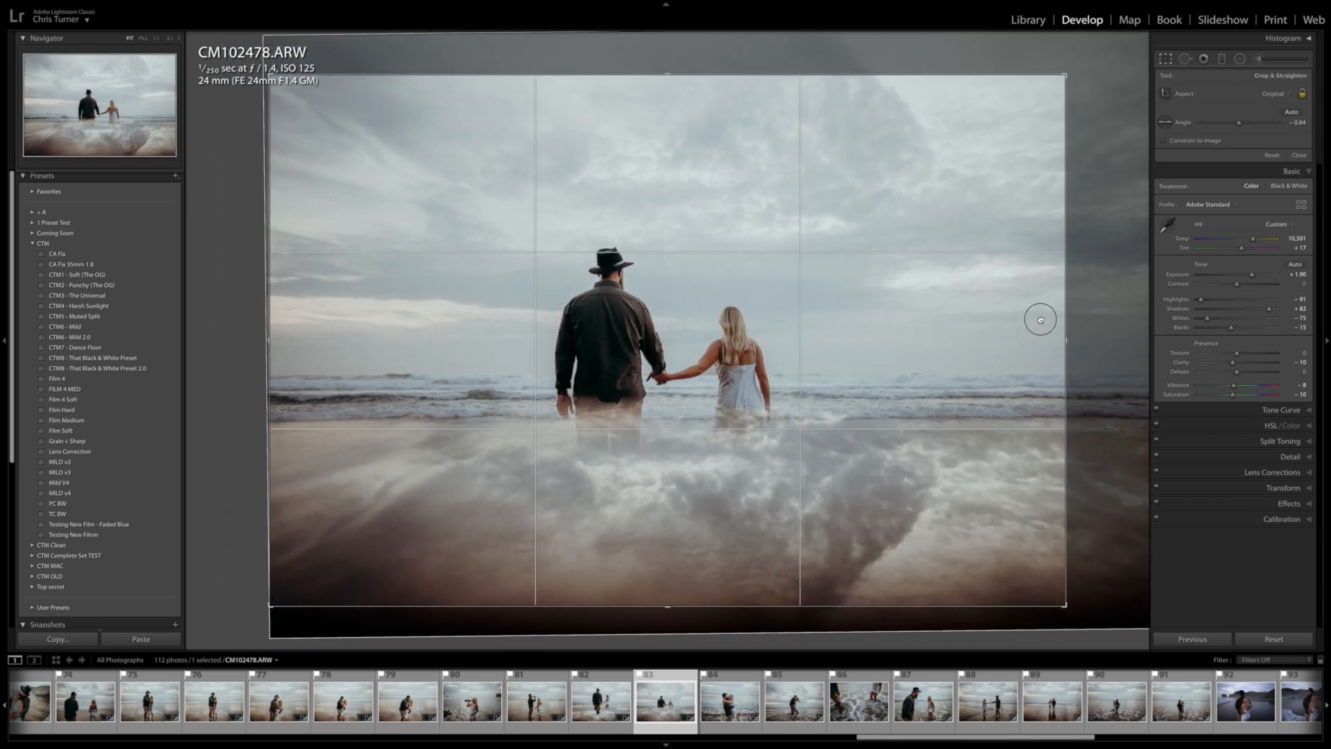
key(Return)
Step: Level the horizon of CM102504.ARW by rotating its crop, and set its temperature to 11,157
key(Right)
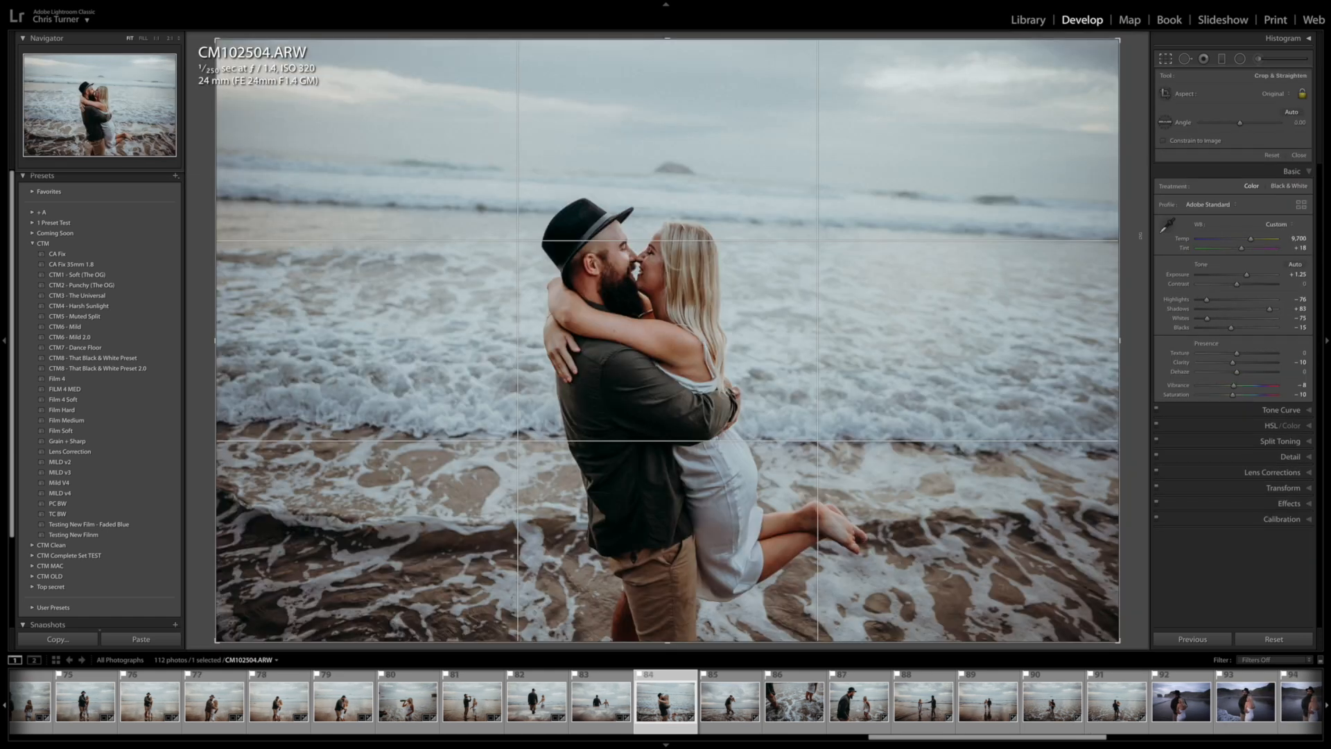
drag(1141, 236, 1141, 211)
key(Return)
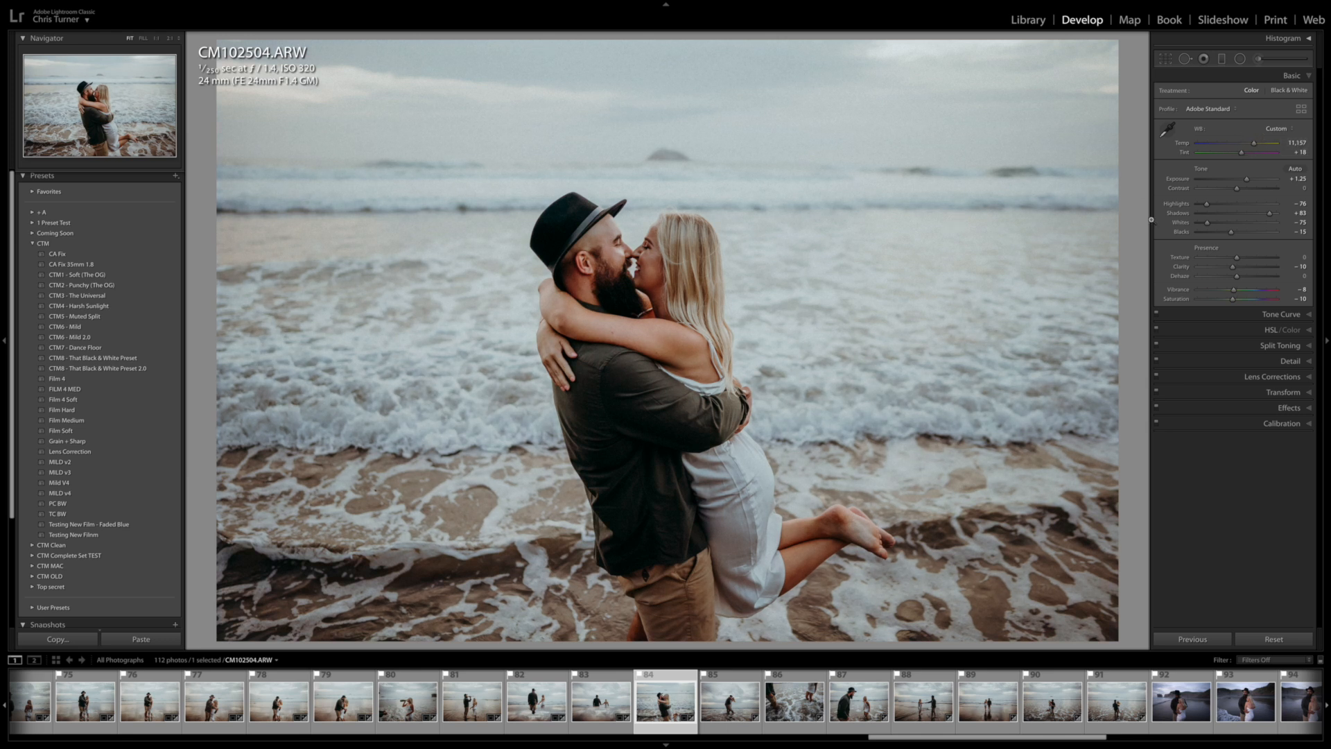
Step: Copy the settings of CM102504.ARW to CM102508.ARW and adjust the latter's exposure to +1.65 and highlights to -81
key(ctrl+shift+c)
key(Return)
key(Right)
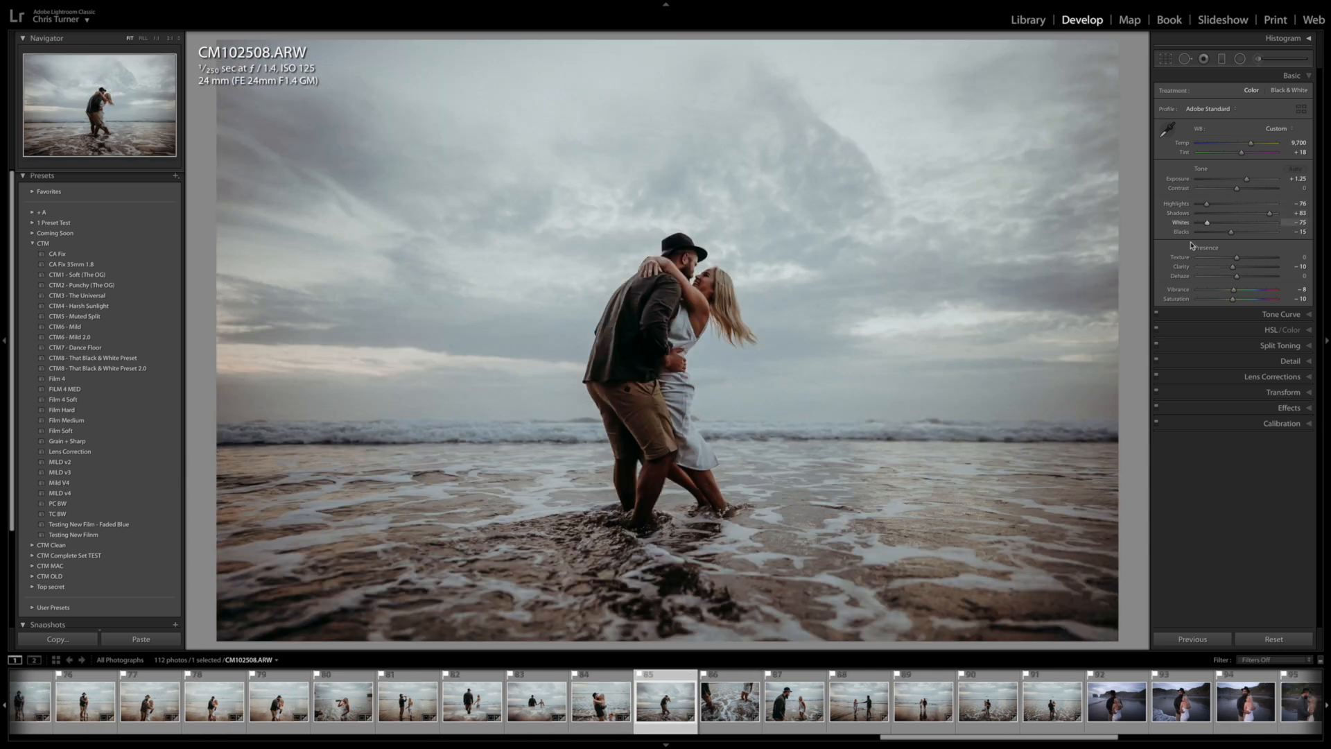
key(ctrl+shift+v)
drag(1249, 184, 1252, 184)
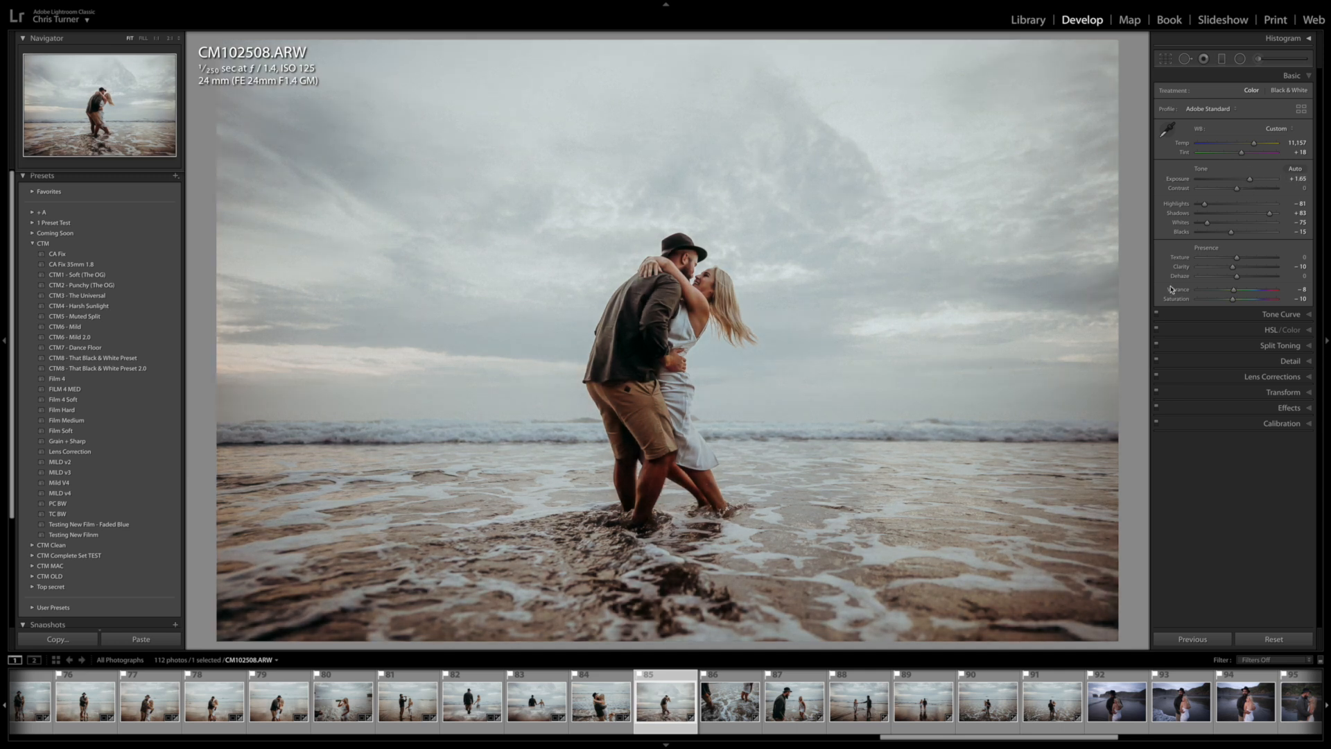
Step: Straighten CM102508.ARW to an angle of 0.14 and compare the edit with its unedited version
key(r)
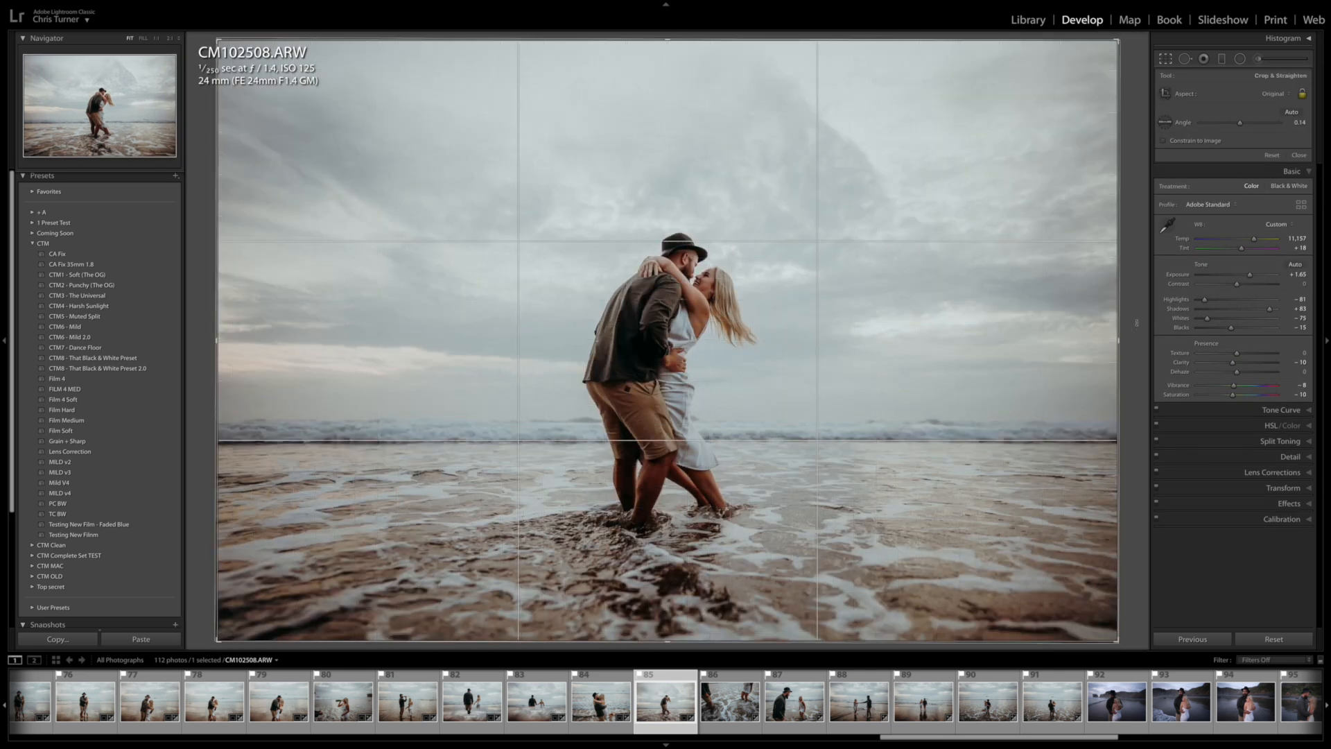
key(r)
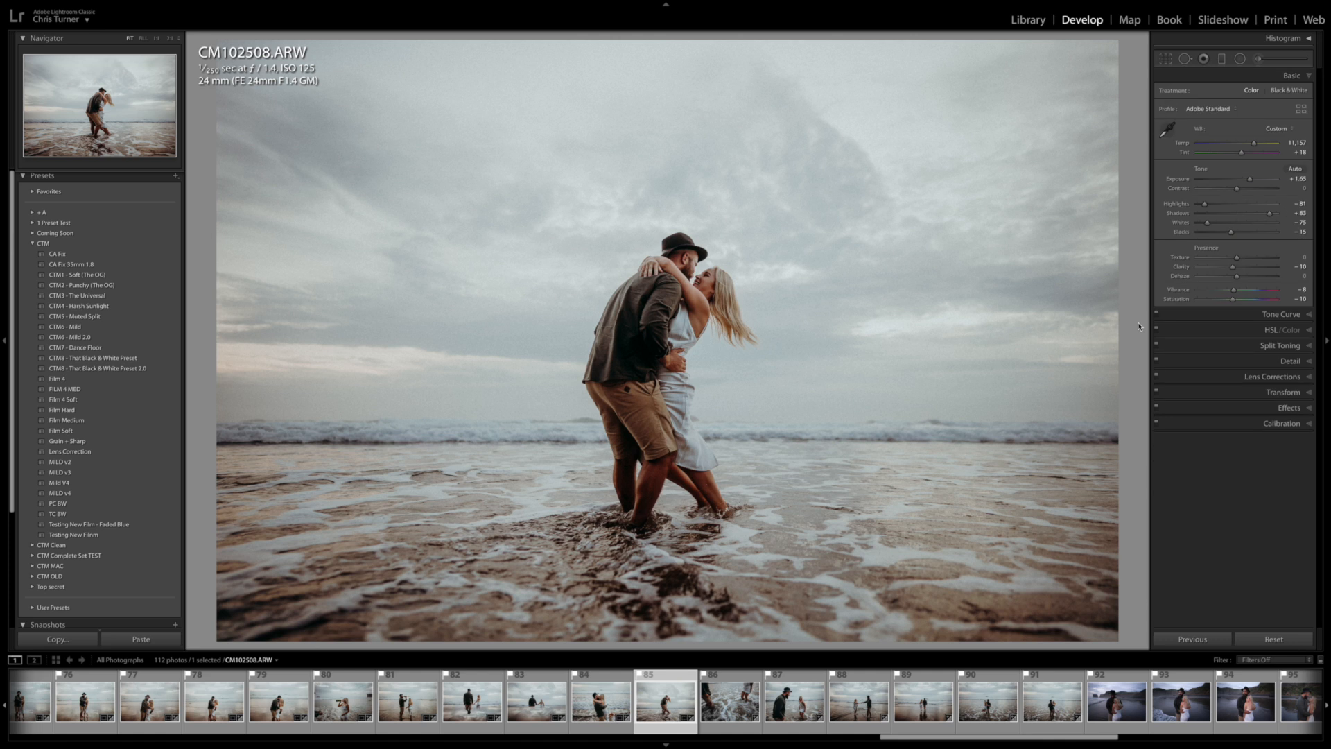
key(backslash)
key(backslash)
key(backslash)
key(backslash)
Step: Set the exposure of CM102519.ARW, the photo of legs in the surf, to +1.50
key(Right)
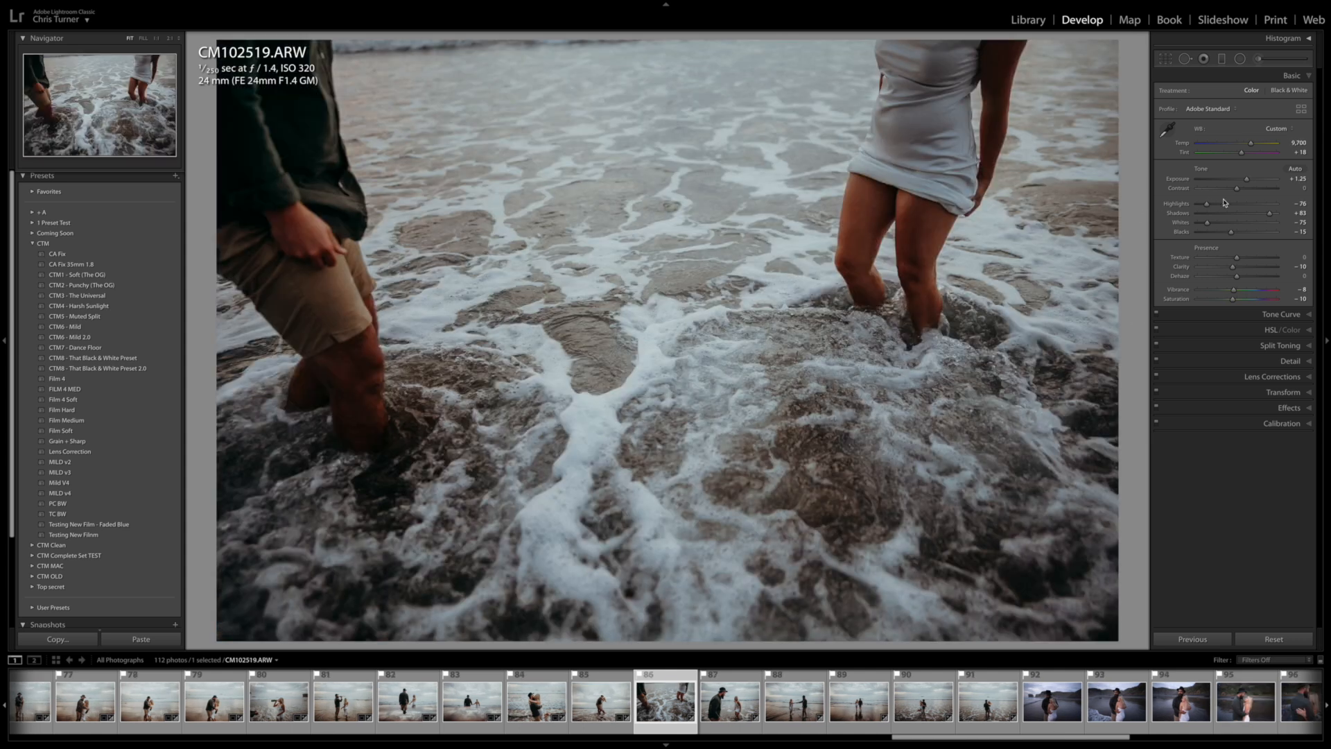
drag(1247, 178, 1251, 179)
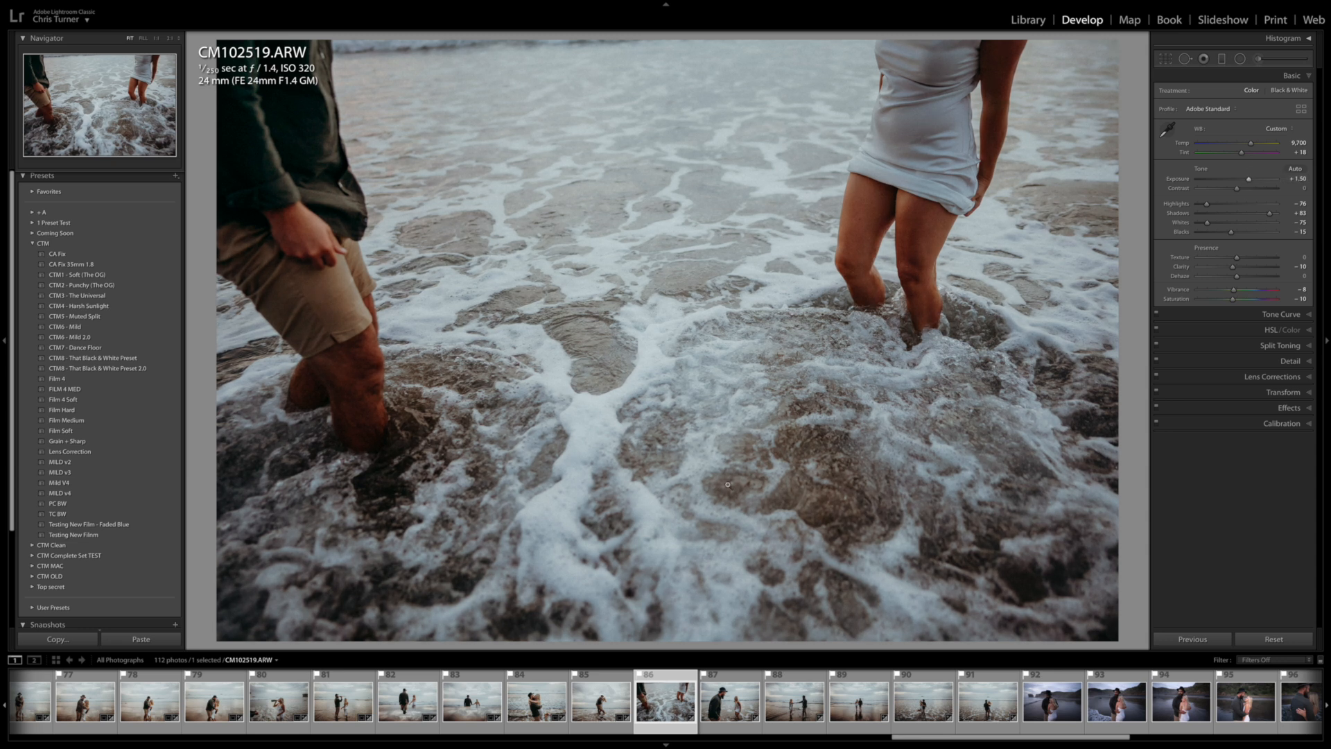
Step: Set the exposure of CM102526.ARW to +1.40 and straighten it to an angle of 0.36
key(Right)
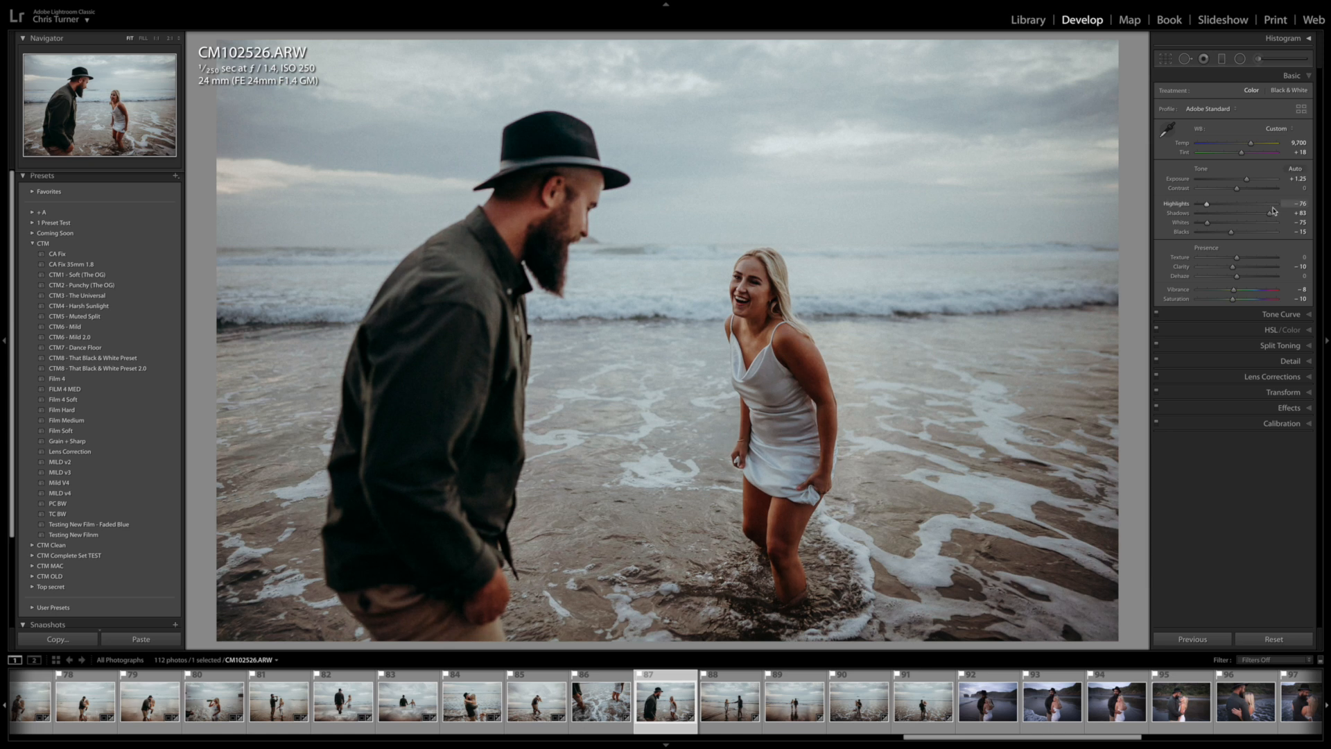
drag(1248, 182, 1249, 182)
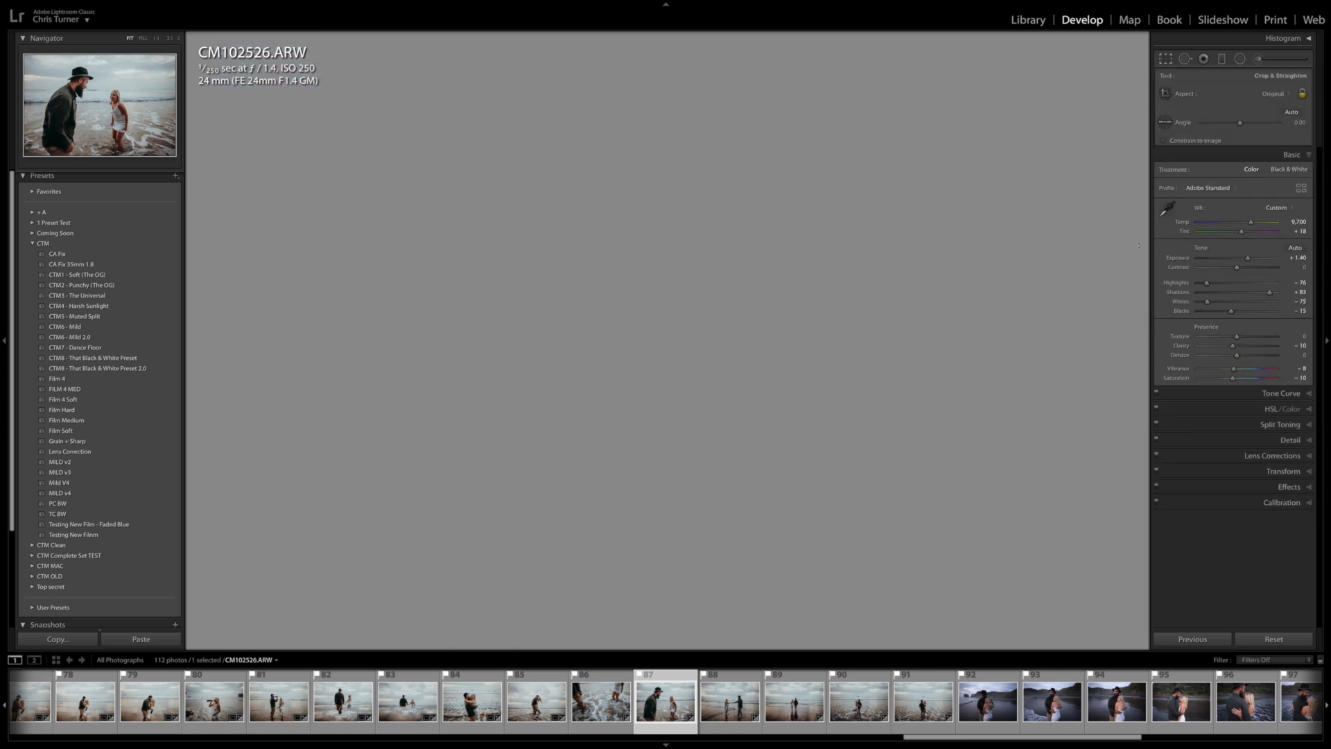
key(r)
key(r)
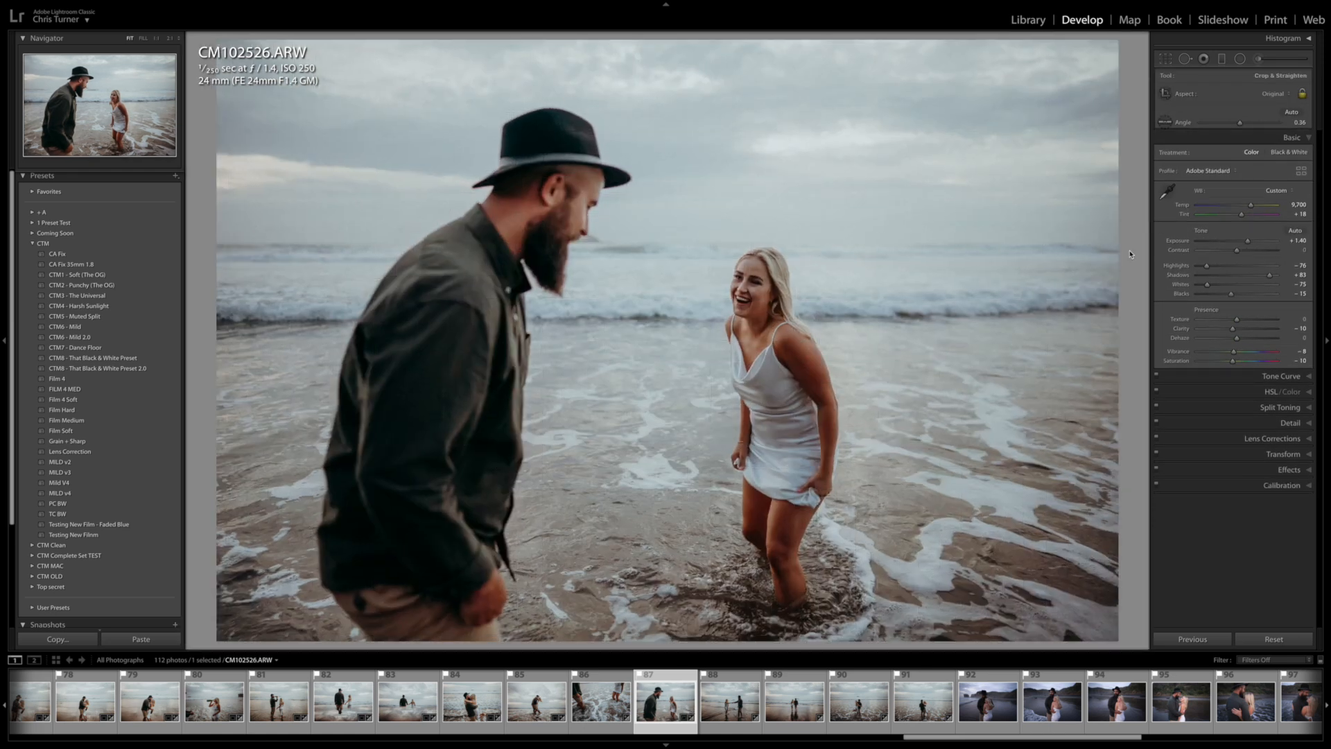
Step: Straighten CM102548.ARW to an angle of -1.12 and crop it tighter around the couple holding hands
key(Right)
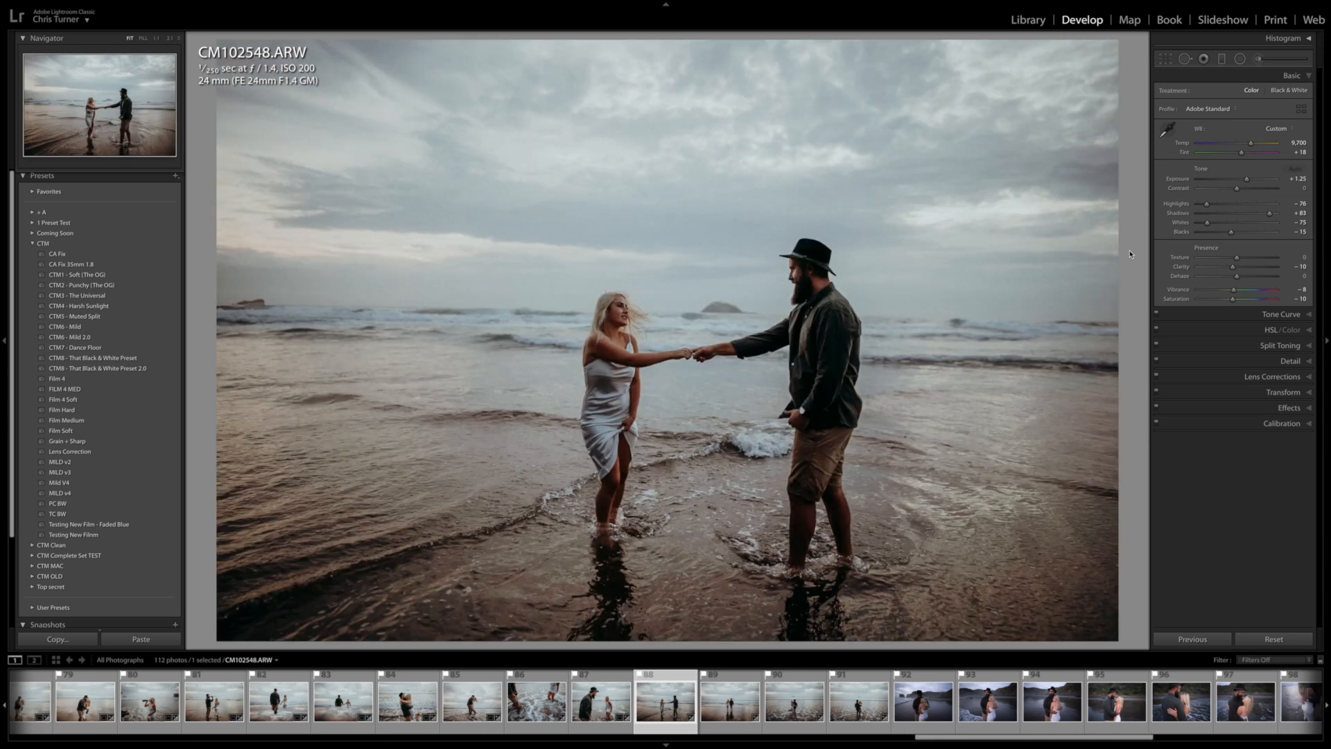
key(r)
drag(1132, 256, 1140, 253)
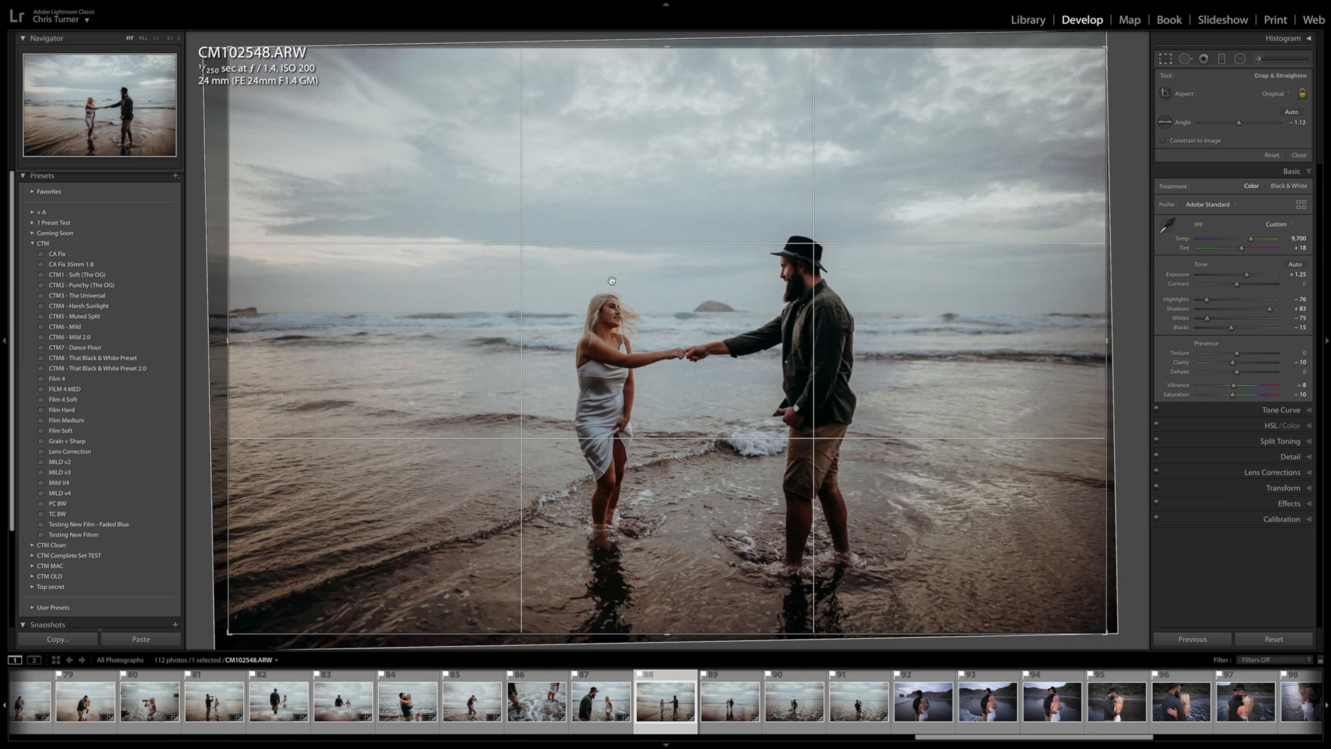
drag(225, 339, 262, 341)
drag(439, 349, 441, 331)
key(Return)
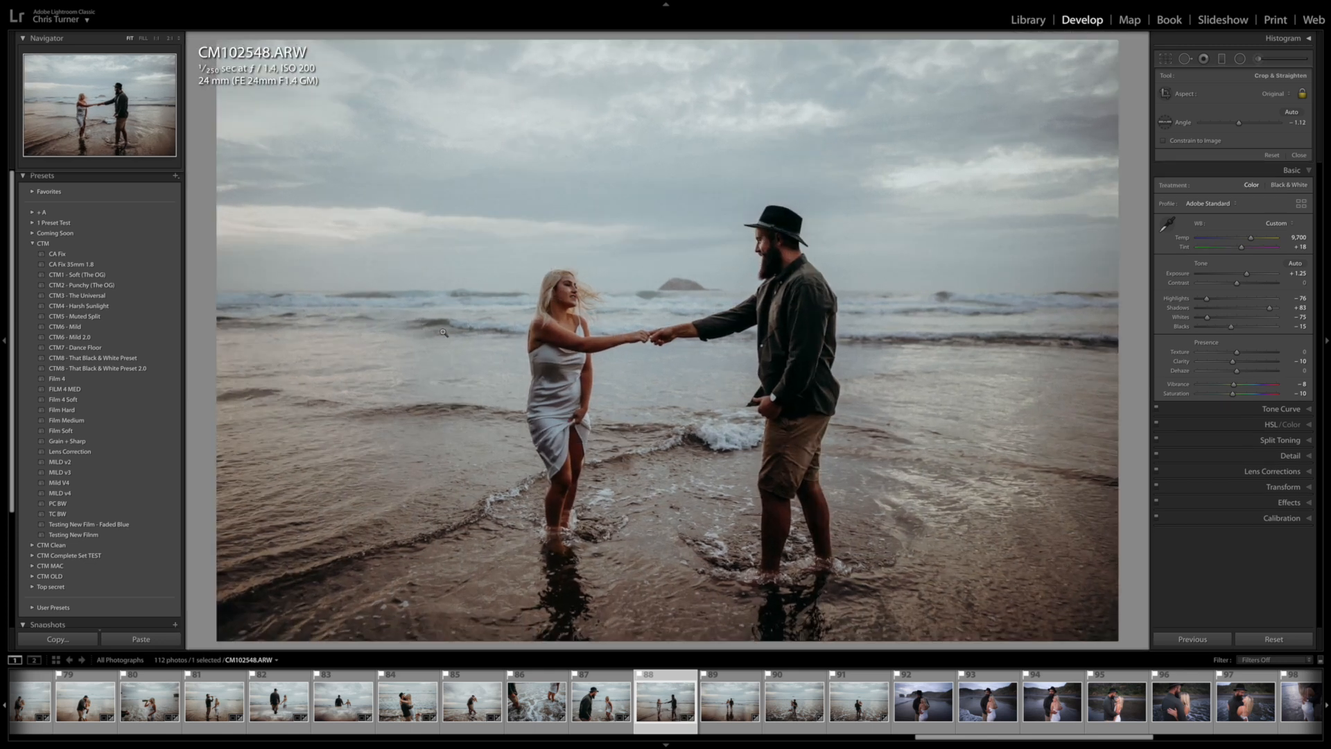
Step: Set the exposure of CM102548.ARW to +1.55 and lower its highlights slightly
drag(1248, 182, 1251, 182)
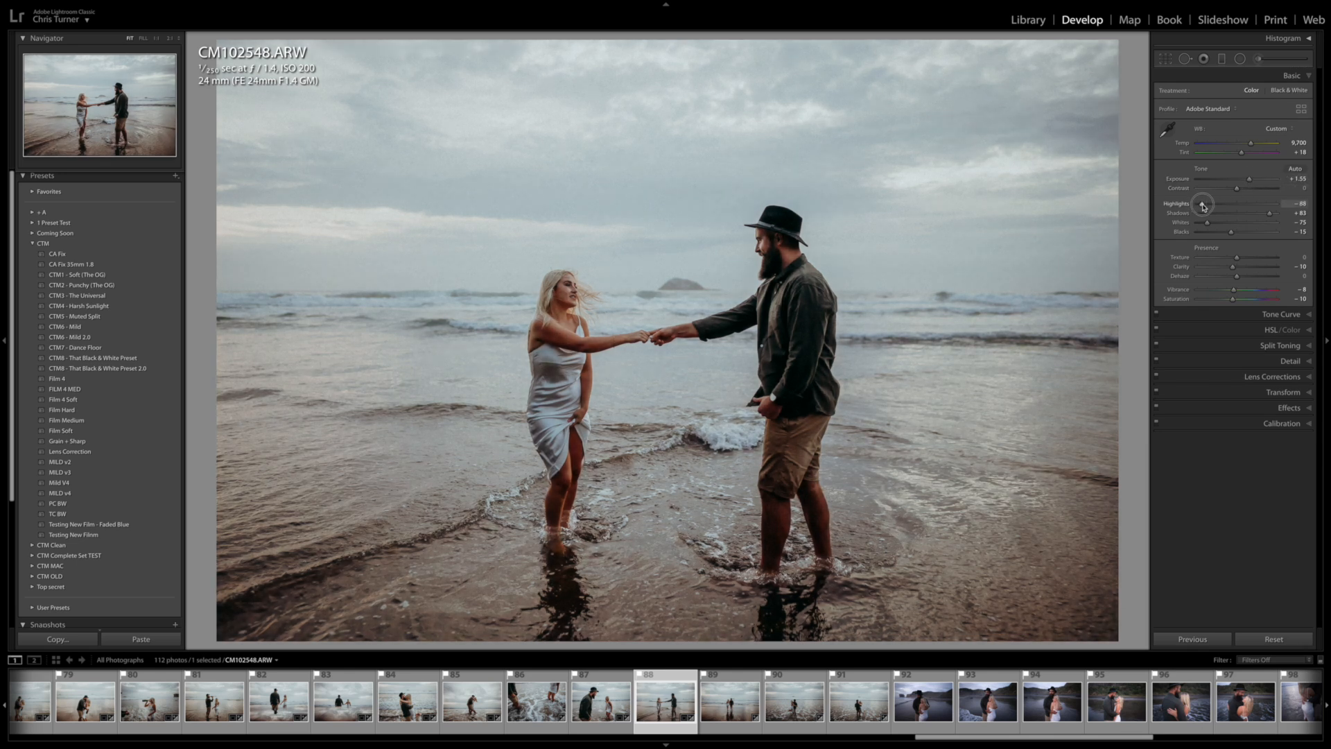
Step: Paste the copied develop settings onto CM102559.ARW and straighten it to an angle of -0.94
key(Right)
key(ctrl+shift+v)
key(r)
drag(1137, 271, 1139, 263)
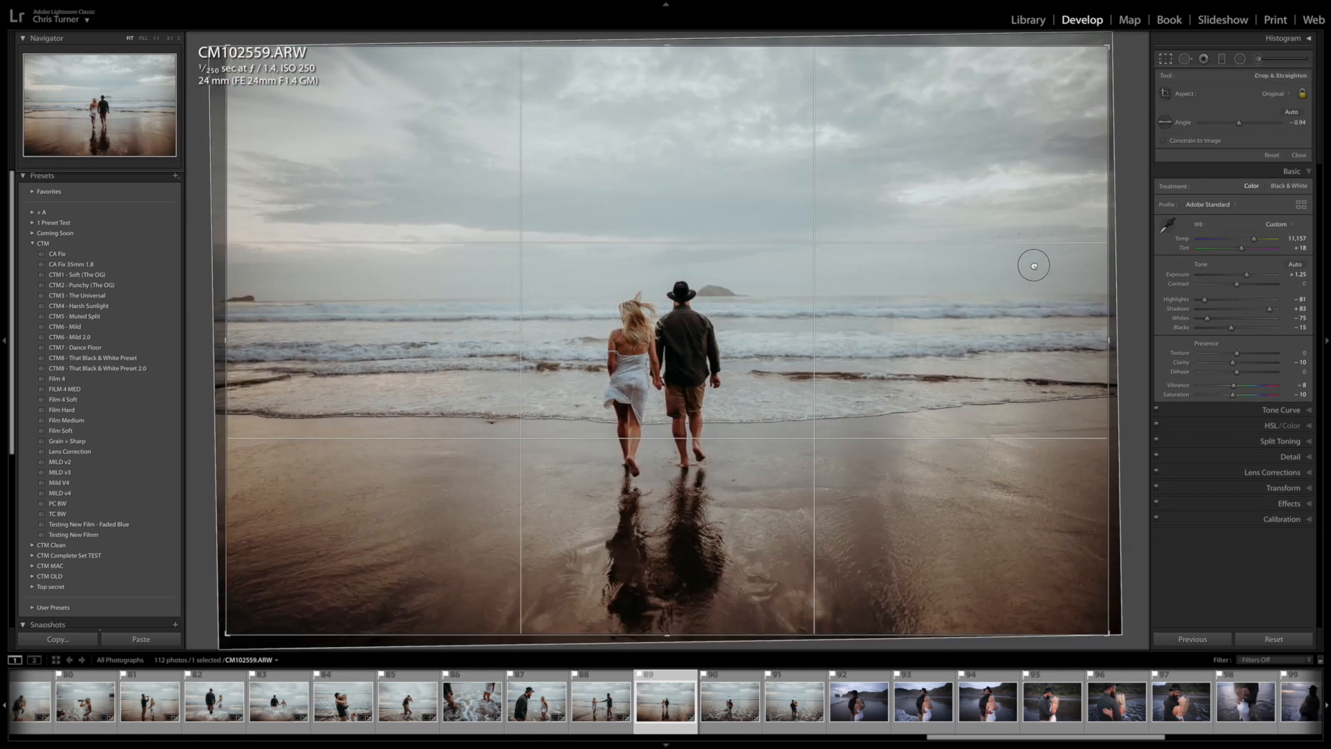
Step: Heal away the small rock on the far-left horizon of CM102559.ARW, sampling from the clean horizon beside it
key(q)
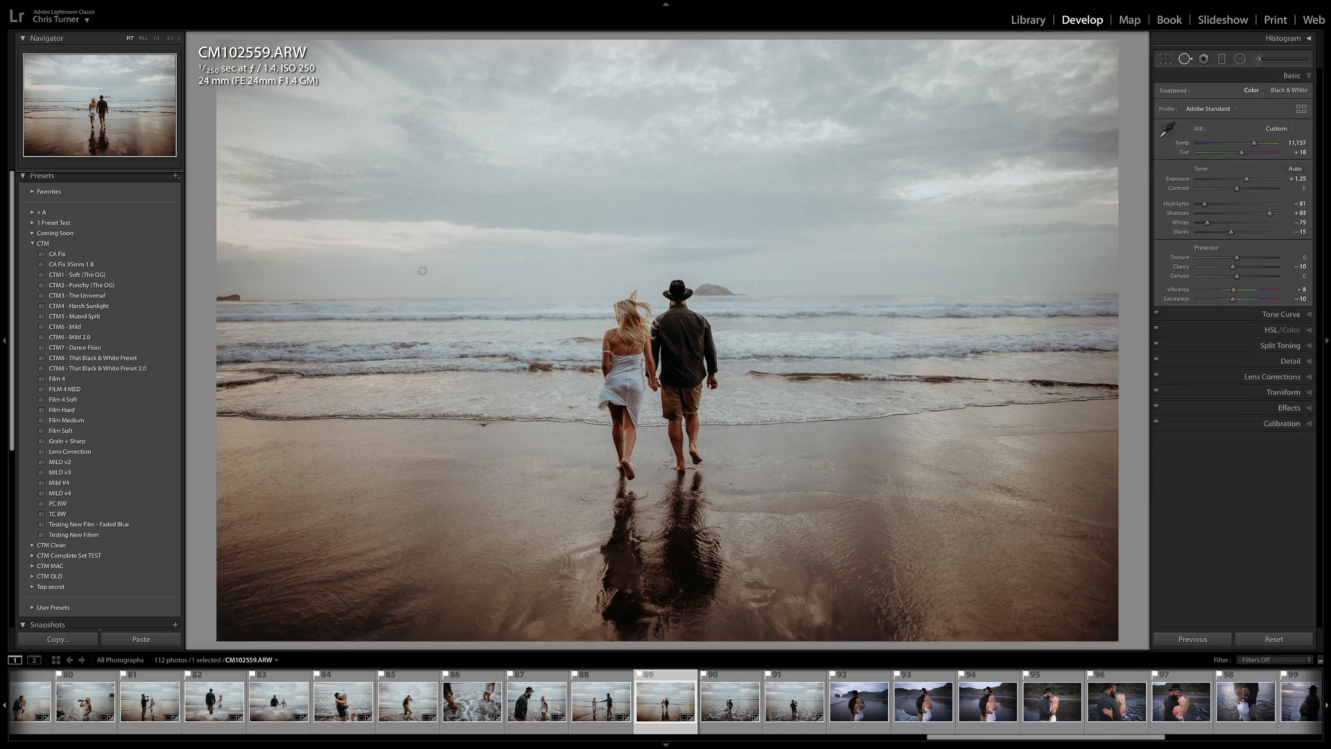
click(228, 297)
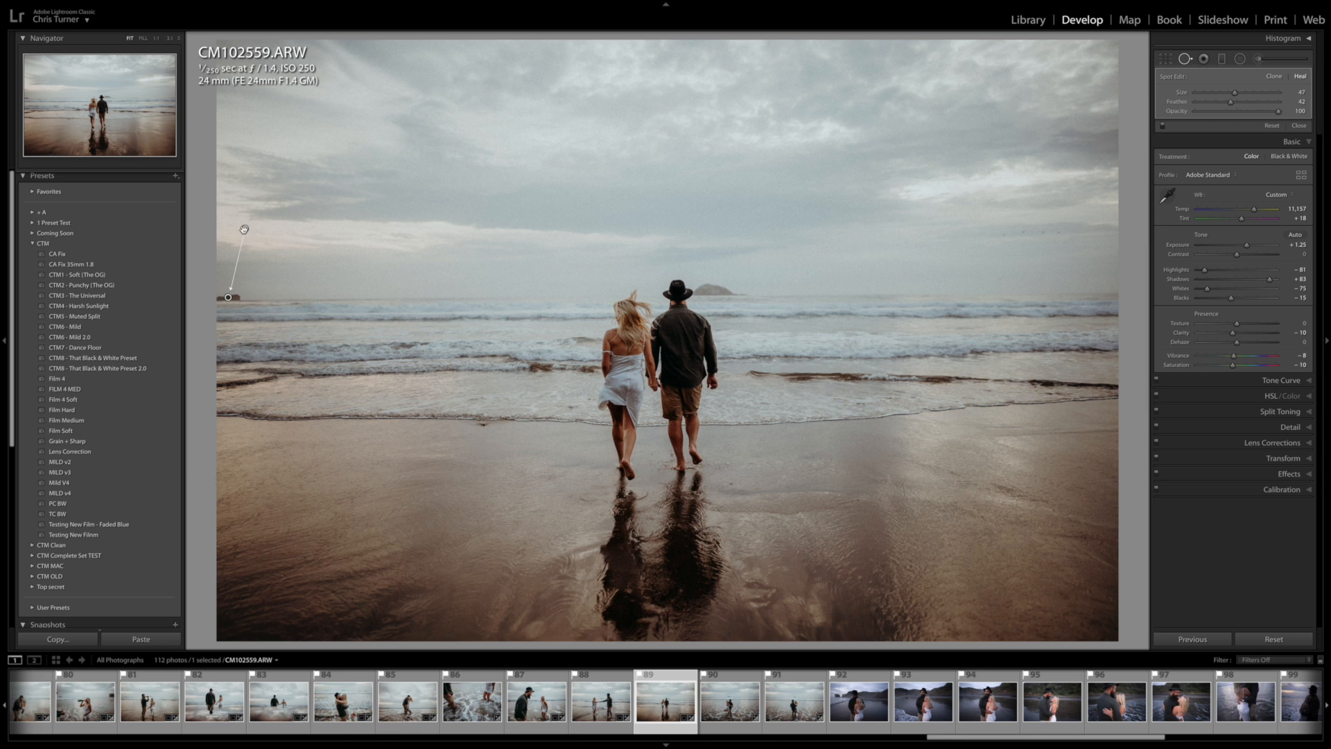
drag(244, 229, 314, 298)
key(q)
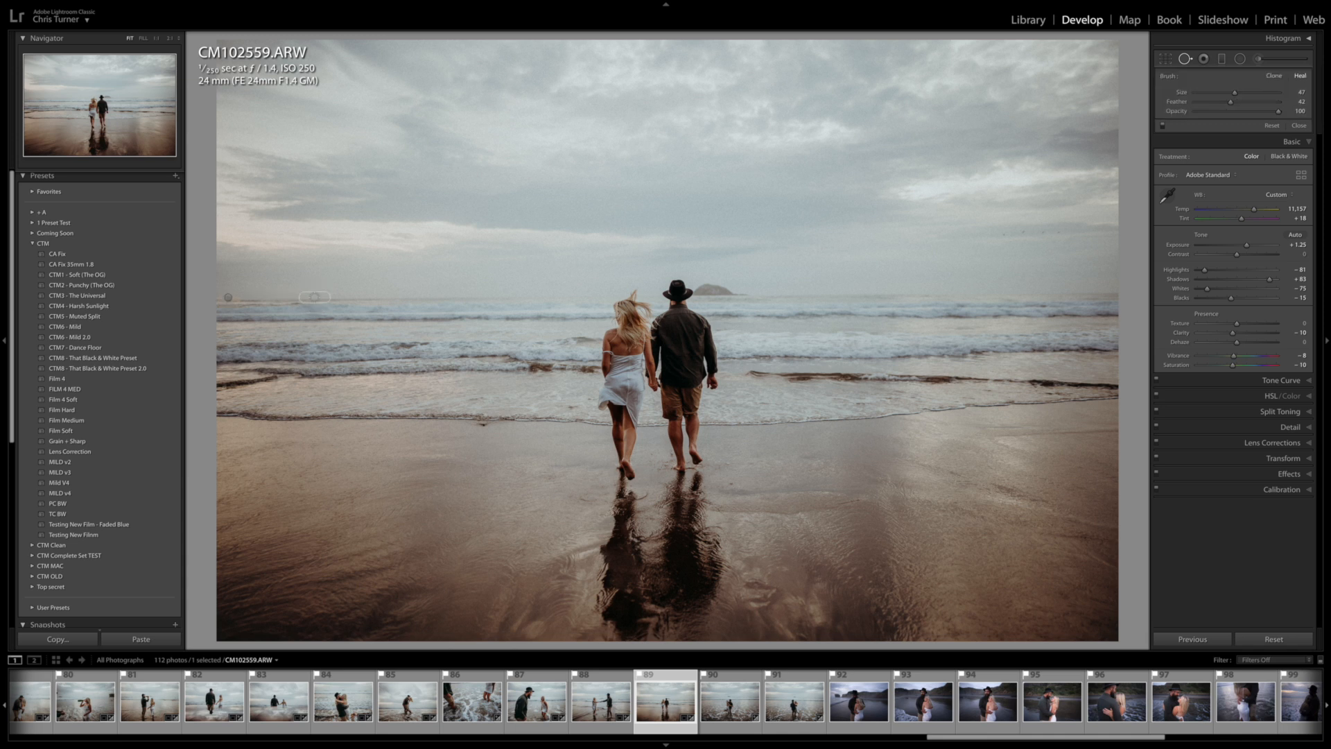
Step: Fine-tune the straightening of CM102559.ARW and raise its exposure to +1.45
key(r)
drag(1126, 297, 1126, 308)
key(Return)
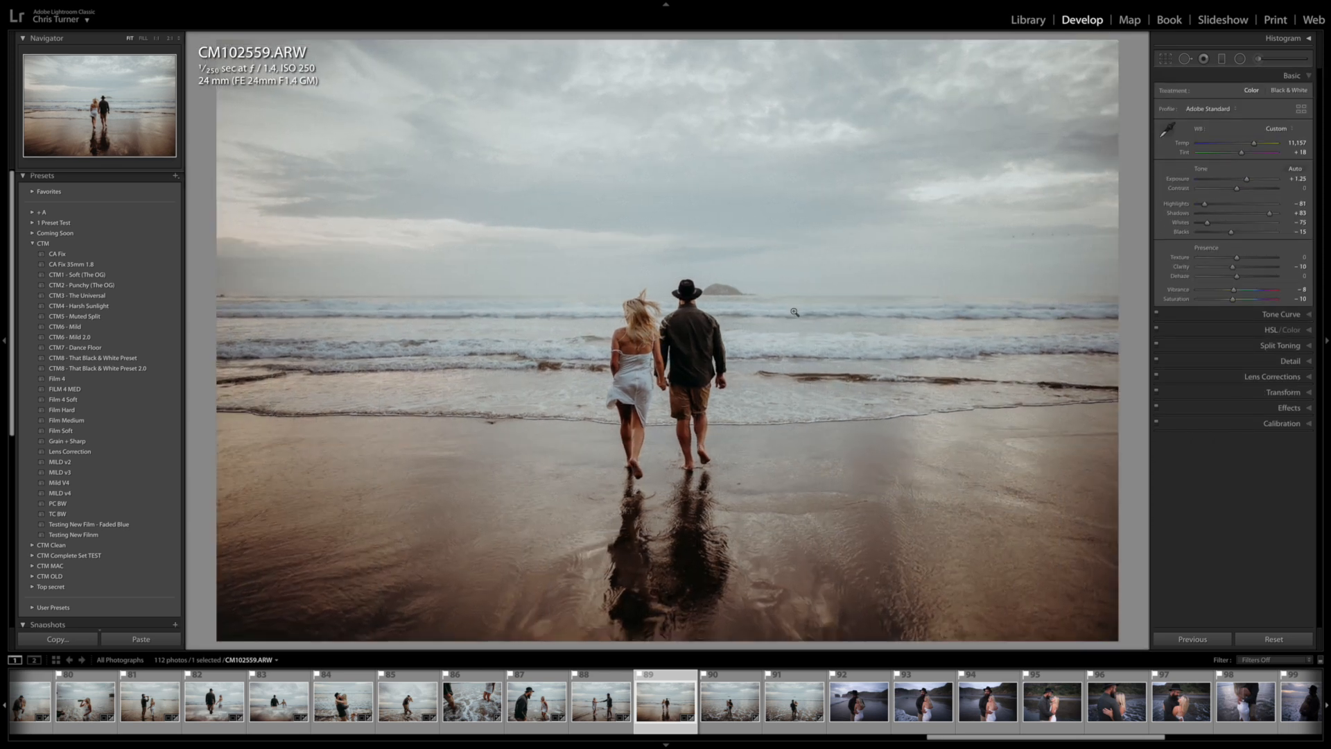
key(equal)
key(equal)
Step: Add a graduated filter over the sky of CM102559.ARW with exposure -0.64, highlights -76 and shadows 39, and compare with the unedited version
click(1222, 59)
drag(734, 208, 728, 303)
drag(1230, 149, 1207, 150)
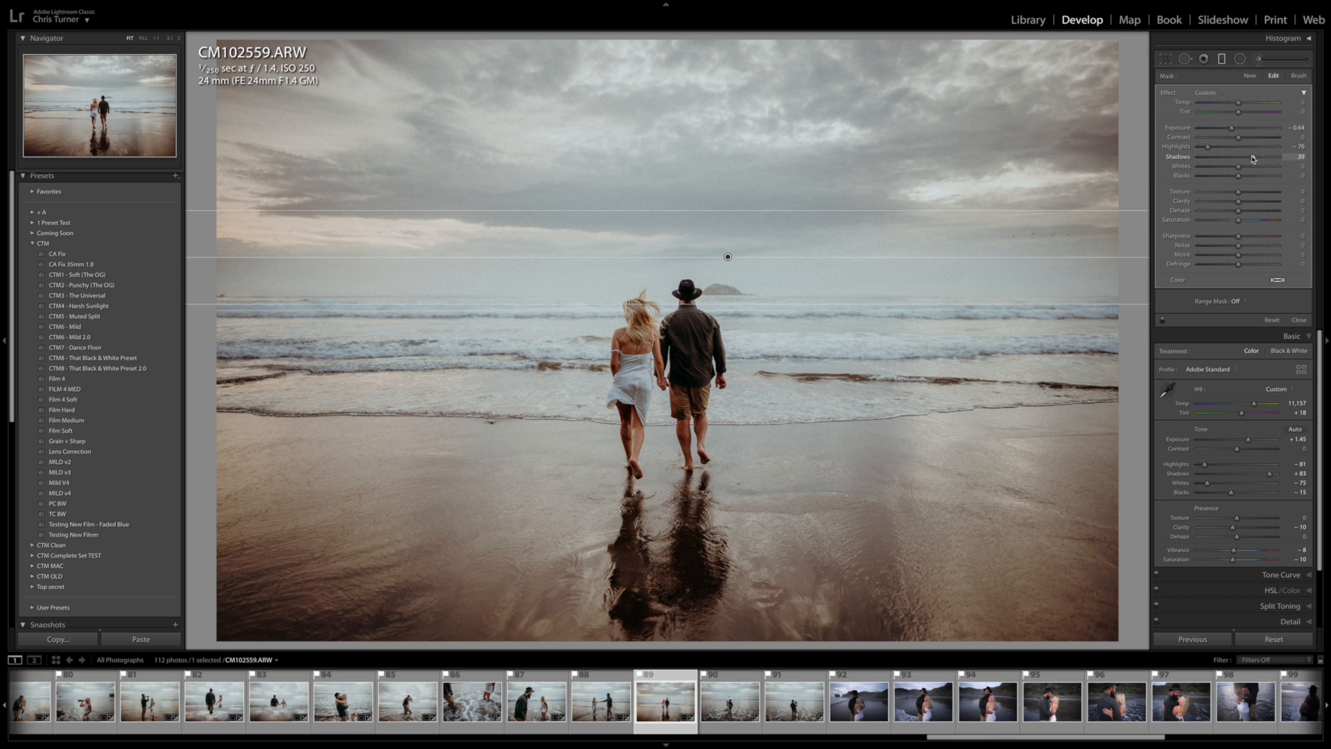
key(m)
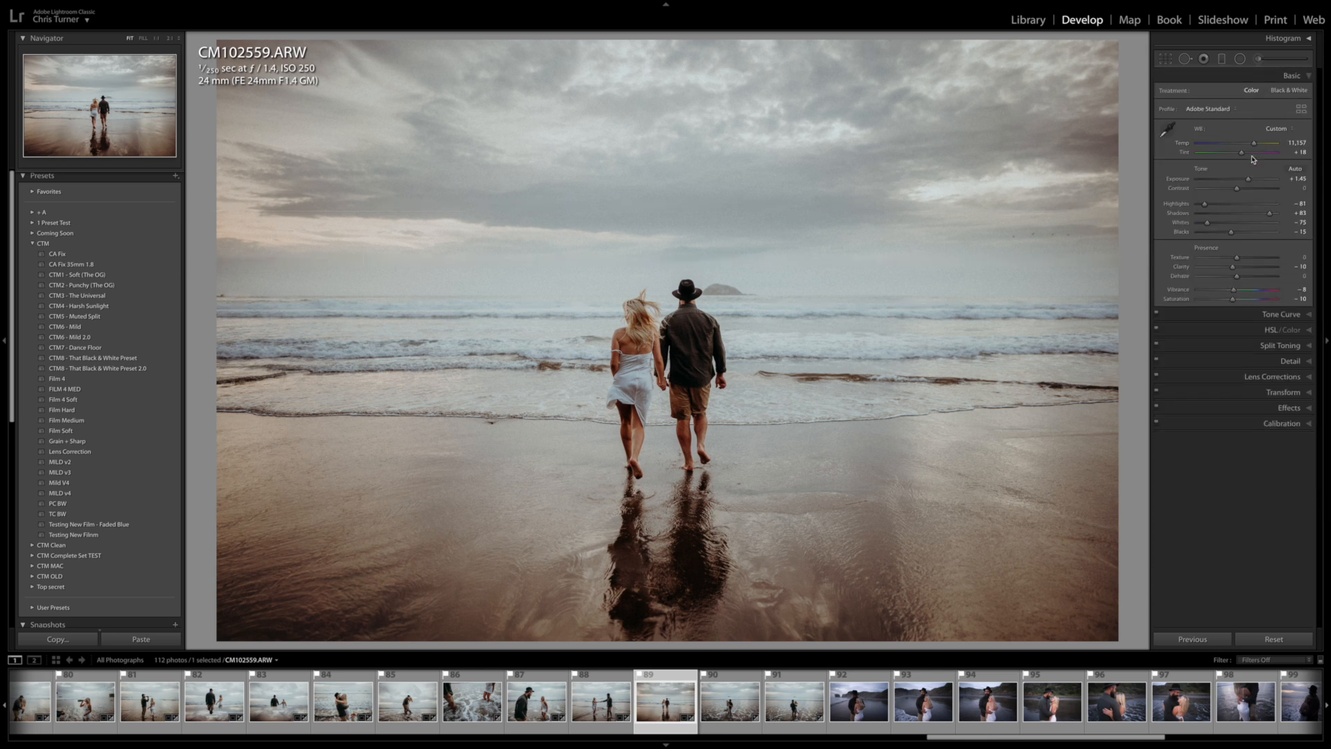
key(backslash)
key(backslash)
Step: Straighten CM102570.ARW, the embracing couple in the foamy surf, to an angle of about 0.69
key(Right)
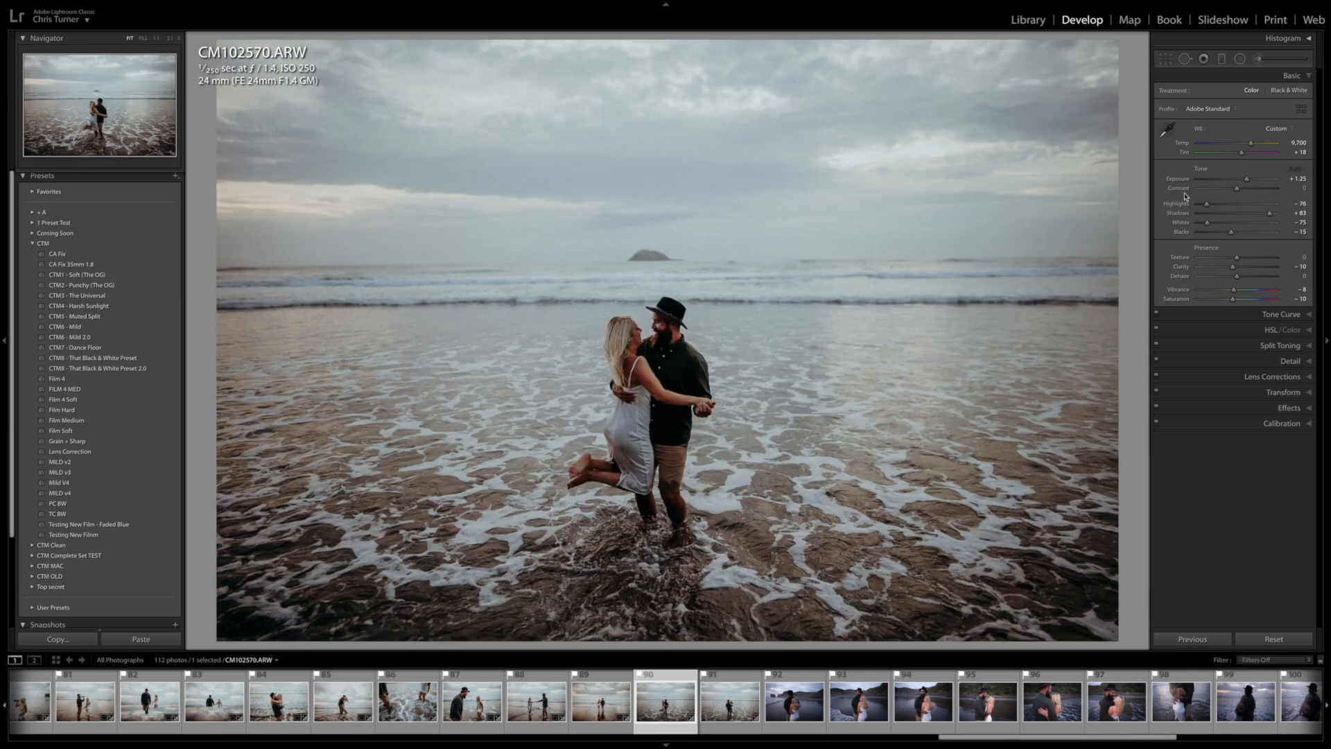
key(r)
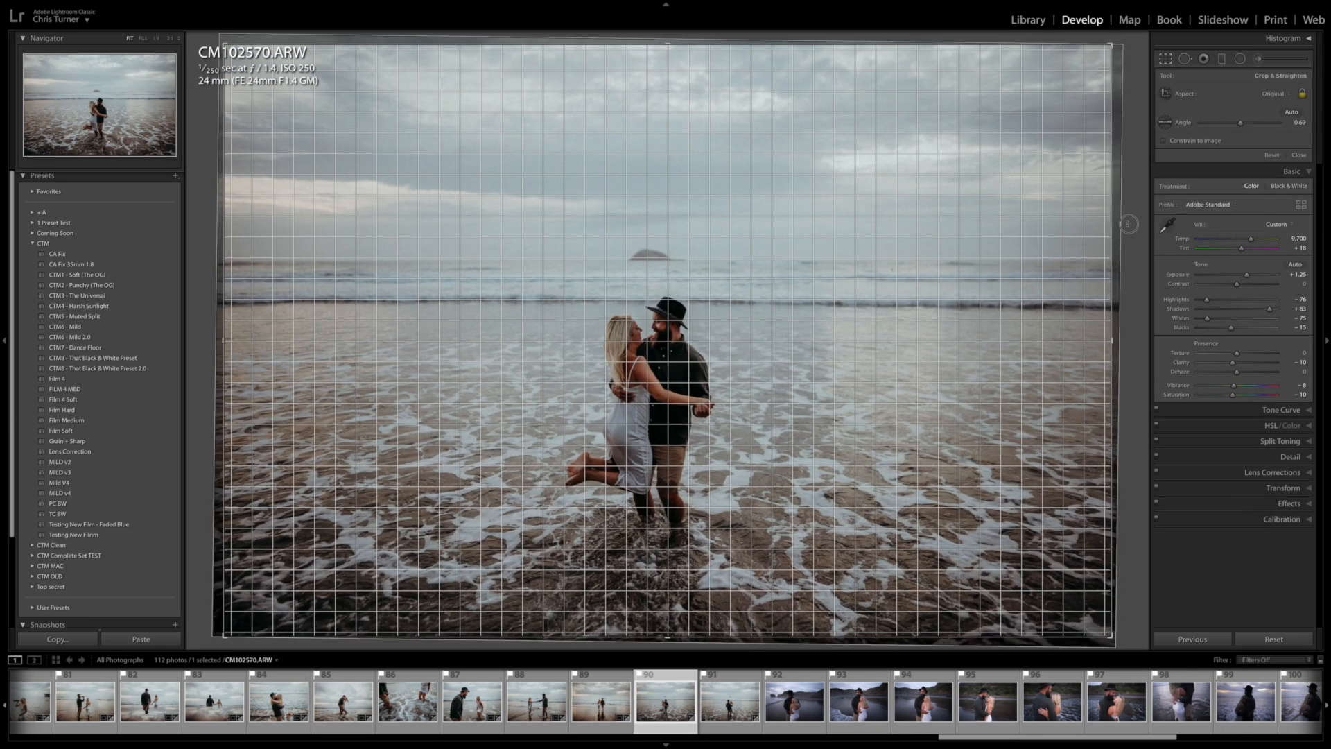
key(r)
Step: Set CM102570.ARW to exposure +1.55, highlights -99 and temperature 10,905
key(equal)
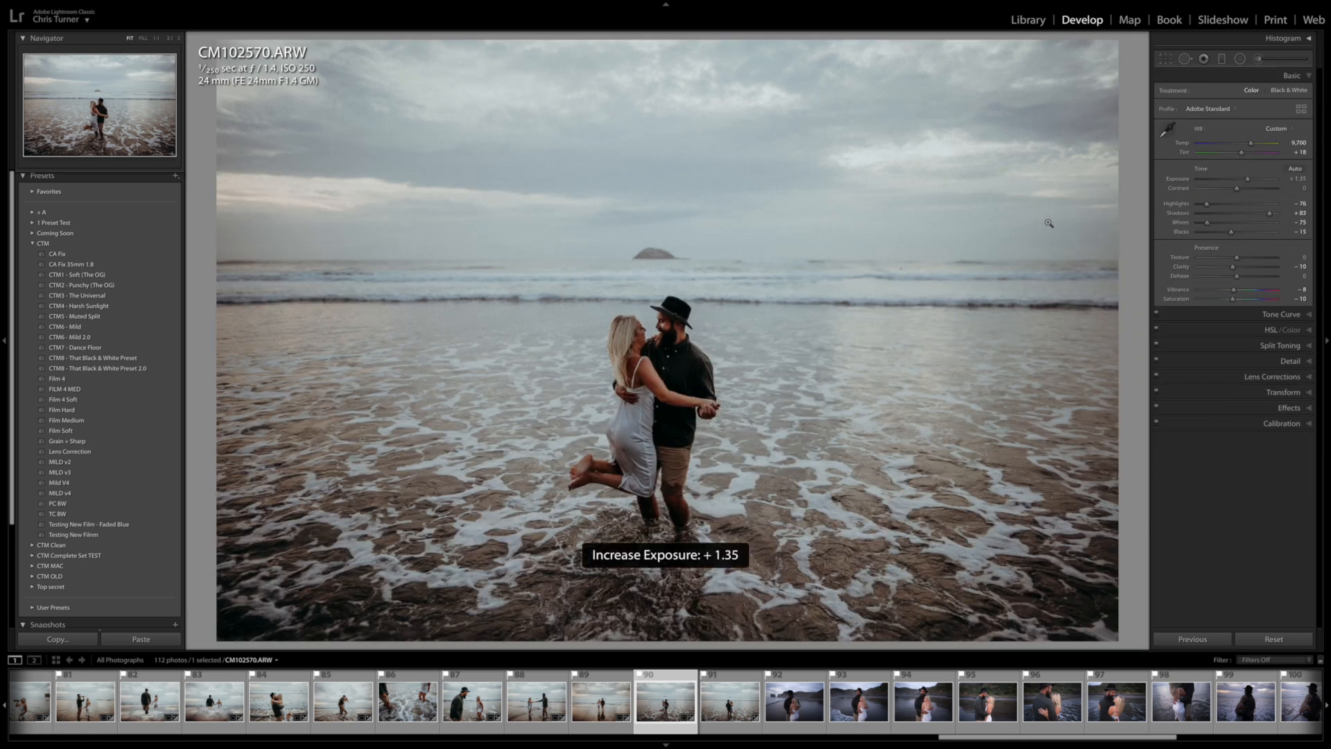
key(equal)
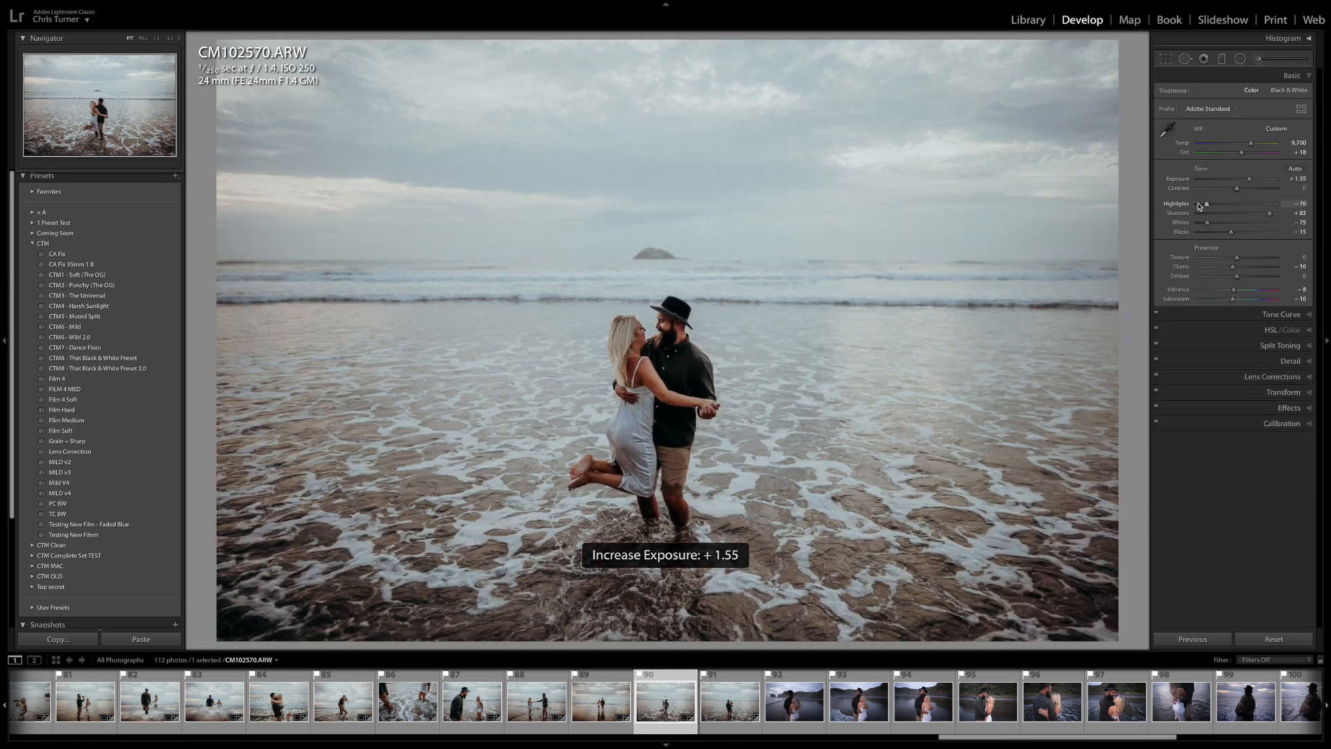
drag(1207, 204, 1198, 204)
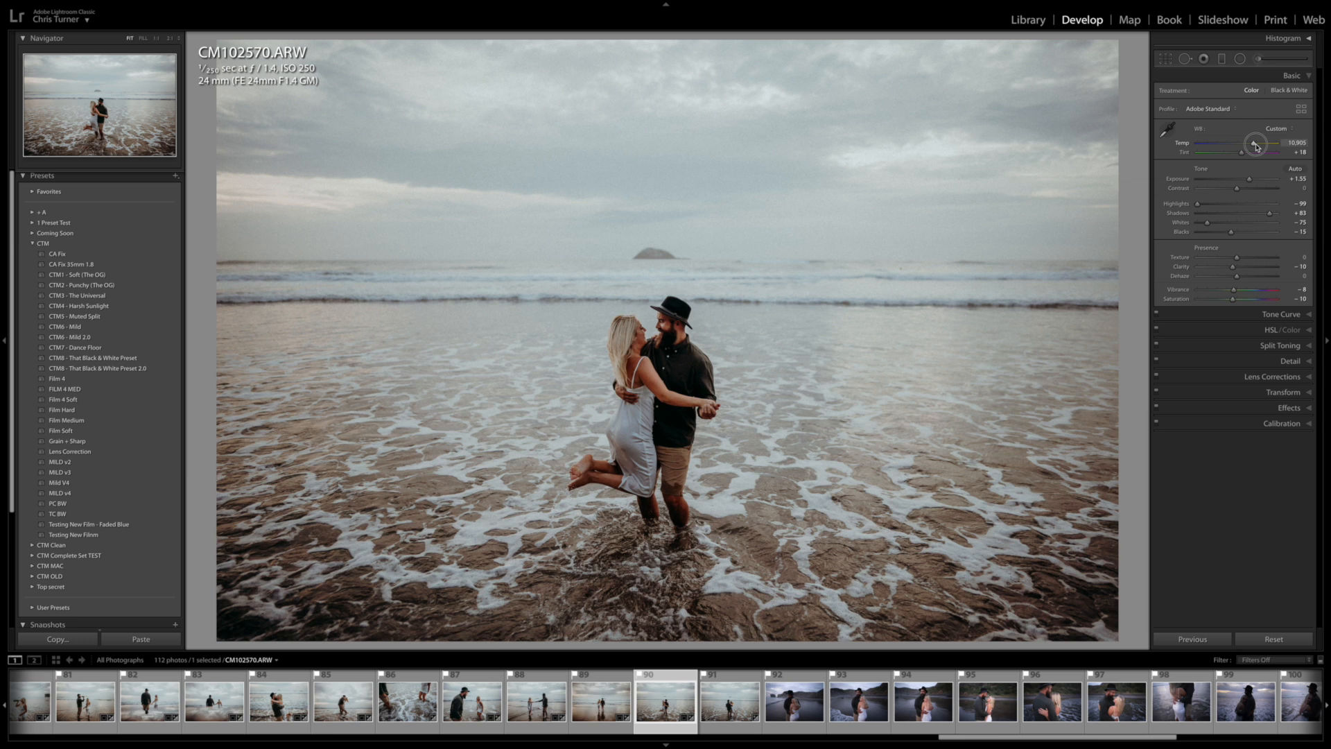
Step: Add a graduated filter over the sky of CM102570.ARW with exposure -0.64, highlights -87 and raised shadows
click(1221, 59)
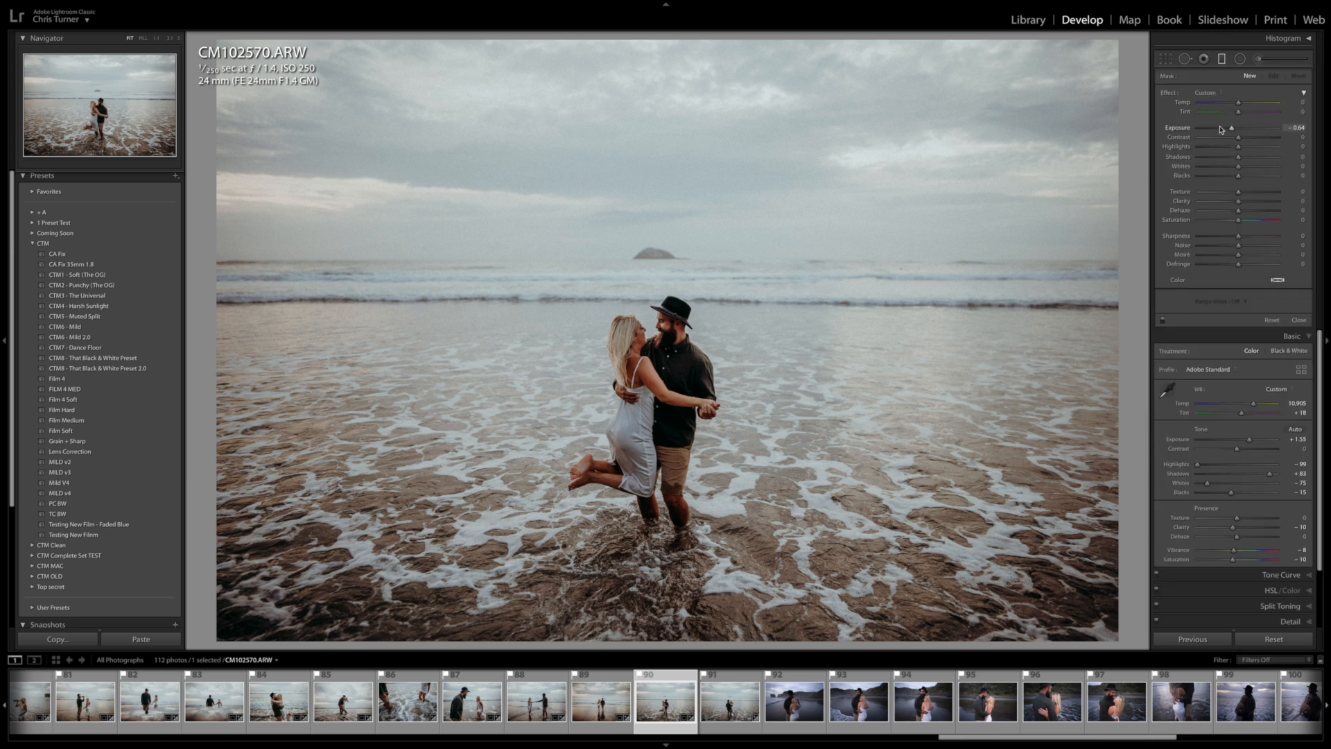
drag(672, 201, 667, 303)
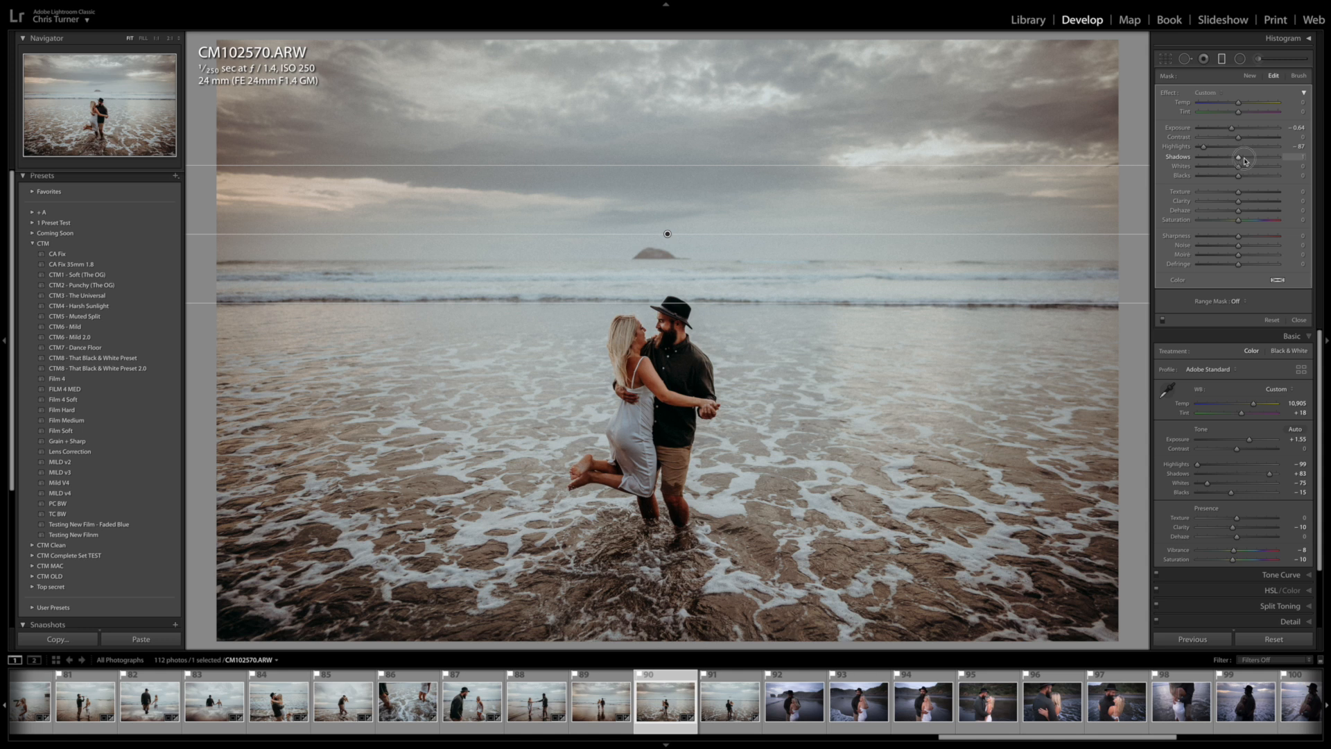
drag(1238, 158, 1254, 159)
key(m)
key(Right)
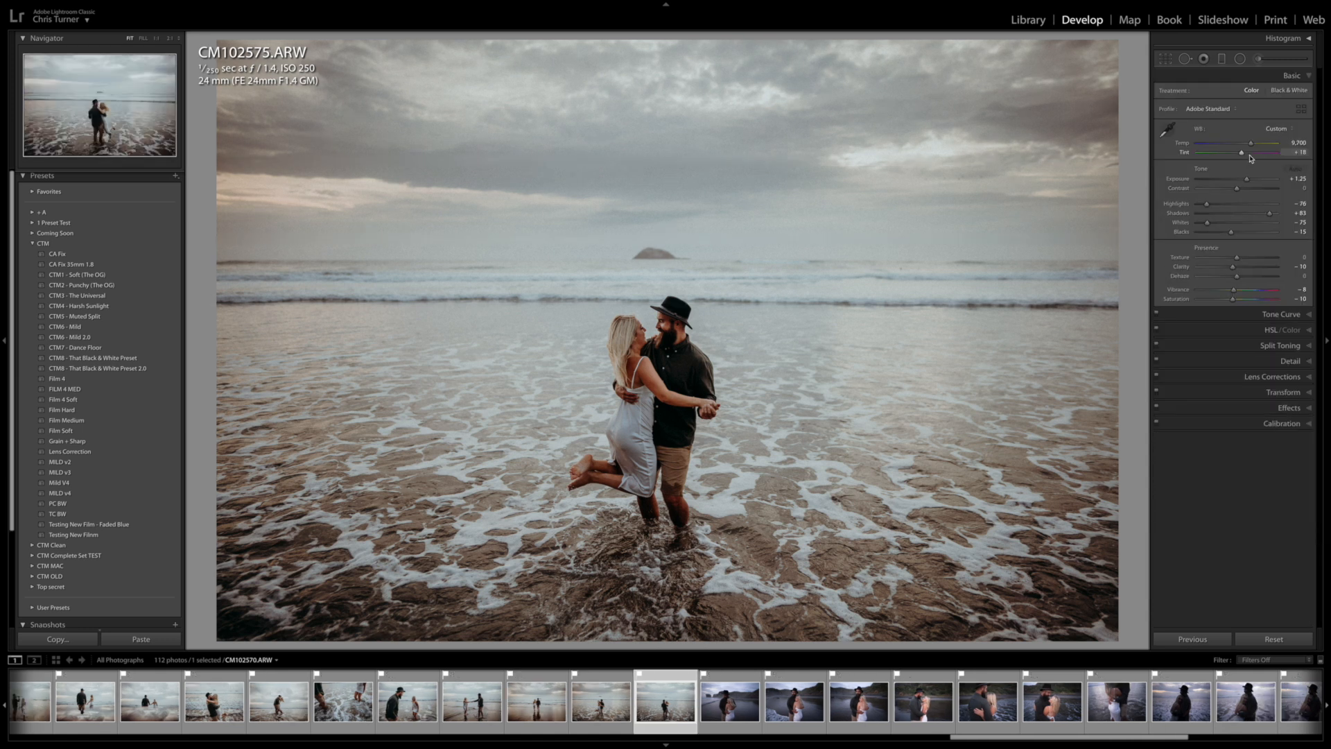
key(super+shift+c)
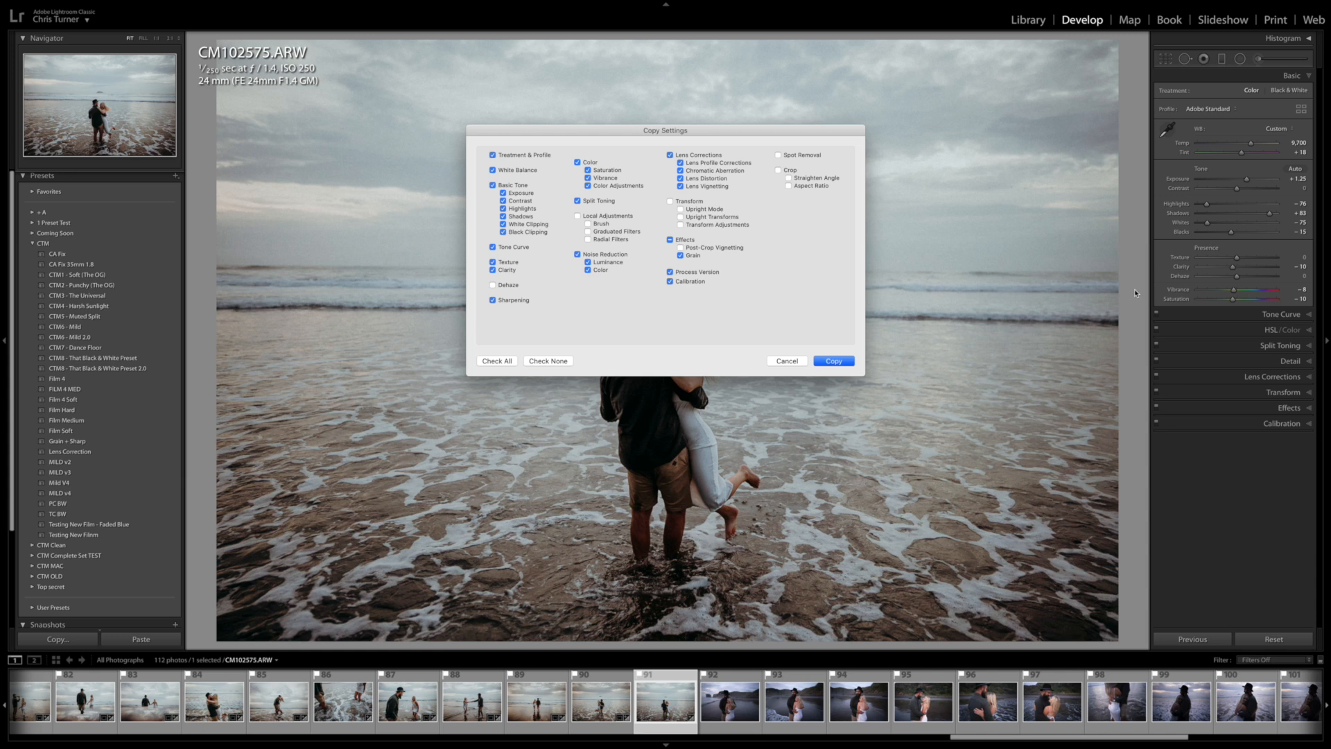
key(Return)
key(Left)
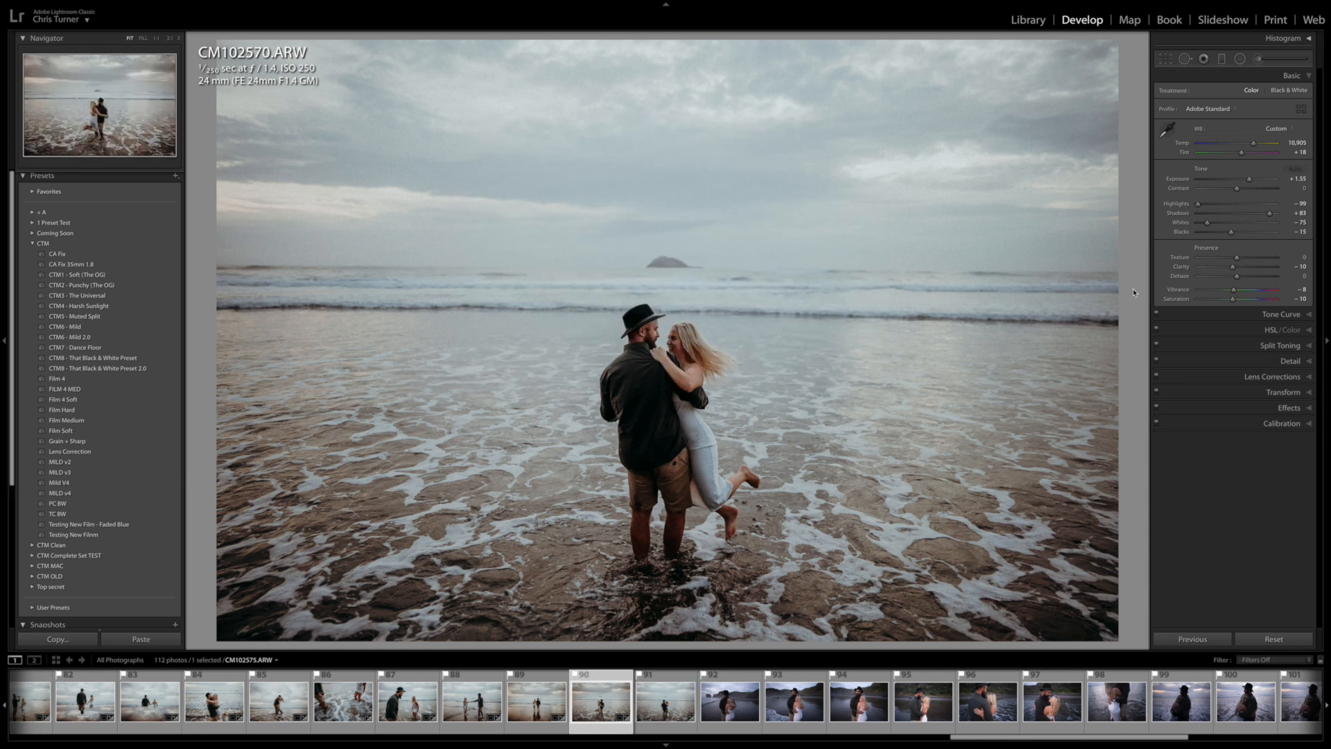
key(Left)
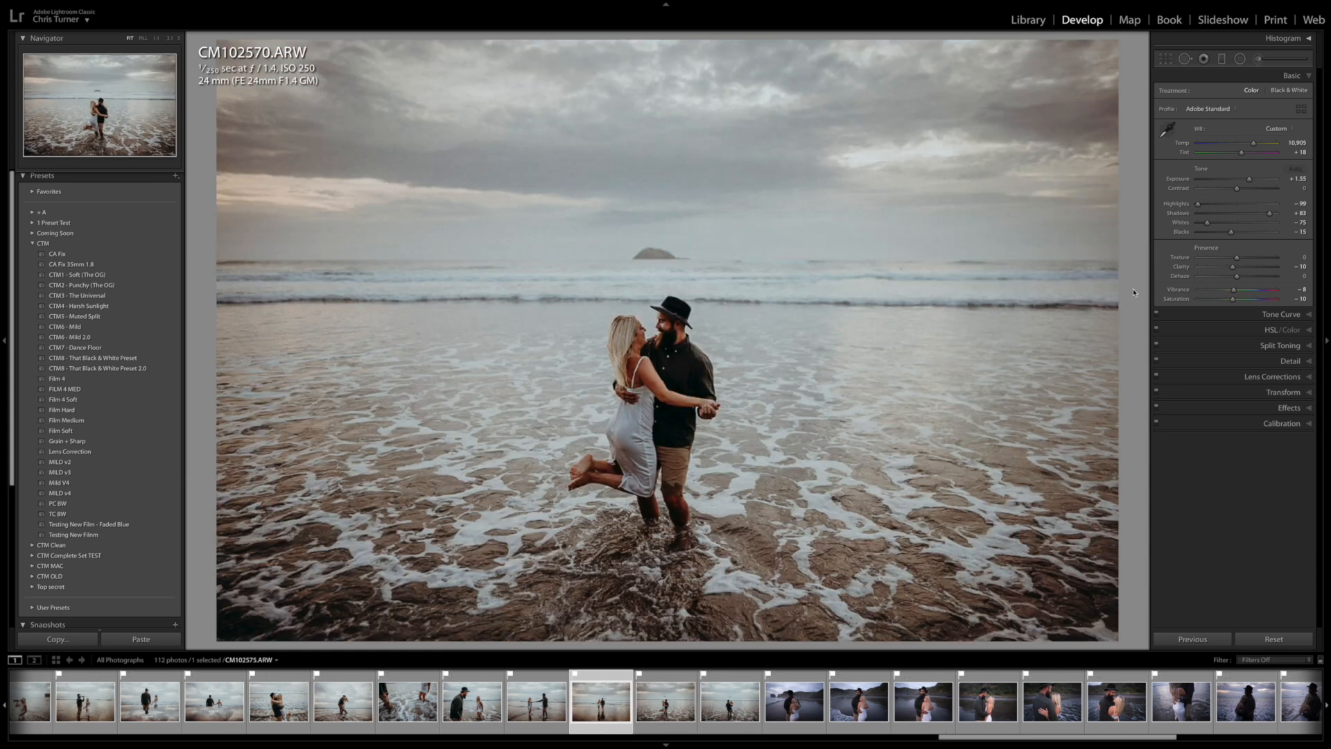
key(super+shift+c)
key(Escape)
Step: Copy the develop settings of CM102570.ARW, including the graduated filter, and paste them onto CM102575.ARW
key(Right)
key(super+shift+c)
key(Return)
key(Right)
key(super+shift+v)
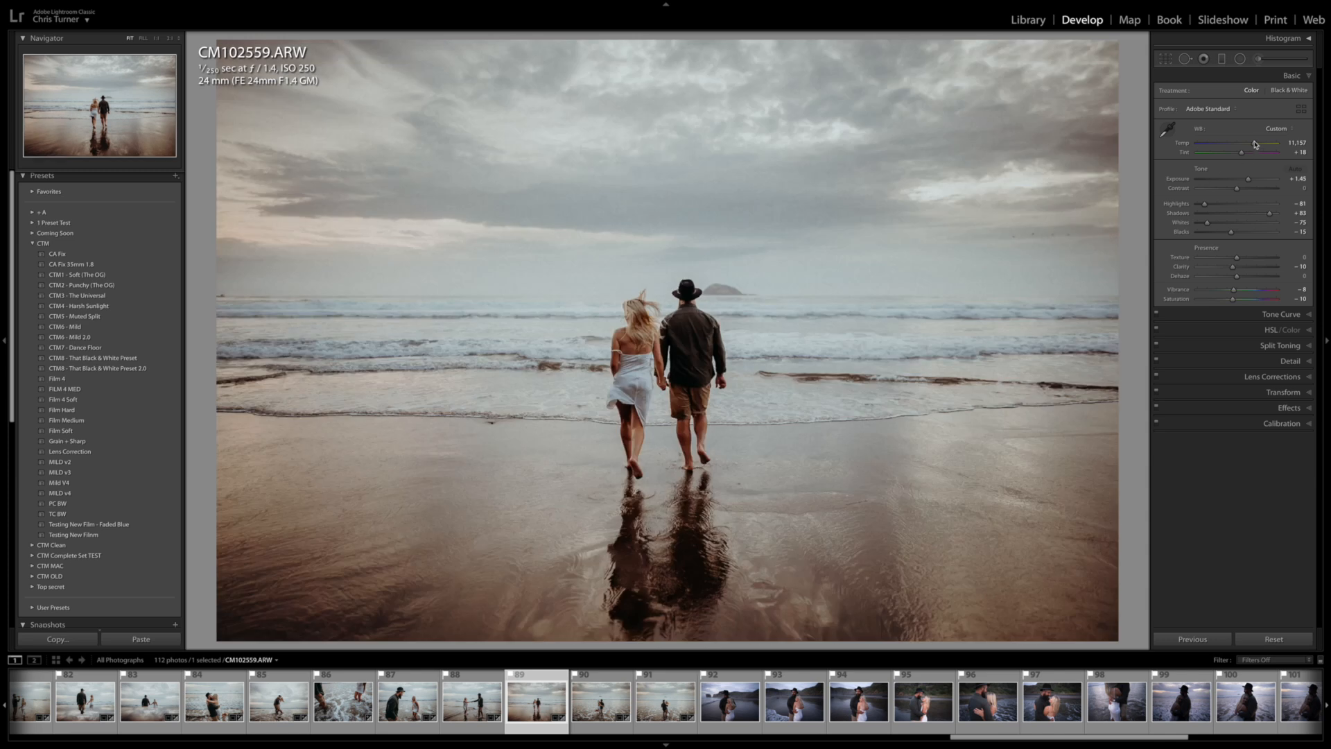
Step: Cool the temperature of CM102559.ARW slightly and return to CM102575.ARW
drag(1255, 144, 1252, 153)
key(Right)
key(Right)
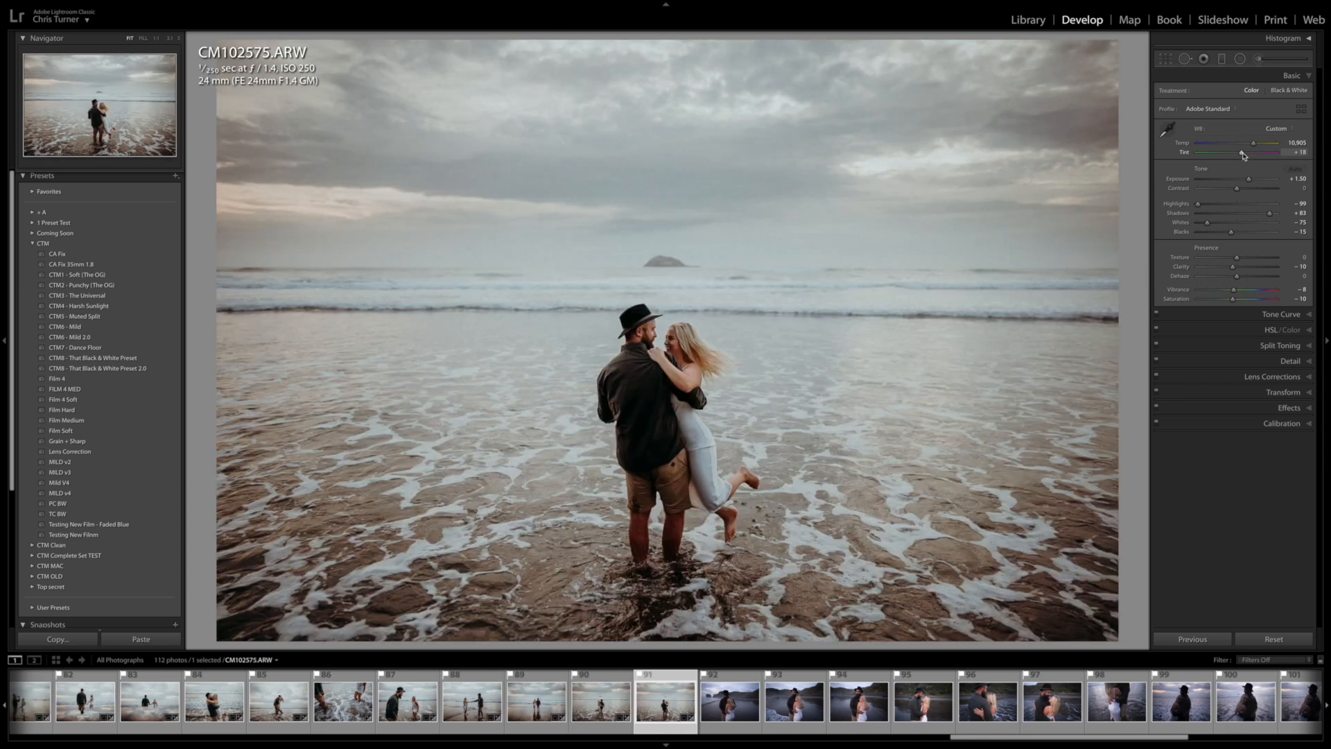
Step: Apply the copied settings to CM102593.ARW and set exposure to +0.90, highlights to -69 and shadows to +67
key(Right)
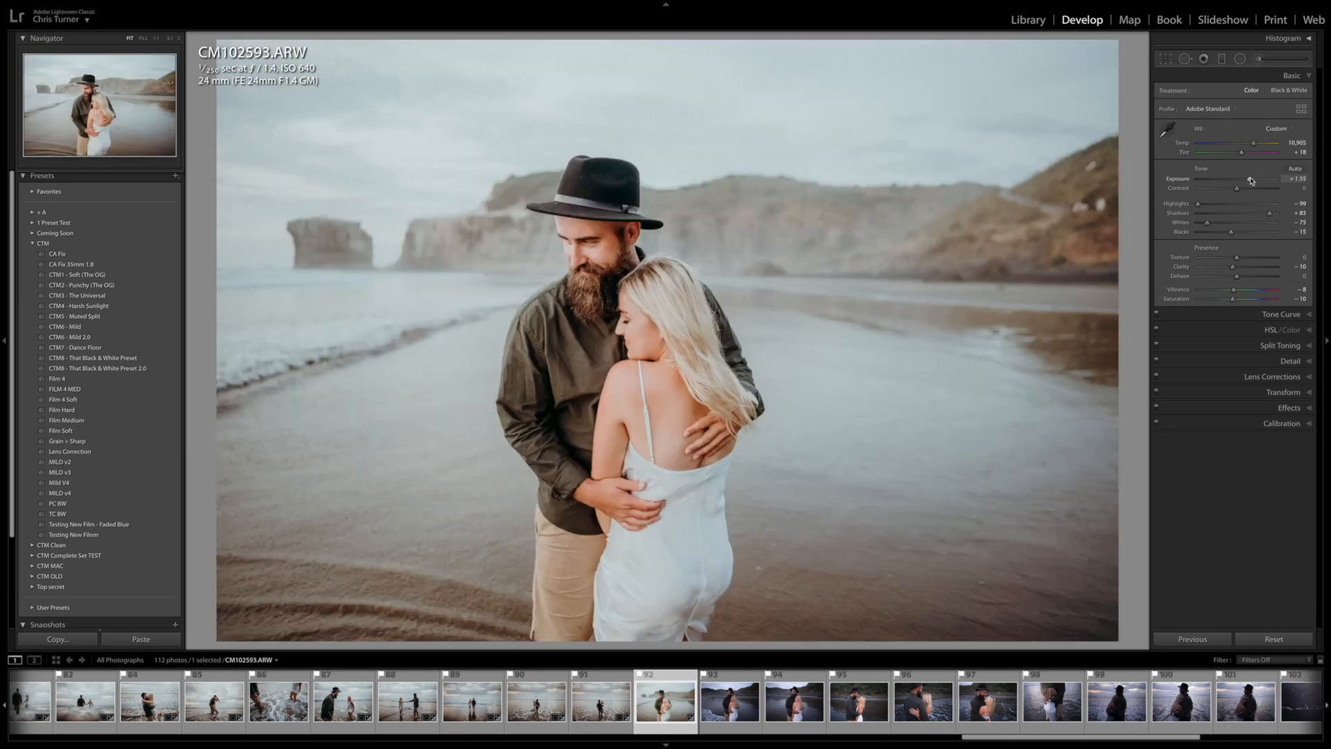
drag(1251, 181, 1267, 215)
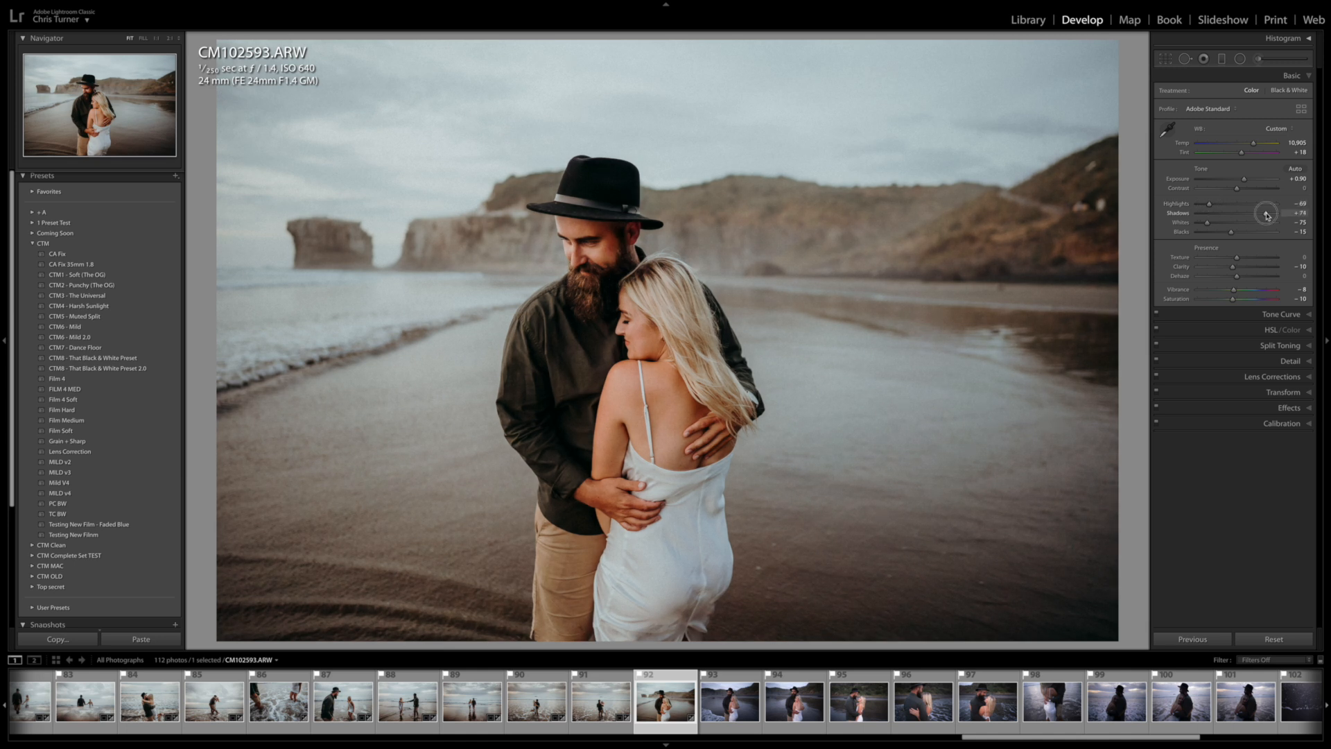
Step: Set the temperature of CM102593.ARW to 9,540 and straighten it to an angle of -0.60
drag(1254, 144, 1251, 147)
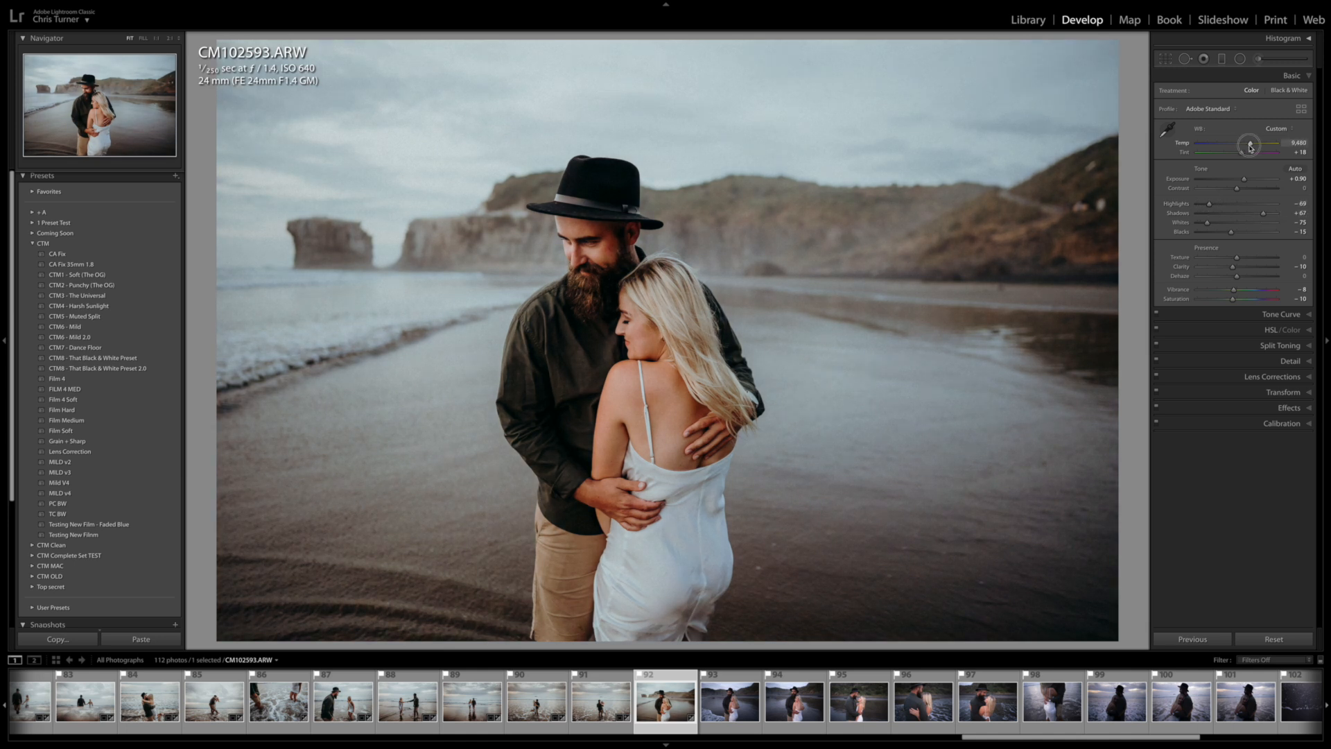
key(r)
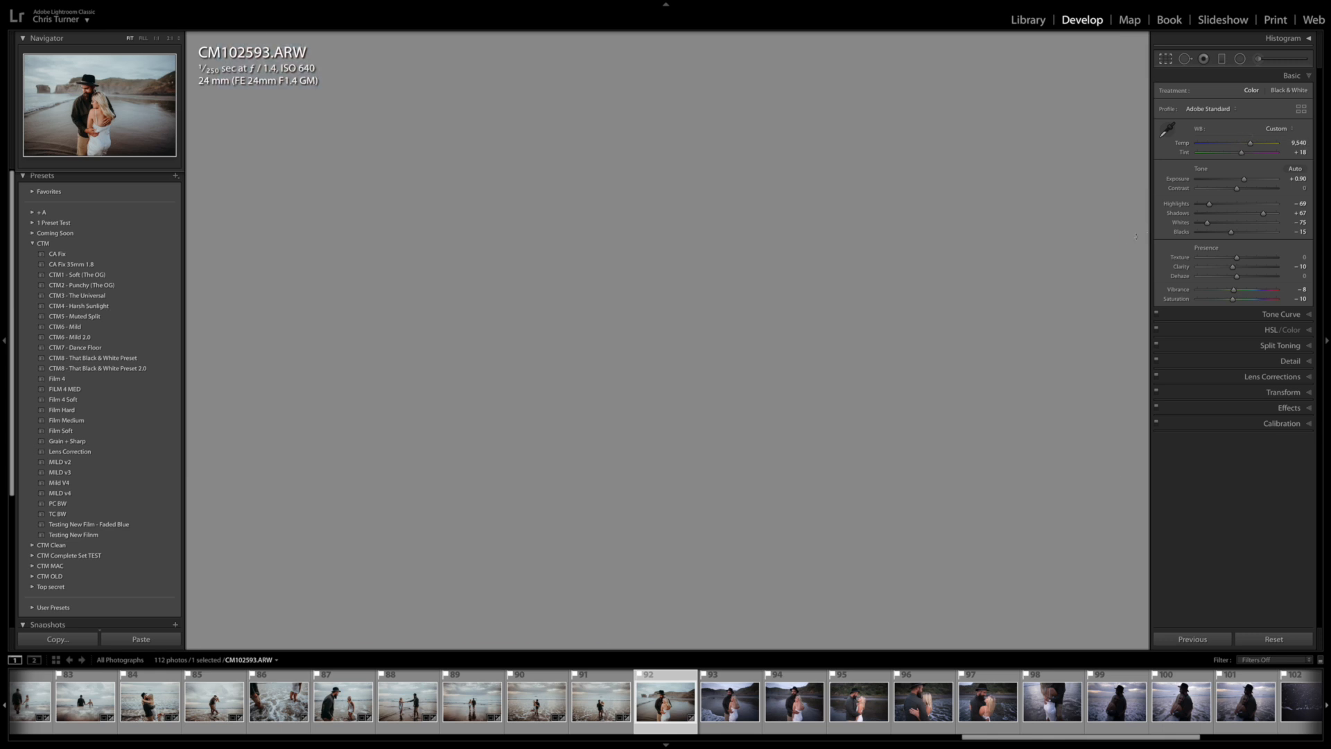
key(r)
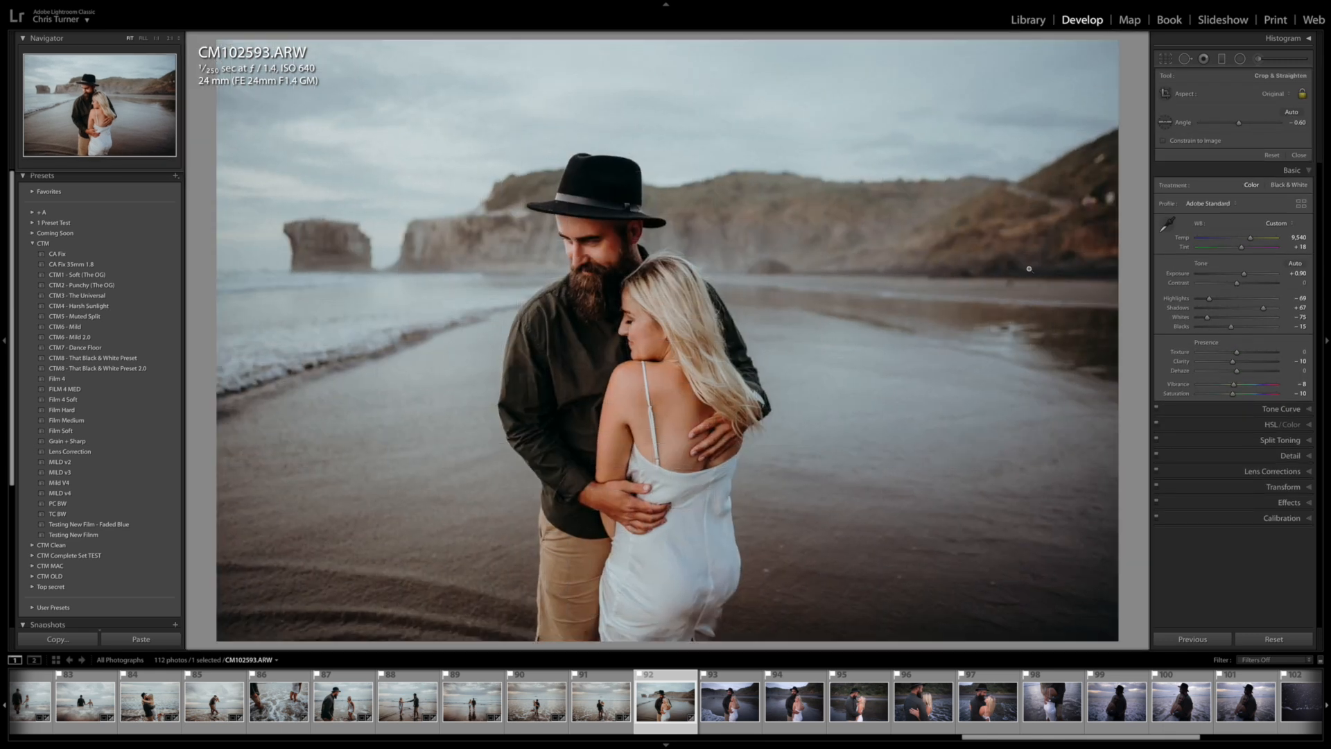
Step: Paste the develop settings of CM102593.ARW onto CM102596.ARW and set the exposure to +0.60
key(Right)
key(ctrl+shift+v)
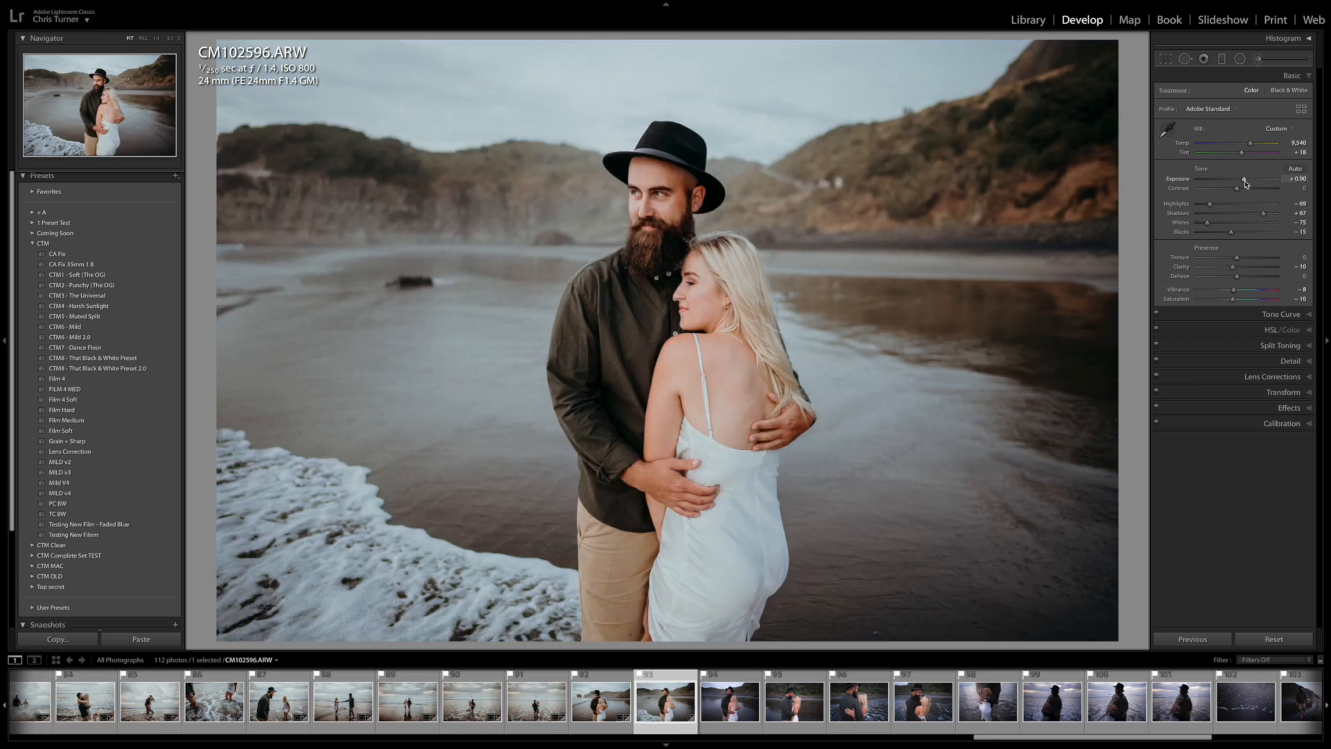
drag(1246, 183, 1244, 182)
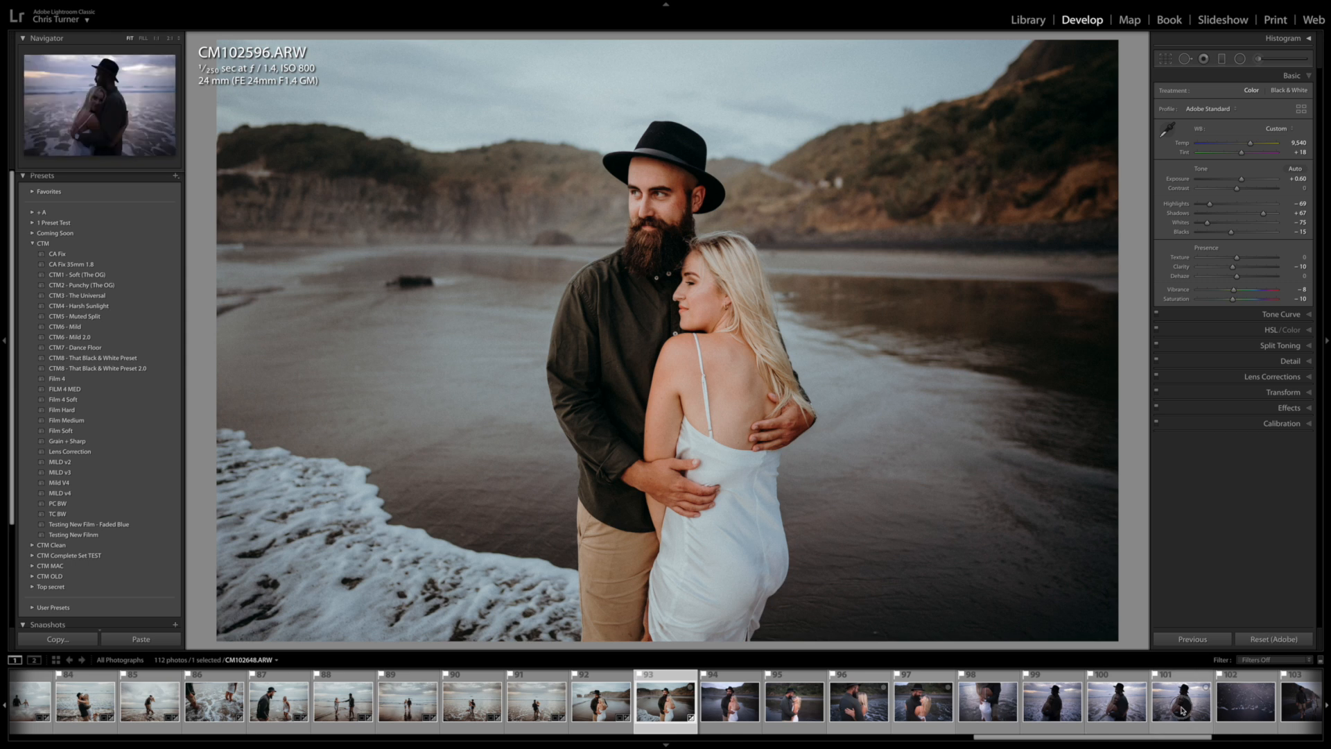
Step: Synchronize the develop settings of CM102596.ARW across the following photos up to CM102648.ARW
shift+click(1176, 709)
key(ctrl+shift+s)
key(Return)
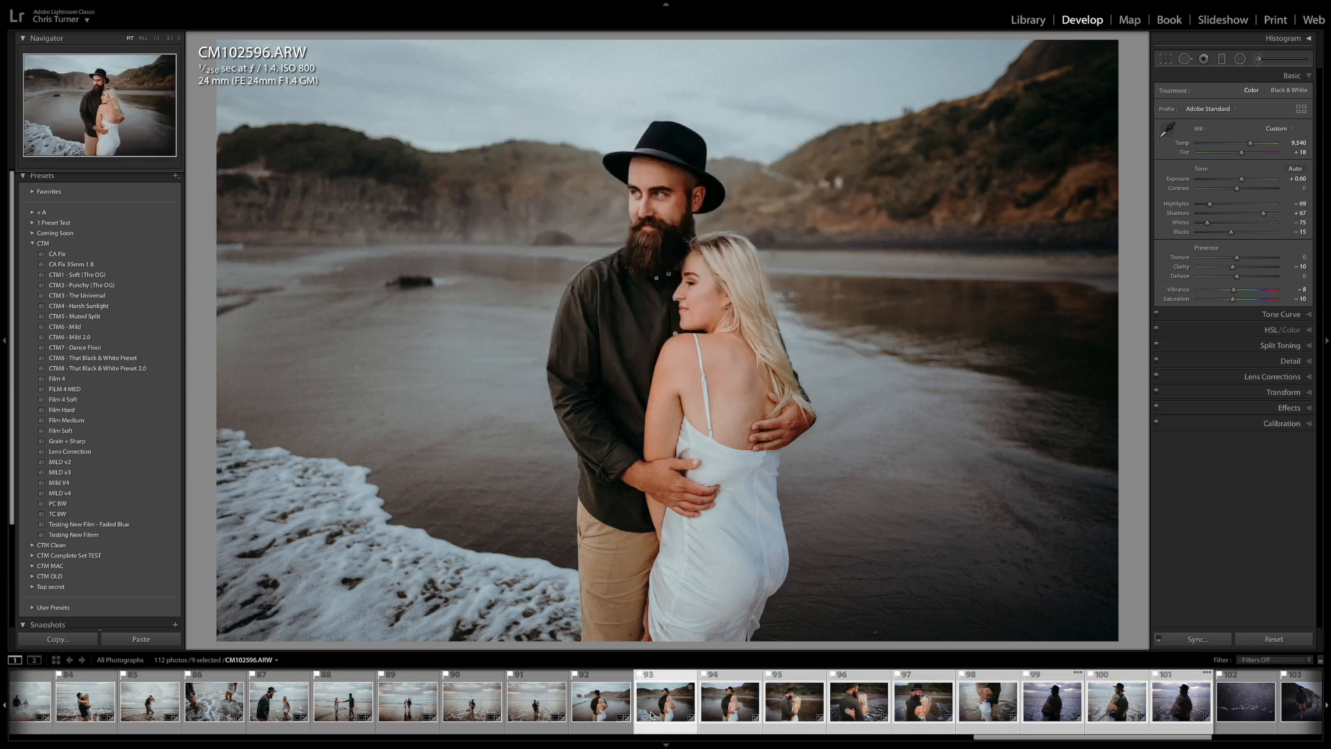
Step: Deselect the synchronized group and straighten CM102601.ARW to an angle of -0.85
click(687, 713)
key(Right)
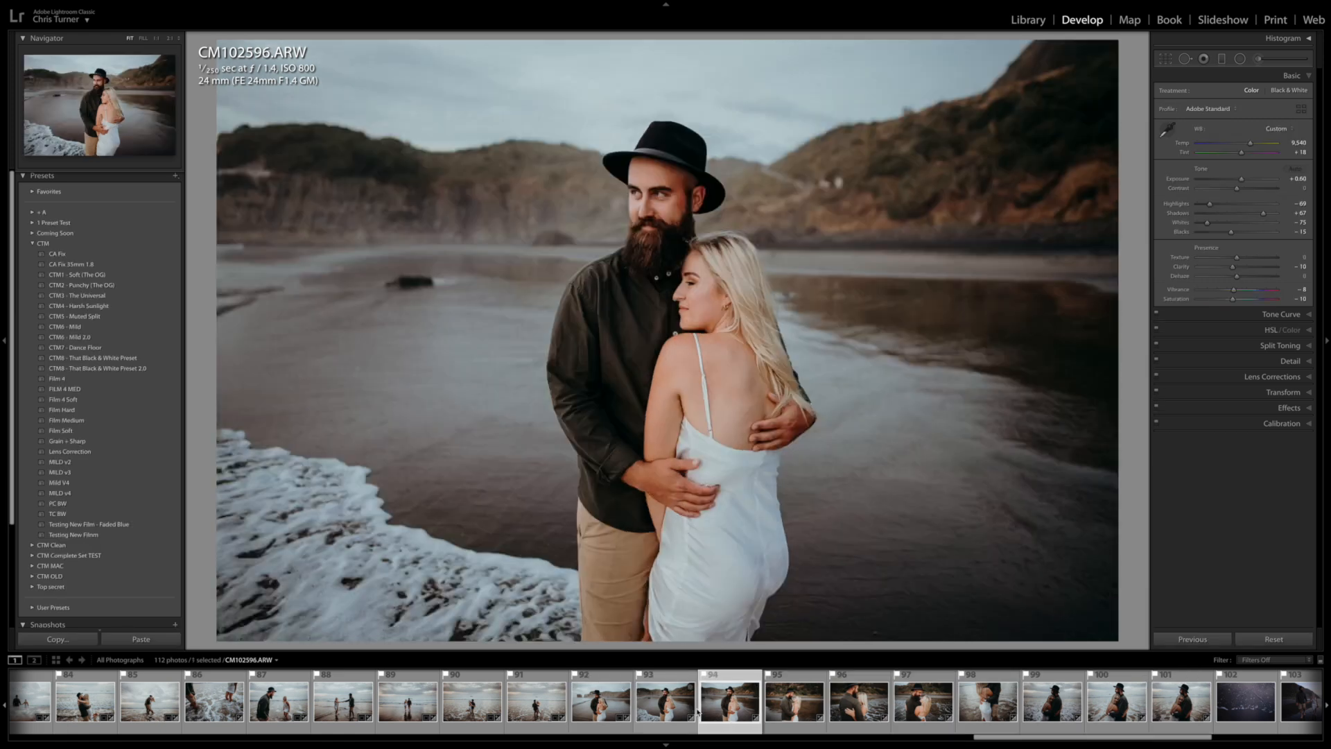
key(r)
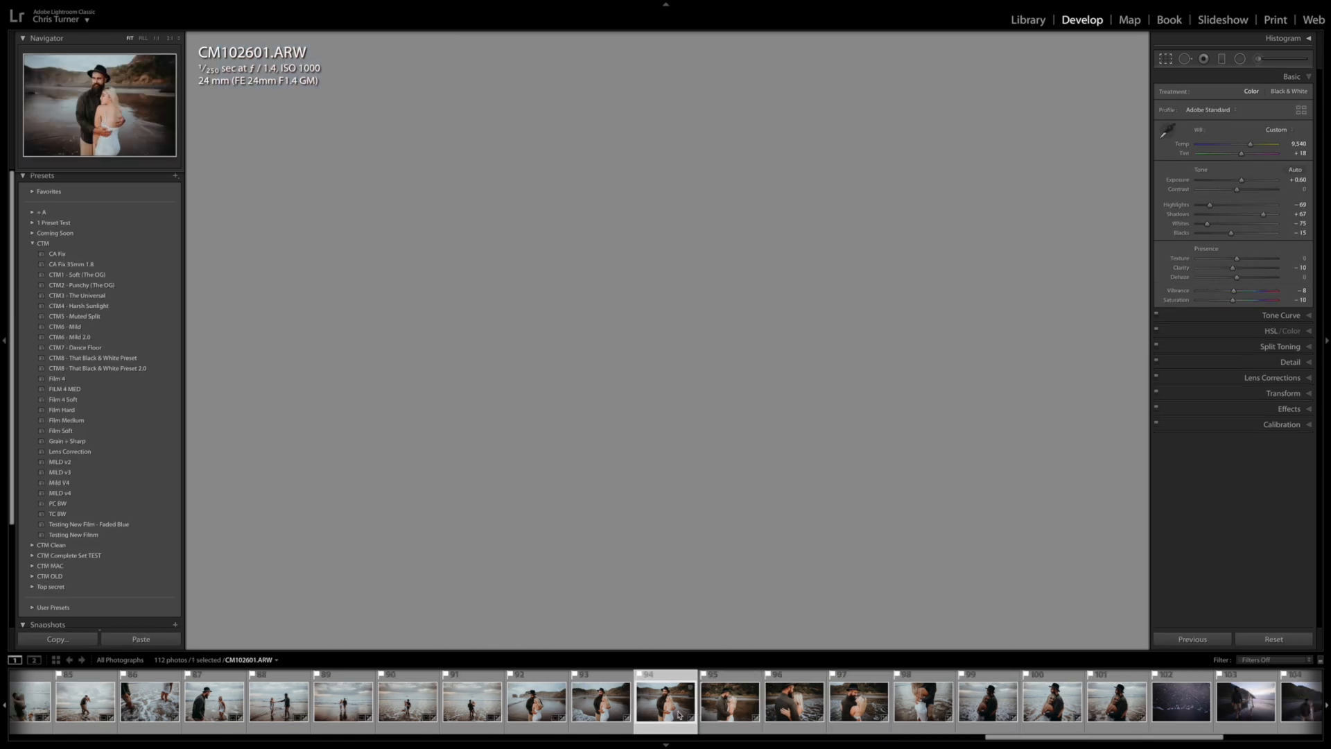
drag(1135, 380, 1134, 373)
key(r)
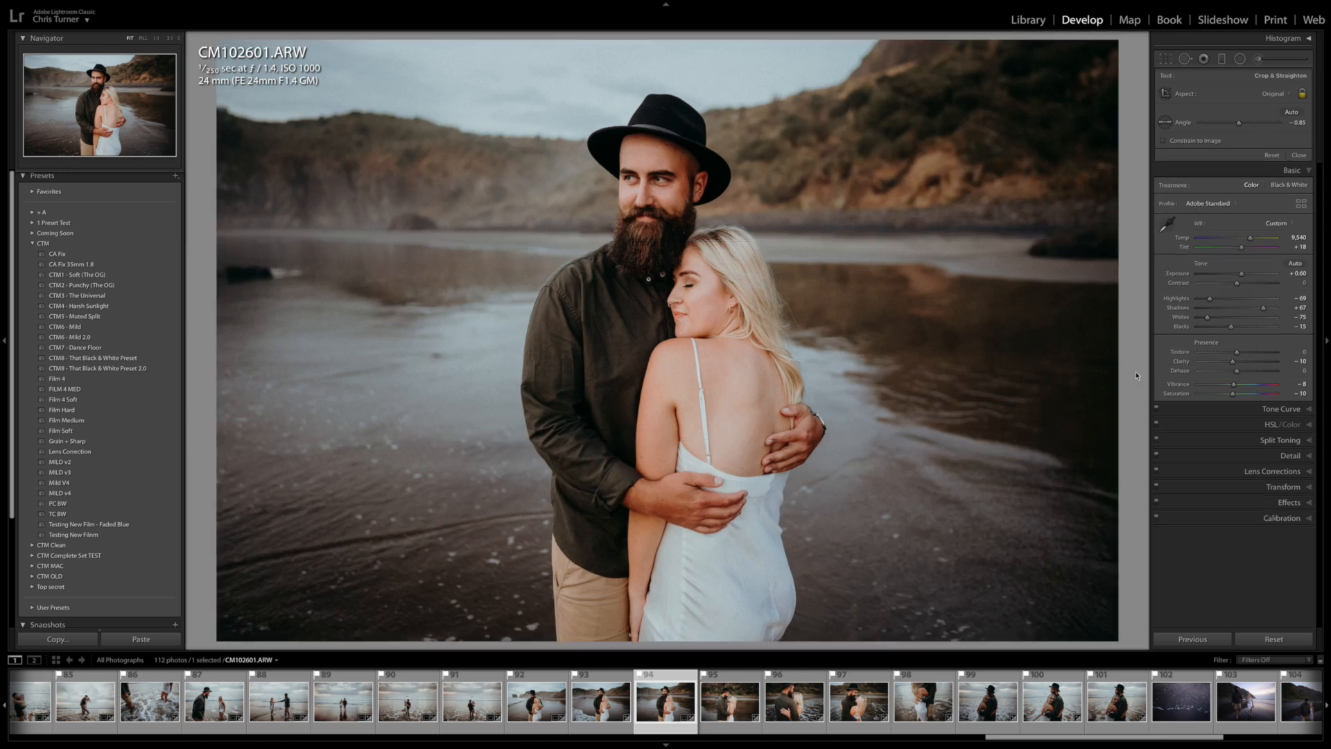
Step: Try a lower exposure on CM102608.ARW and raise it back again
key(Right)
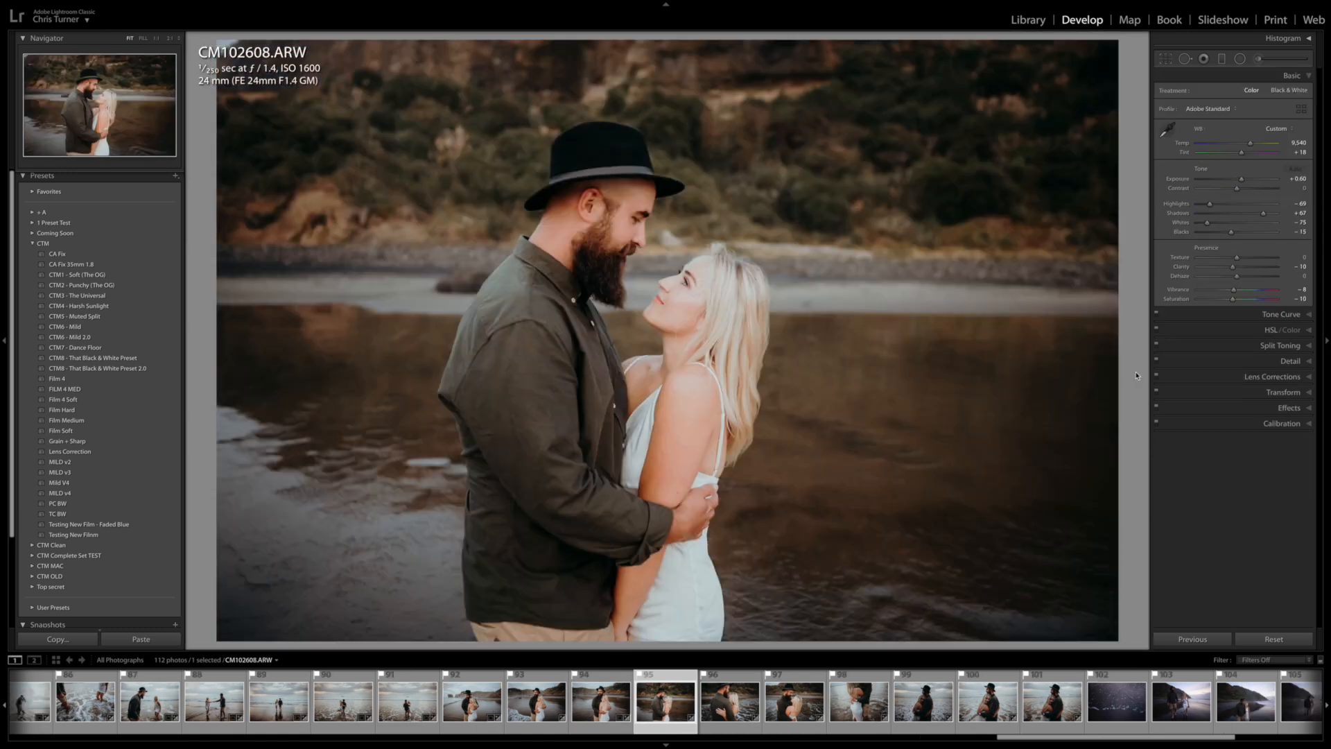
key(minus)
key(equal)
Step: Zoom in on the woman's hand and ring in CM102618.ARW to examine the focus and detail
key(Right)
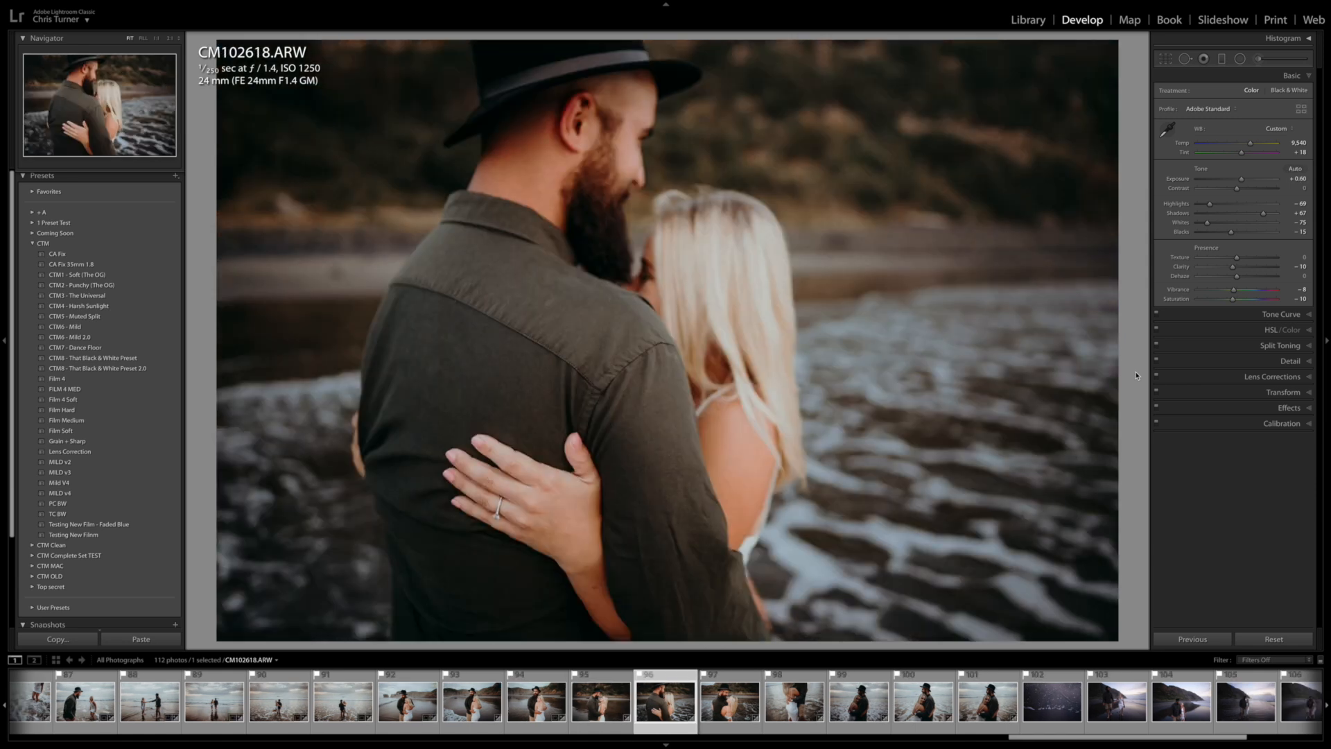
click(527, 520)
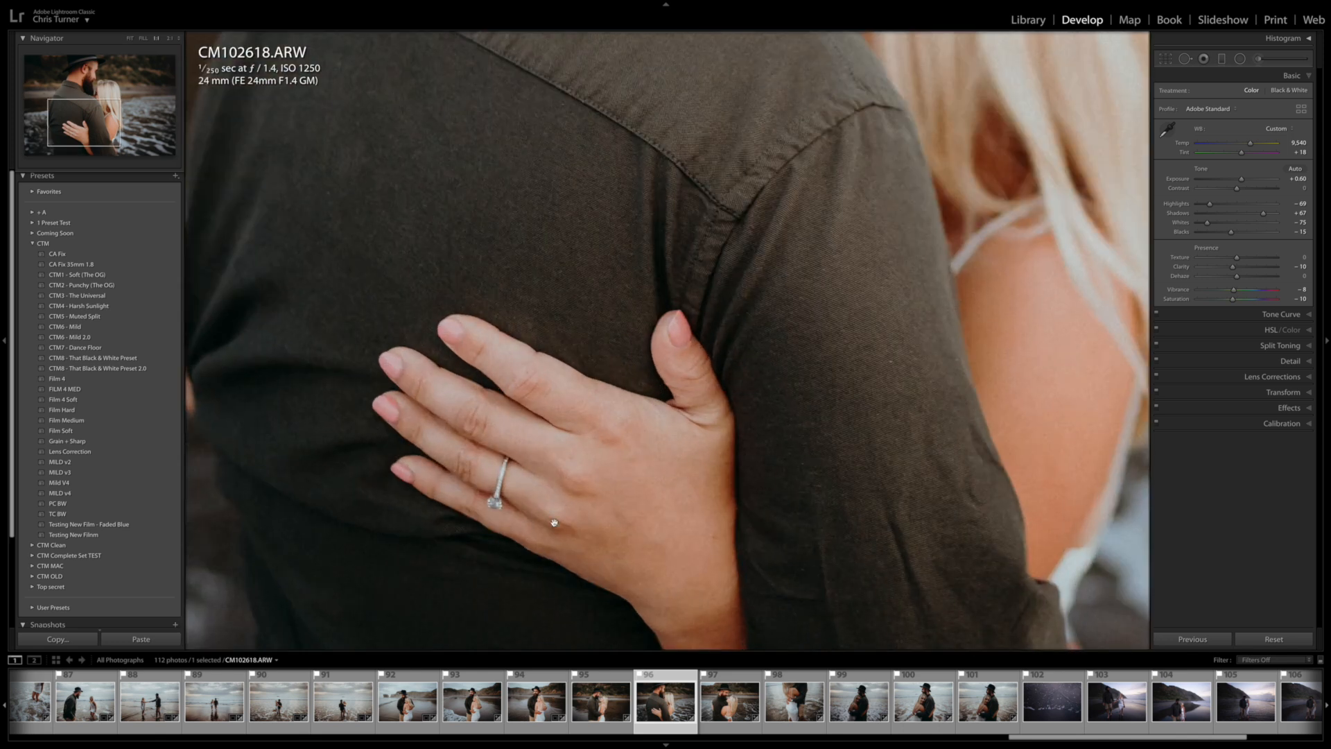
Step: Examine the hand and ring in CM102618.ARW, return to the full photo and crop it to a wide 16 x 9 aspect ratio
drag(600, 517, 655, 377)
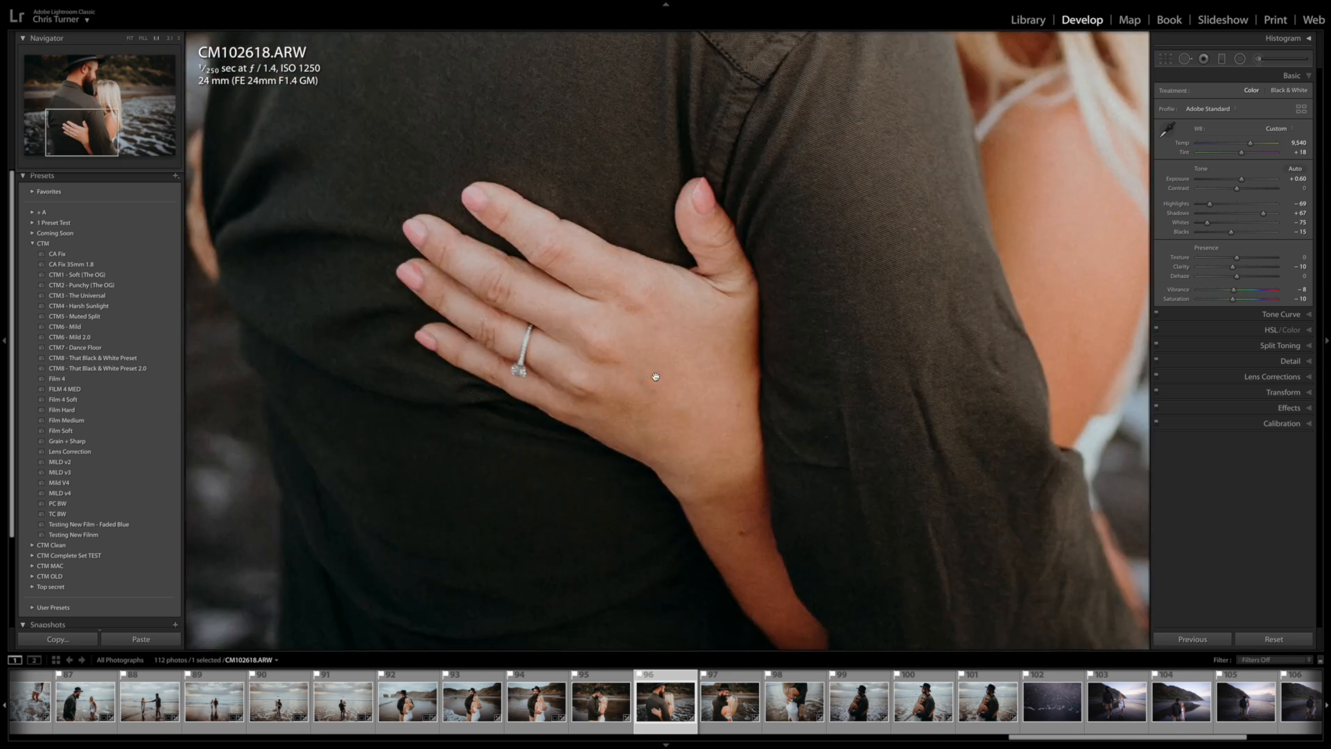
click(879, 367)
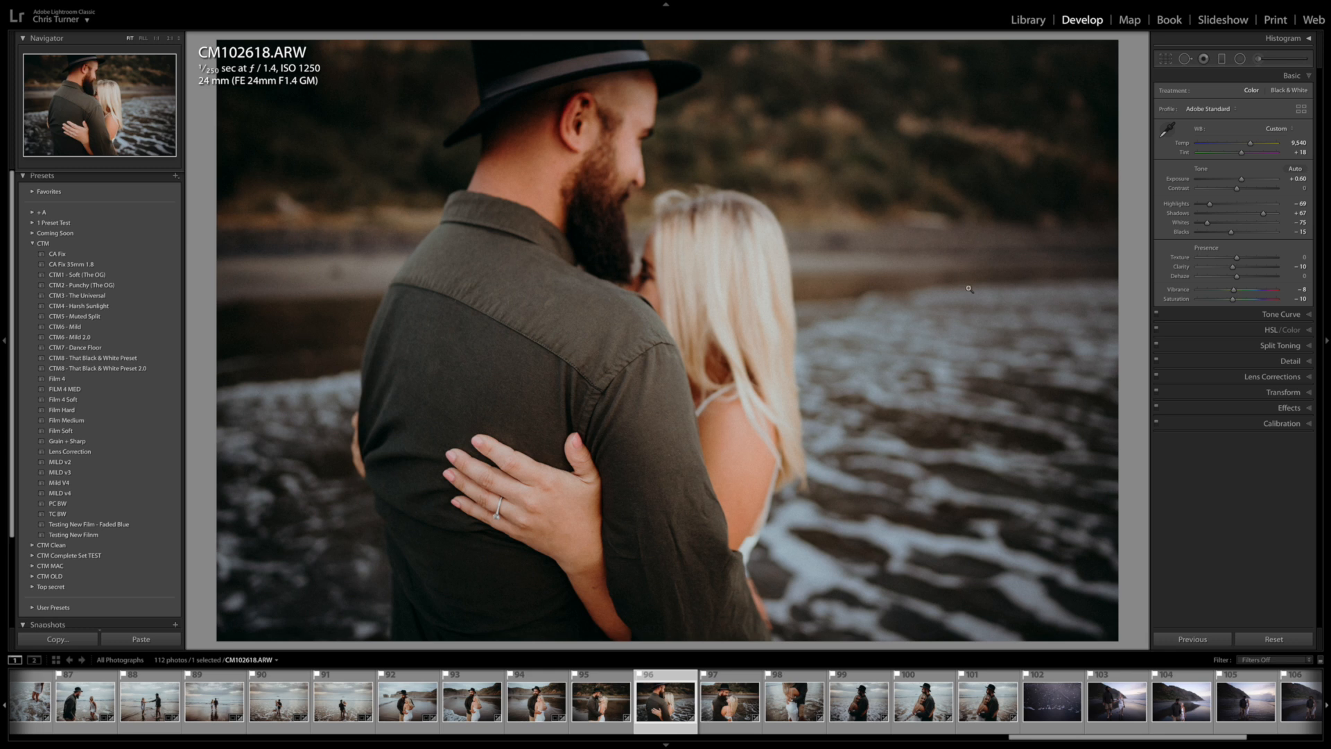
click(1166, 58)
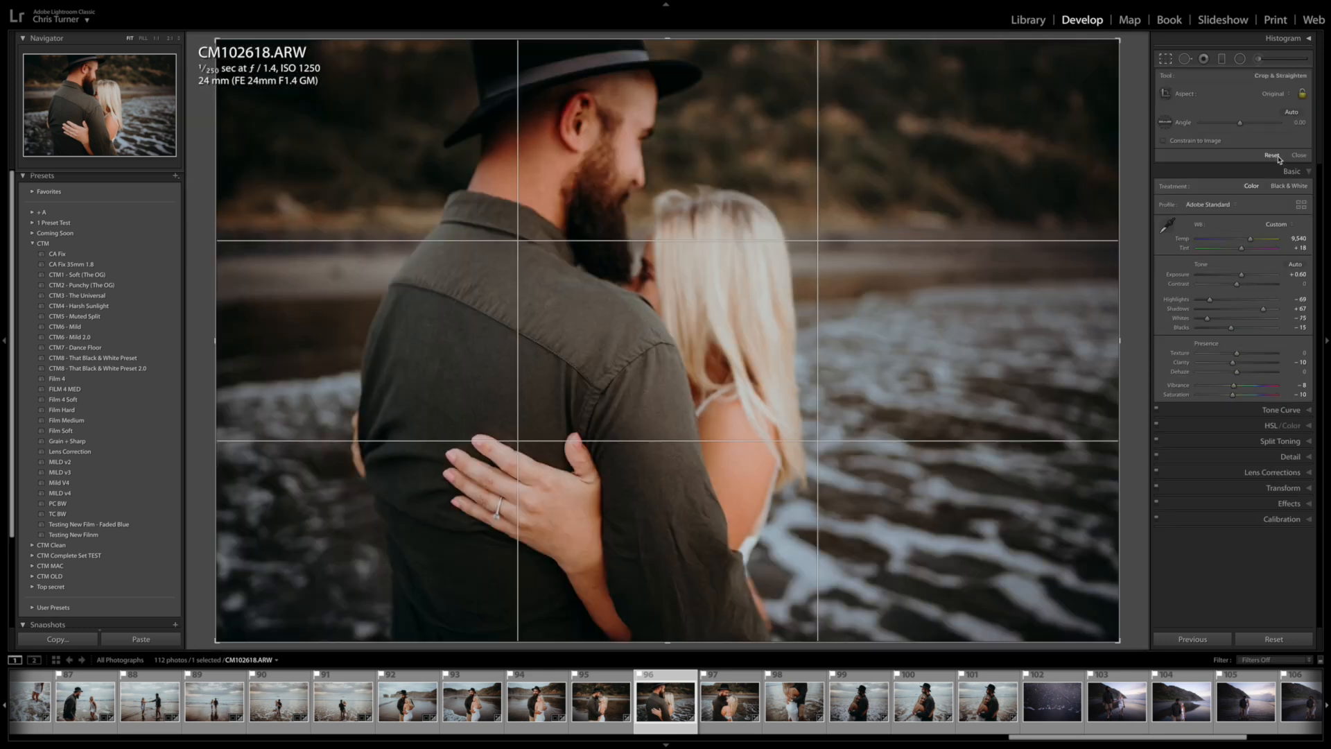
click(1273, 95)
click(1250, 163)
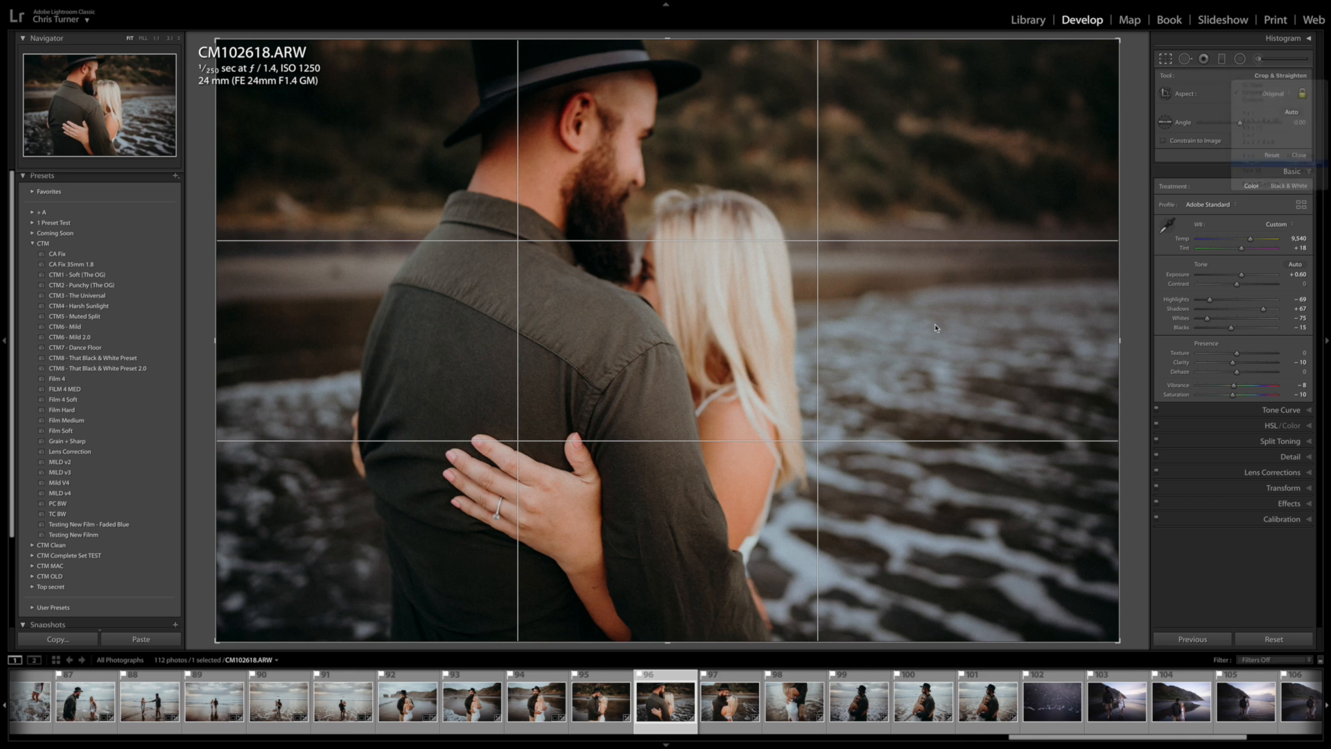
key(Return)
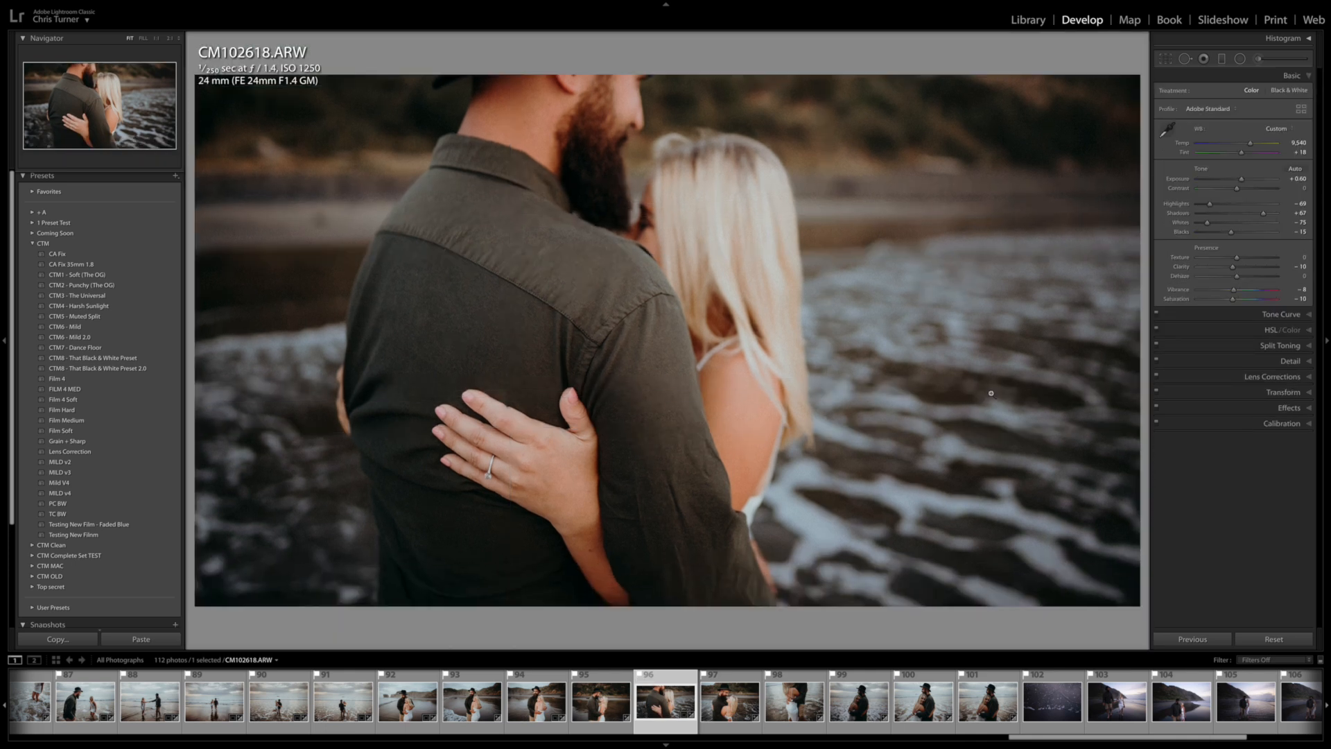
Step: Tighten and reposition the crop of CM102630.ARW slightly from its edge
key(Right)
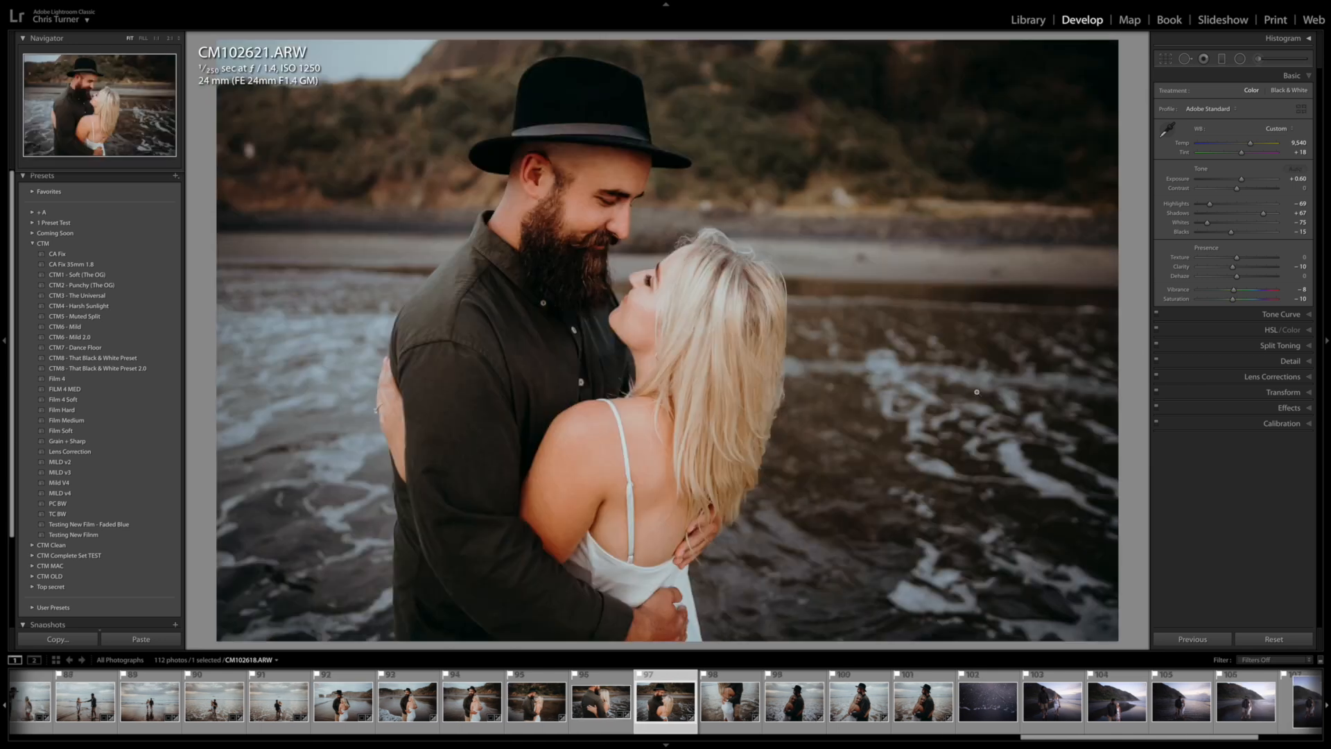
key(Right)
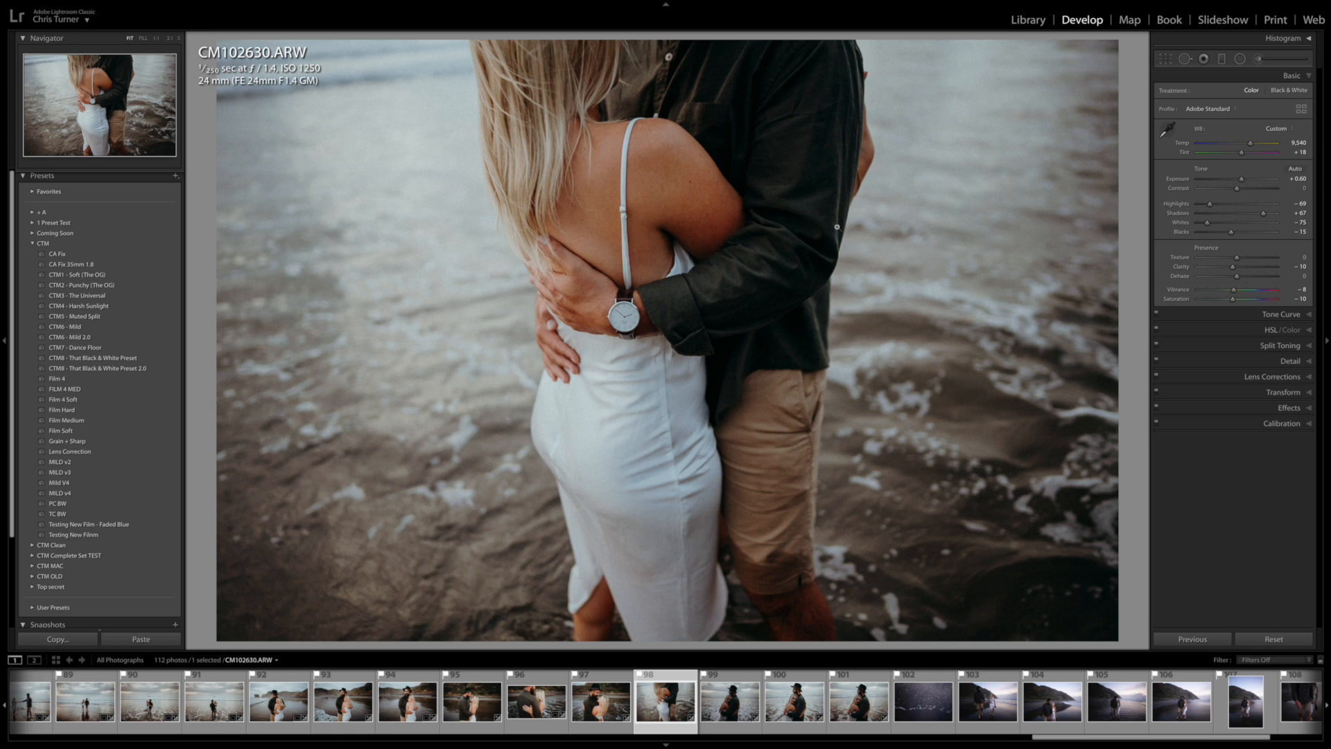
key(r)
drag(217, 328, 237, 330)
drag(1111, 339, 1110, 350)
key(r)
Step: Brighten CM102639.ARW to exposure +1.20 with highlights at -79, and straighten its horizon
key(Right)
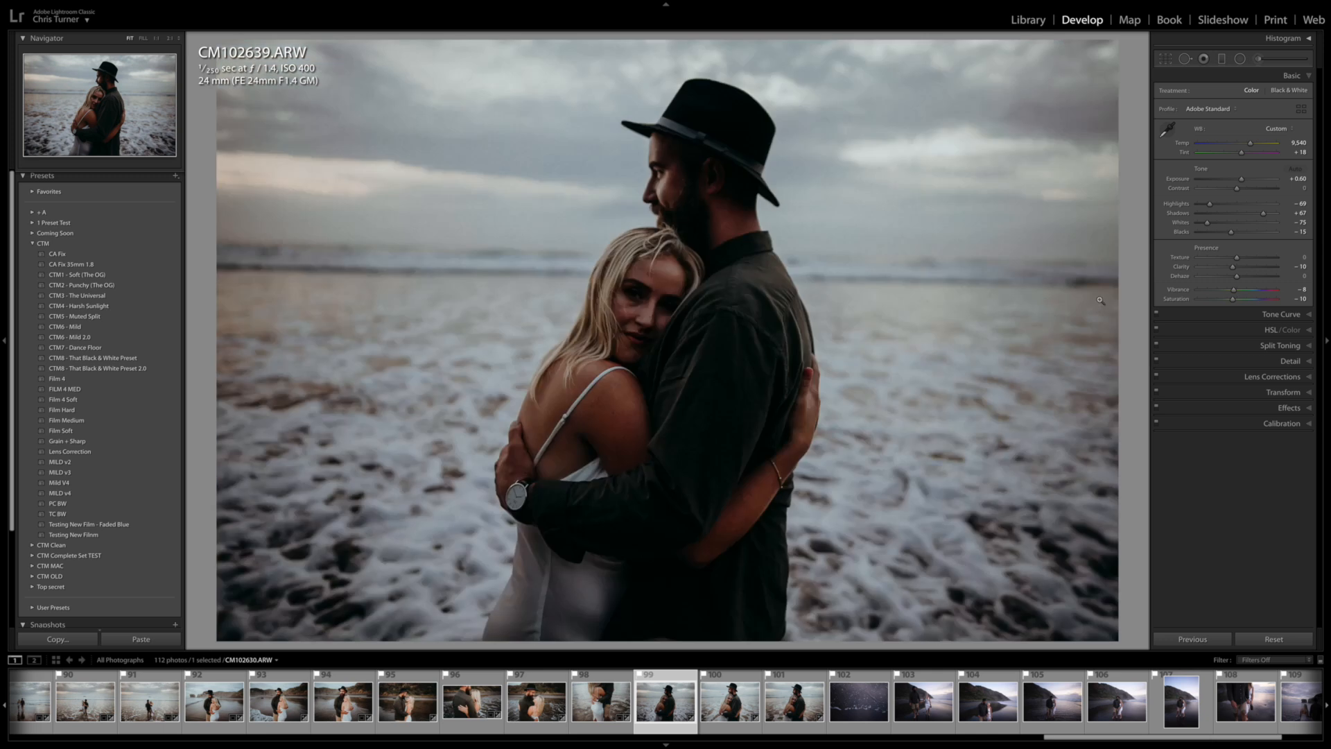
mouse_move(1250, 183)
mouse_down()
mouse_move(1211, 207)
mouse_move(1248, 180)
mouse_up()
key(r)
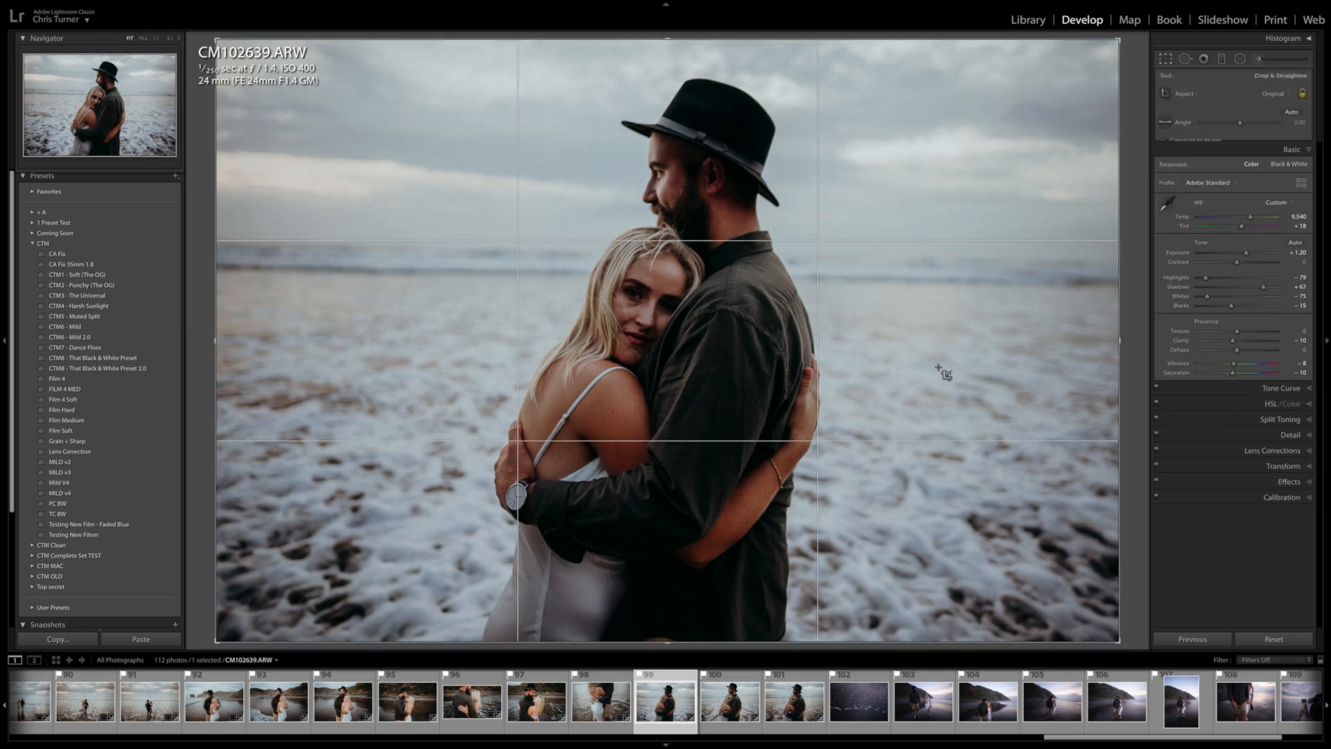
drag(982, 309, 983, 316)
key(r)
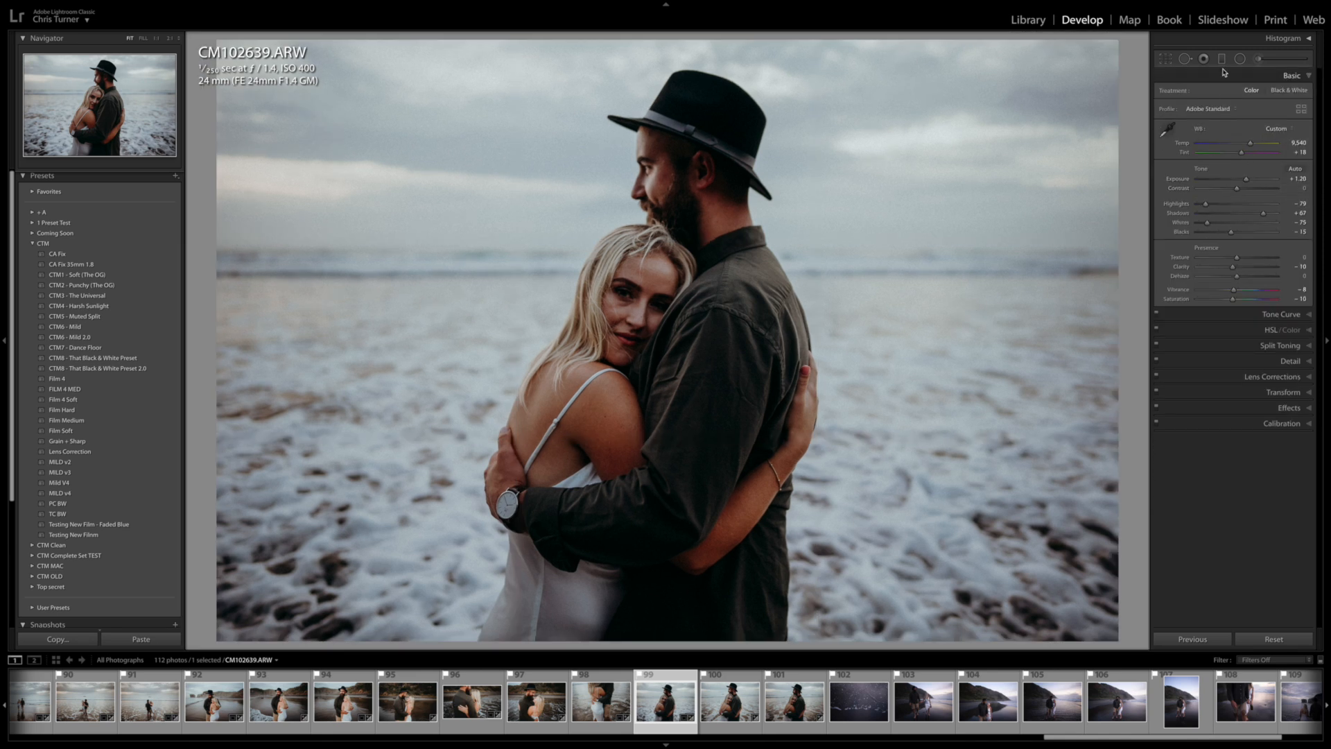
Step: Add a large inverted radial filter centred on the couple in CM102639.ARW with exposure 0.54 and slightly raised shadows
click(1241, 58)
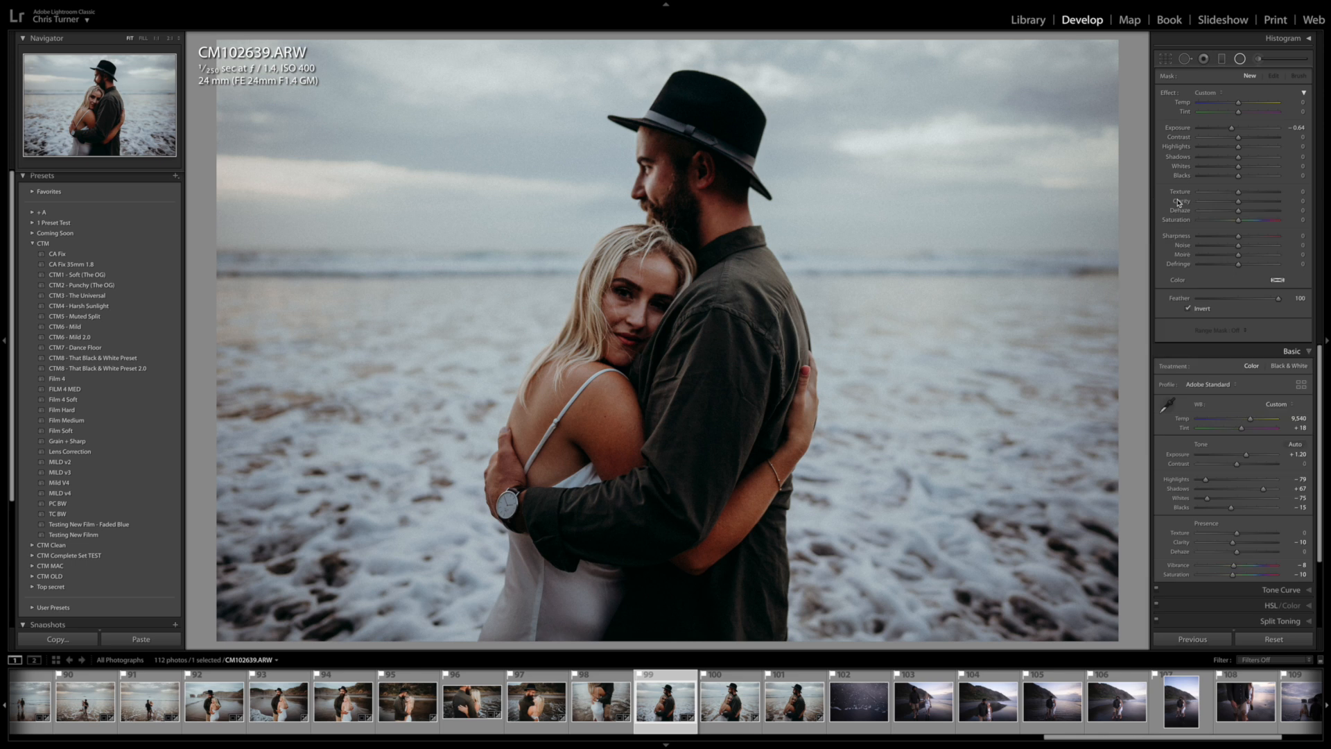
drag(1239, 129, 1243, 129)
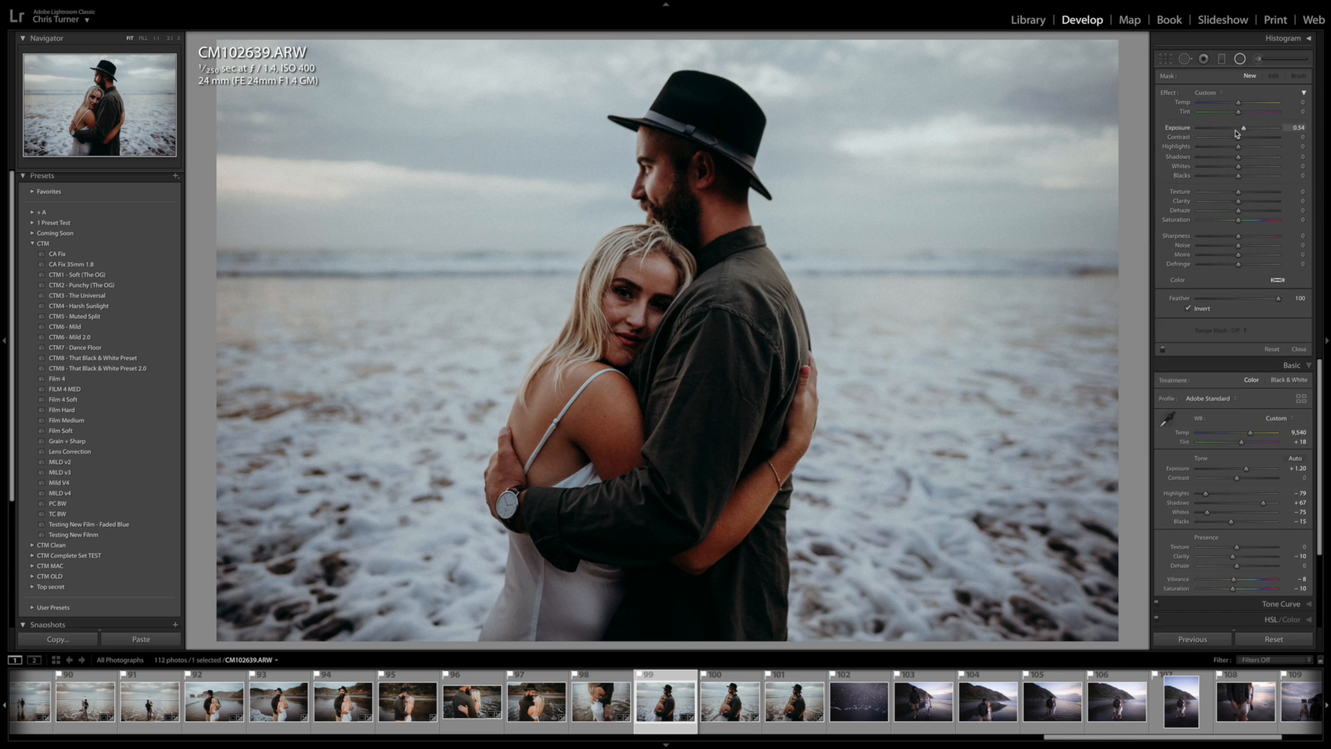
drag(667, 368, 1265, 618)
mouse_move(977, 382)
mouse_down()
mouse_move(957, 449)
mouse_move(966, 384)
mouse_move(982, 423)
mouse_move(980, 407)
mouse_up()
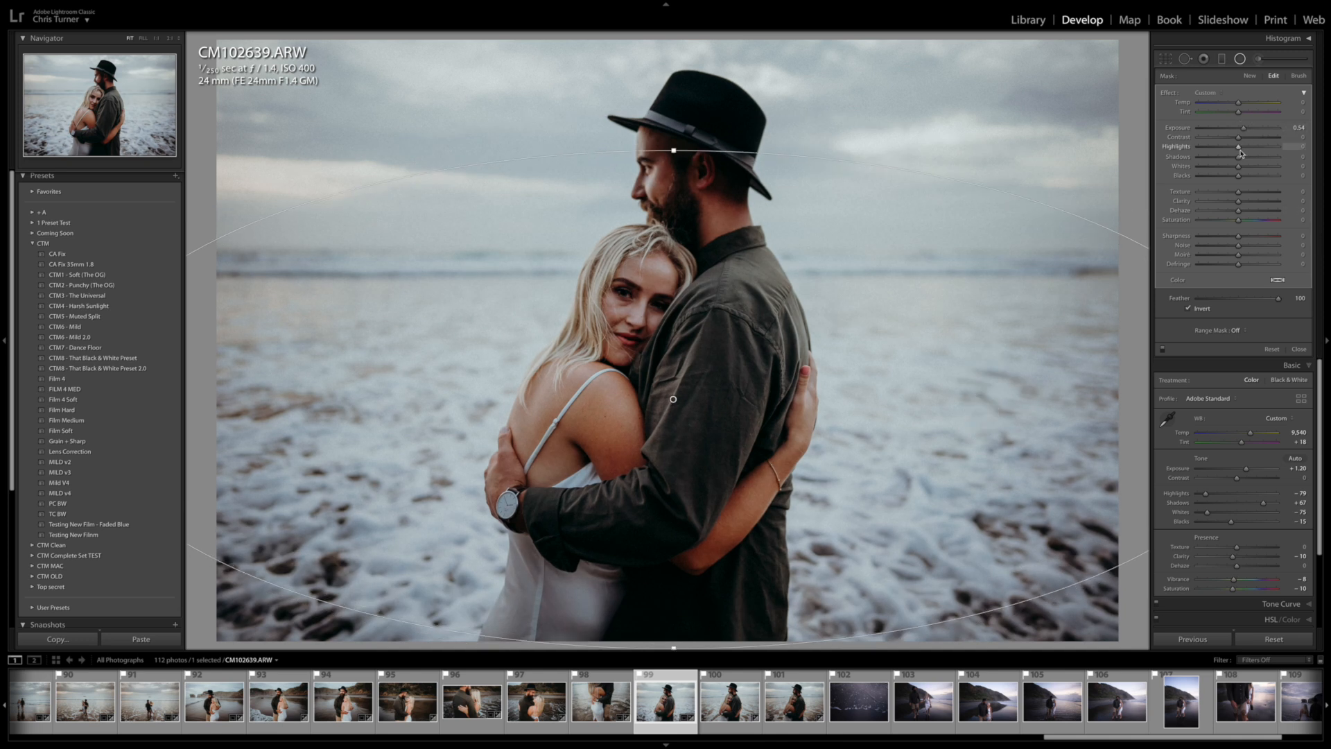
mouse_move(1239, 157)
mouse_down()
mouse_move(1229, 149)
mouse_move(1243, 159)
mouse_up()
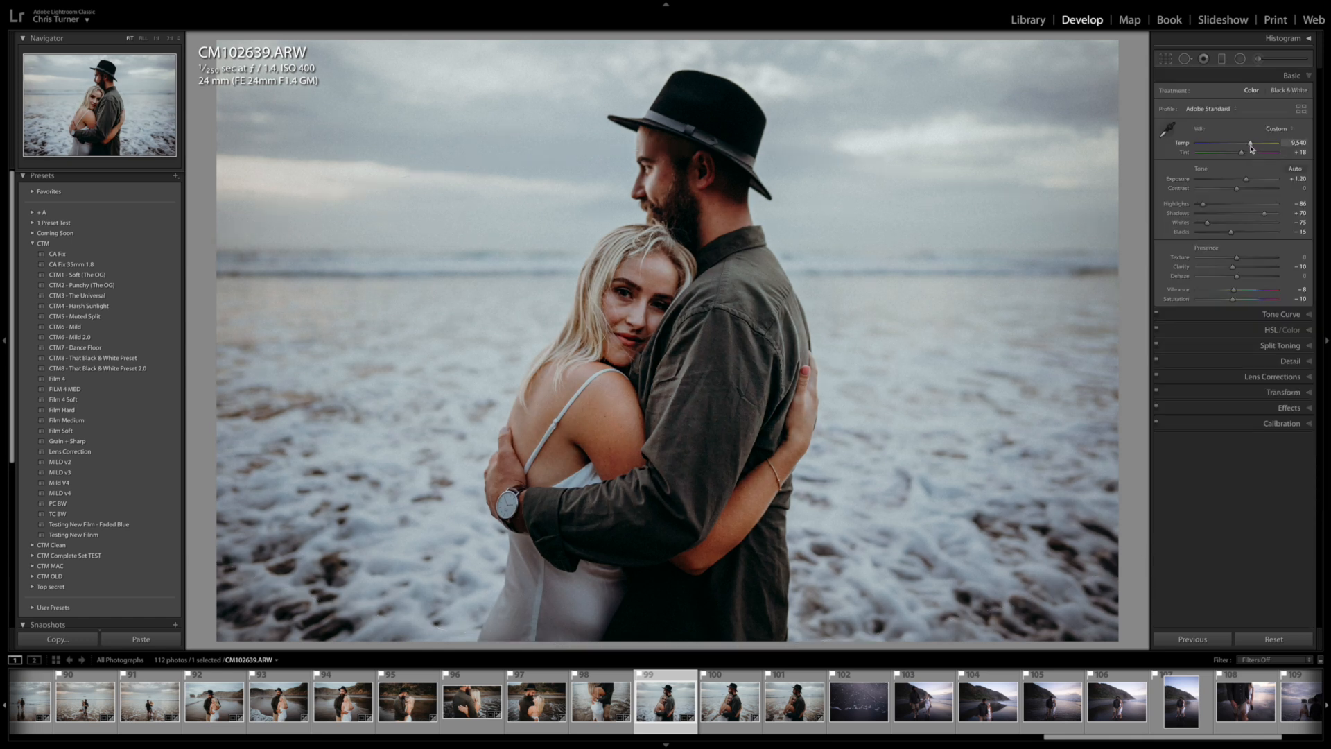
Step: Warm CM102639.ARW to a temperature of 12,111 and set exposure to +1.30 and highlights to -94
drag(1256, 144, 1257, 144)
key(r)
key(r)
key(equal)
drag(1203, 205, 1201, 207)
Step: Copy the develop settings of CM102639.ARW and paste them onto CM102644.ARW
key(ctrl+shift+c)
key(Return)
key(Right)
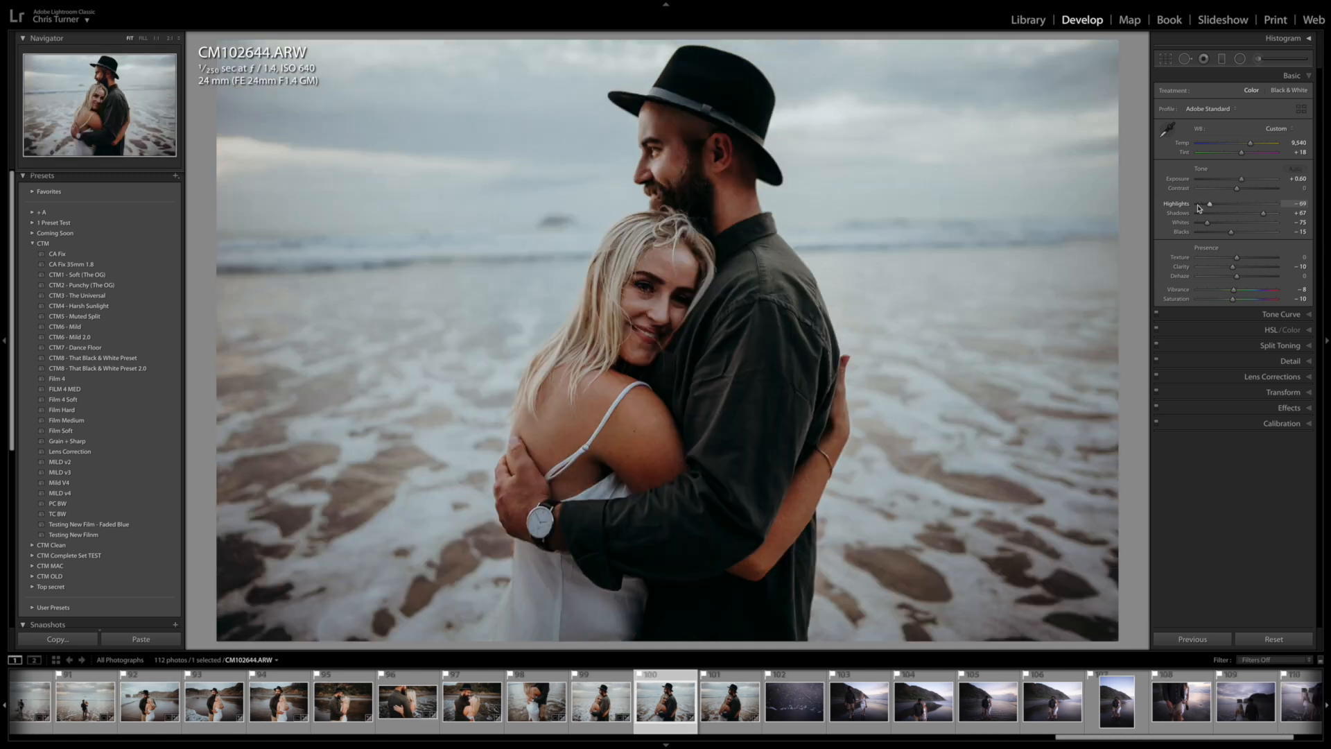
key(ctrl+shift+v)
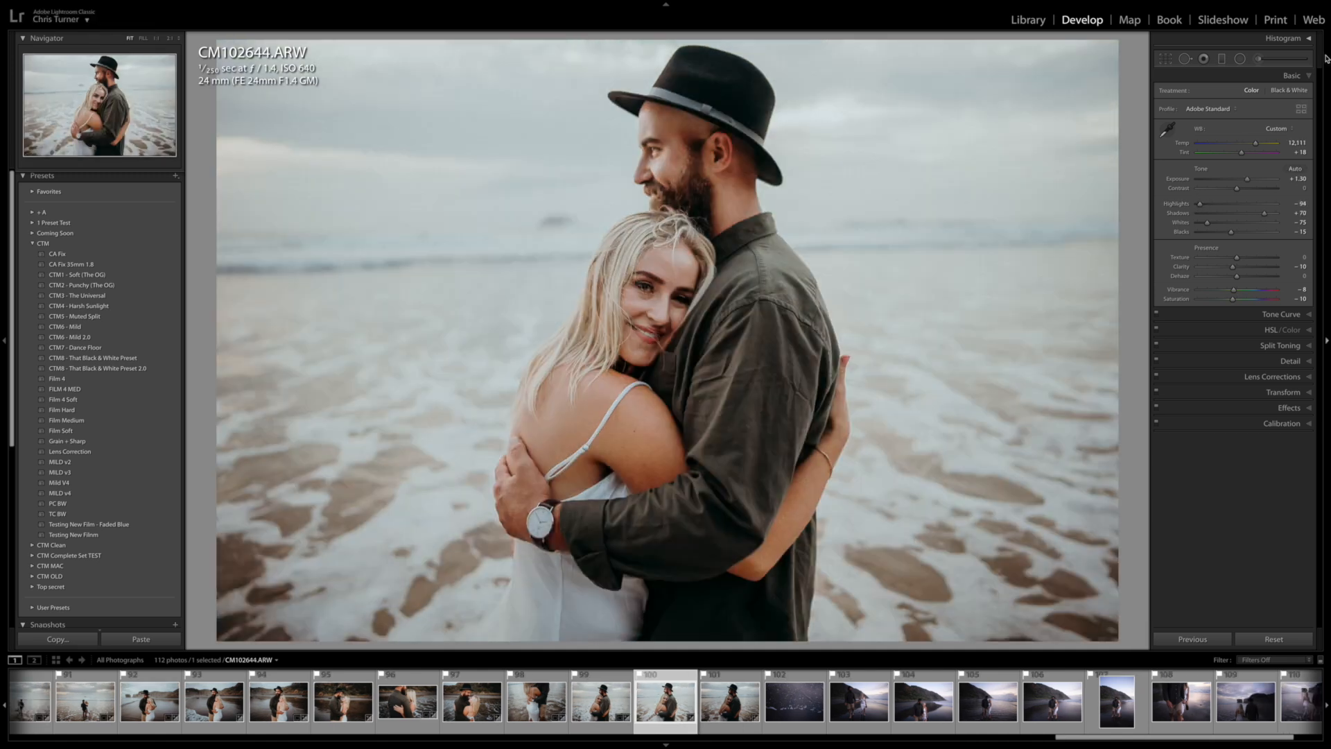
Step: Set the exposure of CM102644.ARW to +1.05 and straighten its horizon
drag(1248, 180, 1246, 184)
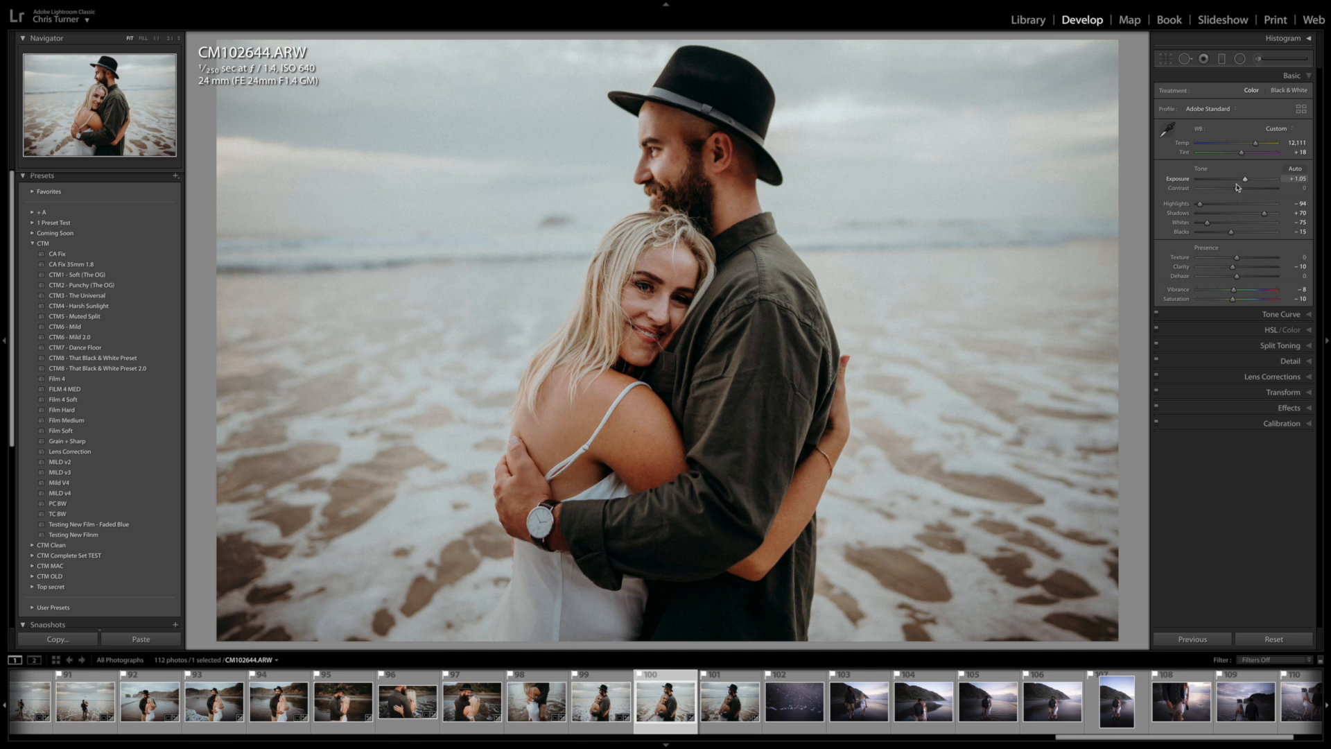
key(r)
drag(1133, 221, 1132, 230)
drag(989, 227, 972, 240)
key(Return)
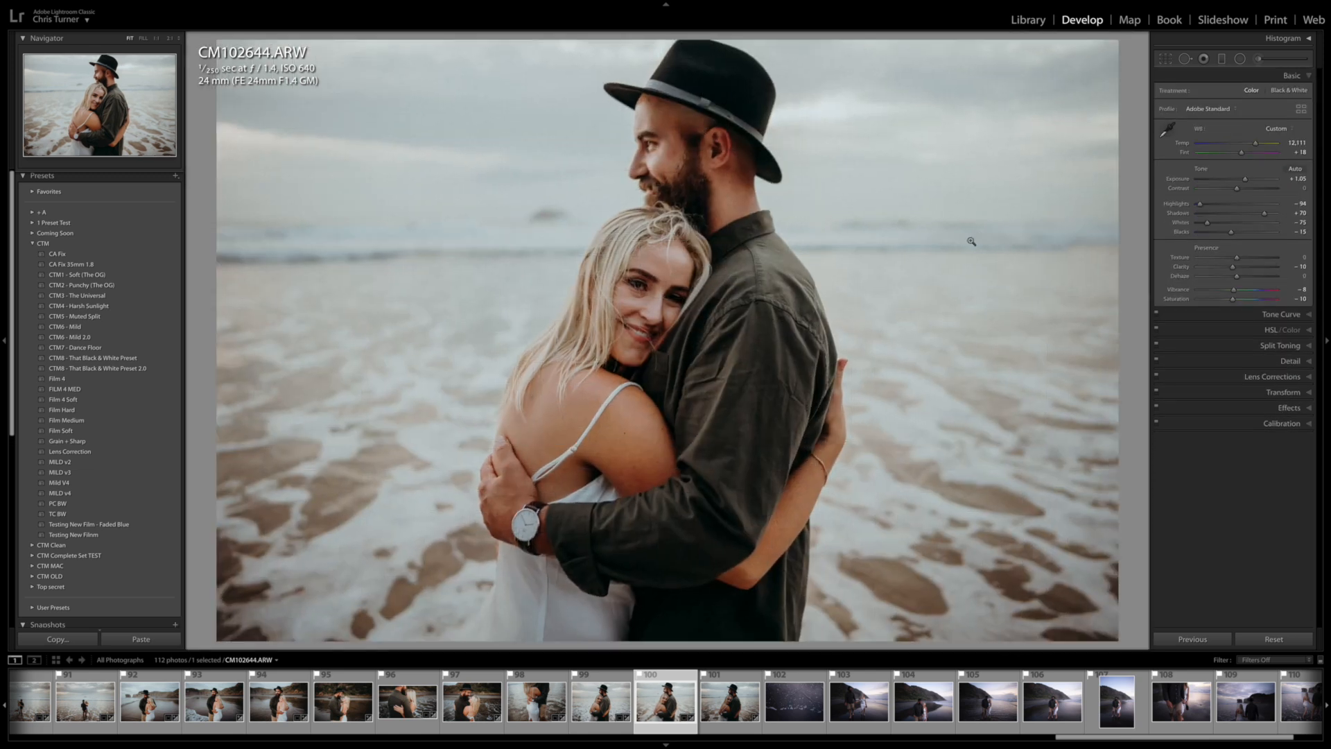
Step: Paste the copied settings onto CM102648.ARW, then fine-tune it with a 0.09 straighten angle and one step less exposure
key(Right)
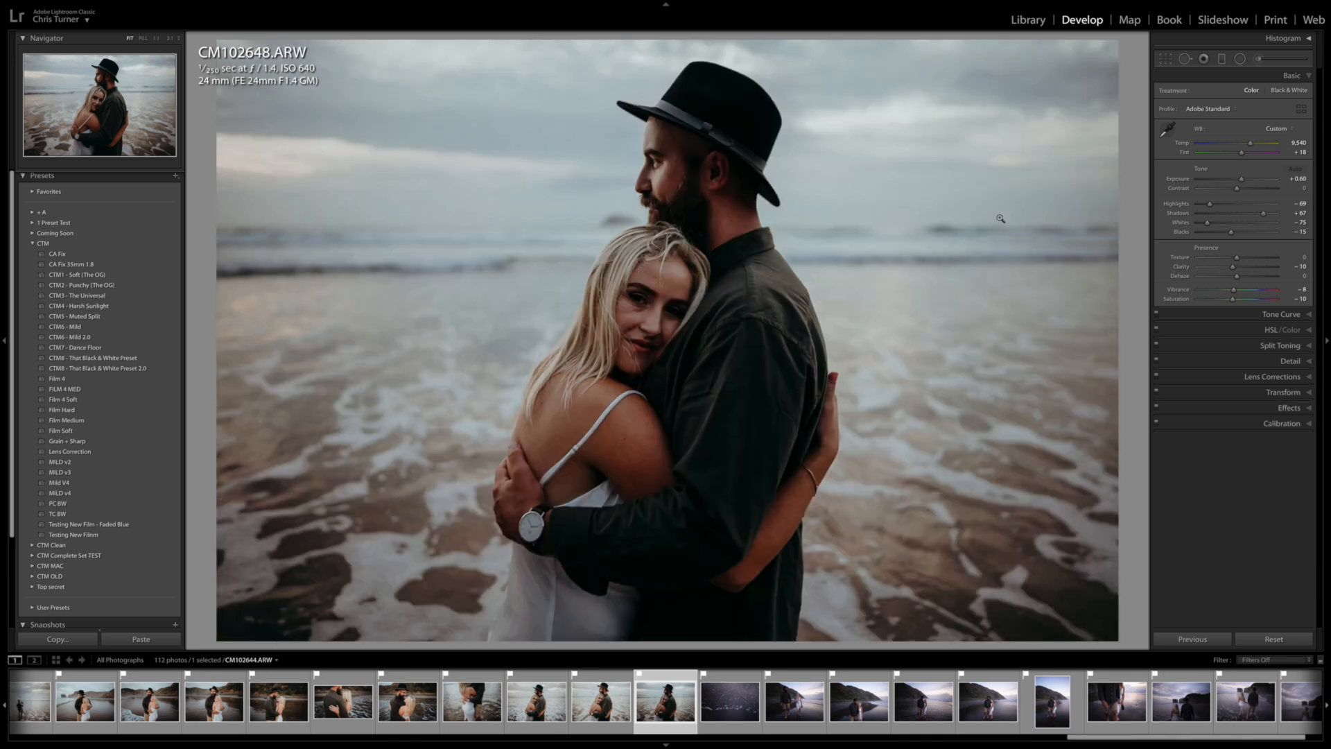
key(ctrl+shift+v)
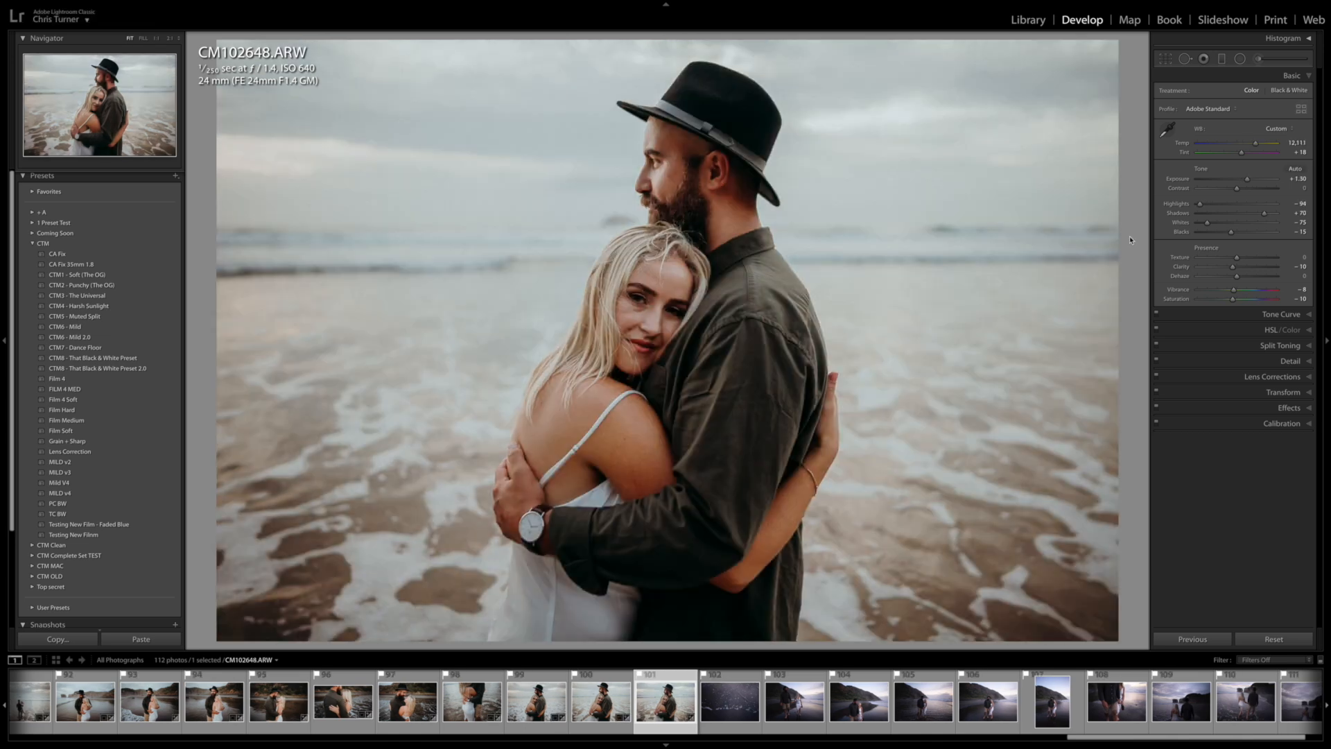
key(r)
key(r)
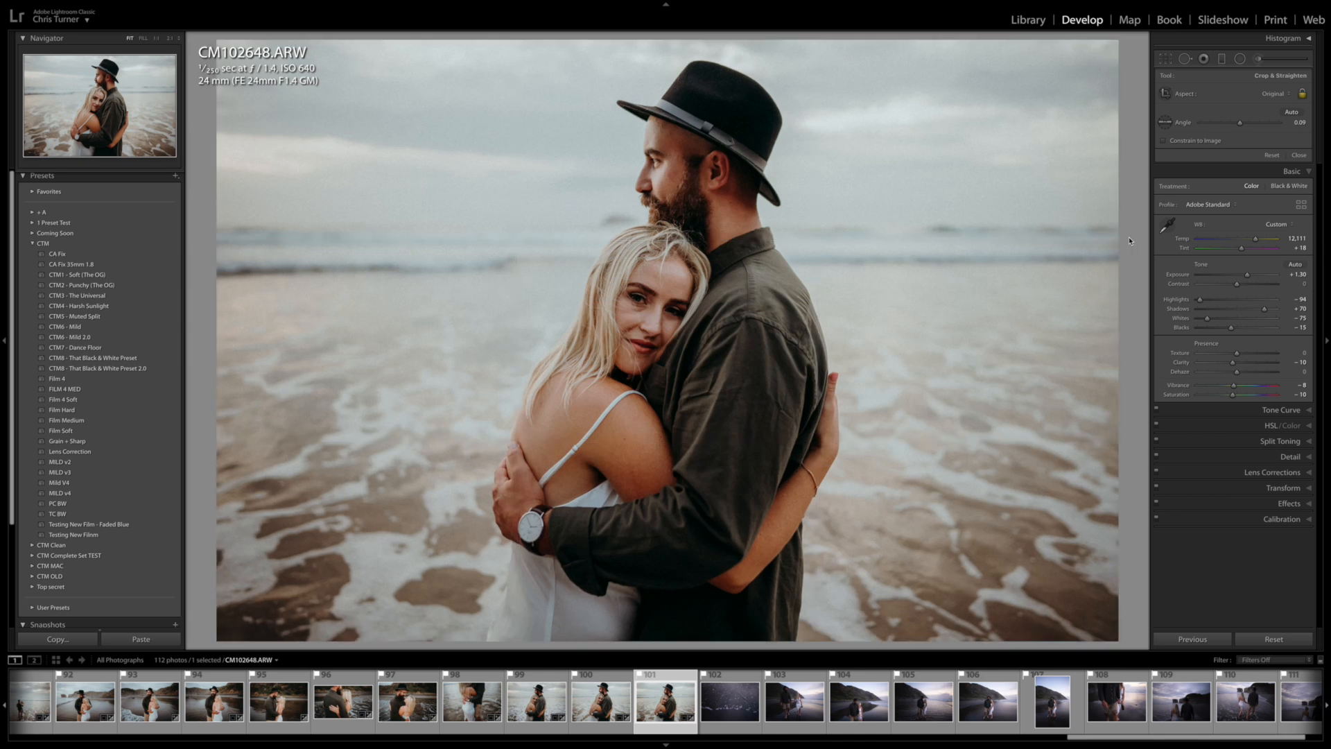
key(minus)
Step: Paste the copied settings onto CM102660.ARW, then set its exposure to +0.90 and its straighten angle to -2.20
key(Right)
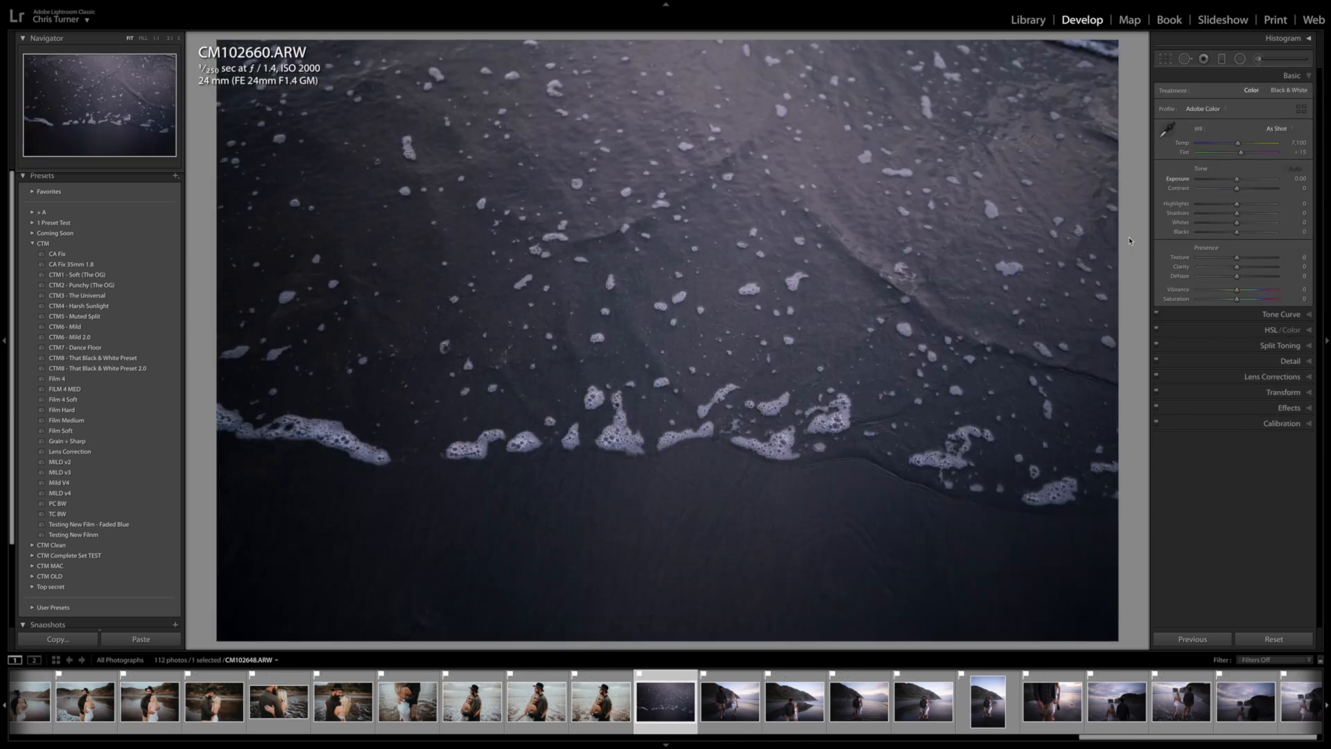
key(ctrl+shift+v)
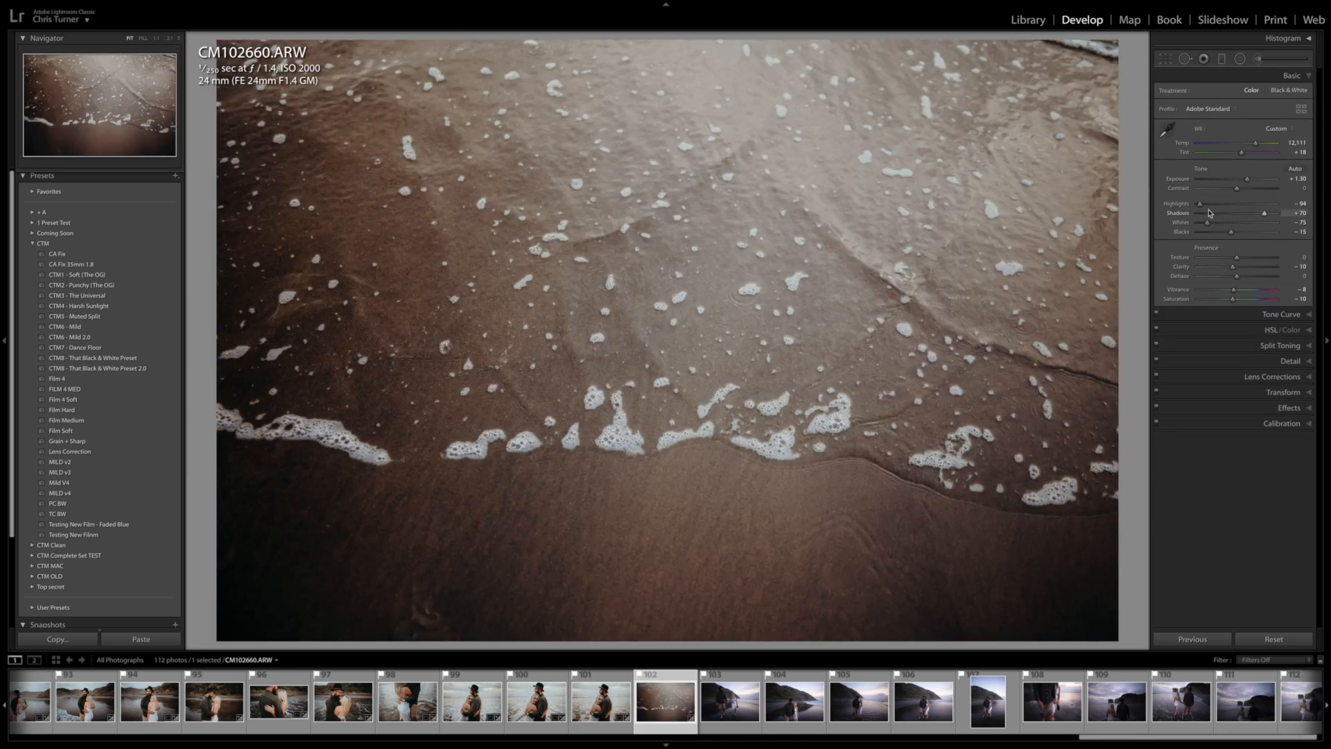
drag(1246, 182, 1243, 182)
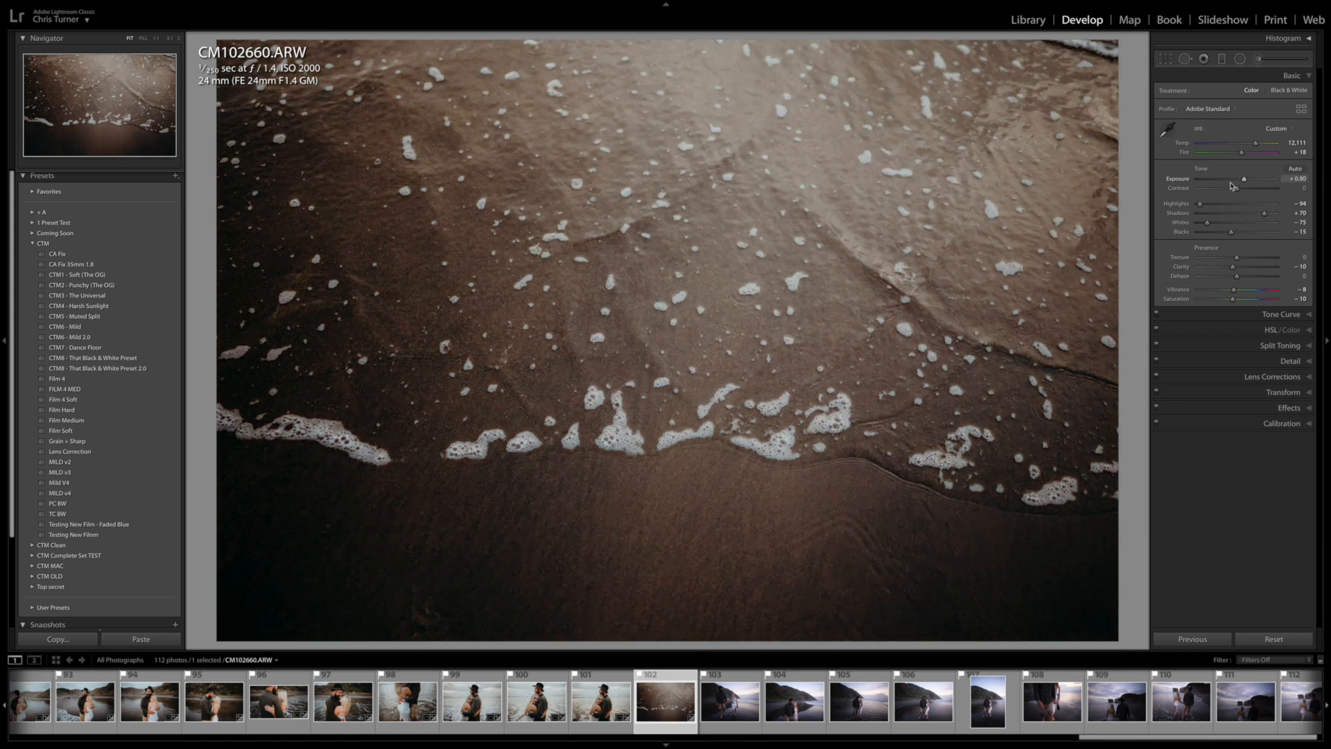
key(r)
drag(1135, 295, 1143, 278)
key(r)
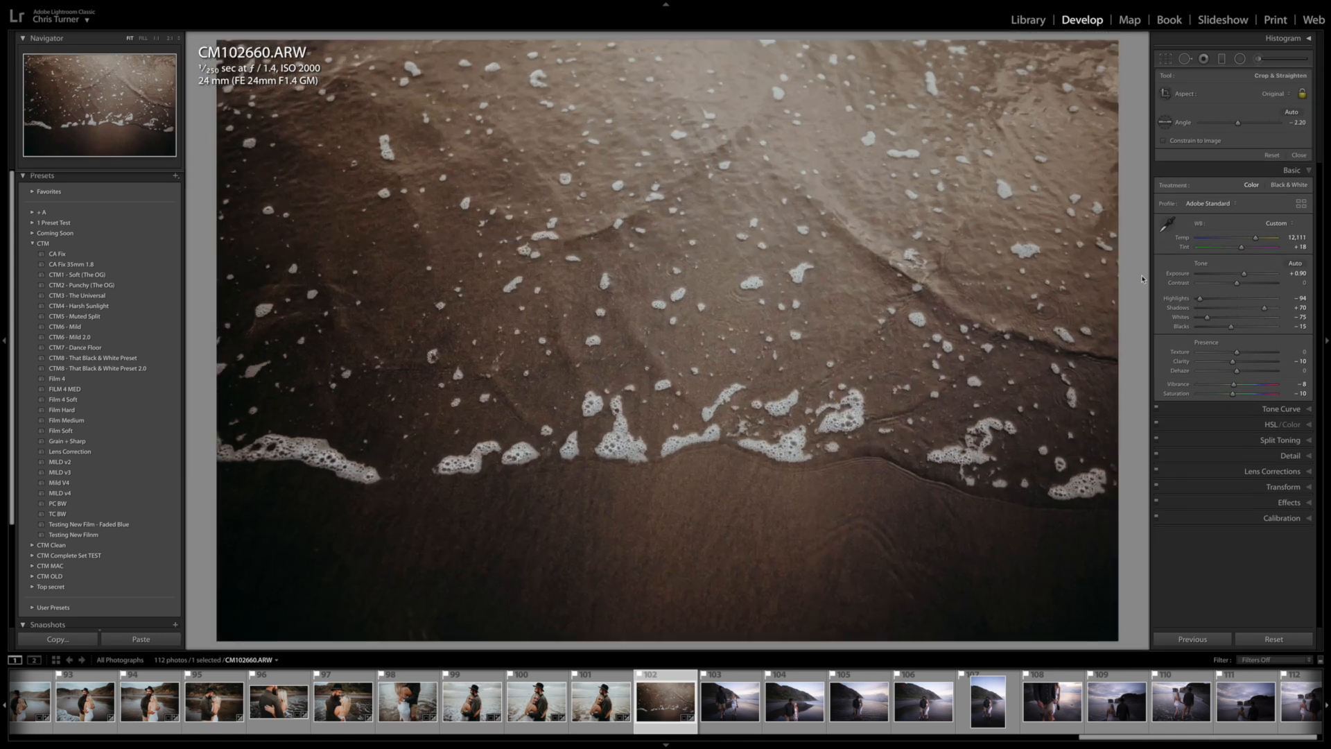
Step: Paste the copied settings onto CM102664.ARW and reduce its exposure to +0.90 and temperature to 9,220
key(Right)
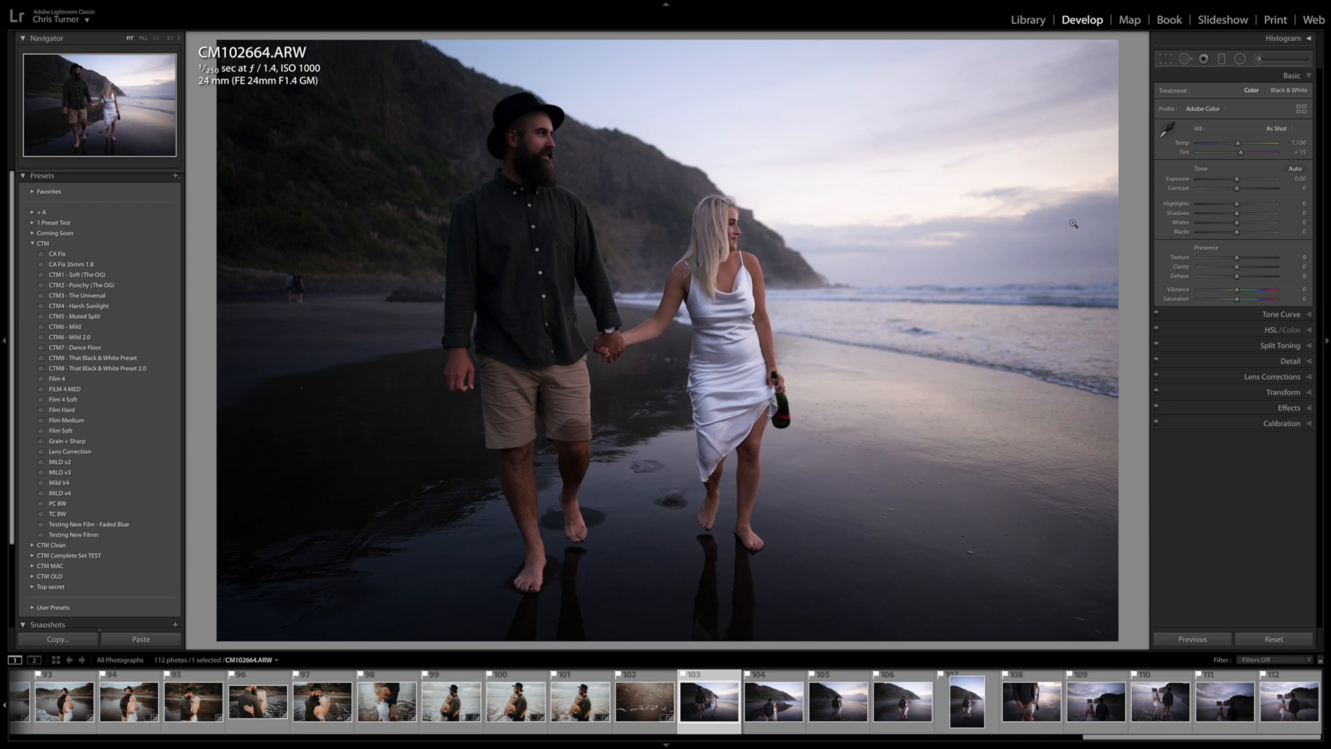
key(ctrl+shift+v)
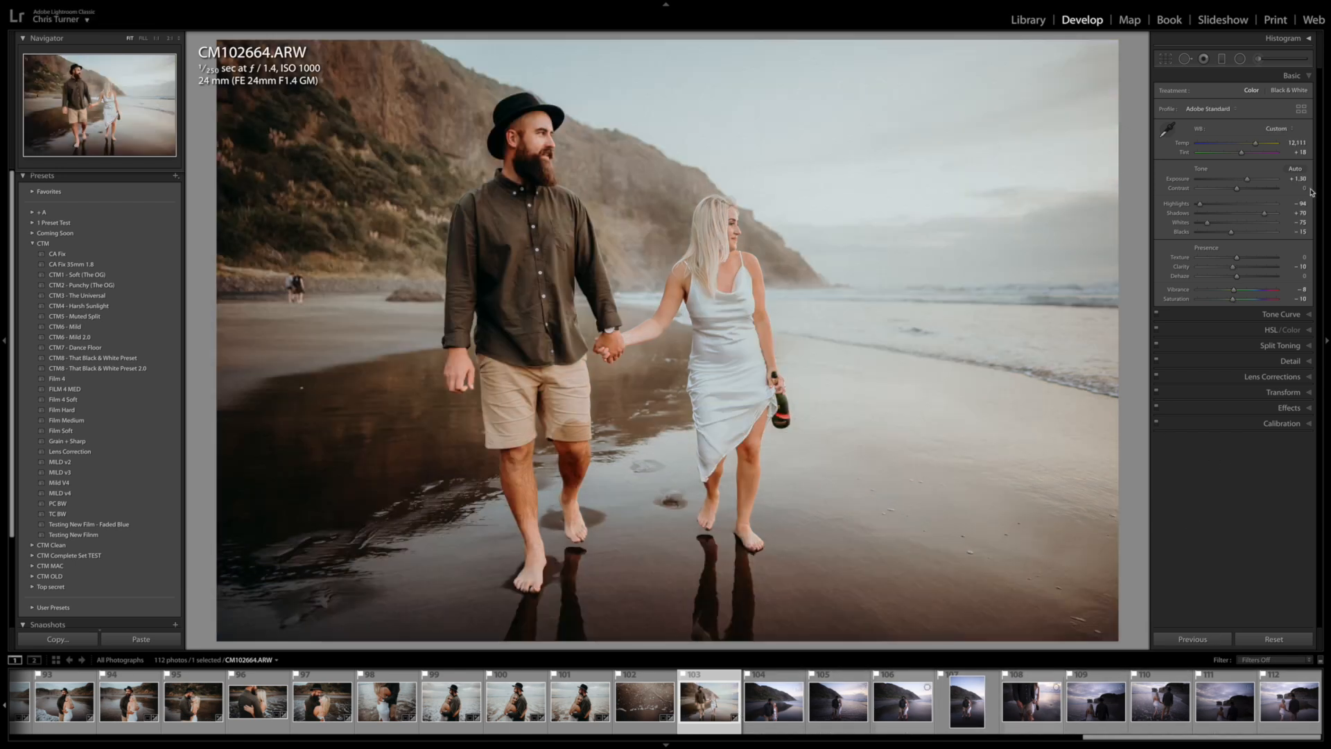
drag(1247, 181, 1252, 148)
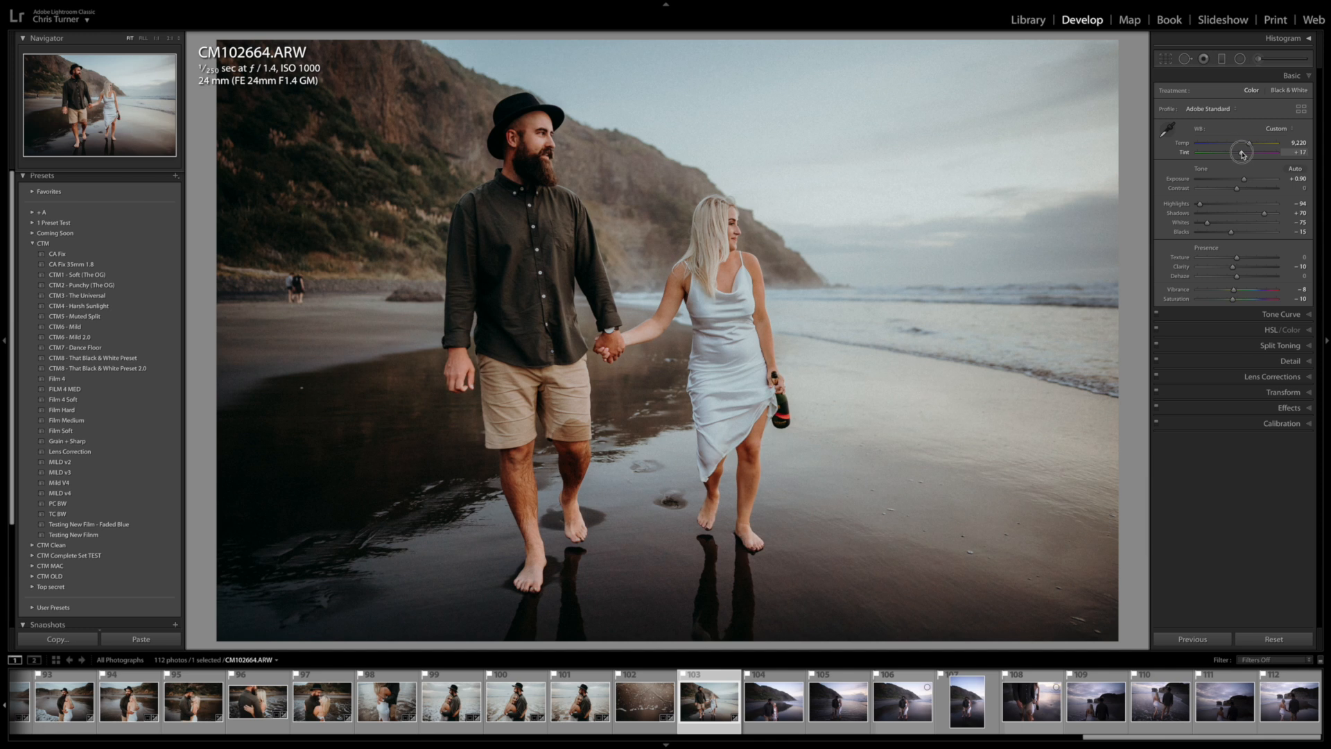
Step: Straighten CM102664.ARW and refine it to temperature 9,045, tint +20, highlights -90 and shadows +62
key(r)
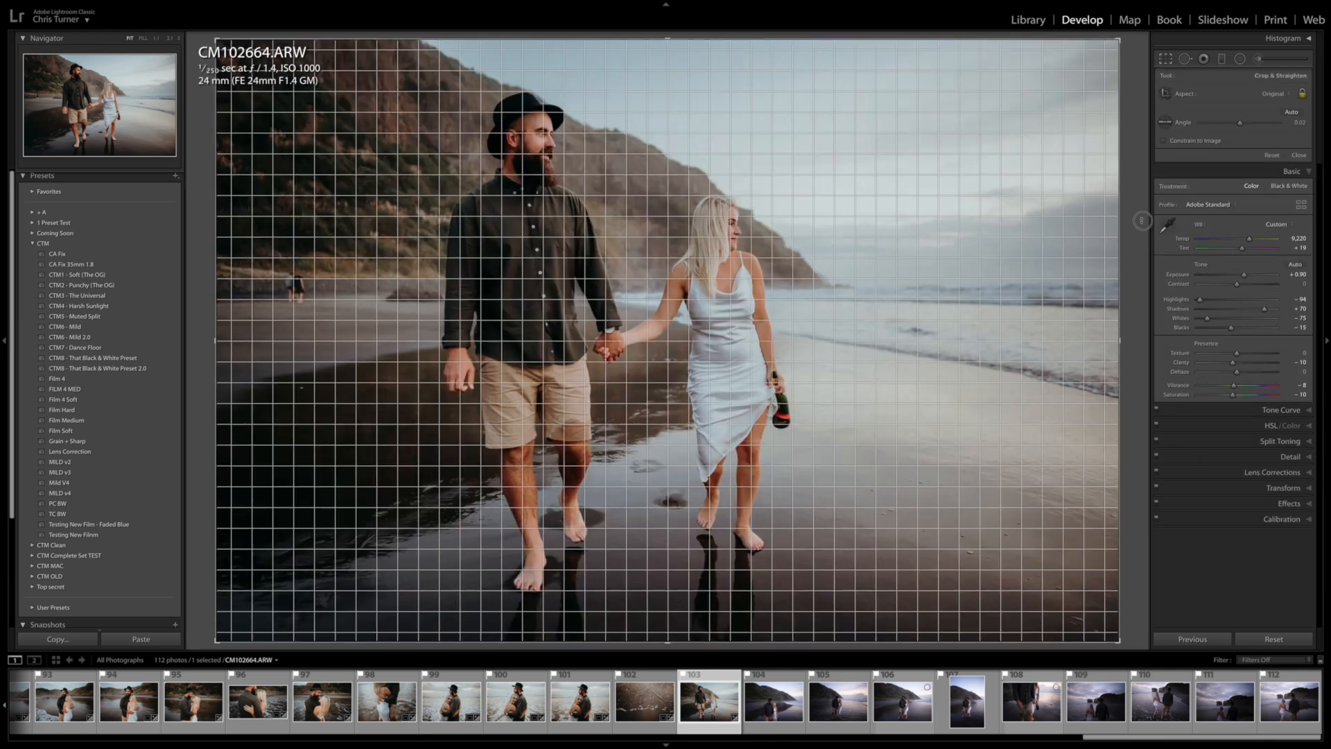
key(r)
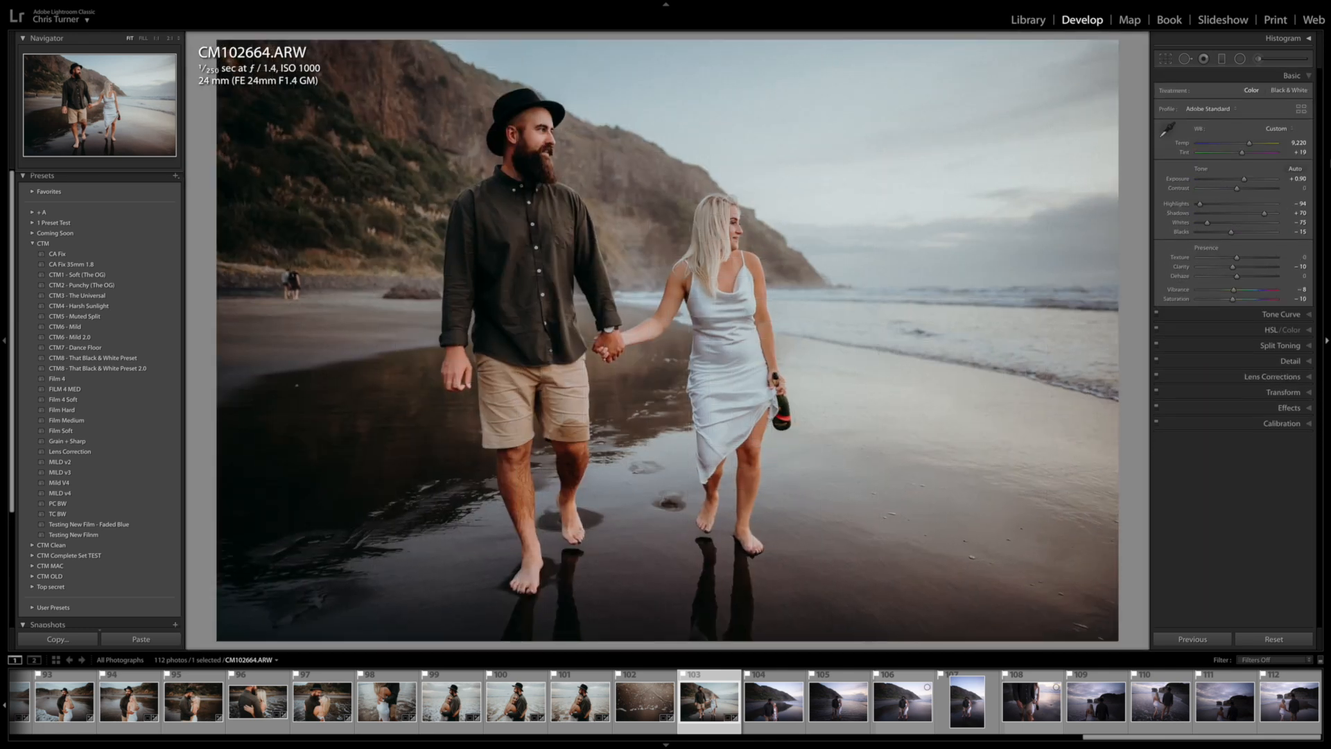
click(1243, 153)
drag(1263, 216, 1202, 205)
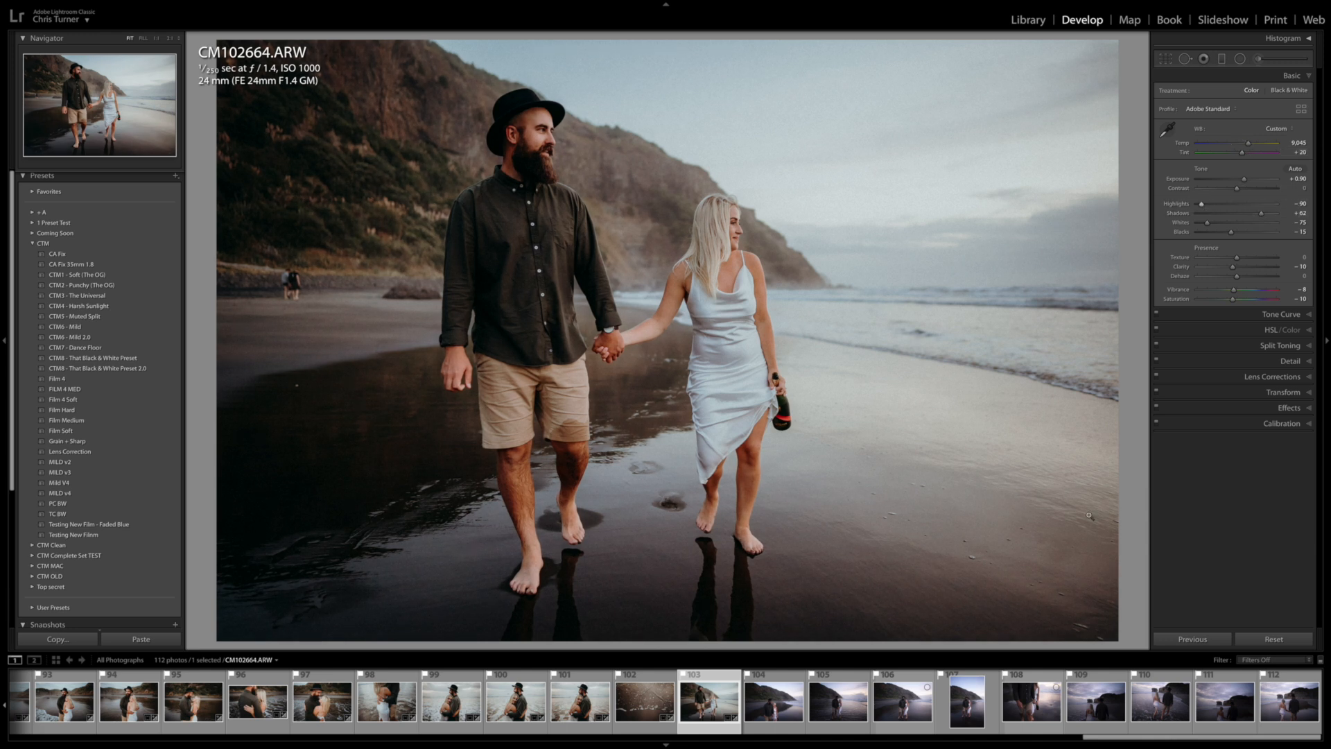
Step: Synchronize the develop settings of CM102664.ARW across all the following photos to the end of the set
shift+click(1282, 705)
key(ctrl+shift+s)
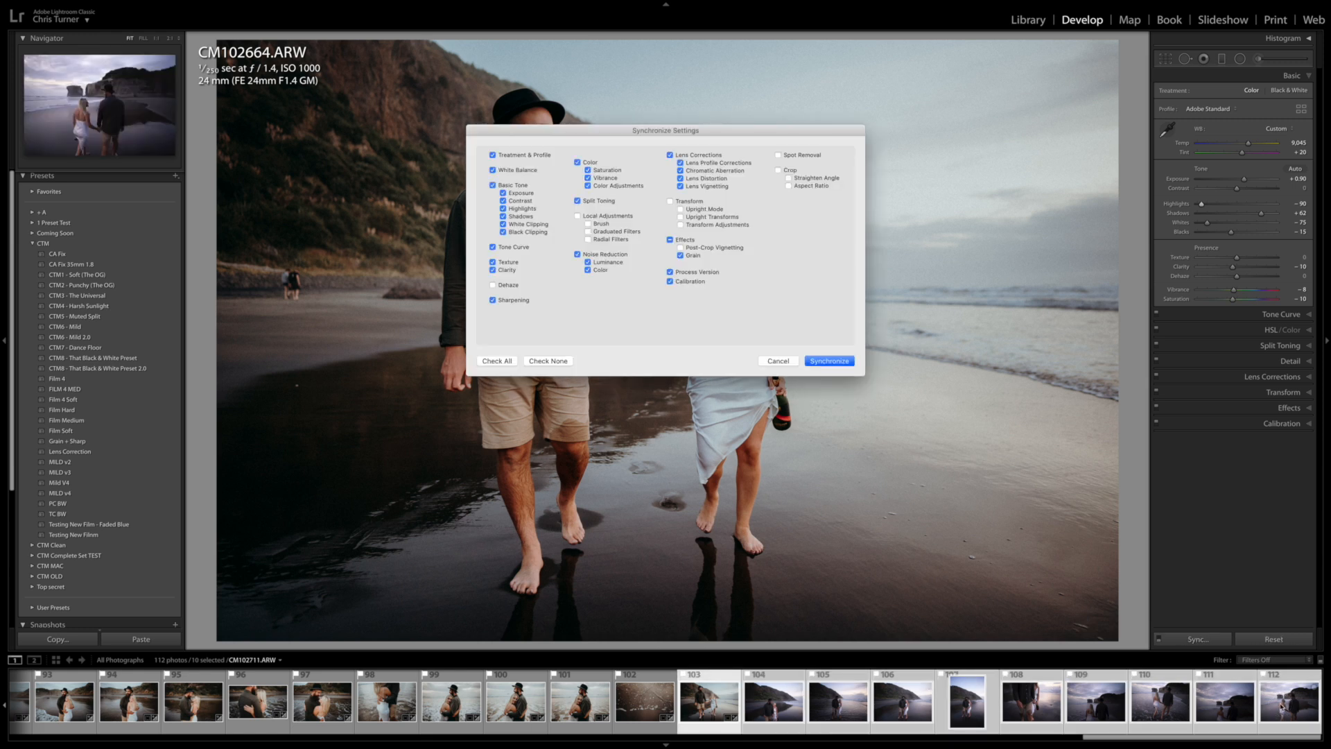
key(Return)
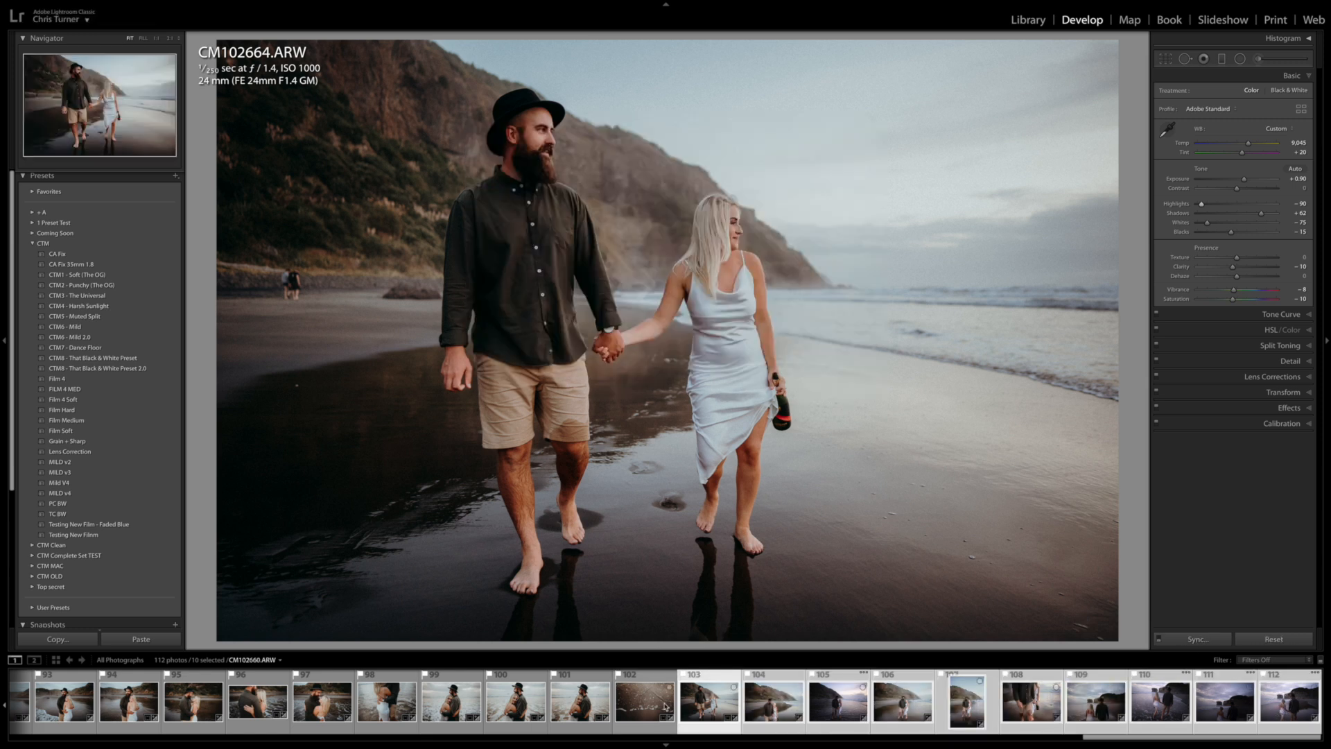
Step: Deselect the synchronized group and lower the exposure of CM102672.ARW to +0.60
click(774, 700)
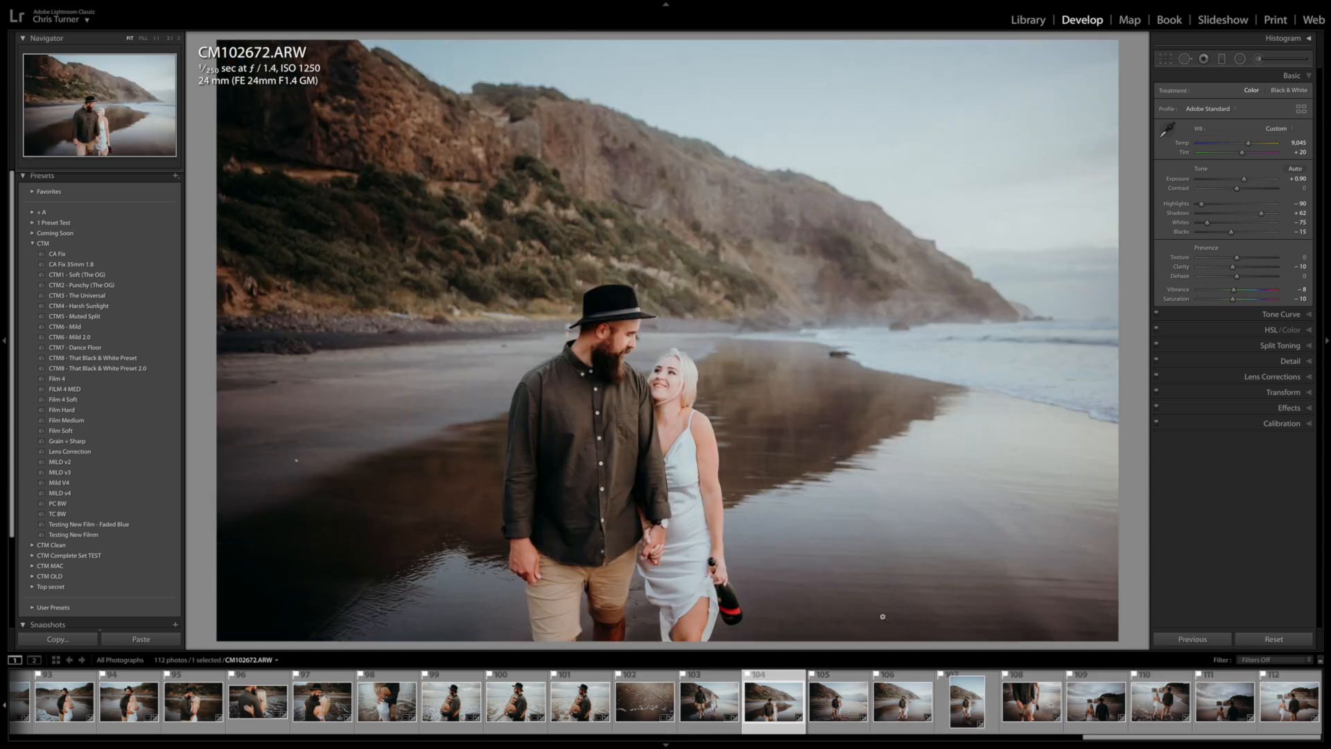
key(minus)
key(minus)
key(minus)
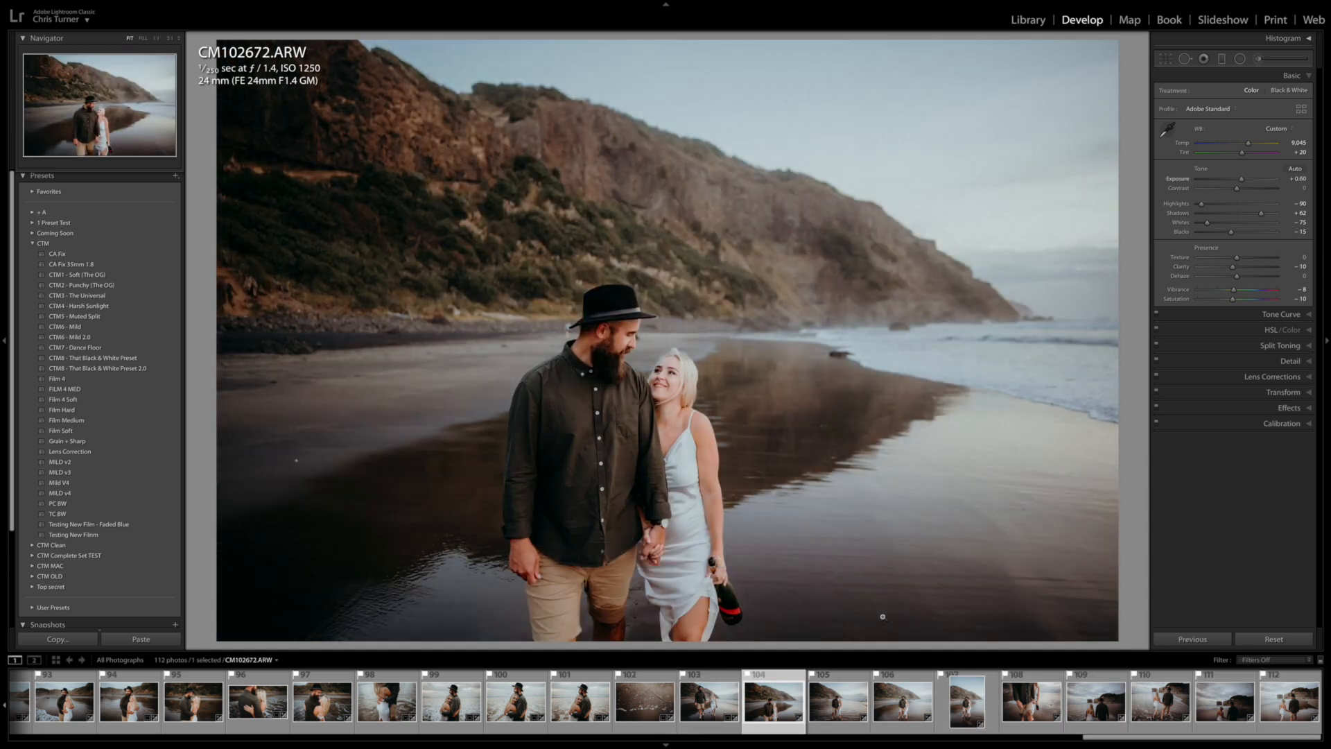
Step: Set CM102678.ARW's exposure to +1.05, shadows to +66 and temperature to 9,368
key(Right)
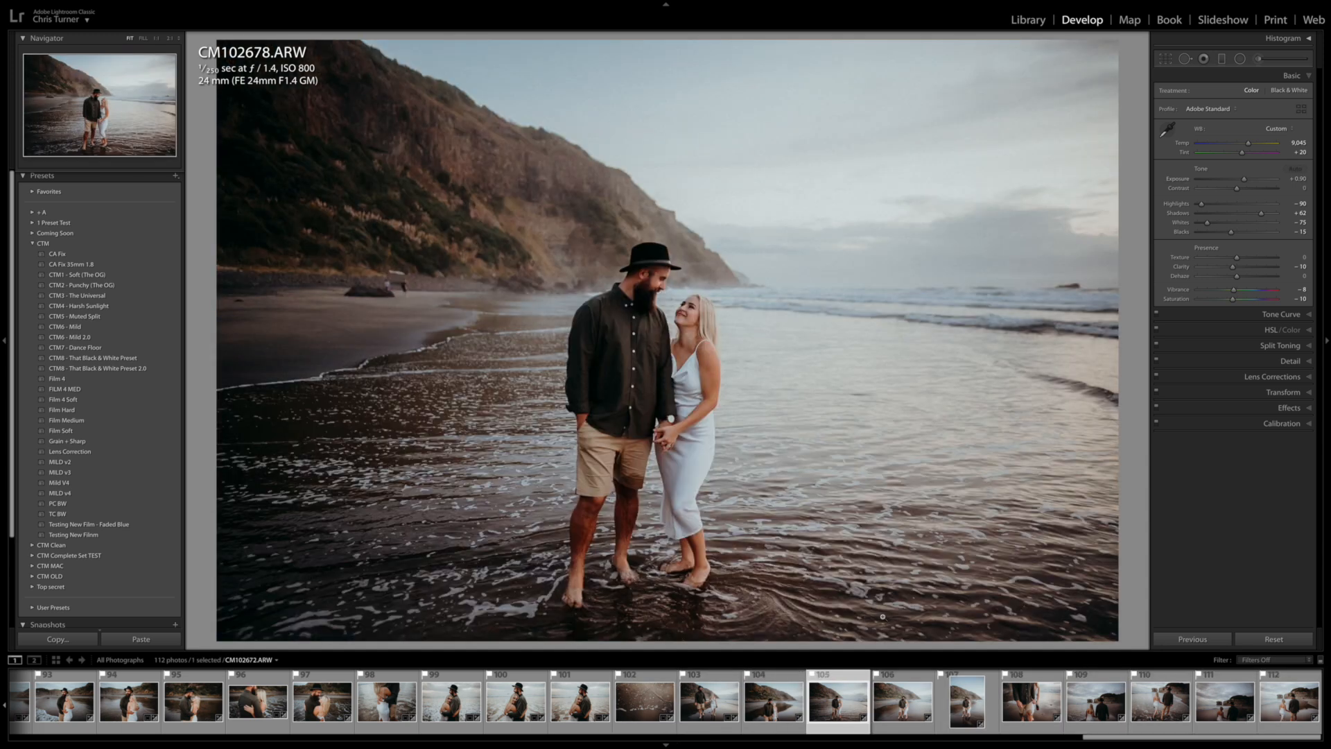
key(r)
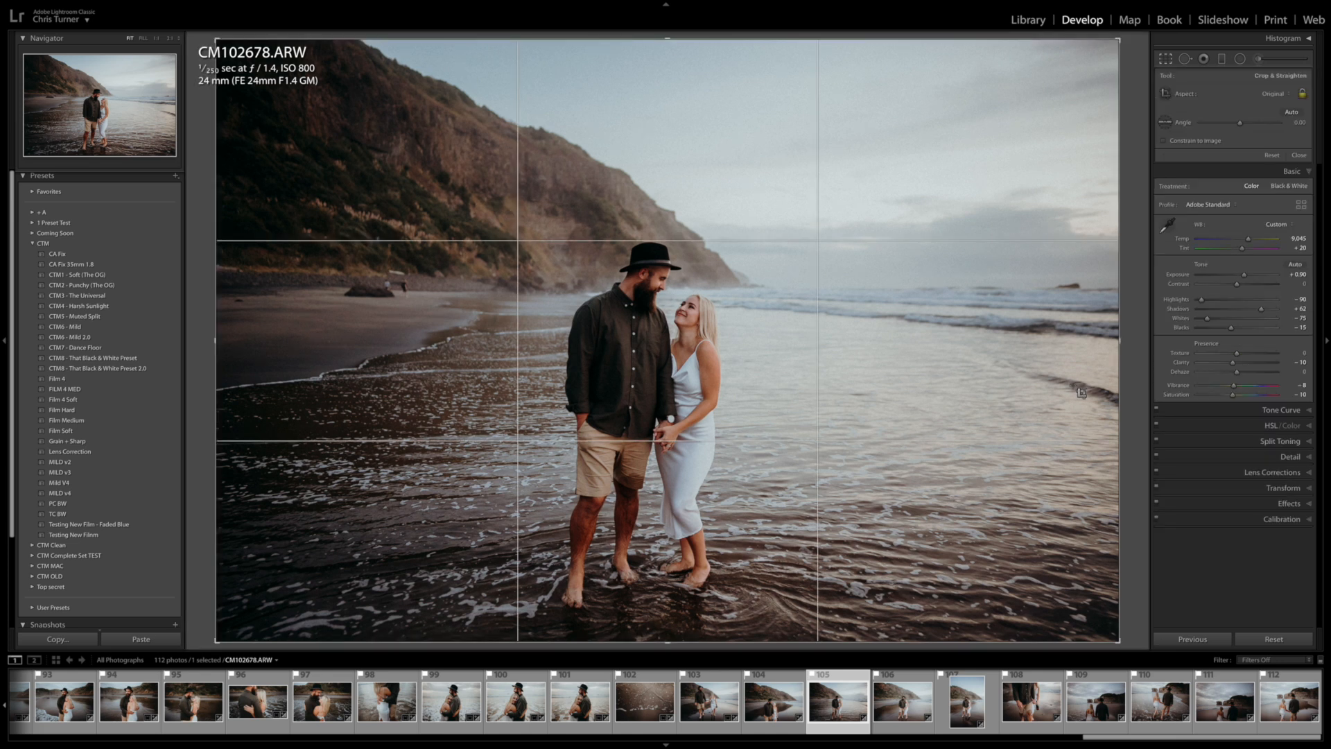
click(1133, 343)
key(r)
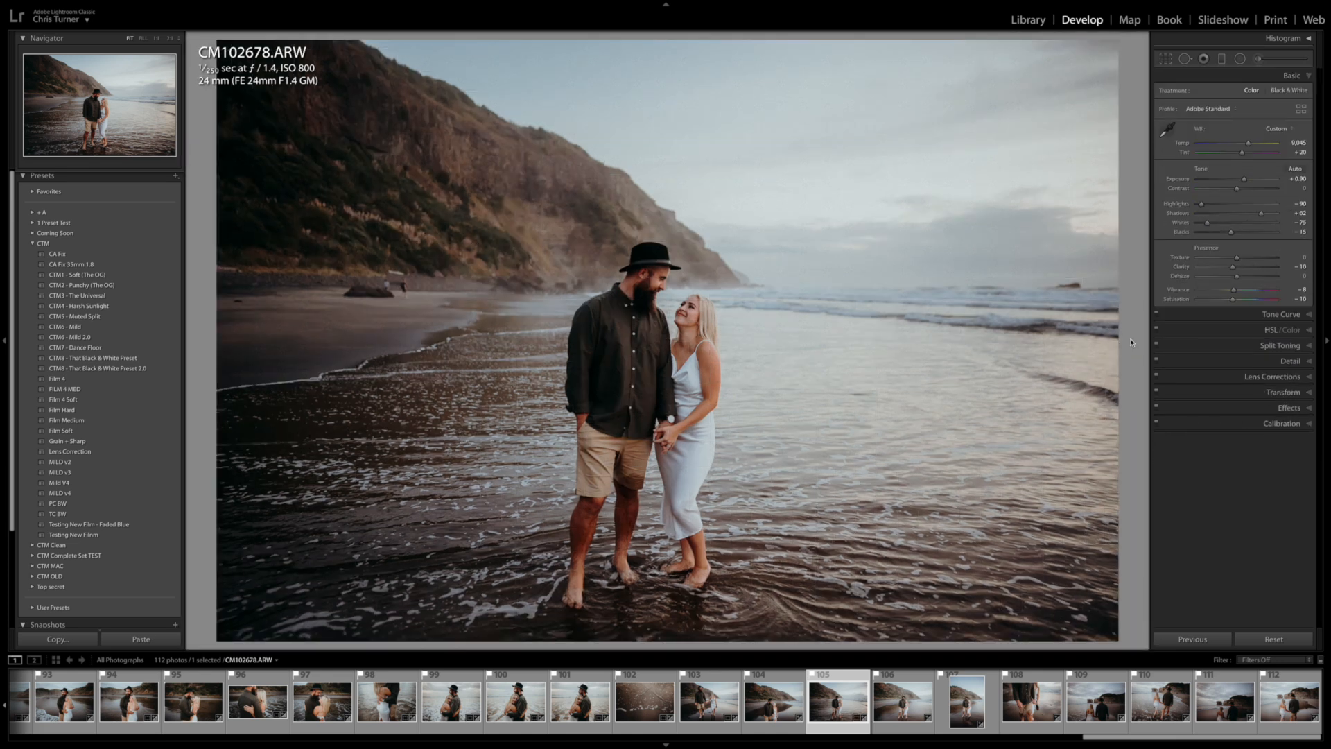
drag(1263, 216, 1242, 177)
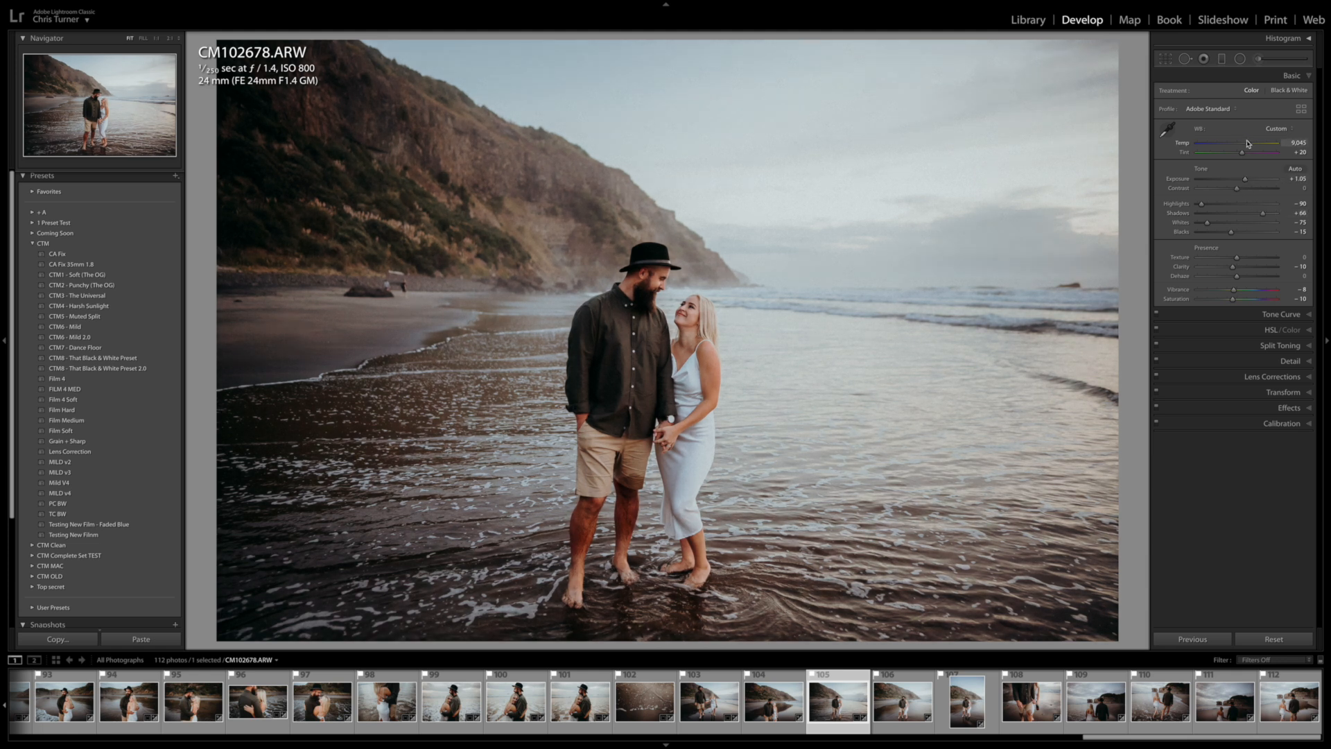
key(Right)
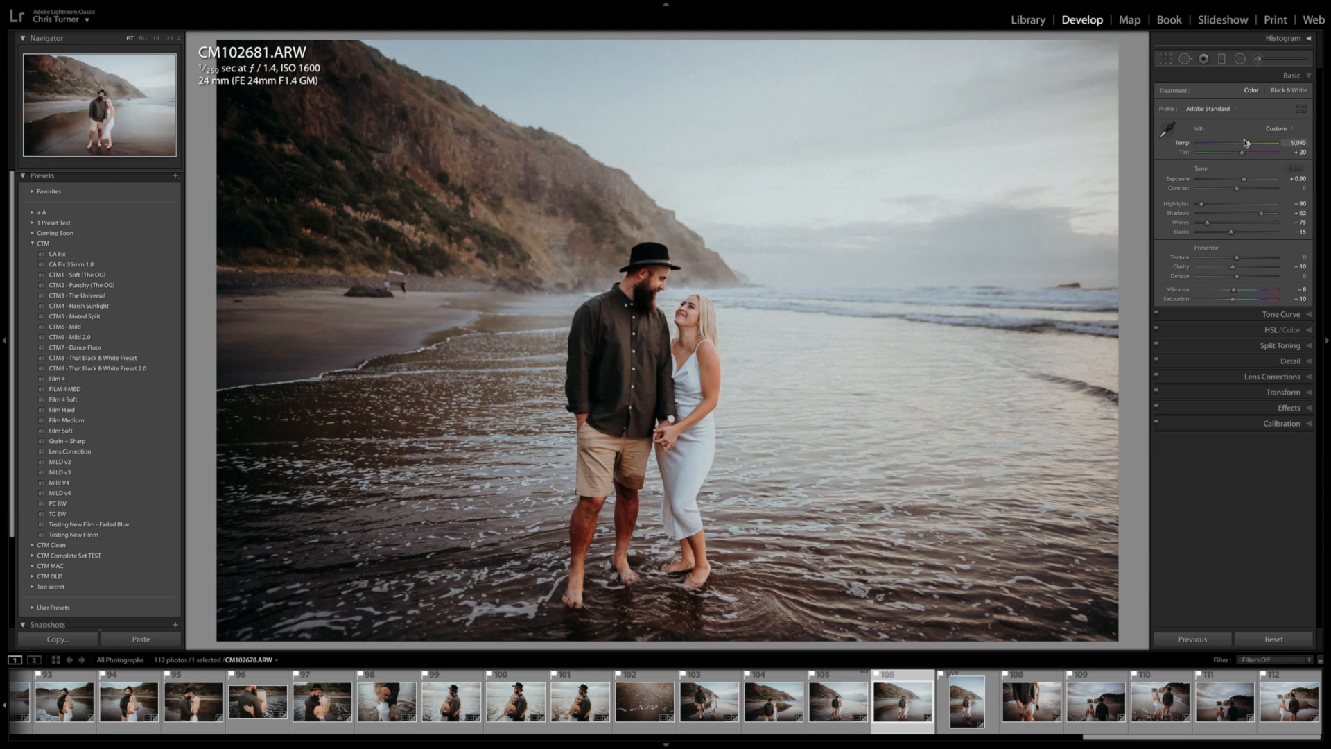
key(Left)
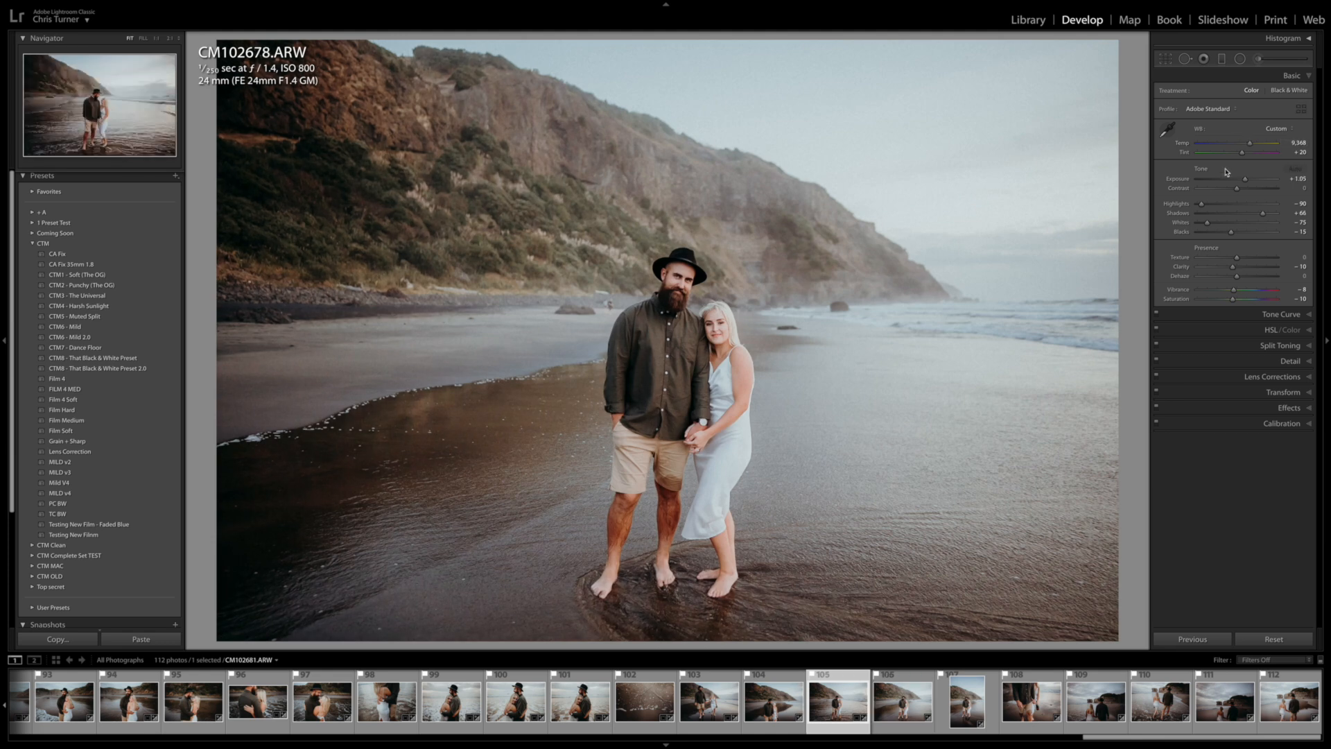
Step: Copy the develop settings of CM102678.ARW onto CM102681.ARW and lower that photo's exposure to +0.65
key(ctrl+shift+c)
key(Return)
key(Right)
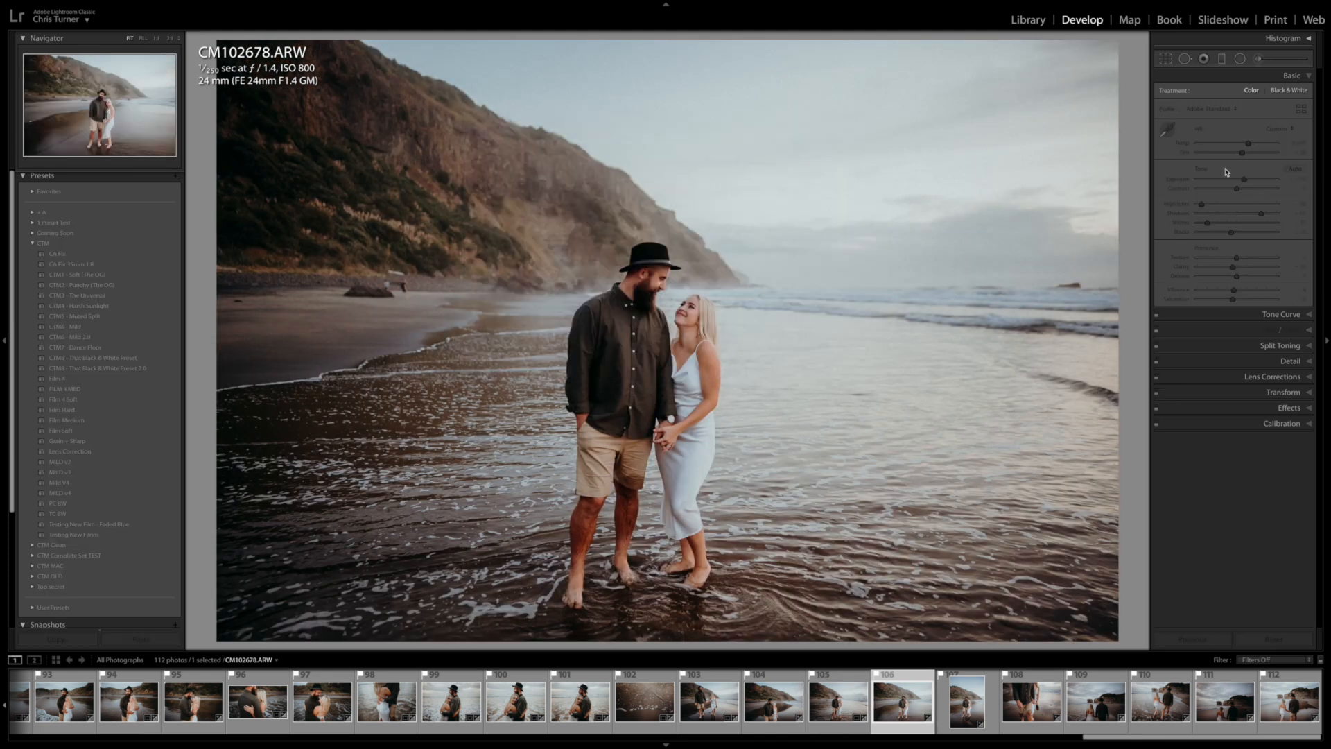
key(ctrl+shift+v)
key(minus)
key(minus)
key(minus)
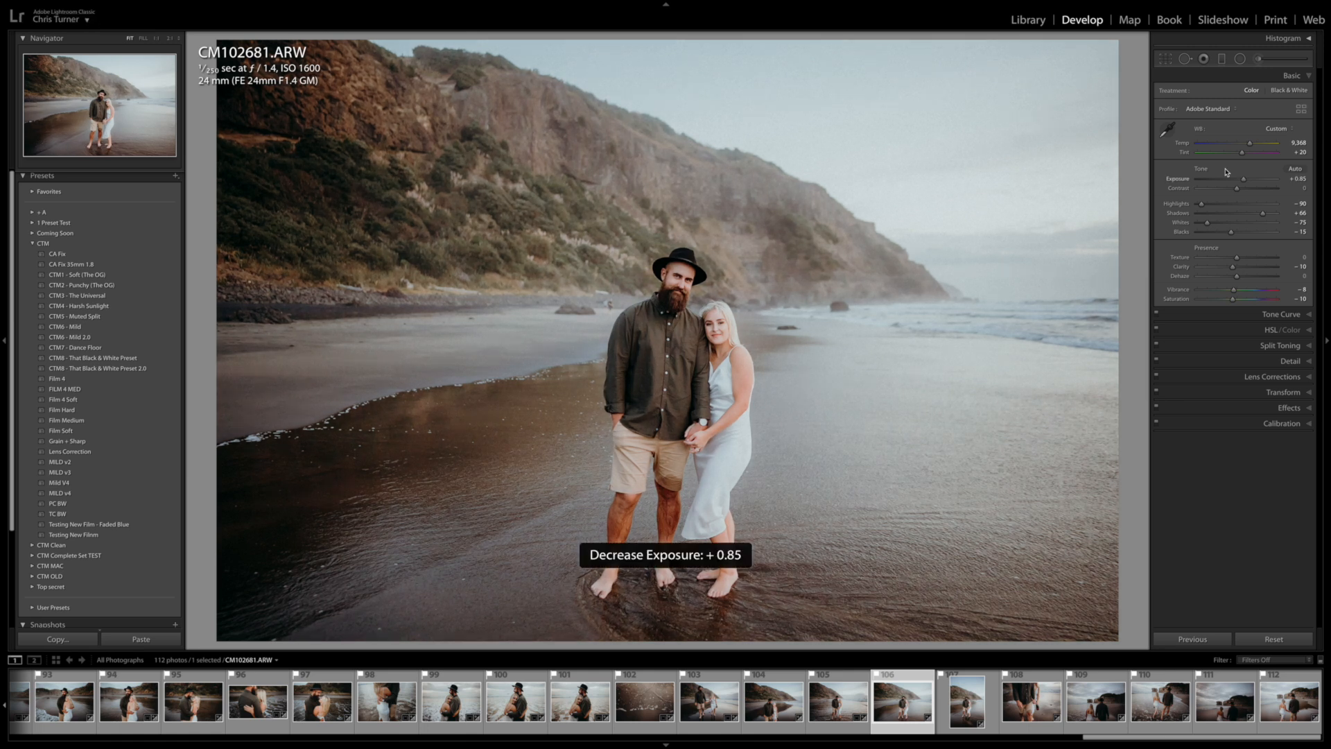
Step: Straighten CM102681.ARW to an angle of -1.25 and tighten and reposition the crop around the couple
key(r)
drag(1149, 247, 1140, 234)
drag(624, 240, 493, 241)
drag(227, 339, 236, 340)
key(r)
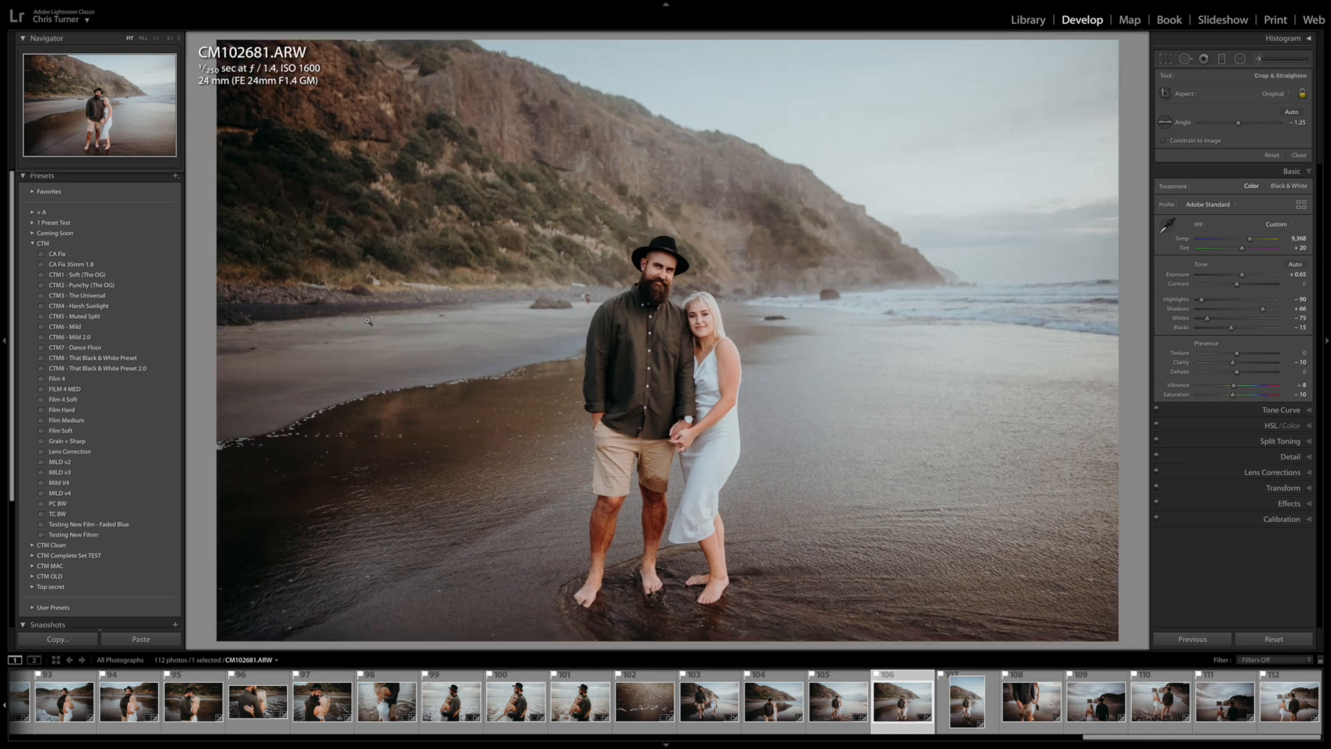
Step: Heal away the distant figure on the beach beside the man's shoulder in CM102681.ARW
key(z)
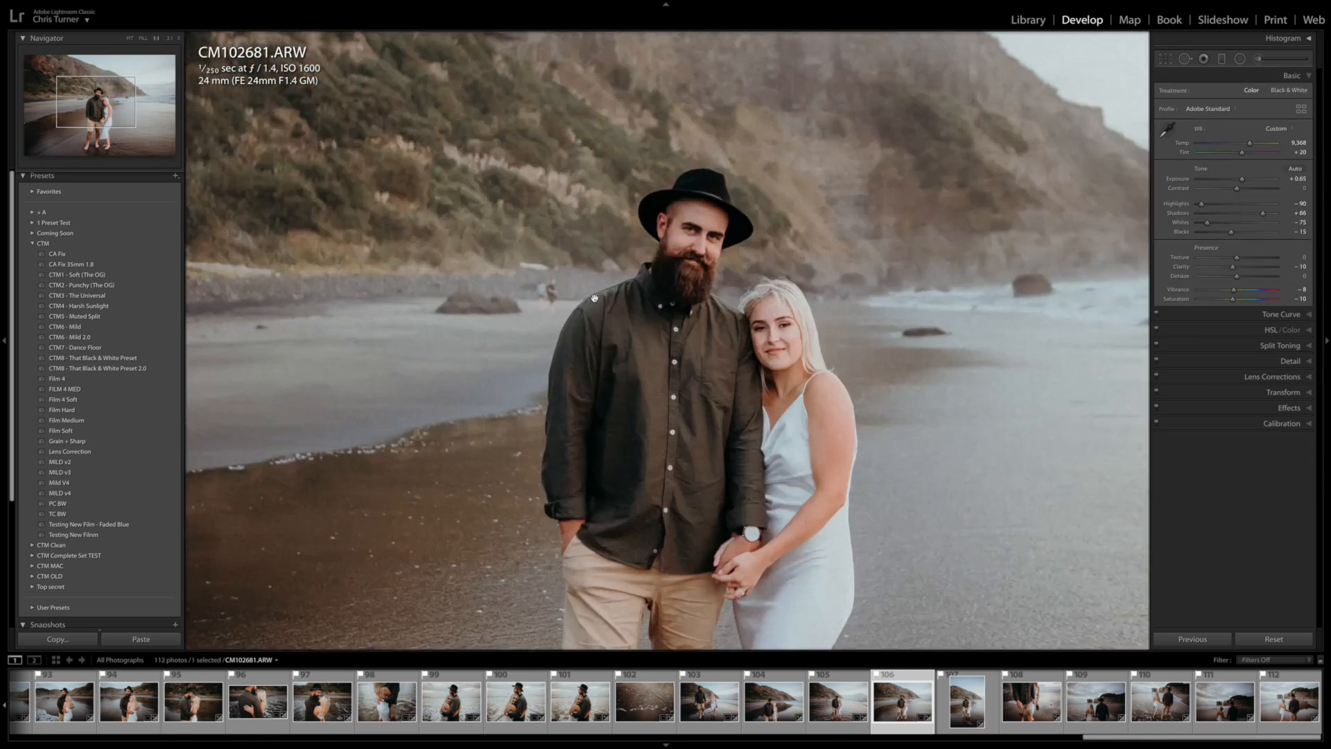
key(q)
drag(531, 283, 529, 292)
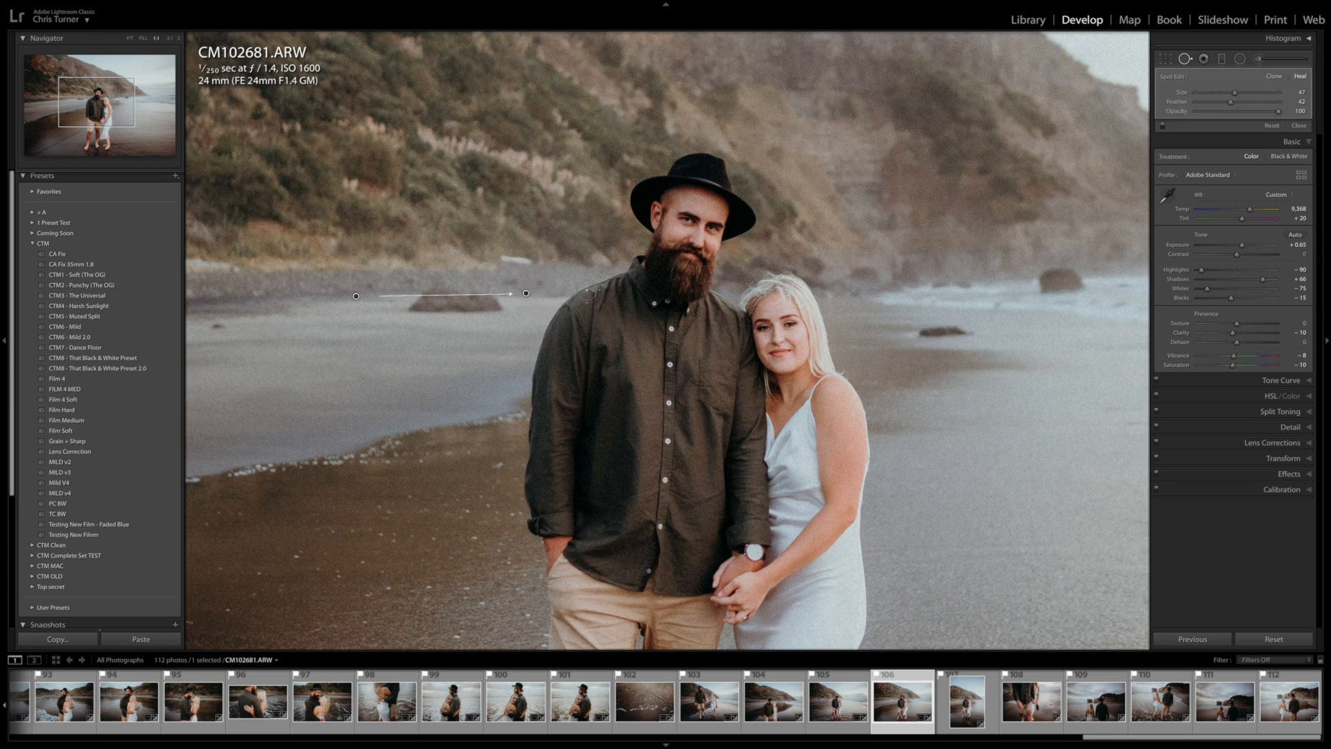
key(q)
click(645, 300)
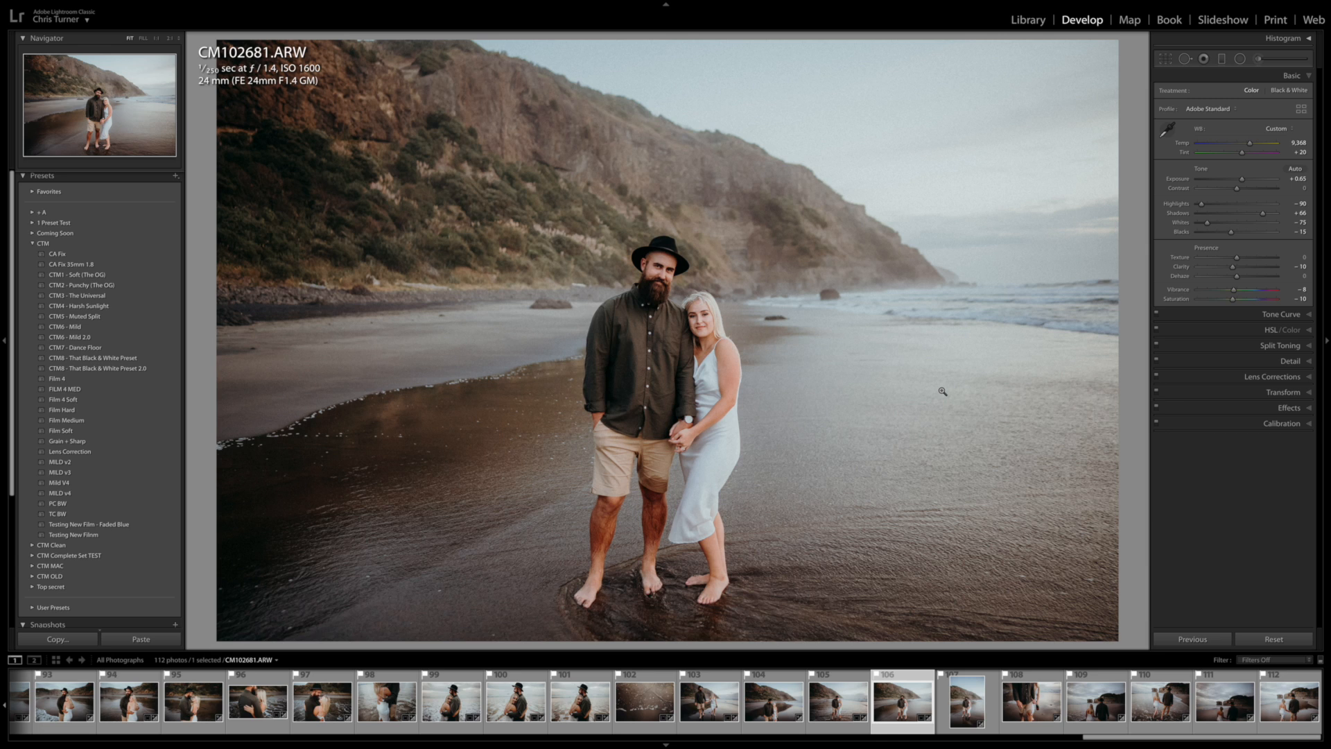
Step: Paste the copied settings onto CM102683.ARW and set its exposure to +0.75 and temperature to 9,826
key(Right)
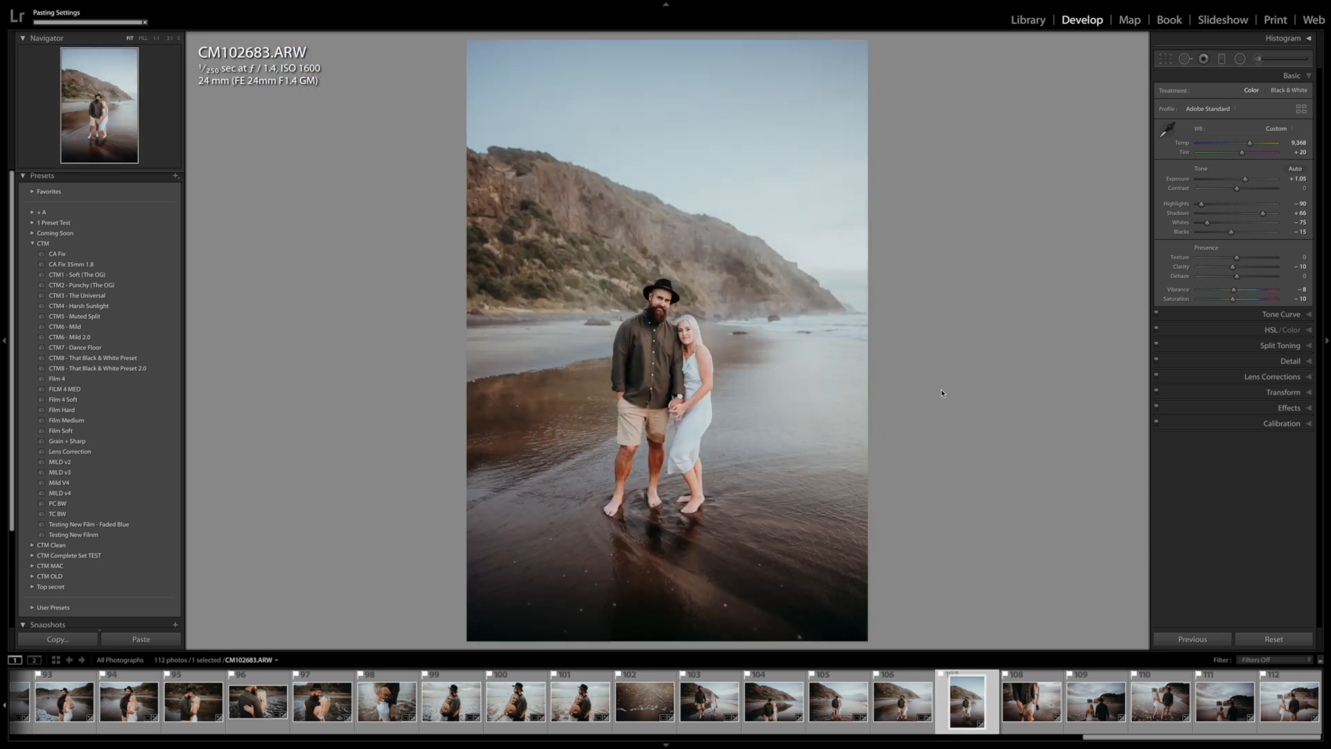
key(minus)
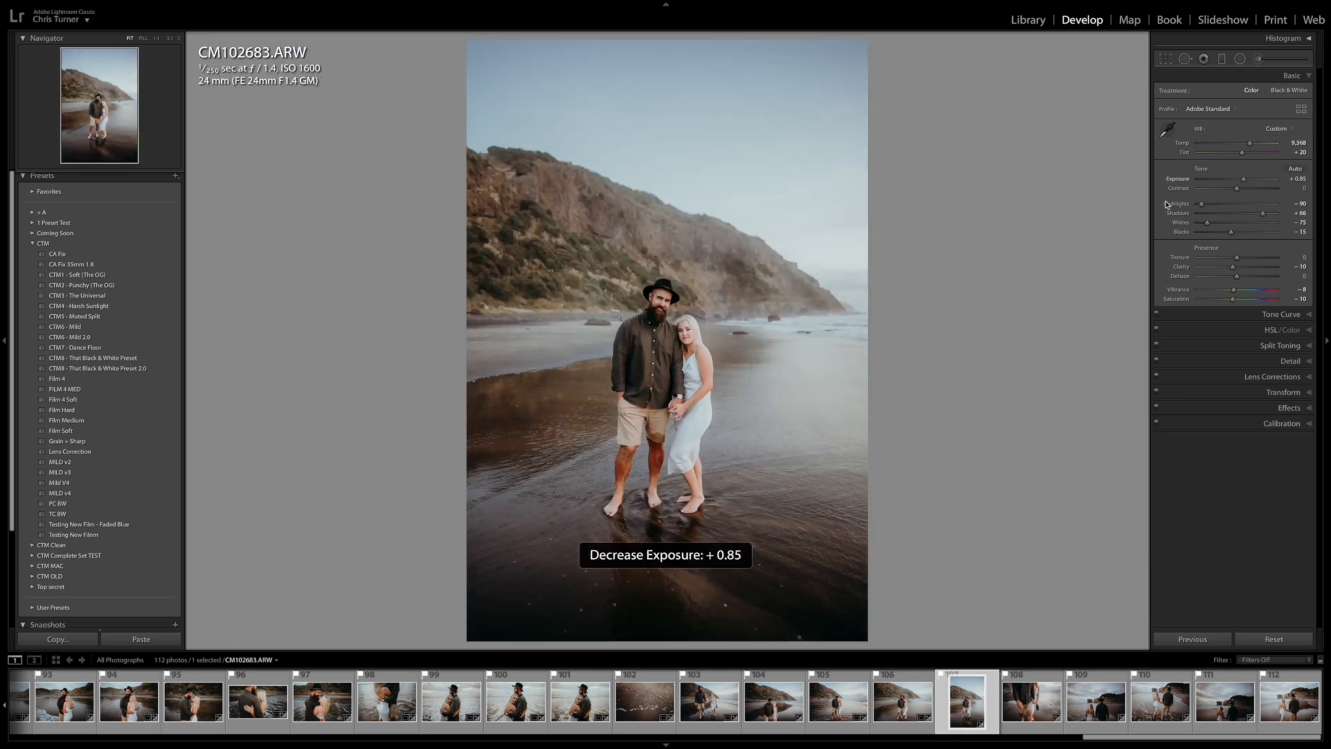
drag(1250, 143, 1252, 146)
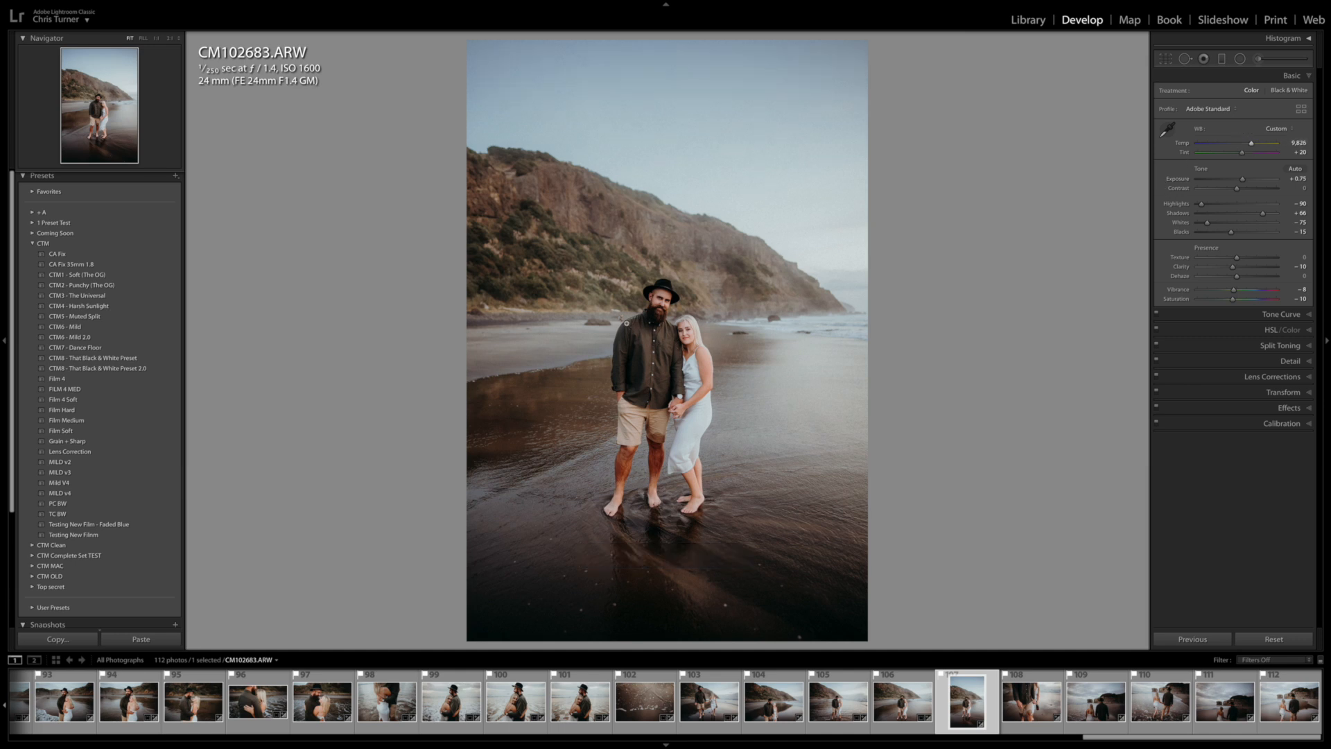
Step: Heal the distraction beside the man's shoulder in CM102683.ARW, sampling from the beach nearby, and straighten the photo slightly
click(626, 323)
key(q)
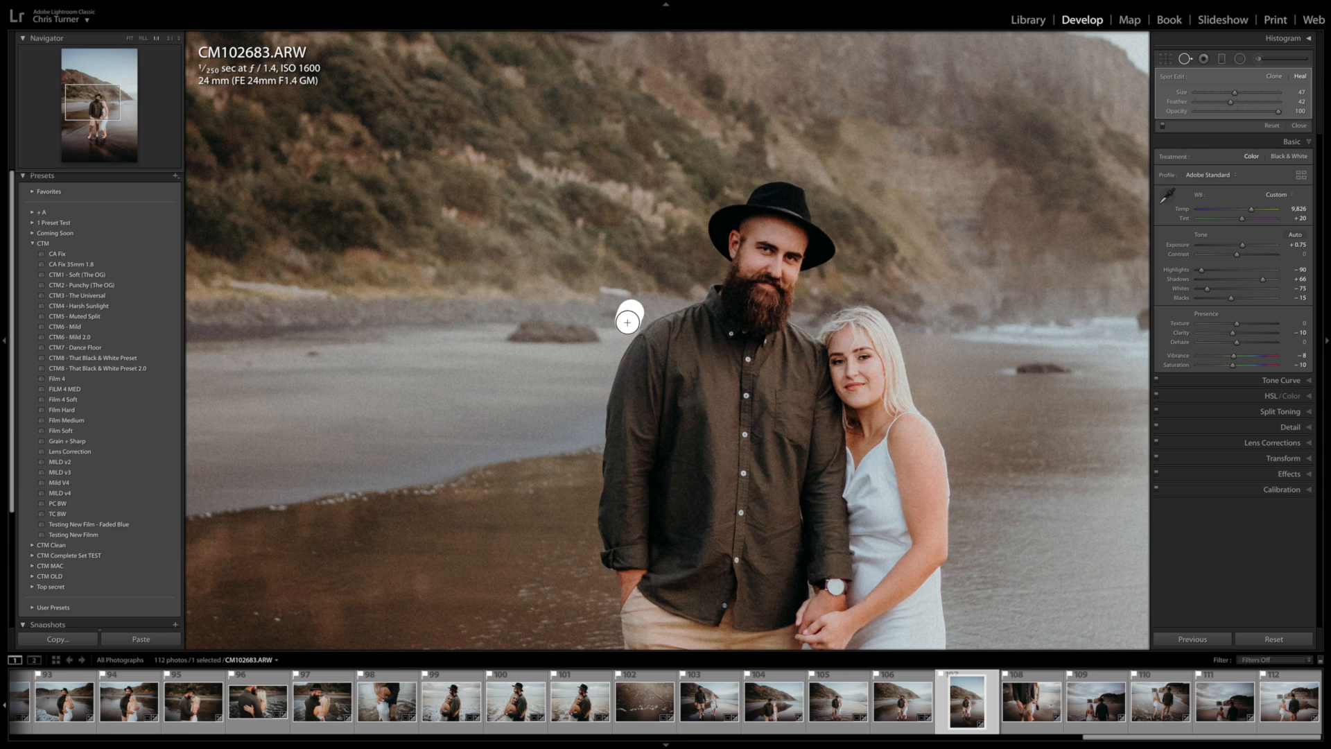
click(628, 319)
drag(470, 333, 567, 337)
key(Delete)
click(627, 319)
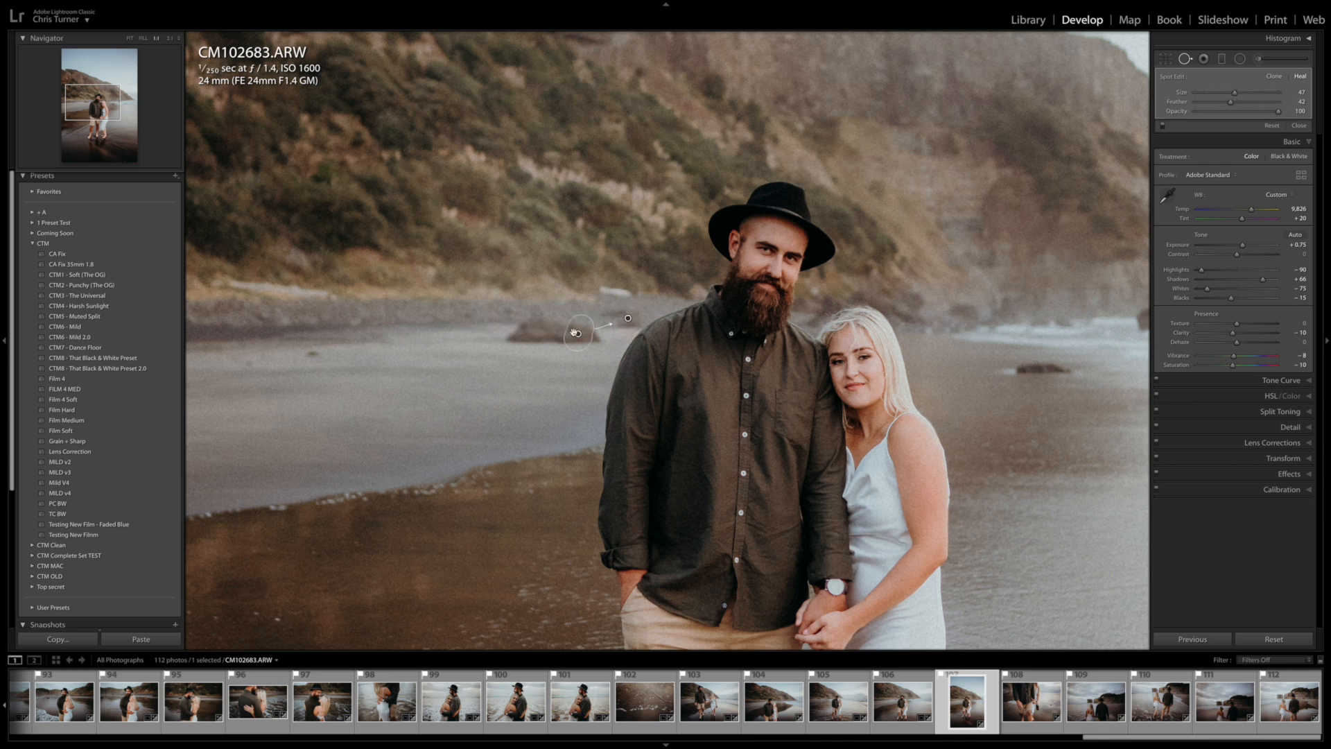
drag(575, 334, 476, 320)
key(r)
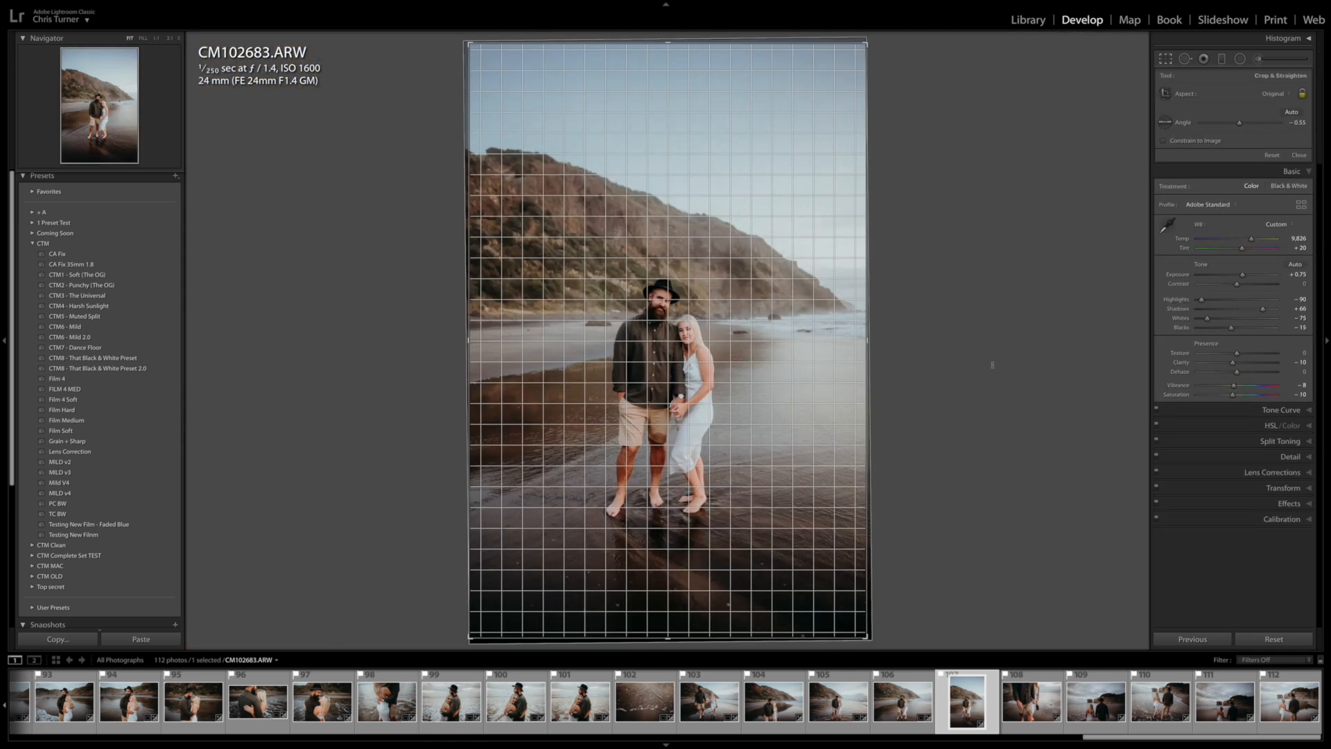
key(r)
Step: Raise the exposure of CM102685.ARW to +1.10
key(Right)
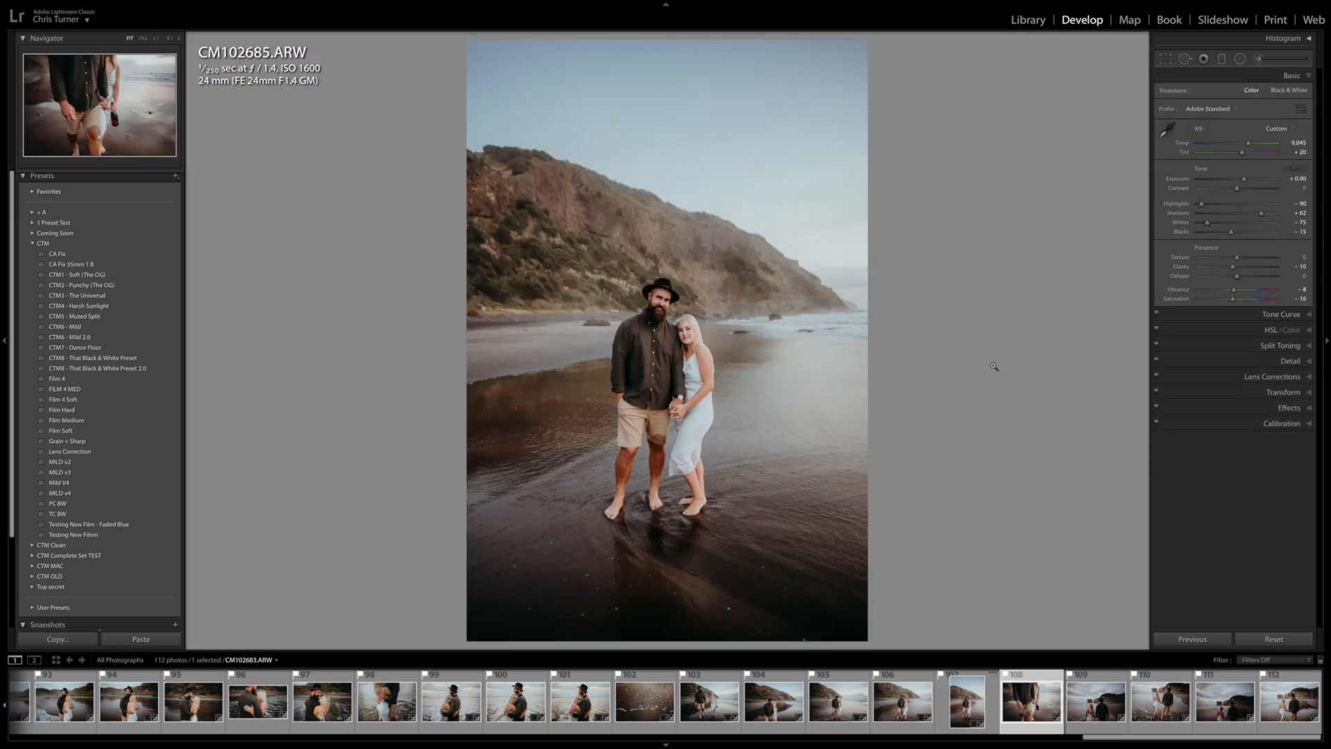
key(equal)
key(equal)
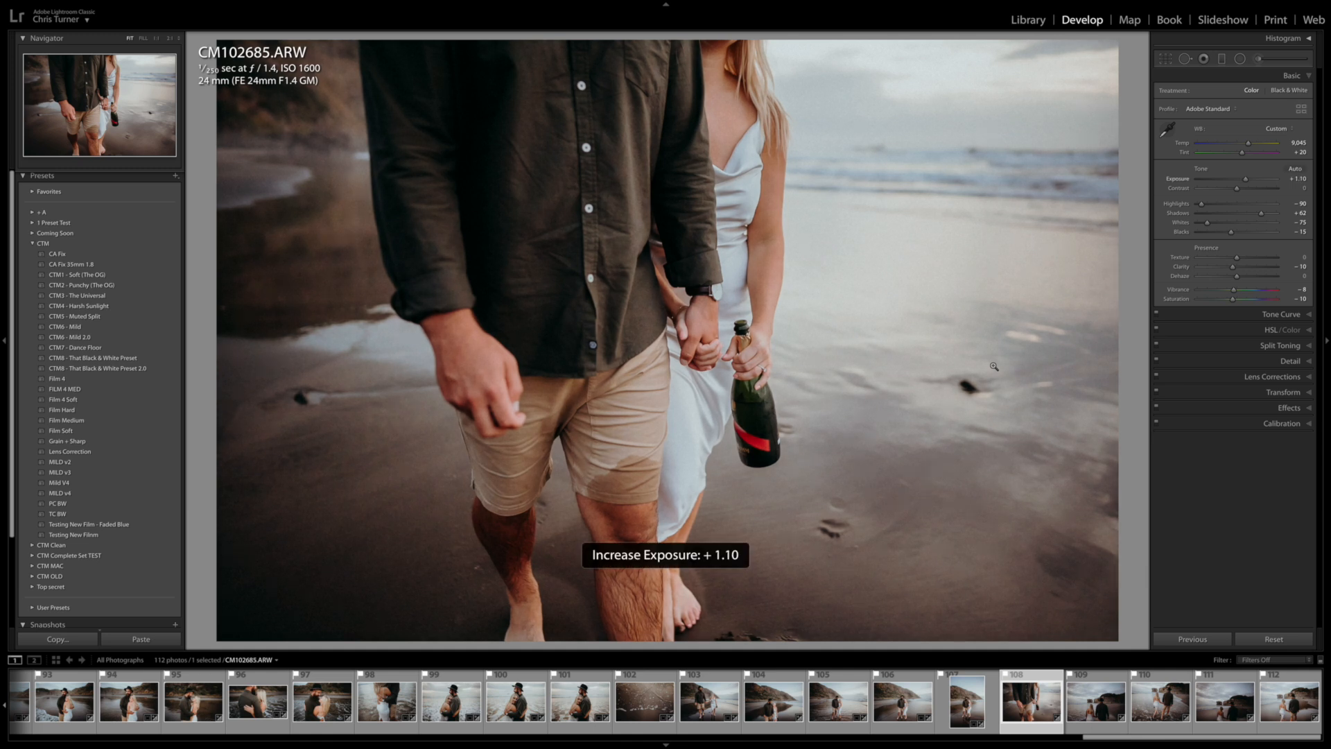
Step: Set CM102694.ARW's exposure to +1.00, level its horizon, and adjust the temperature to 10,175 and tint to +13
key(Right)
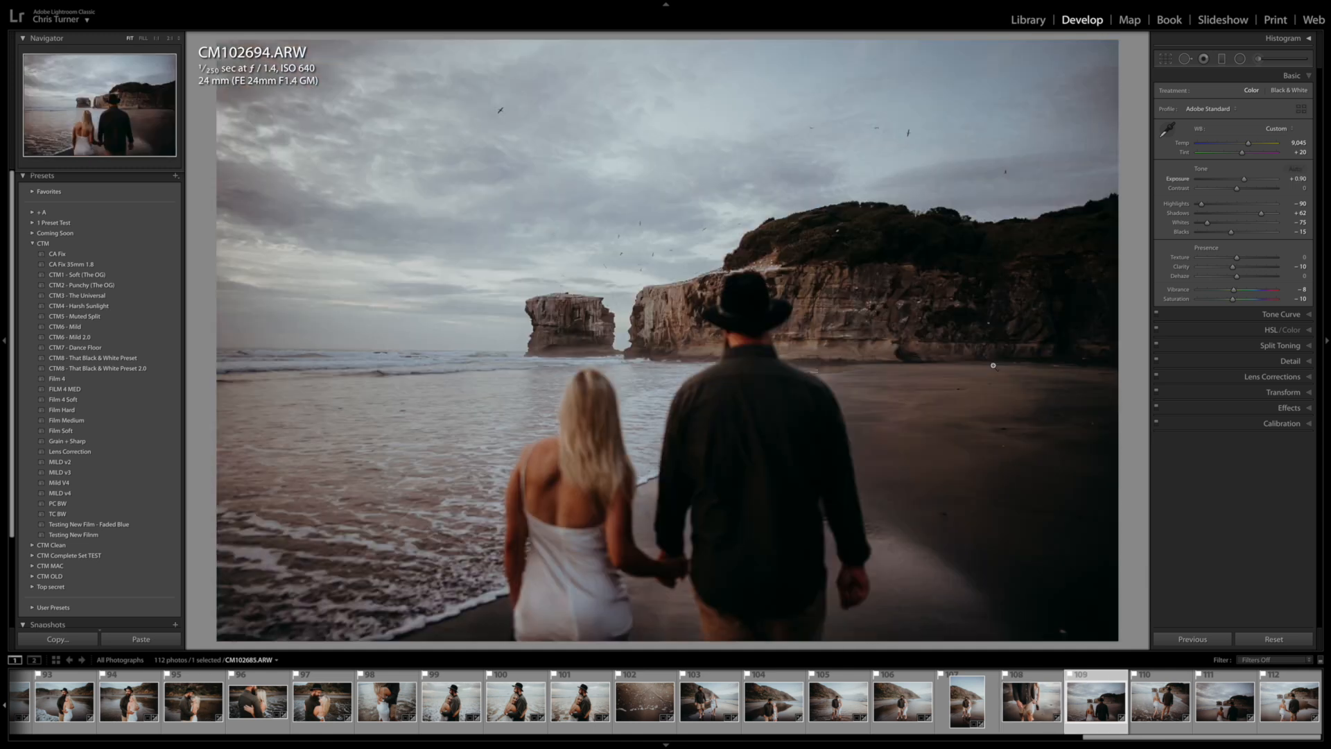
key(equal)
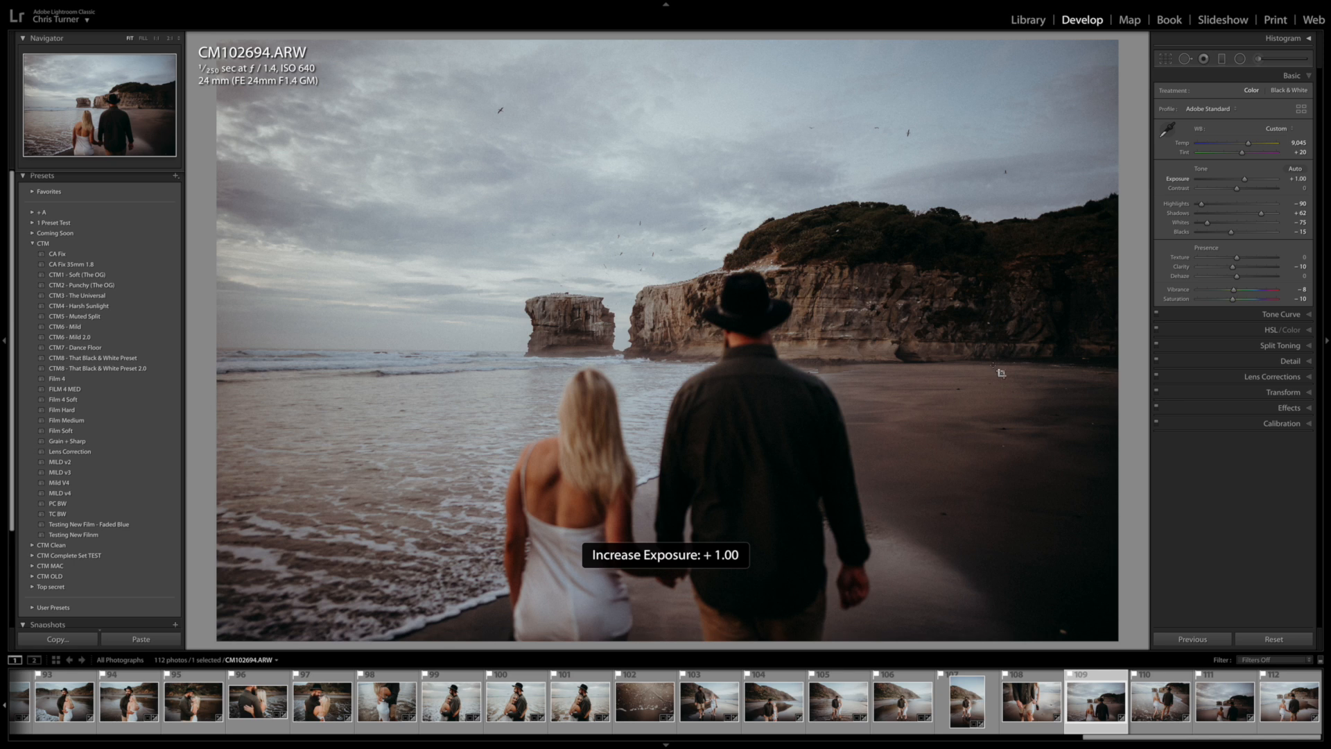
key(r)
drag(1131, 348, 1131, 346)
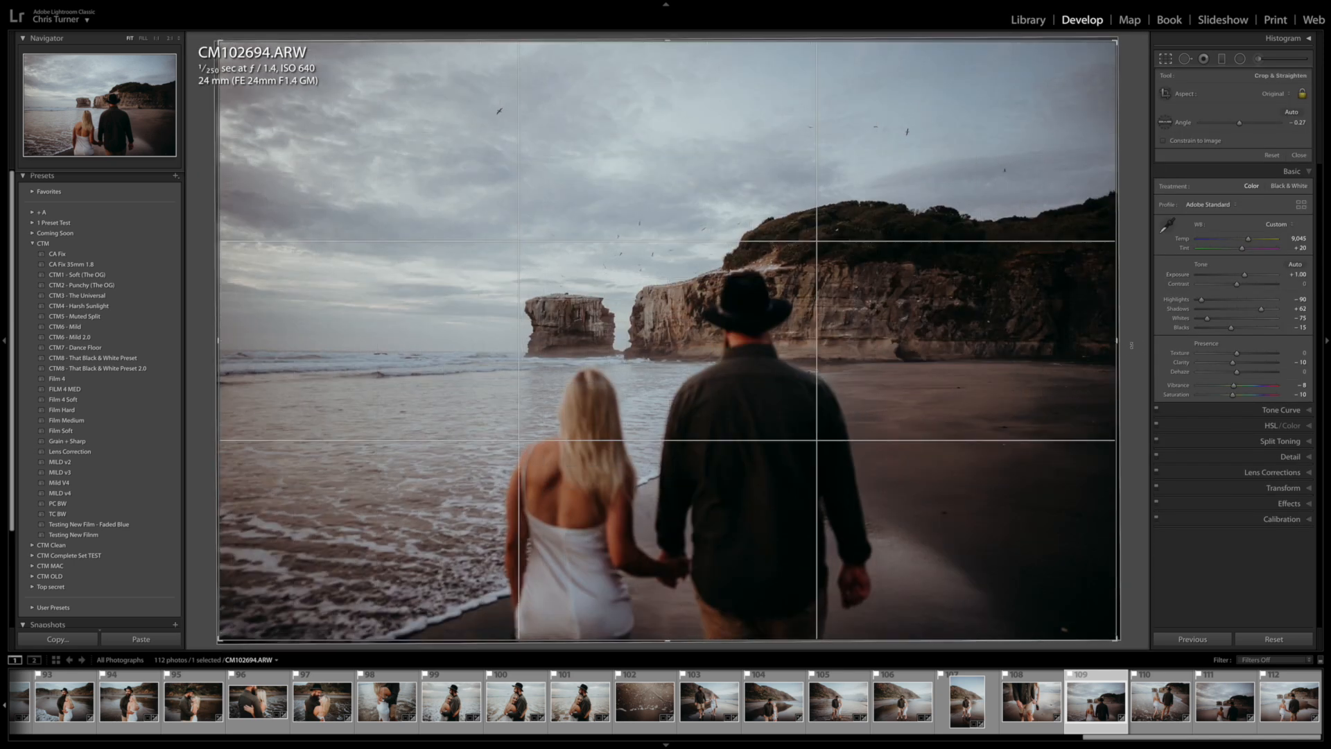
key(r)
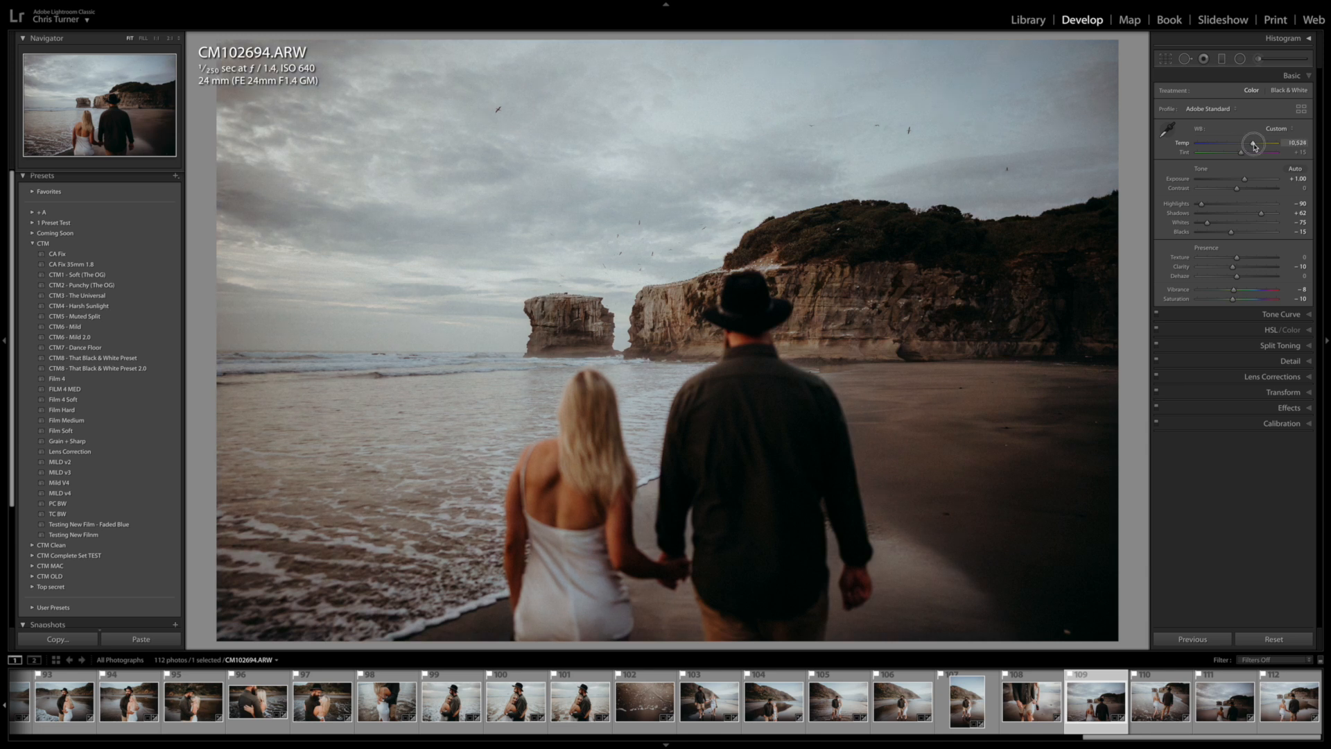
Step: Copy the develop settings of CM102694.ARW onto CM102698.ARW and straighten that photo to an angle of -3.02
key(ctrl+shift+c)
key(Return)
key(Right)
key(ctrl+shift+v)
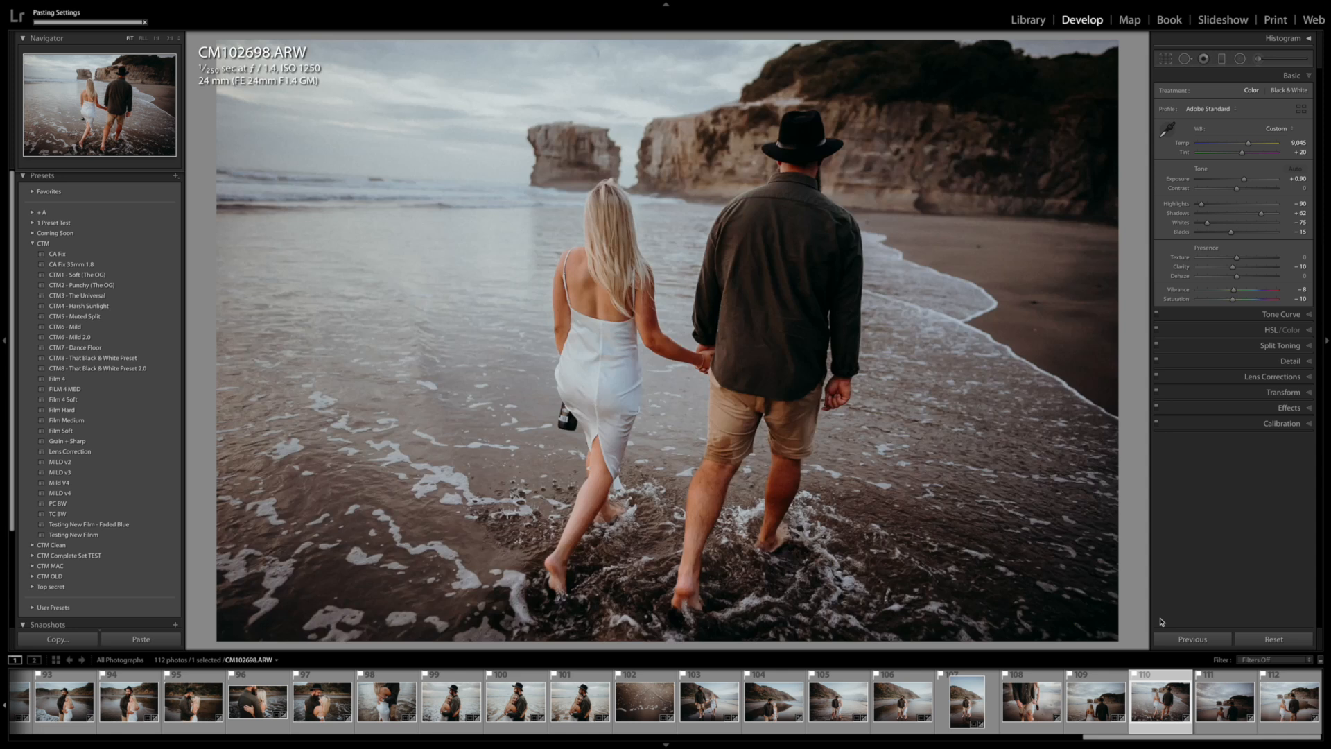
key(r)
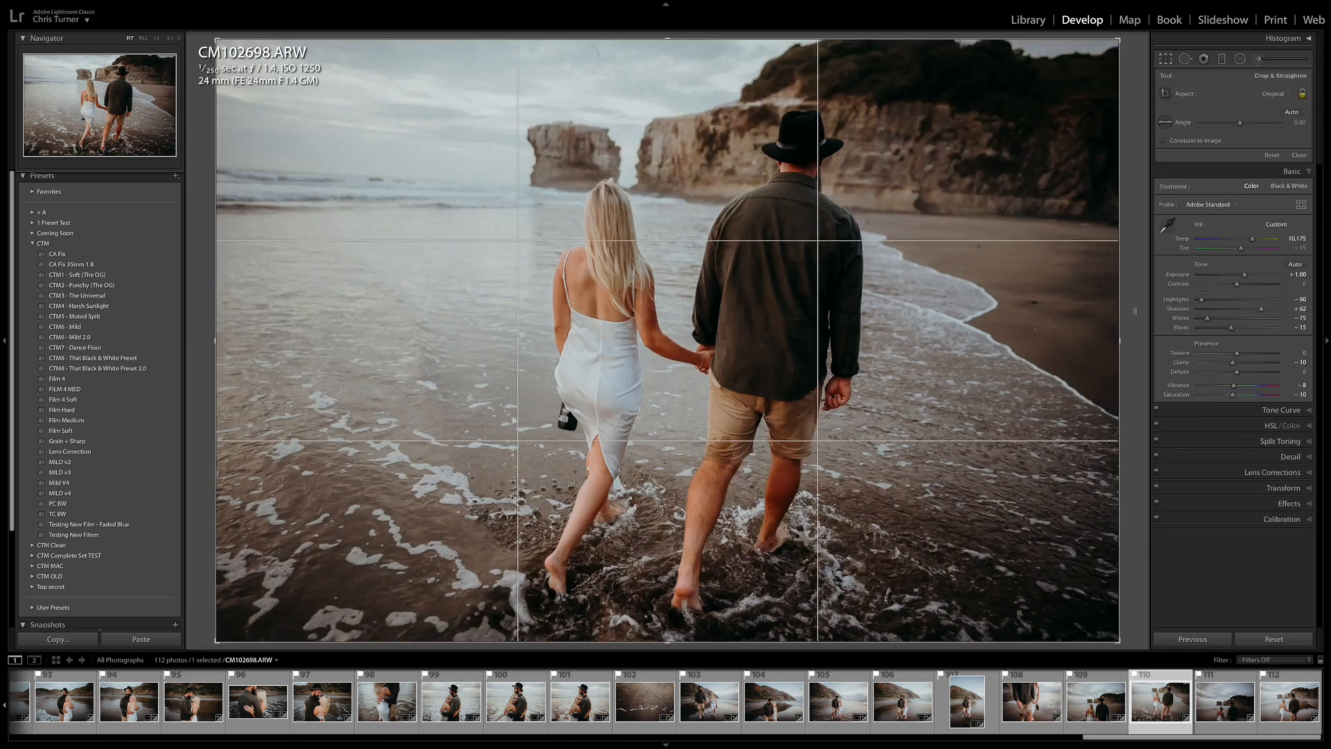
key(r)
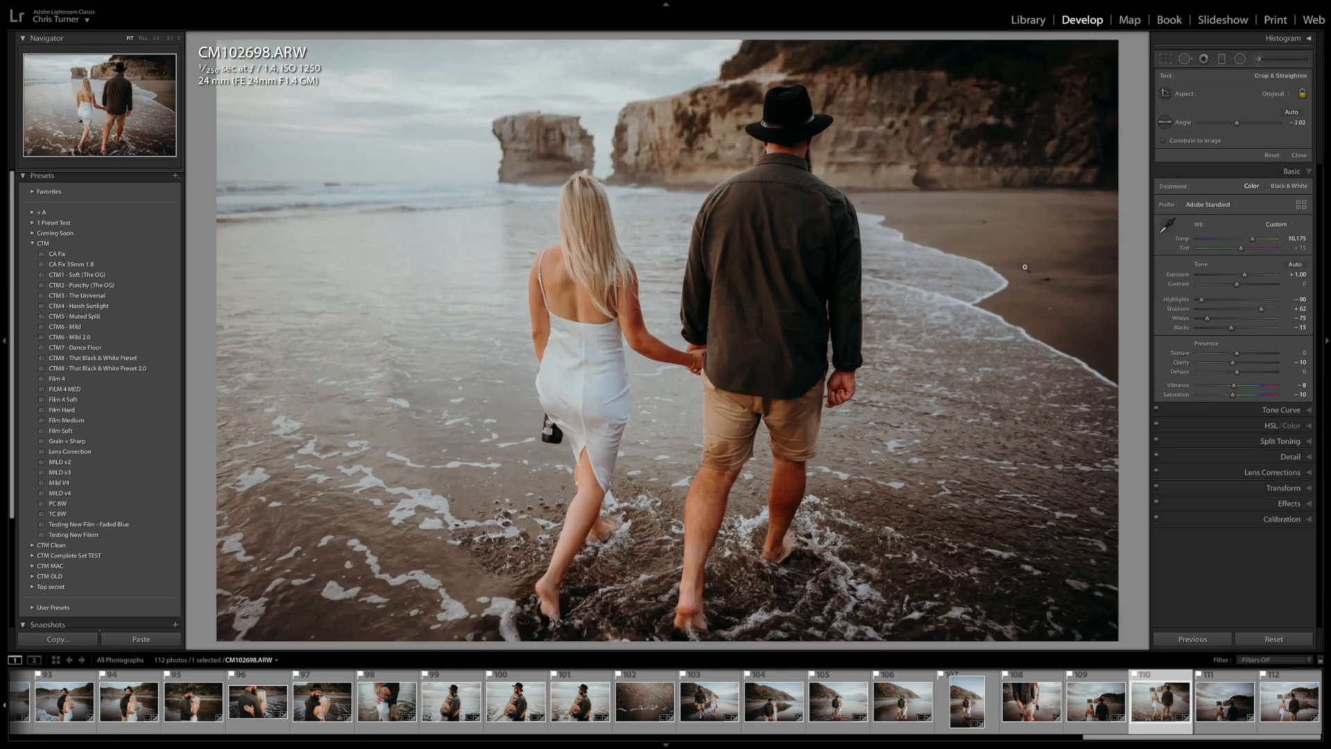
Step: Paste the copied settings onto CM102708.ARW and raise its exposure to +1.35
key(Right)
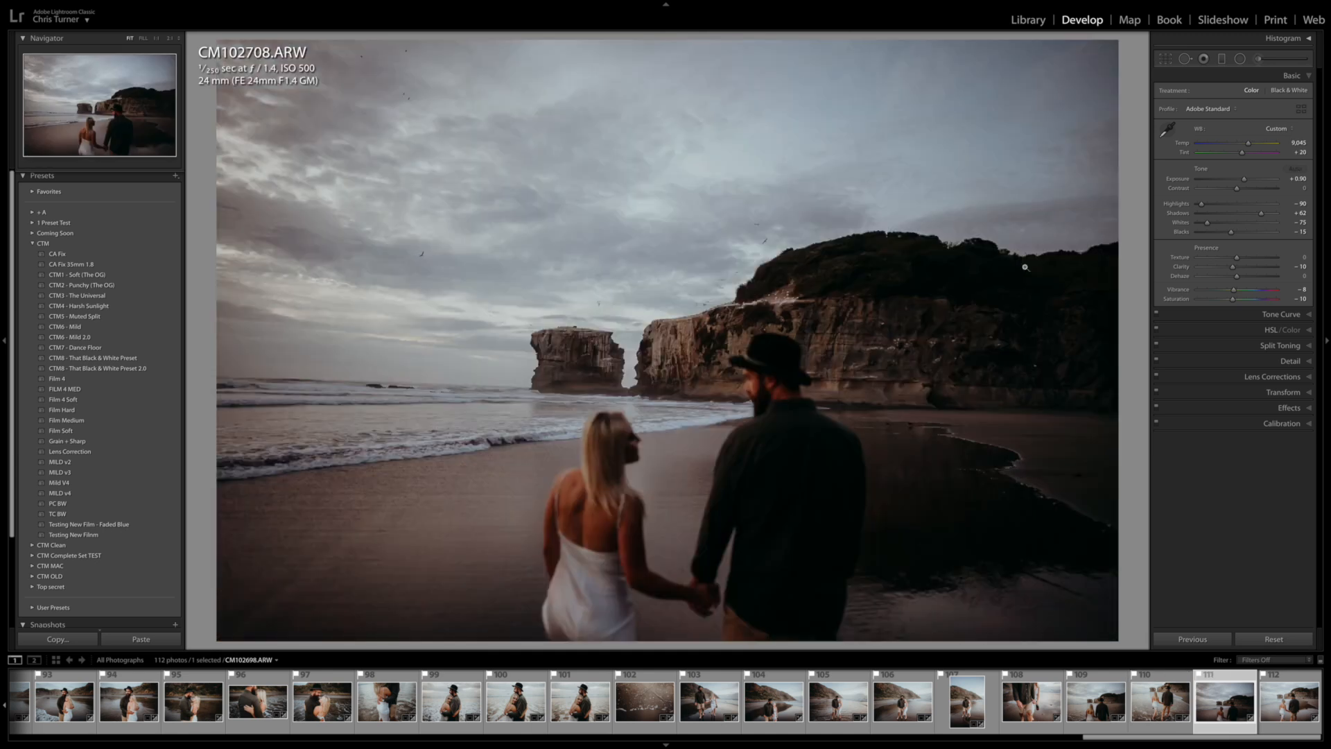
key(ctrl+shift+v)
drag(1246, 180, 1248, 182)
Step: Straighten and reframe CM102708.ARW, then raise its exposure to +1.45 and shadows to +72
key(r)
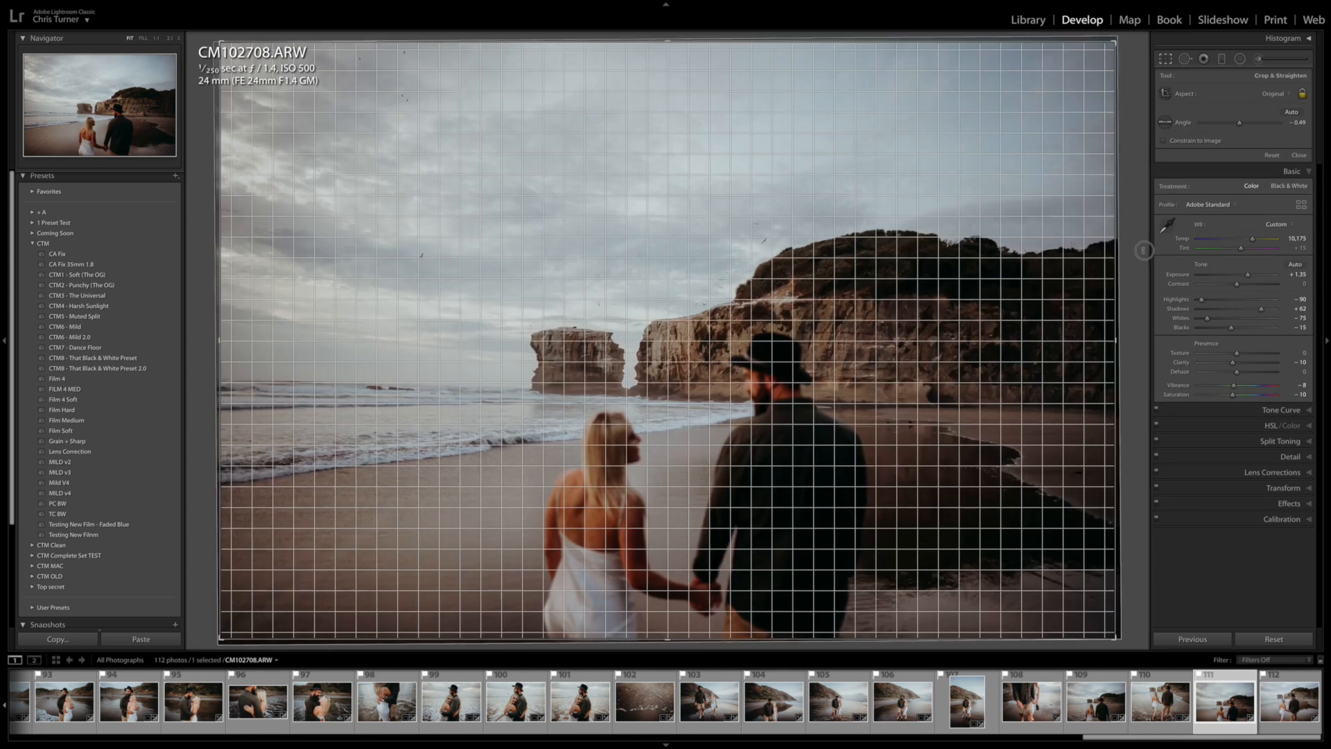
drag(1148, 239, 1146, 237)
drag(902, 220, 890, 220)
key(r)
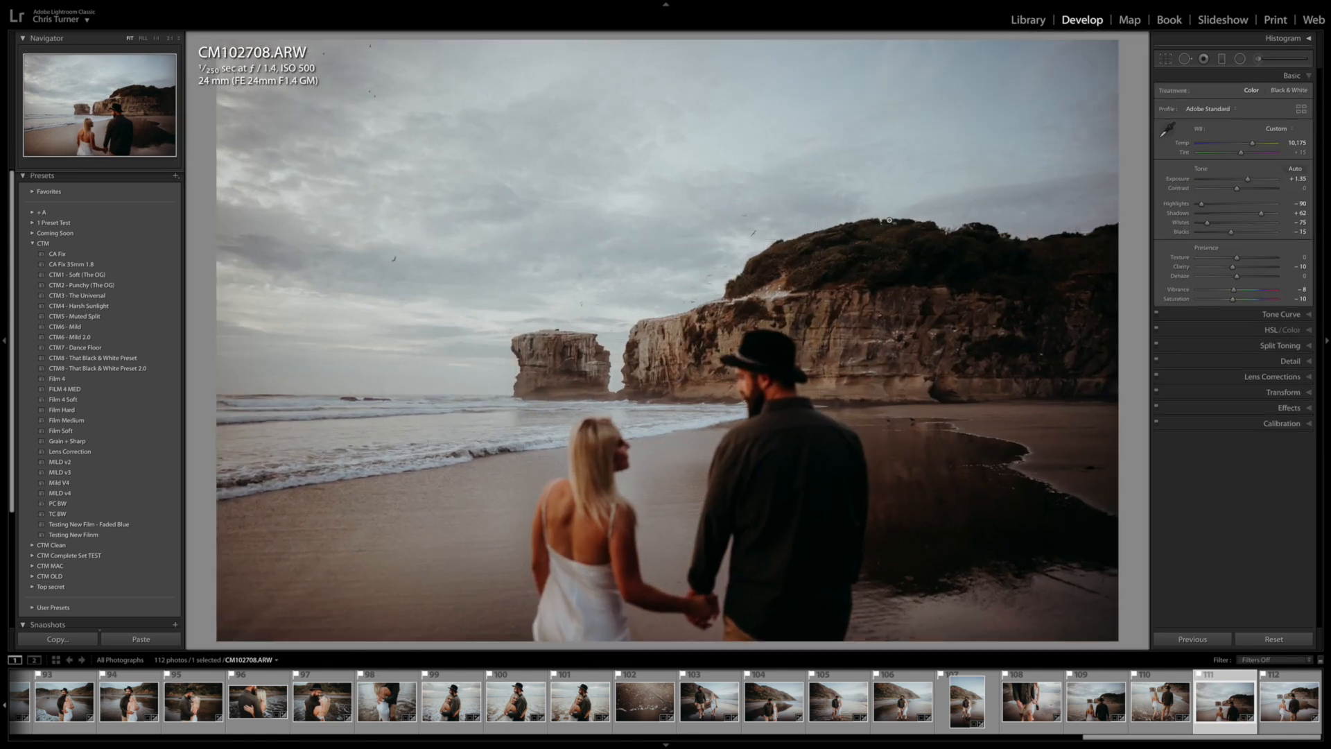
drag(1250, 183, 1266, 215)
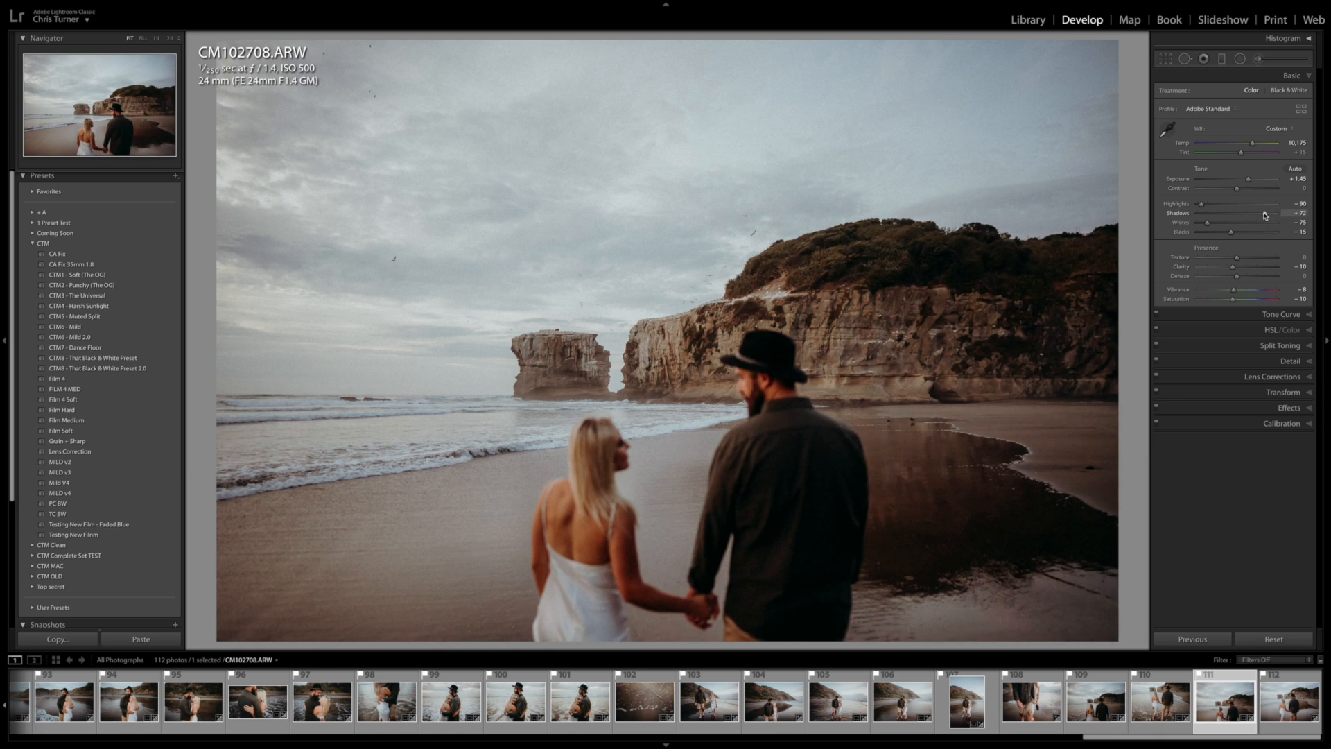
Step: Set CM102711.ARW's temperature to 9,972 and tint to +13, and straighten the photo slightly
key(Right)
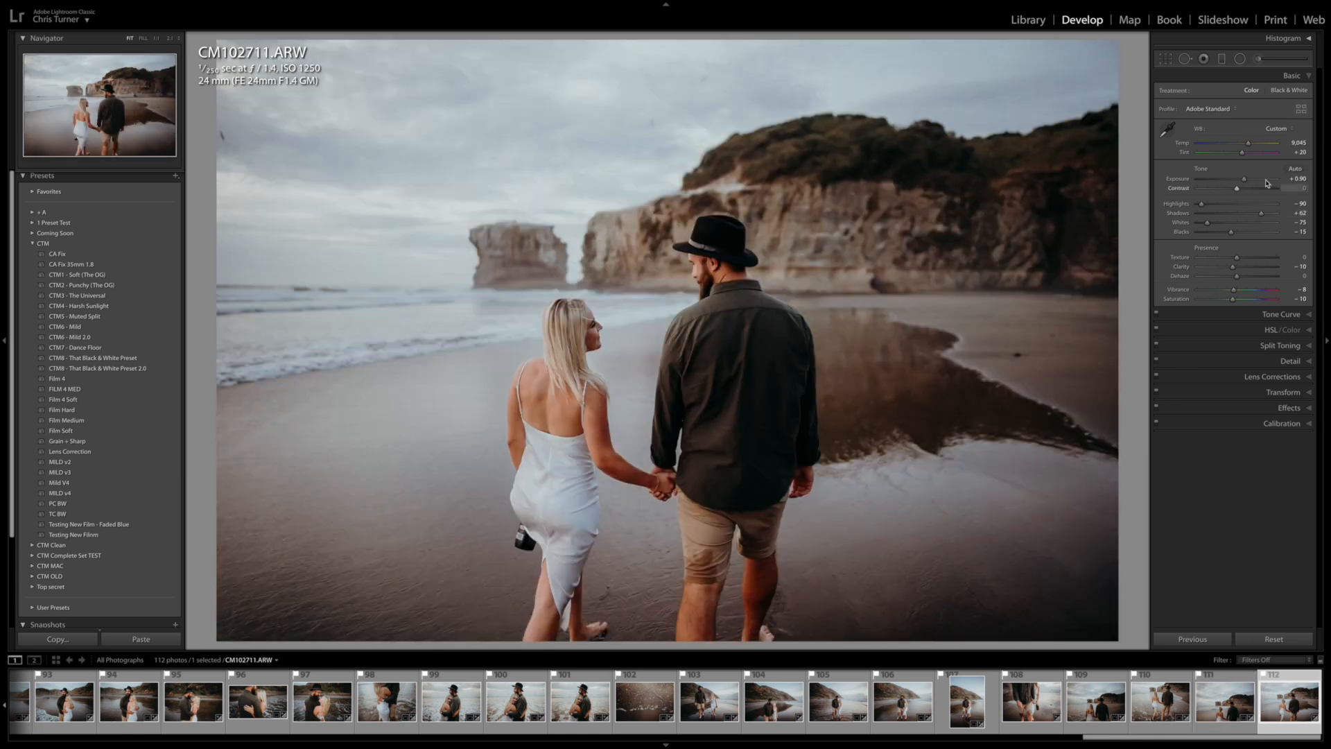
double_click(1243, 152)
key(r)
key(r)
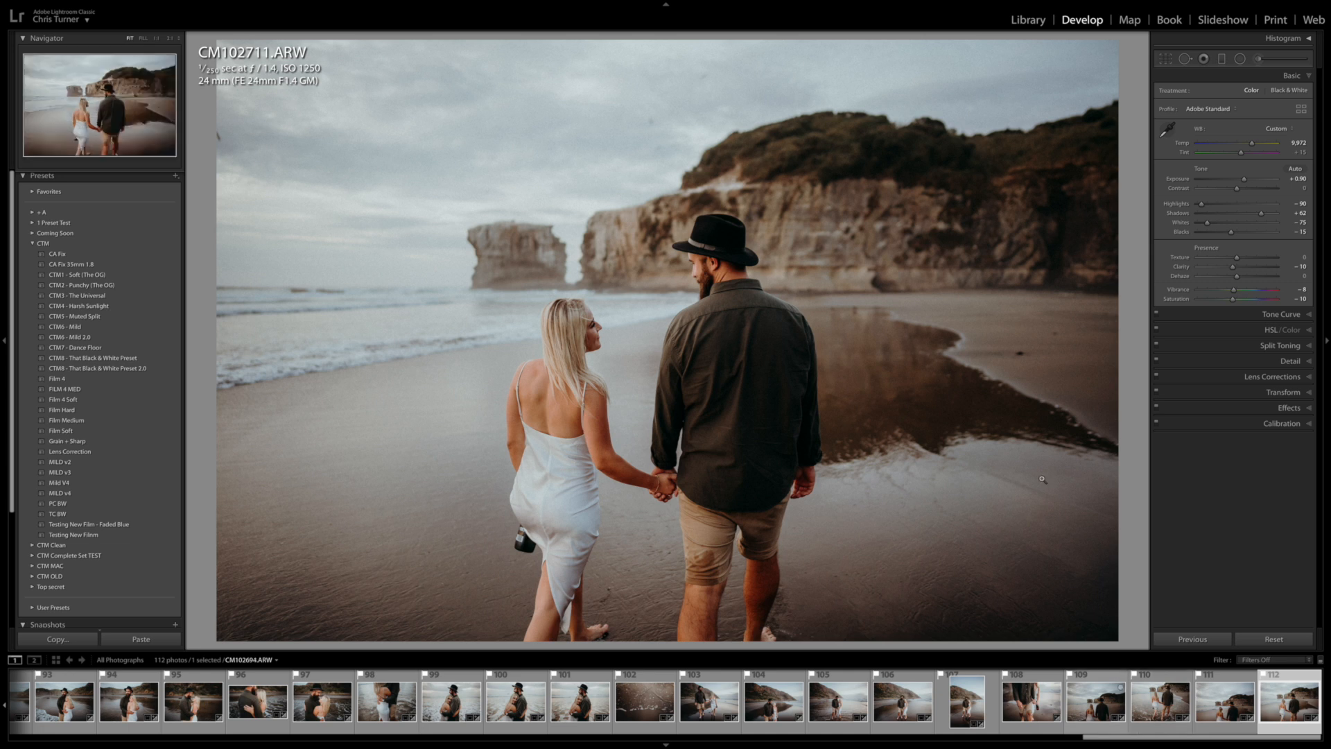
Step: Show the edited set in the Library grid and go back to its first photos
key(g)
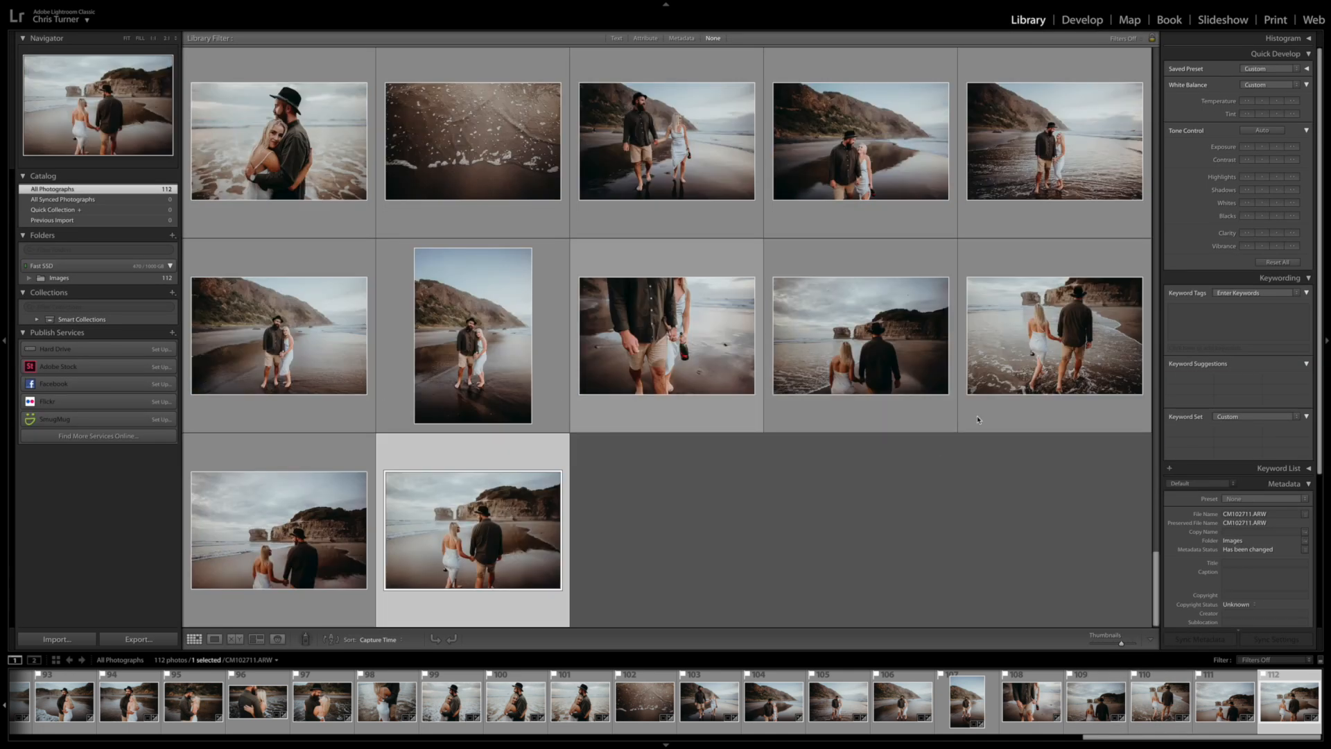
drag(1158, 565, 1140, 67)
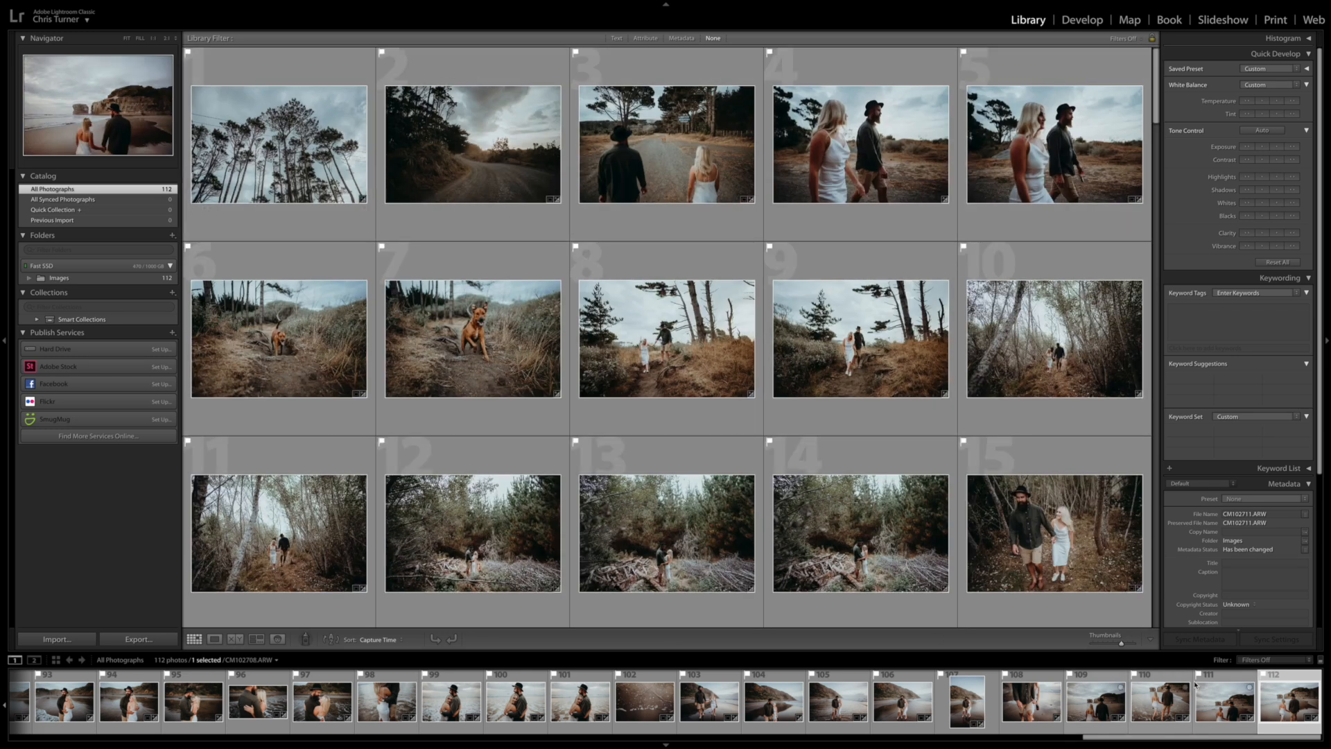
Step: Enlarge the grid thumbnails to four per row and examine the whole edited set from first to last photo for consistent colour and tone
drag(1124, 647, 1125, 647)
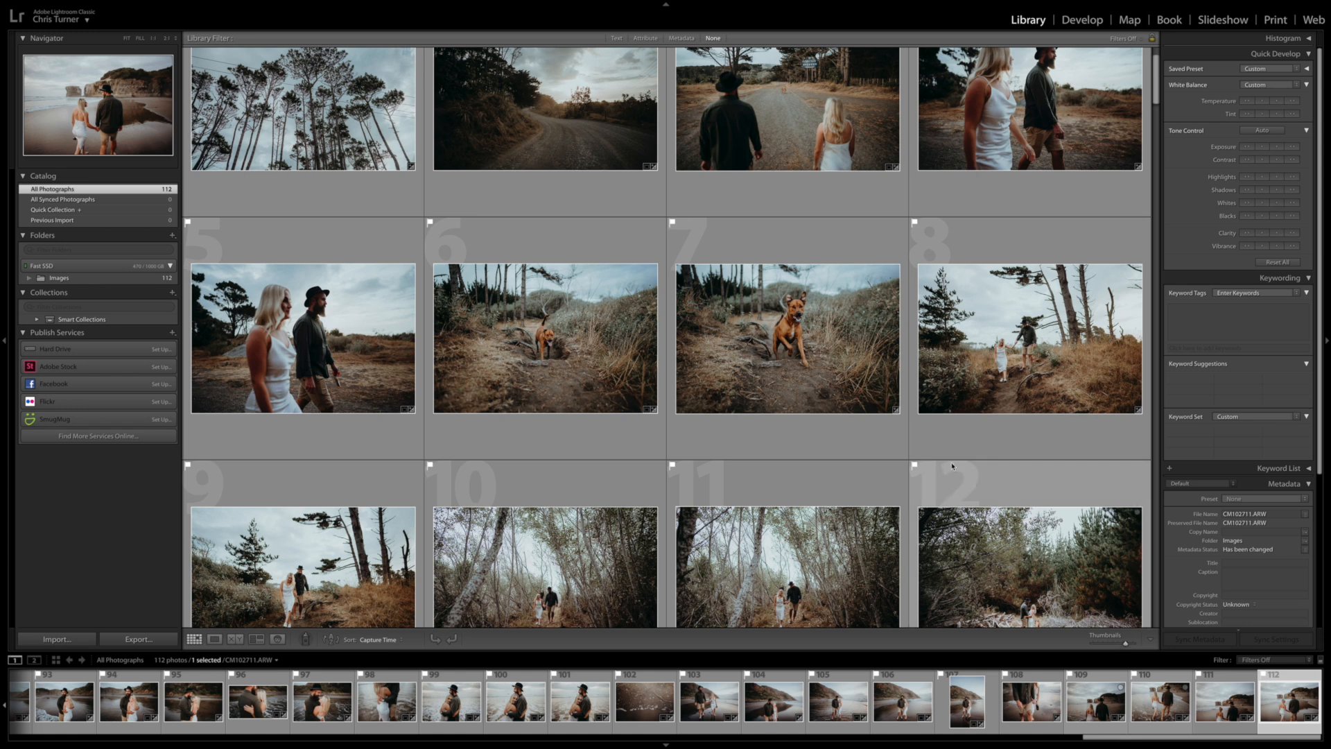
scroll(999, 513, up, 1)
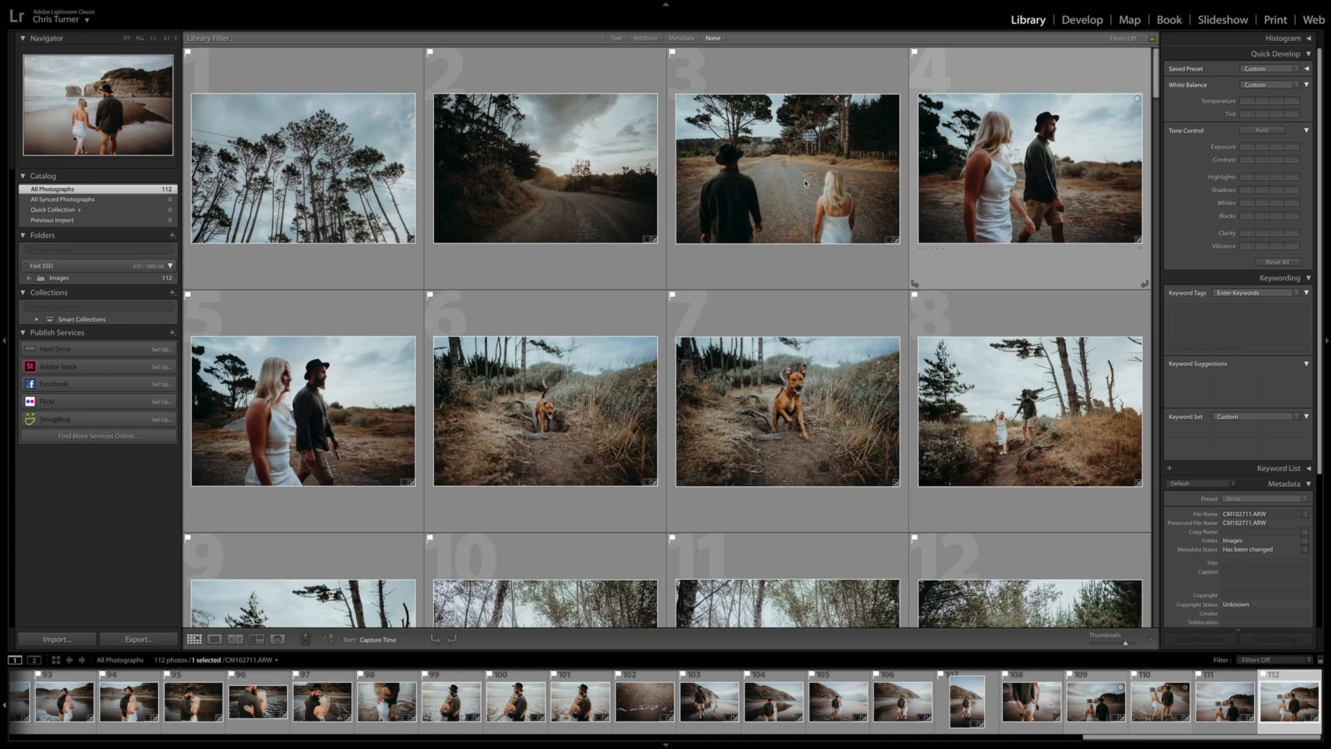
scroll(471, 369, down, 1)
scroll(468, 364, down, 3)
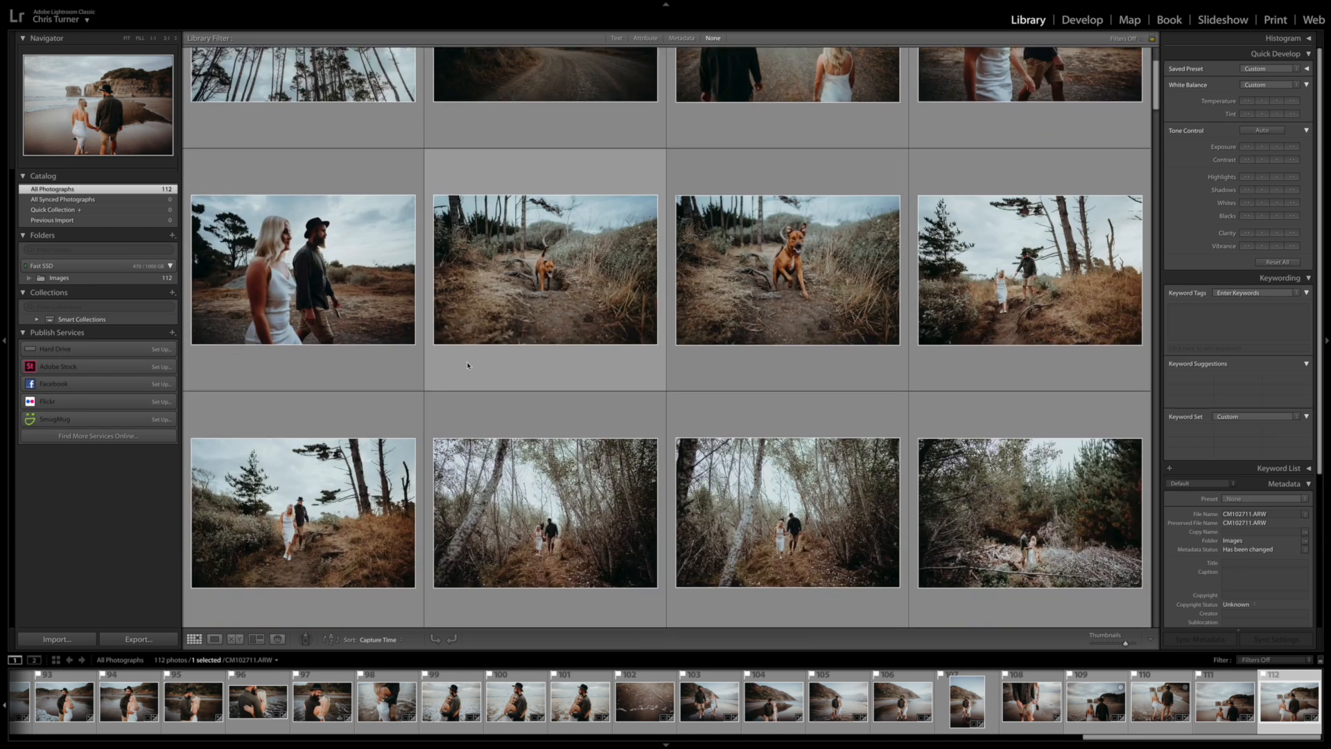
scroll(545, 300, down, 3)
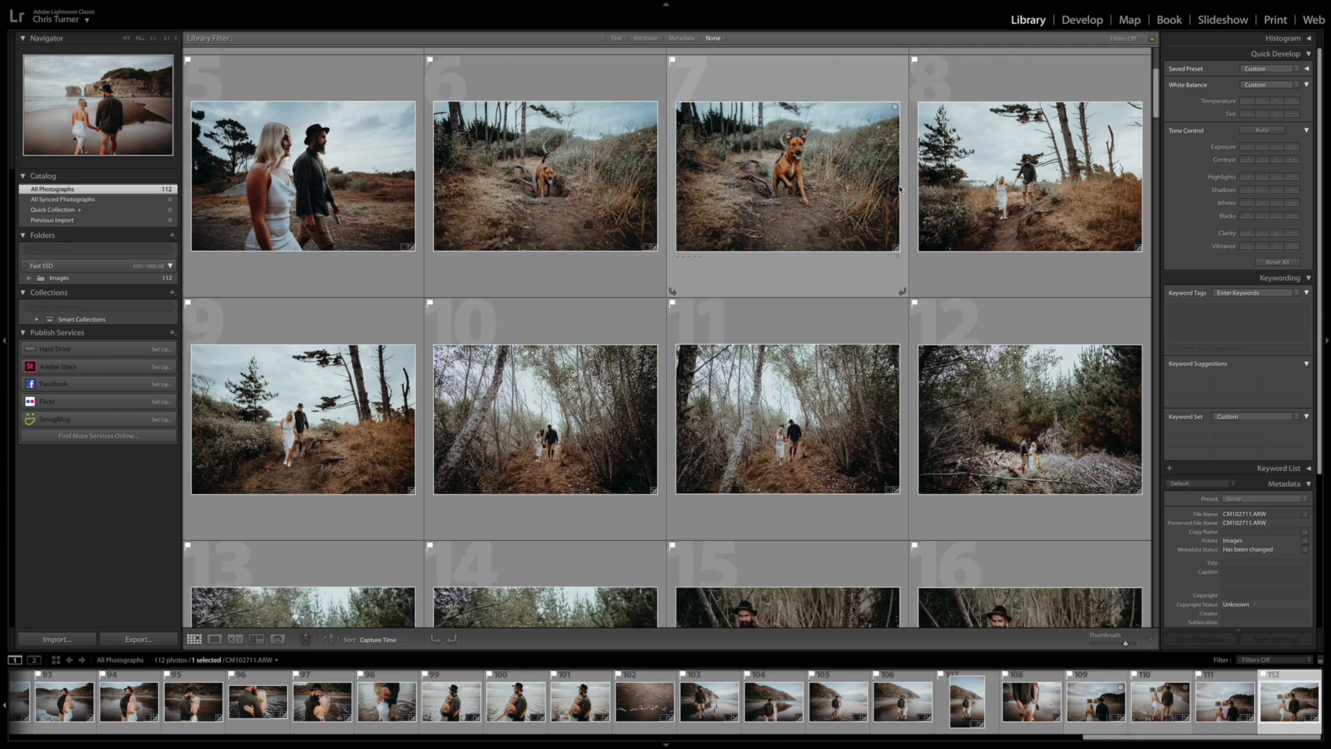
scroll(830, 298, down, 5)
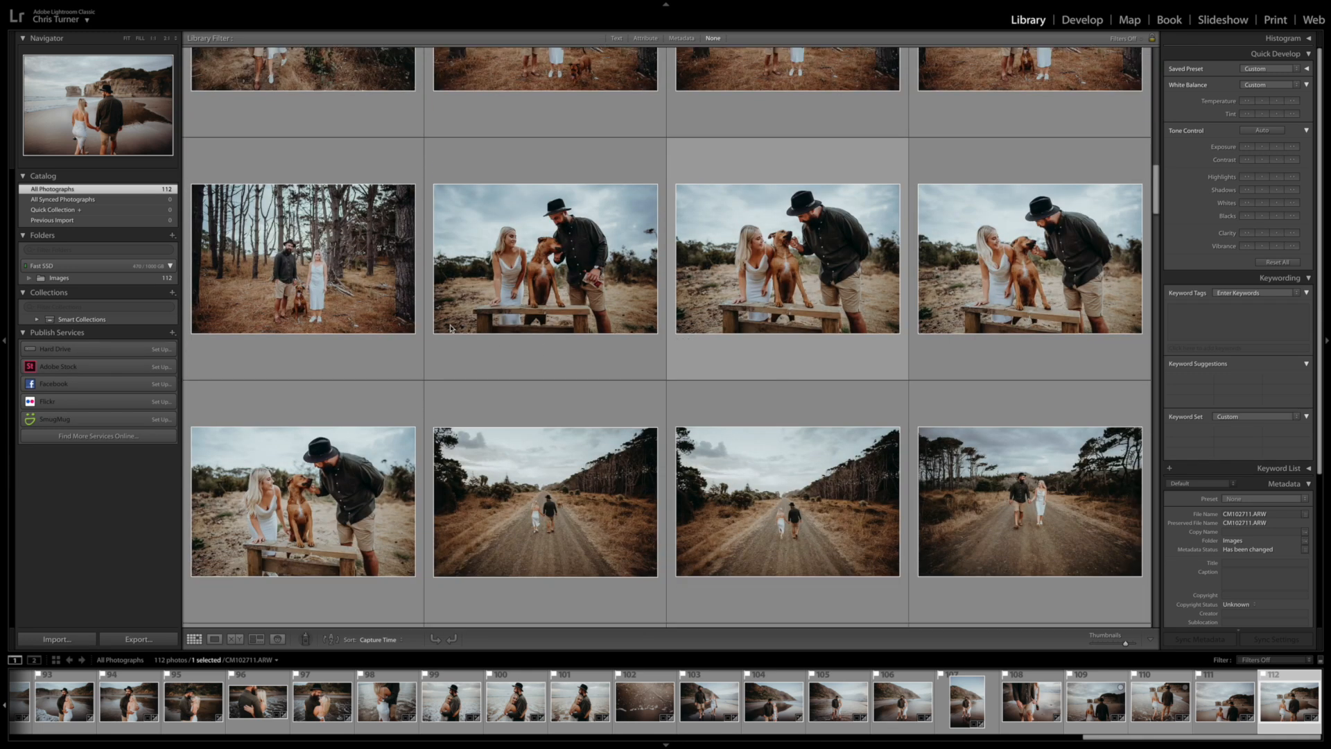
scroll(483, 317, down, 3)
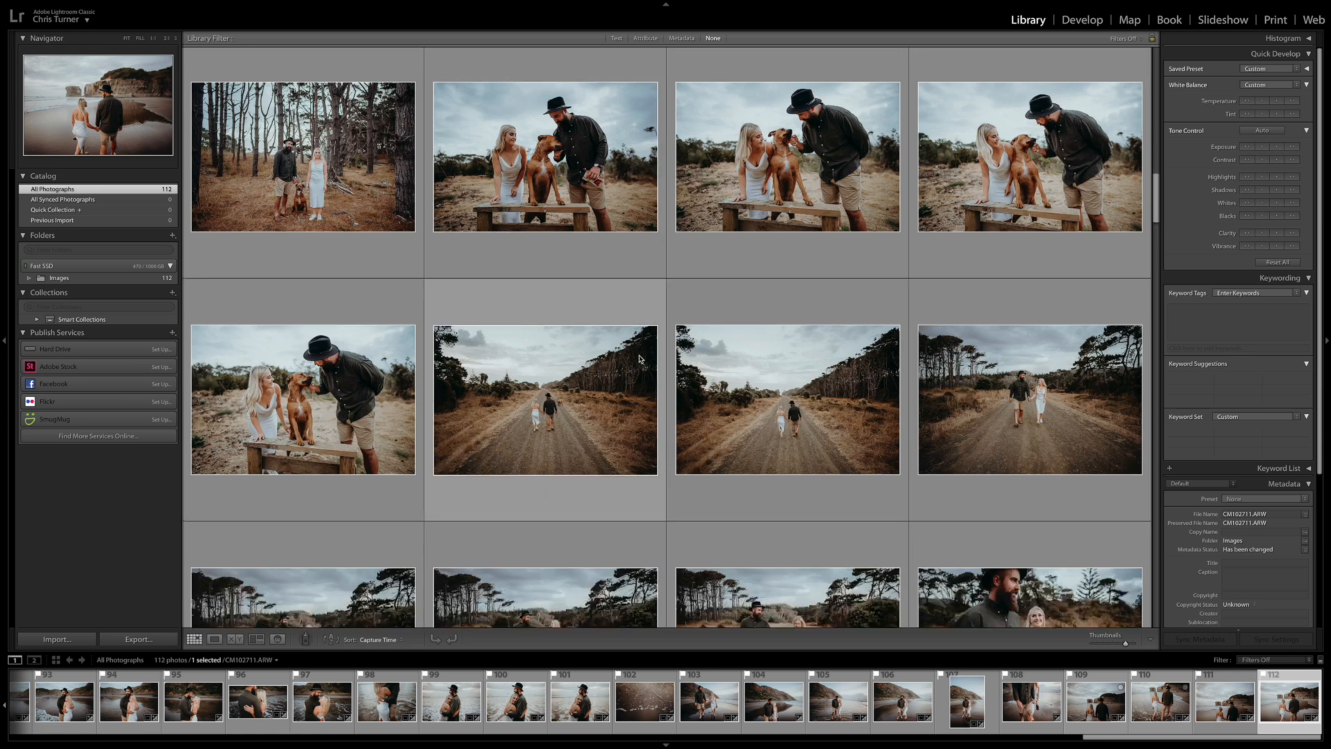
scroll(640, 359, down, 3)
scroll(641, 360, down, 1)
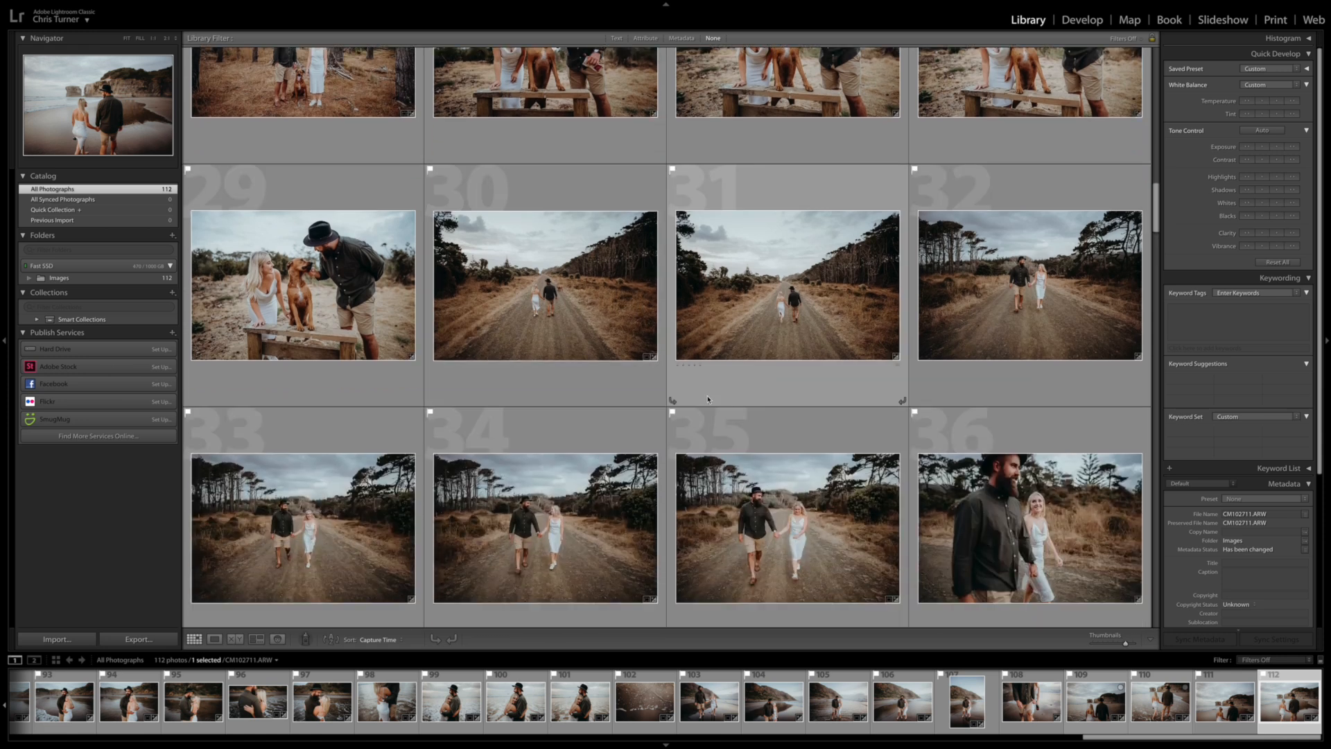
scroll(971, 416, down, 2)
scroll(1019, 437, down, 2)
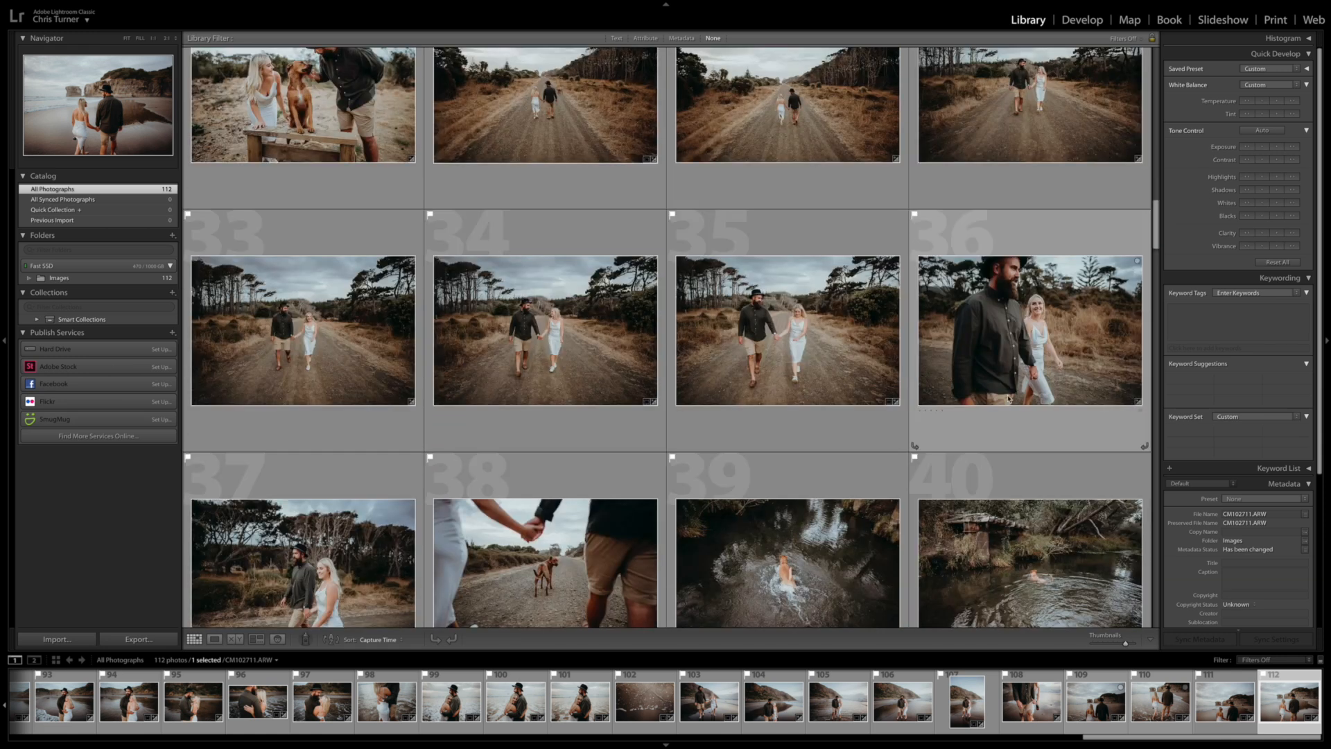
scroll(970, 405, down, 2)
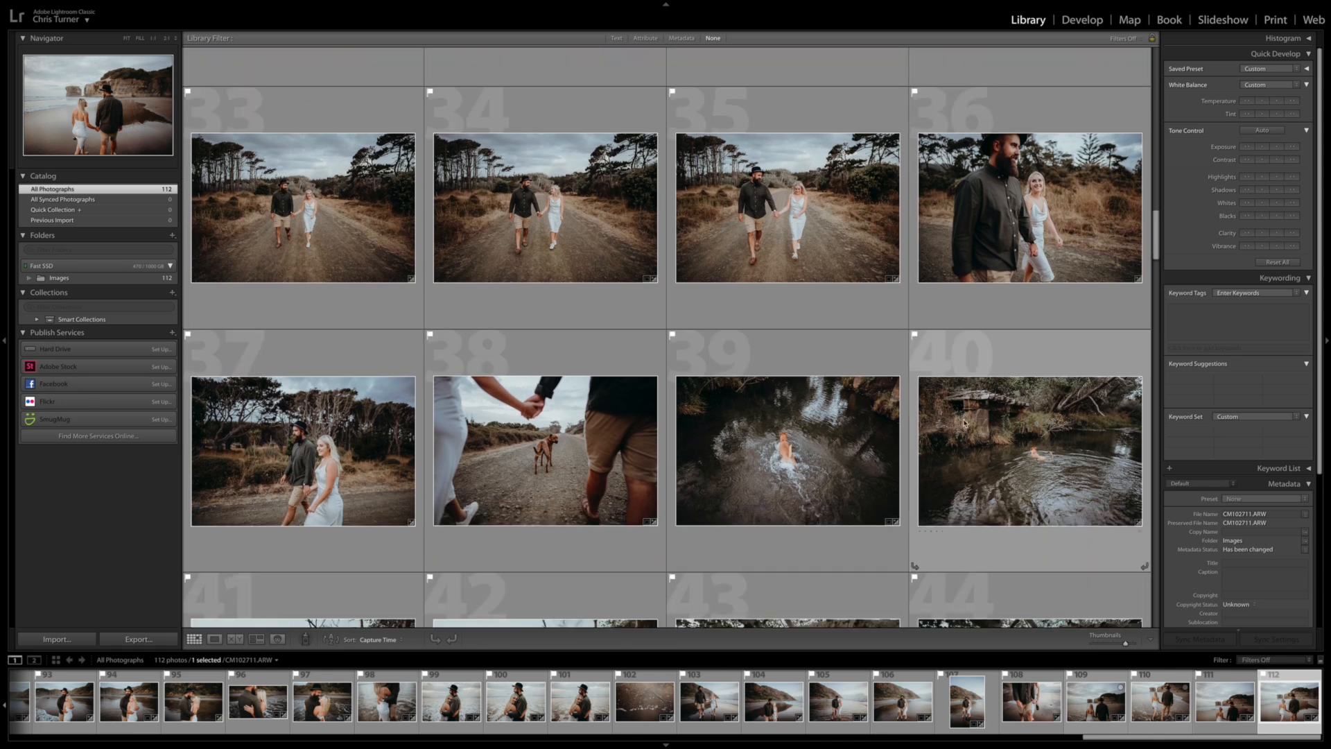
scroll(773, 310, down, 2)
scroll(773, 310, up, 1)
scroll(774, 309, down, 3)
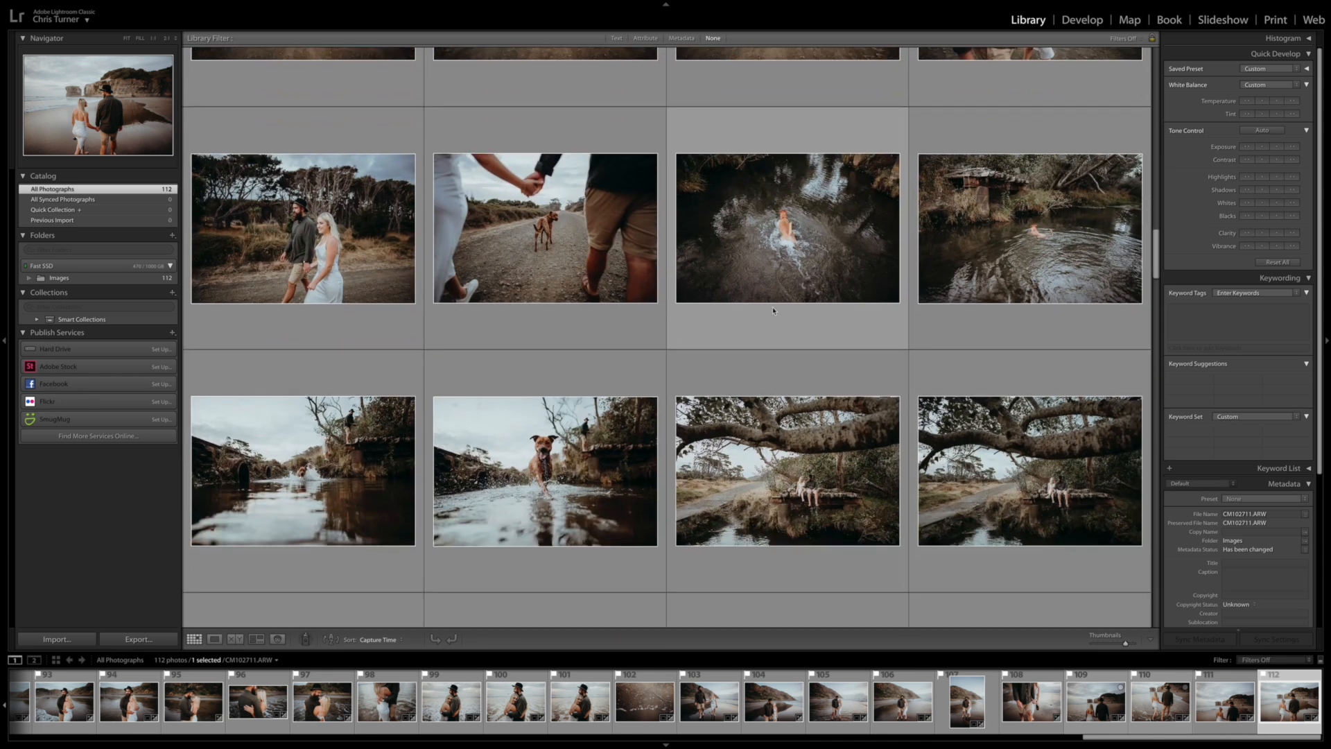
scroll(772, 310, down, 1)
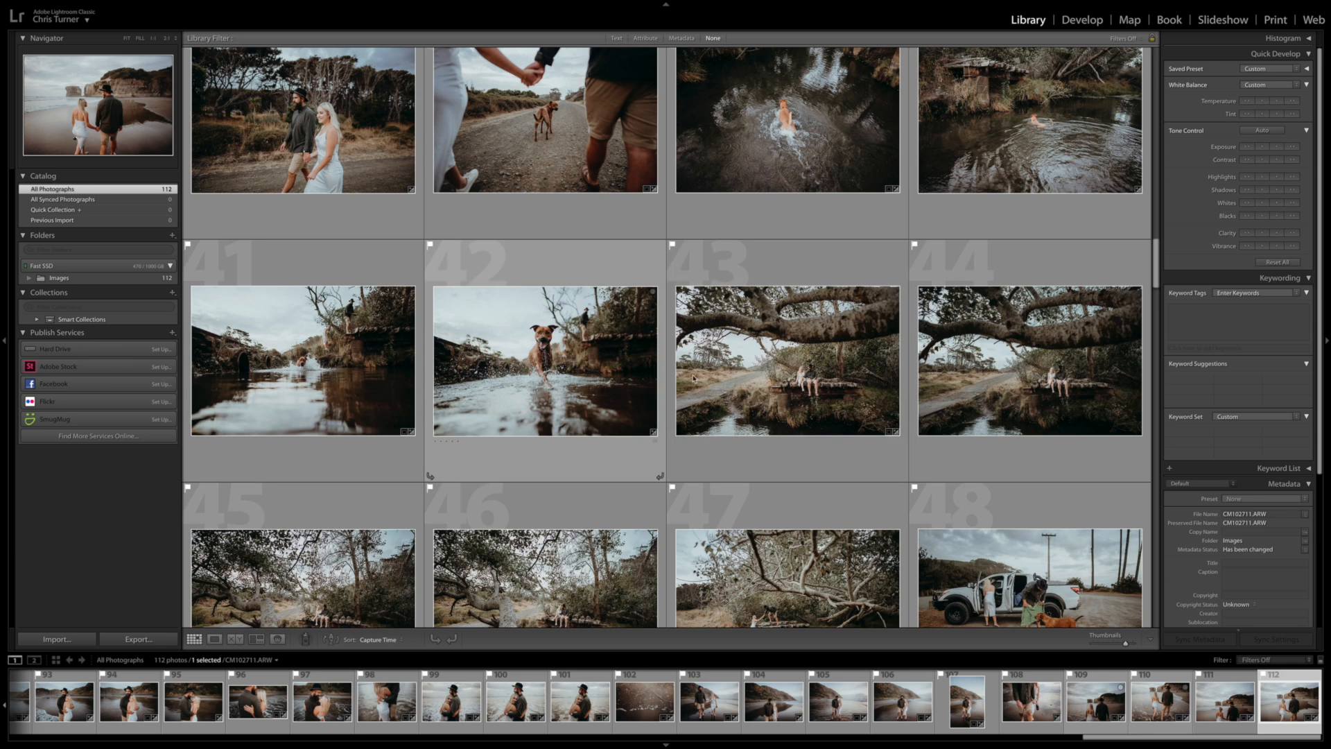
scroll(694, 378, down, 4)
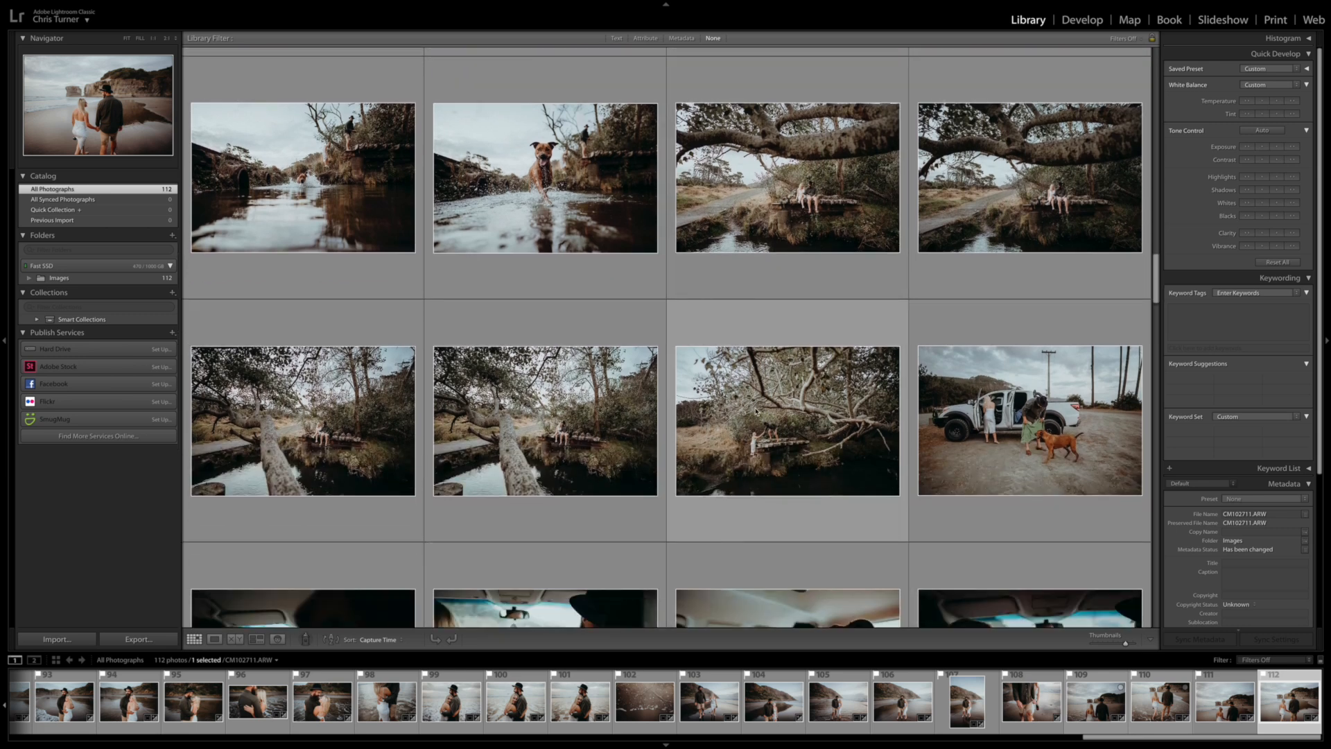
scroll(755, 410, down, 3)
scroll(766, 407, down, 3)
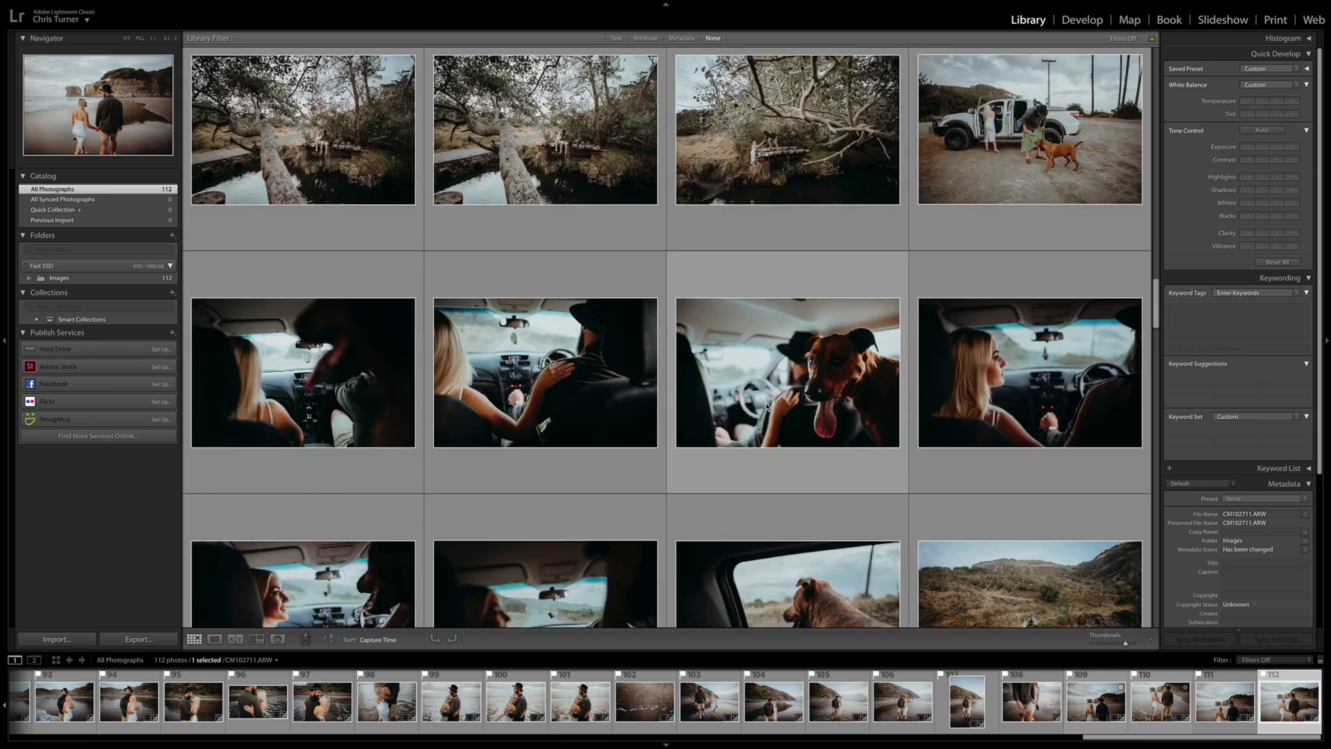
scroll(770, 407, down, 10)
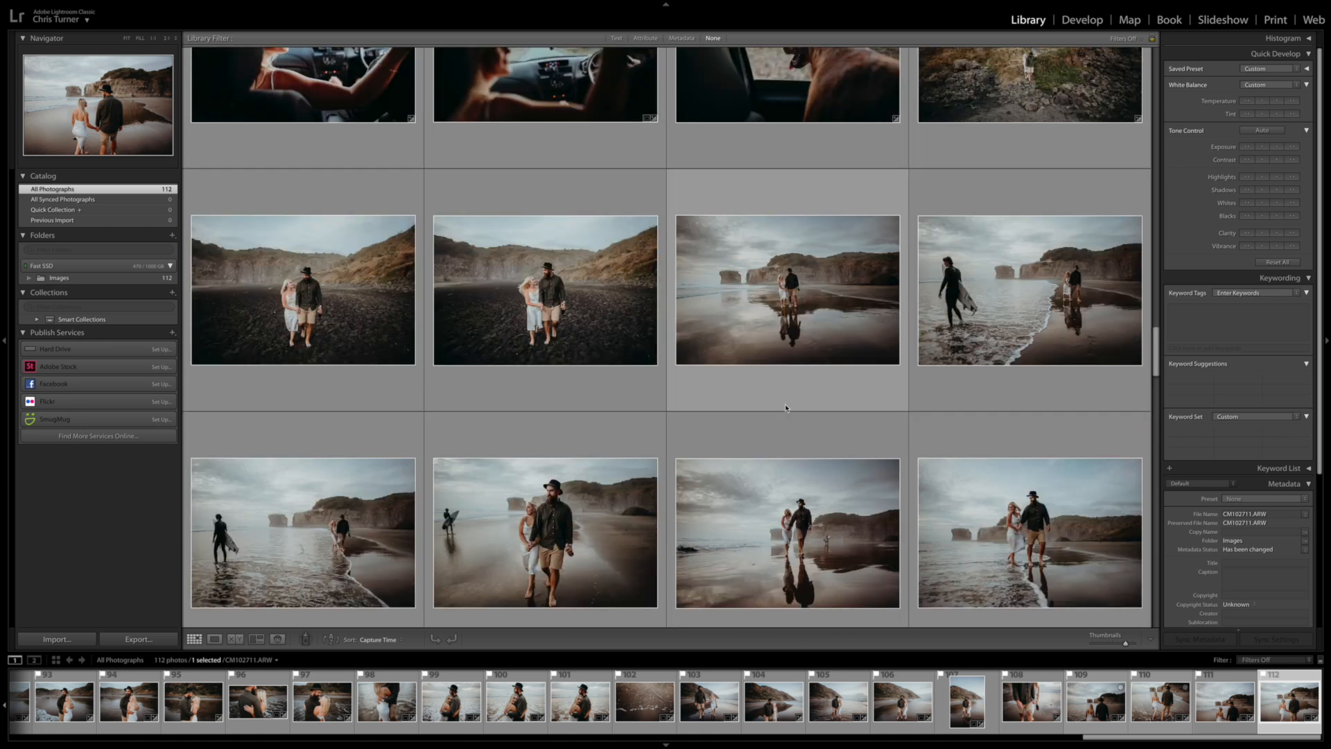
scroll(785, 405, down, 3)
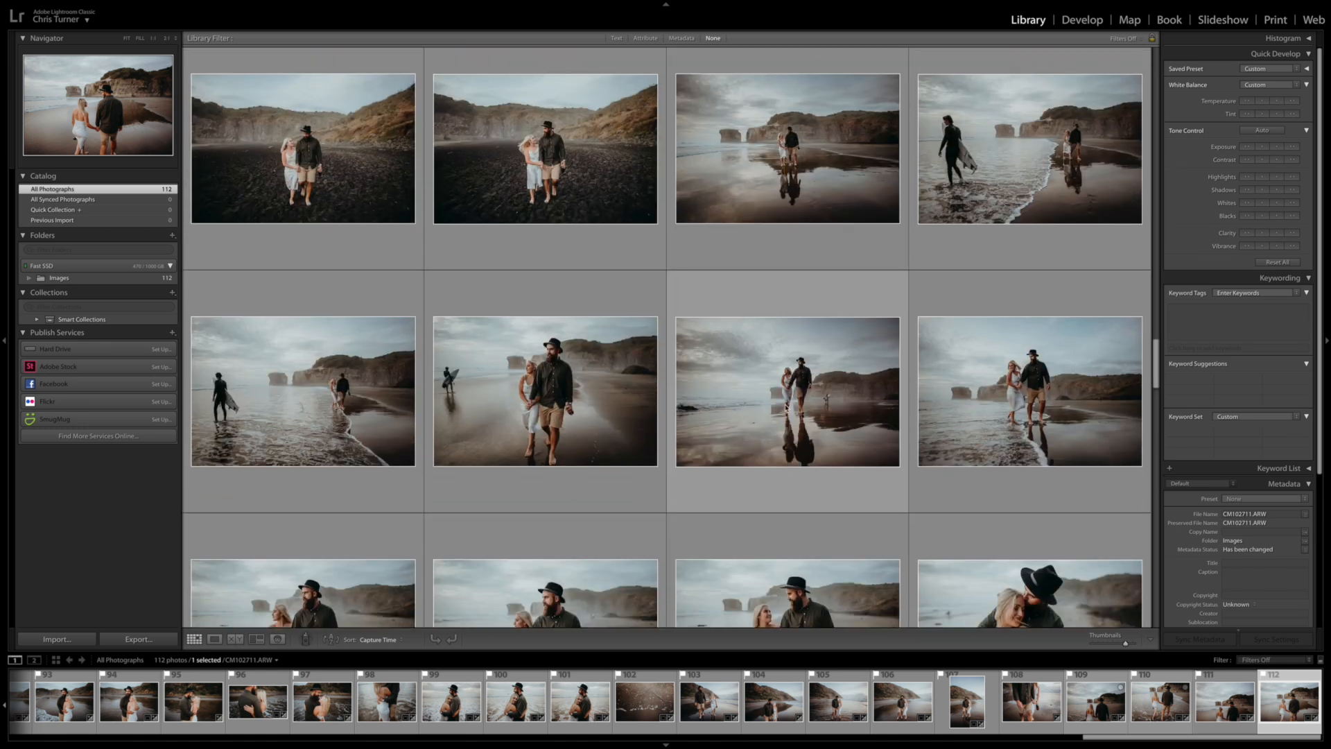
scroll(818, 452, down, 3)
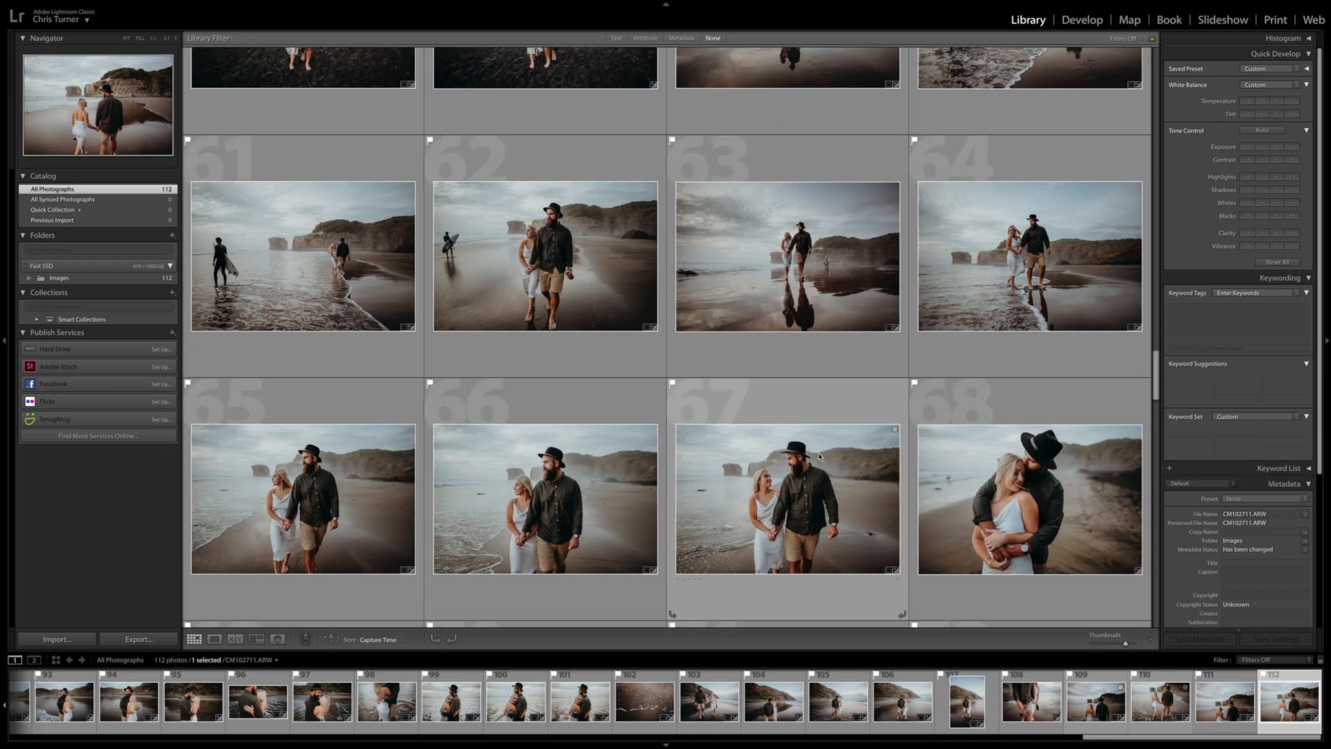
scroll(818, 452, down, 7)
scroll(819, 457, down, 10)
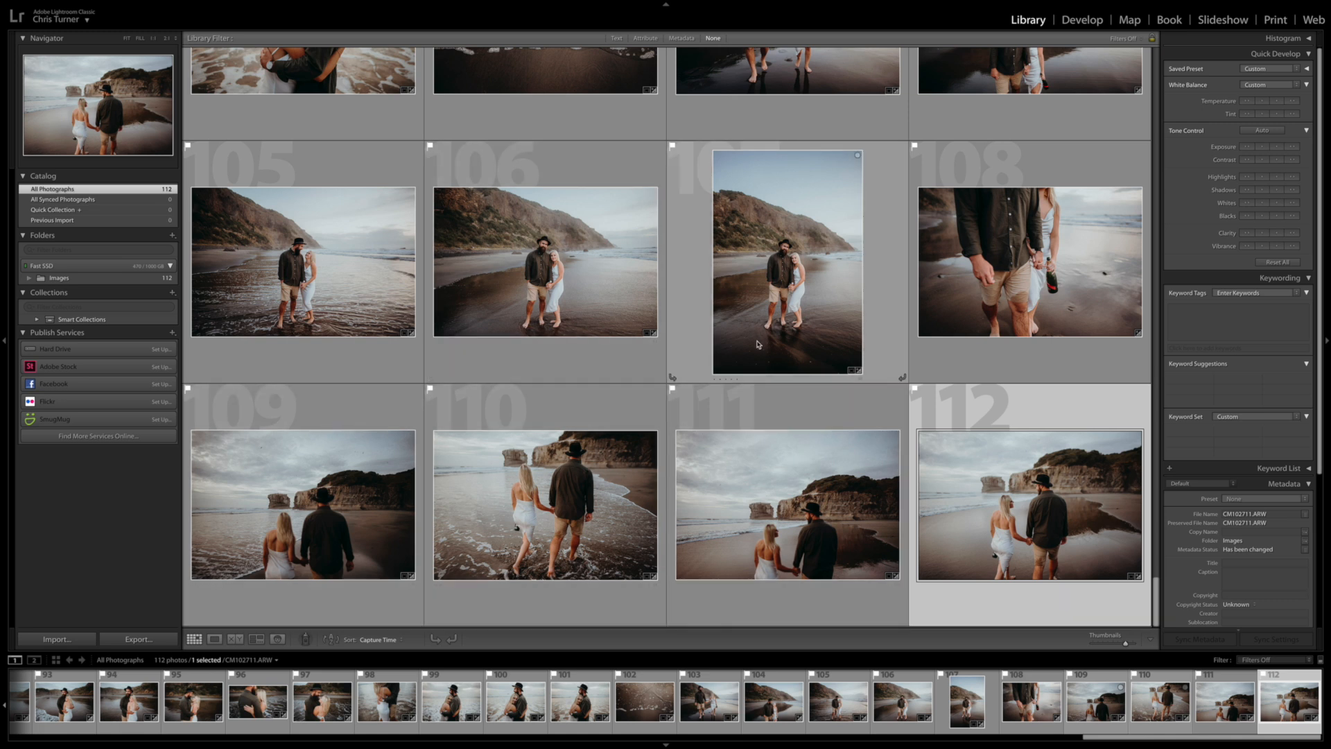
Step: Return to the start of the grid, select all photos with the first one active, and open their export settings
scroll(756, 338, up, 20)
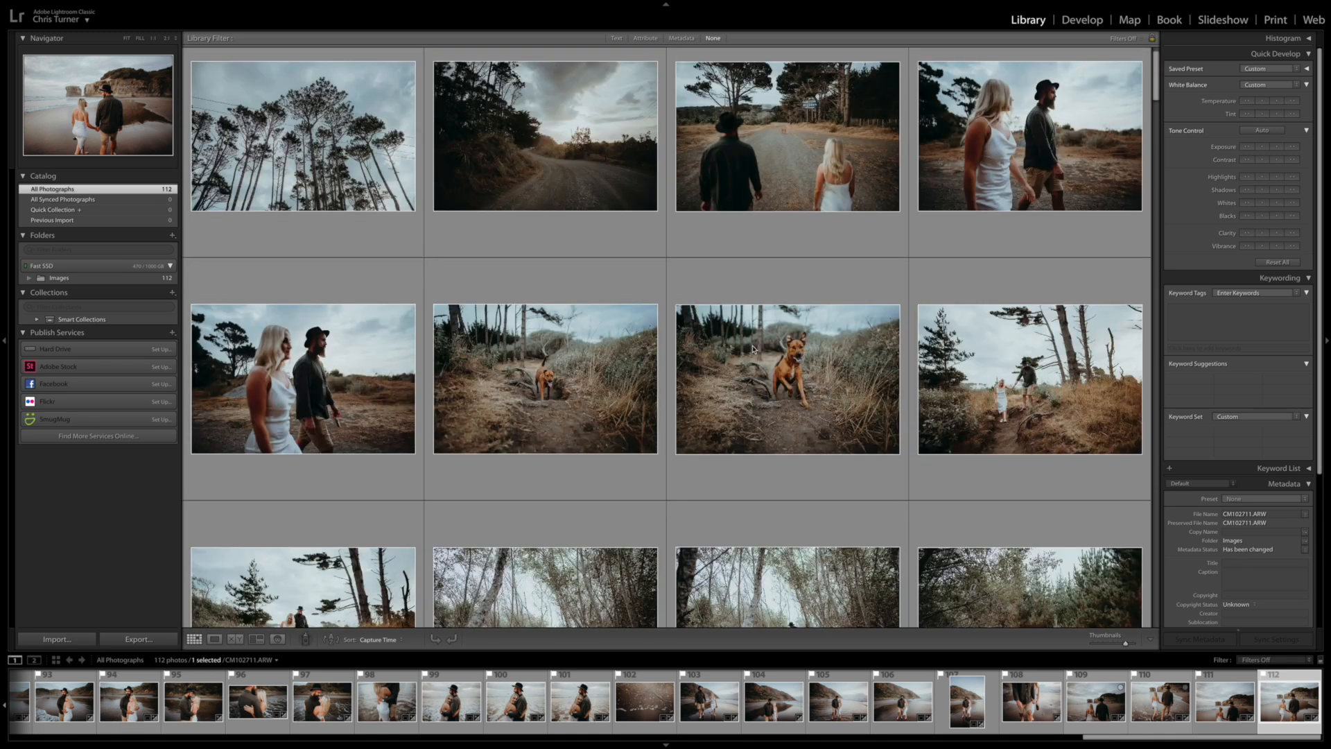
scroll(754, 349, up, 2)
click(370, 206)
key(ctrl+a)
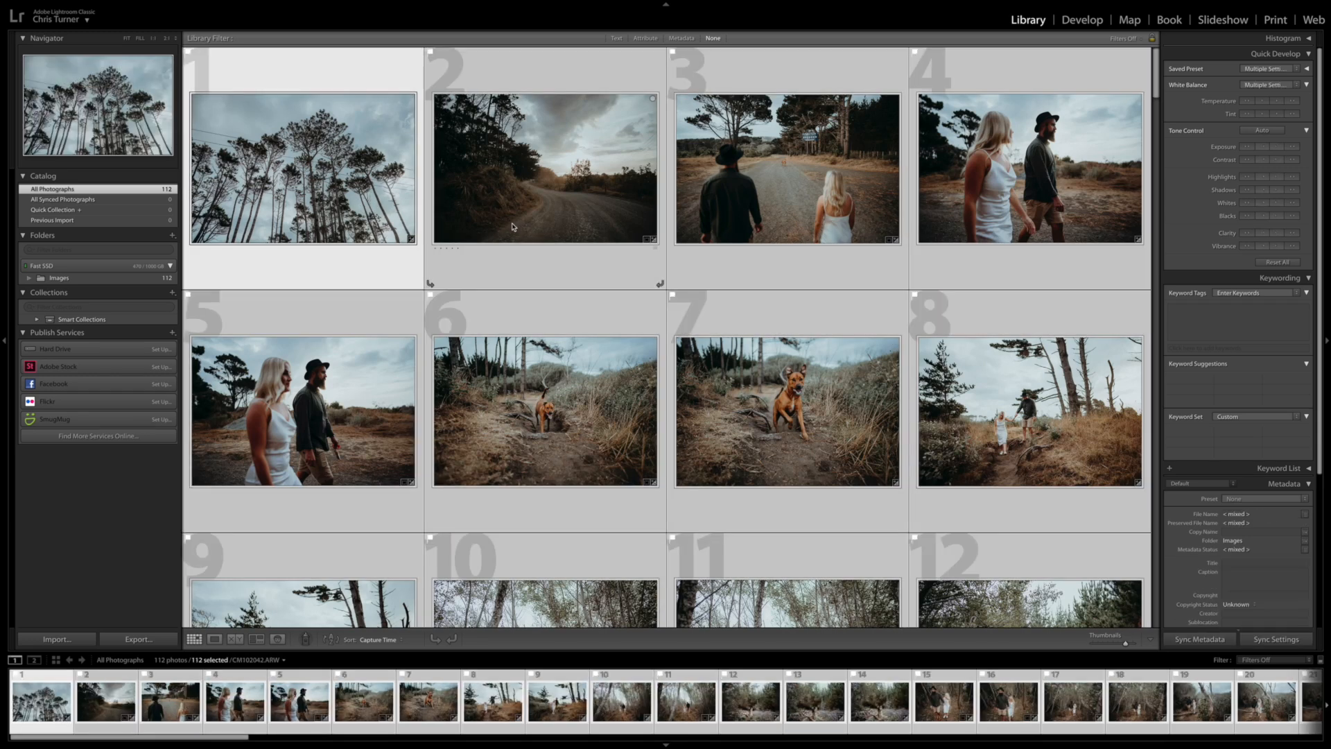
key(ctrl+shift+e)
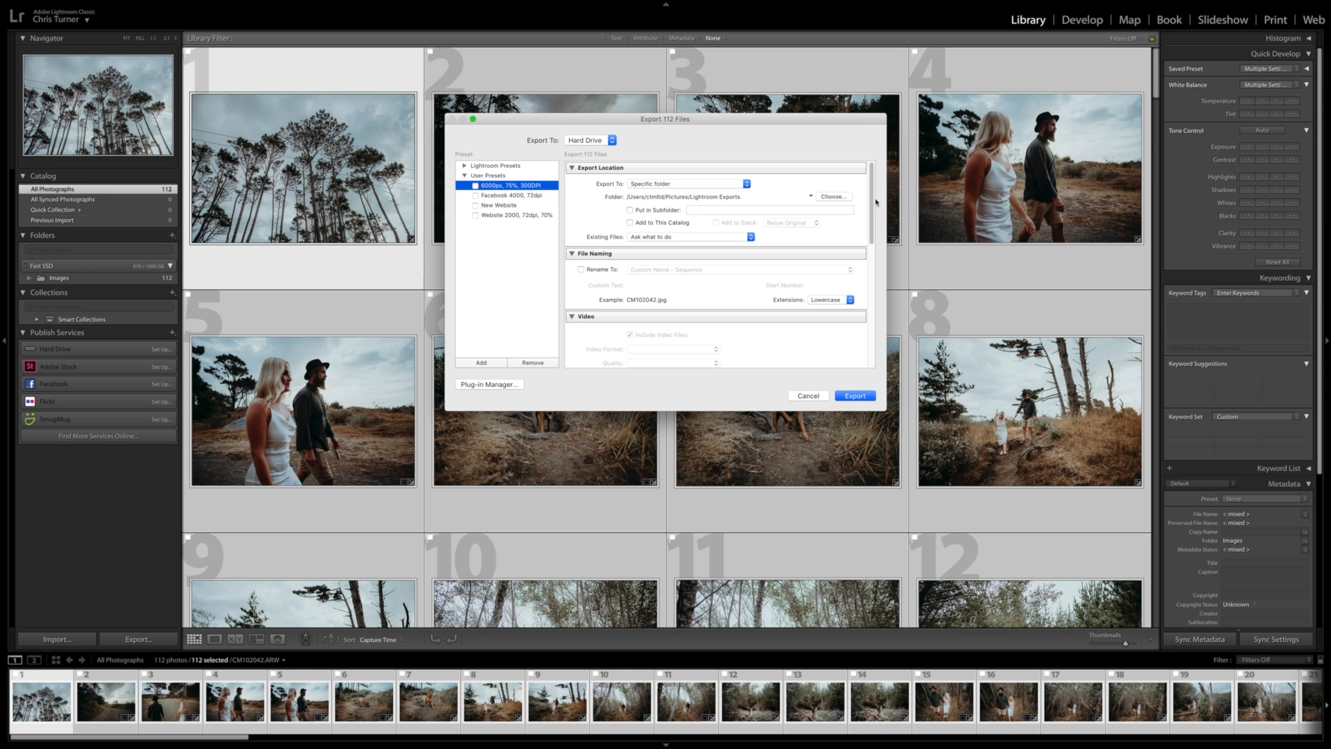
Step: Review the export's file format, quality, colour space, image sizing and destination folder settings
drag(871, 203, 872, 282)
scroll(685, 299, up, 1)
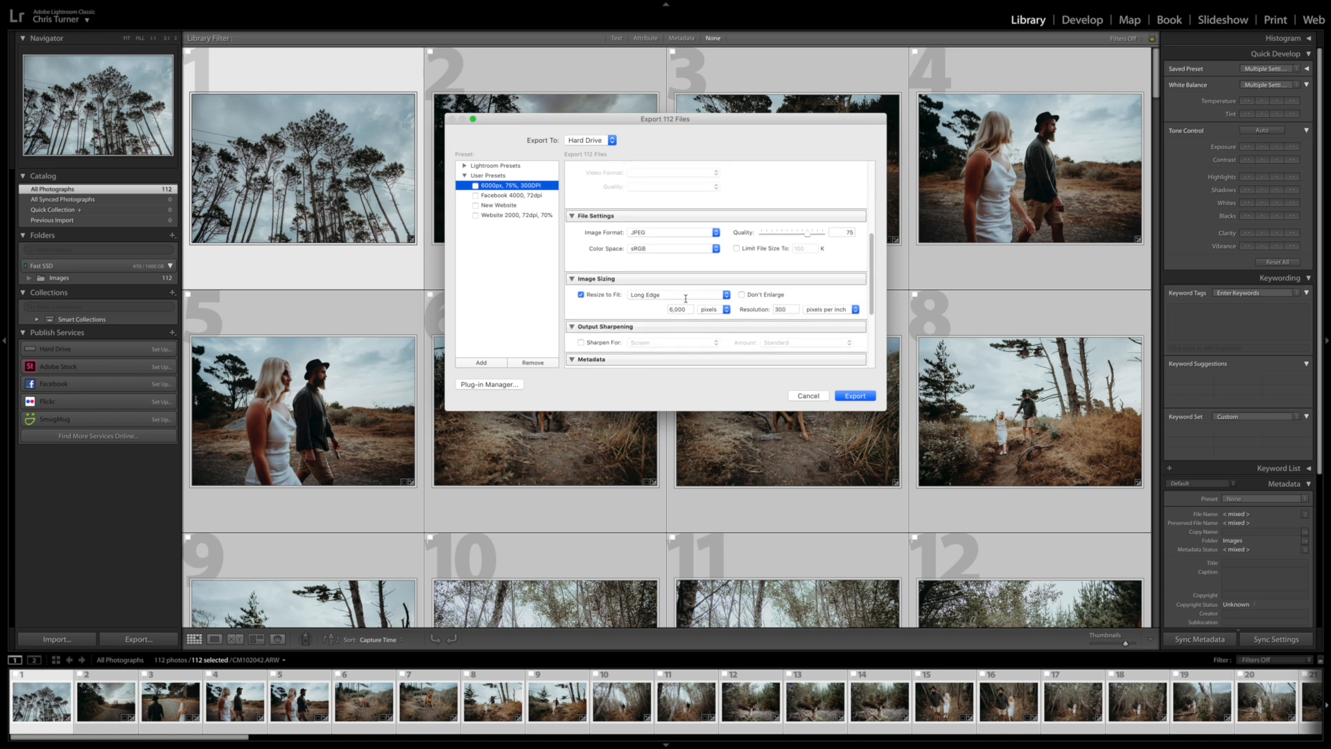
scroll(853, 299, up, 2)
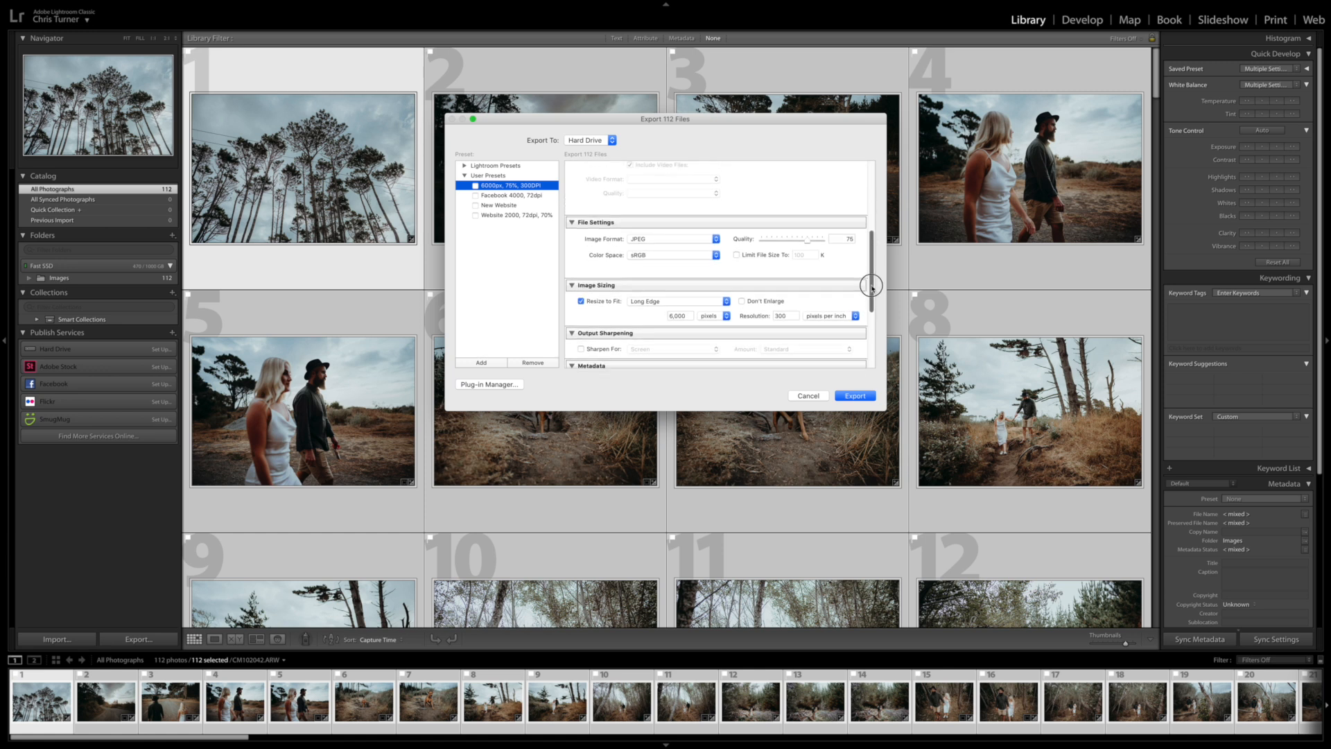
drag(871, 274, 871, 187)
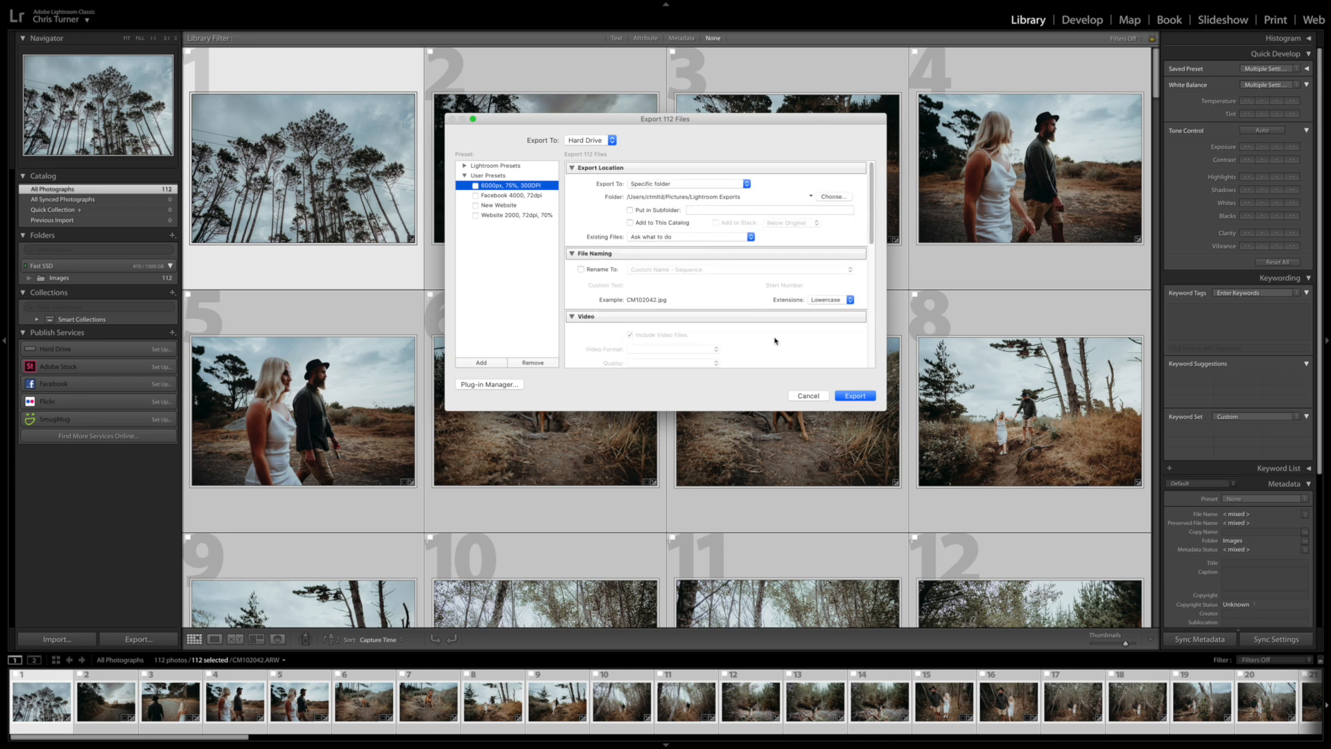